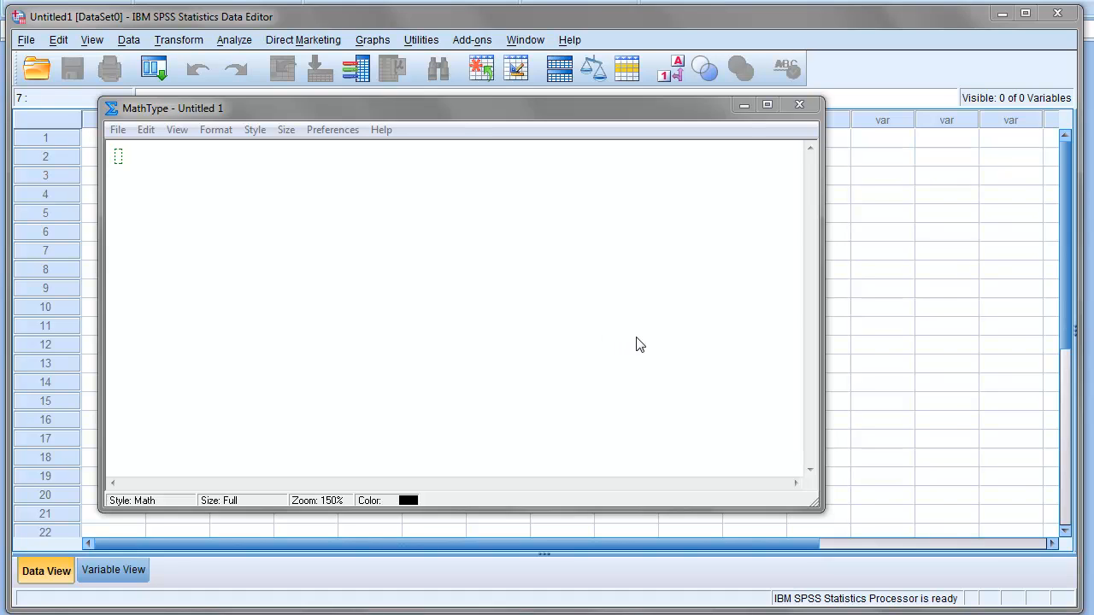
Write the line "X...parameters" in the MathType equation and apply the Vector-Matrix style to the X.
click(477, 287)
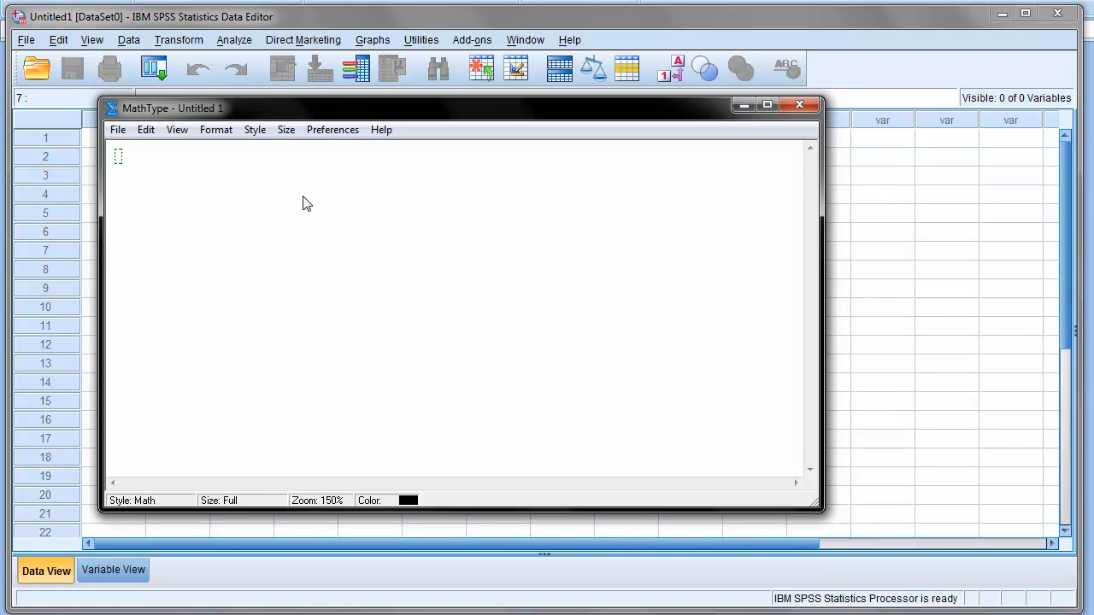
text(X...parameters)
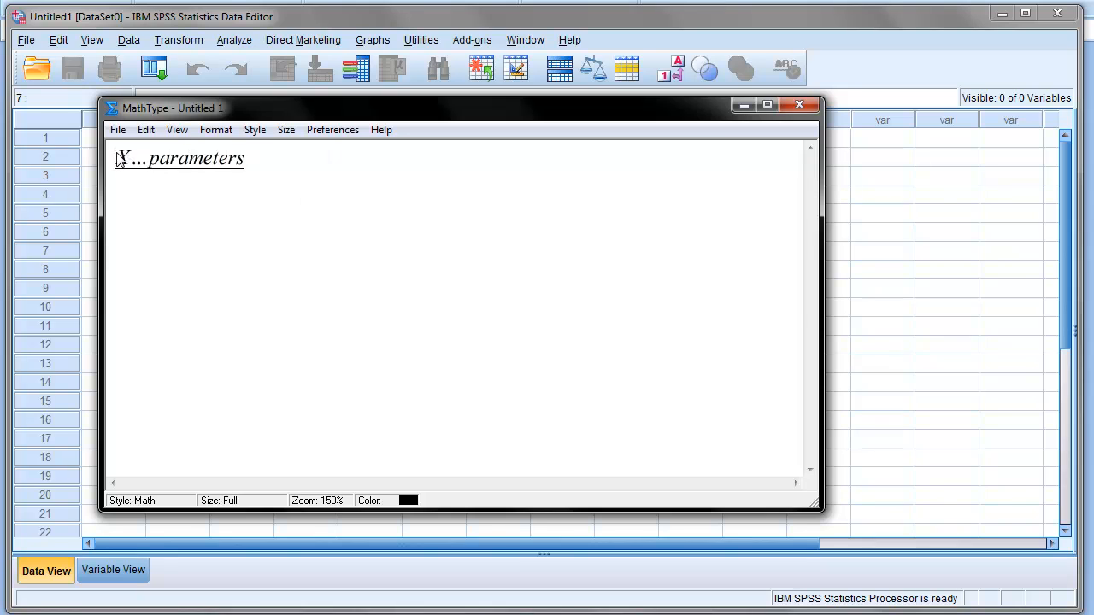
drag(116, 153, 137, 156)
click(257, 130)
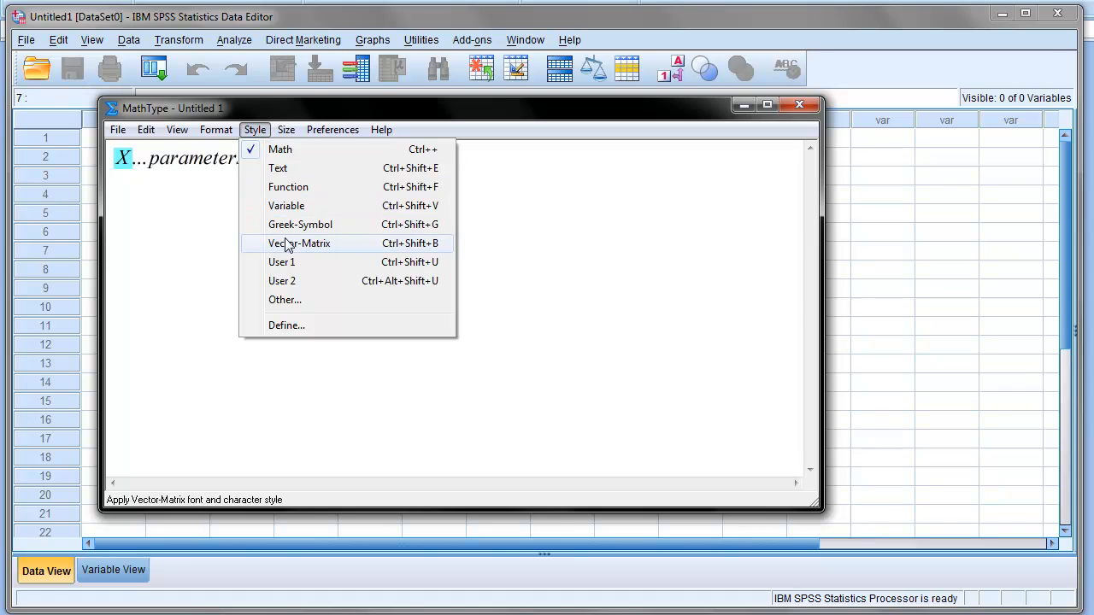
click(290, 244)
click(253, 164)
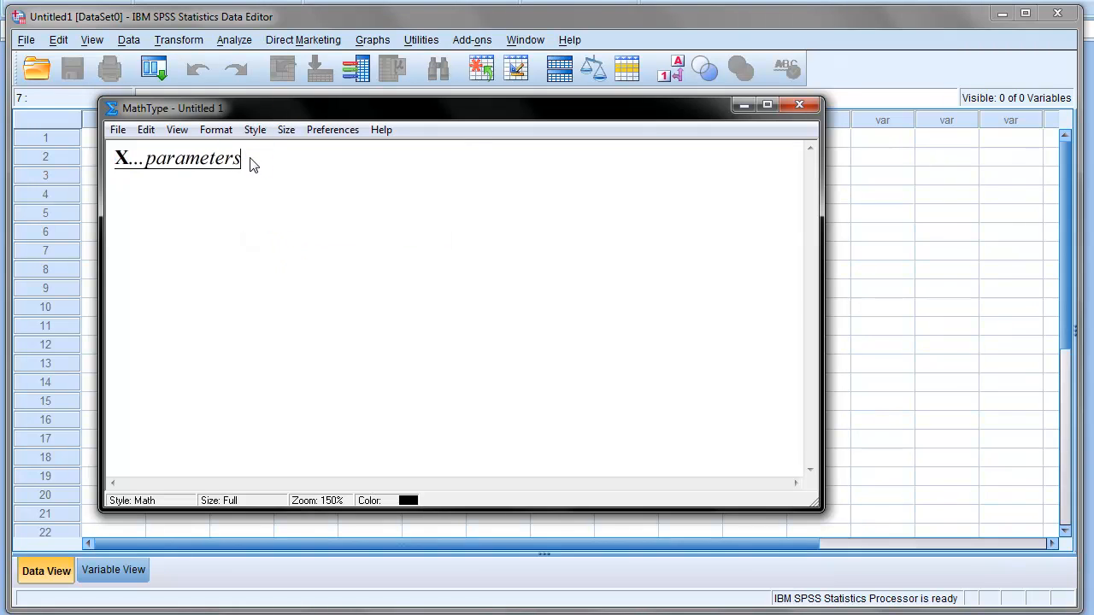
Add a second line reading "B...coefficients" and apply the Vector-Matrix style to the B.
key(Return)
text(B)
text(.)
text(..cd)
text(efficie)
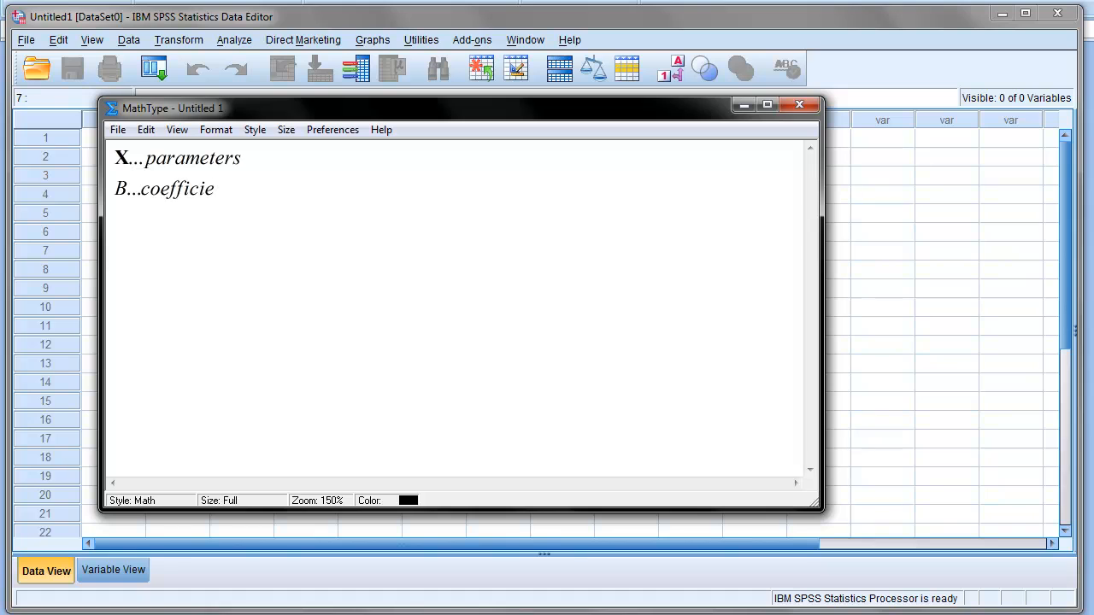
text(nts)
drag(116, 180, 126, 188)
click(265, 139)
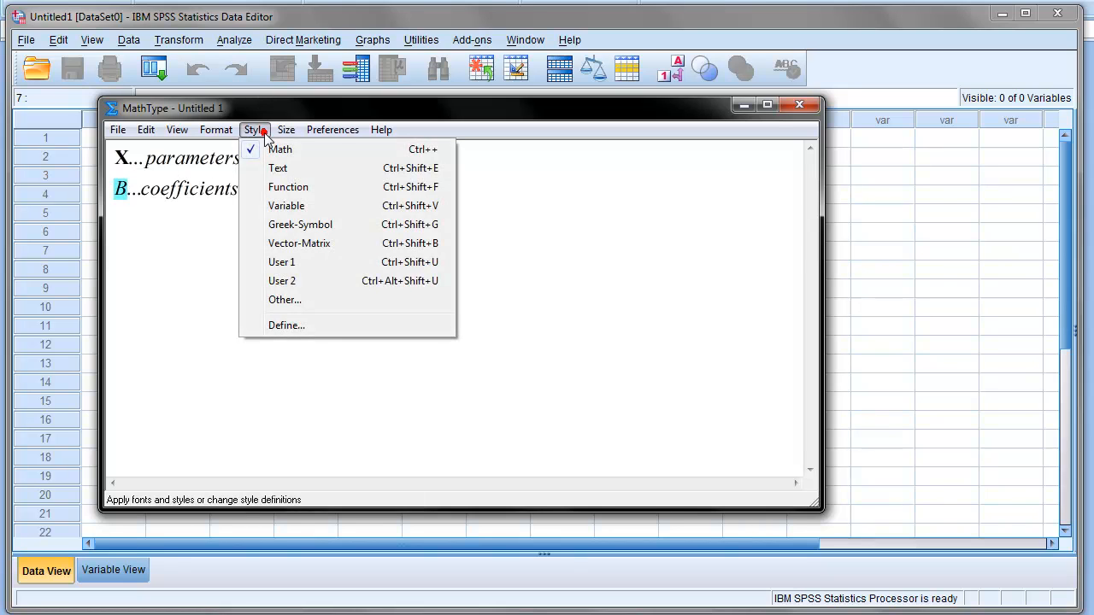
click(292, 245)
click(275, 203)
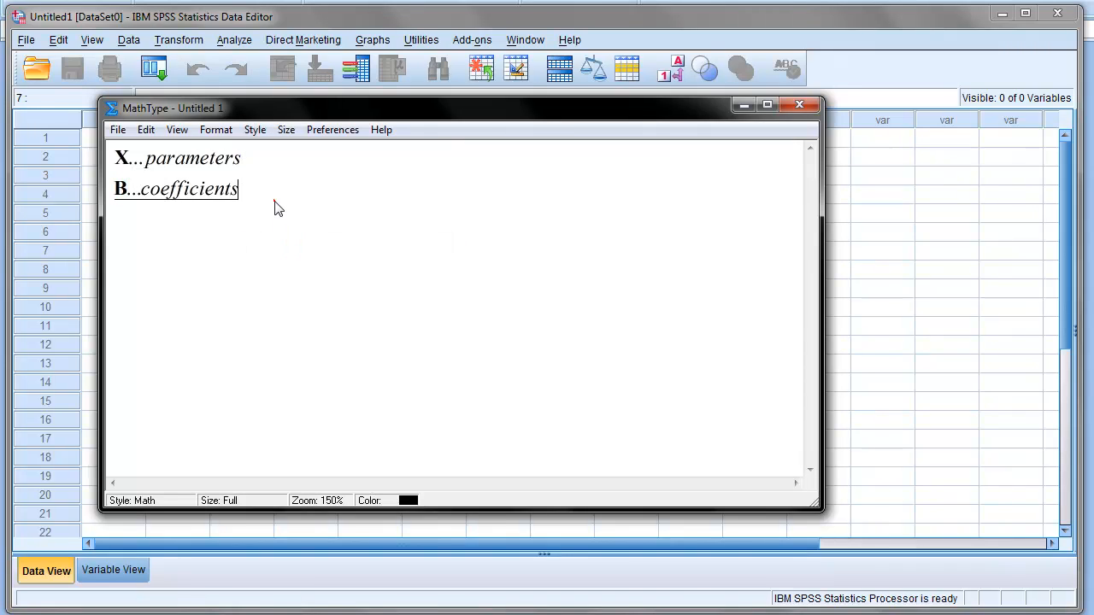
double_click(122, 186)
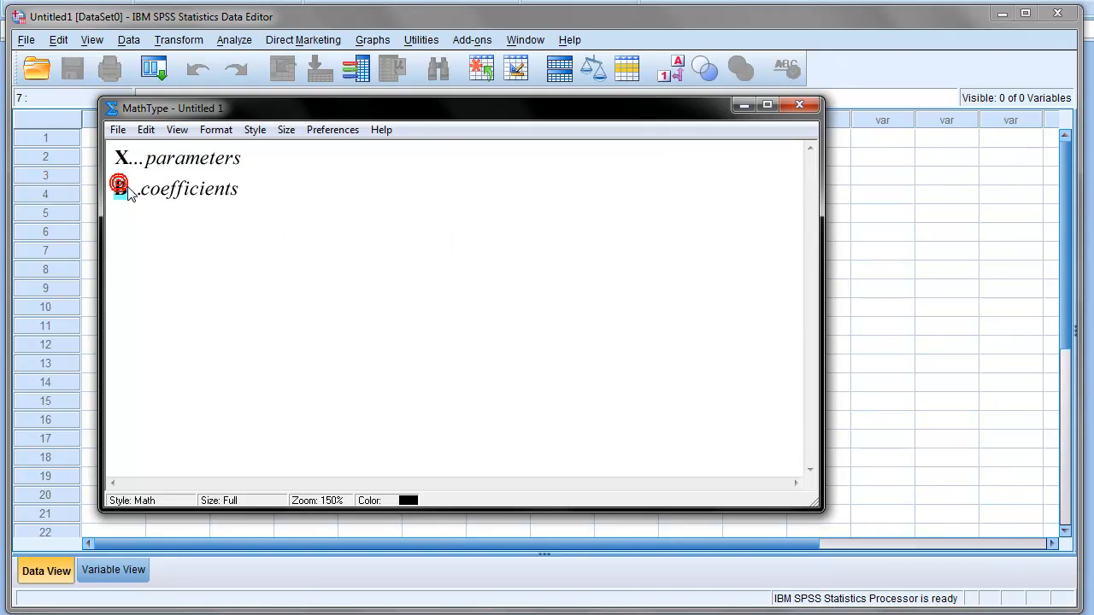
click(261, 189)
click(111, 182)
drag(124, 186, 126, 188)
click(120, 185)
Add a third line below the coefficients line reading "Y = (0 / 1)".
click(267, 203)
key(Return)
text(B)
key(BackSpace)
key(ctrl+9)
text(0 / 1)
click(215, 227)
click(161, 223)
text(Y=)
double_click(159, 220)
drag(181, 222, 191, 224)
click(193, 224)
click(200, 240)
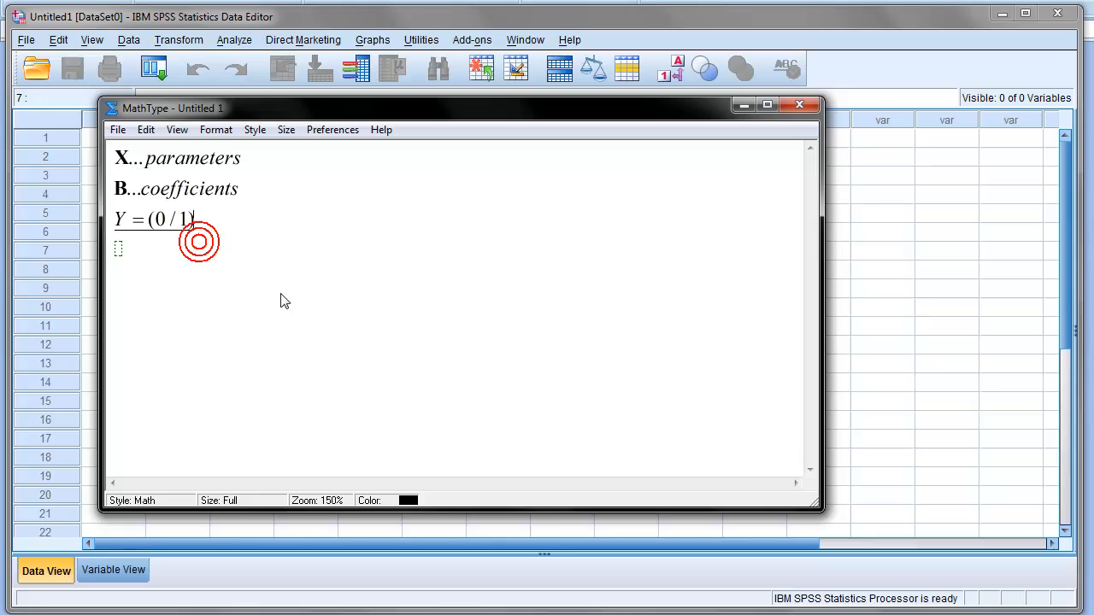
double_click(161, 220)
click(195, 226)
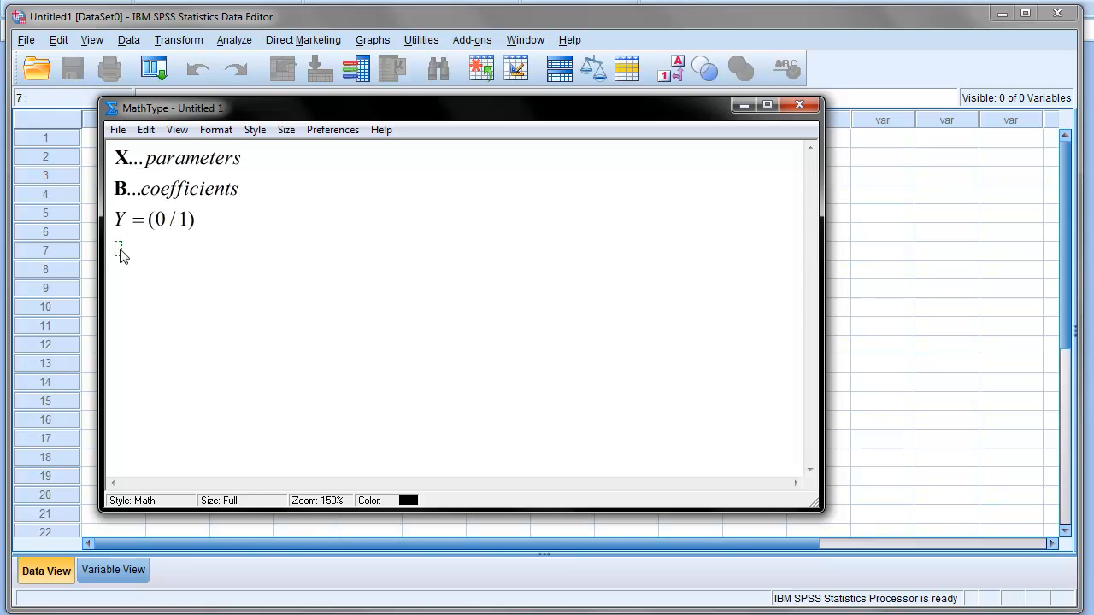
Write the label "logit :" on the line below Y and apply the Text style to the word logit.
text(logit)
drag(116, 250, 156, 253)
click(259, 130)
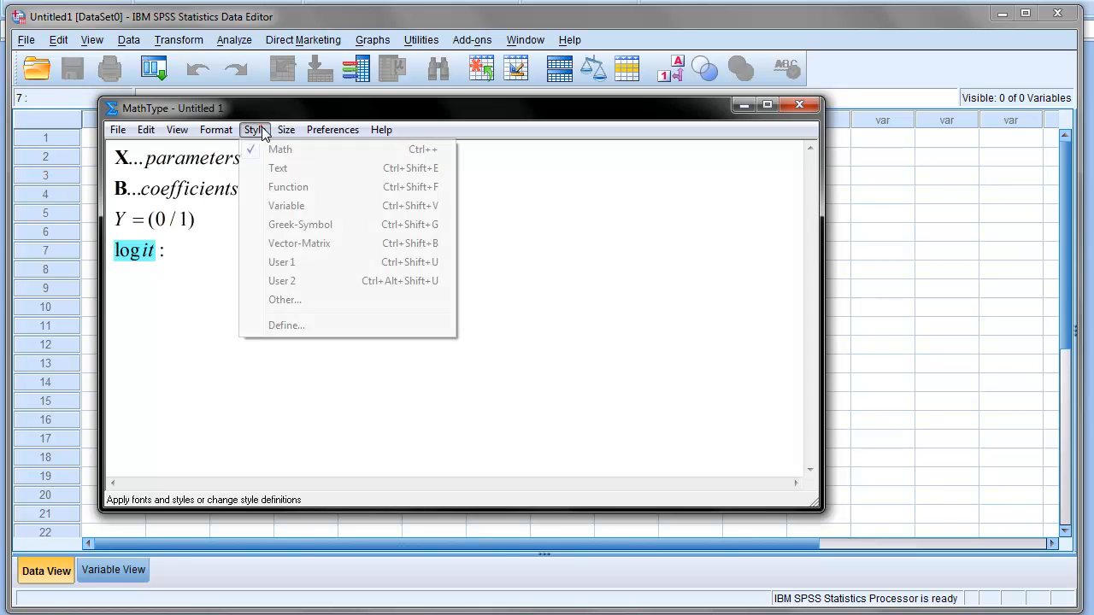
click(277, 167)
click(183, 256)
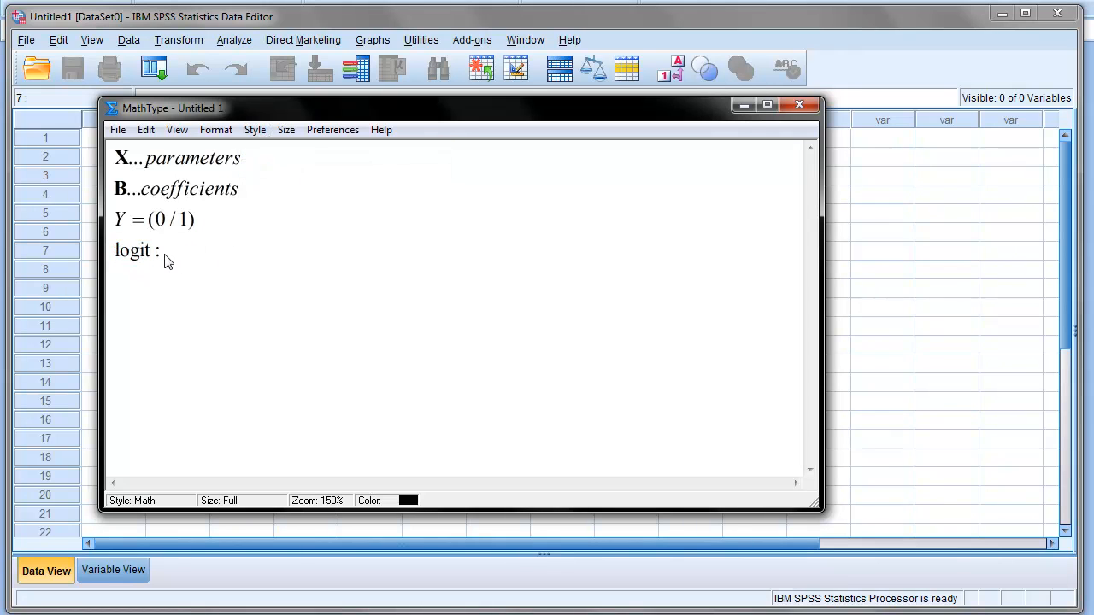
Continue the logit line with the expression "p = Pr[Y = 1] =".
click(162, 253)
text(: p = Pr[Y = 1)
double_click(184, 224)
click(276, 254)
text(=)
Complete the logit equation with a fraction of 1 over 1 + e raised to the superscript -X'B.
key(ctrl+f)
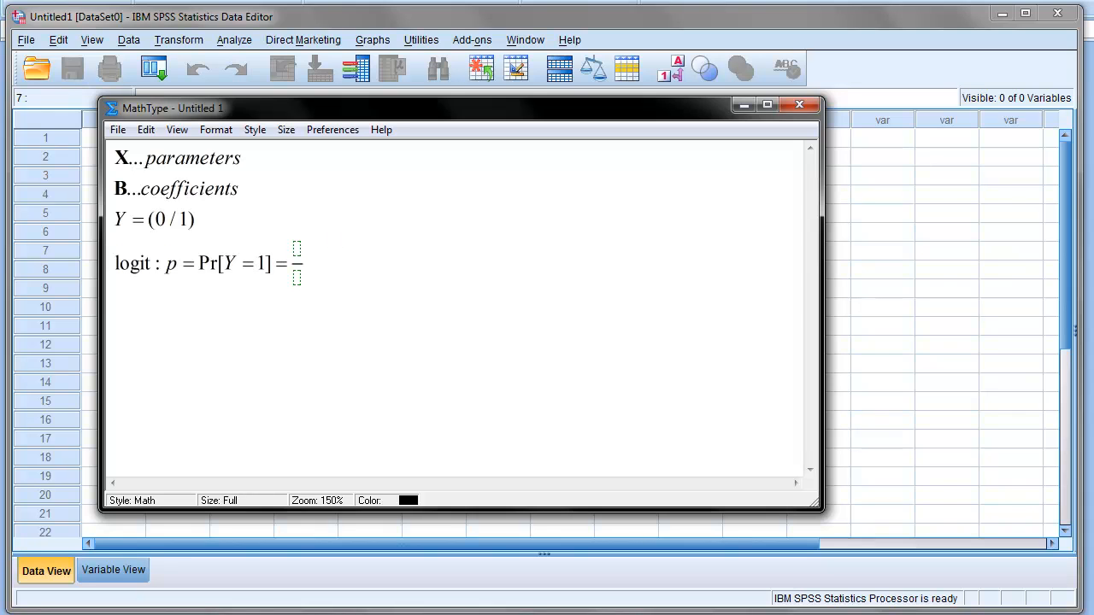
text(1/(1+e)
key(ctrl+h)
text(-X'B)
key(Tab)
key(Tab)
drag(339, 273, 358, 272)
click(376, 270)
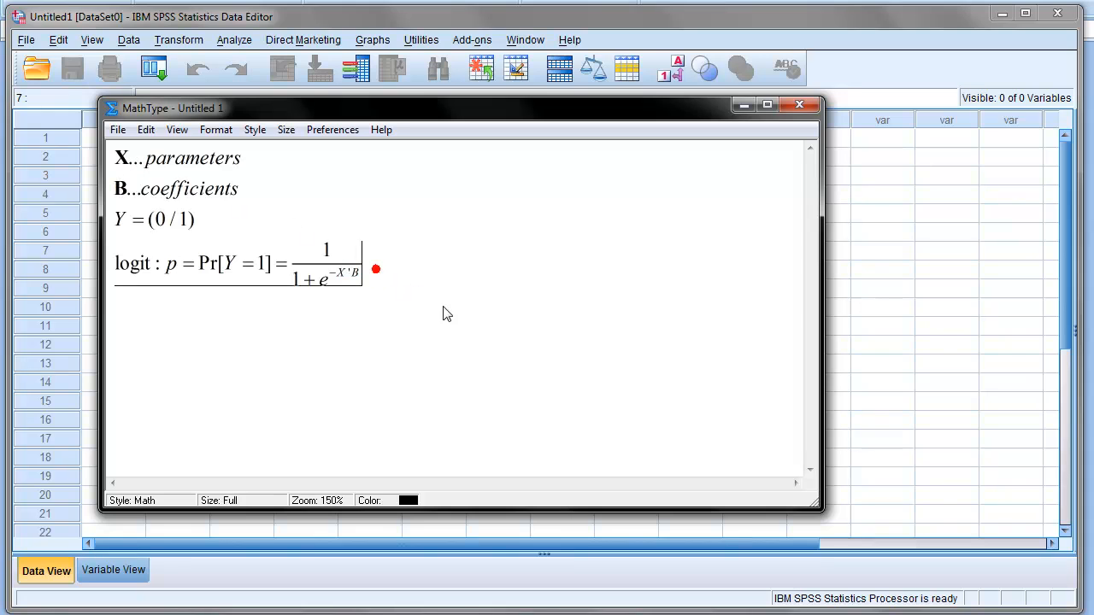
Add a new line with the label "probit:" and apply the Text style to the word.
key(Return)
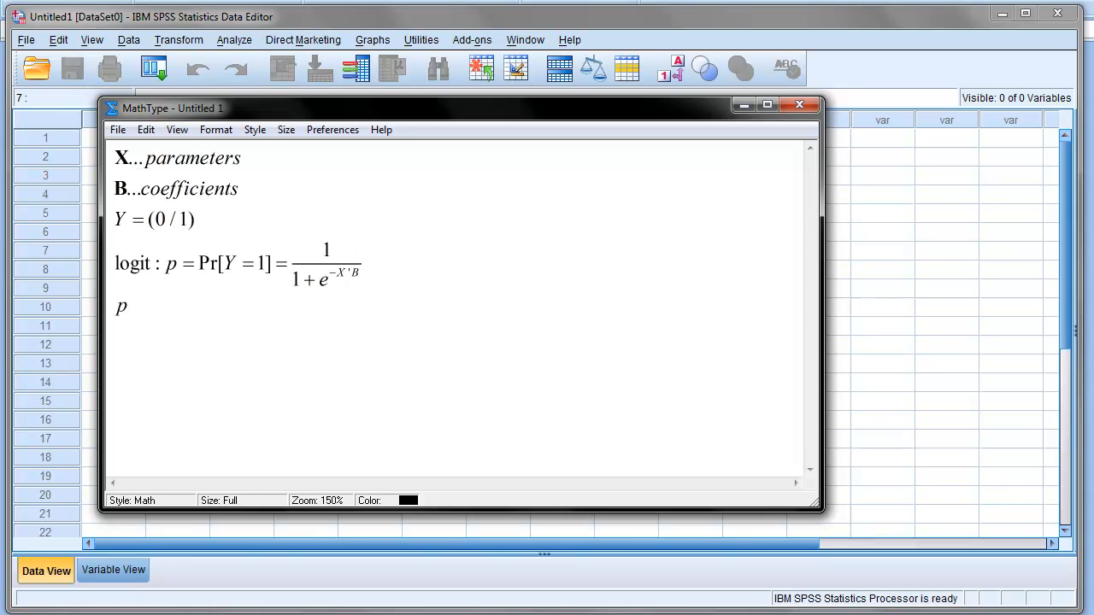
text(probit)
double_click(175, 306)
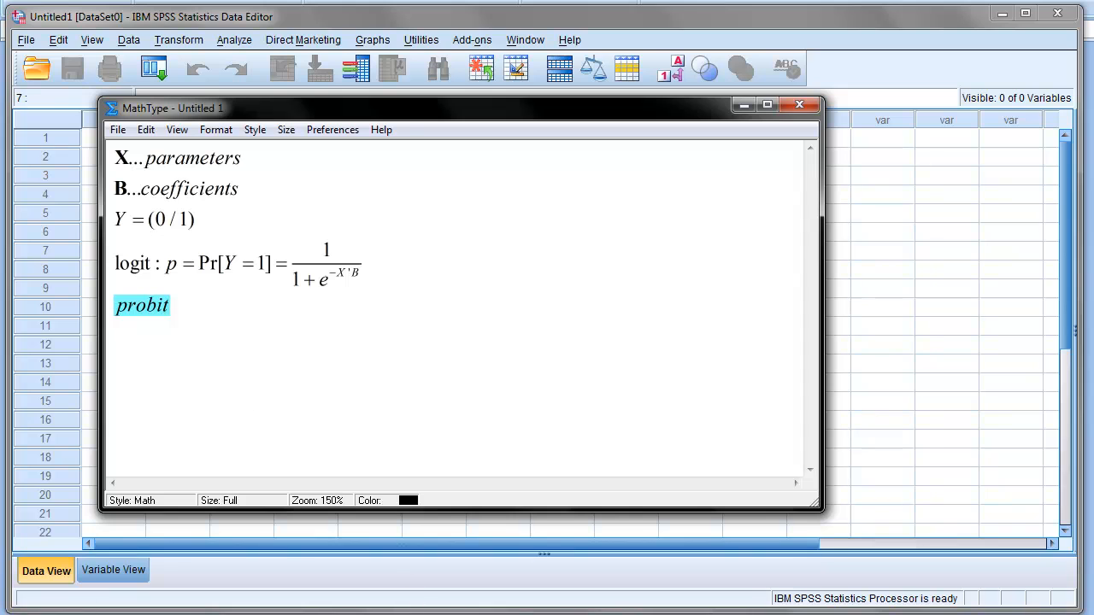
click(285, 129)
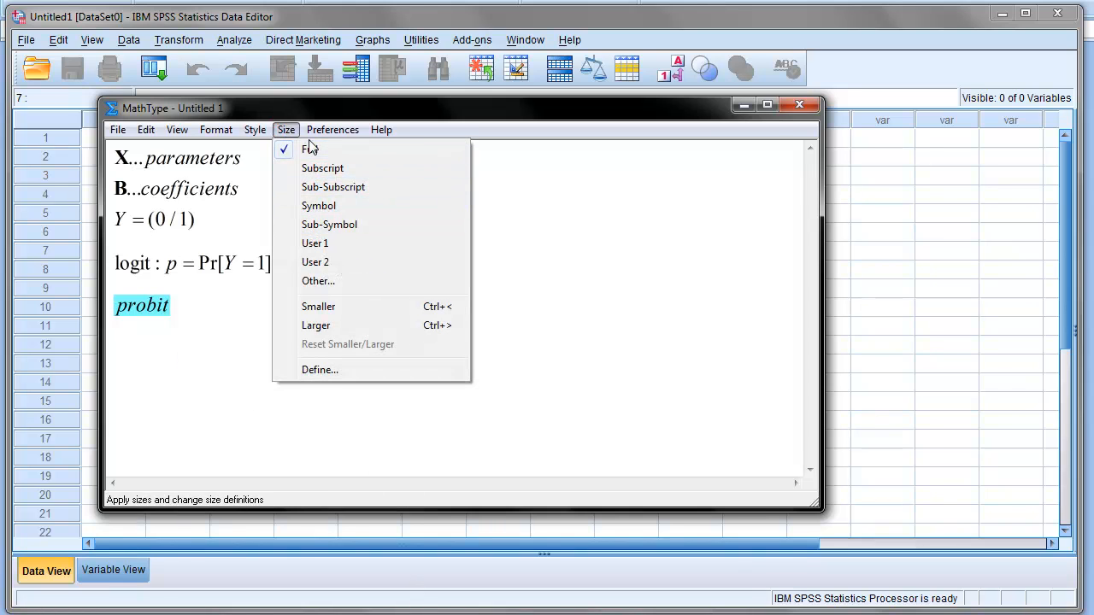
mouse_move(256, 131)
click(271, 167)
click(172, 315)
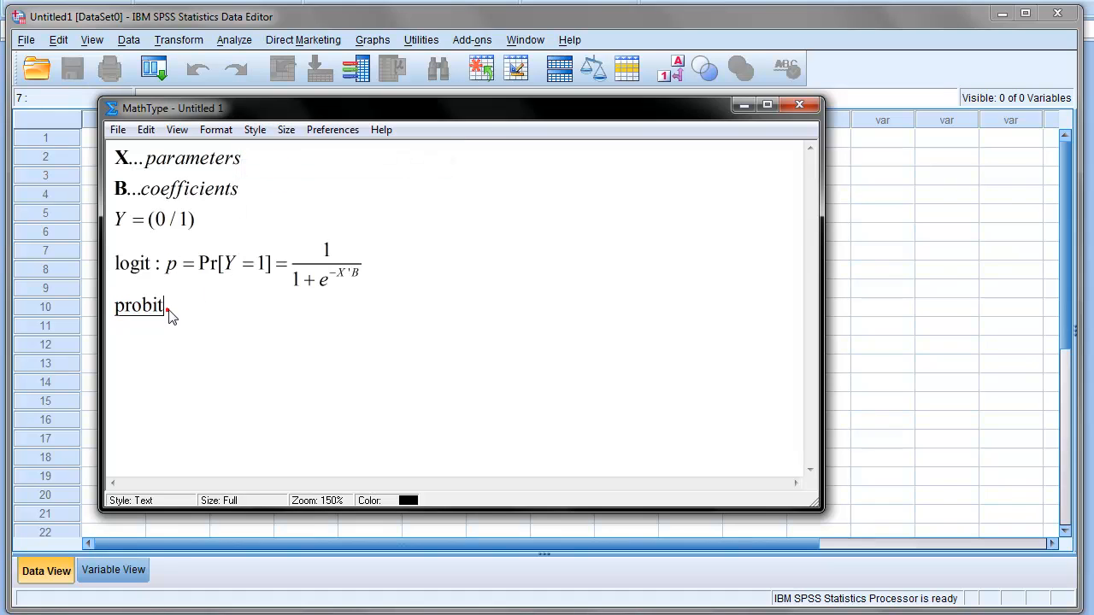
text(:)
Copy "p = Pr[Y = 1]" from the logit line after the probit label and add an equals sign.
click(164, 267)
drag(168, 272, 269, 270)
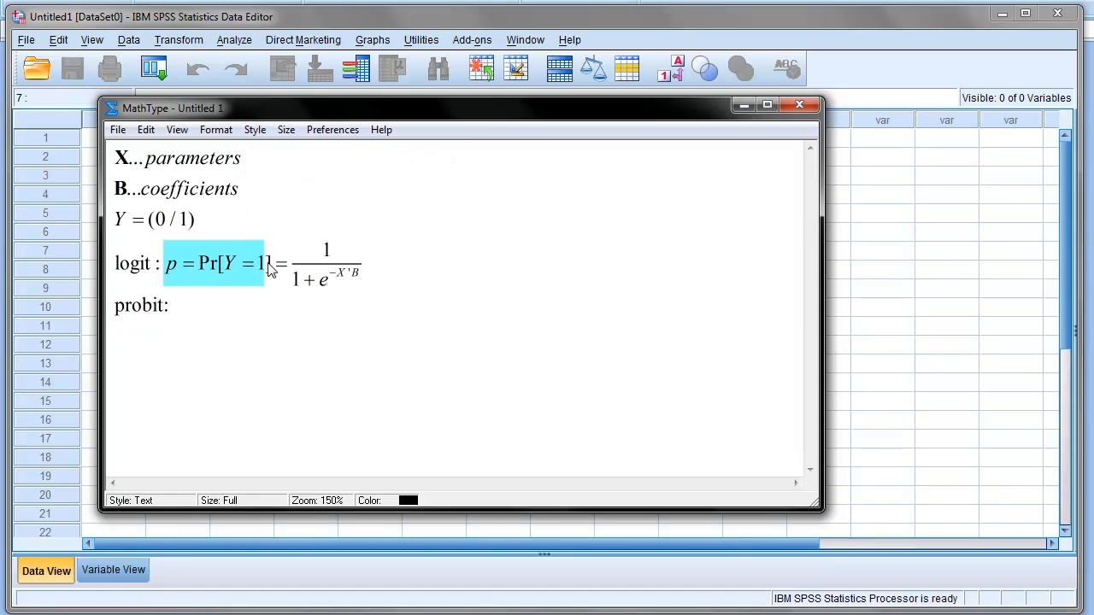
click(176, 309)
text(p = Pr[Y = 1])
text(=)
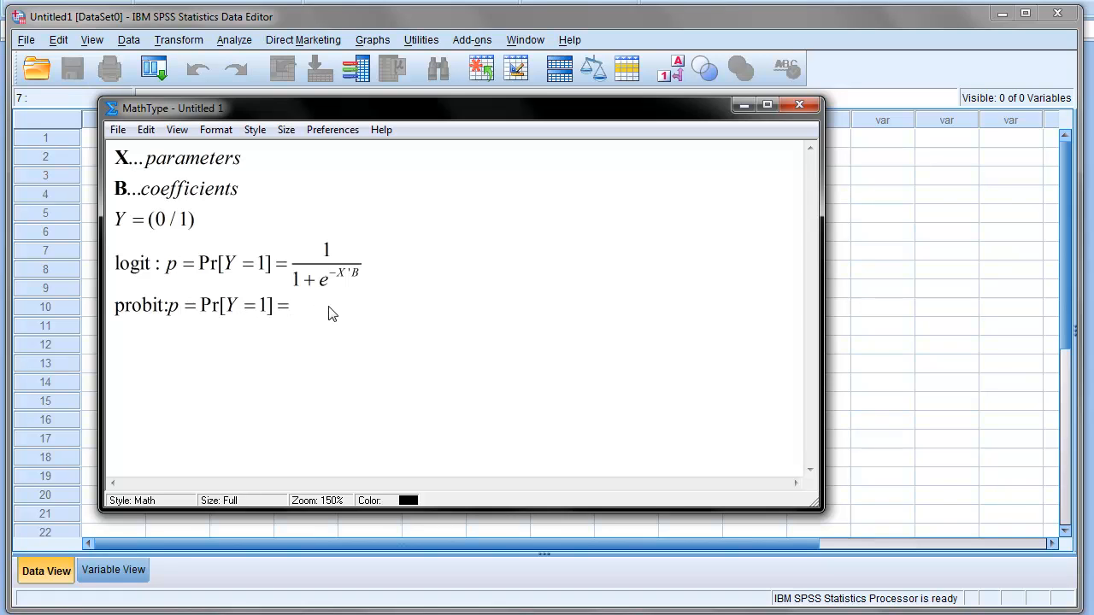
Insert a definite integral in the probit equation with lower limit -∞ and upper limit X'B.
key(ctrl+shift+i)
key(i)
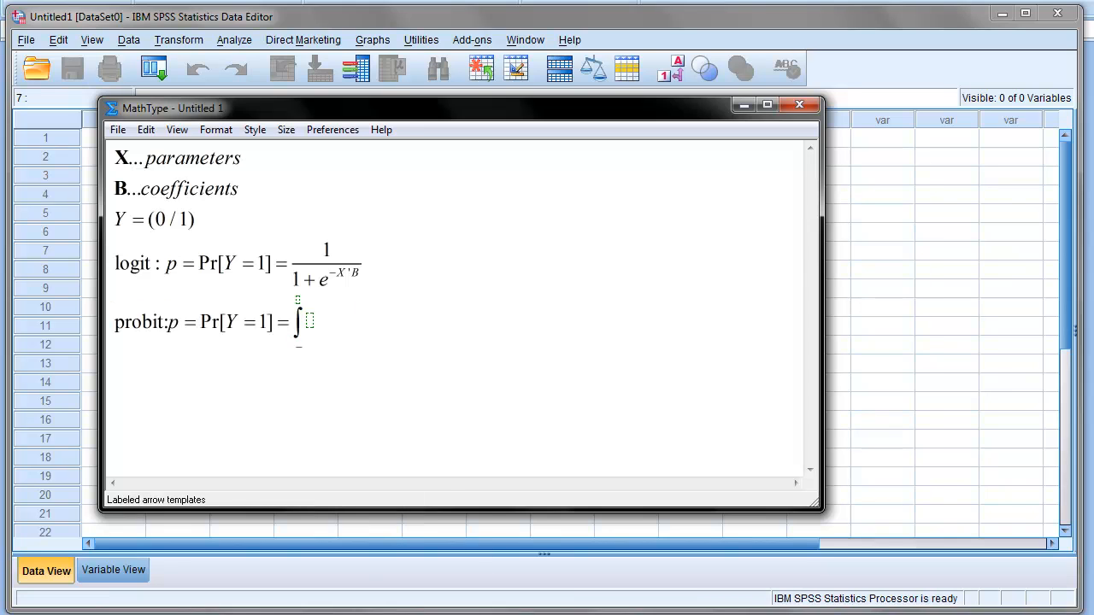
click(547, 614)
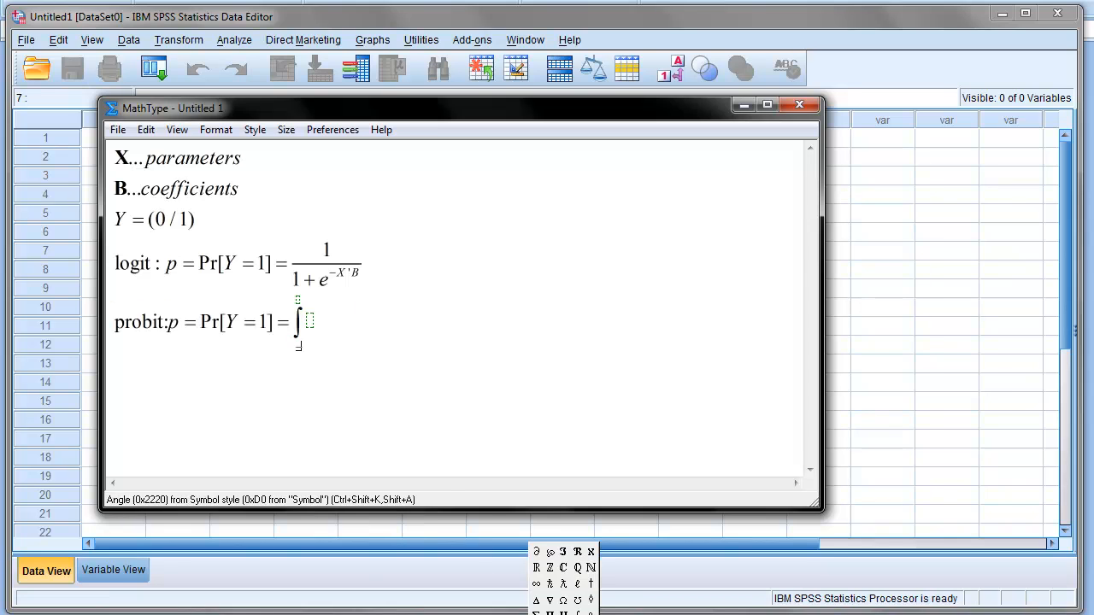
click(539, 588)
click(301, 299)
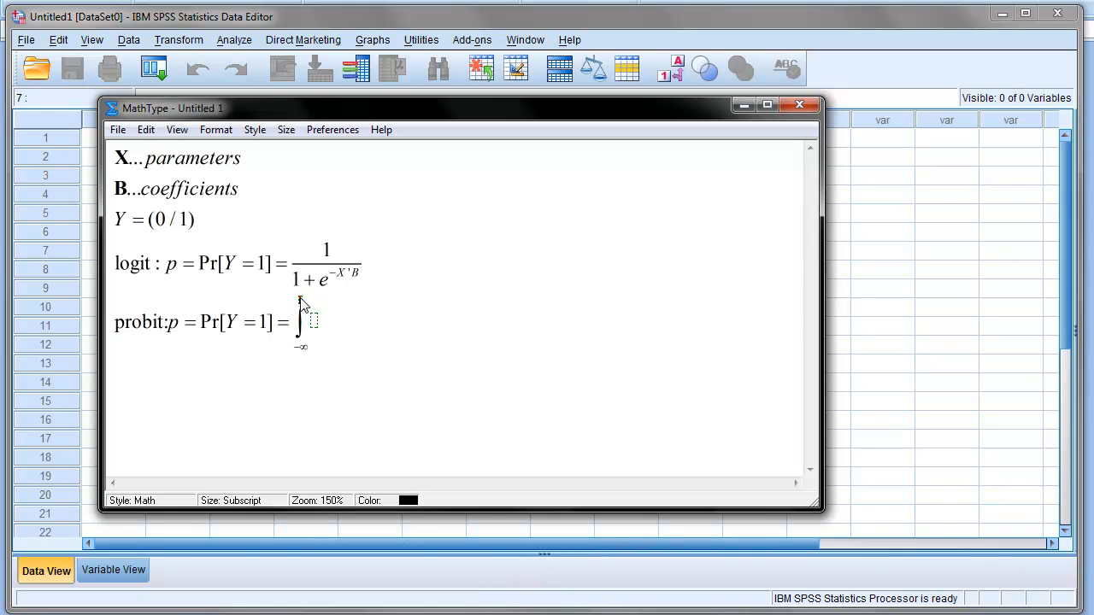
drag(337, 274, 304, 299)
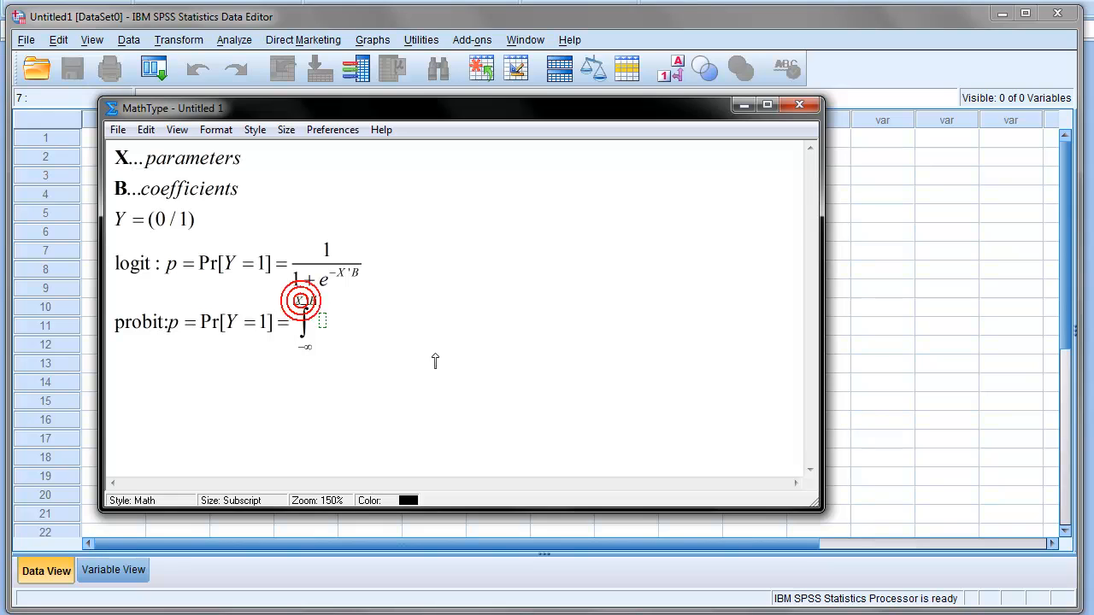
Enter the fraction 1 over the square root of 2π as the first factor of the integrand.
click(323, 325)
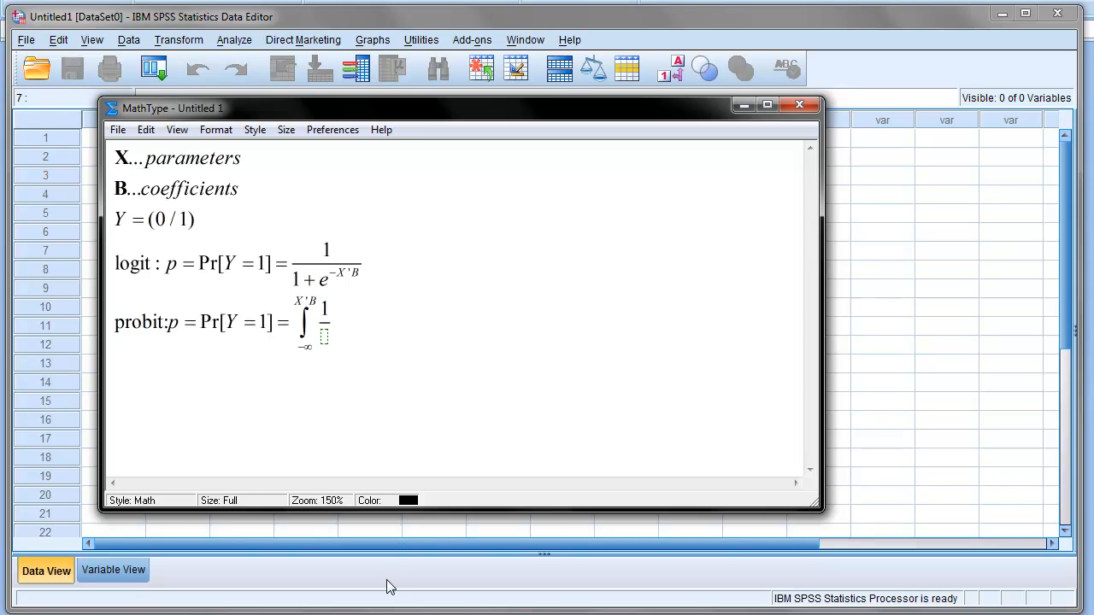
key(ctrl+r)
key(ctrl+g)
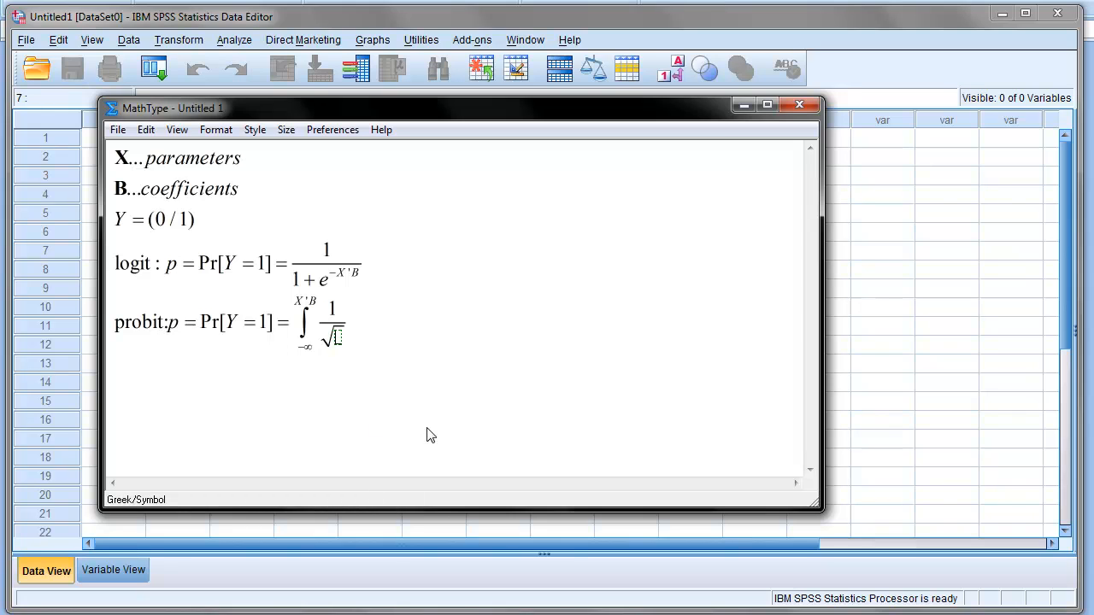
text(2)
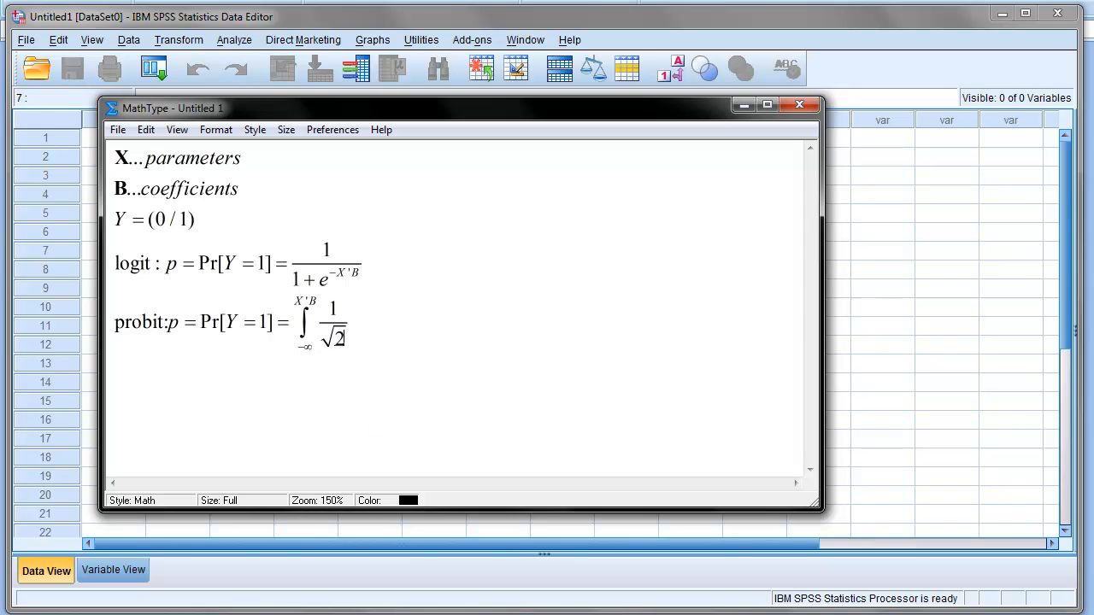
key(ctrl+g)
text(p)
Complete the integrand with e raised to the power -1/2 z², followed by dz.
text(e)
key(ctrl+h)
key(ctrl+f)
text(-1/2})
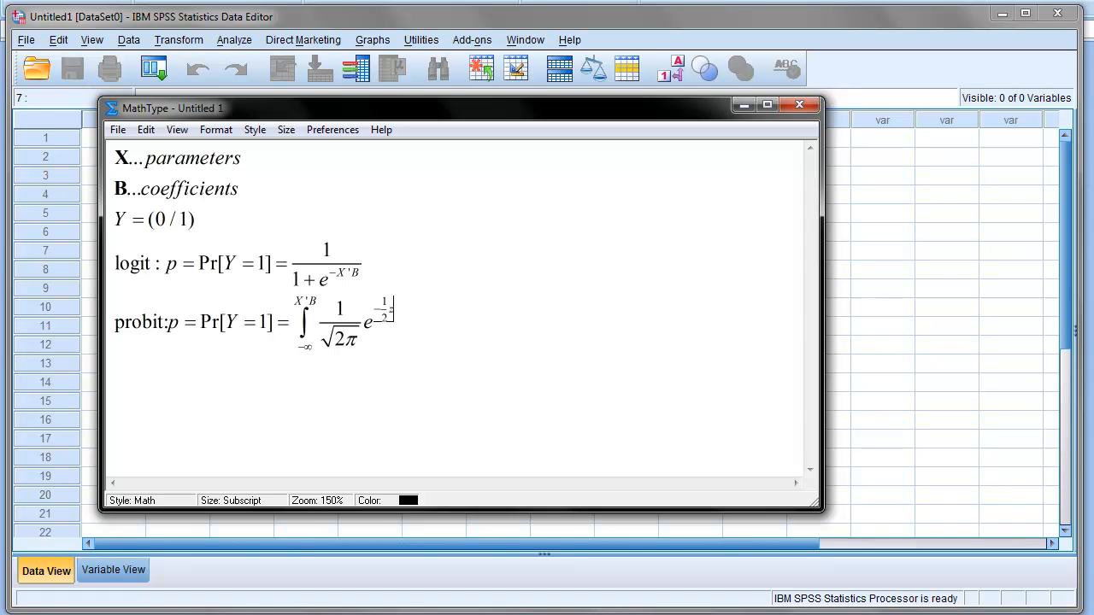
key(Right)
key(Right)
key(Left)
key(Right)
text(dz)
key(Right)
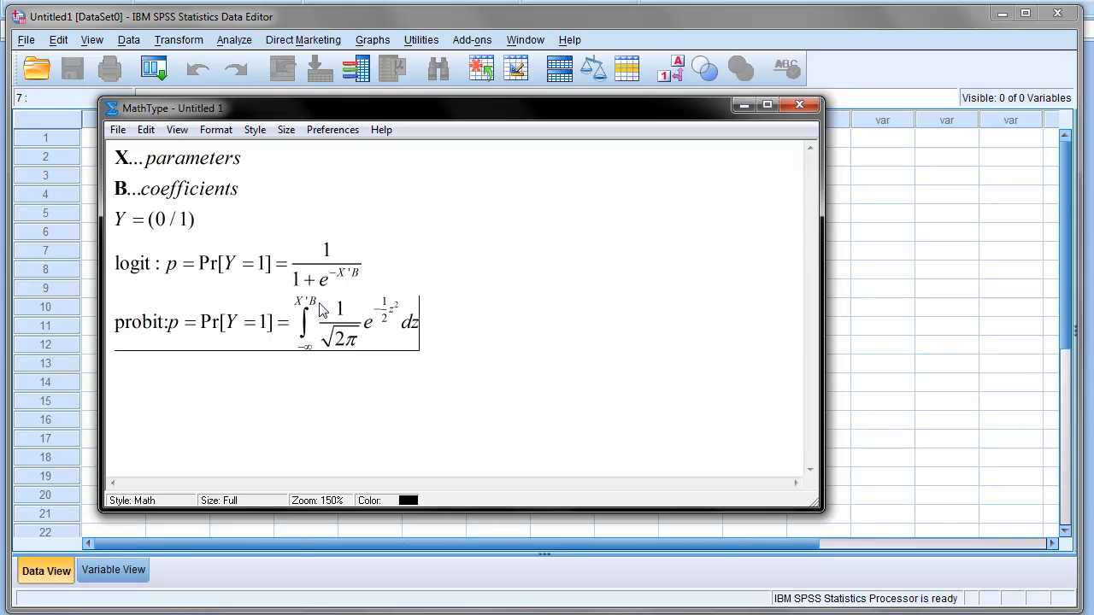
Extend the probit equation with "= N(X'B)", copying X'B from the integral's upper limit into the parentheses.
drag(323, 314, 429, 326)
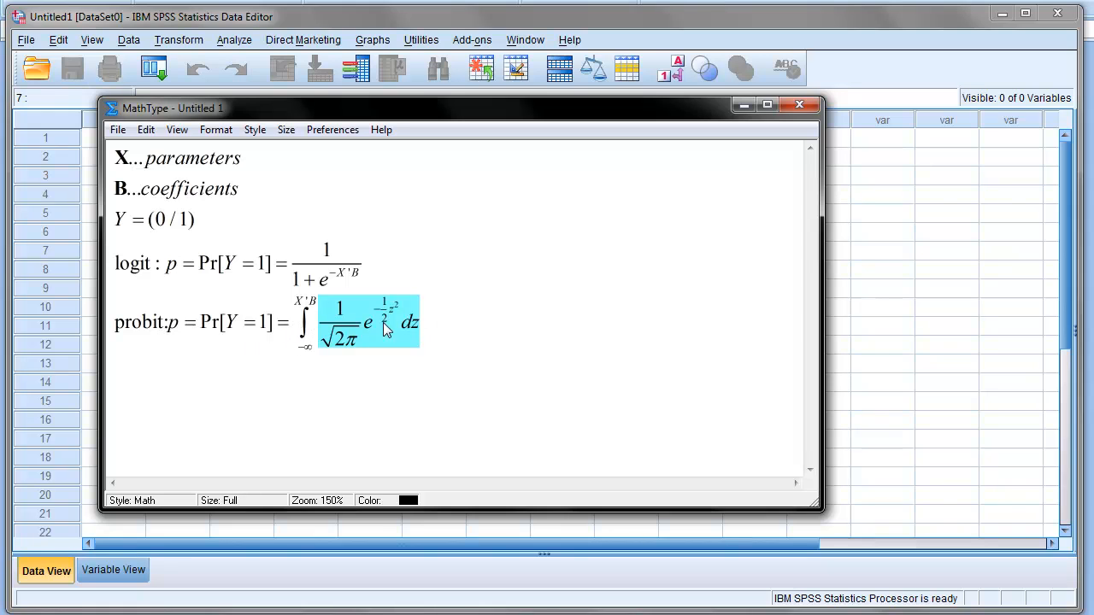
click(451, 323)
text(= N)
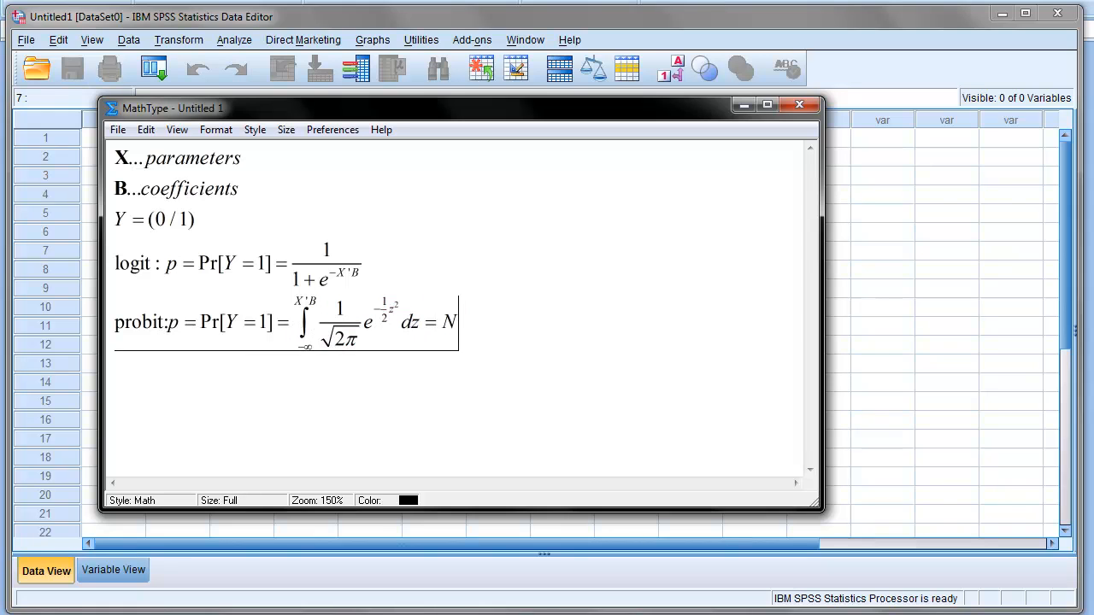
text(()
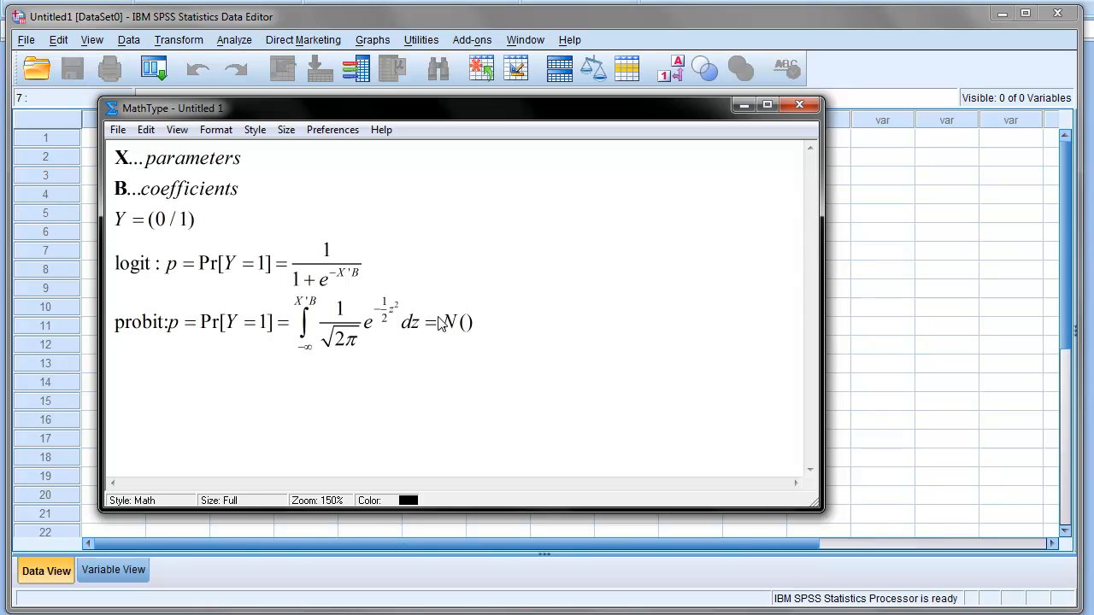
drag(296, 299, 318, 300)
key(ctrl+c)
click(461, 329)
key(ctrl+v)
drag(459, 329, 440, 329)
click(530, 323)
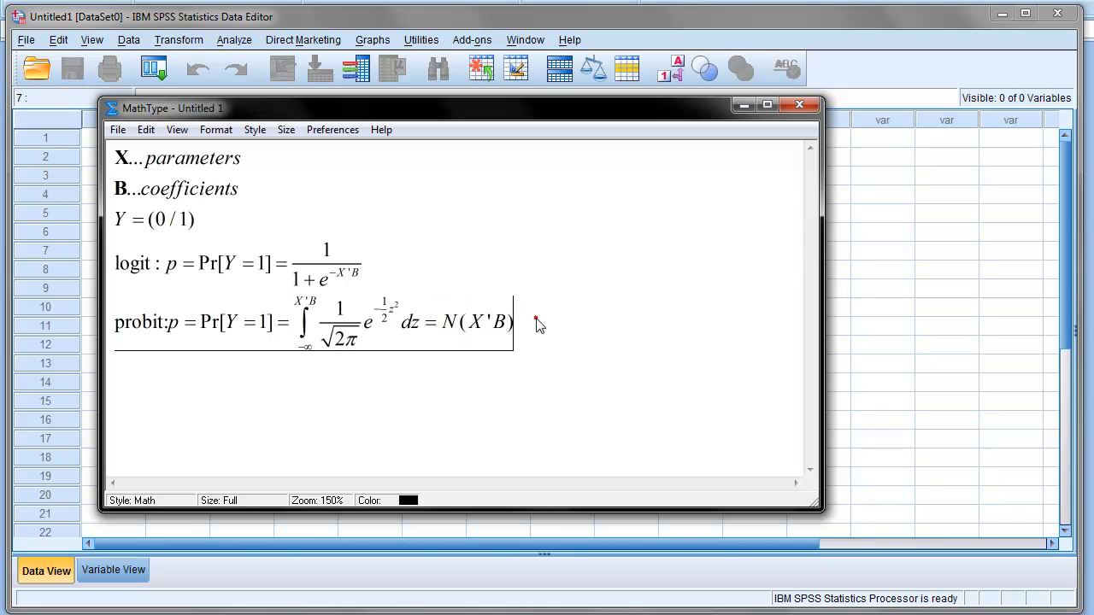
Insert a space between the "probit:" label and the p that follows it.
click(169, 331)
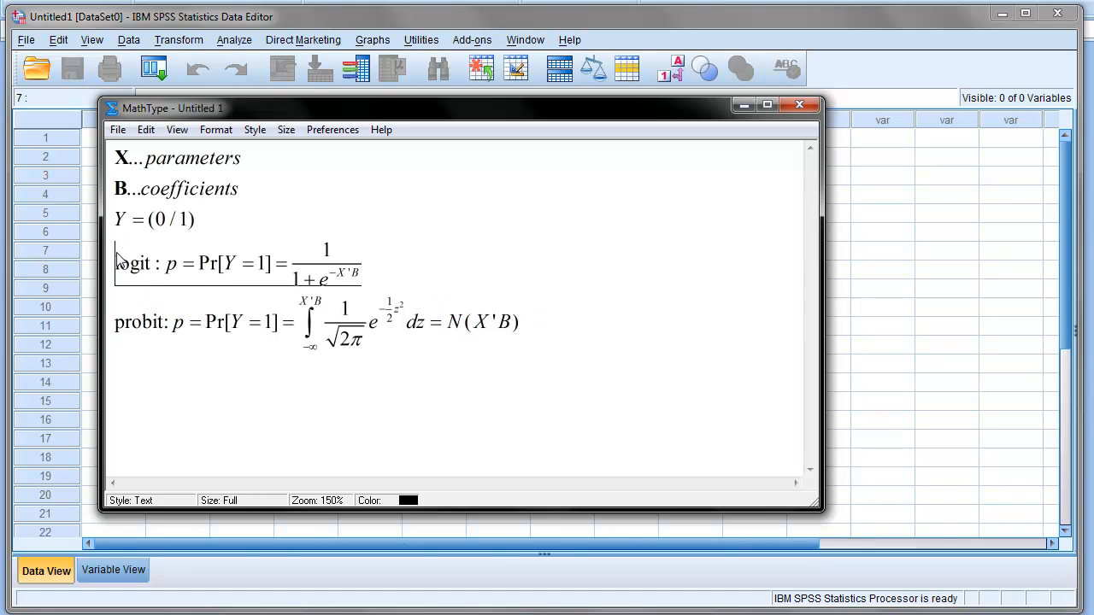
drag(113, 249, 554, 327)
click(470, 317)
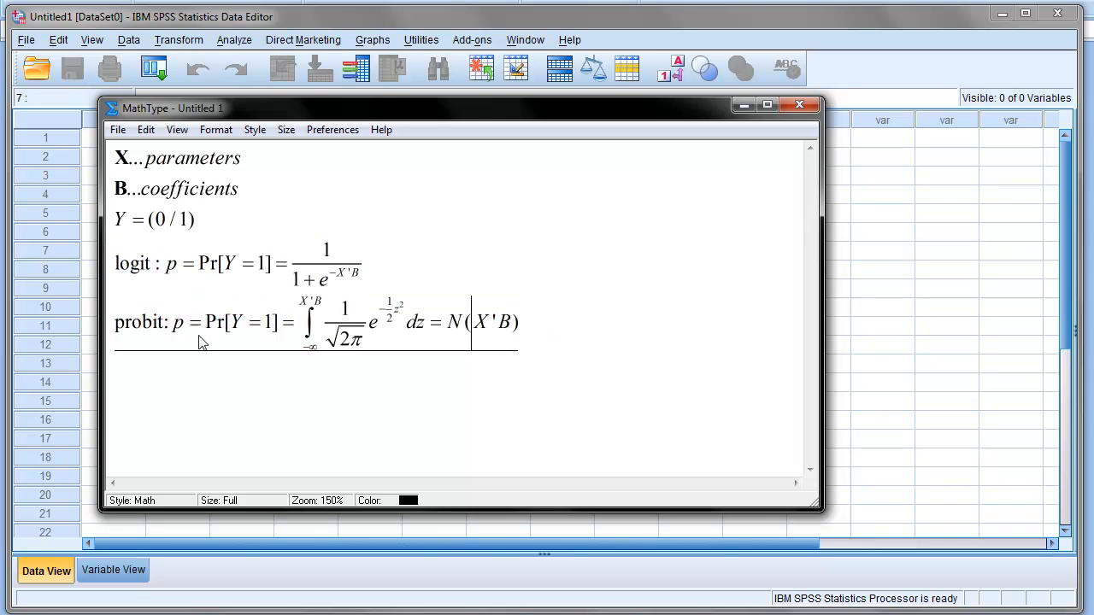
Review the finished logit and probit equations, including the logit right-hand side and the probit integral ending in N(X'B).
drag(112, 263, 376, 263)
click(233, 291)
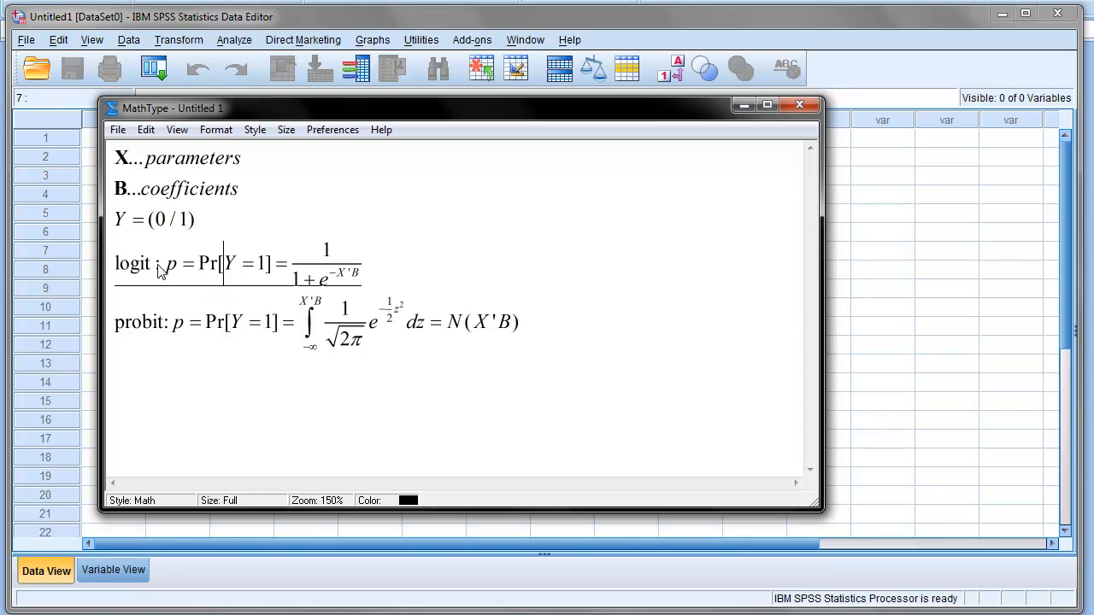
drag(162, 265, 374, 269)
click(365, 381)
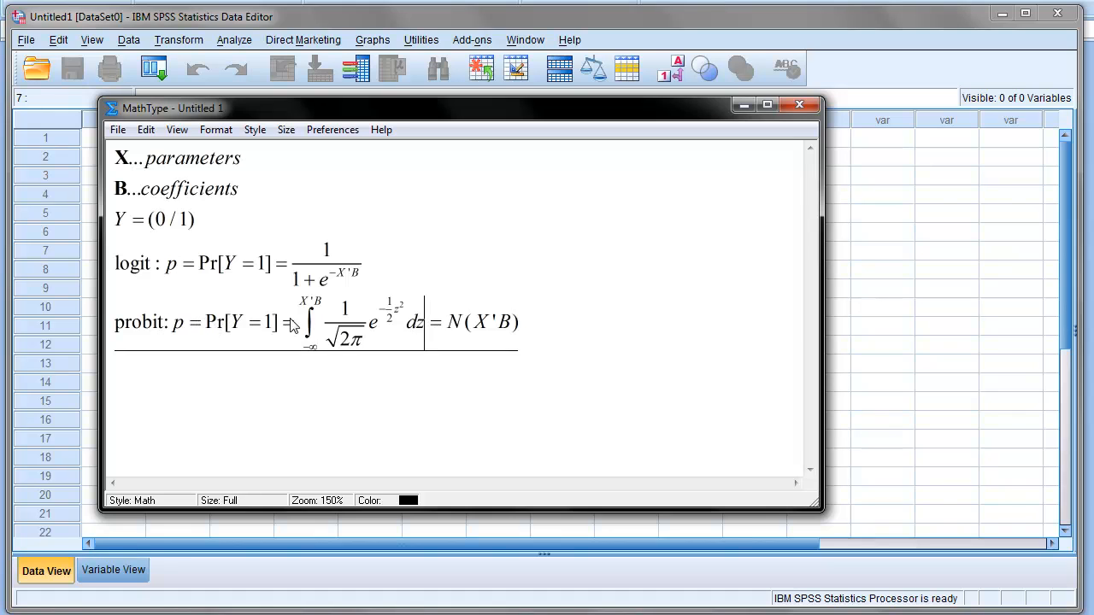
drag(295, 322, 541, 319)
click(542, 320)
double_click(508, 325)
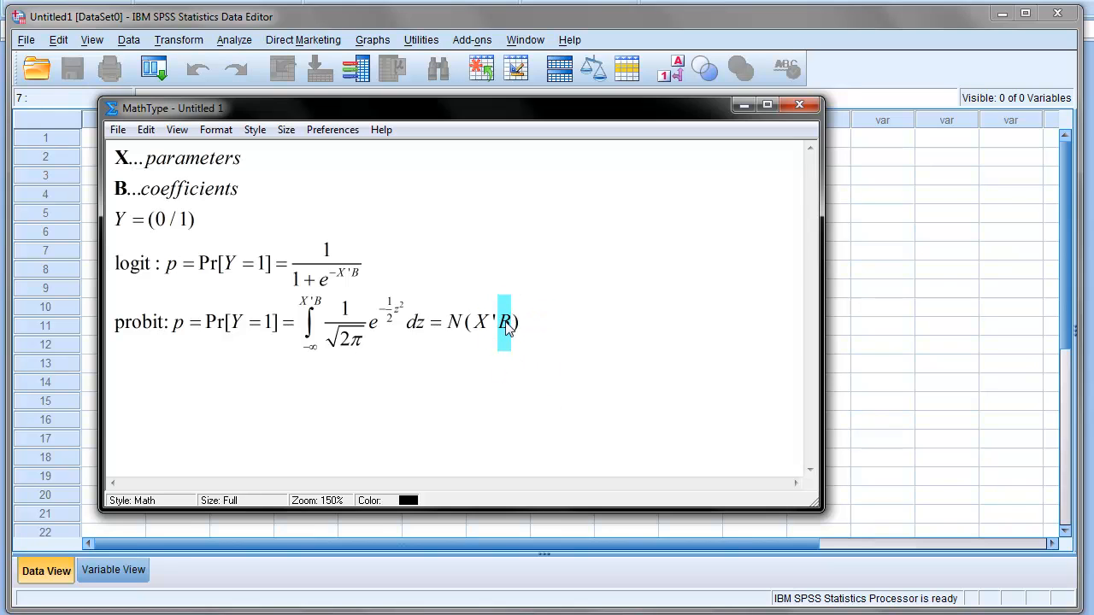
Put the equation editor away, open the logitProbit workbook from Local Disk (C:) in Excel, and bring it into view.
click(742, 105)
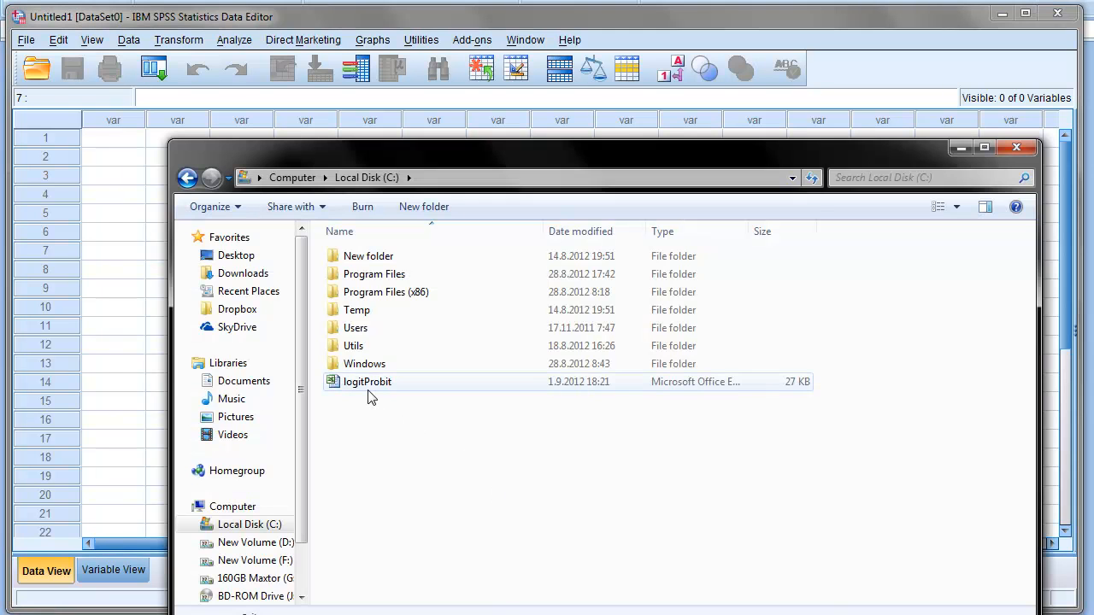
double_click(368, 395)
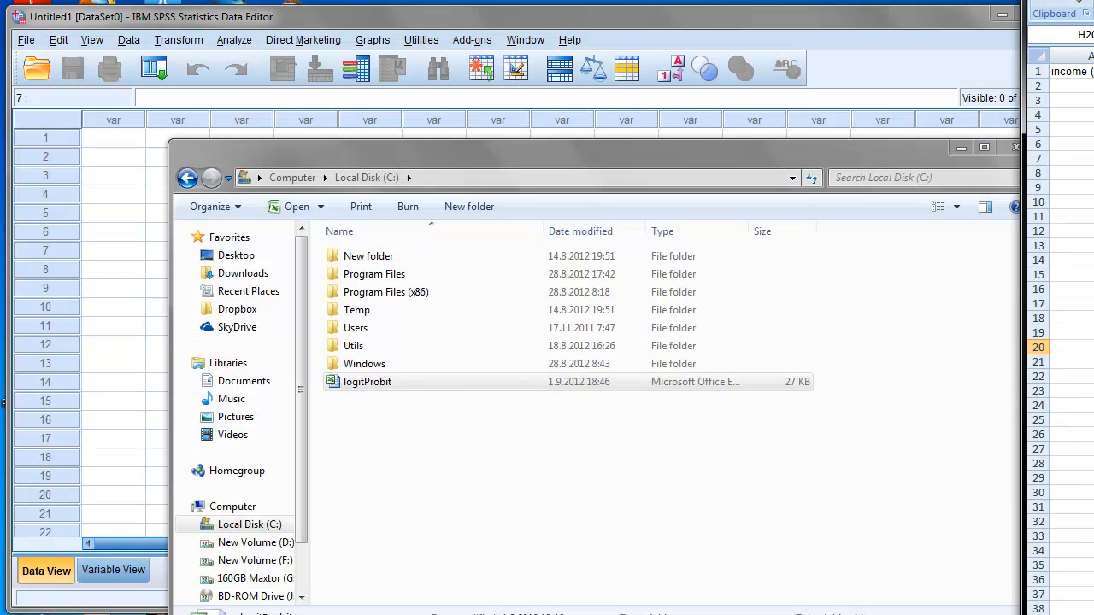
drag(1093, 1, 299, 3)
click(960, 148)
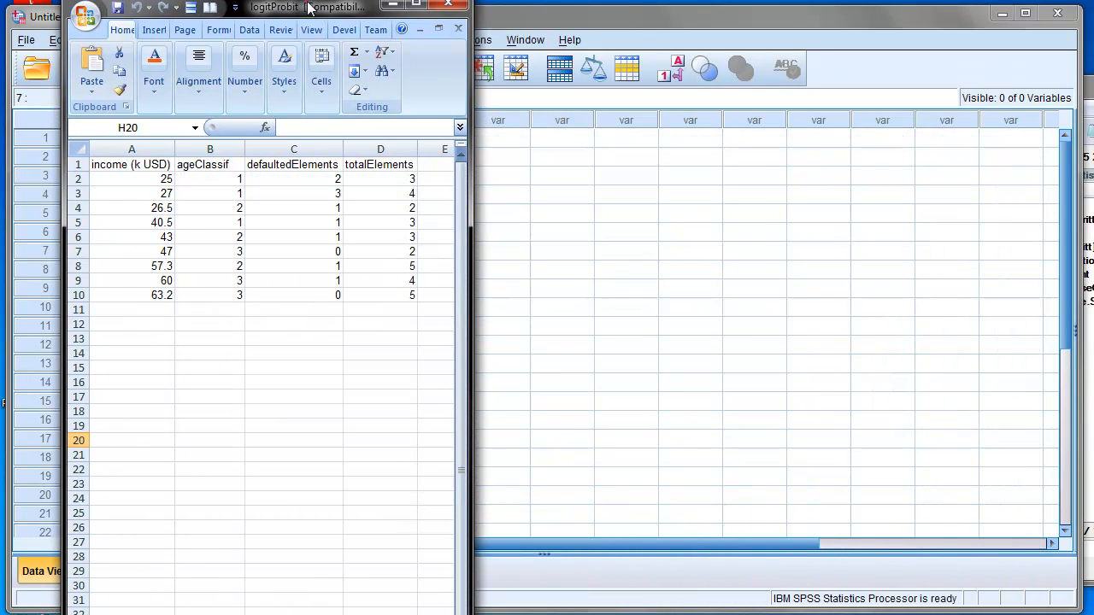
Enlarge and reposition the Excel window so the ribbon, the data and the sheet tabs all fit on screen.
drag(309, 6, 366, 0)
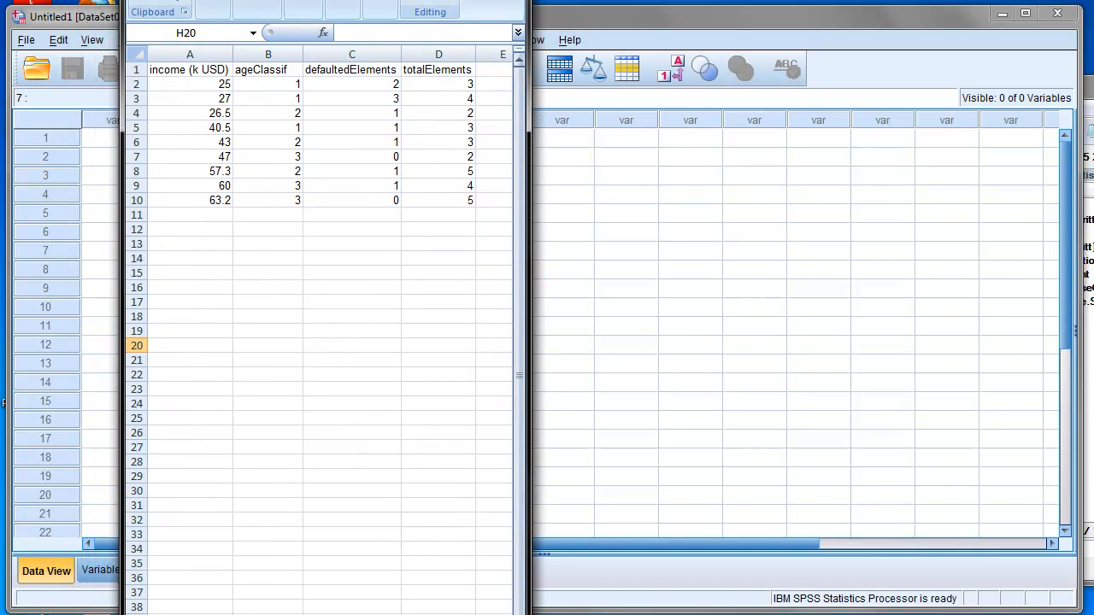
drag(529, 614, 825, 373)
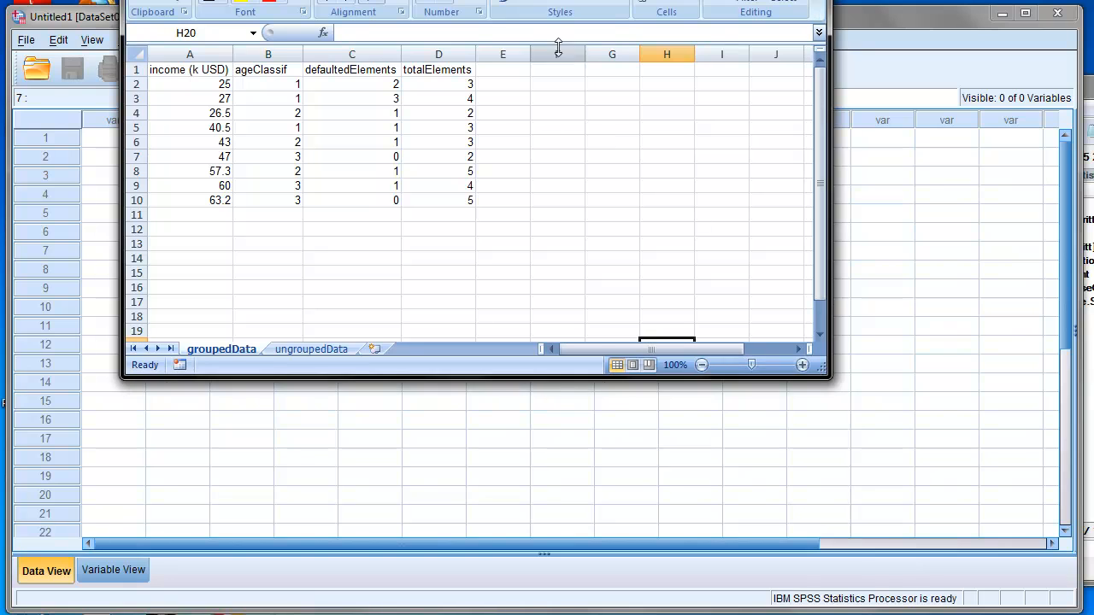
drag(556, 0, 444, 24)
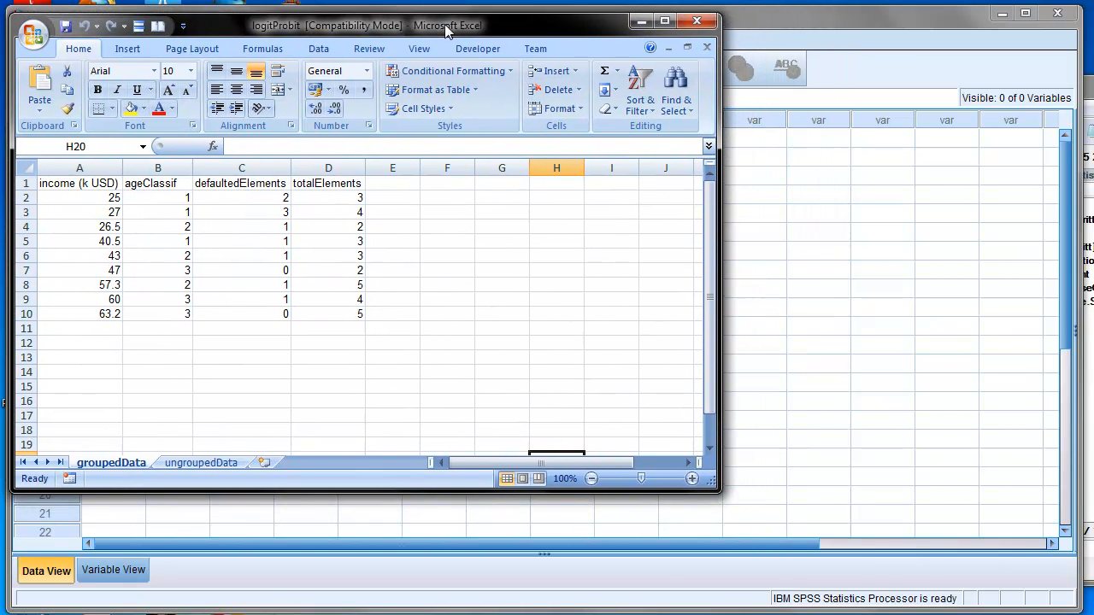
drag(709, 478, 1057, 614)
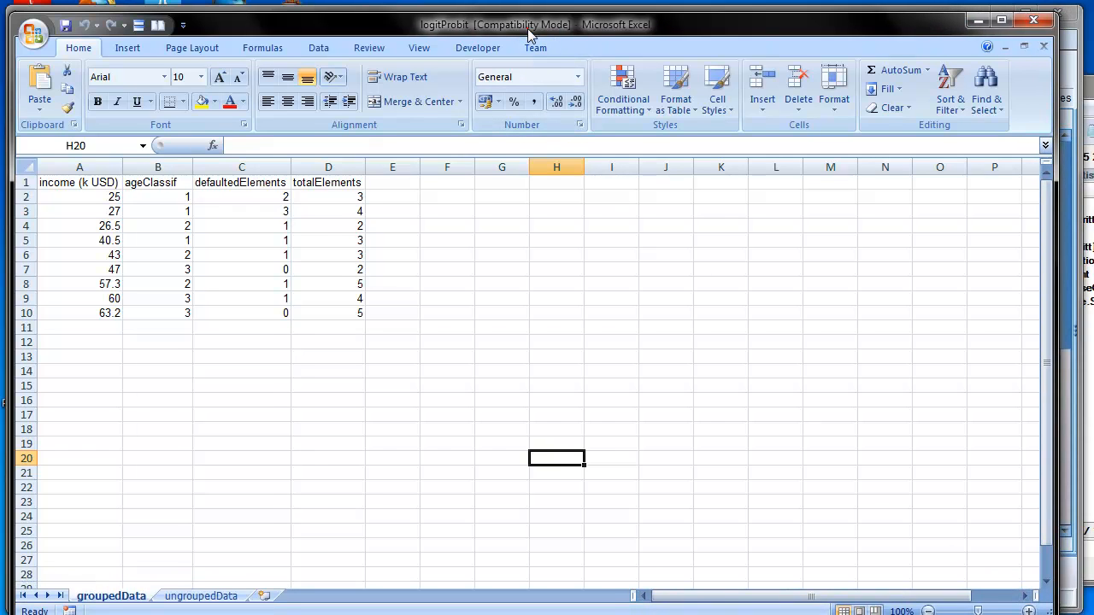
mouse_move(527, 28)
mouse_down()
mouse_move(513, 24)
mouse_move(522, 28)
mouse_up()
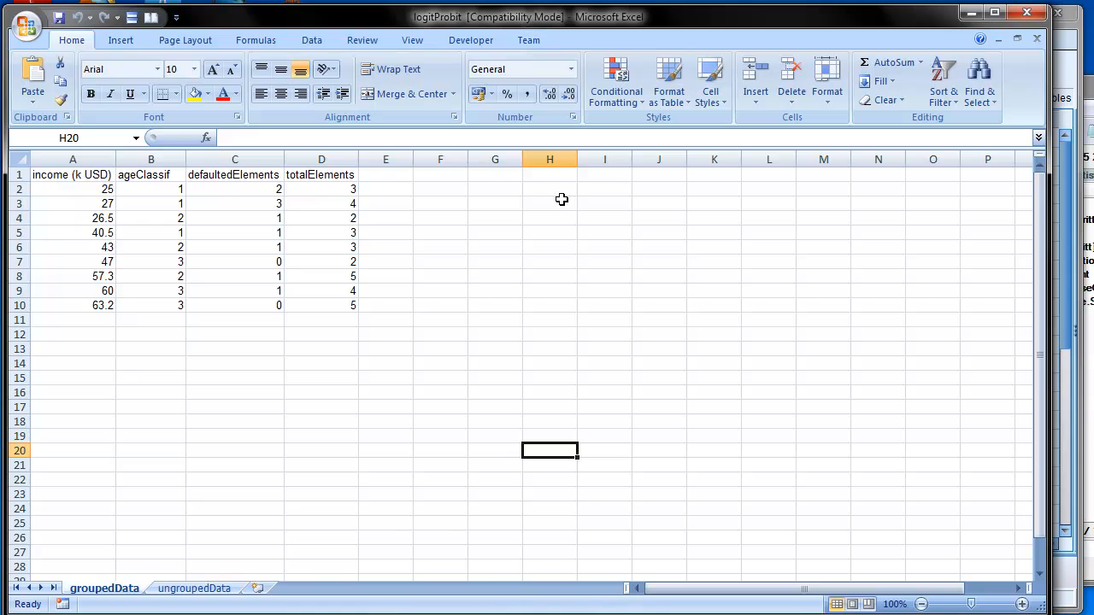
Examine the income (k USD) and ageClassif columns of the groupedData sheet.
click(91, 177)
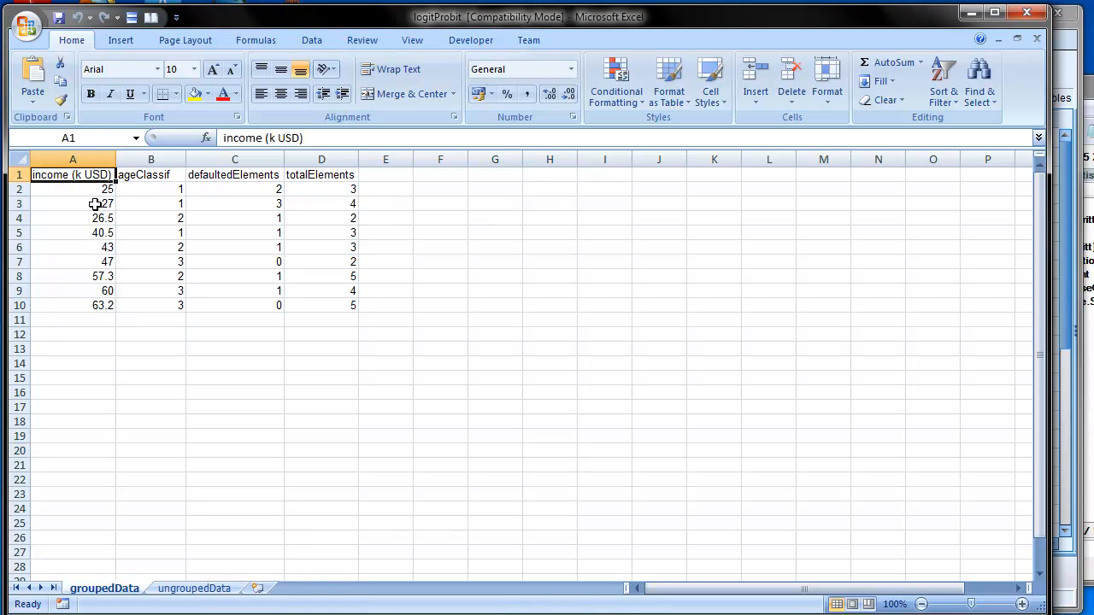
drag(101, 195, 100, 305)
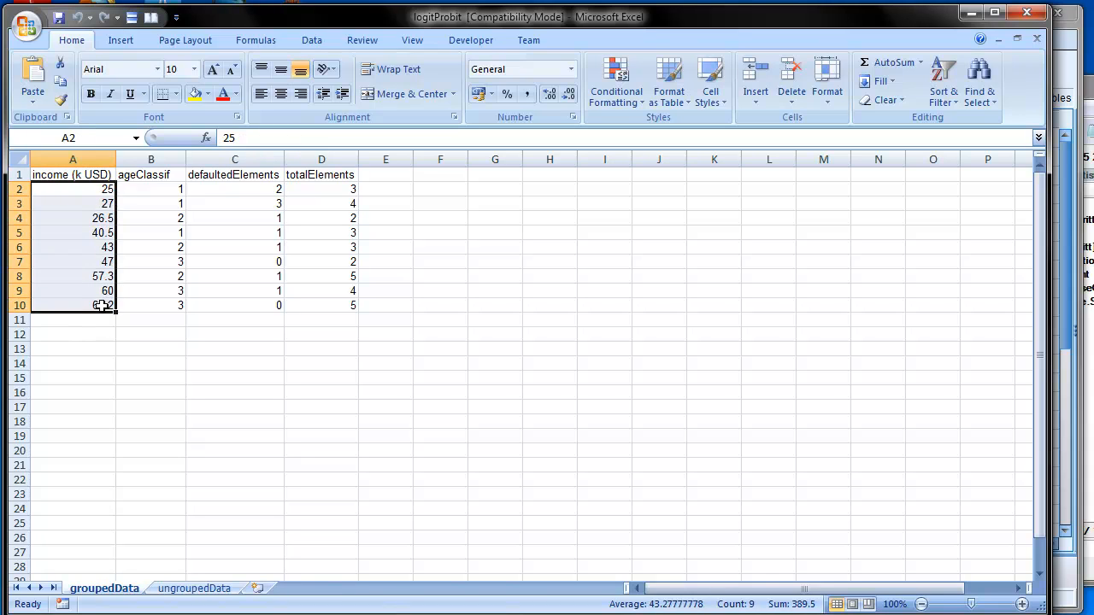
click(169, 333)
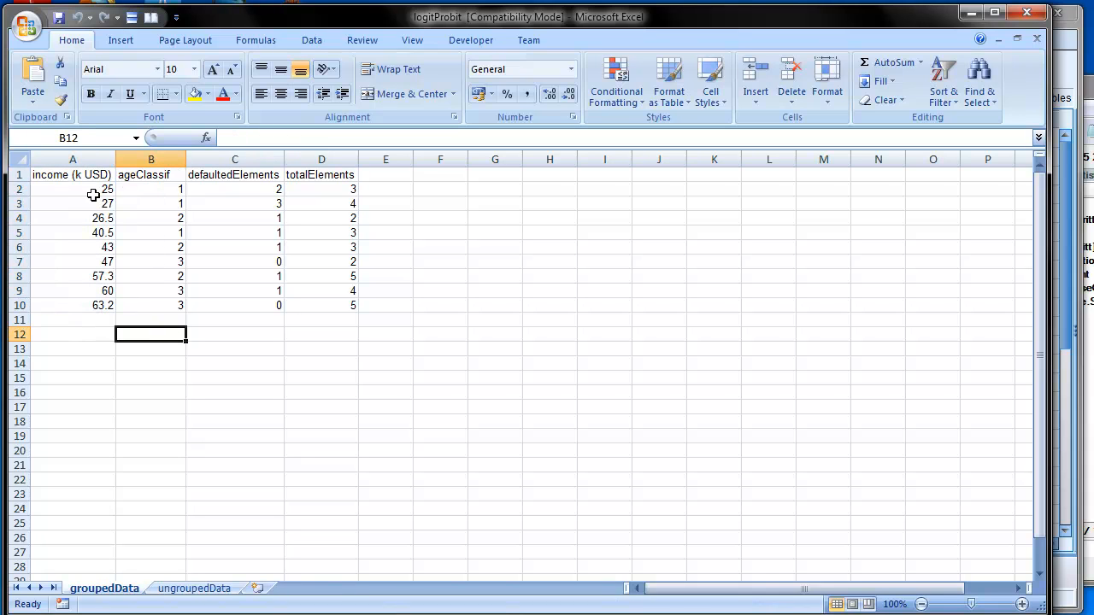
drag(152, 187, 155, 298)
click(209, 332)
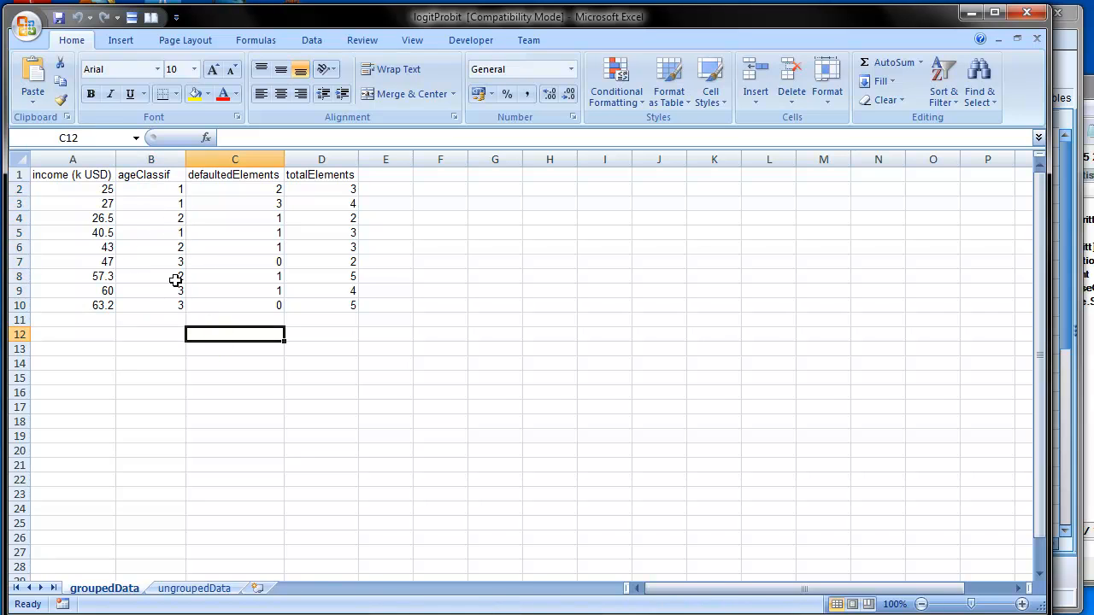
click(160, 187)
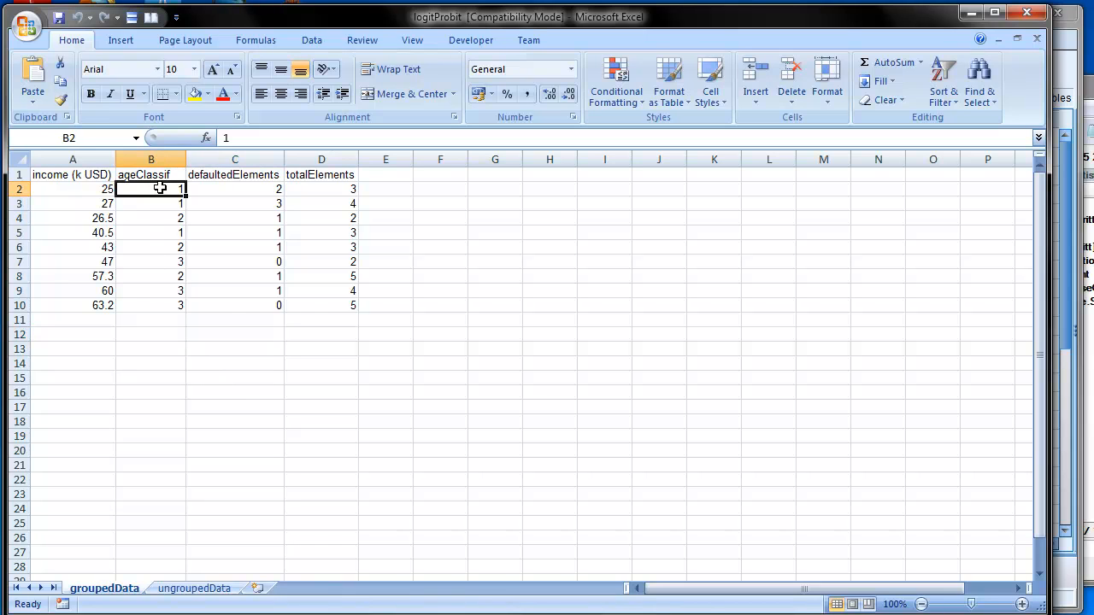
drag(167, 193, 171, 201)
click(173, 190)
drag(317, 21, 317, 17)
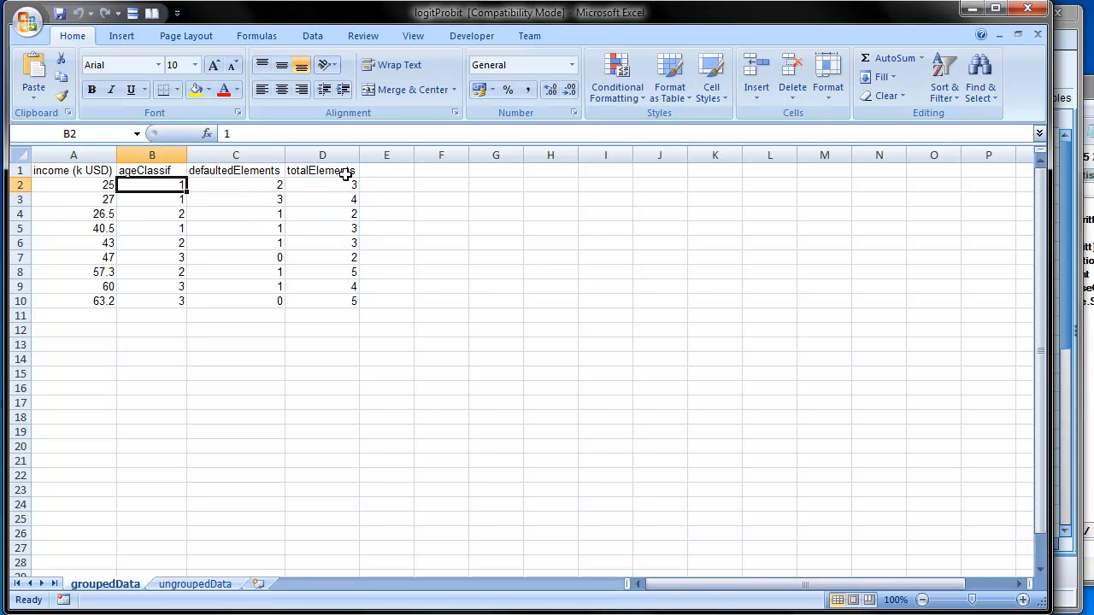
Examine the first few data rows of groupedData as separate groups of income and age class.
drag(61, 189, 324, 185)
drag(73, 185, 316, 187)
click(84, 202)
drag(84, 201, 316, 200)
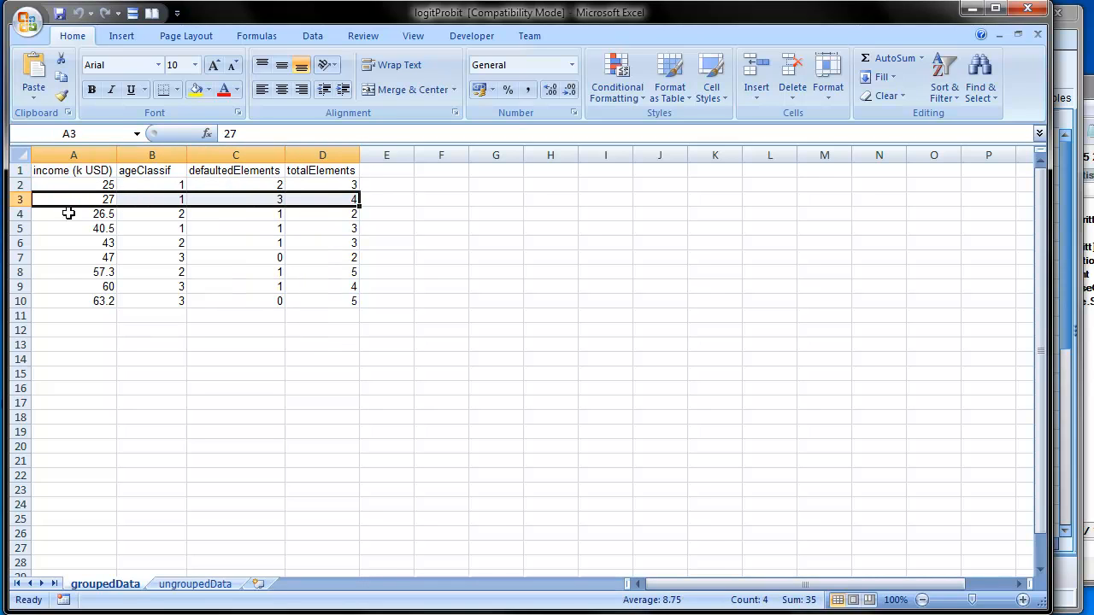
drag(63, 213, 334, 200)
click(352, 291)
Examine the first group in row 2, relating its totalElements and defaultedElements to its income and age class.
click(340, 188)
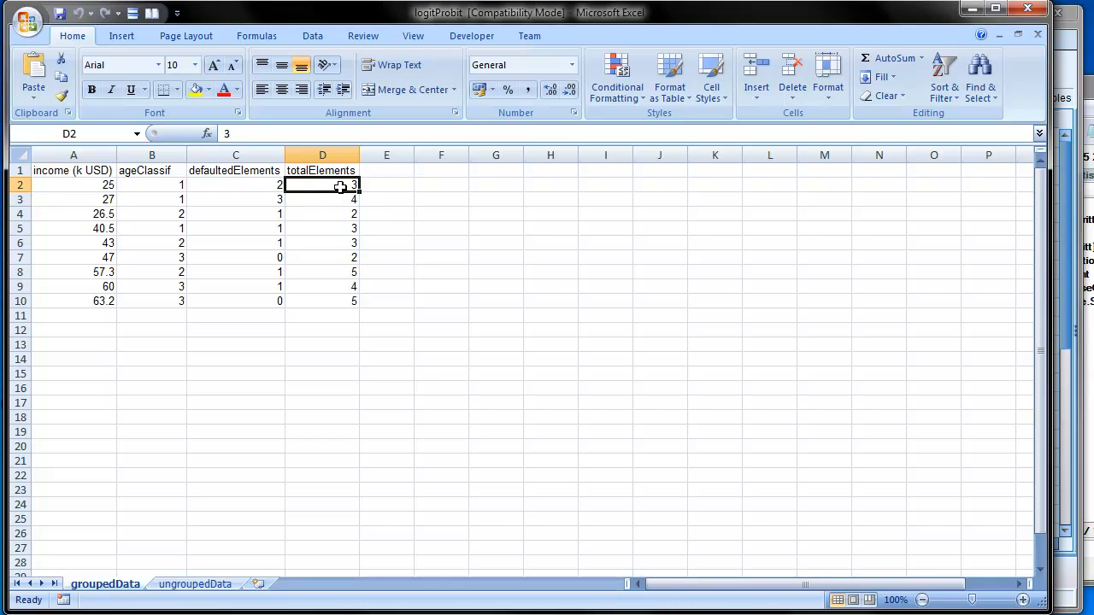
click(250, 185)
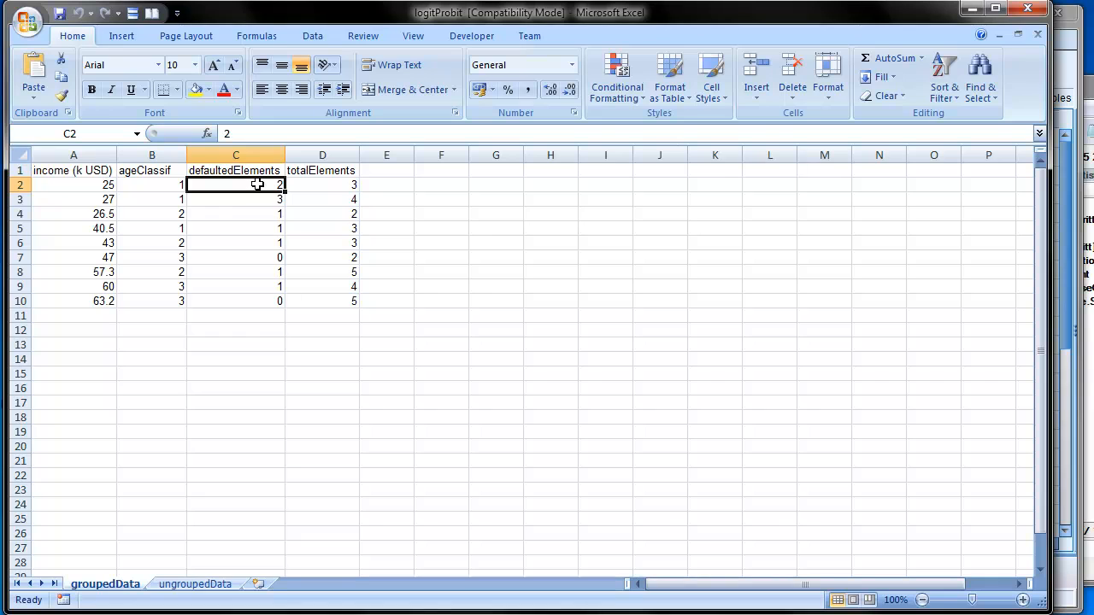
click(110, 186)
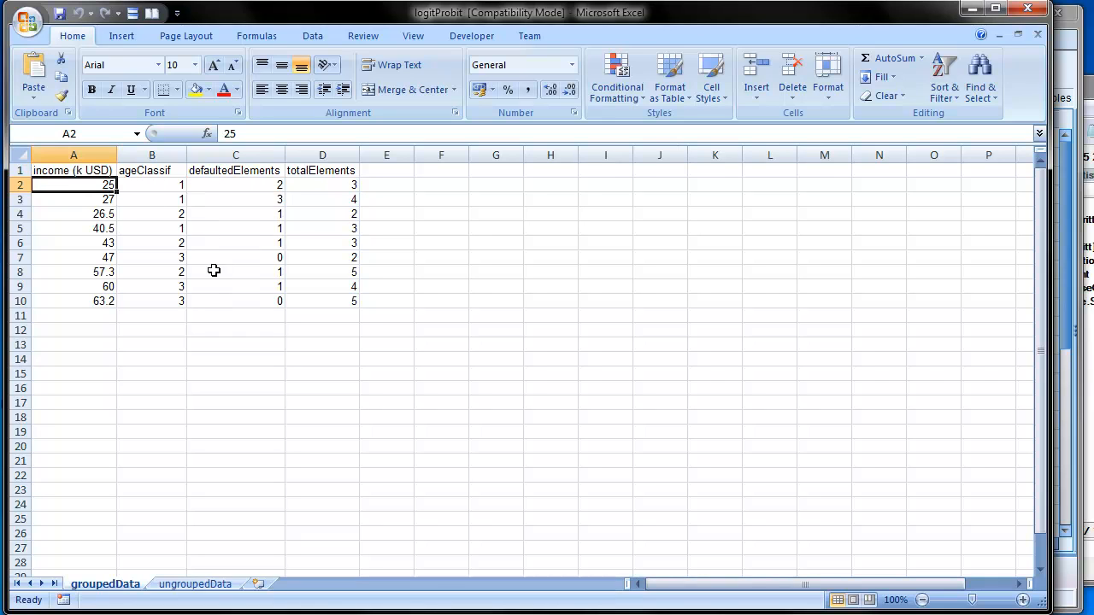
drag(96, 185, 325, 185)
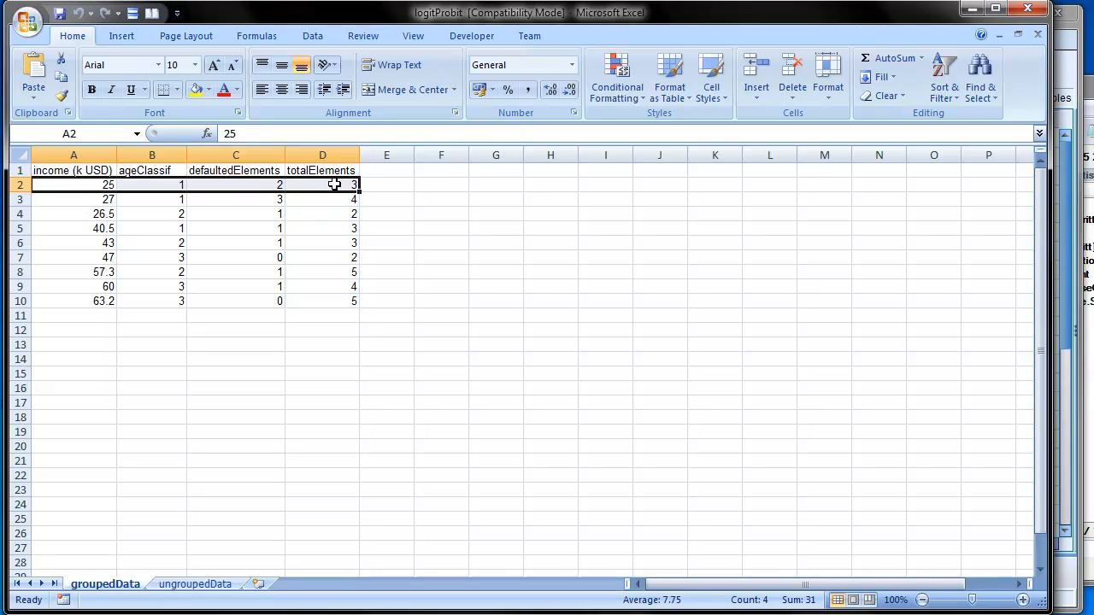
click(162, 184)
drag(124, 185, 106, 185)
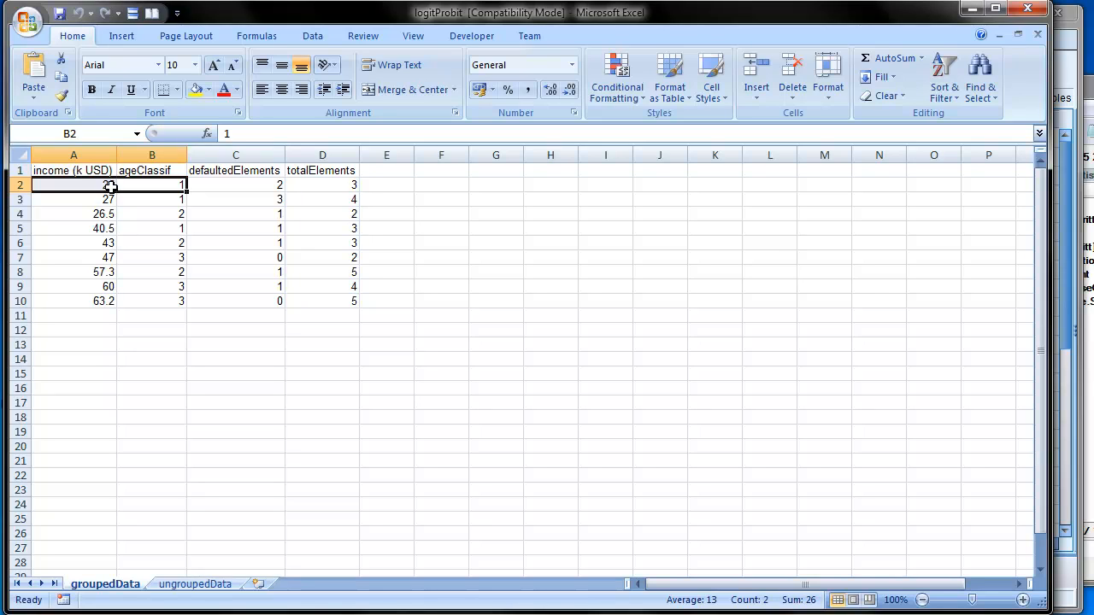
click(171, 187)
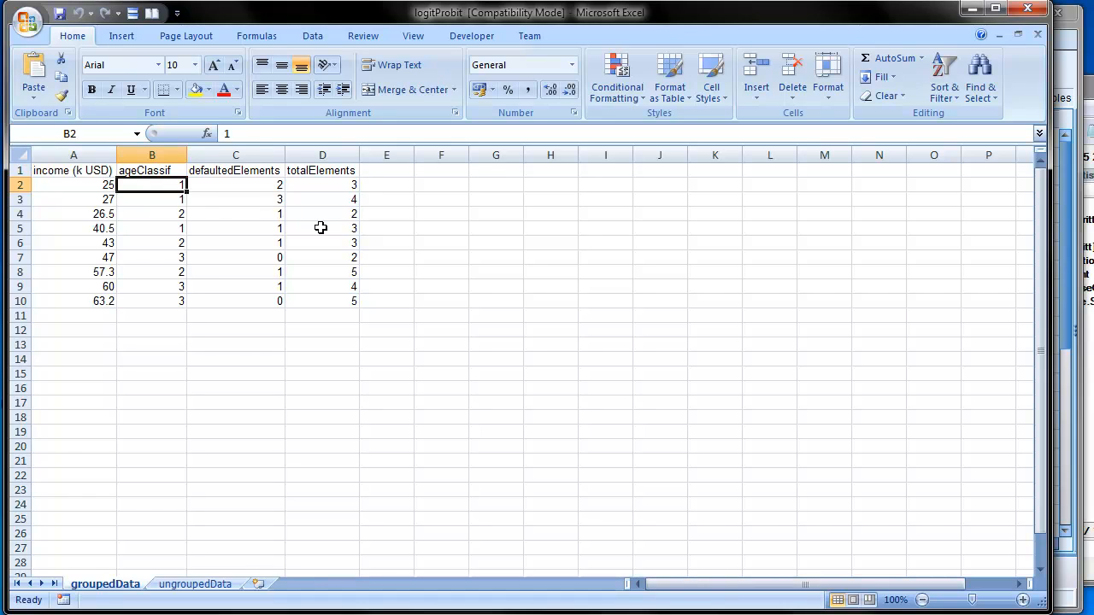
click(267, 184)
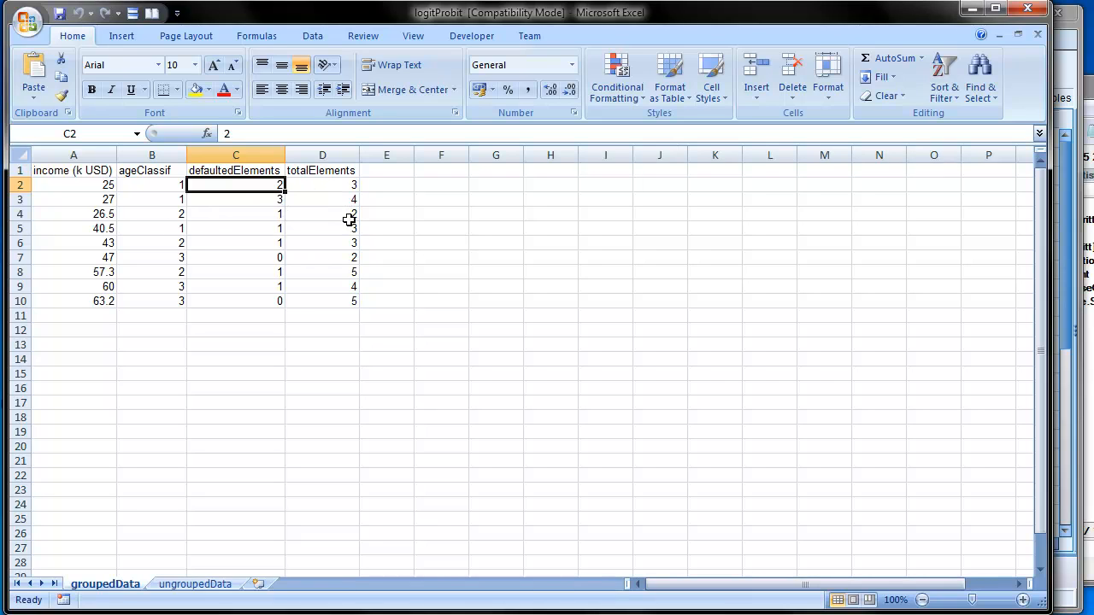
Examine the last group in row 10 by income, totalElements and defaultedElements, and look over the whole grouped table.
click(88, 300)
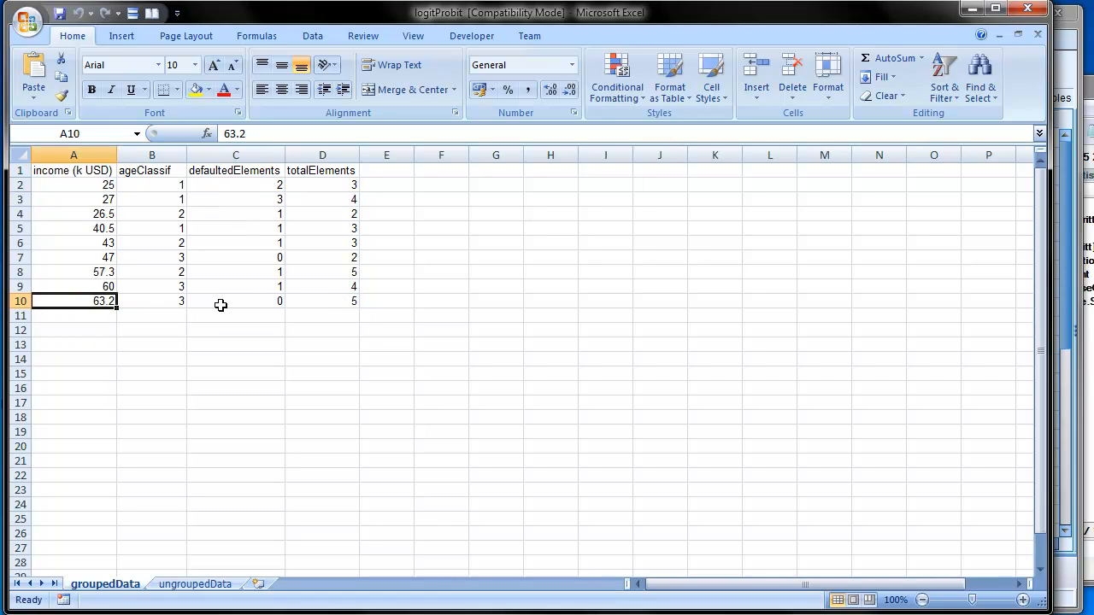
click(349, 301)
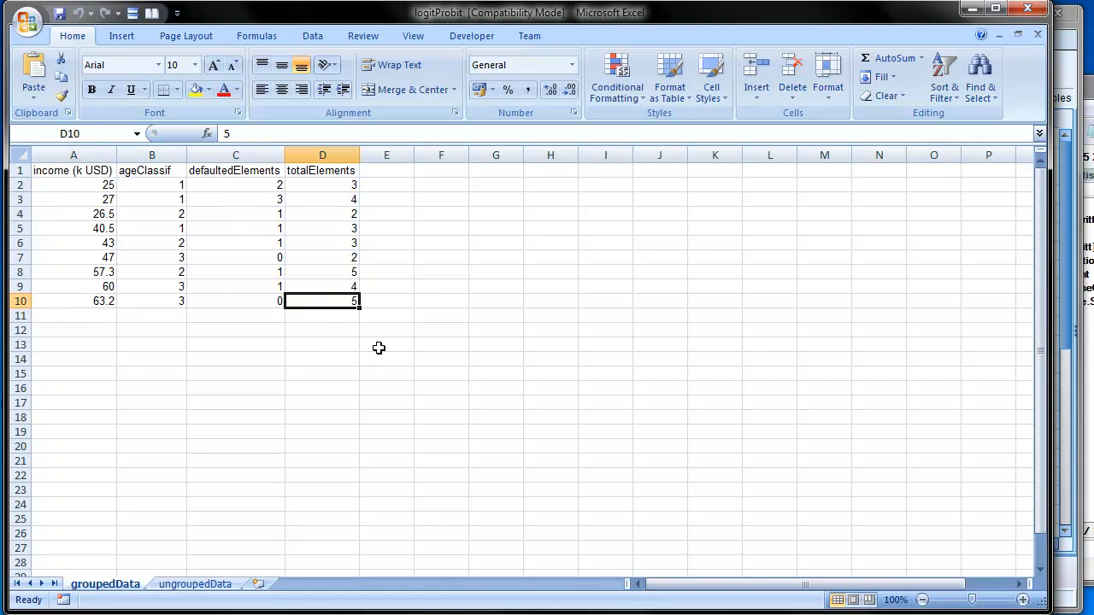
click(233, 301)
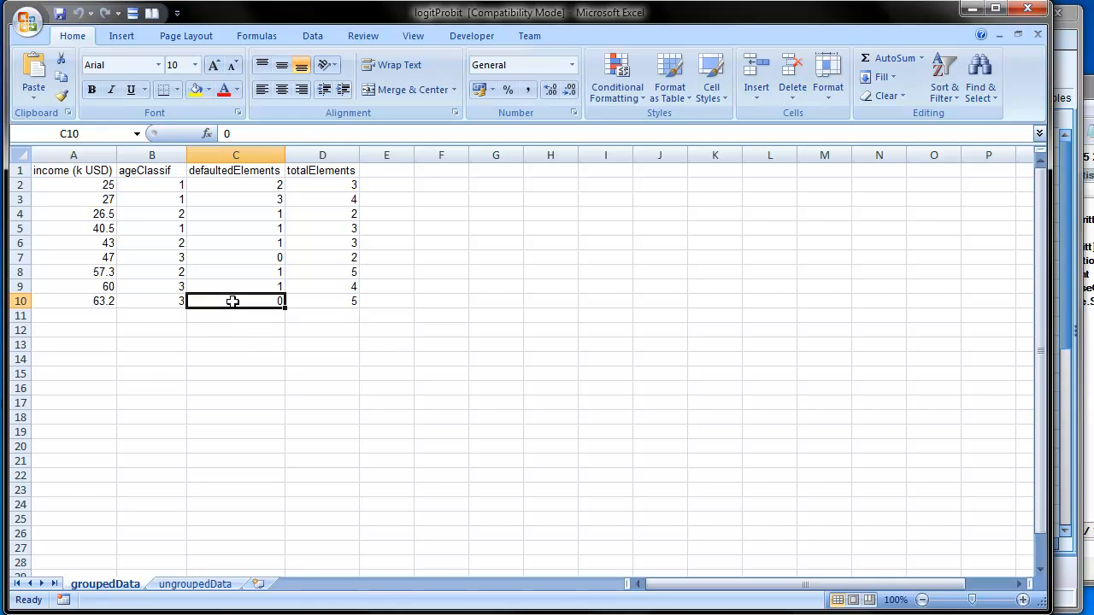
click(109, 301)
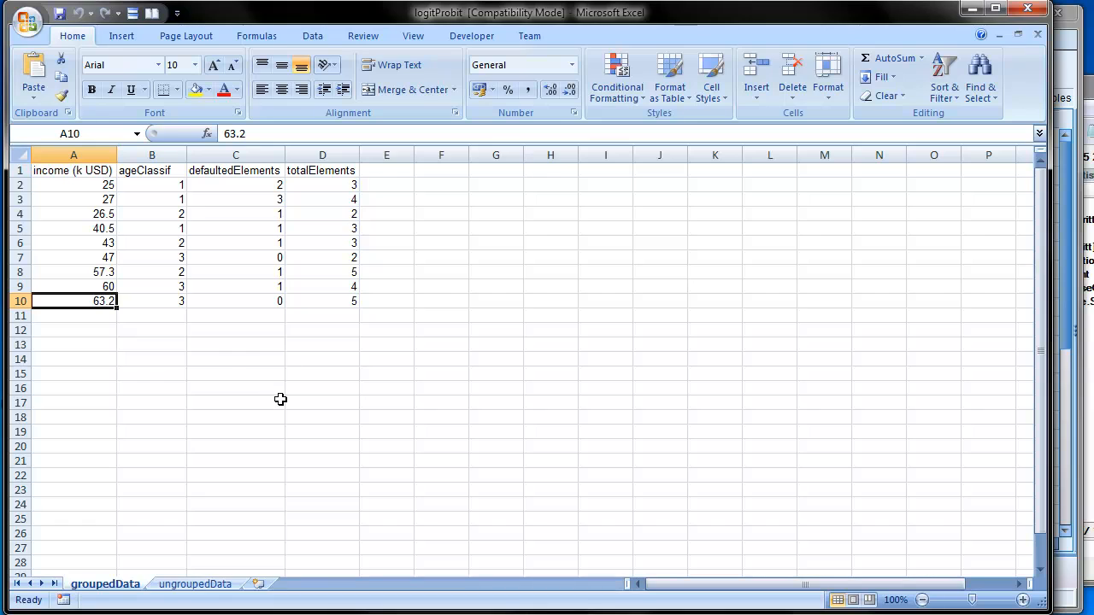
click(215, 345)
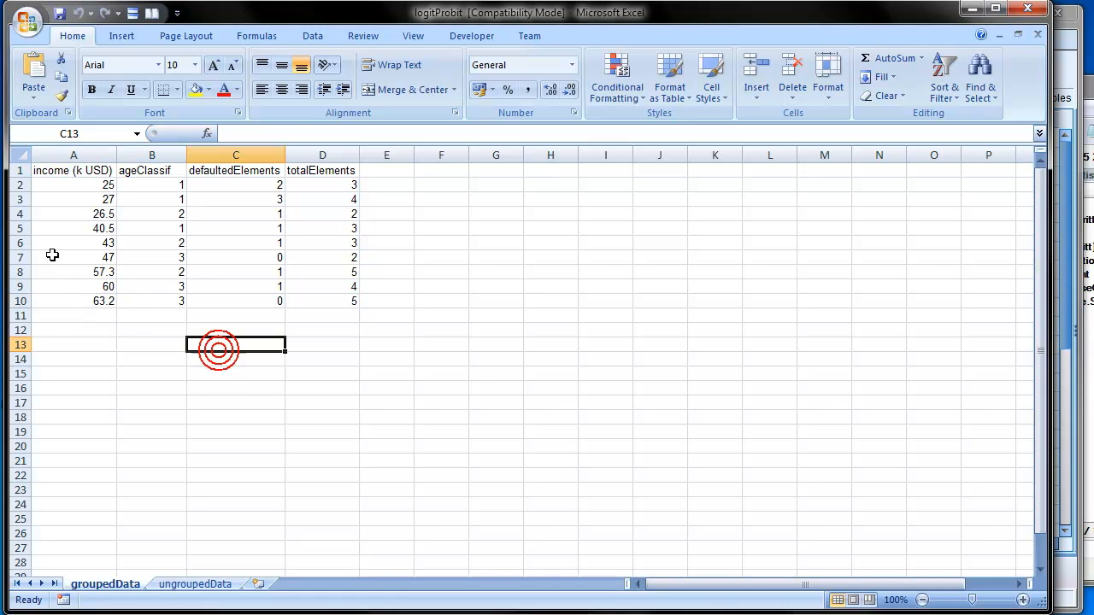
drag(64, 175, 317, 300)
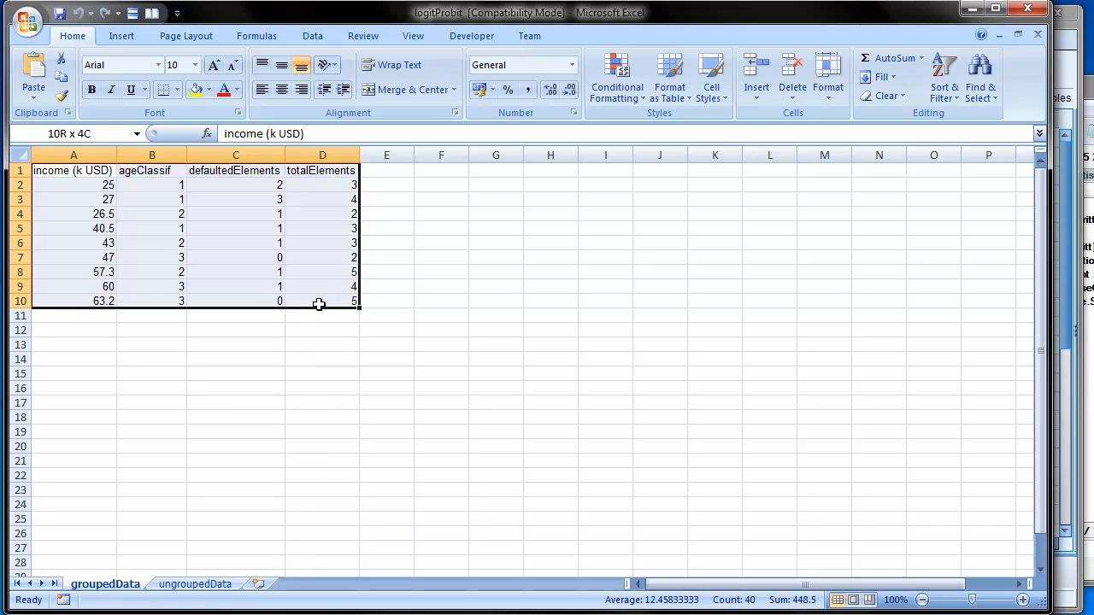
click(321, 387)
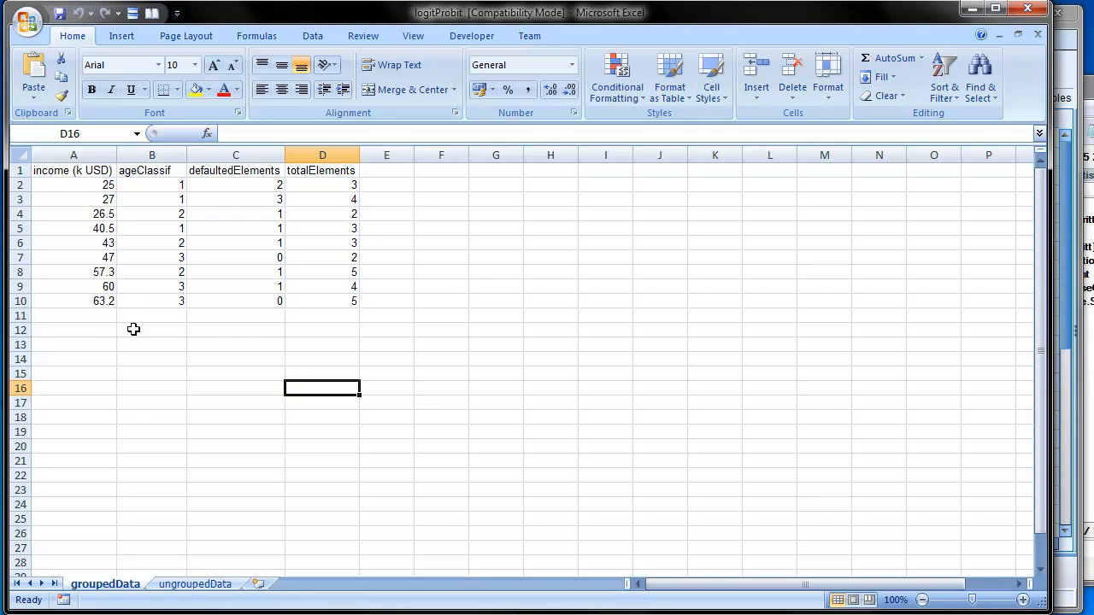
Show the ungroupedData sheet and look through its individual income, ageClassif and hasDefaulted records.
click(194, 587)
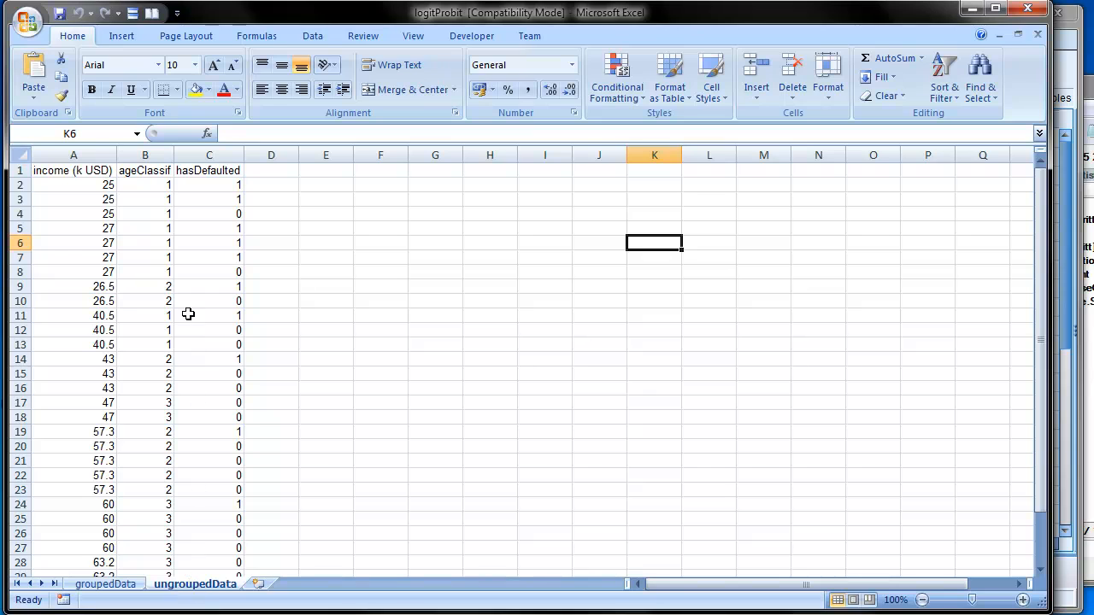
scroll(183, 305, down, 4)
scroll(186, 305, up, 4)
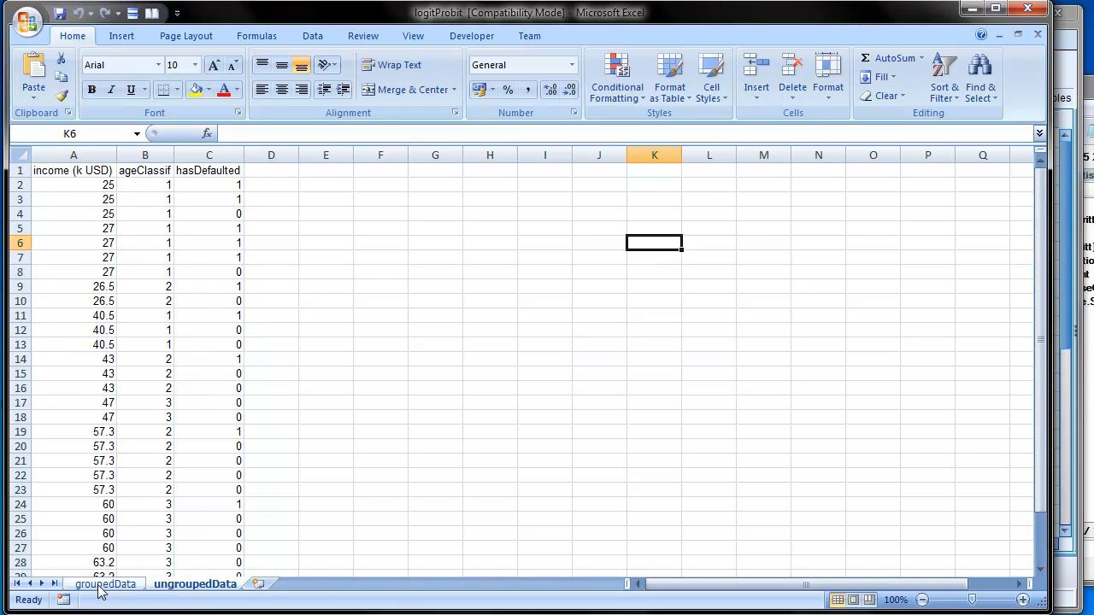
scroll(163, 323, down, 3)
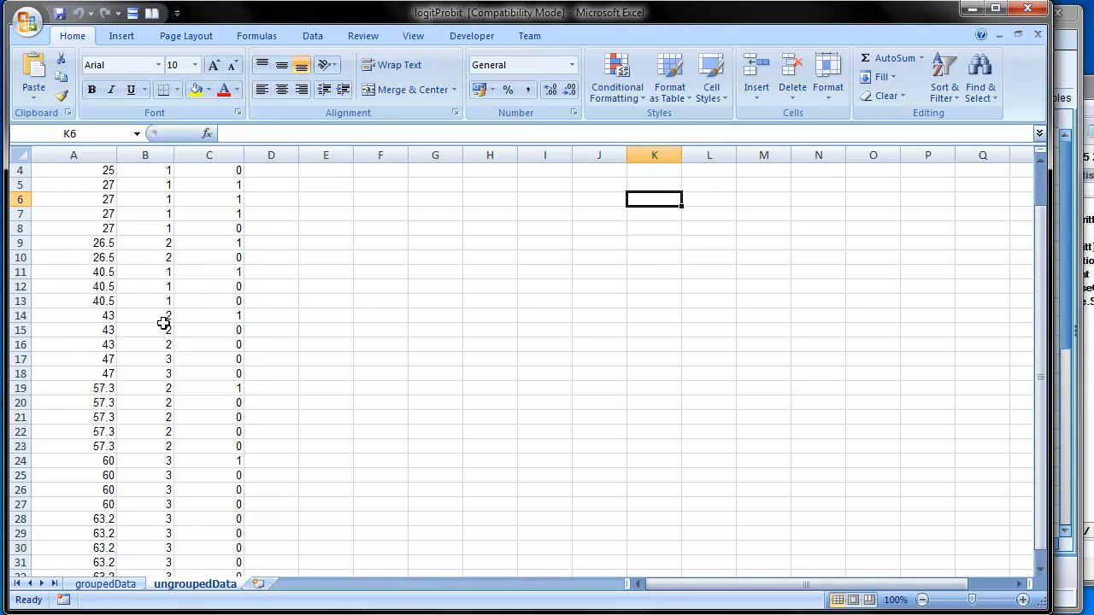
Examine the individual income, ageClassif and hasDefaulted records on ungroupedData and compare them with the groupedData sheet.
scroll(168, 349, up, 3)
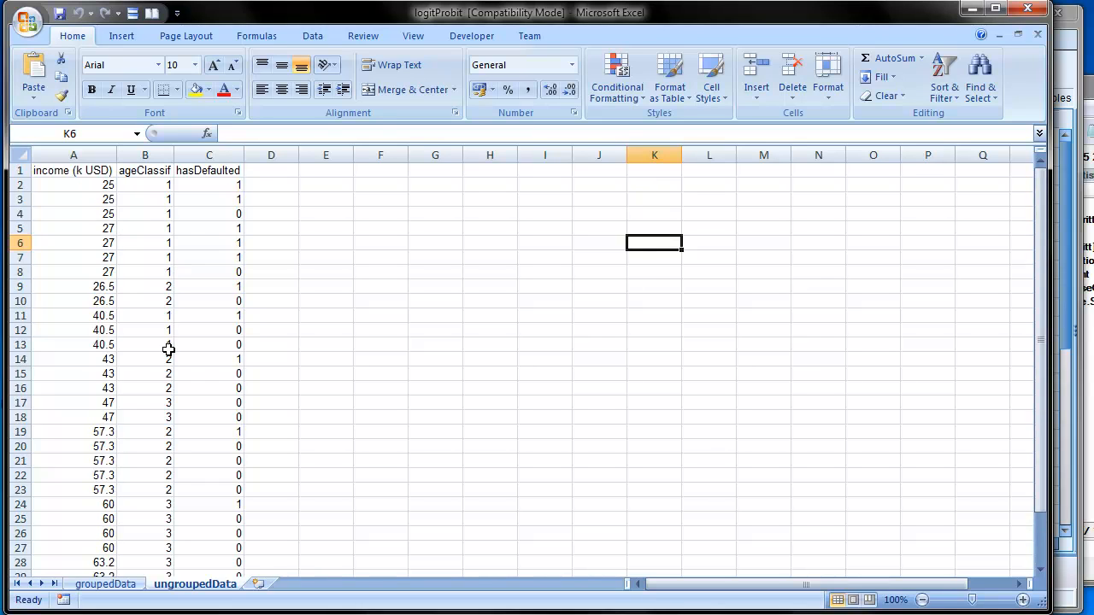
drag(92, 184, 202, 537)
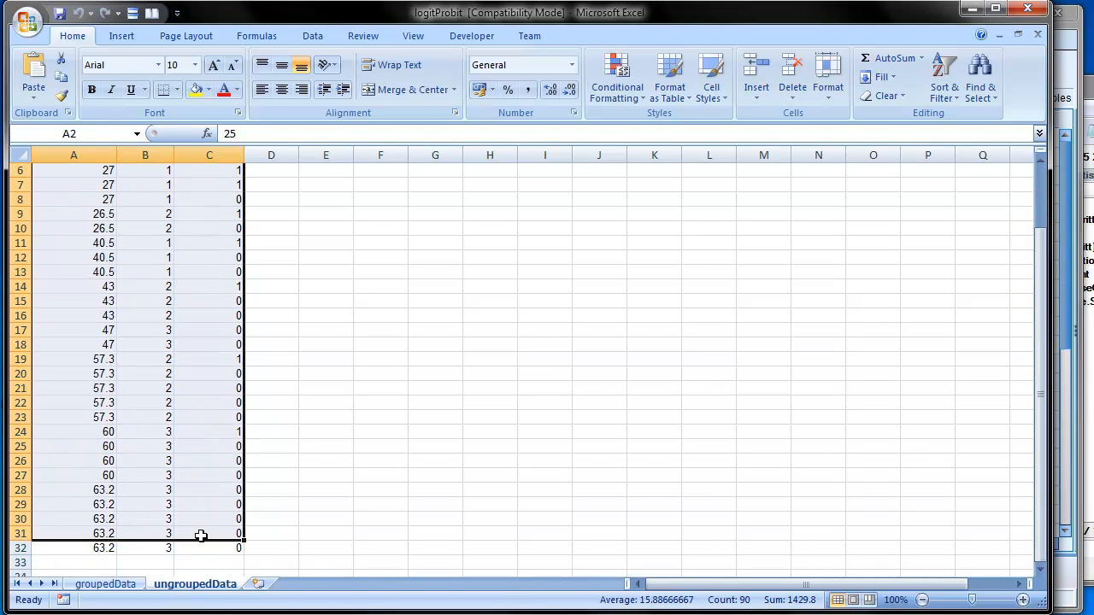
click(318, 357)
scroll(319, 357, up, 2)
click(106, 583)
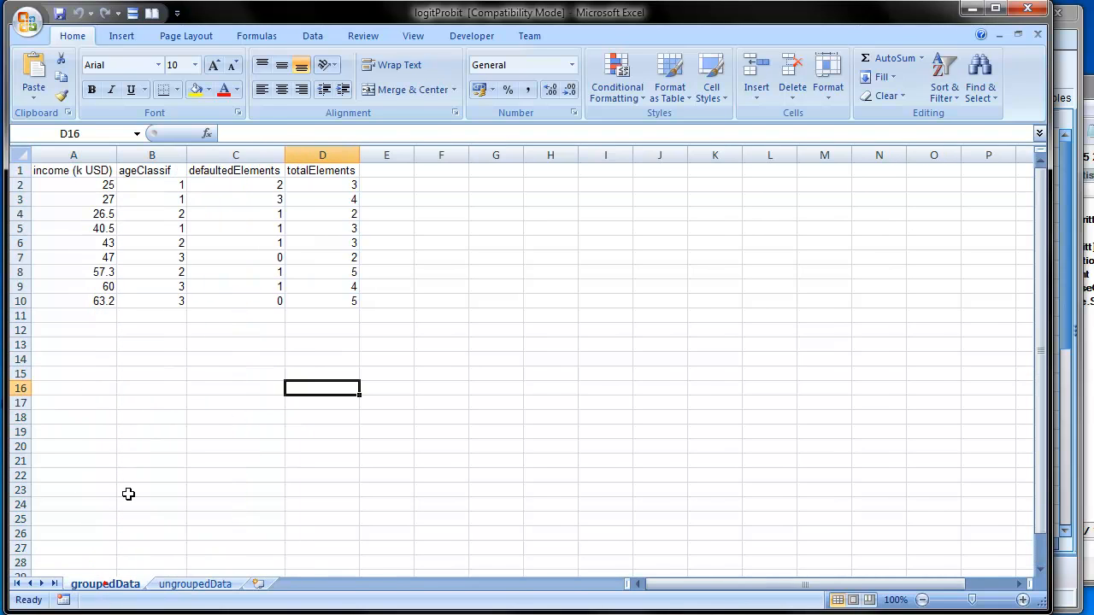
click(213, 583)
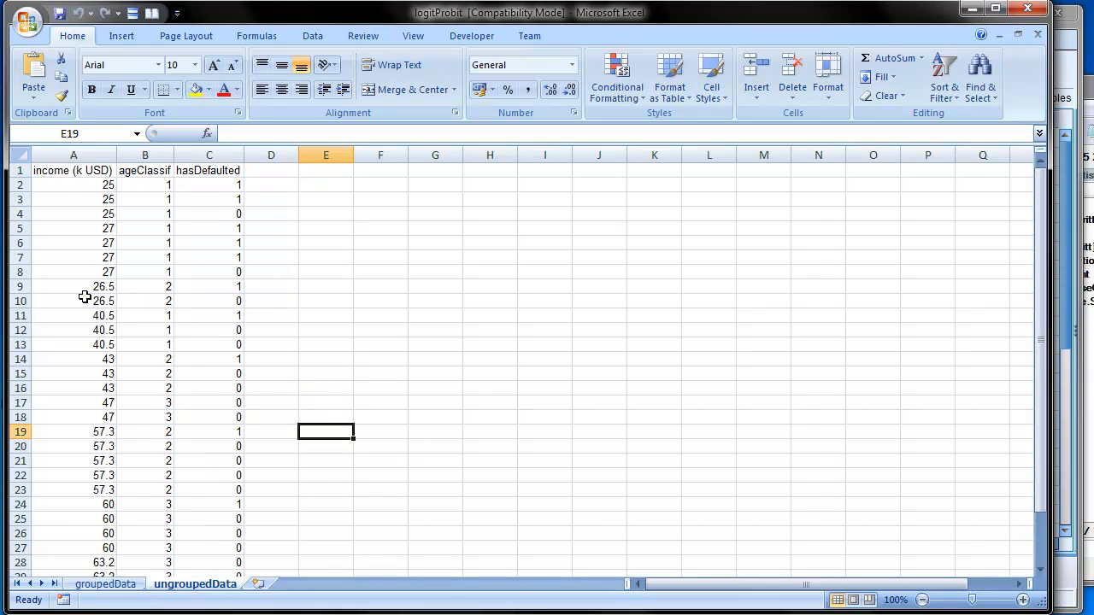
Copy the whole grouped table A1:D10 from groupedData into ungroupedData starting at cell F1.
click(106, 584)
drag(53, 170, 308, 296)
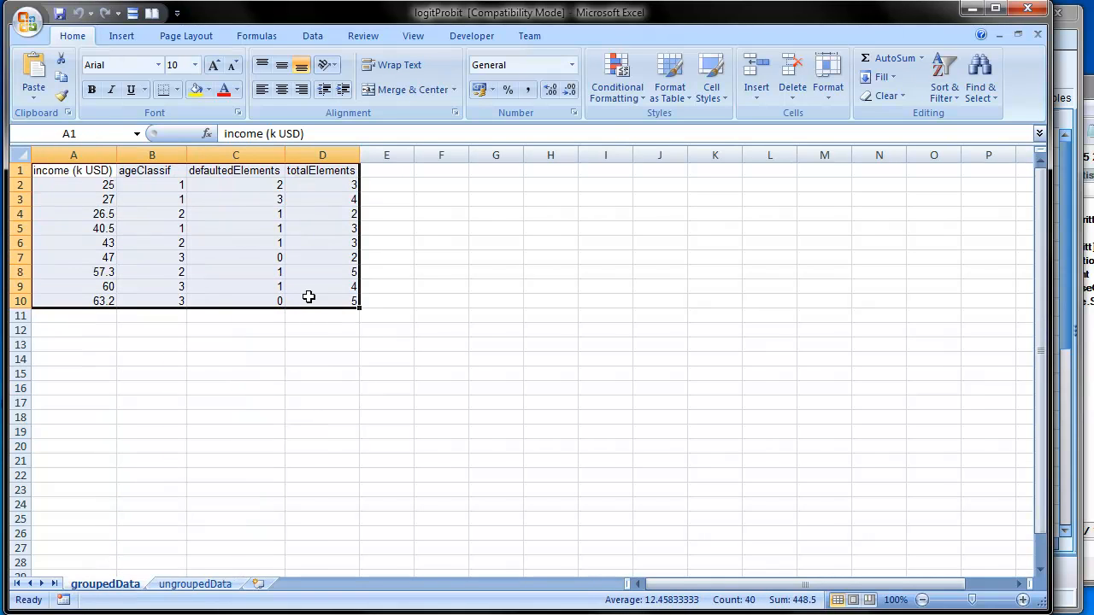
key(ctrl+c)
click(194, 584)
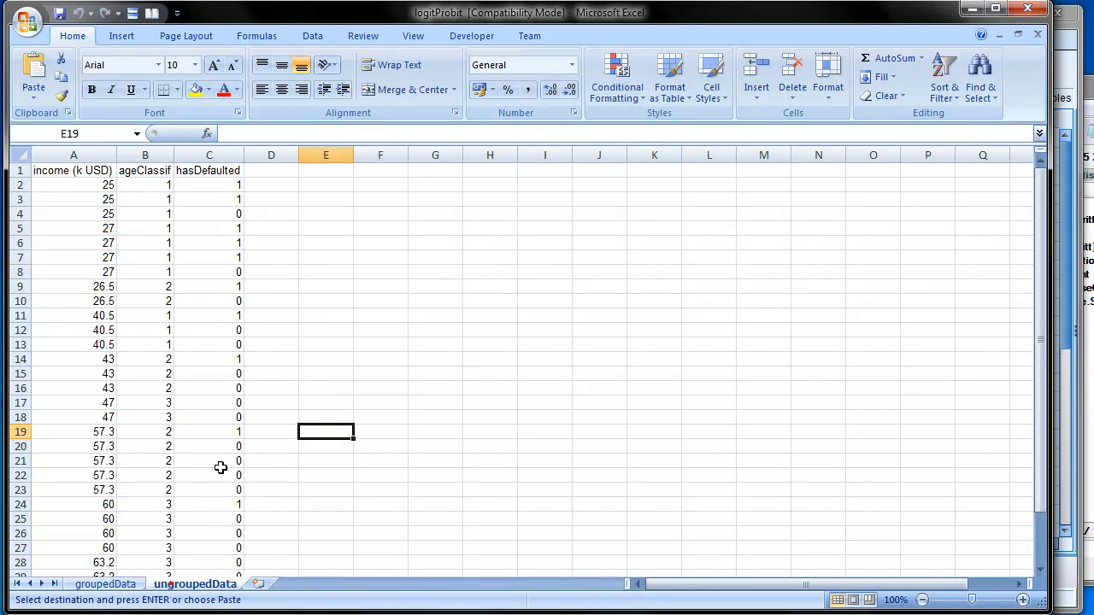
click(367, 175)
key(ctrl+v)
click(435, 359)
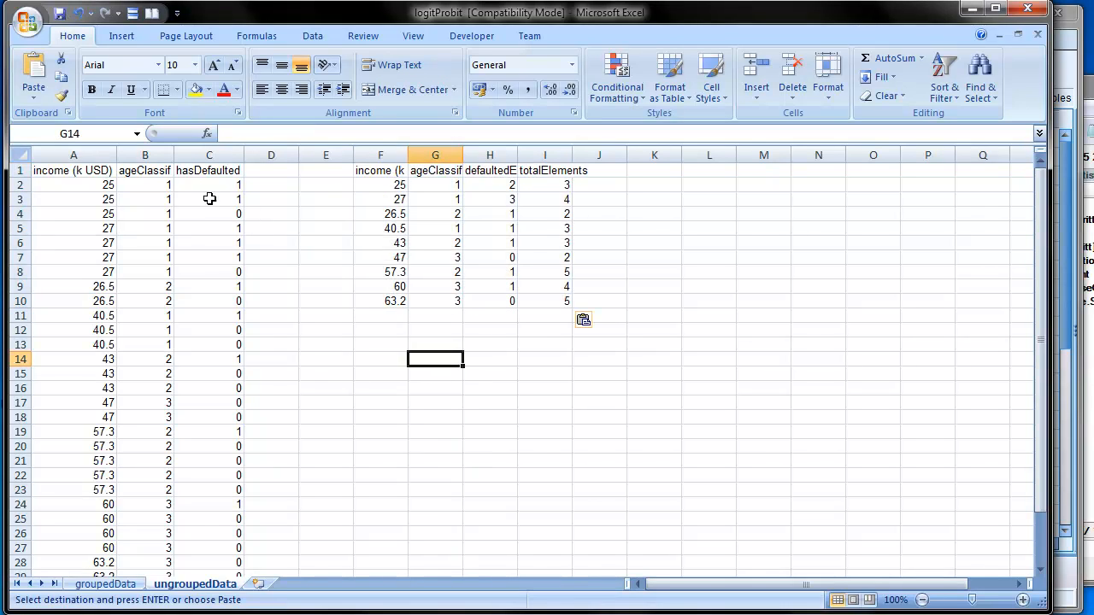
Compare the first group's income, ageClassif, defaultedElements and totalElements with the matching individual records in rows 2 to 4.
click(372, 183)
click(540, 185)
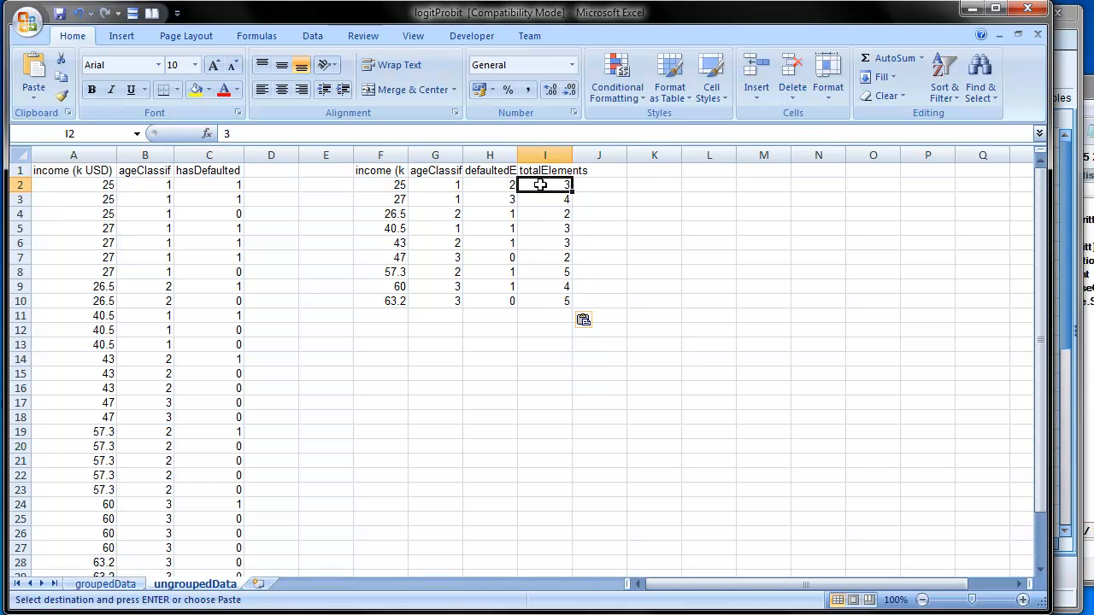
drag(386, 188, 441, 181)
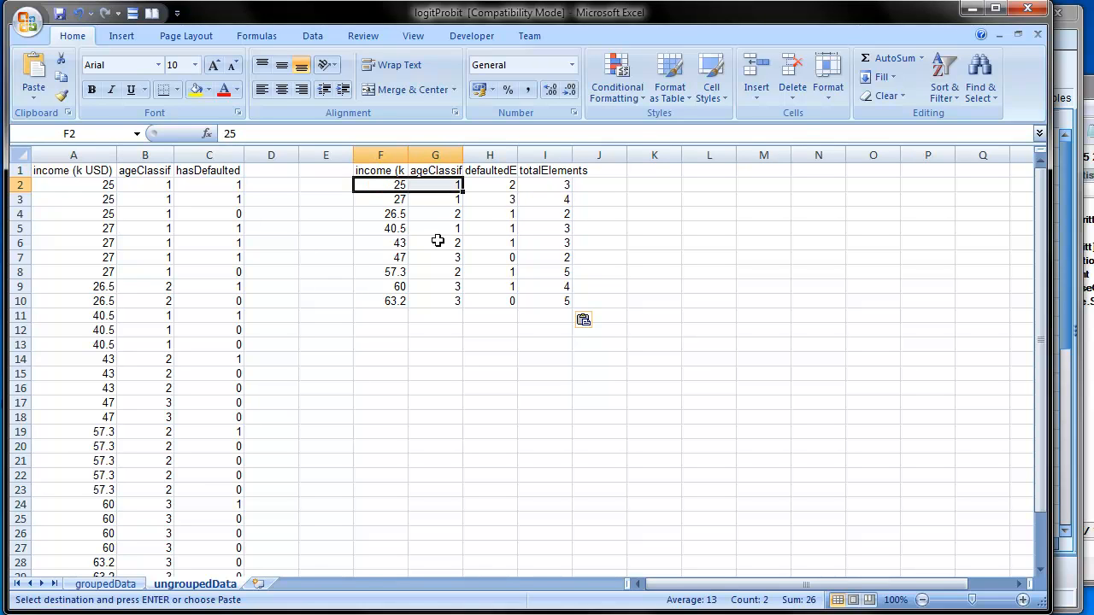
drag(81, 185, 242, 219)
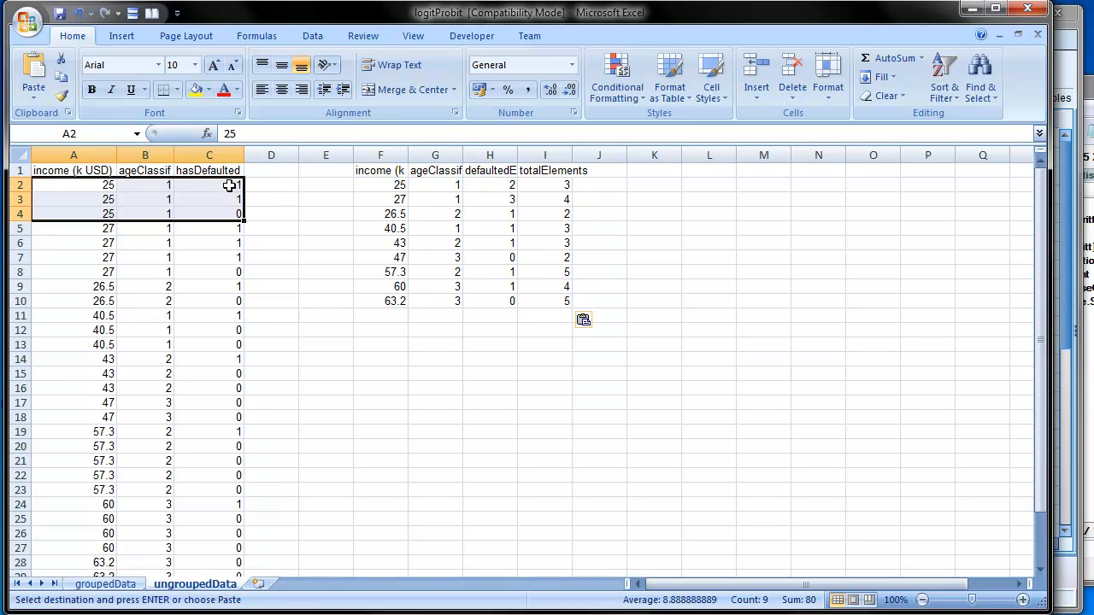
click(234, 211)
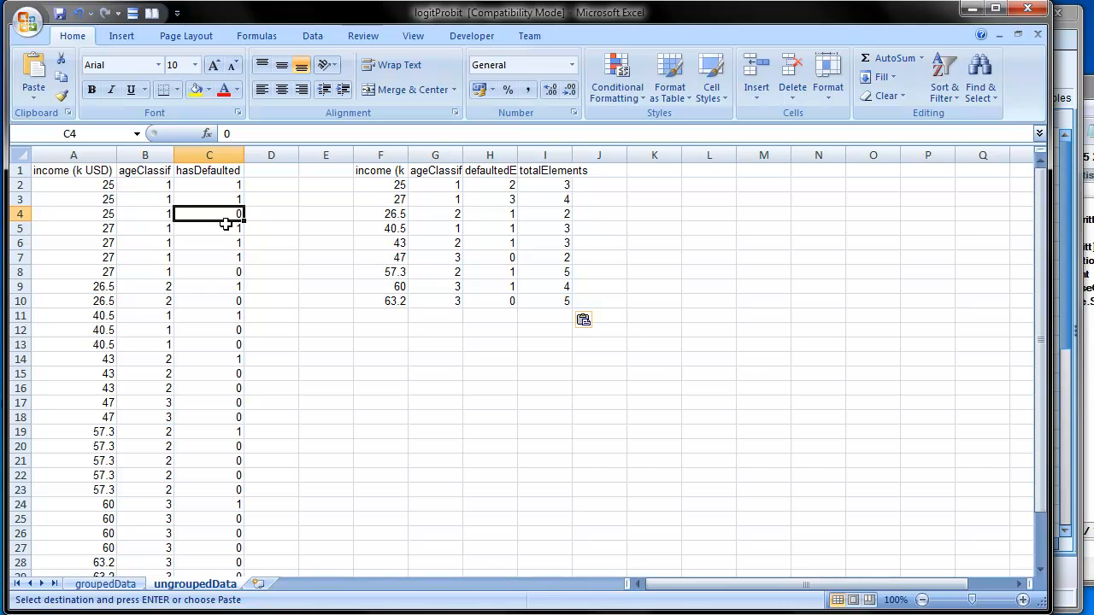
scroll(231, 422, down, 3)
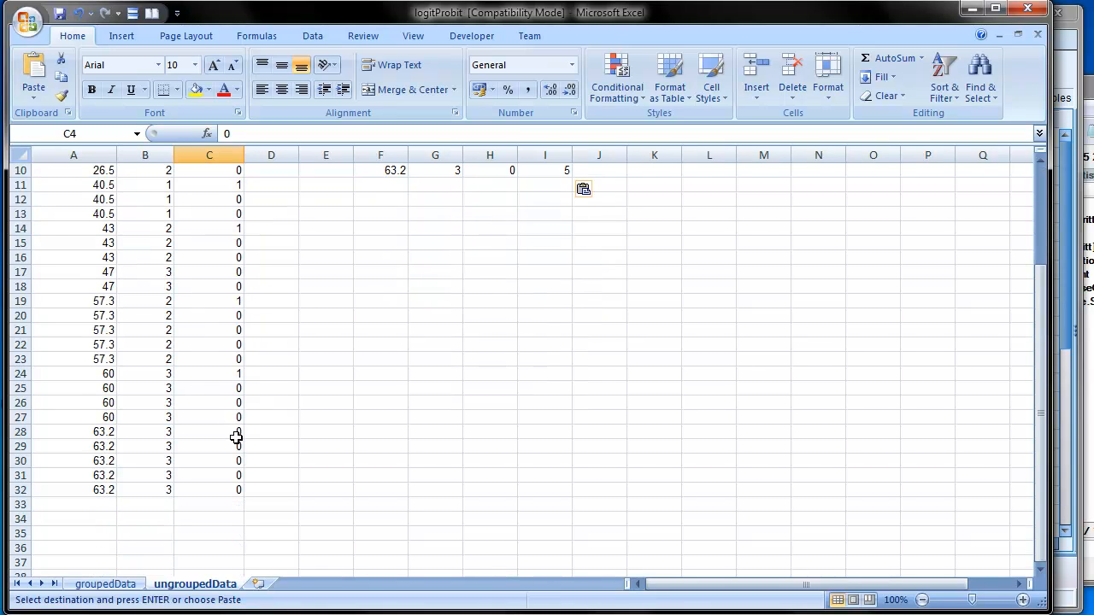
scroll(241, 480, up, 1)
scroll(241, 480, up, 2)
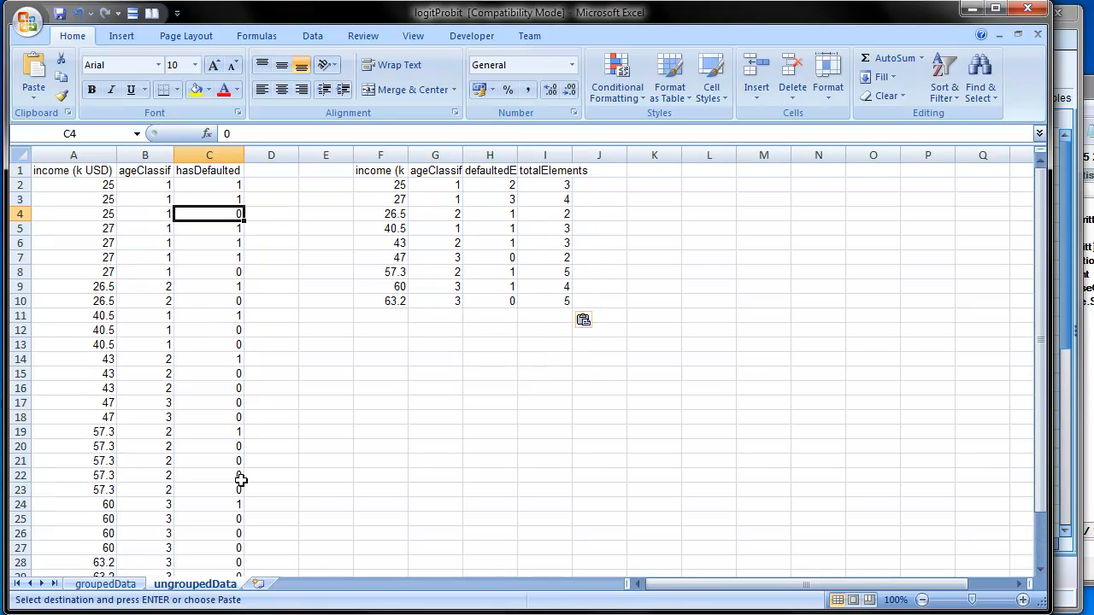
Delete the copied grouped table in F1:I10 from the ungroupedData sheet.
drag(371, 169, 556, 301)
key(Delete)
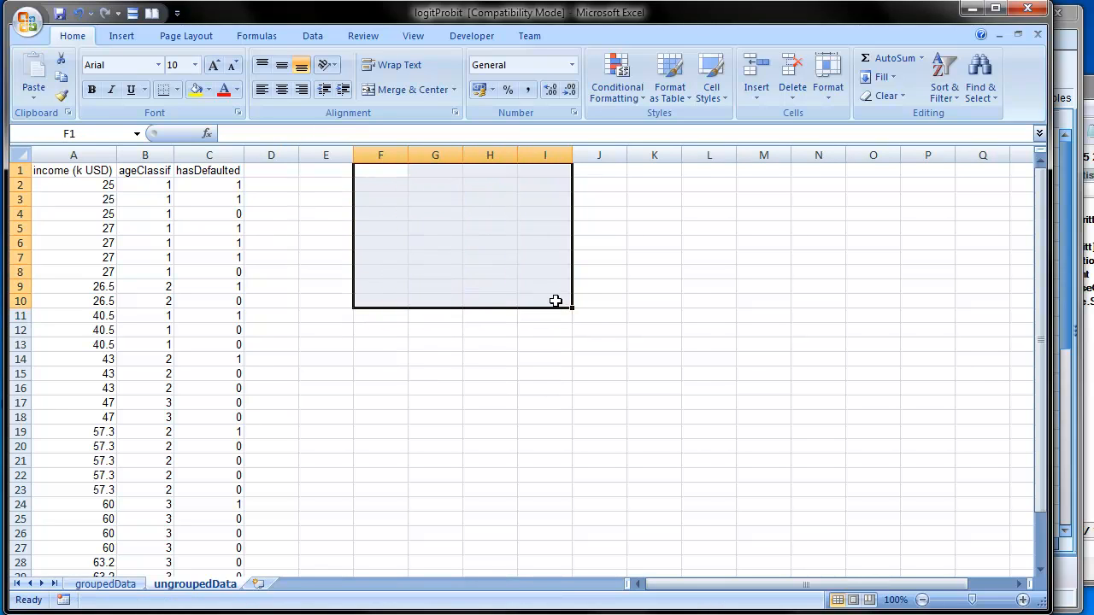
click(328, 229)
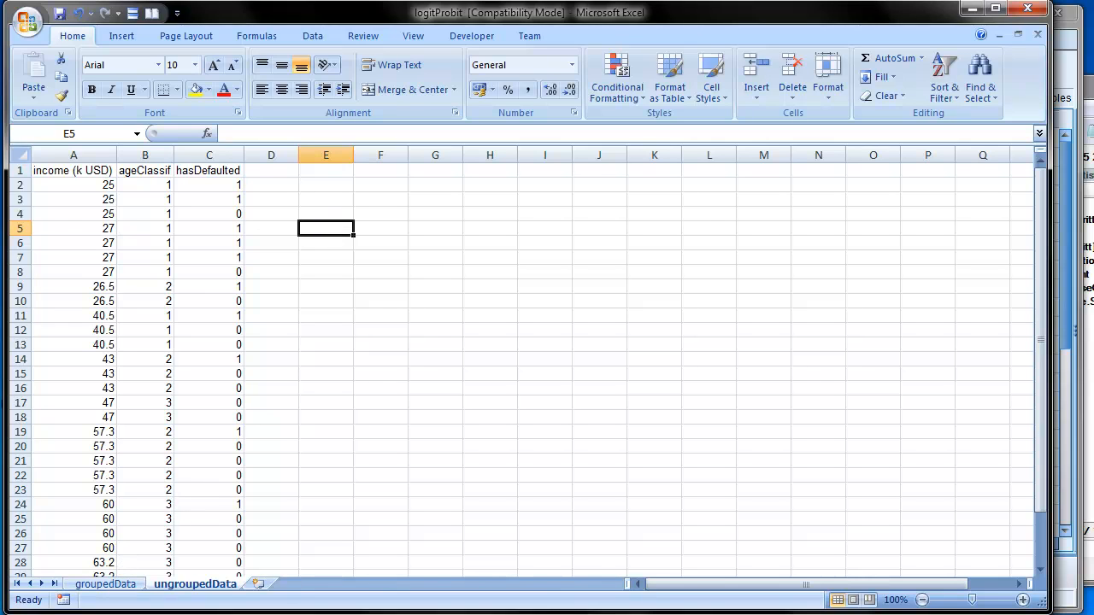
Switch to MathType, examine the coefficient B in the probit equation, and return to the workbook.
click(821, 614)
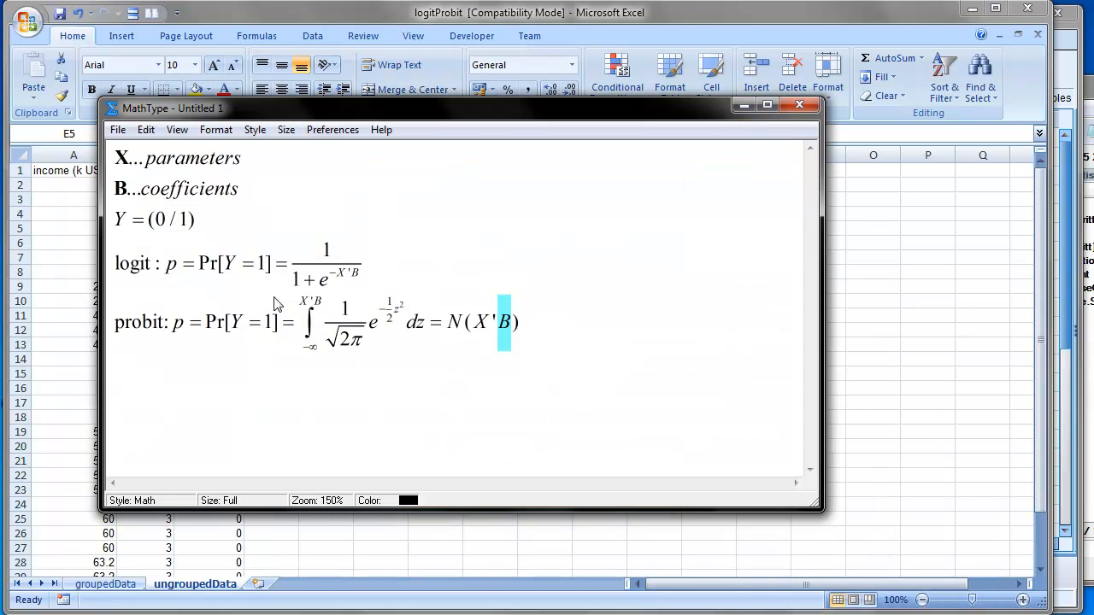
click(504, 323)
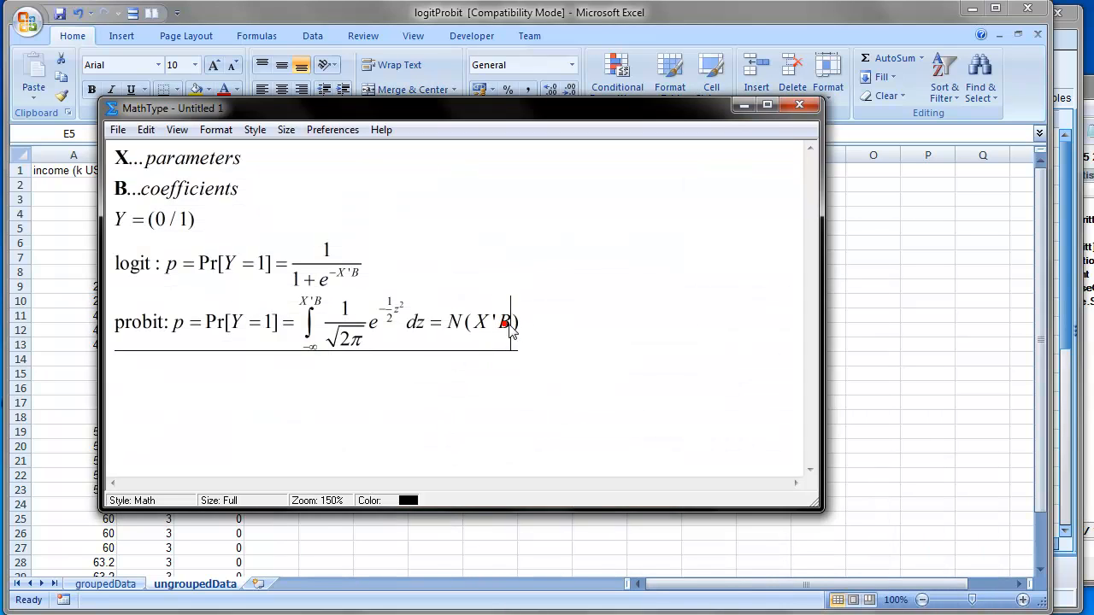
double_click(505, 323)
click(744, 104)
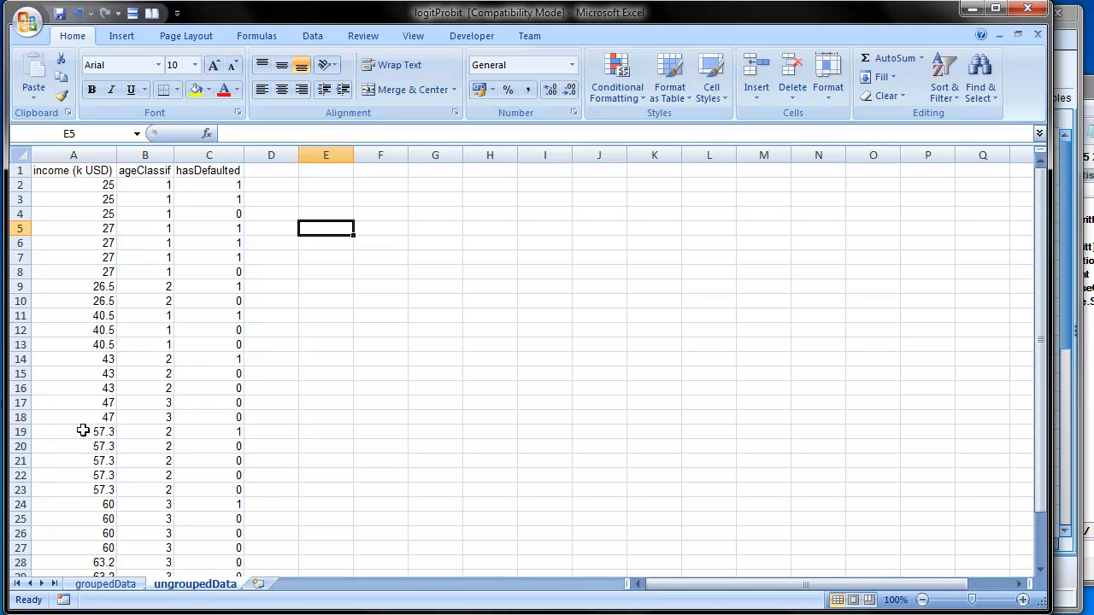
Examine the income and ageClassif values on ungroupedData, and then the ageClassif column on groupedData.
click(85, 344)
click(166, 343)
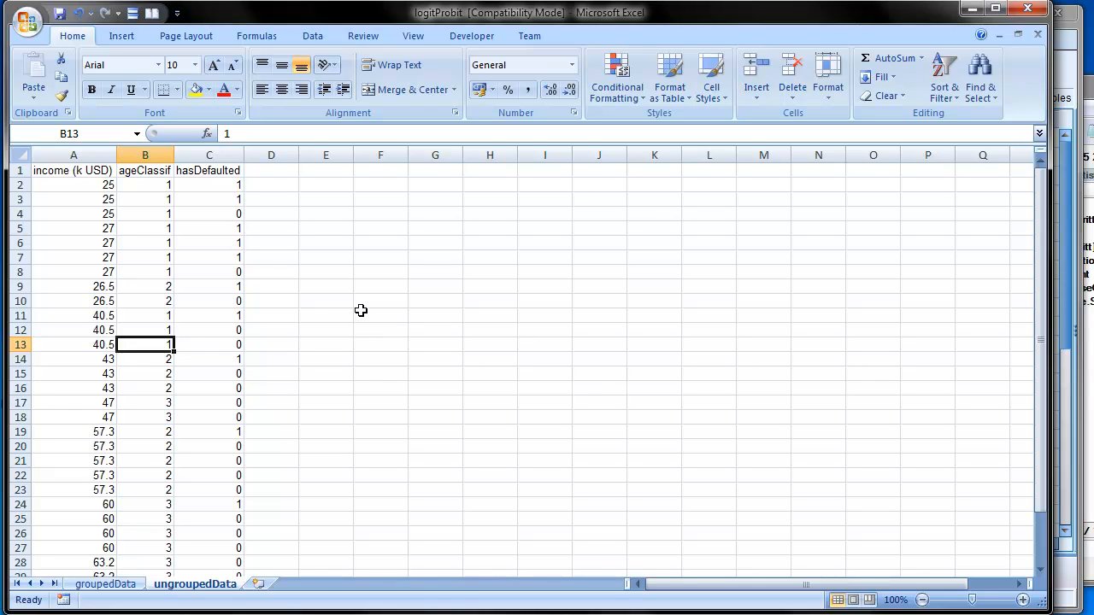
drag(147, 188, 145, 512)
click(188, 488)
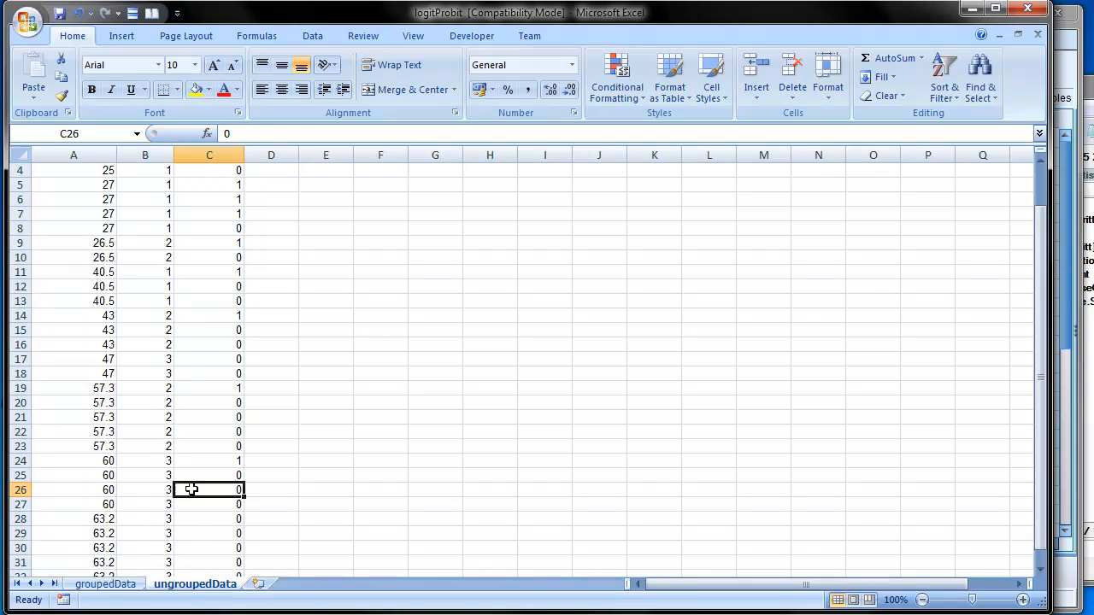
click(120, 583)
click(190, 343)
drag(158, 195, 158, 214)
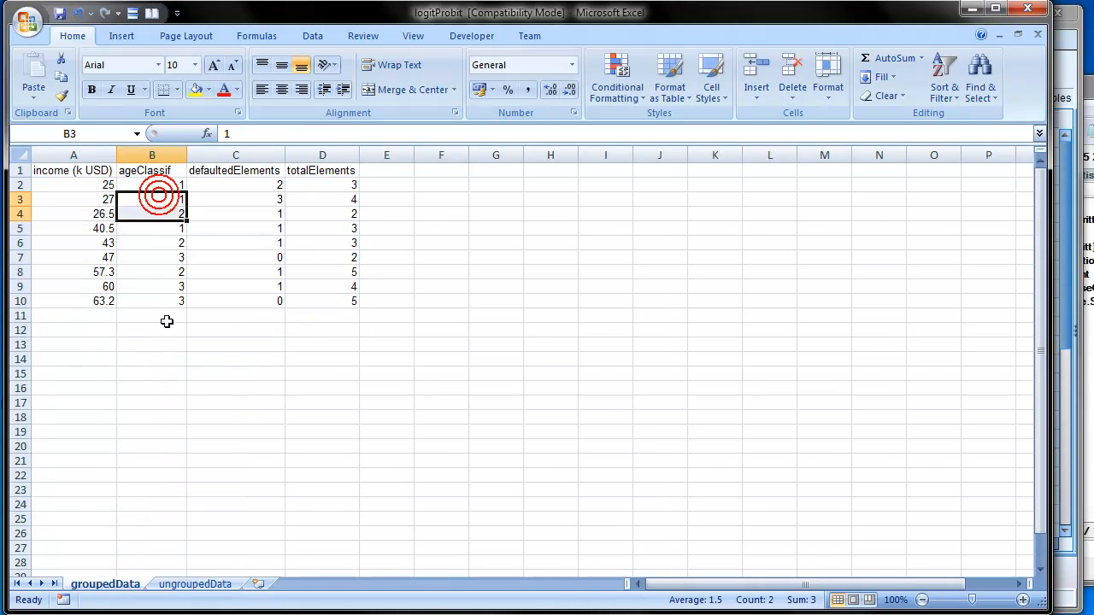
click(168, 330)
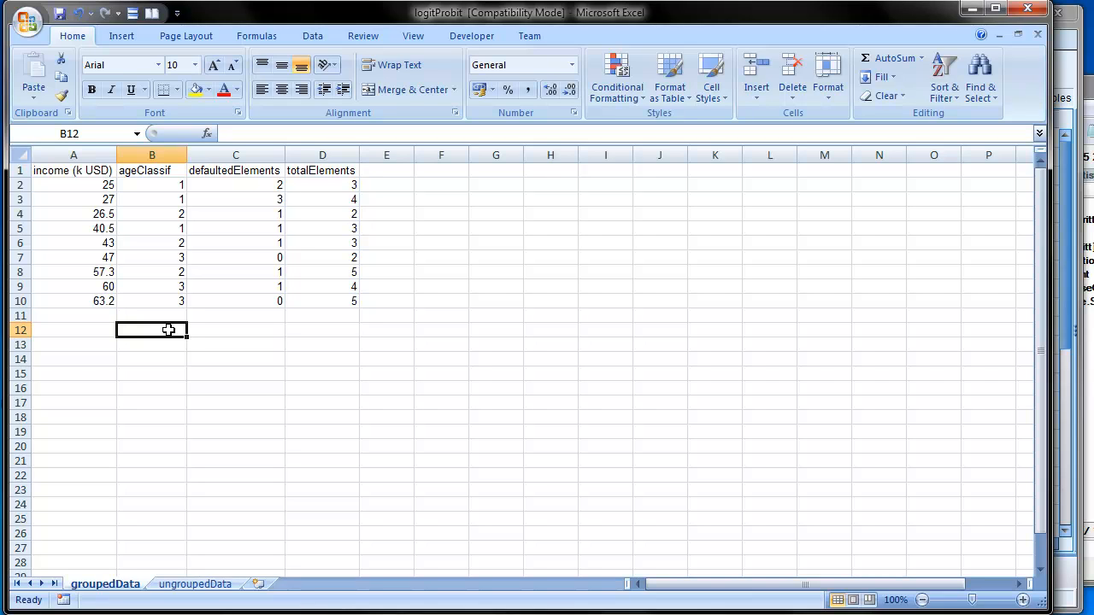
Review the logit and probit equations in MathType again and return to the groupedData sheet.
key(alt+Tab)
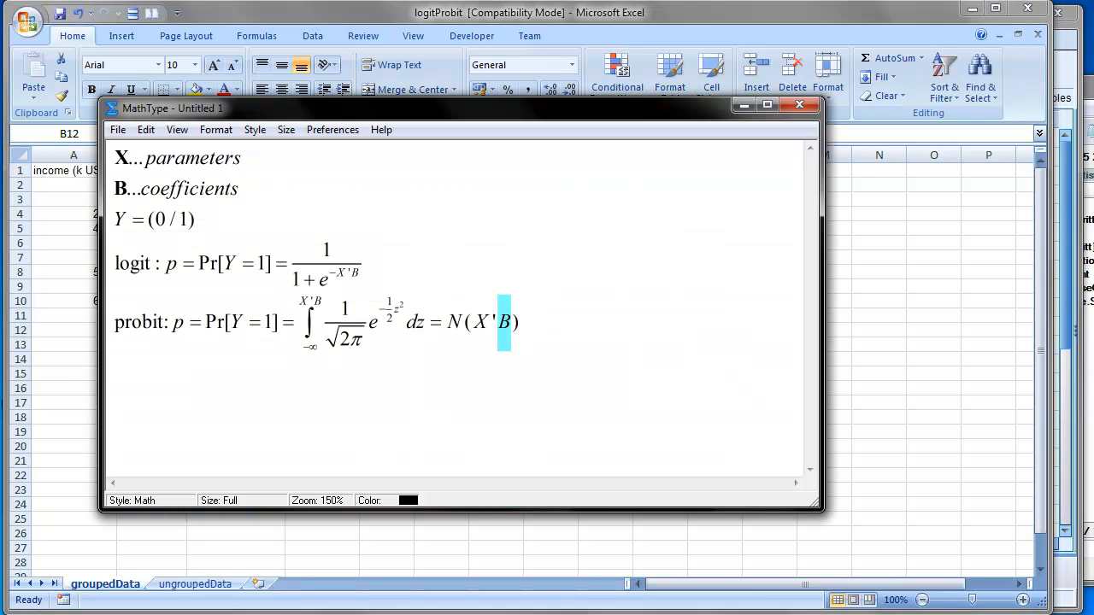
click(576, 324)
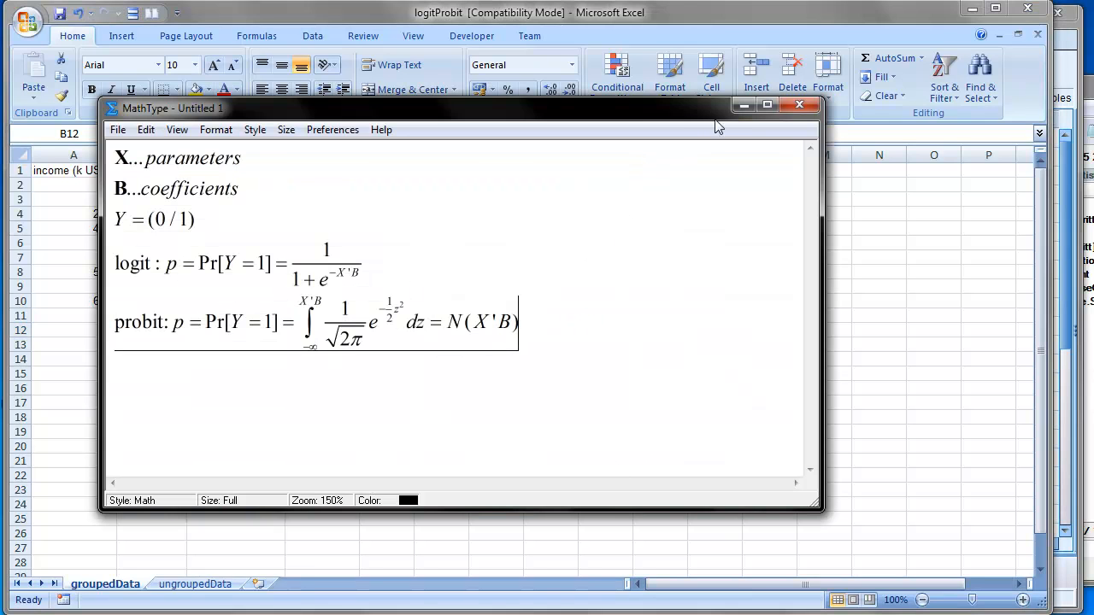
click(742, 106)
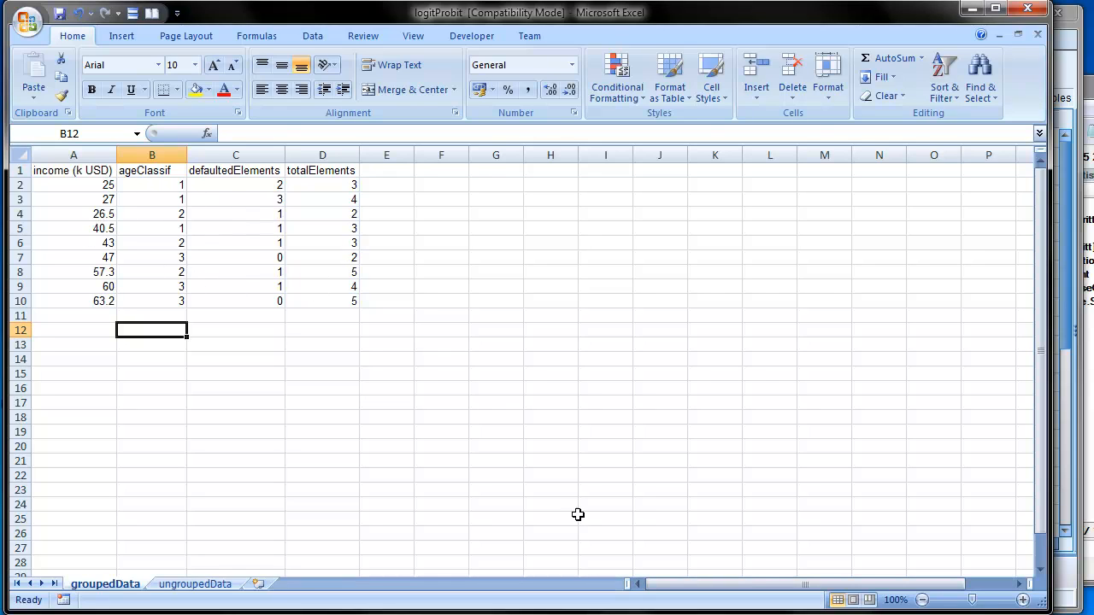
Examine the income and ageClassif columns on groupedData as the parameters of the regression.
click(101, 202)
mouse_move(103, 186)
mouse_down()
mouse_move(101, 304)
mouse_move(85, 188)
mouse_up()
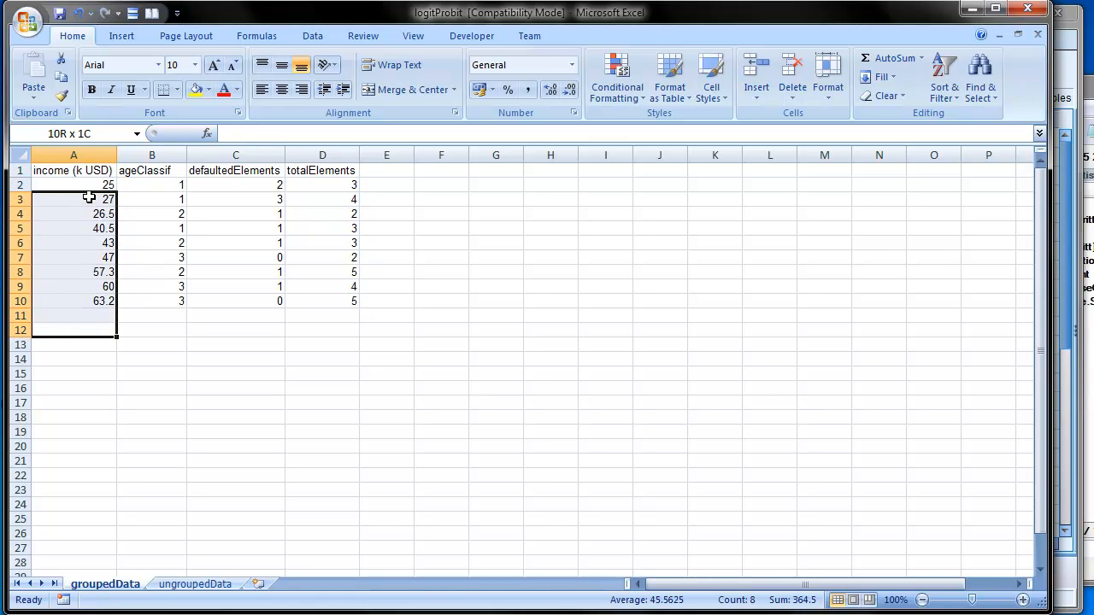
drag(175, 362, 157, 186)
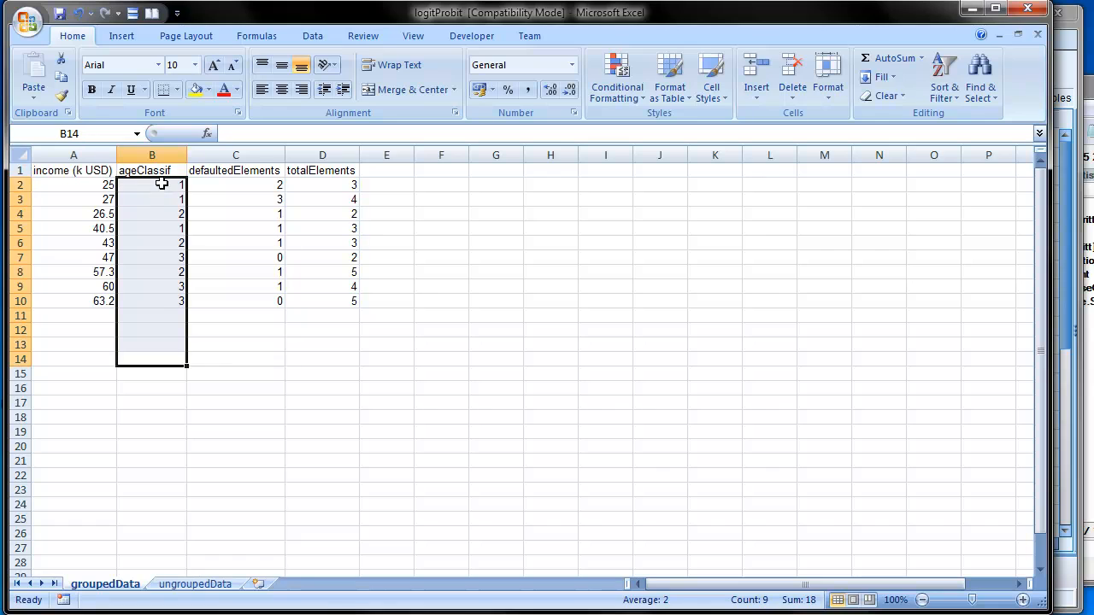
drag(154, 333, 169, 182)
click(259, 332)
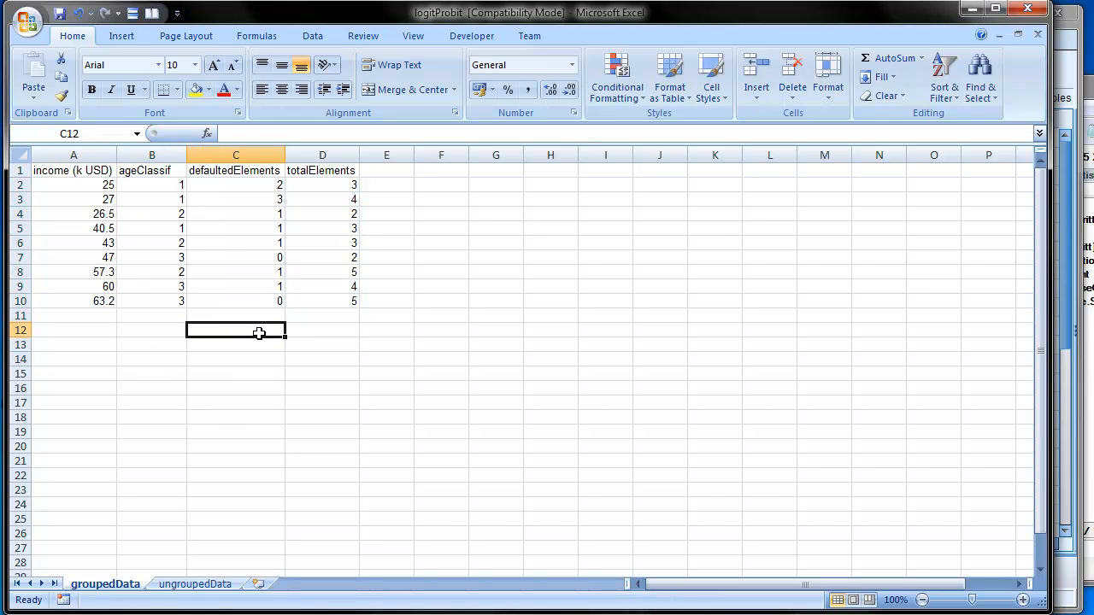
drag(177, 186, 157, 321)
drag(153, 393, 158, 182)
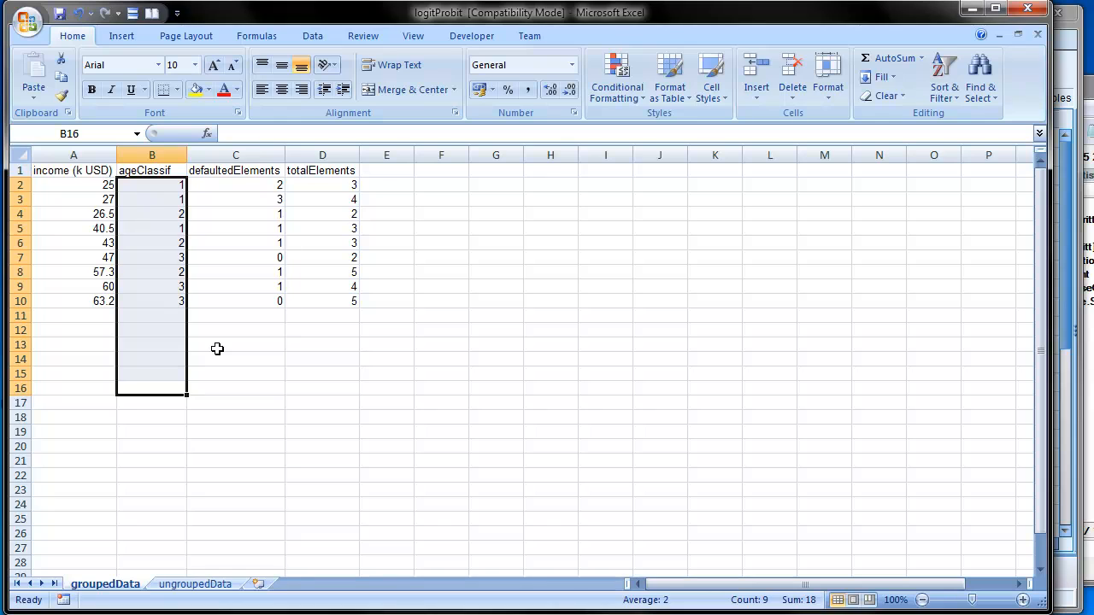
click(217, 349)
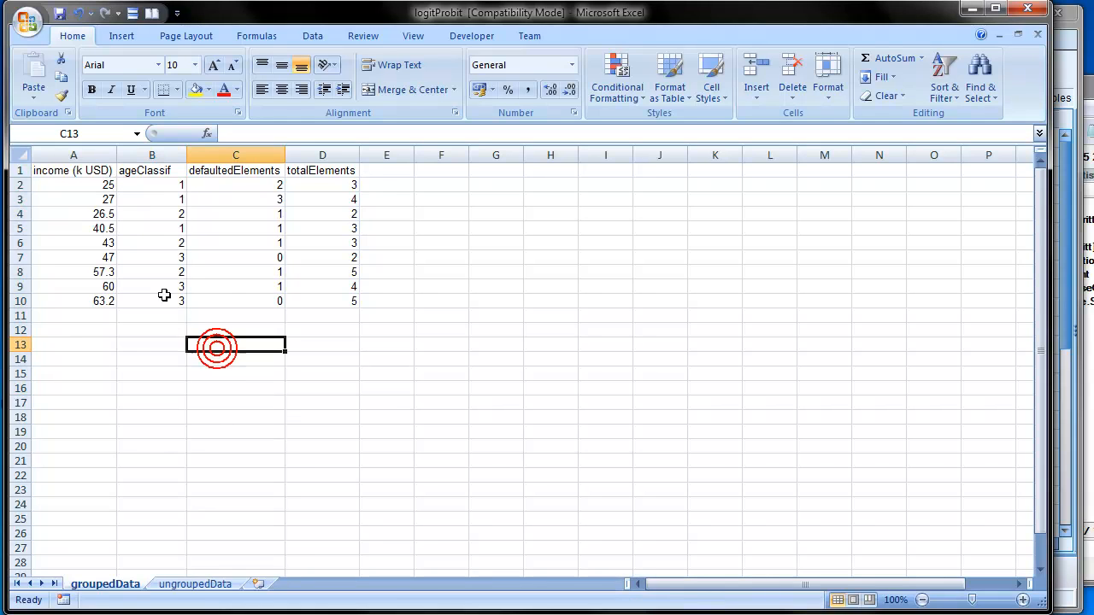
Examine the ageClassif category codes 1, 2 and 3 in the grouped table.
drag(169, 359, 170, 345)
click(171, 189)
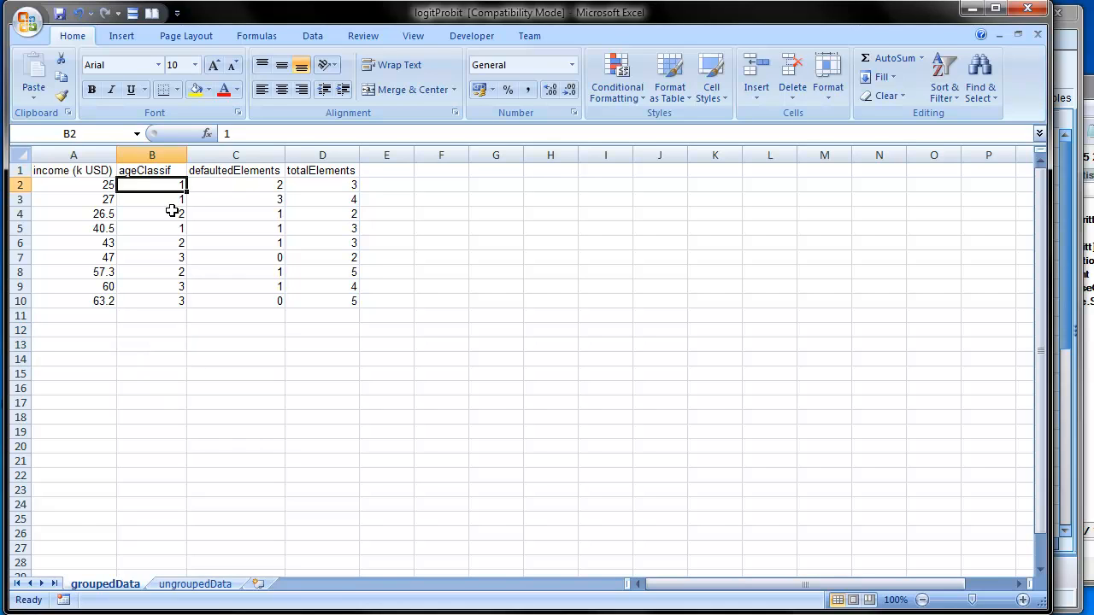
click(171, 213)
click(168, 260)
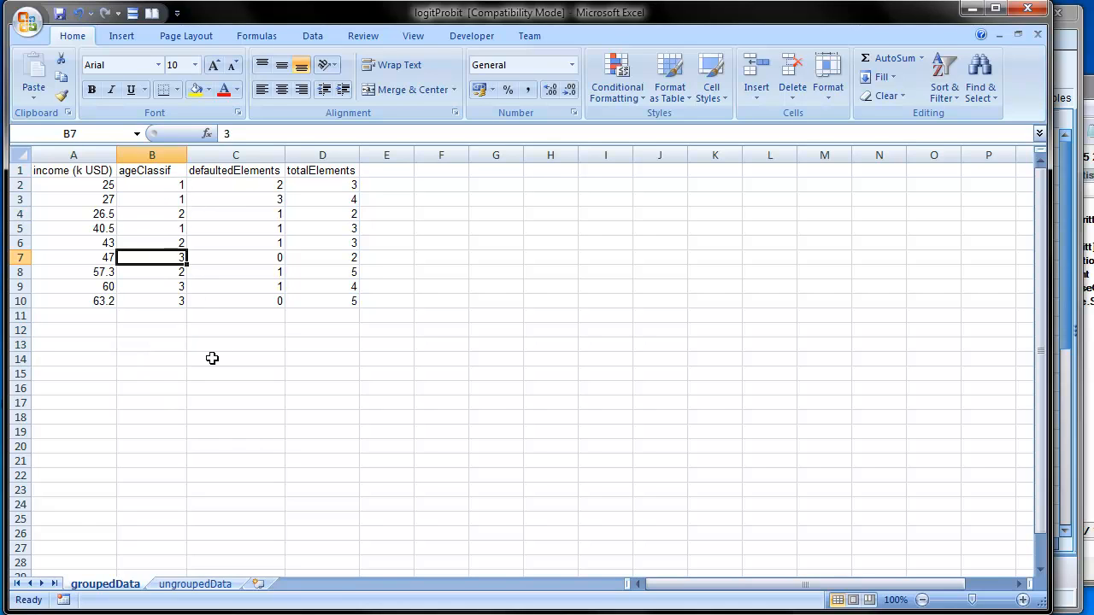
click(163, 370)
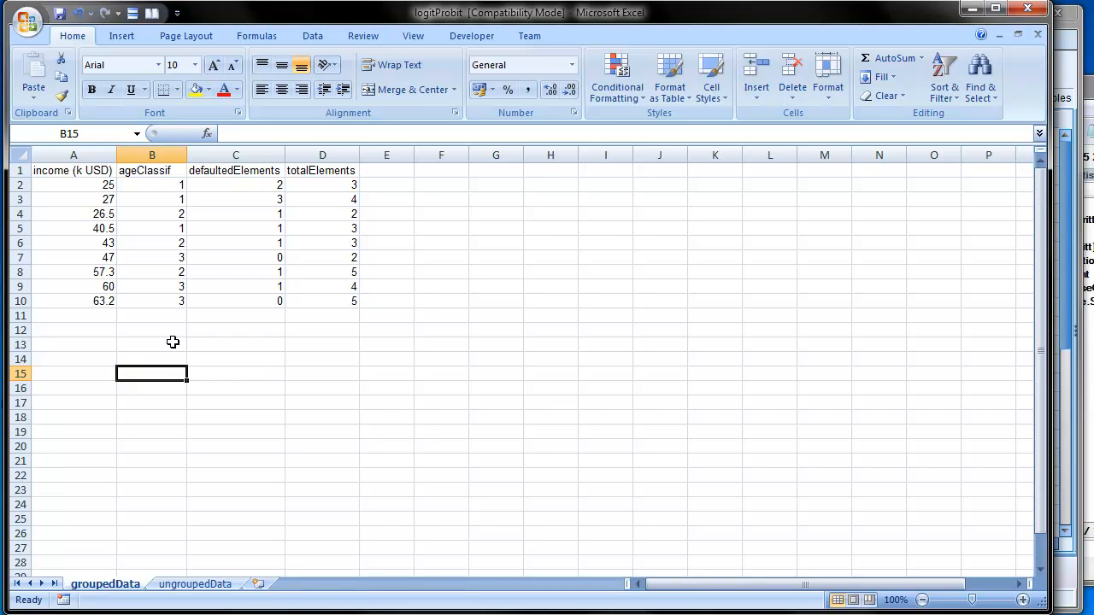
drag(177, 303, 176, 276)
click(229, 346)
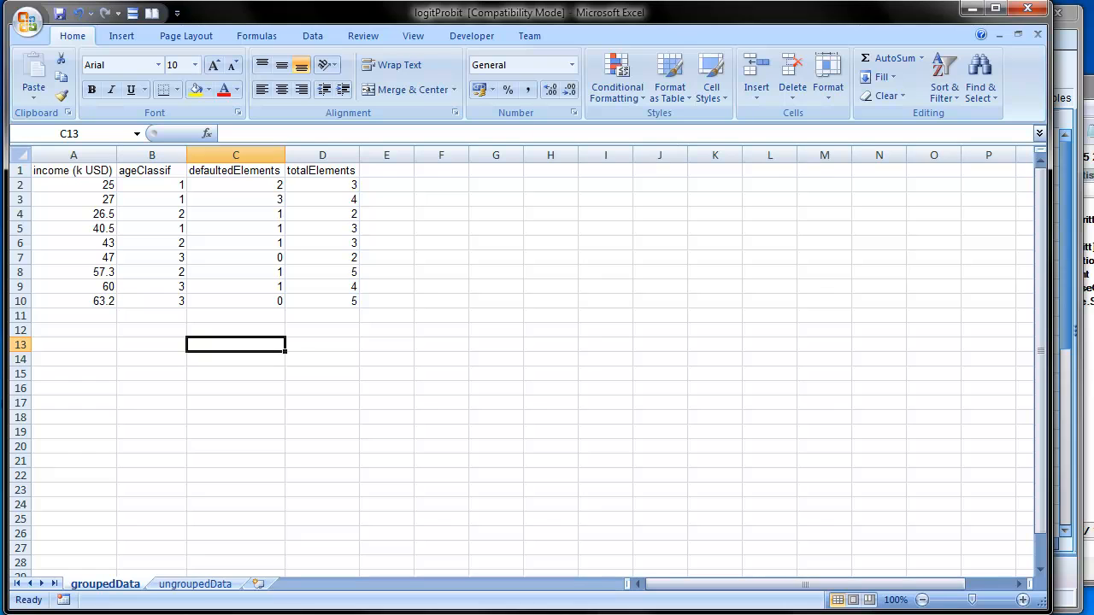
Switch to SAS Enterprise Guide with its empty process flow.
key(alt+Tab)
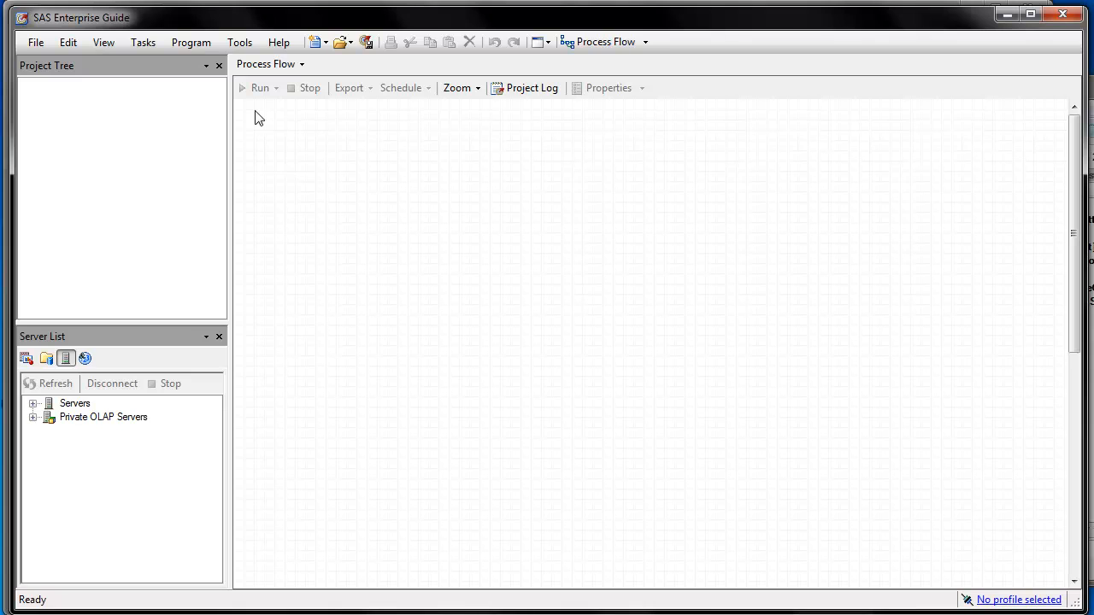
Open the logitProbit.xls workbook from the local disk as project data.
click(34, 43)
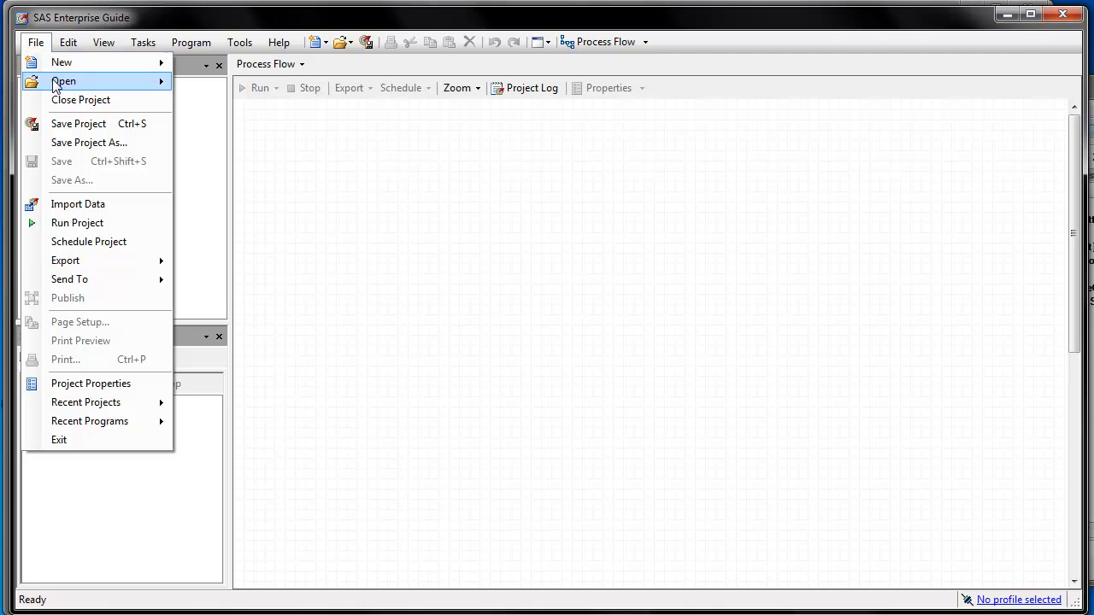
mouse_move(77, 81)
click(196, 110)
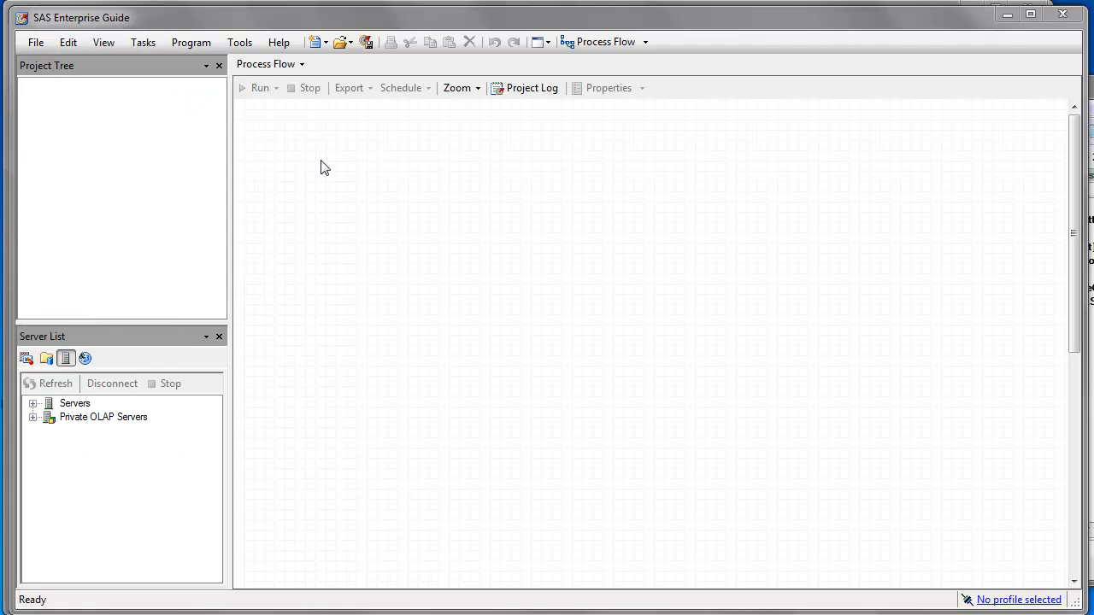
double_click(505, 295)
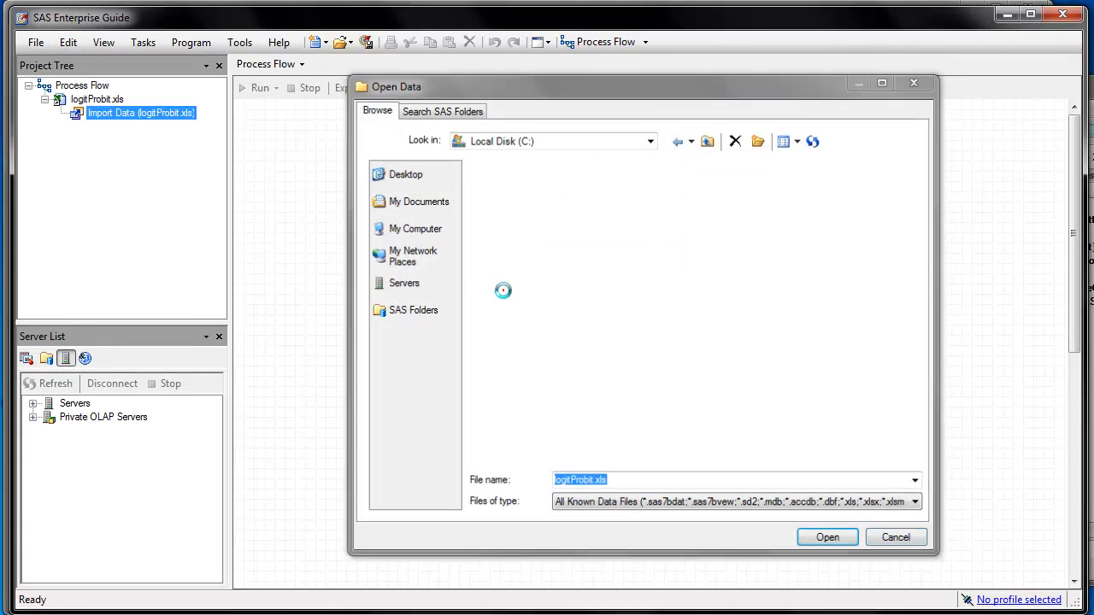
Import the ungroupedData worksheet with the first row as field names, keeping the default field attributes and advanced options.
click(565, 528)
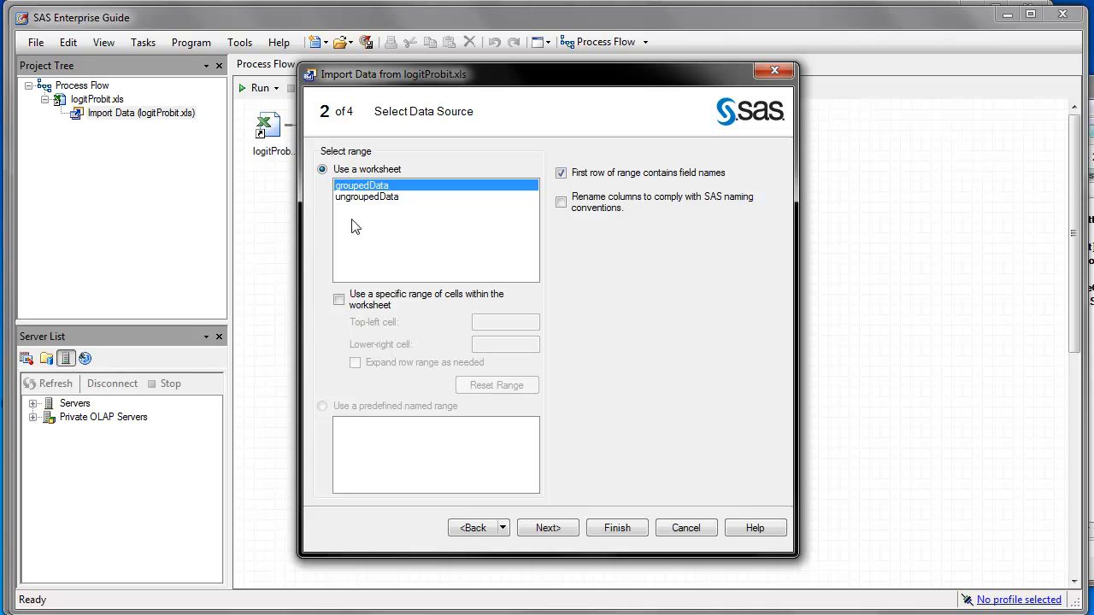
click(400, 197)
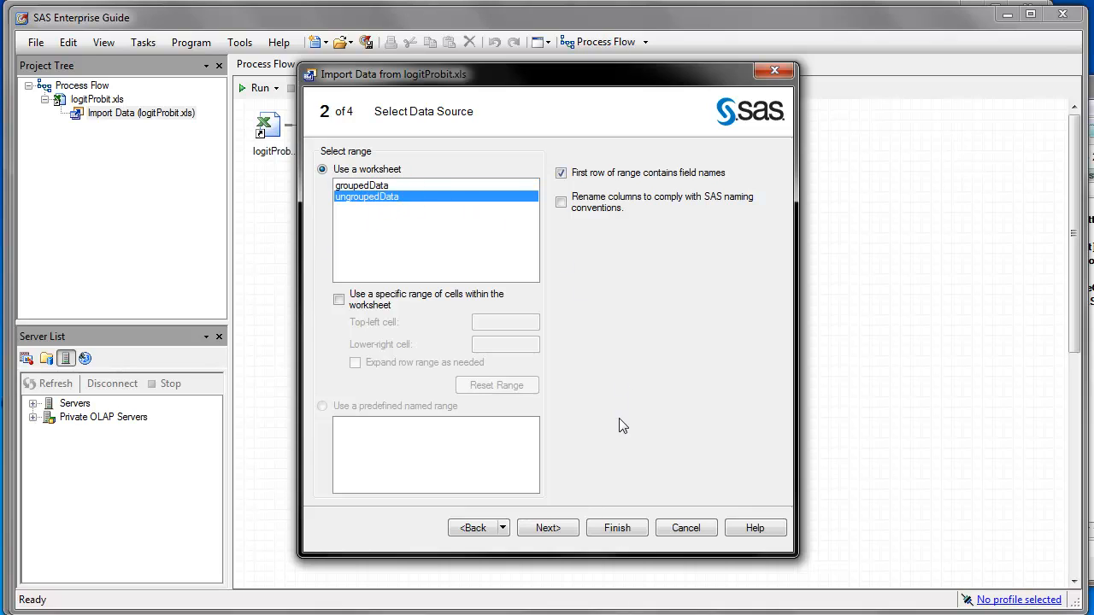
click(538, 530)
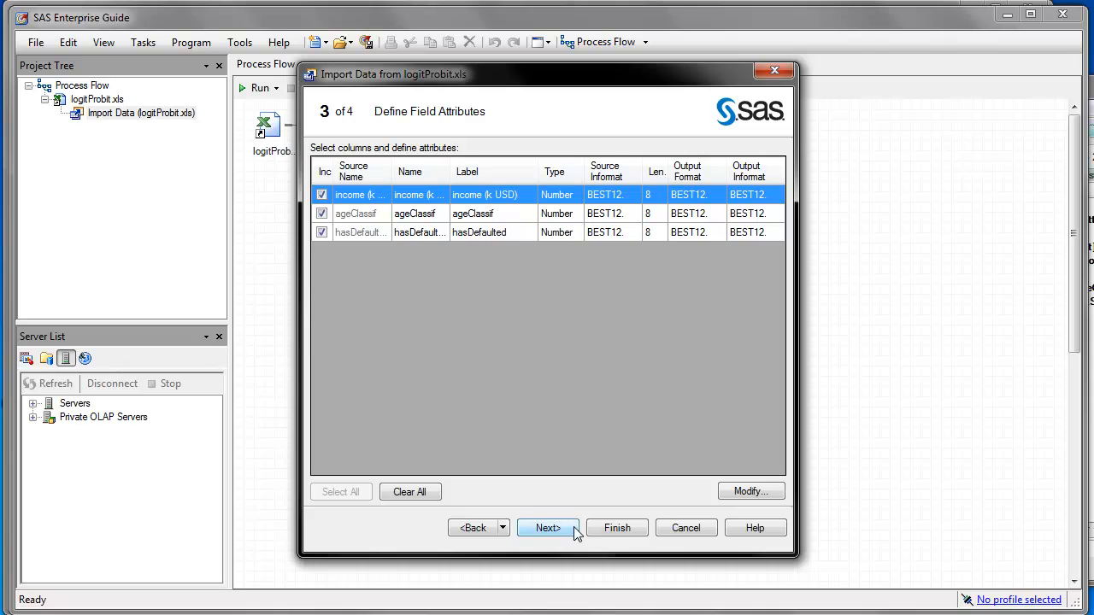
click(575, 530)
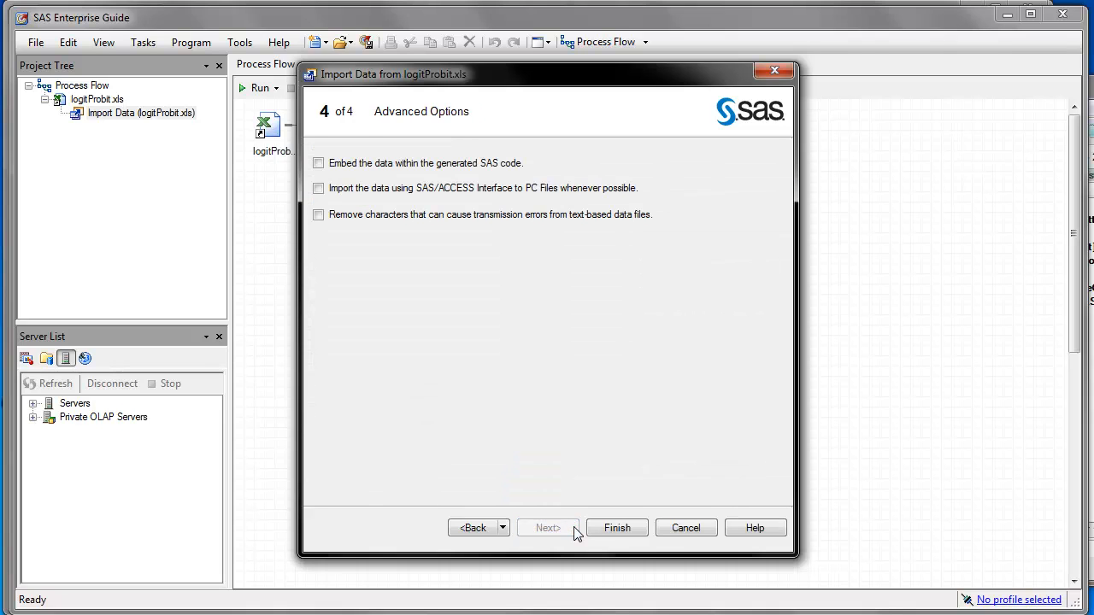
click(620, 530)
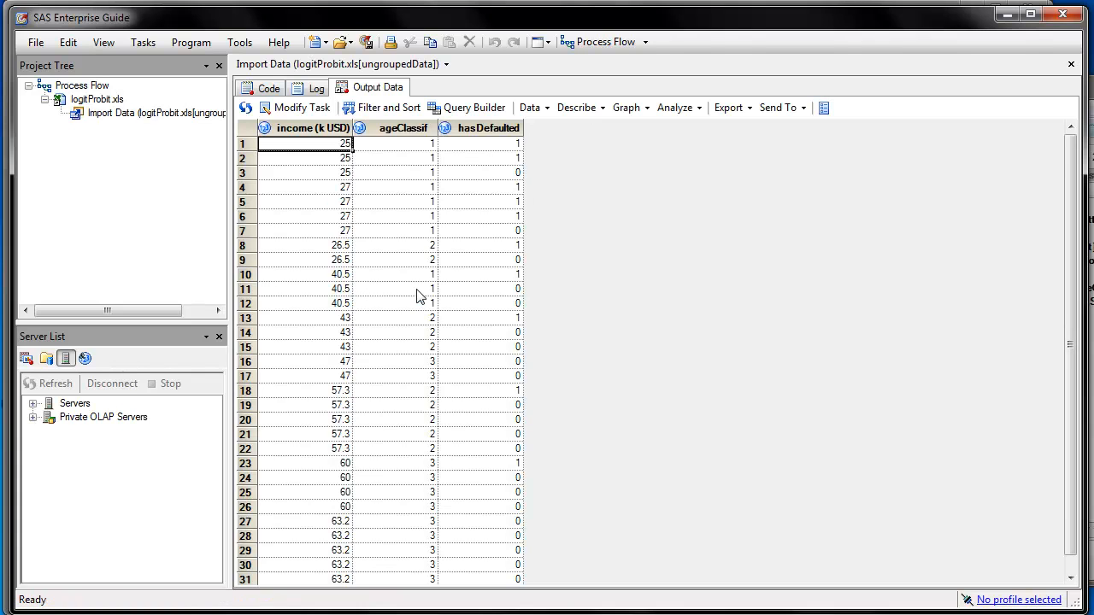
Start a Logistic Regression task on the imported ungrouped data and bring its whole dialog into view.
scroll(430, 282, down, 1)
scroll(431, 282, up, 1)
scroll(458, 357, down, 1)
scroll(459, 361, up, 1)
click(675, 109)
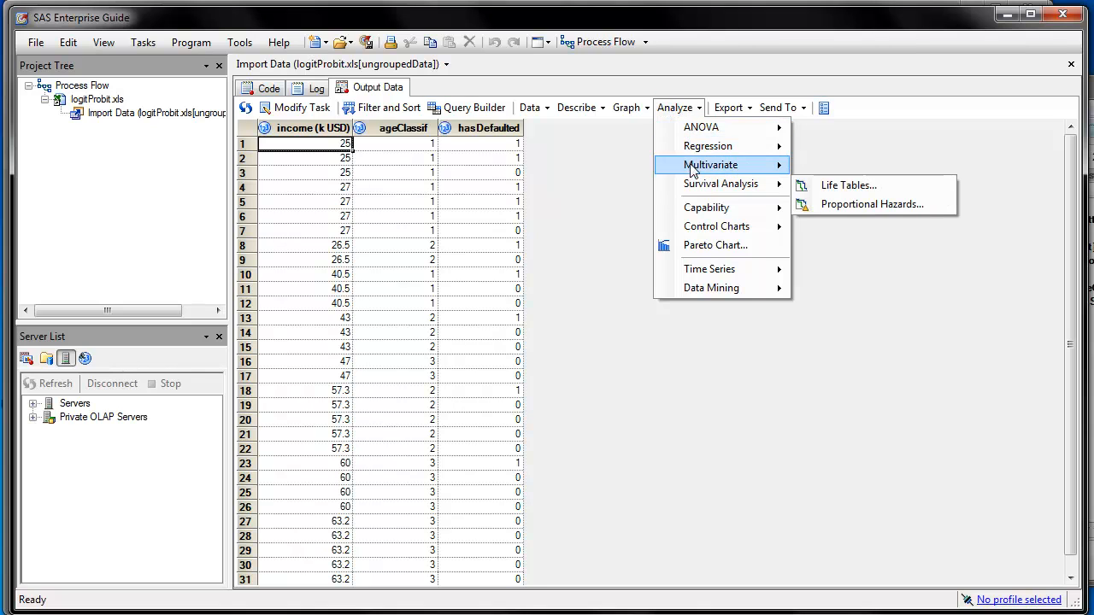
mouse_move(694, 153)
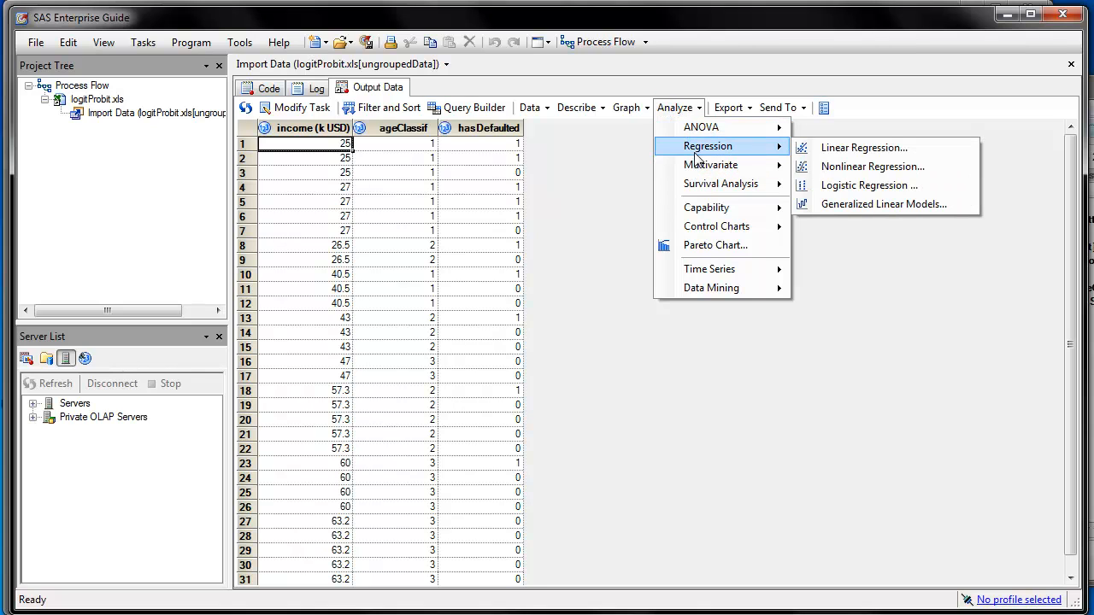
click(834, 187)
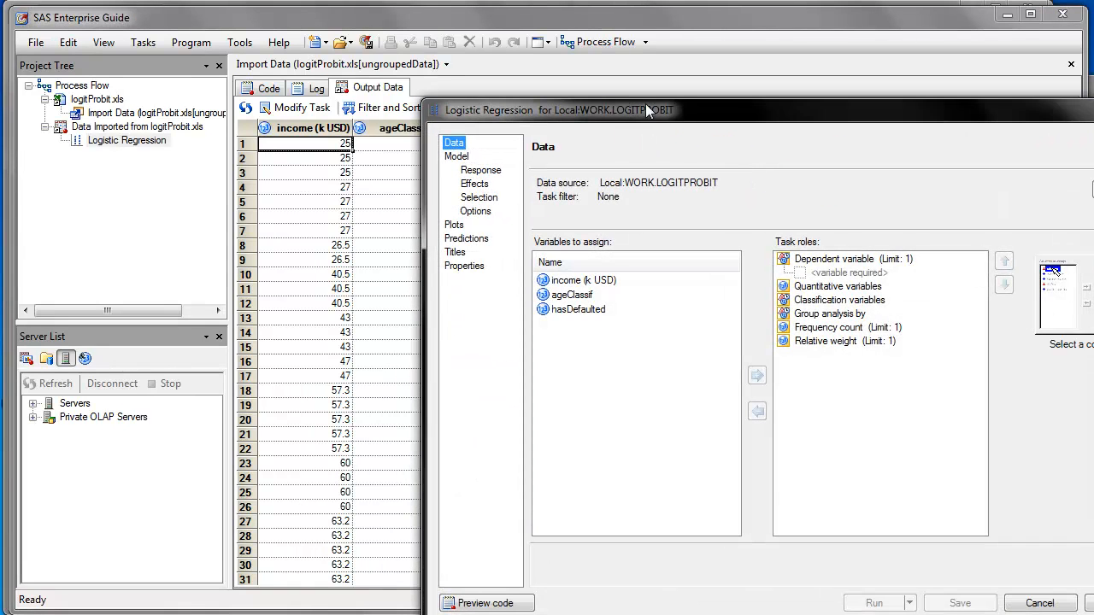
drag(671, 72, 374, 90)
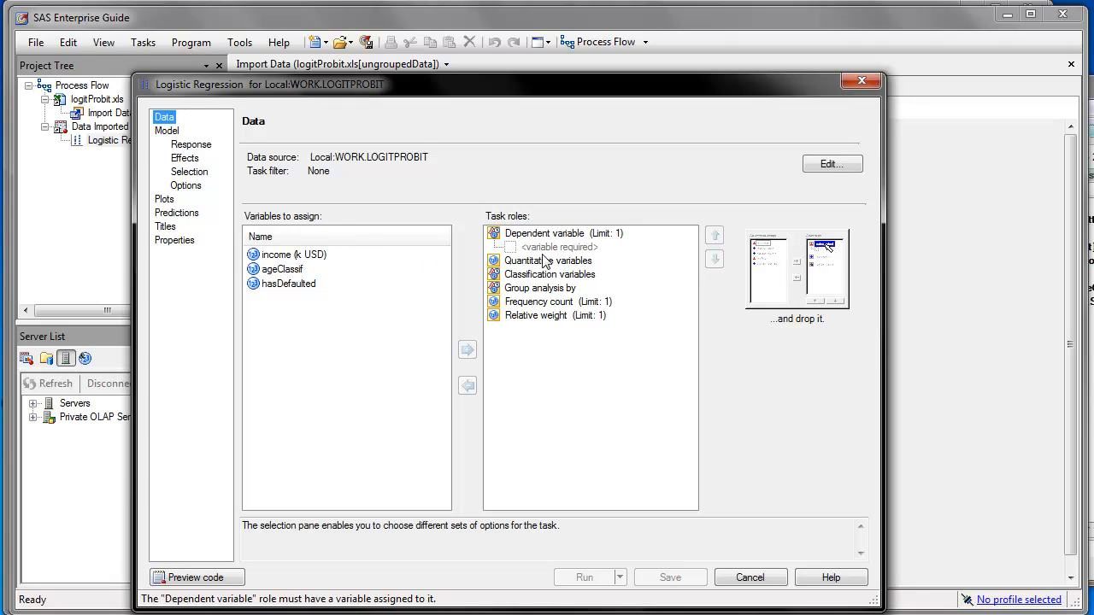
Assign hasDefaulted as the dependent variable of the logistic regression.
click(267, 285)
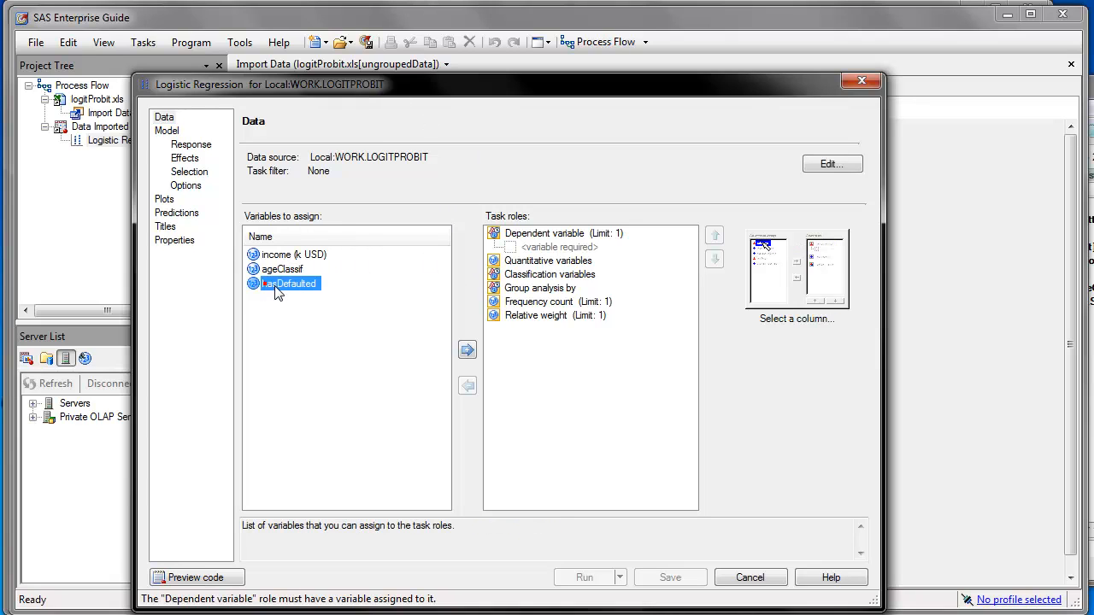
click(468, 351)
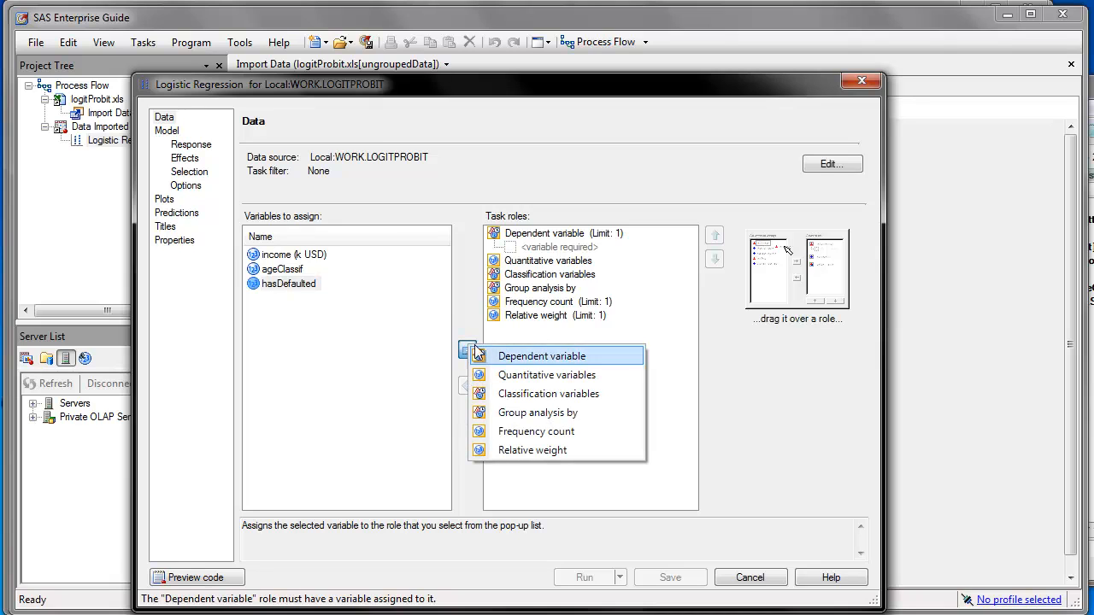
click(503, 356)
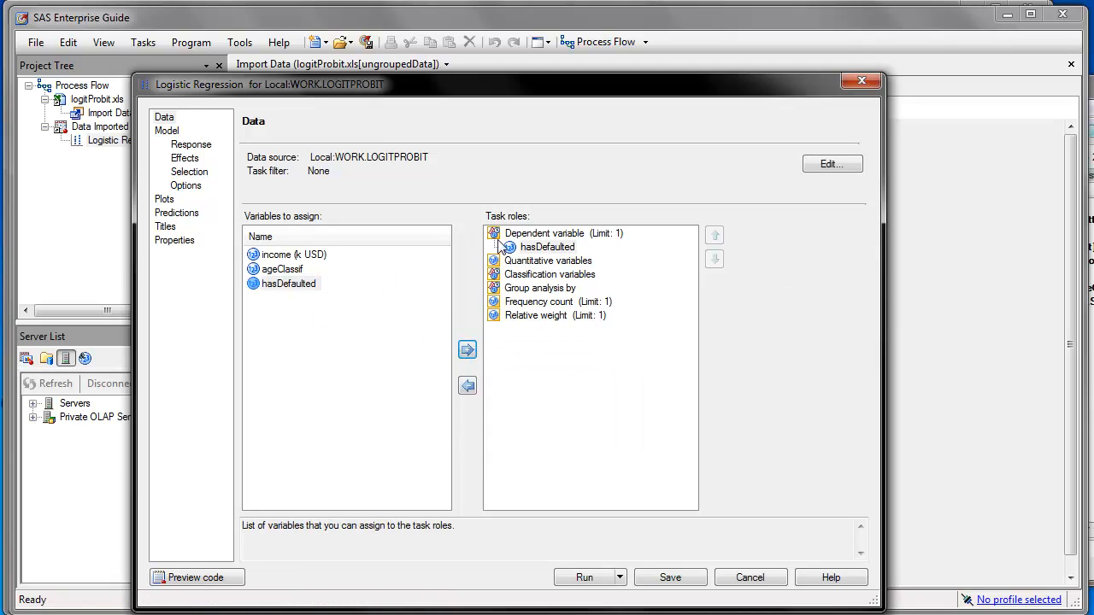
click(541, 248)
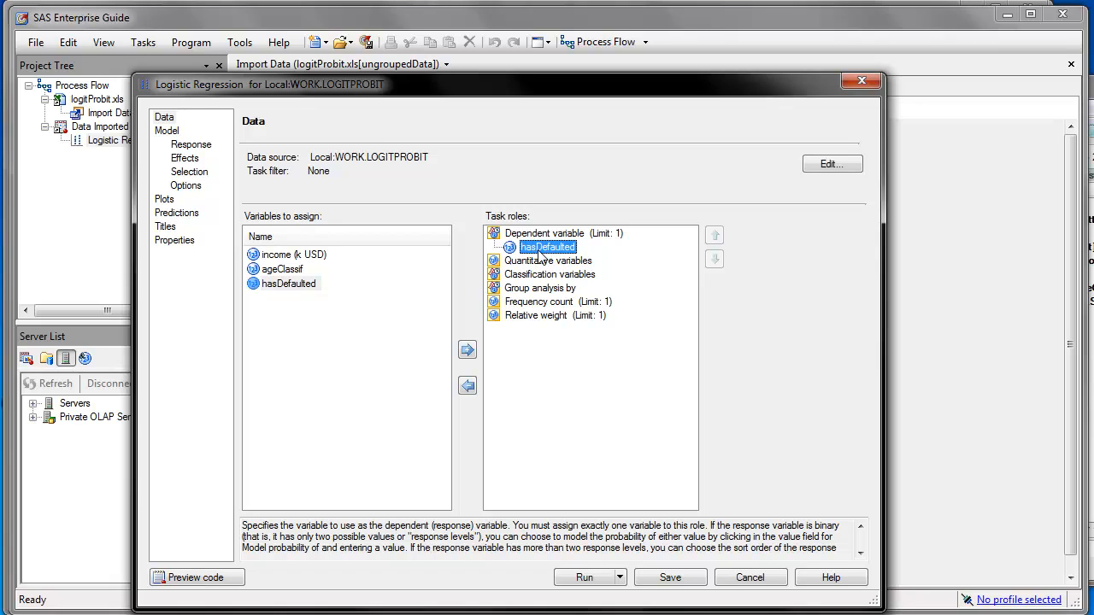
drag(482, 92, 475, 64)
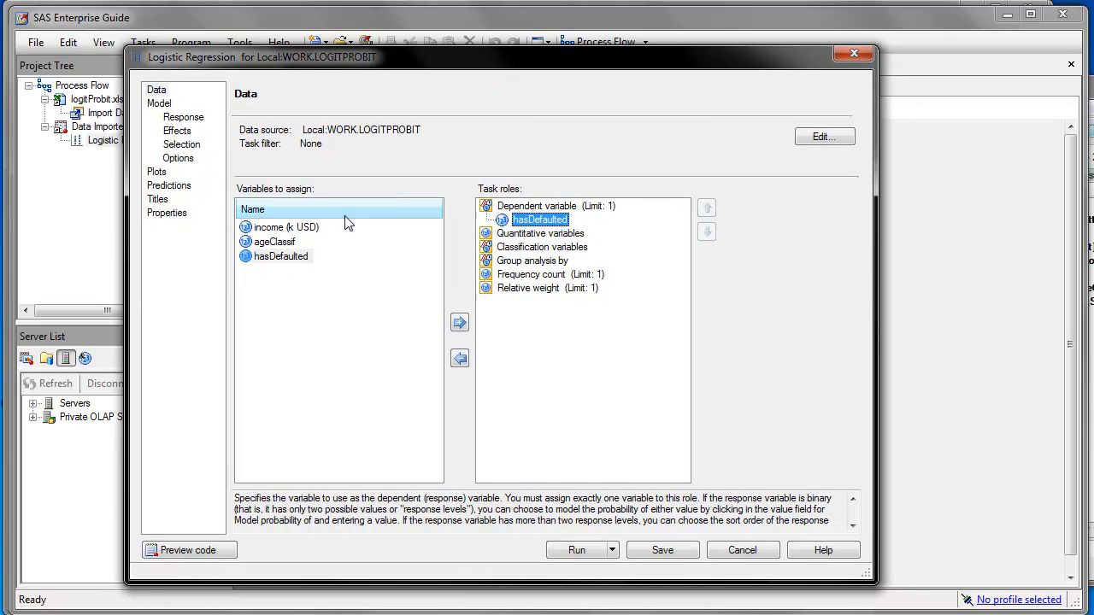
Assign income (k USD) as a quantitative variable of the logistic regression.
click(275, 242)
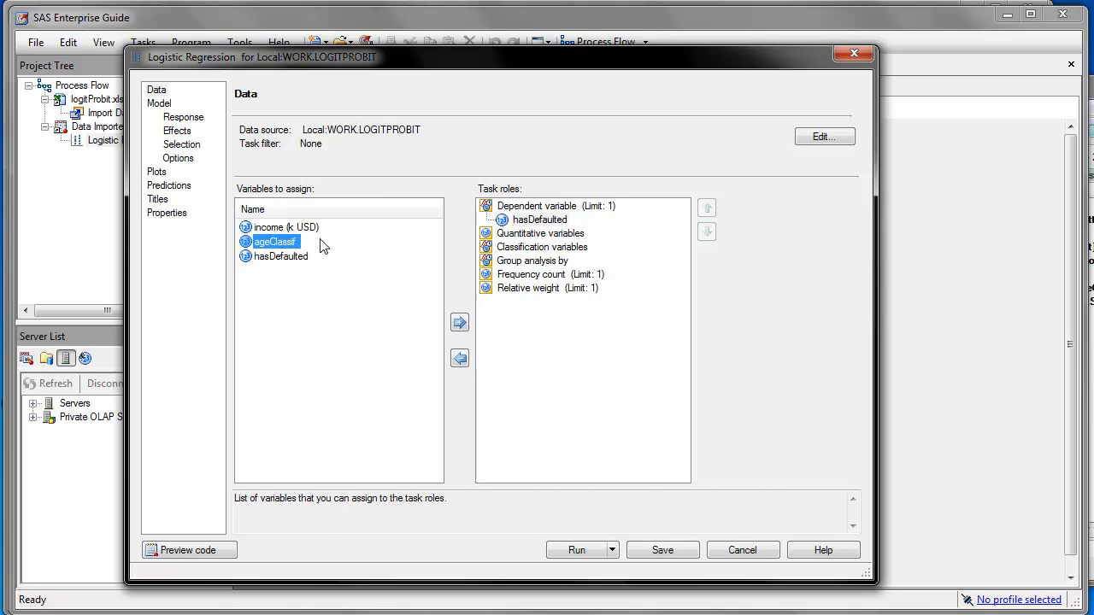
click(510, 236)
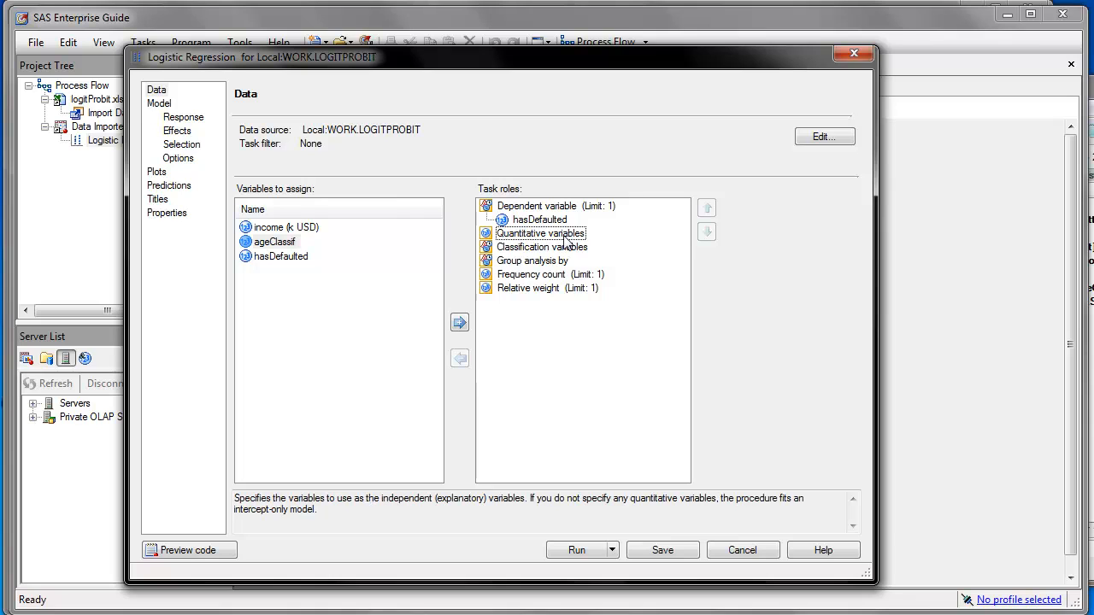
click(305, 228)
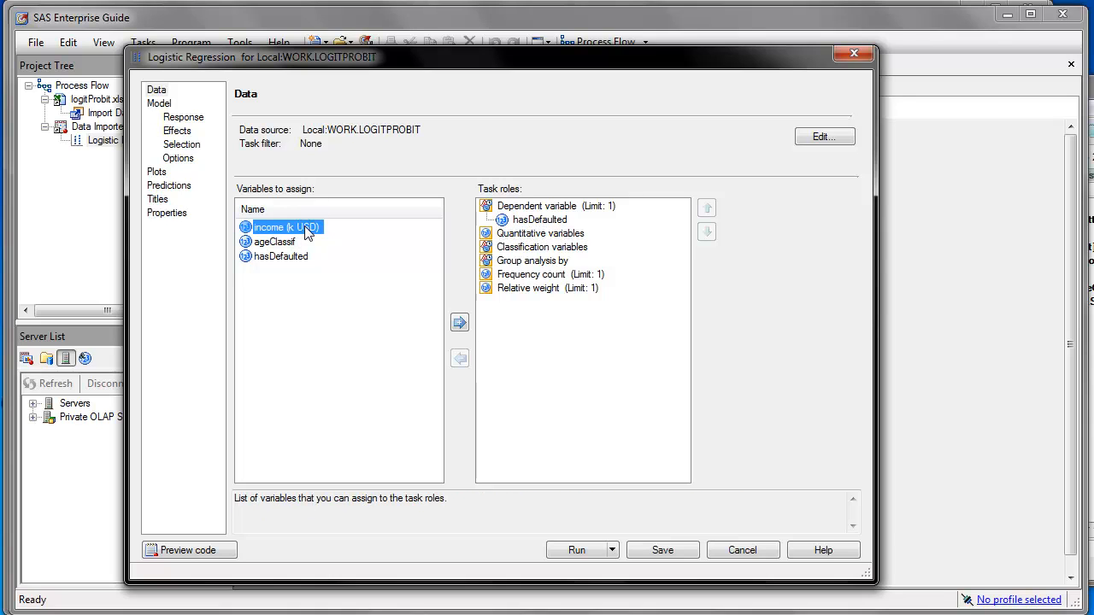
click(463, 324)
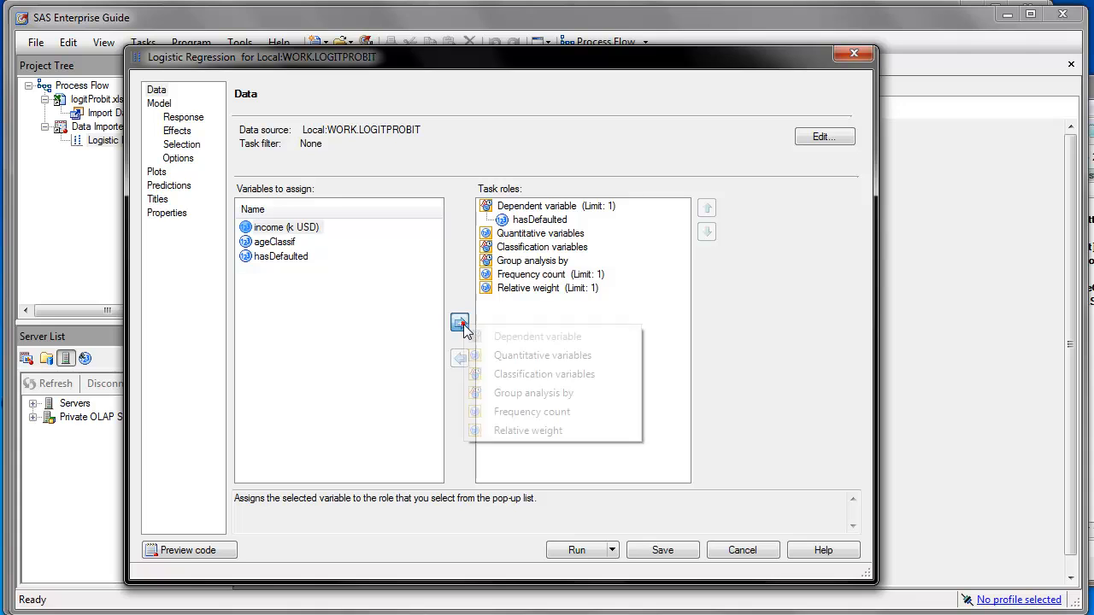
click(515, 353)
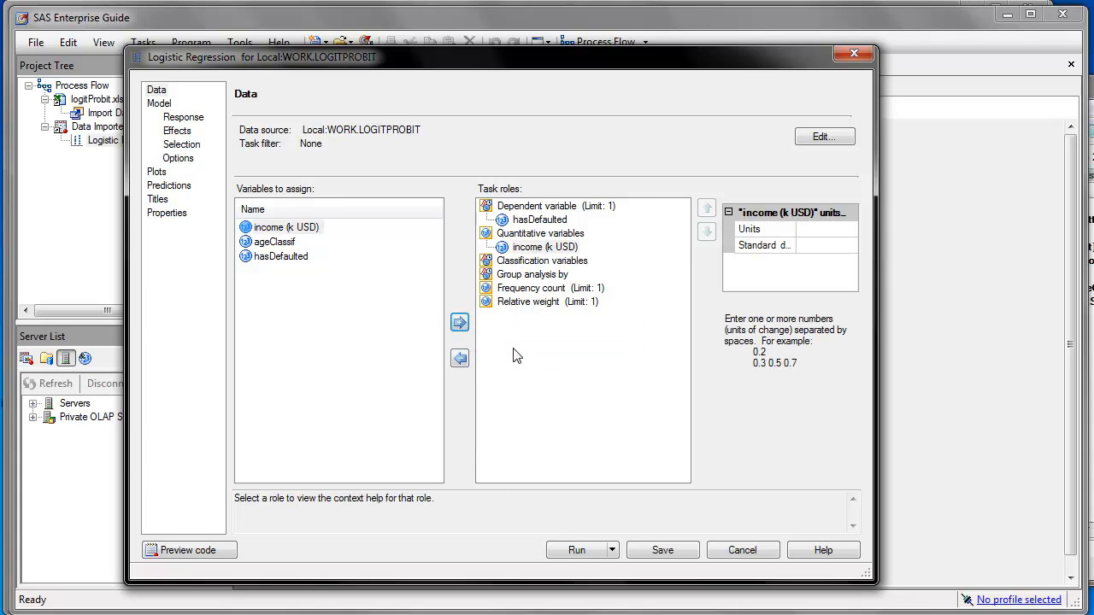
Assign ageClassif as a classification variable and set its coding style to Reference.
click(313, 295)
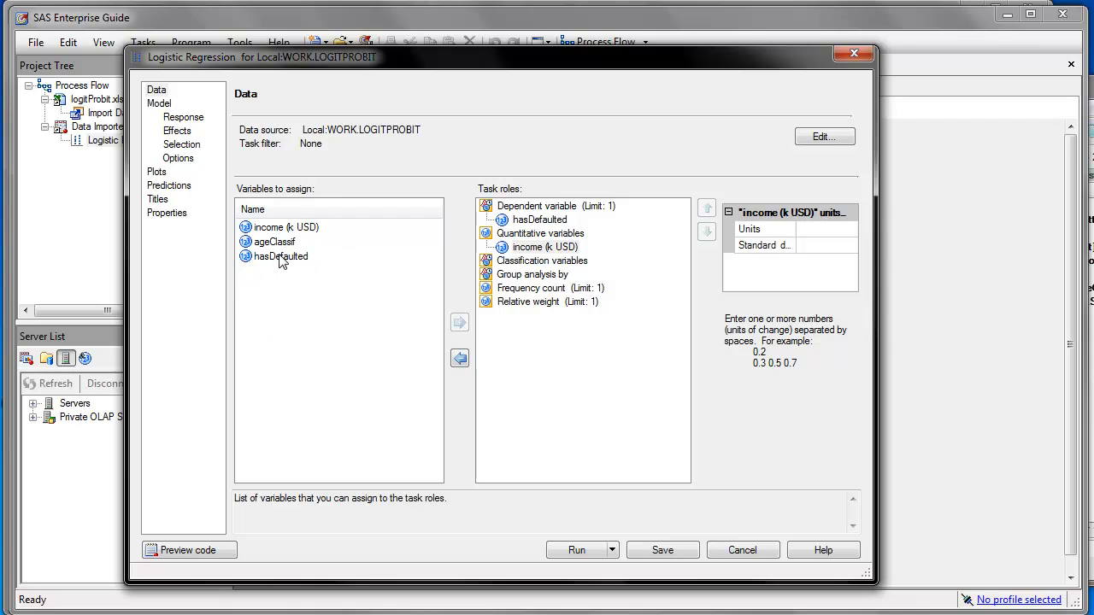
click(274, 242)
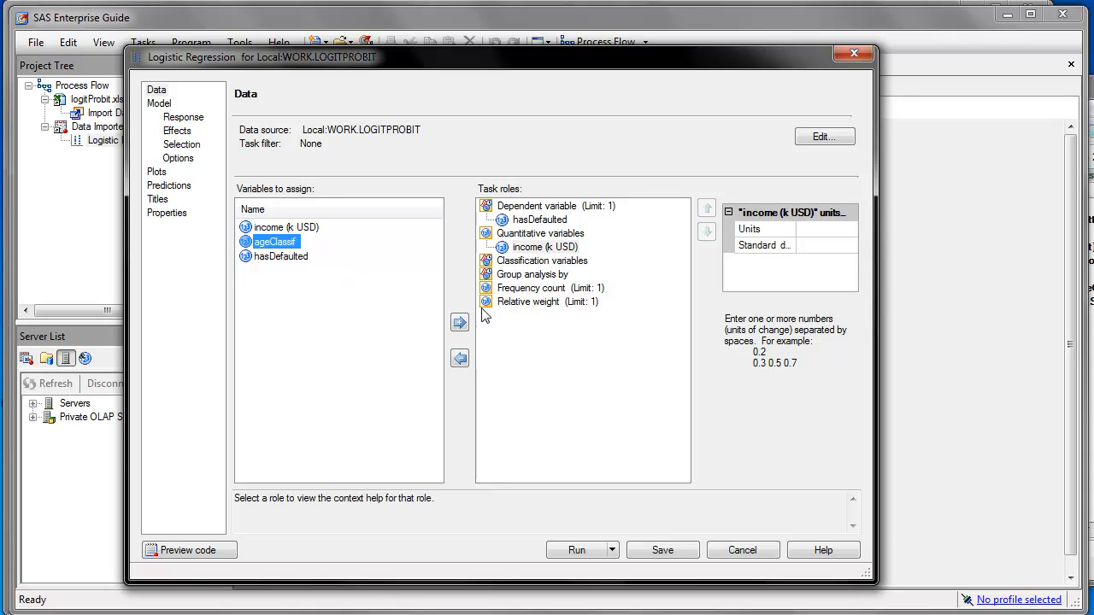
click(460, 323)
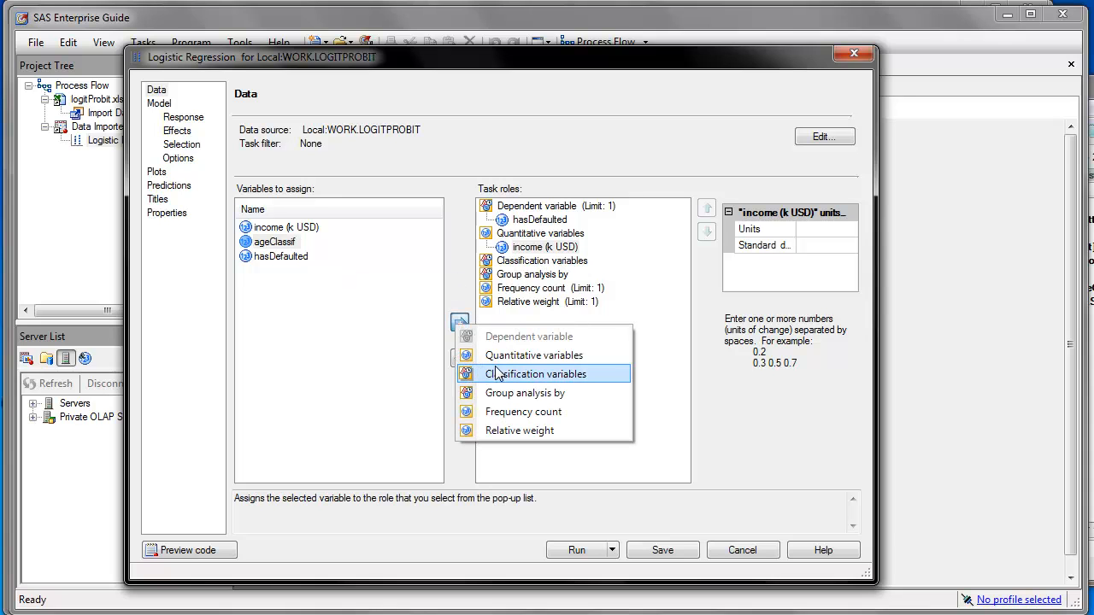
click(553, 376)
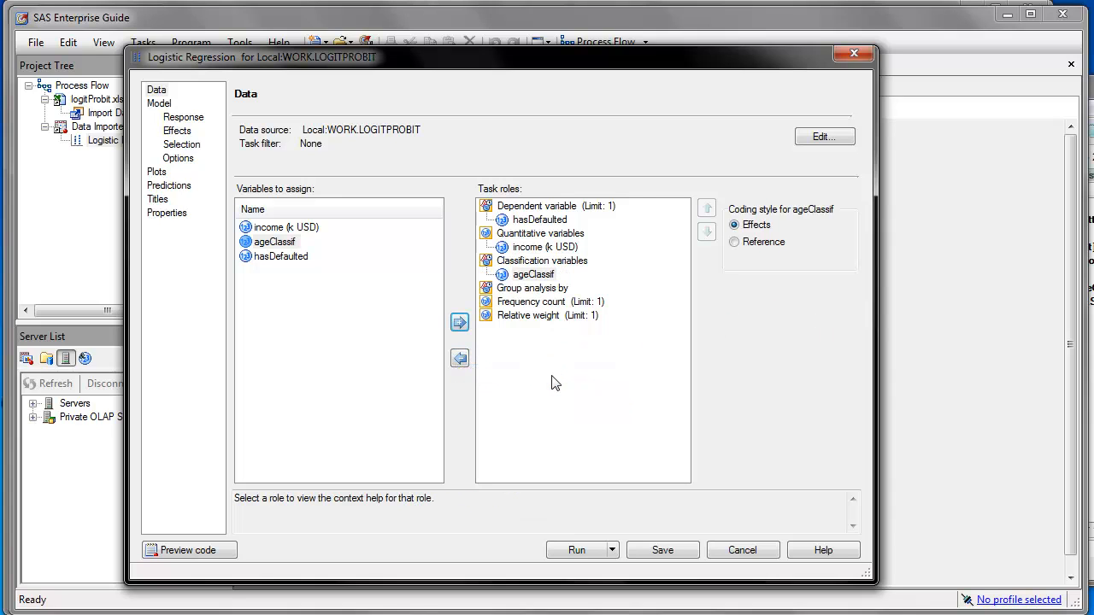
click(757, 245)
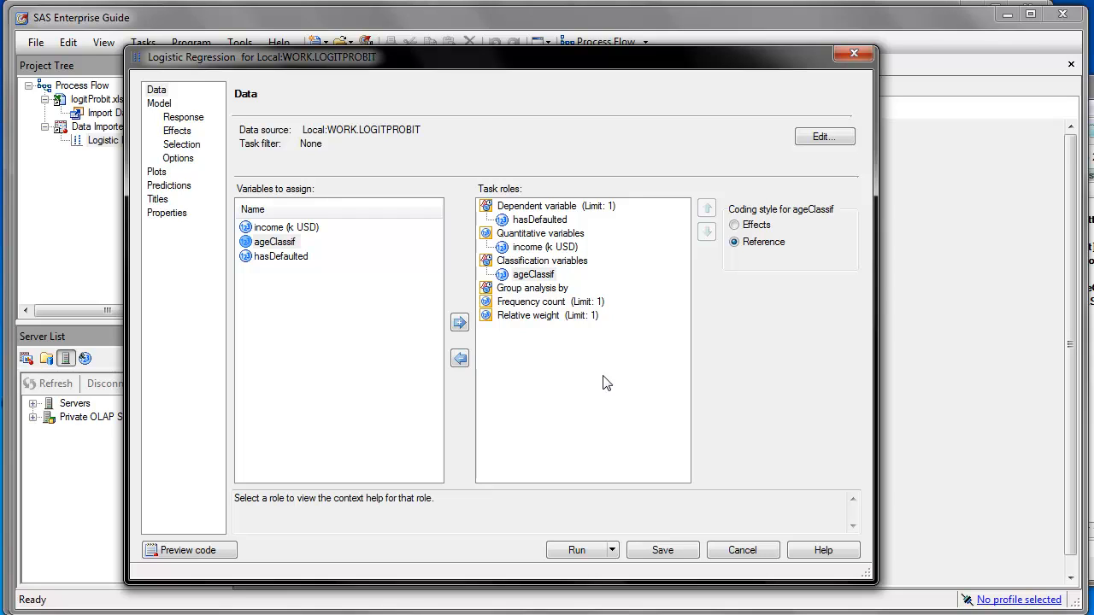
Set the binary logit model's response to be fitted to level 1 of hasDefaulted.
click(165, 117)
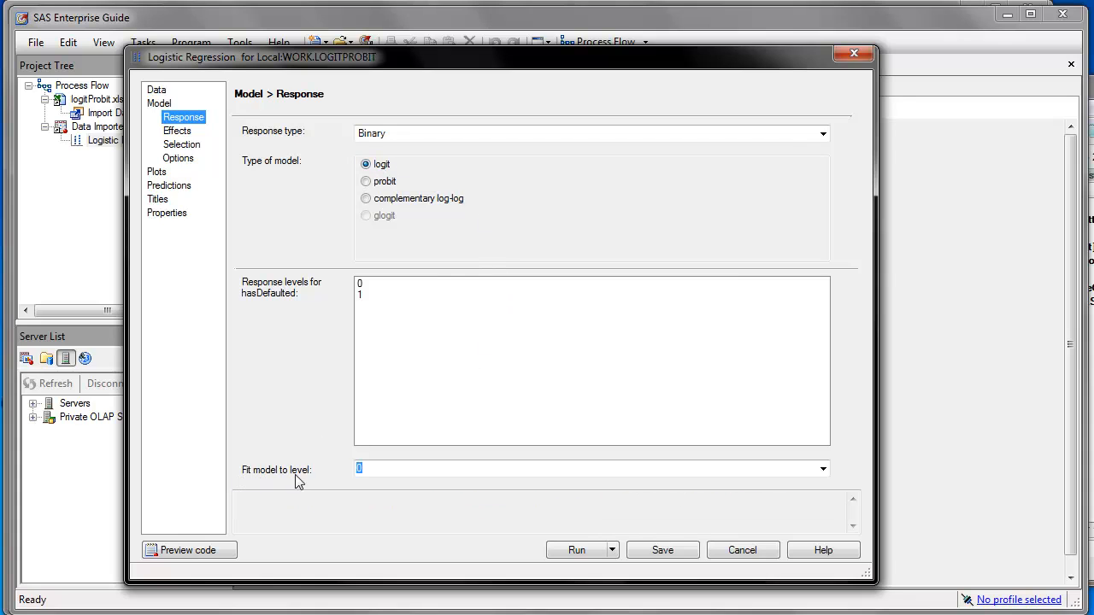
click(823, 470)
click(740, 496)
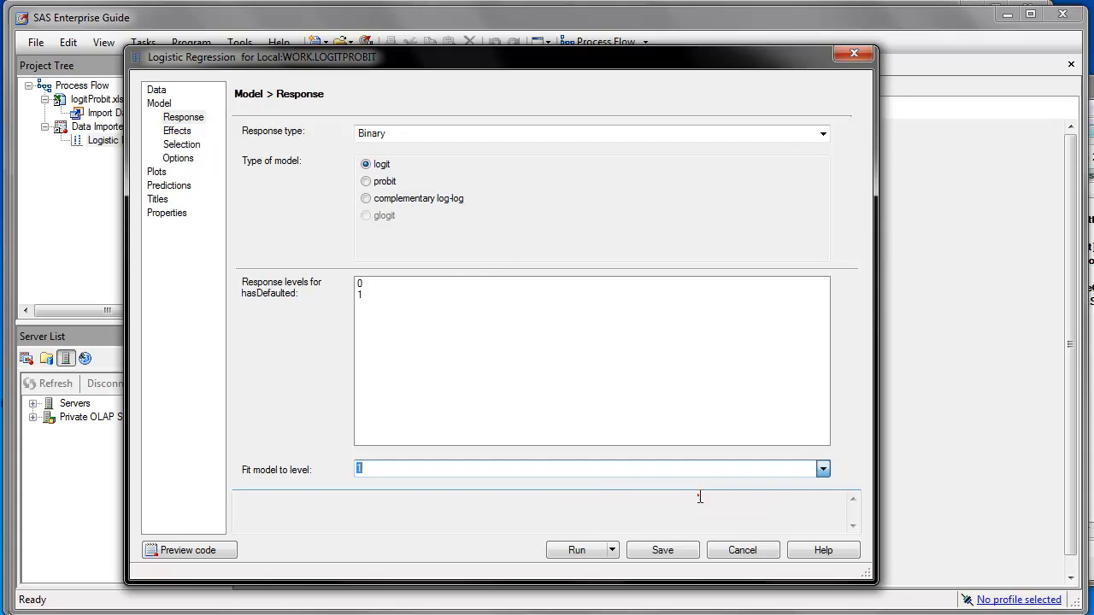
click(395, 352)
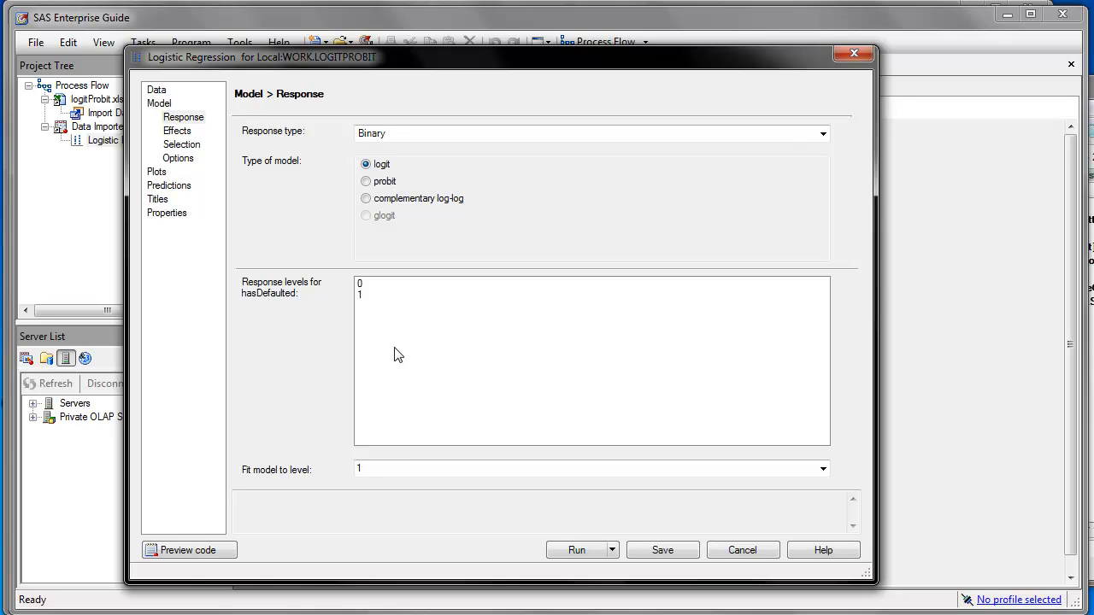
click(369, 469)
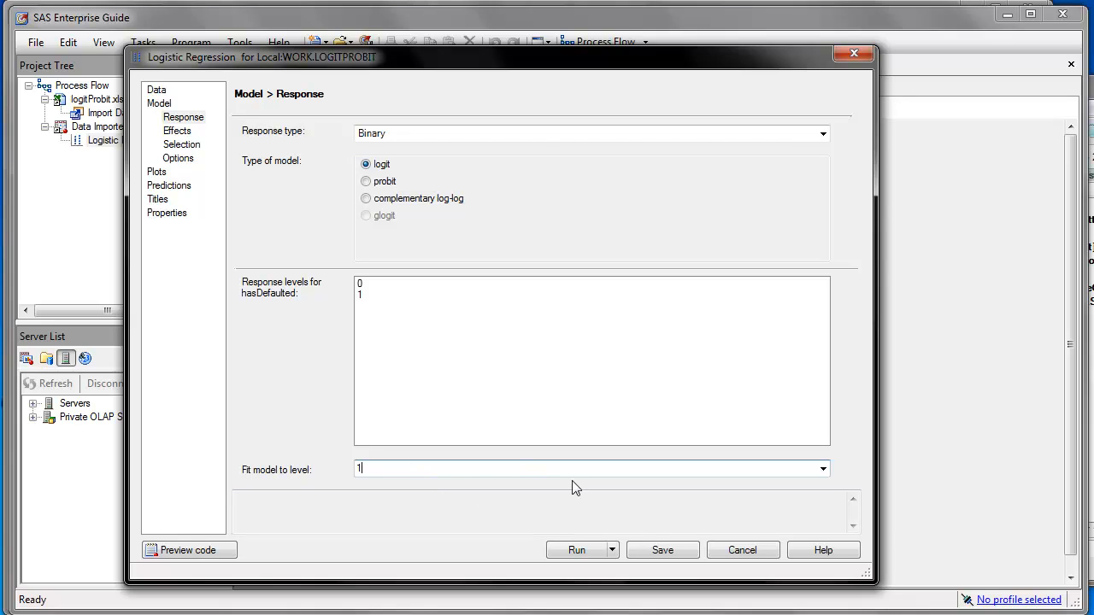
Add income (k USD) and ageClassif as main effects with the intercept included, and open the model selection settings.
click(178, 134)
click(277, 157)
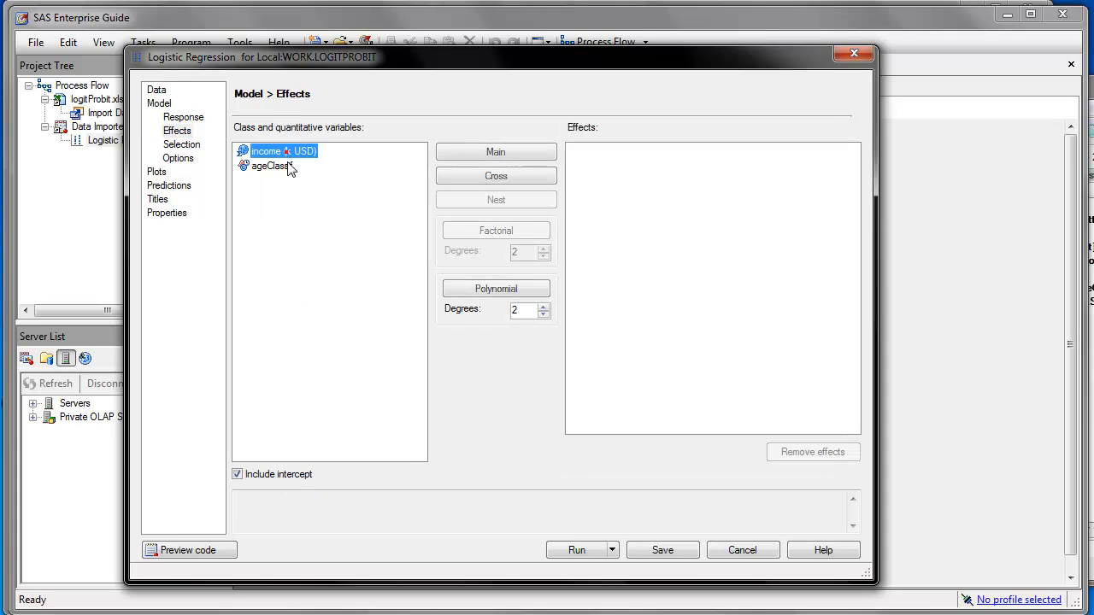
ctrl+click(288, 170)
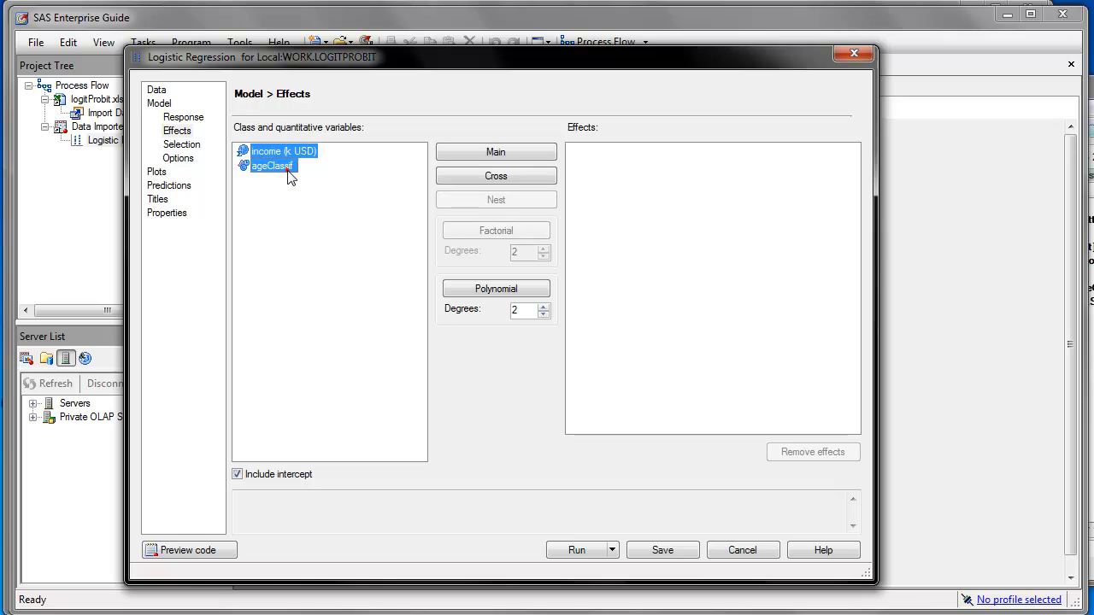
click(472, 151)
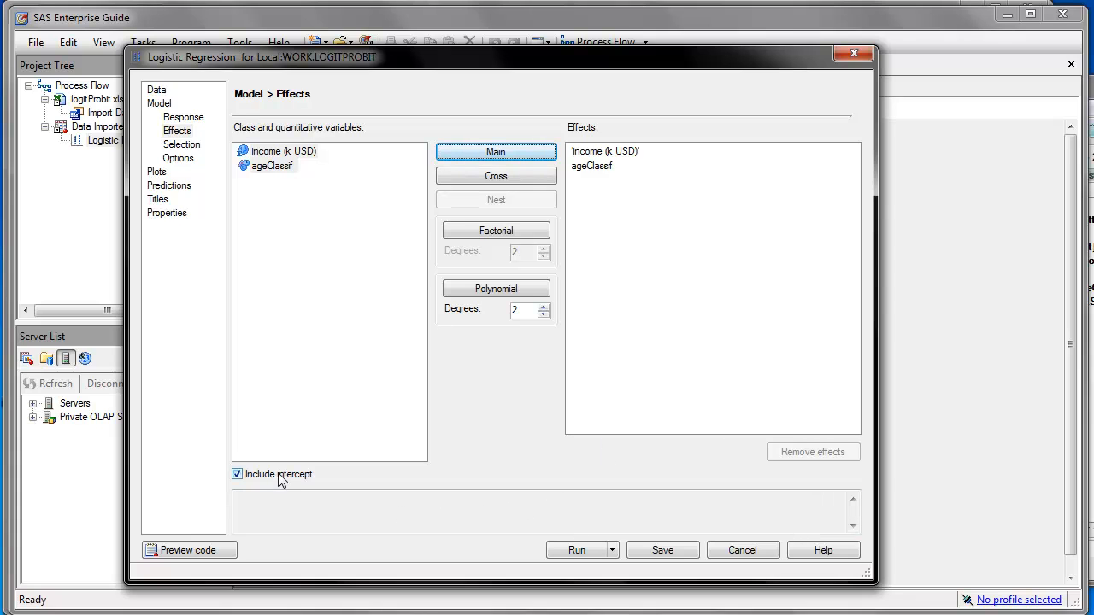
mouse_move(278, 476)
click(179, 145)
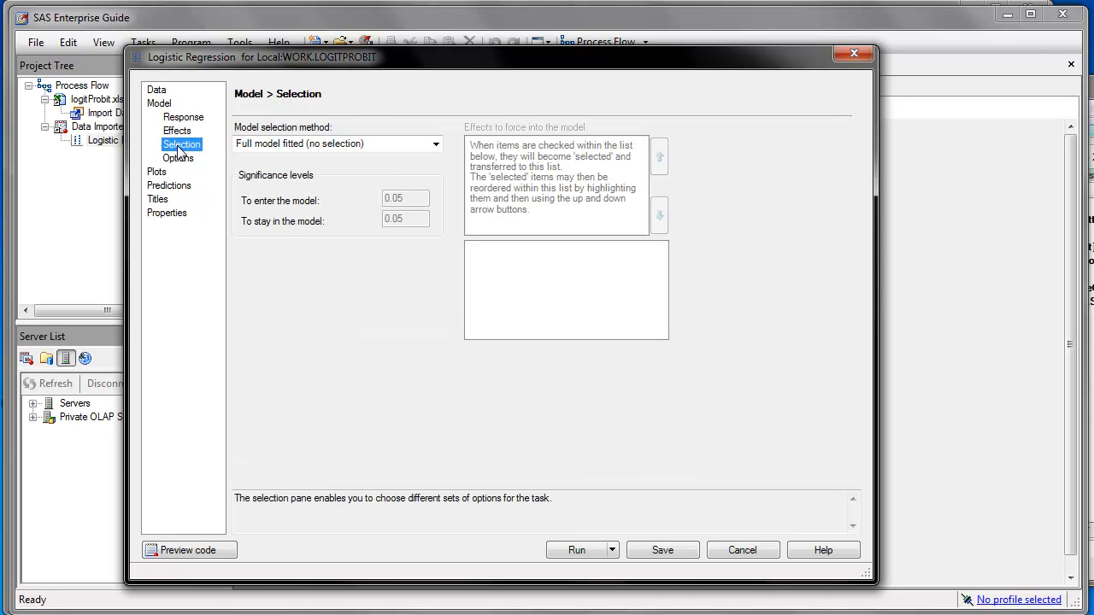
Review the model options, plots, predictions, titles and properties settings without changing them, and run the logistic regression.
click(178, 159)
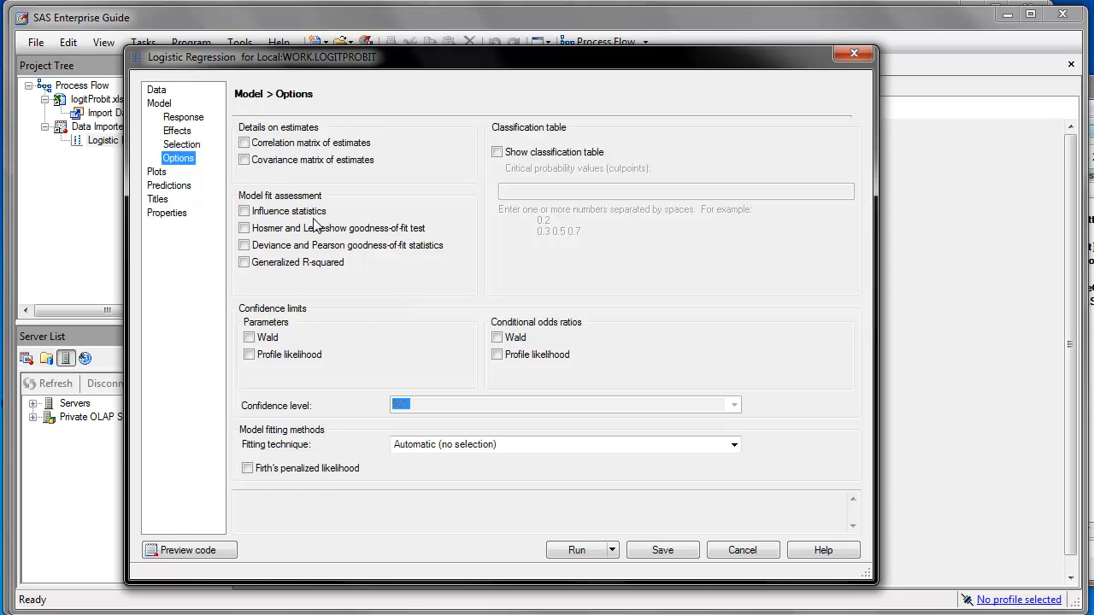
click(159, 174)
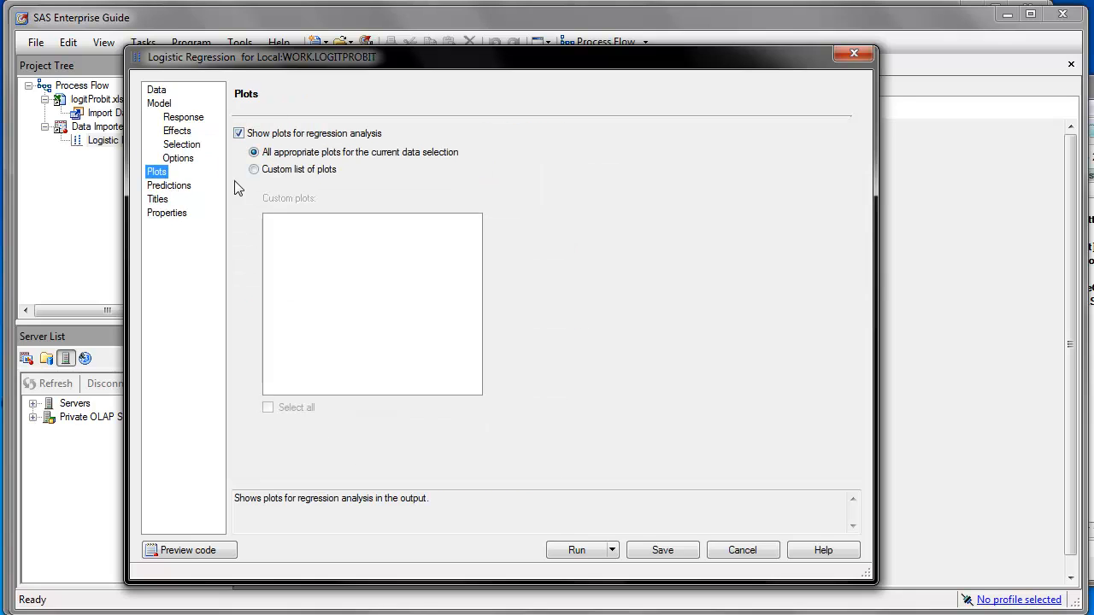
click(167, 189)
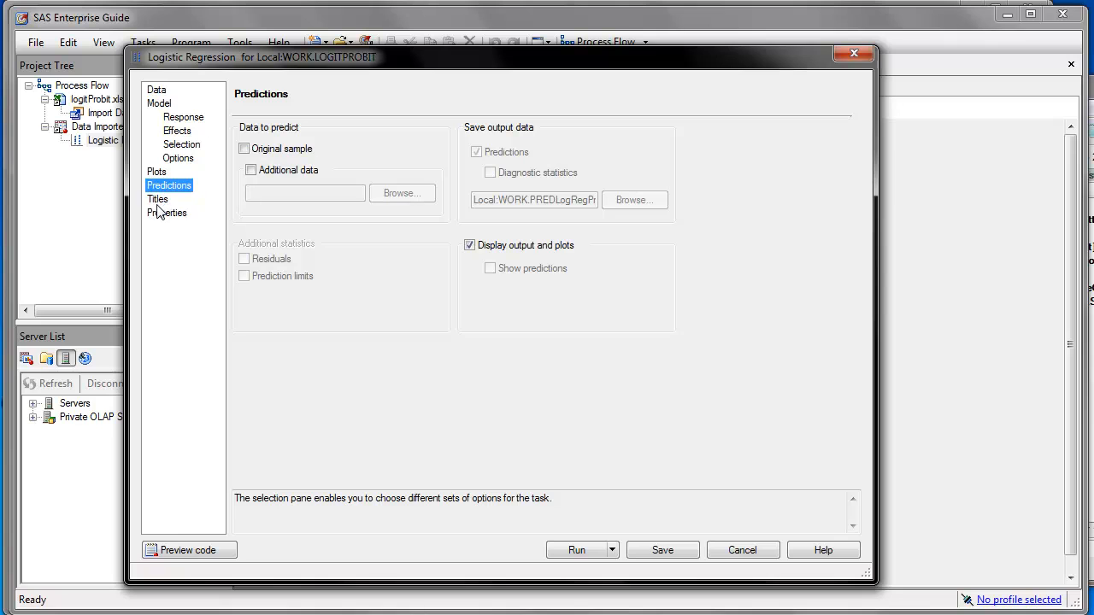
click(157, 201)
click(166, 213)
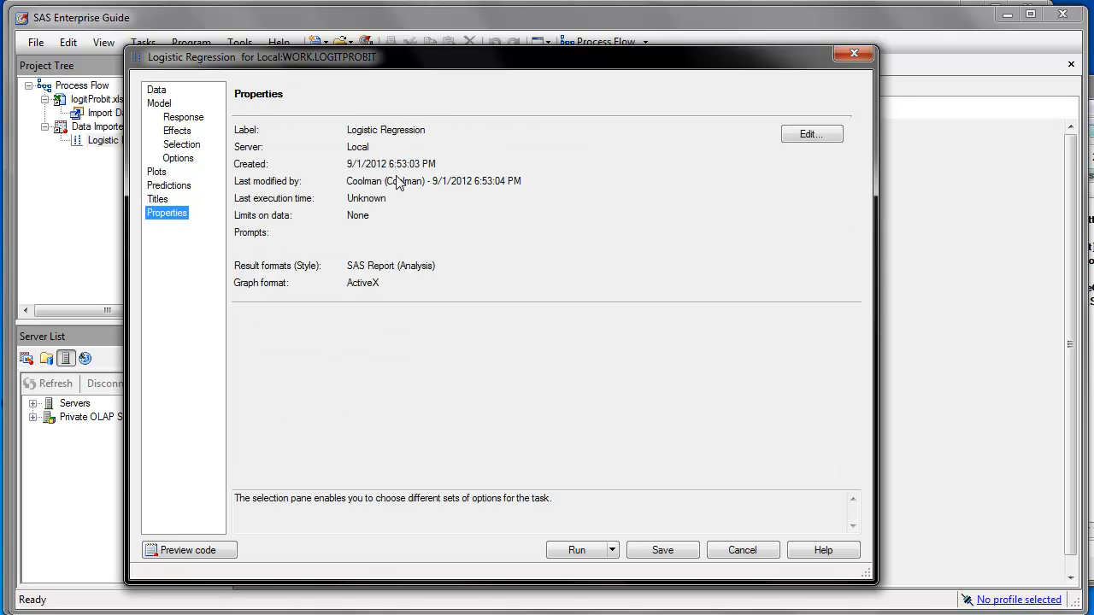
click(586, 554)
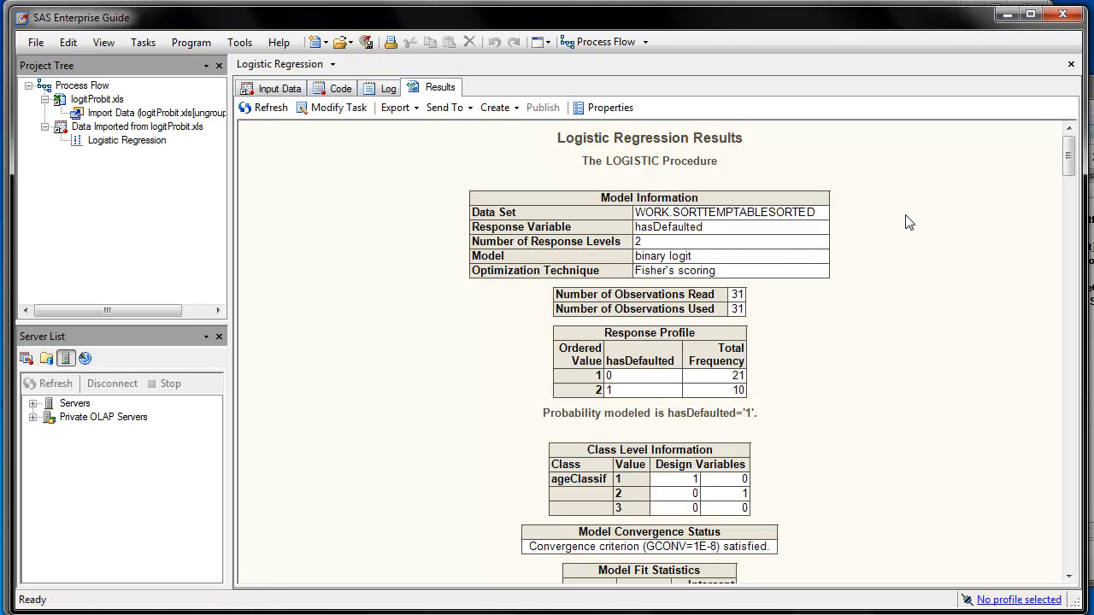
Examine the logistic regression results, including the response profile, ageClassif coding, fit statistics, global tests, maximum likelihood estimates and odds ratios.
click(905, 216)
scroll(840, 238, down, 5)
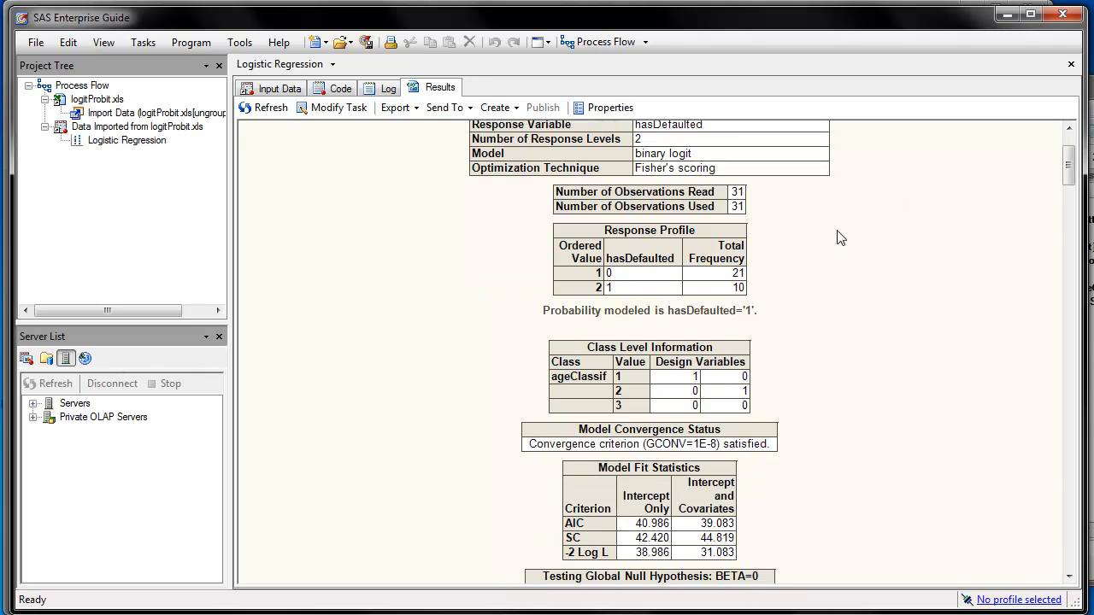
scroll(840, 237, down, 5)
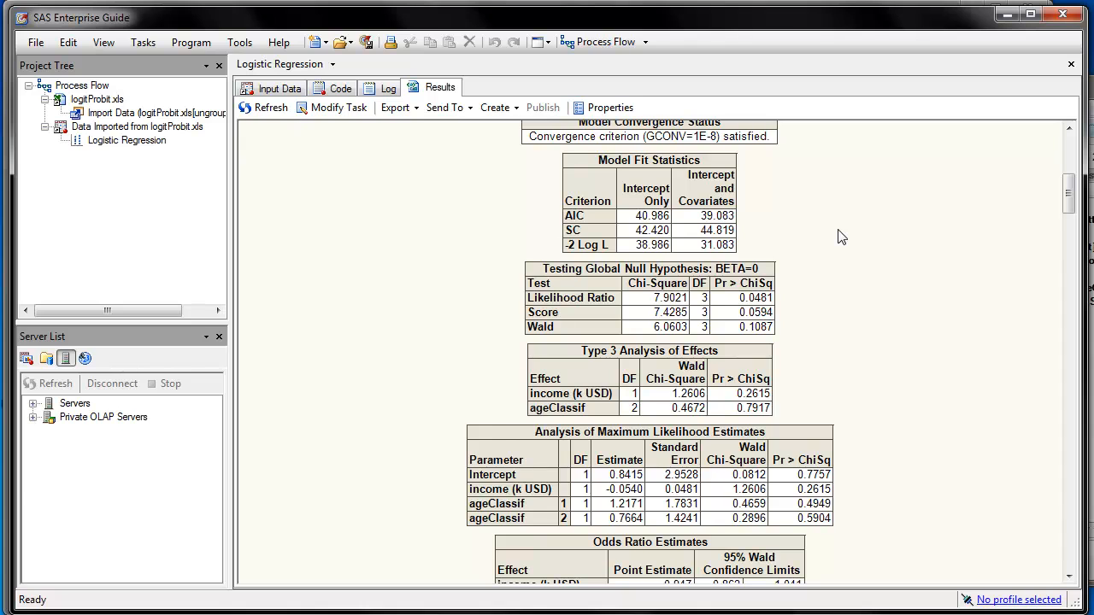
scroll(840, 238, down, 3)
scroll(840, 238, up, 6)
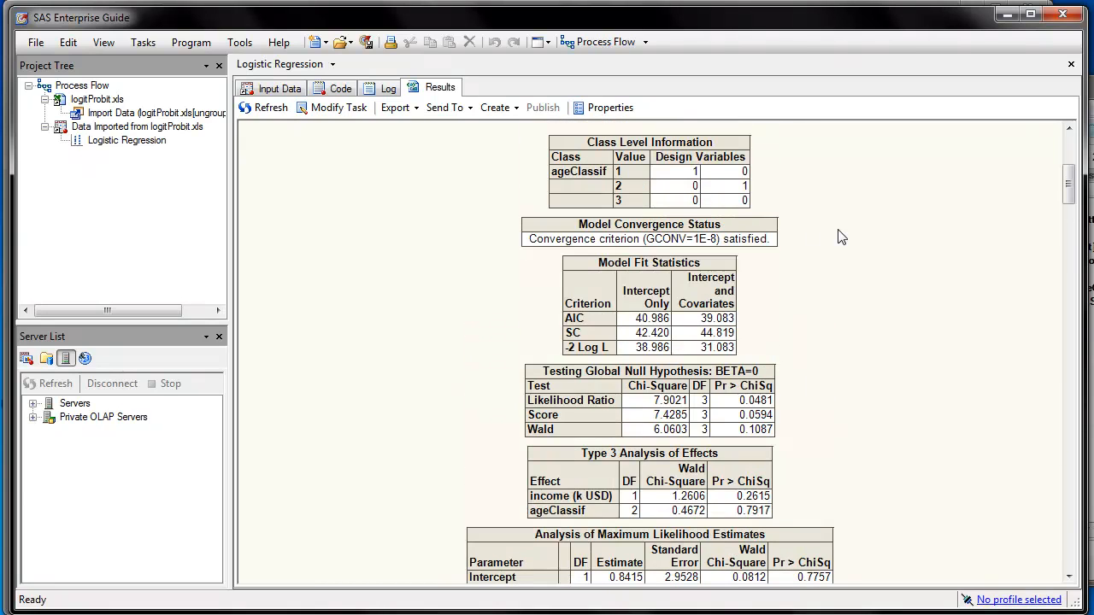
scroll(721, 224, up, 4)
scroll(799, 224, up, 3)
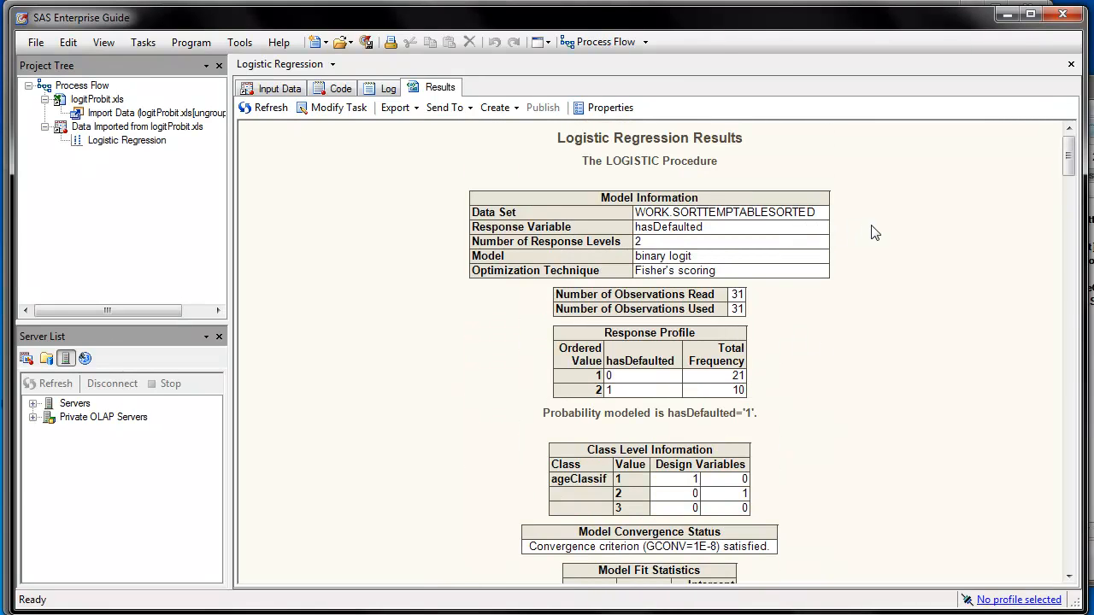
scroll(872, 232, down, 3)
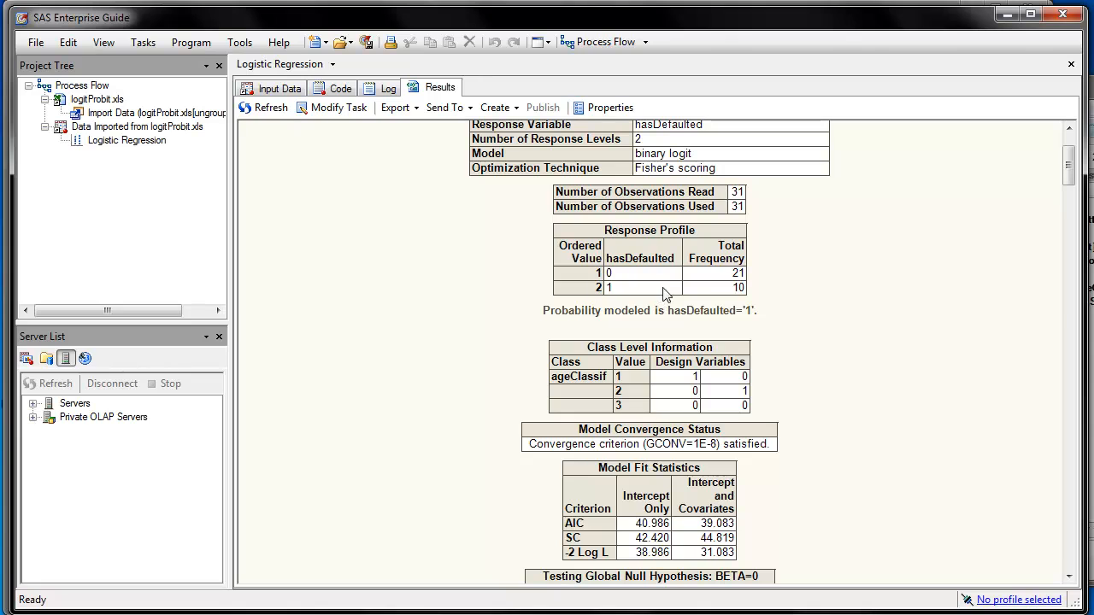
scroll(868, 267, down, 3)
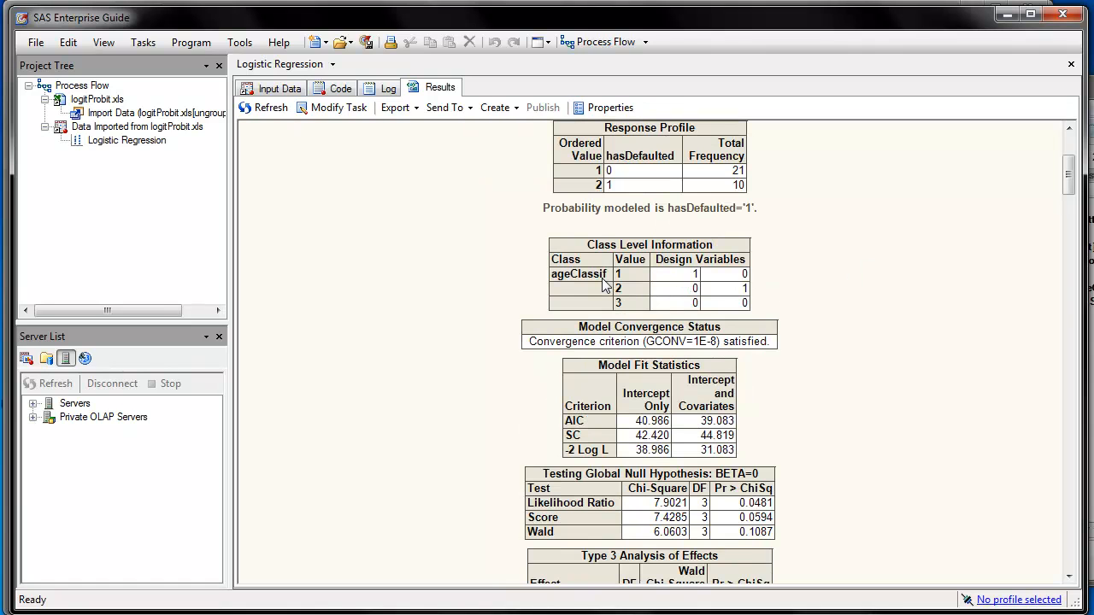
click(592, 275)
click(784, 275)
scroll(891, 305, down, 2)
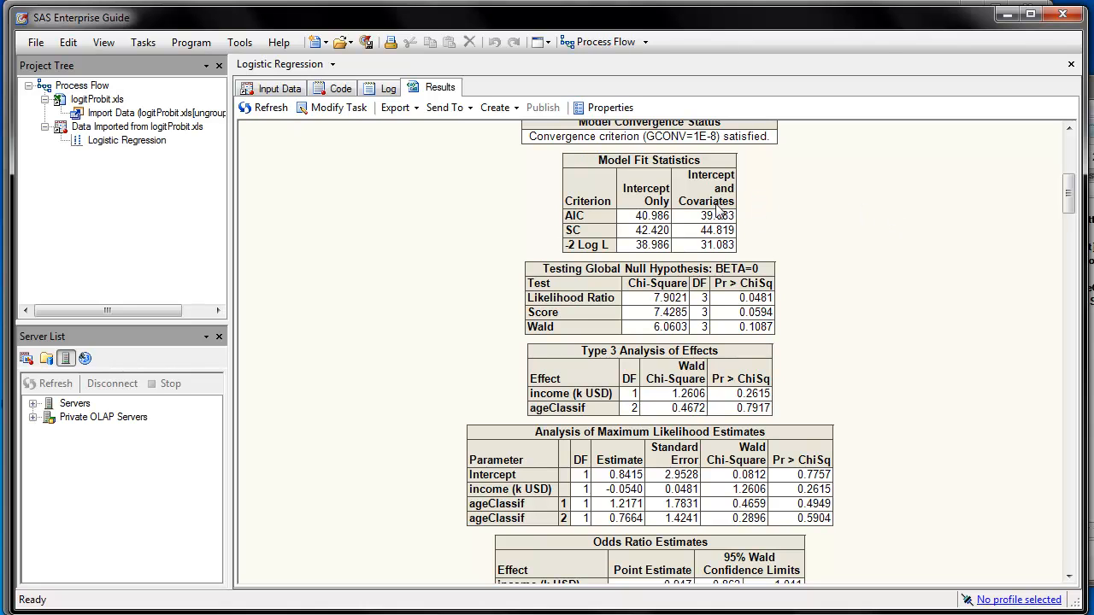
scroll(860, 253, down, 1)
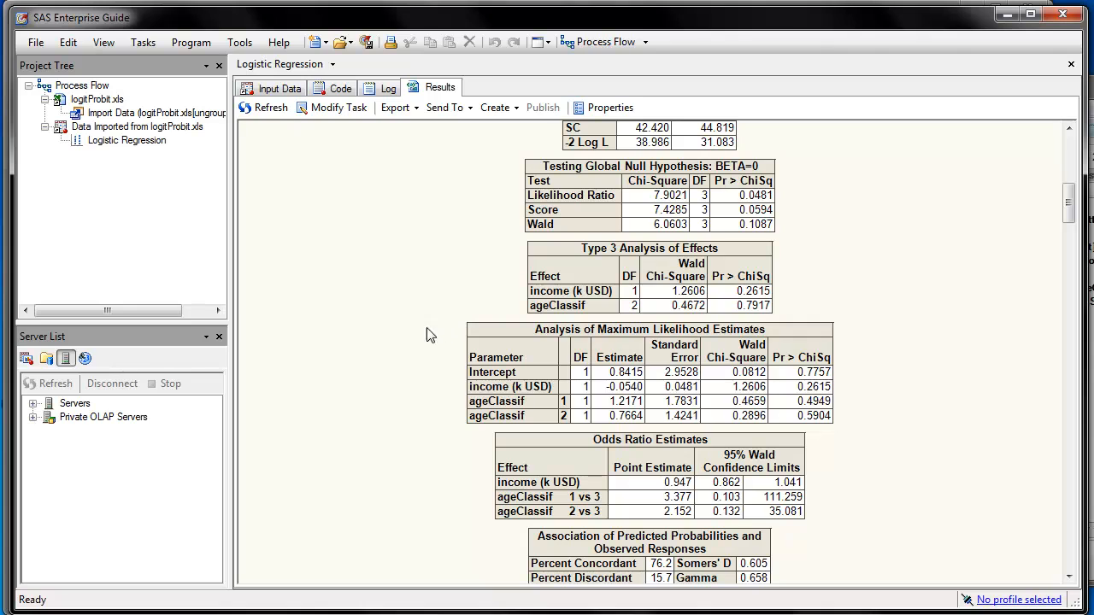
scroll(439, 318, down, 1)
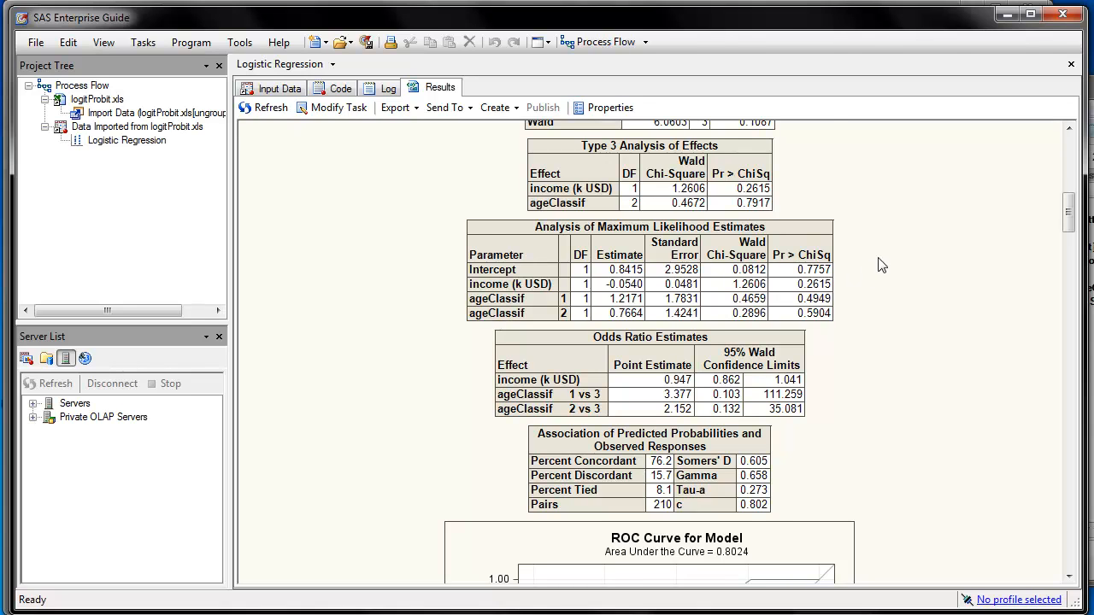
scroll(882, 264, down, 1)
scroll(846, 363, up, 2)
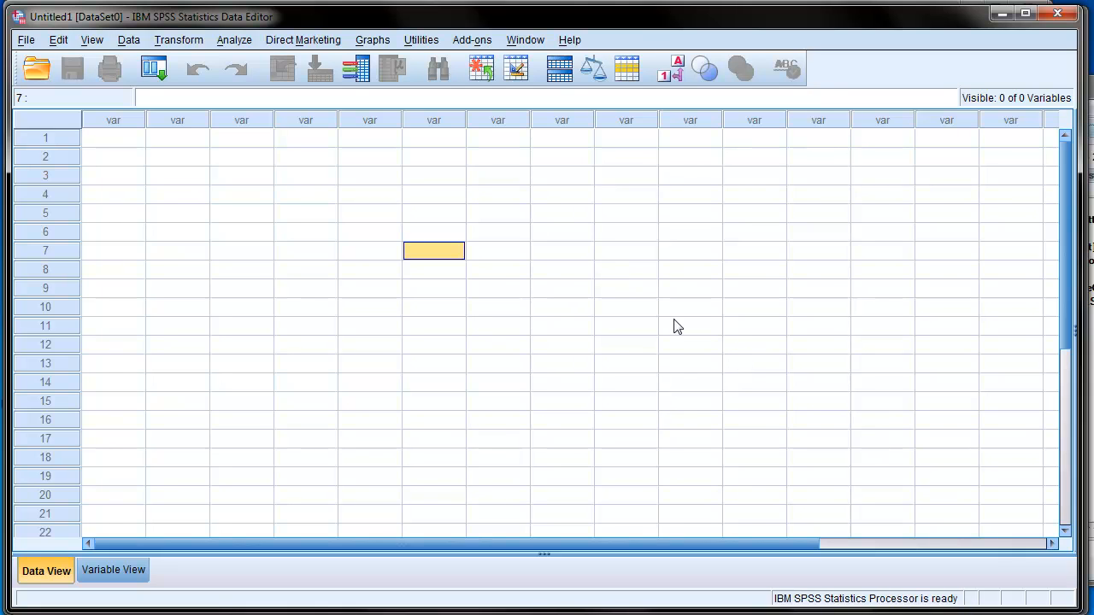
Switch to SPSS Statistics and try to open the Excel file logitProbit.xls from Local Disk (C:).
click(301, 292)
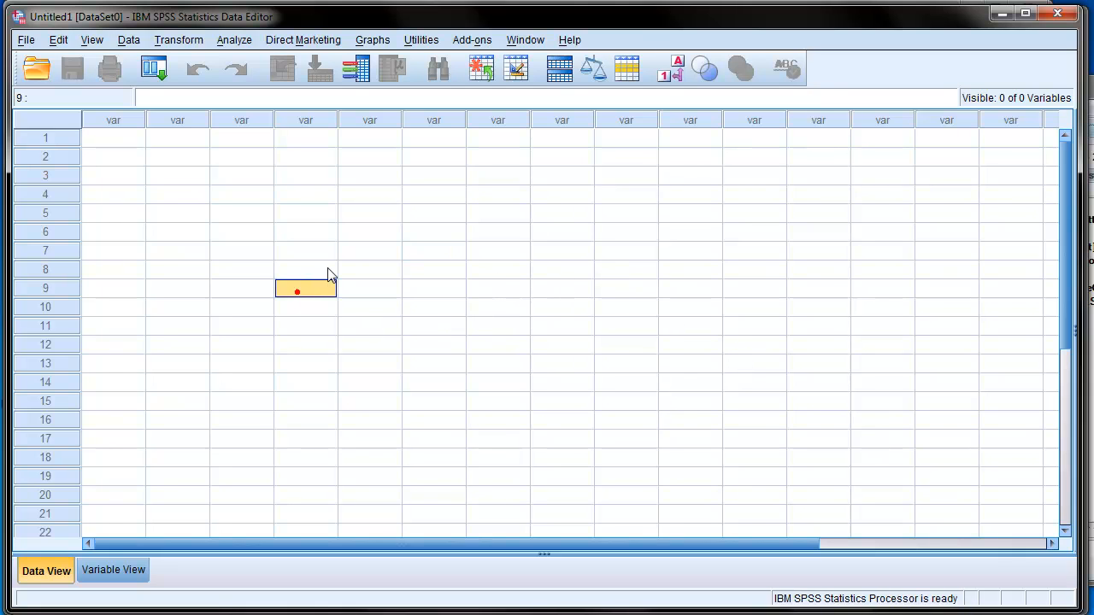
click(38, 71)
click(647, 454)
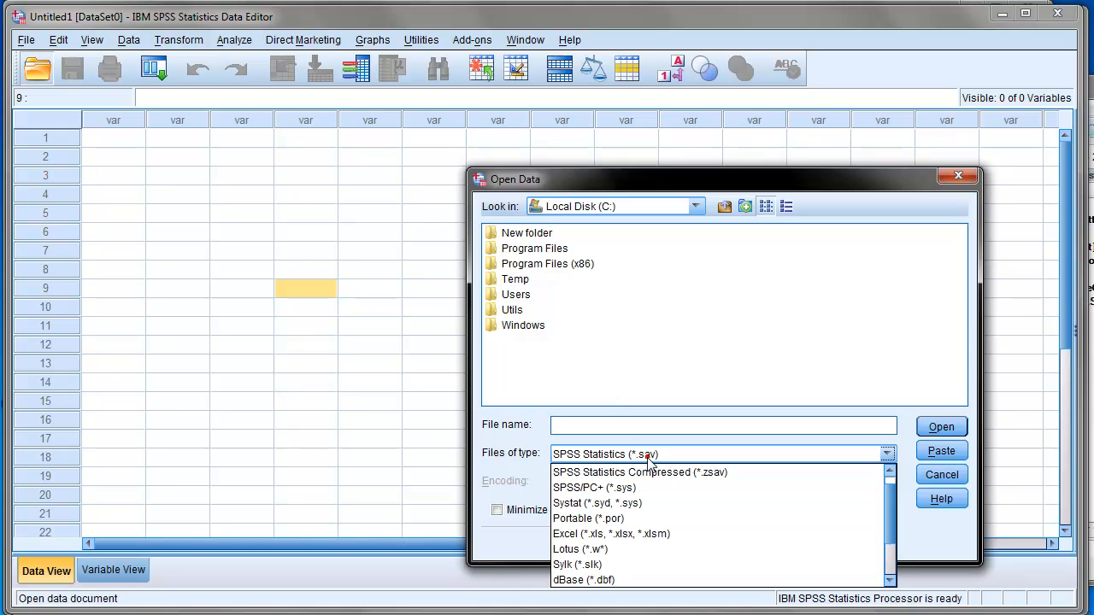
click(656, 534)
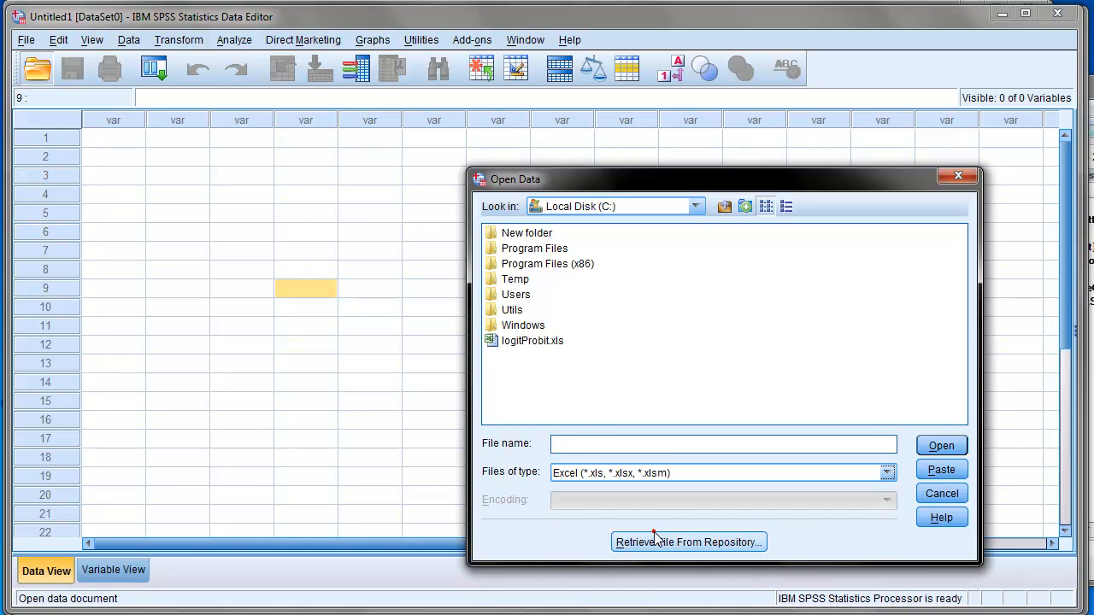
click(535, 337)
click(941, 445)
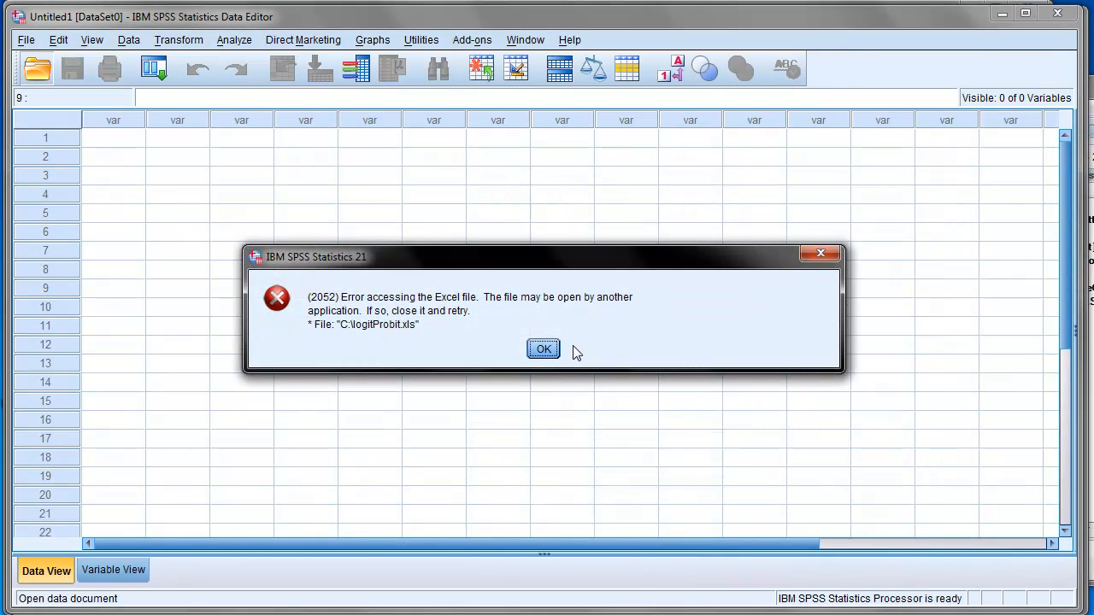
click(543, 350)
click(665, 304)
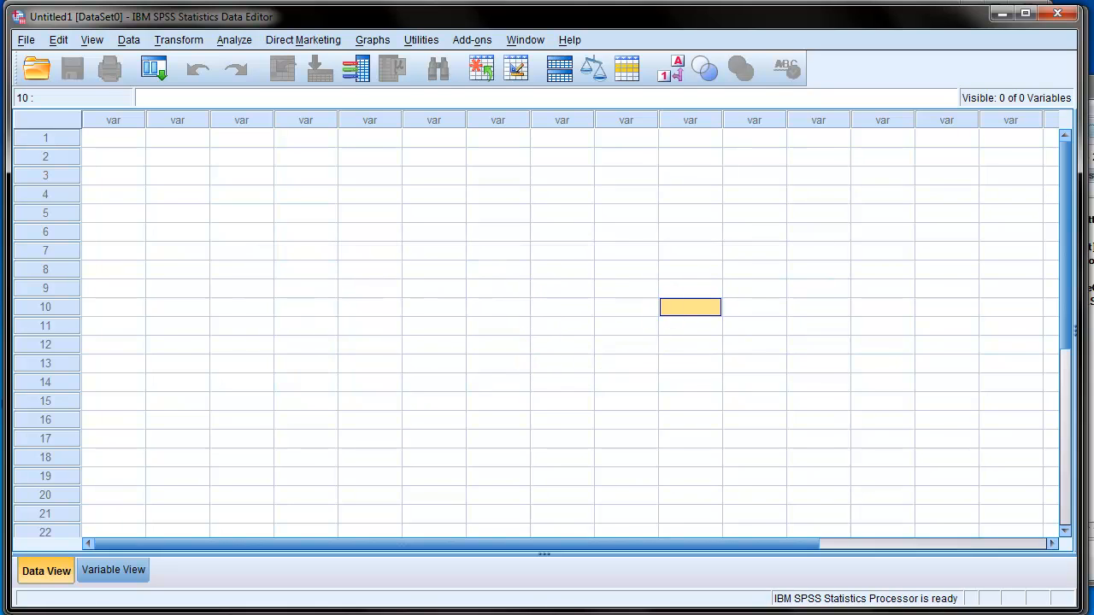
Switch to Excel, close the logitProbit workbook without saving its changes, and minimize Excel.
key(alt+Tab)
click(664, 360)
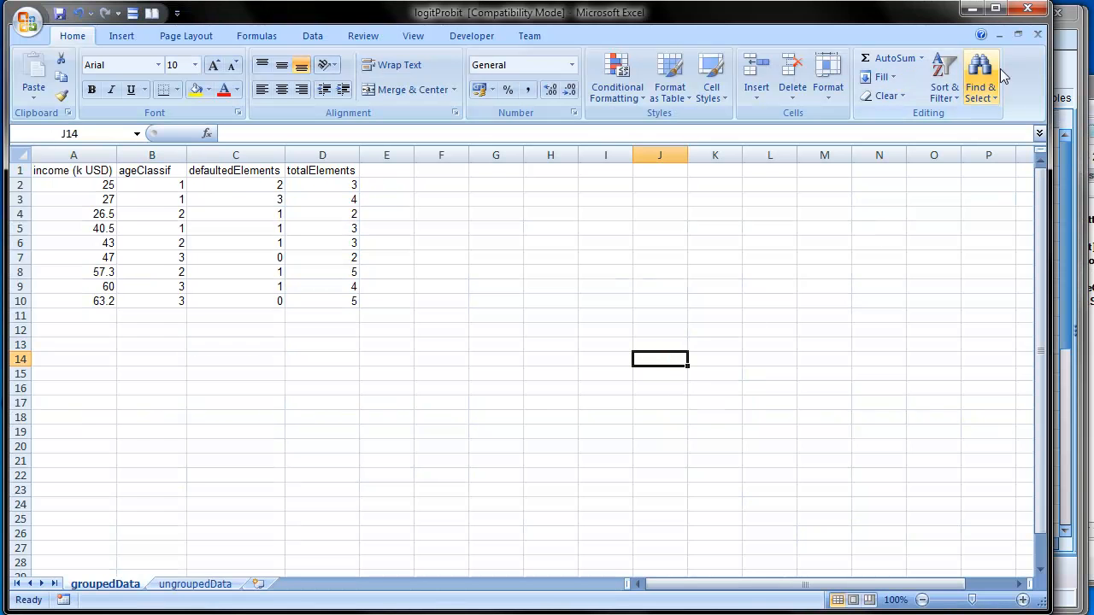
click(1038, 35)
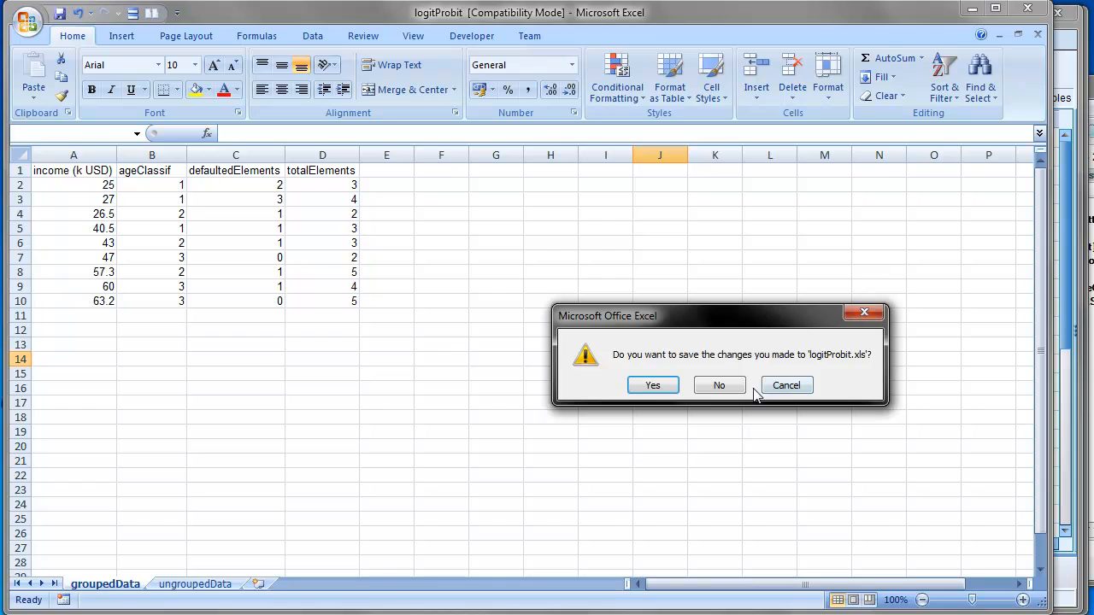
click(743, 388)
click(973, 9)
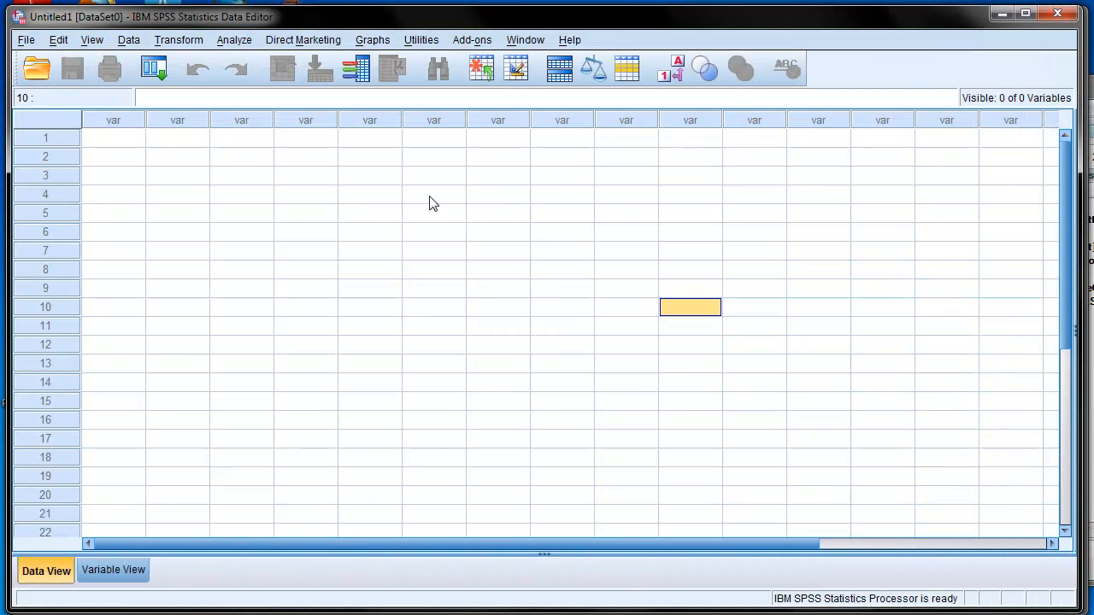
Open logitProbit.xls in SPSS Statistics, reading the ungroupedData worksheet with variable names from the first row.
click(309, 195)
click(38, 70)
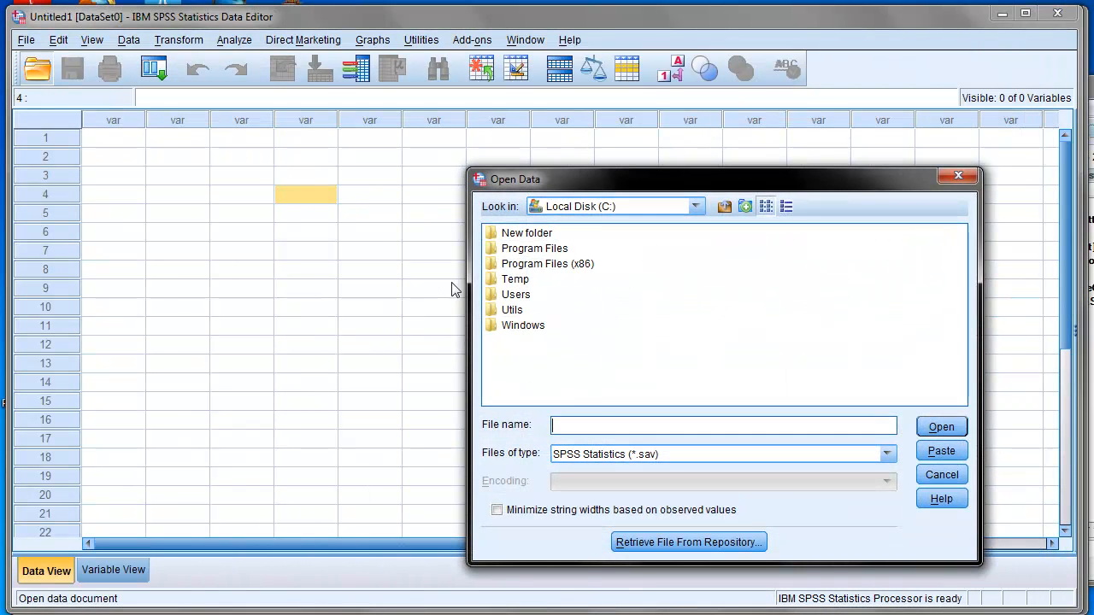
click(624, 452)
click(633, 532)
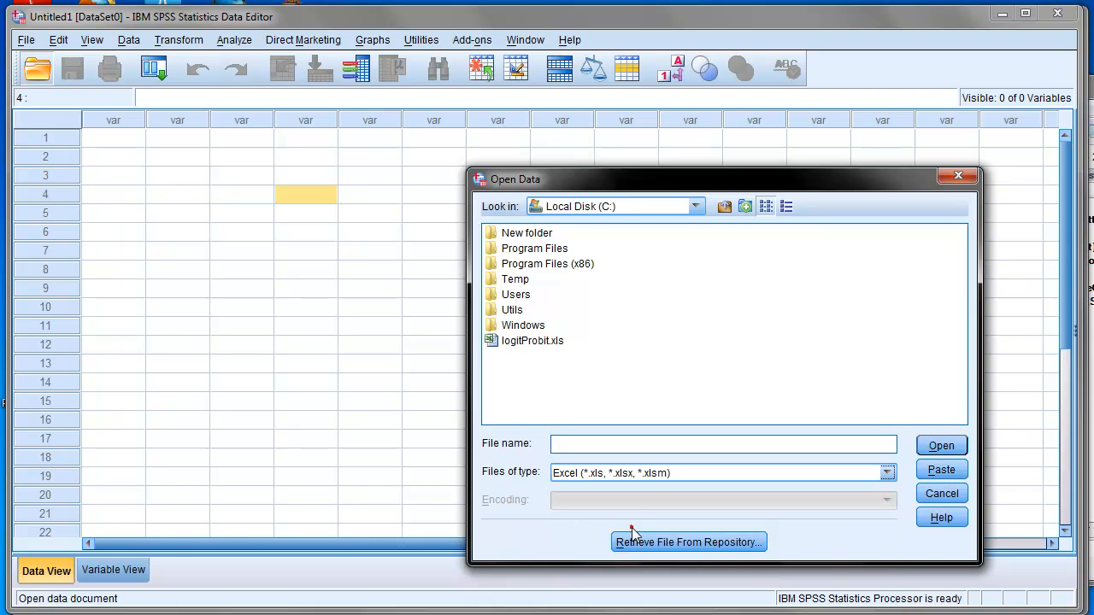
click(550, 341)
click(941, 445)
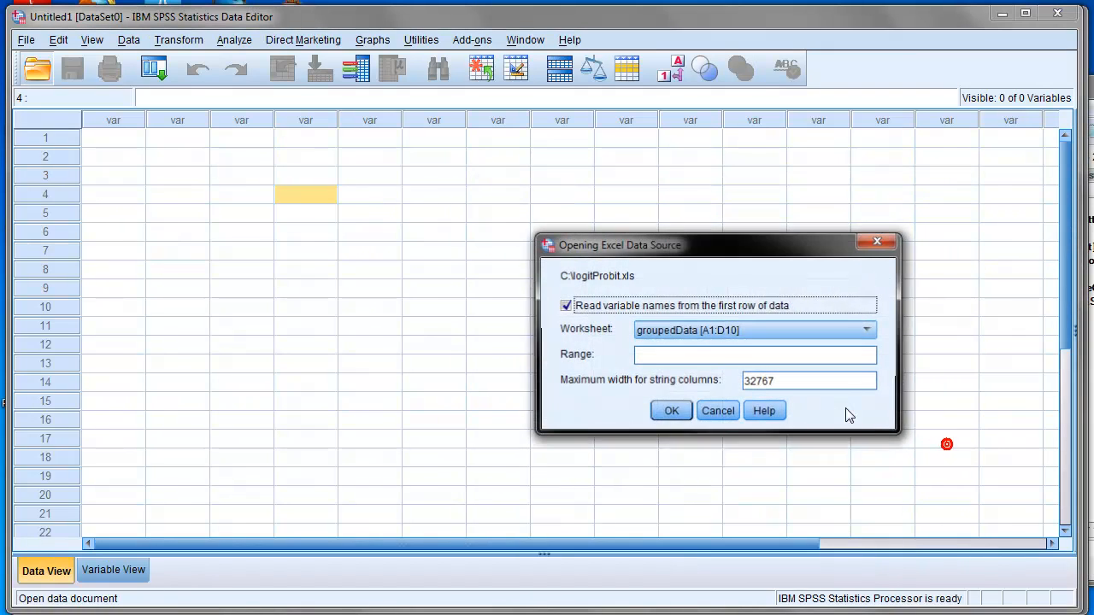
click(722, 334)
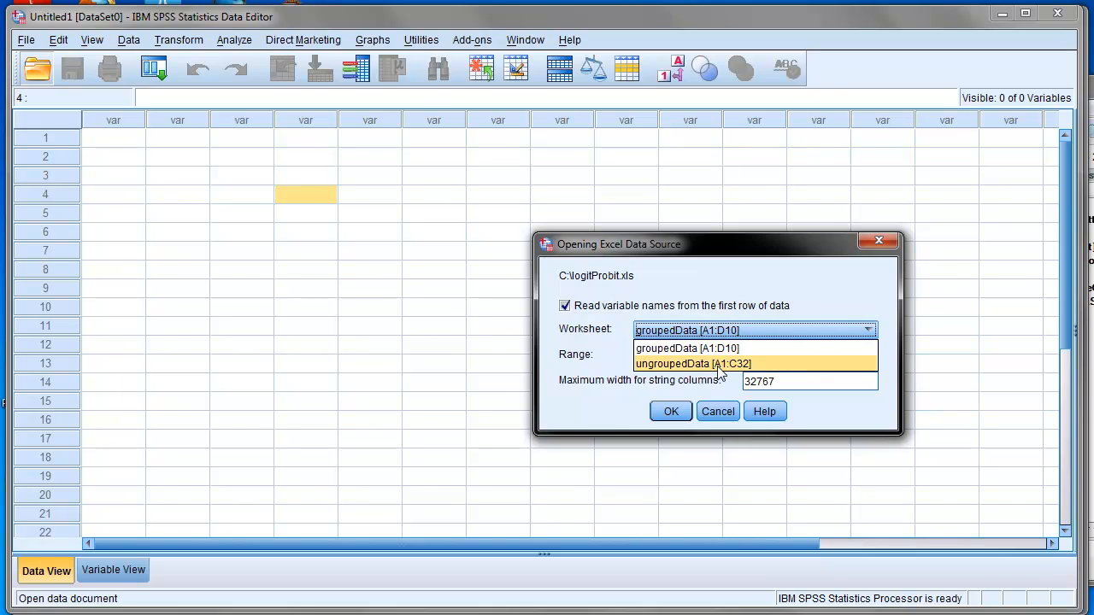
click(718, 364)
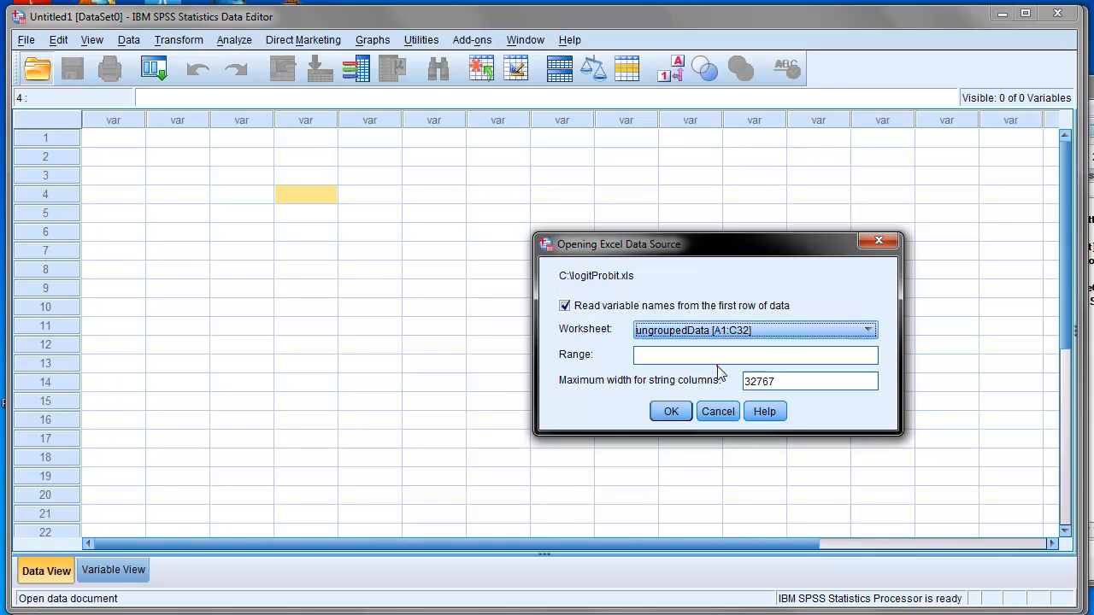
click(671, 412)
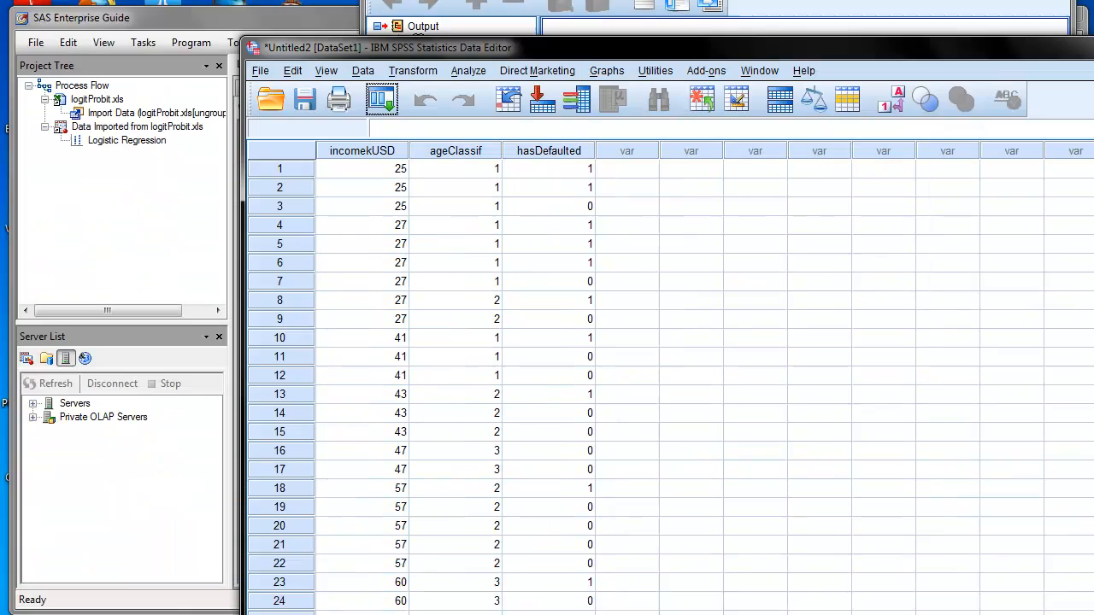
Bring the new data window fully into view and examine the imported incomekUSD, ageClassif and hasDefaulted values.
drag(750, 56, 528, 60)
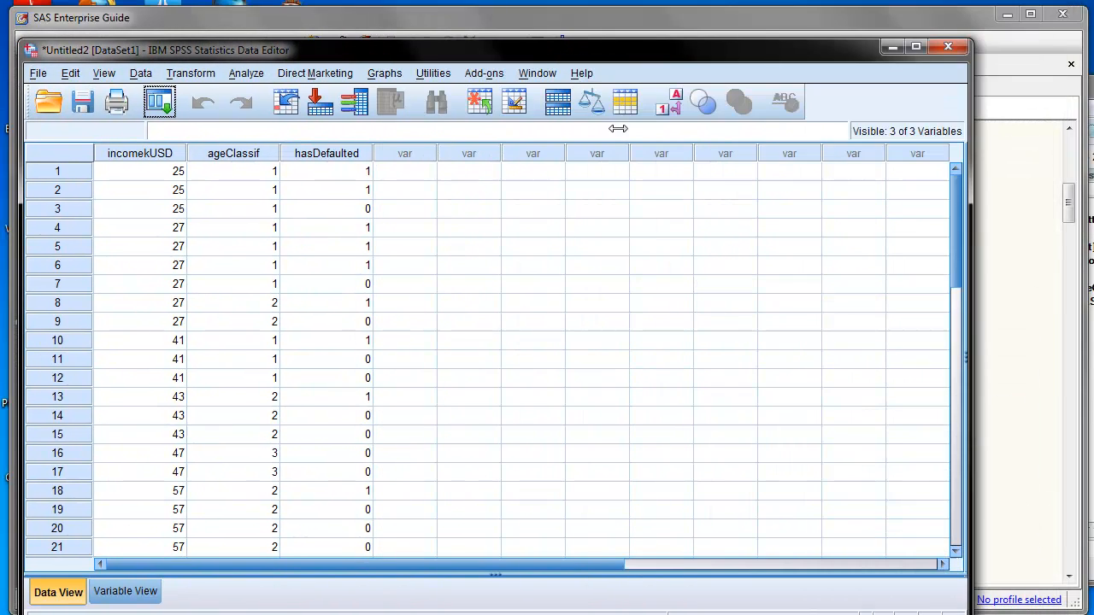
click(422, 266)
click(176, 208)
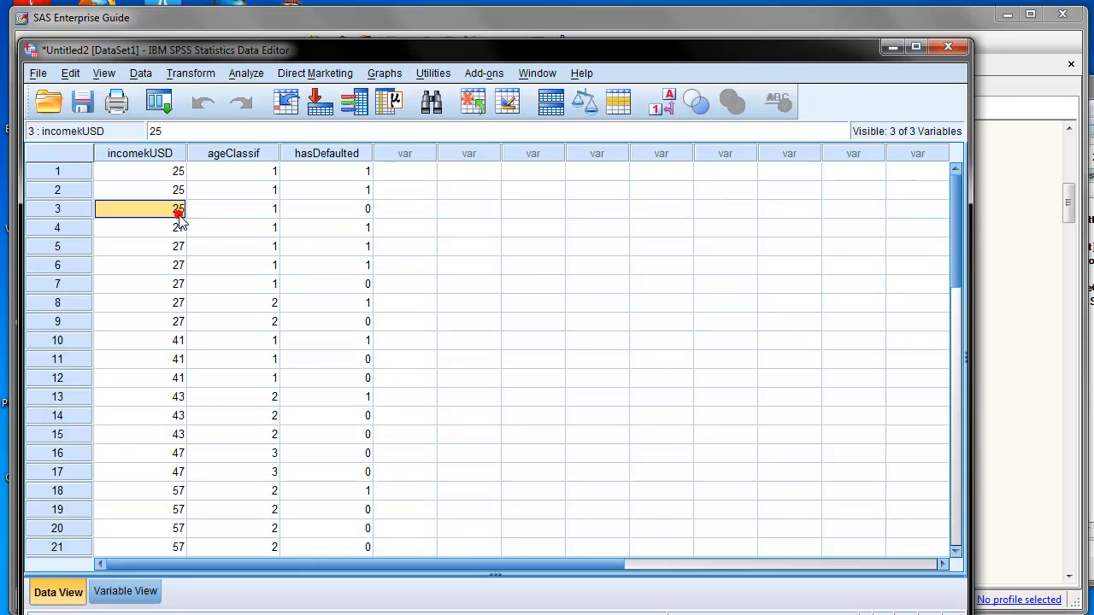
click(167, 283)
click(166, 359)
click(175, 228)
click(172, 172)
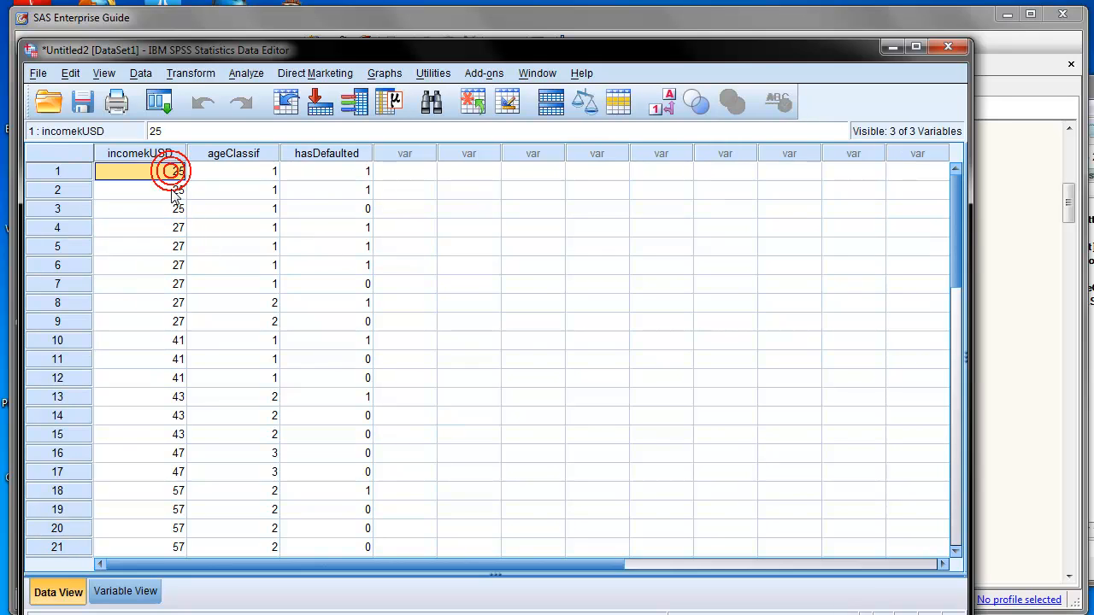
click(482, 247)
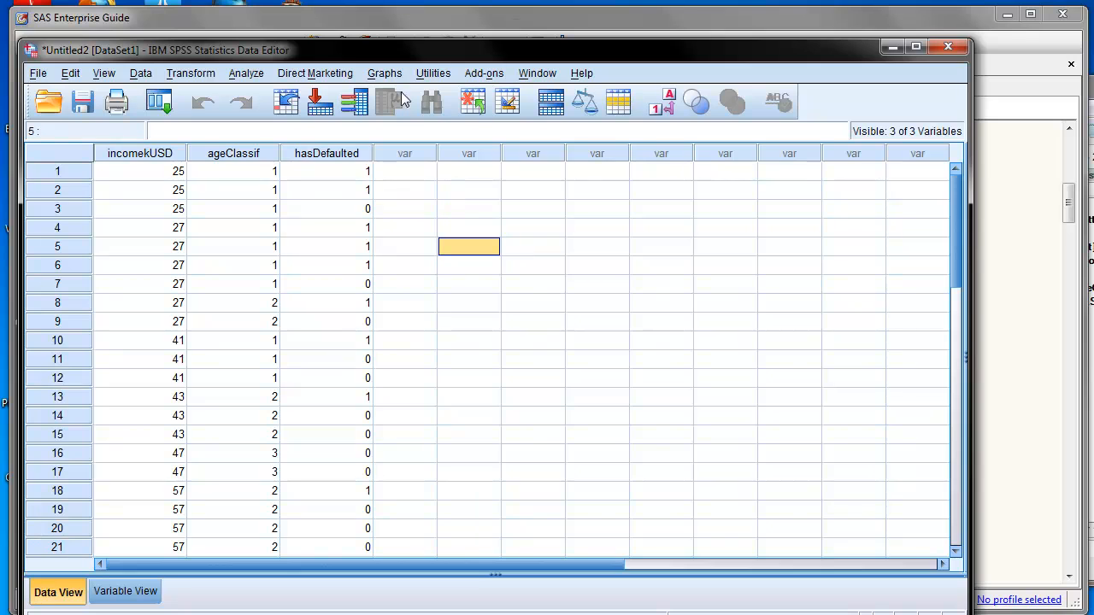
Set up a binary logistic regression with incomekUSD and ageClassif as covariates and hasDefaulted as the dependent variable.
drag(440, 54, 428, 28)
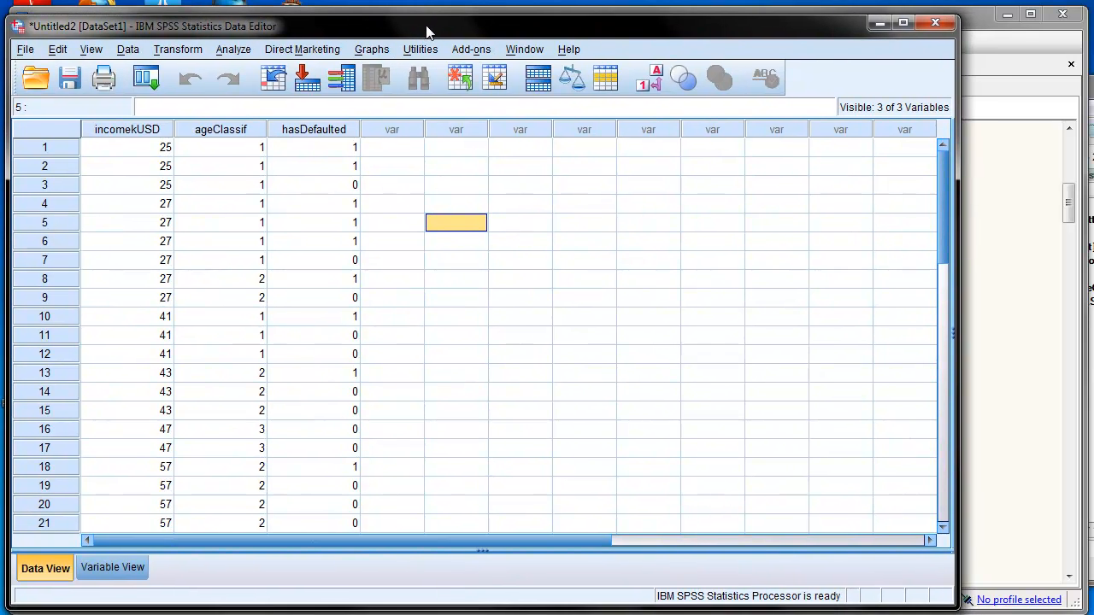
click(233, 50)
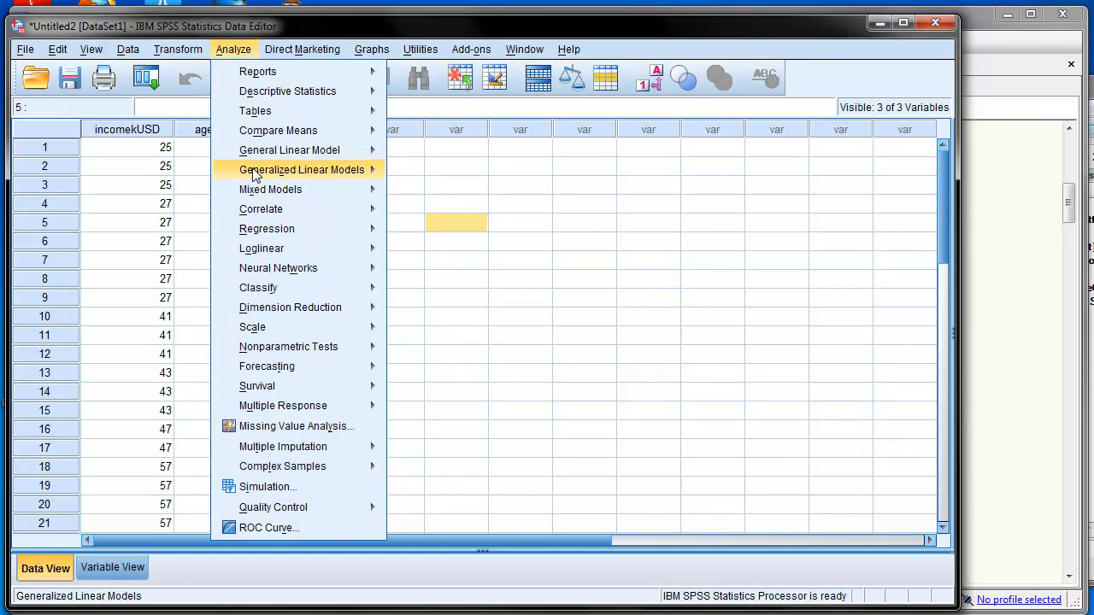
mouse_move(252, 235)
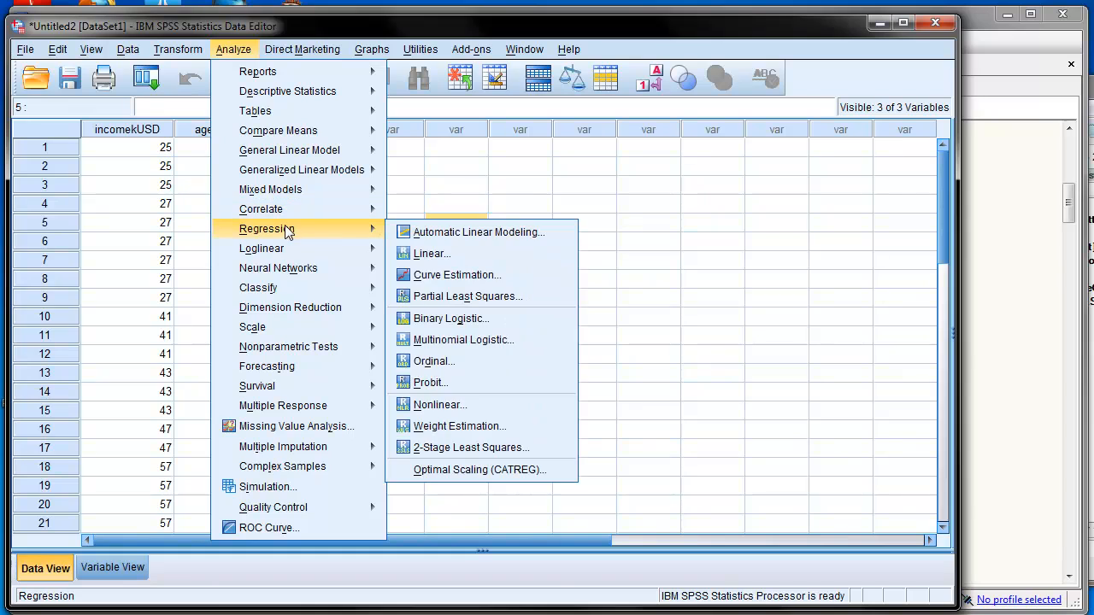
click(438, 322)
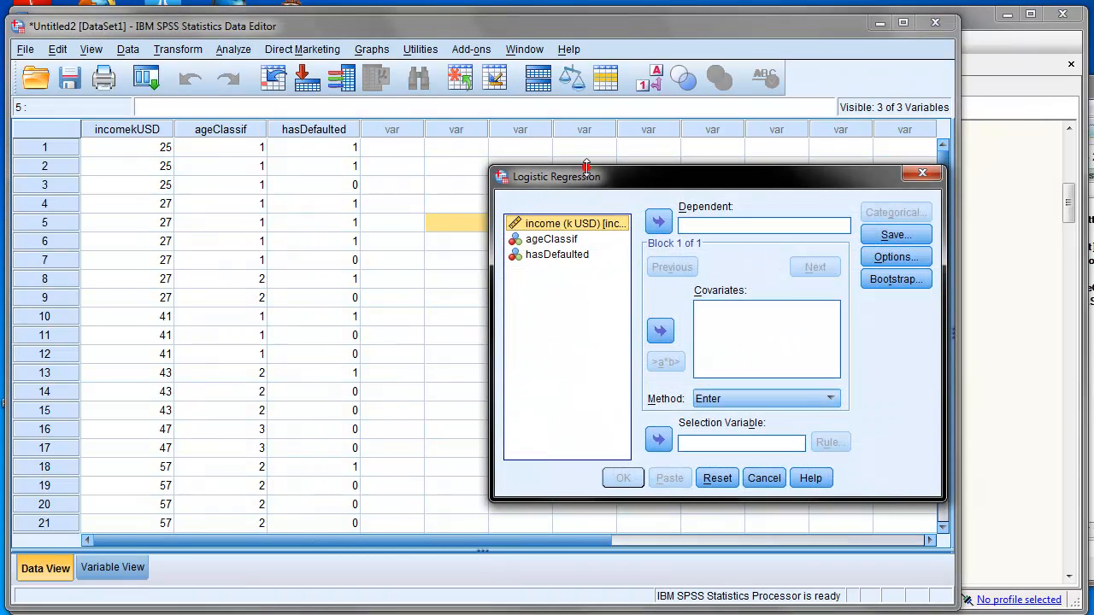
drag(636, 181, 373, 183)
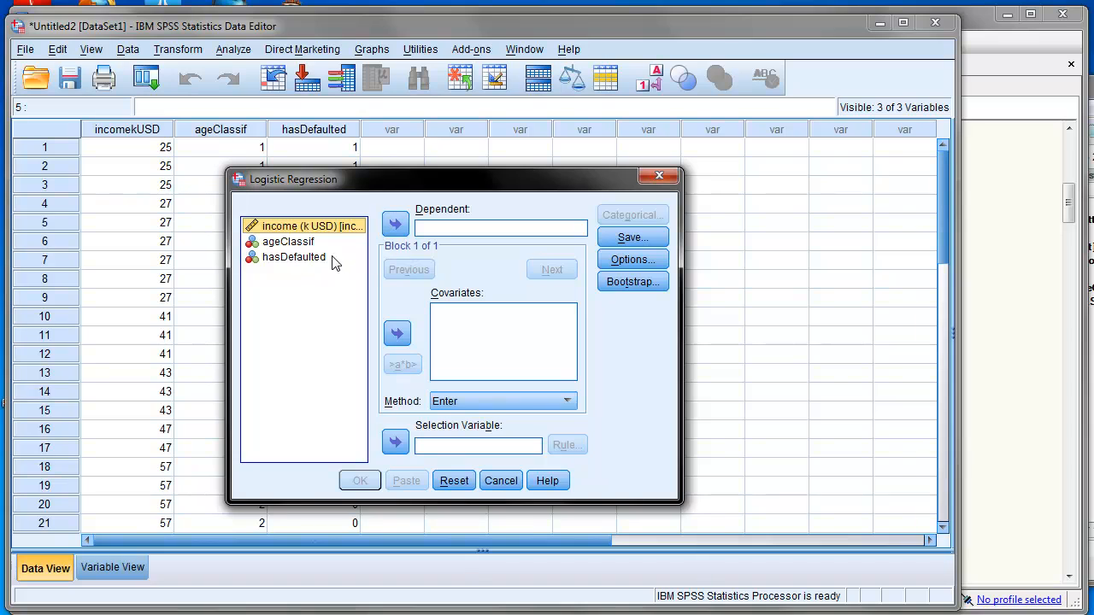
drag(680, 504, 804, 511)
drag(414, 186, 318, 171)
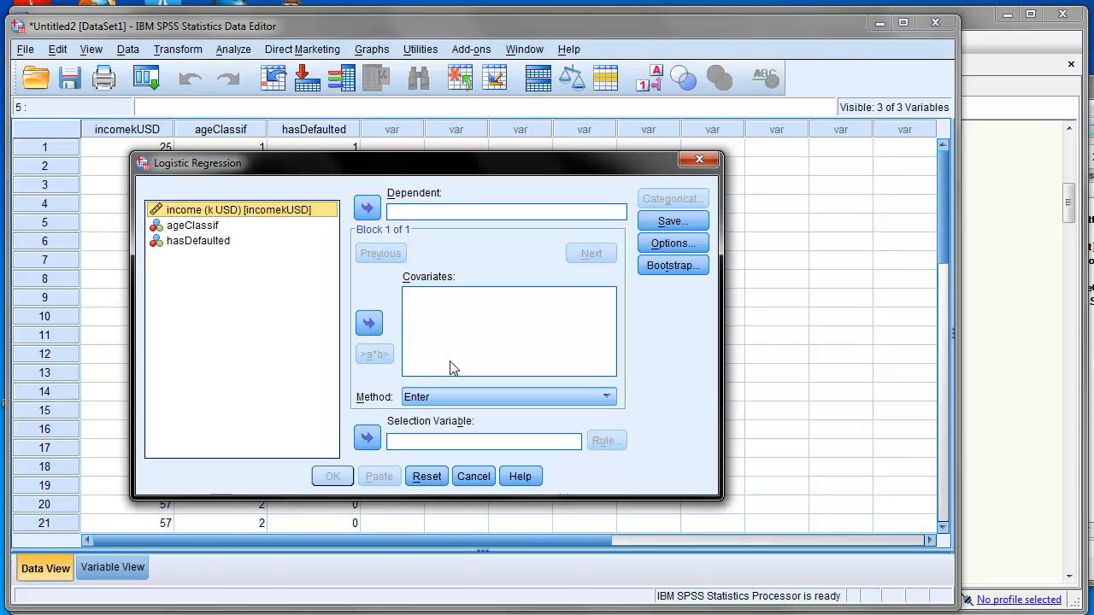
click(190, 227)
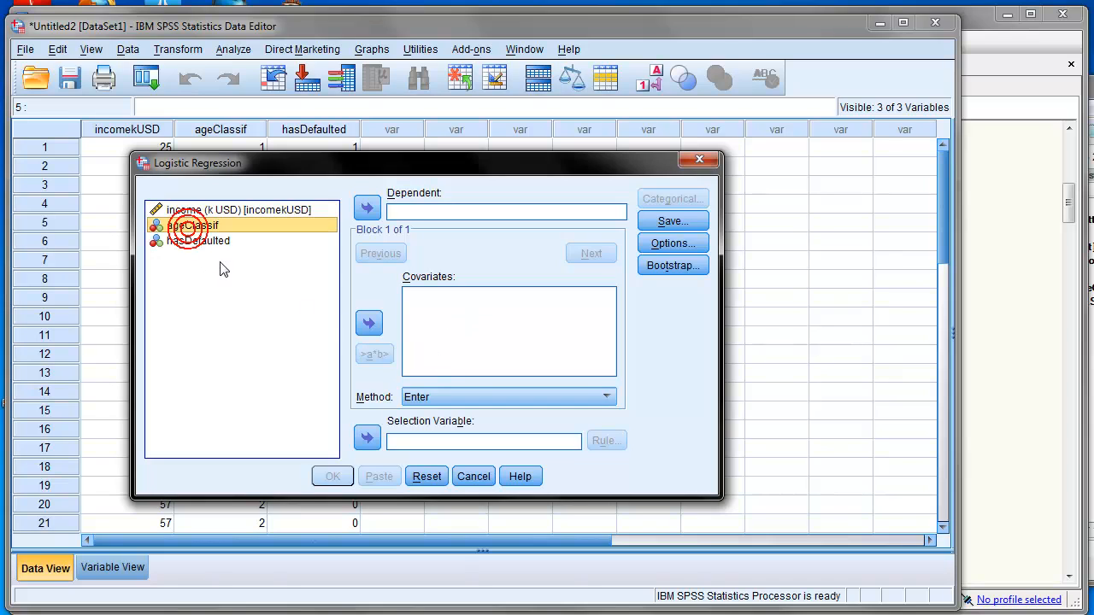
shift+click(236, 212)
click(368, 322)
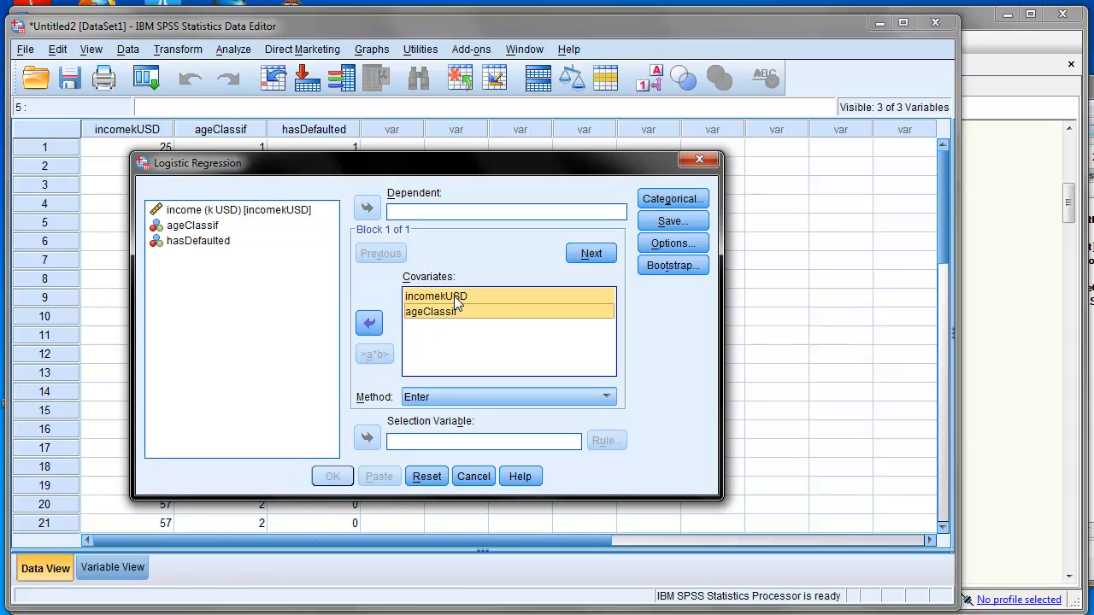
click(256, 280)
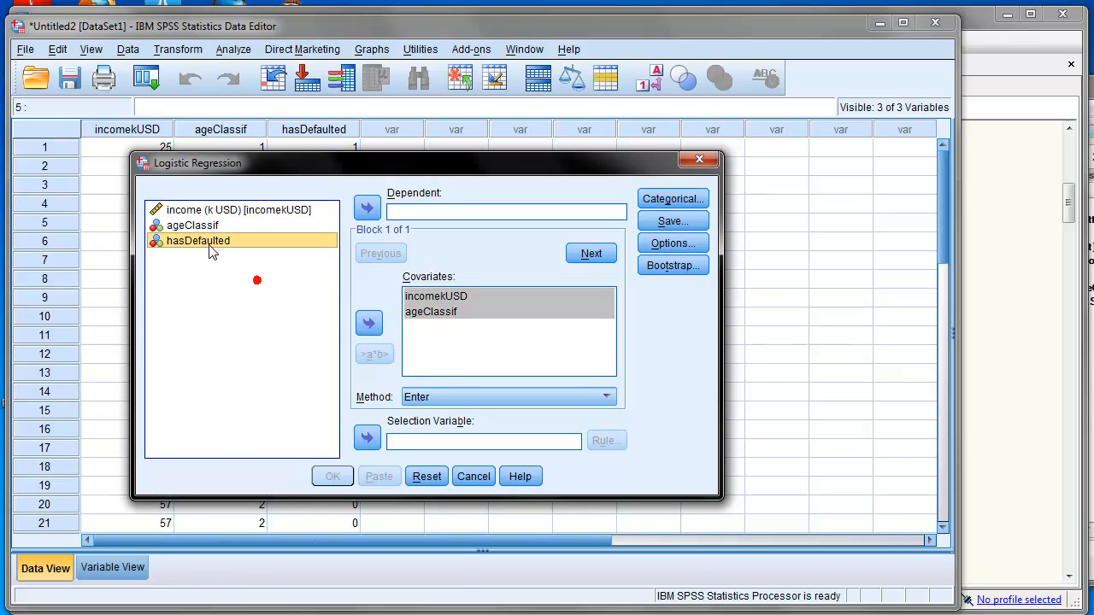
click(367, 211)
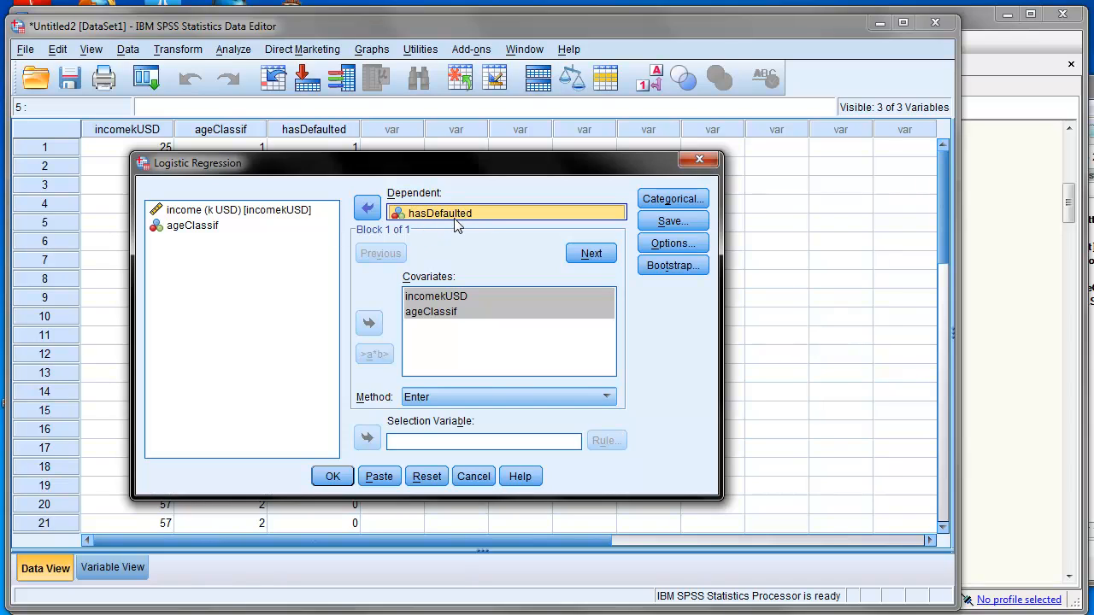
Define ageClassif as a categorical covariate with Indicator contrast and the last category as reference.
click(446, 338)
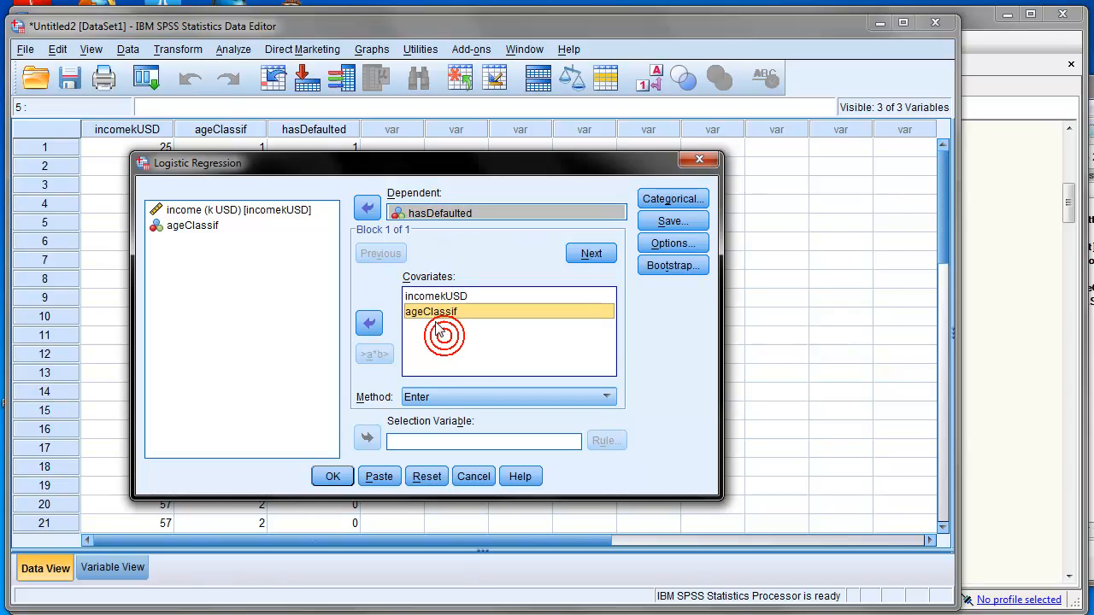
click(445, 297)
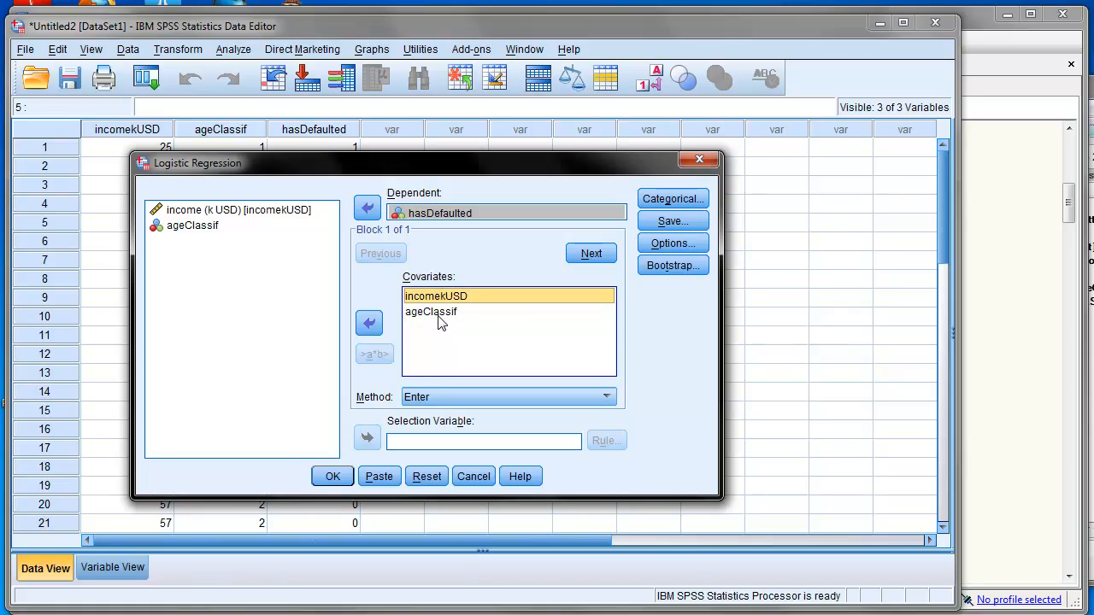
click(440, 312)
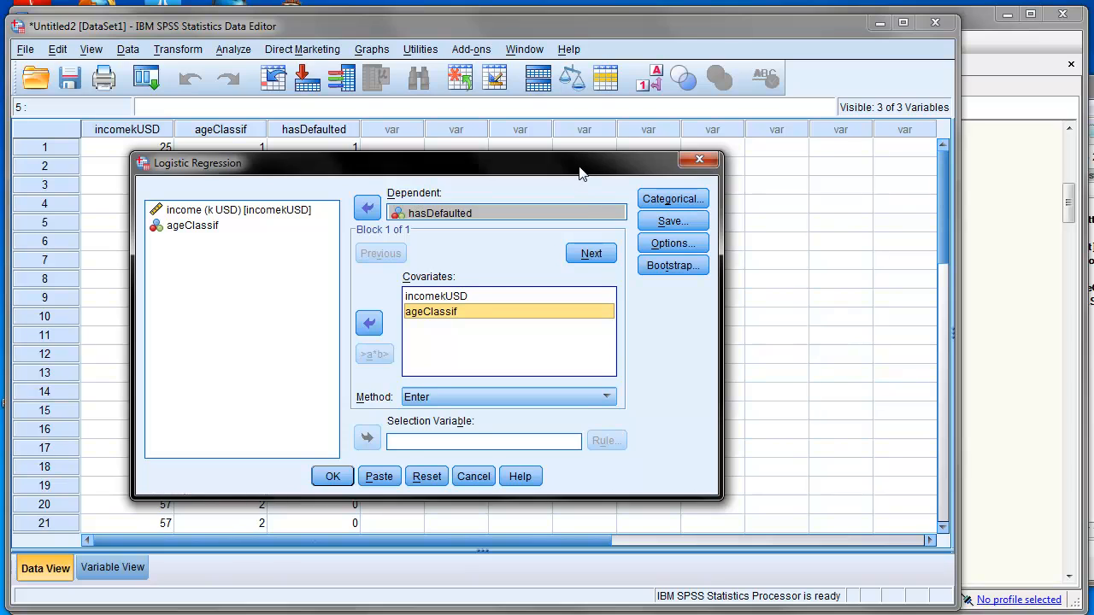
drag(579, 165, 553, 150)
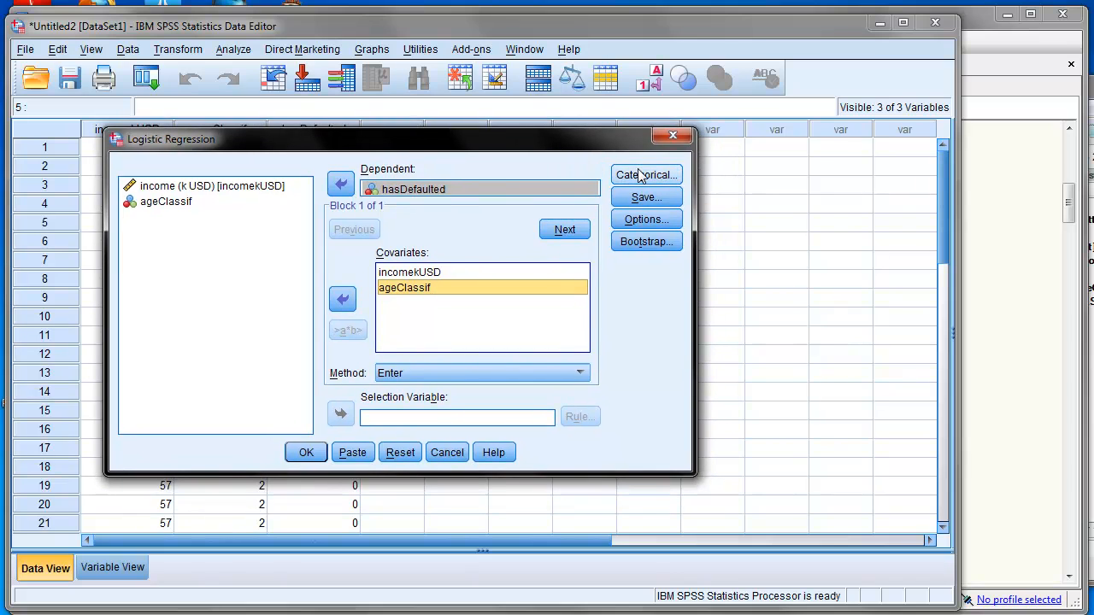
click(665, 175)
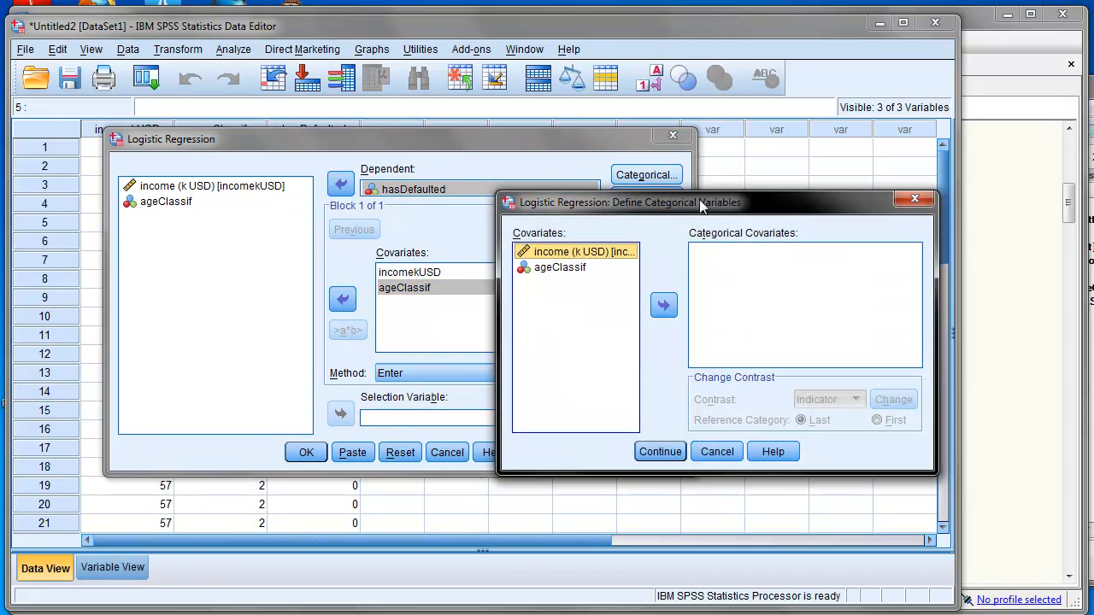
drag(700, 205, 398, 200)
click(263, 267)
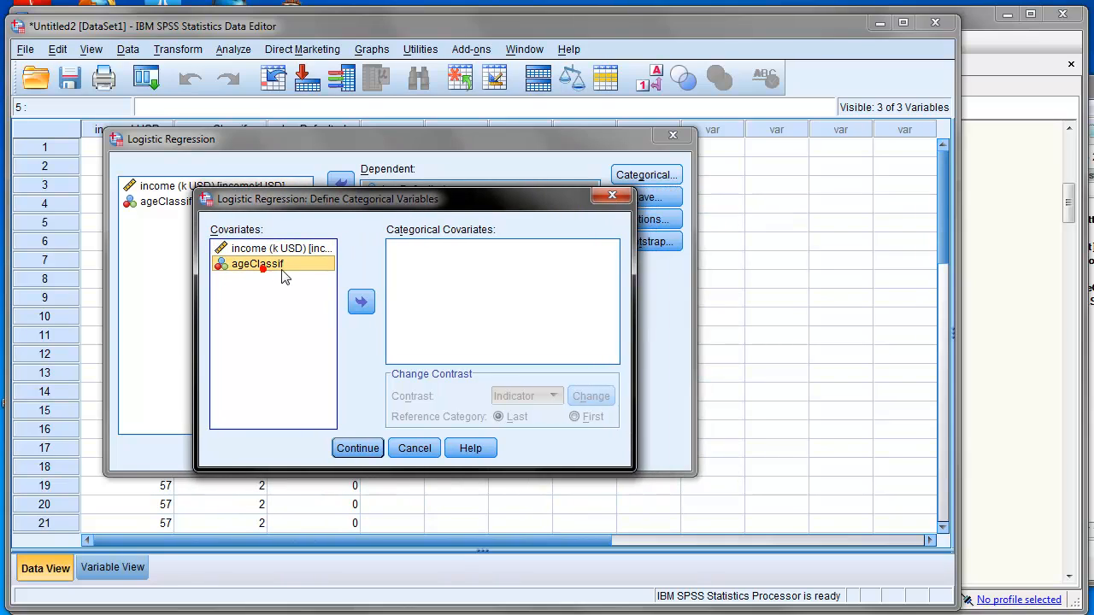
click(360, 301)
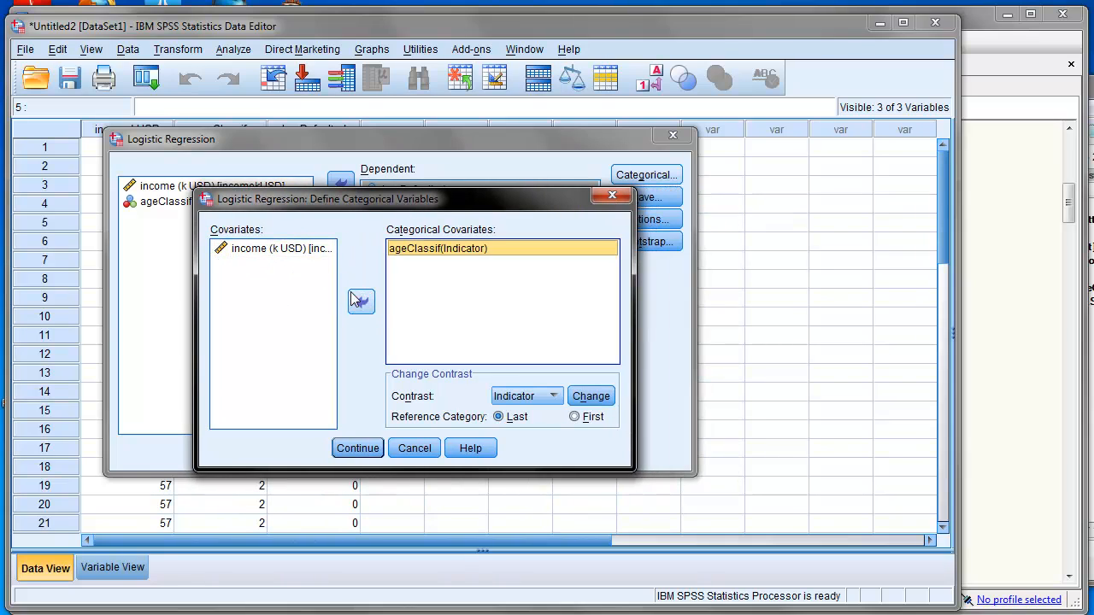
click(360, 301)
drag(273, 270, 438, 266)
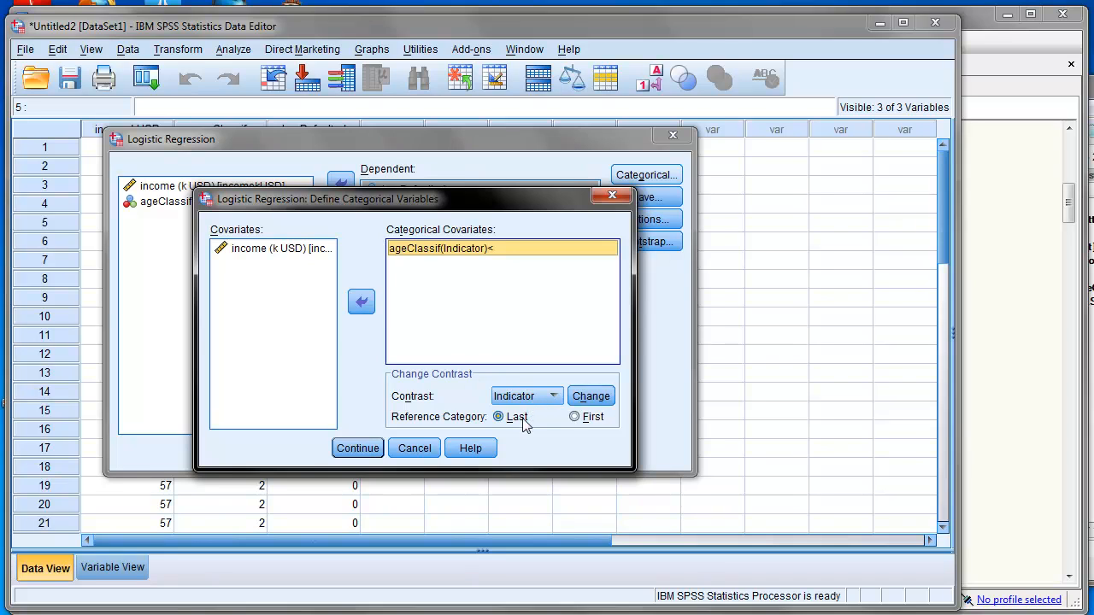
click(359, 447)
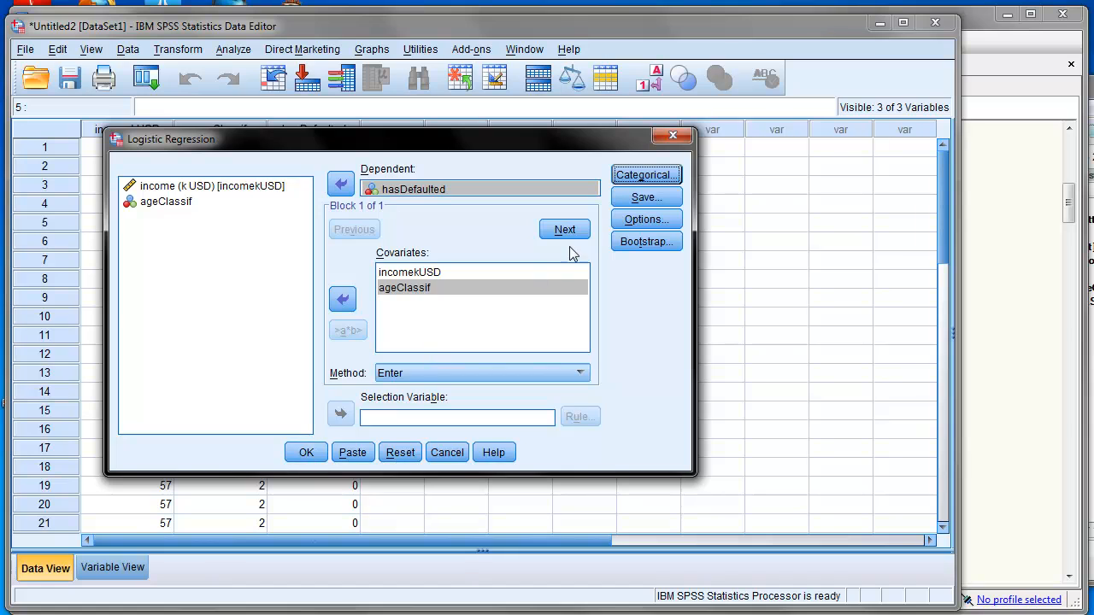
click(634, 220)
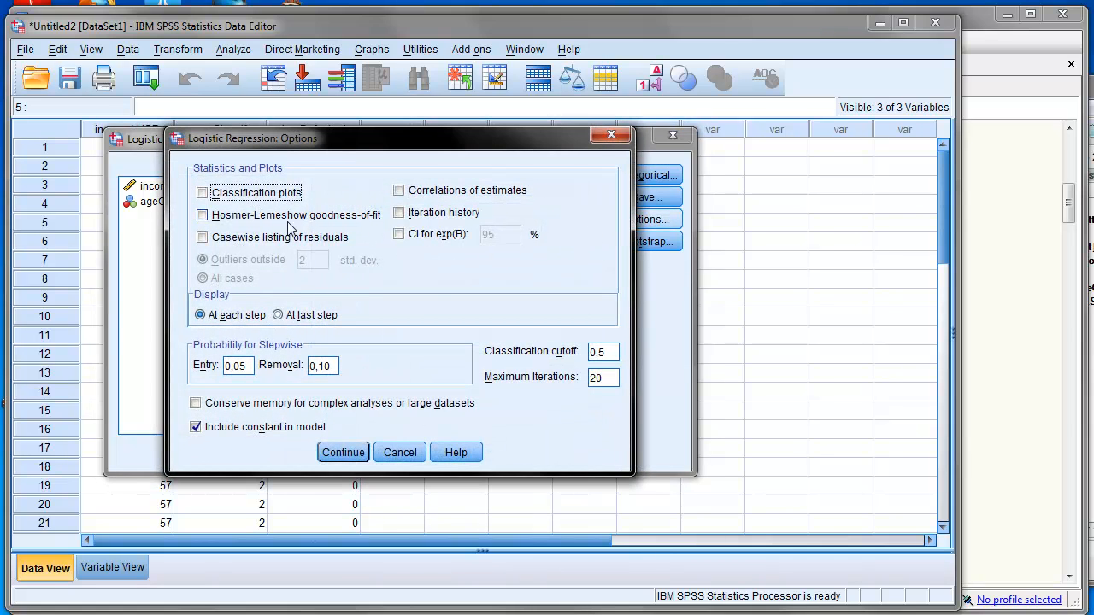
click(203, 215)
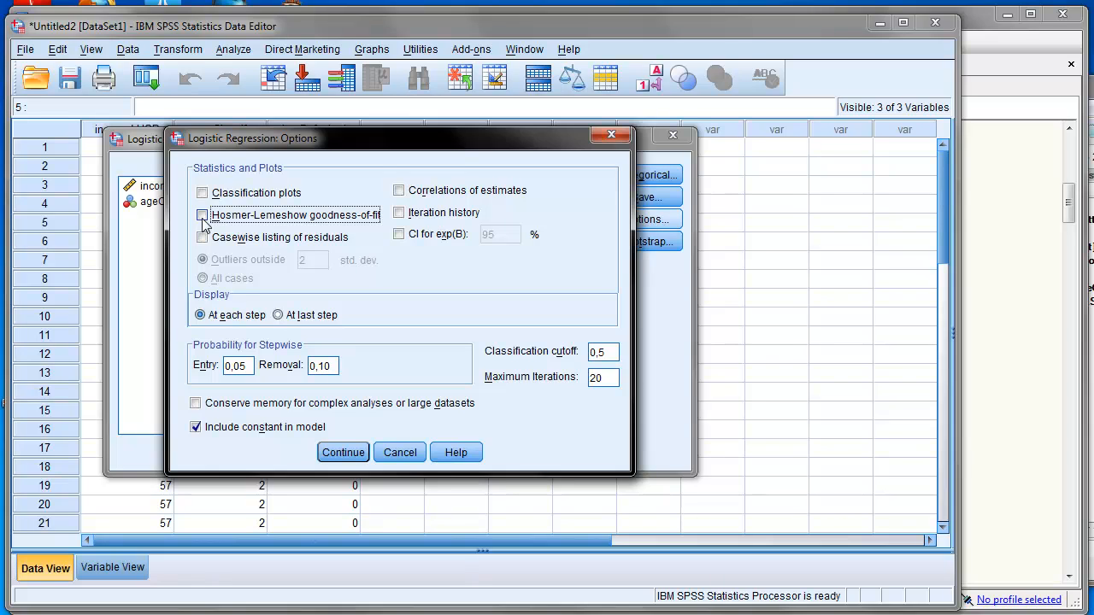
click(402, 452)
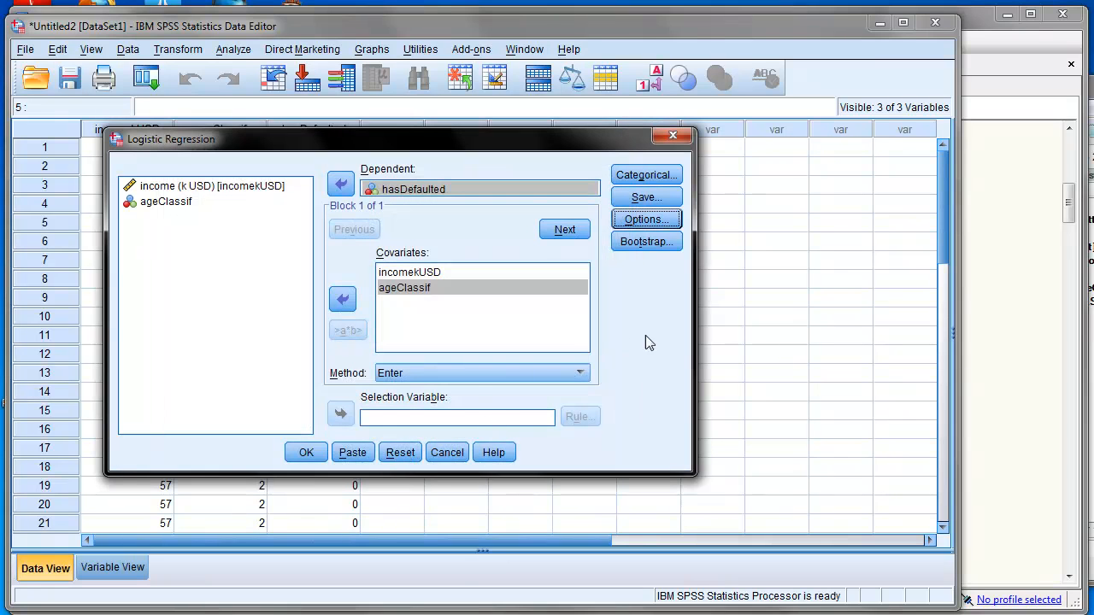
Run the logistic regression, then reposition and enlarge the output viewer window to show its tables.
click(306, 453)
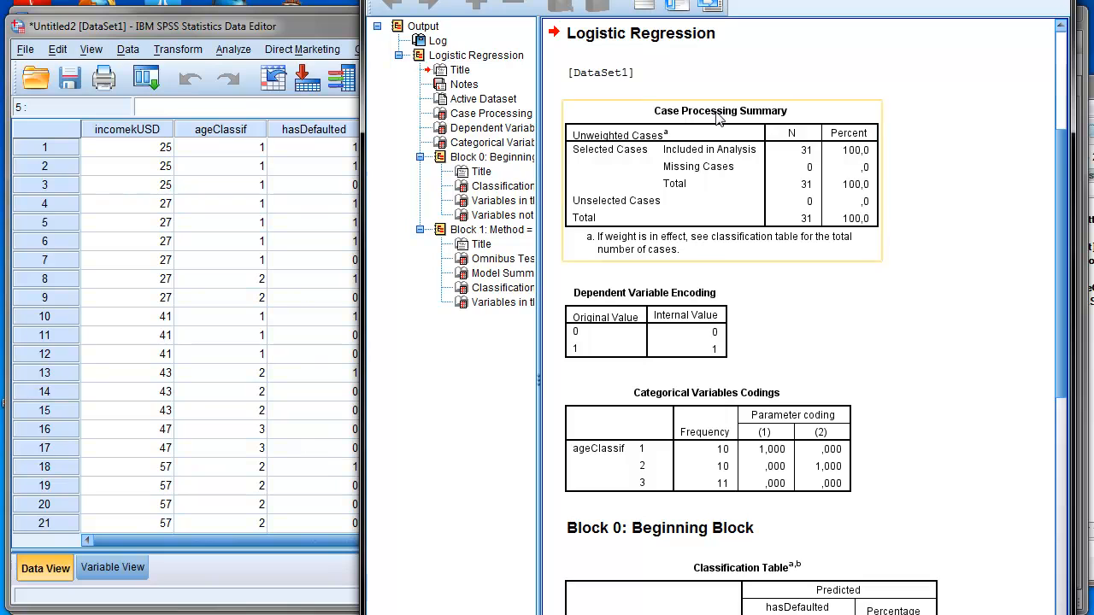
drag(718, 2, 502, 2)
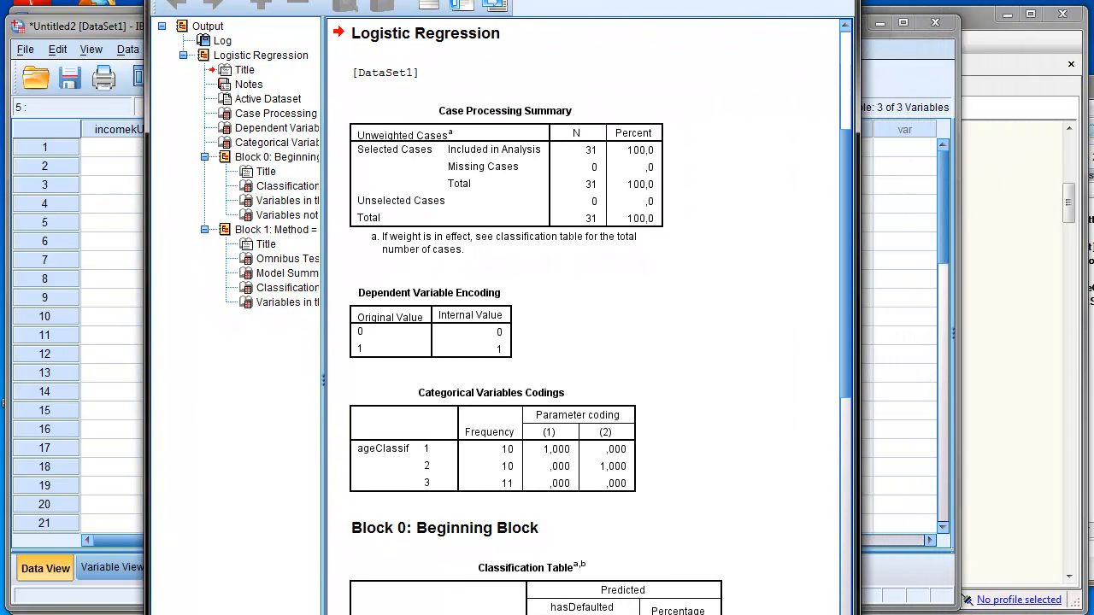
drag(858, 614, 895, 583)
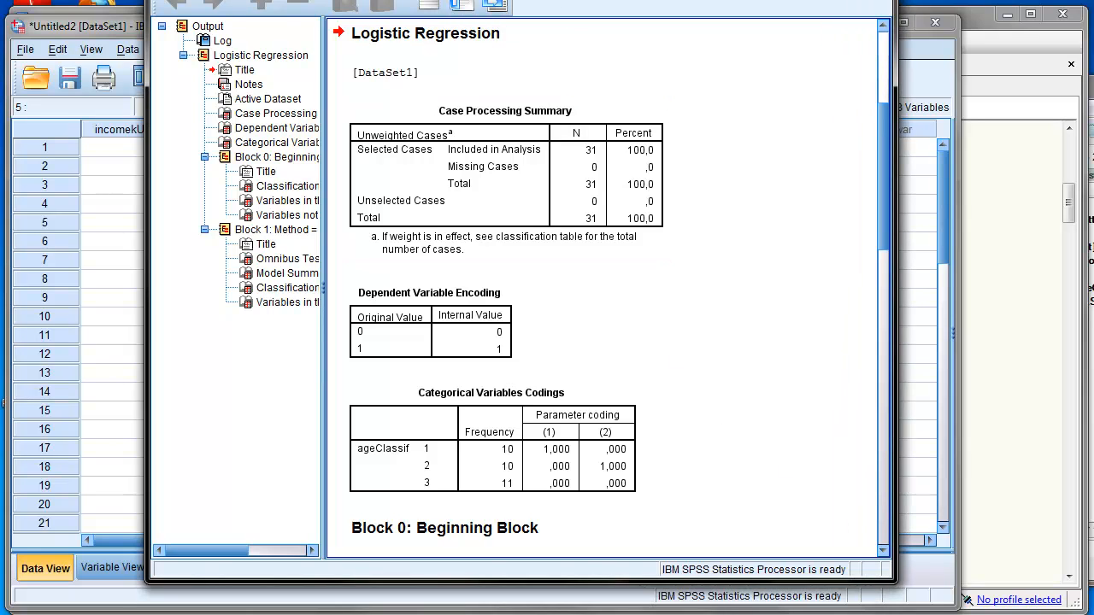
drag(568, 0, 433, 32)
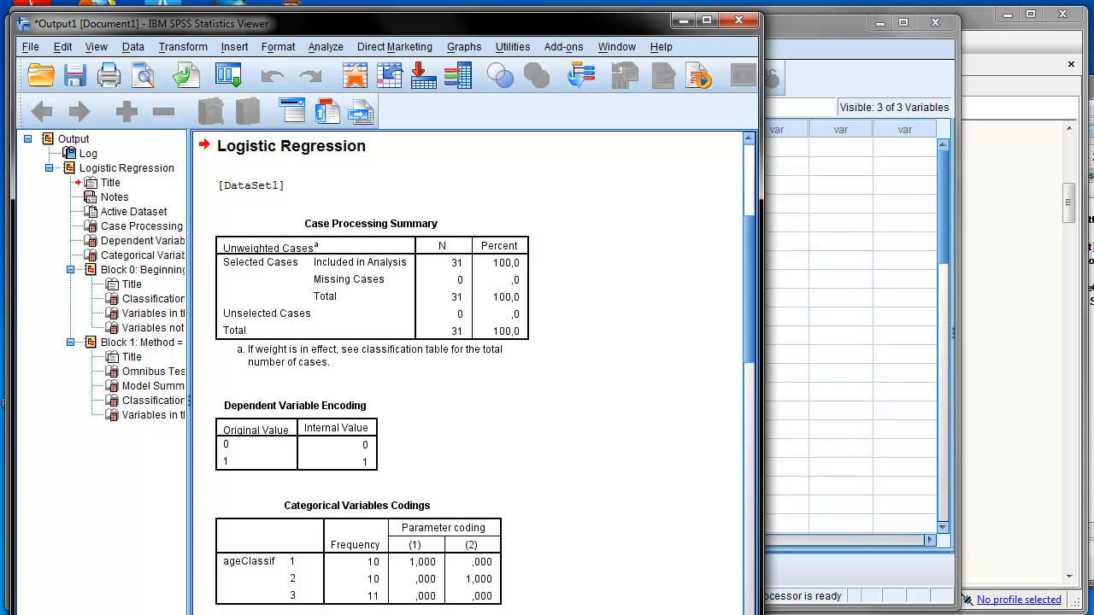
drag(560, 614, 560, 590)
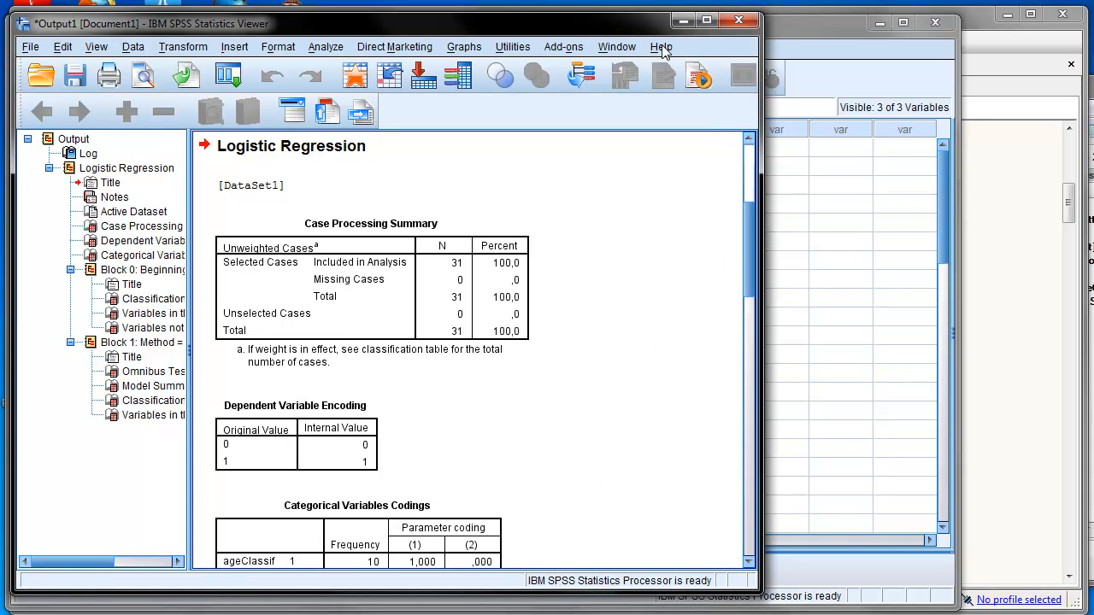
drag(654, 30, 654, 0)
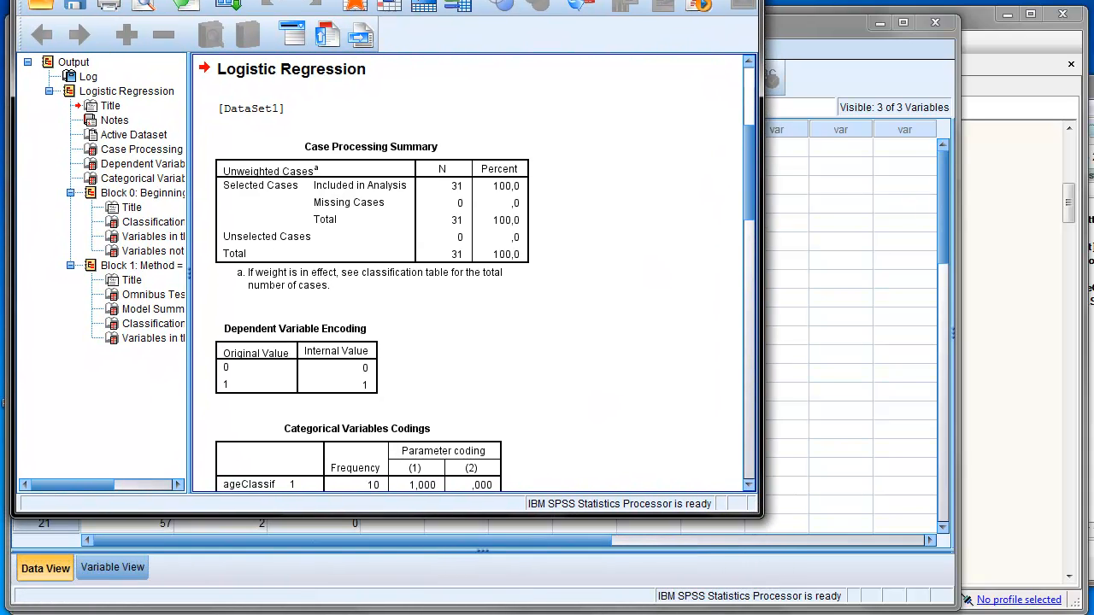
drag(759, 514, 1017, 605)
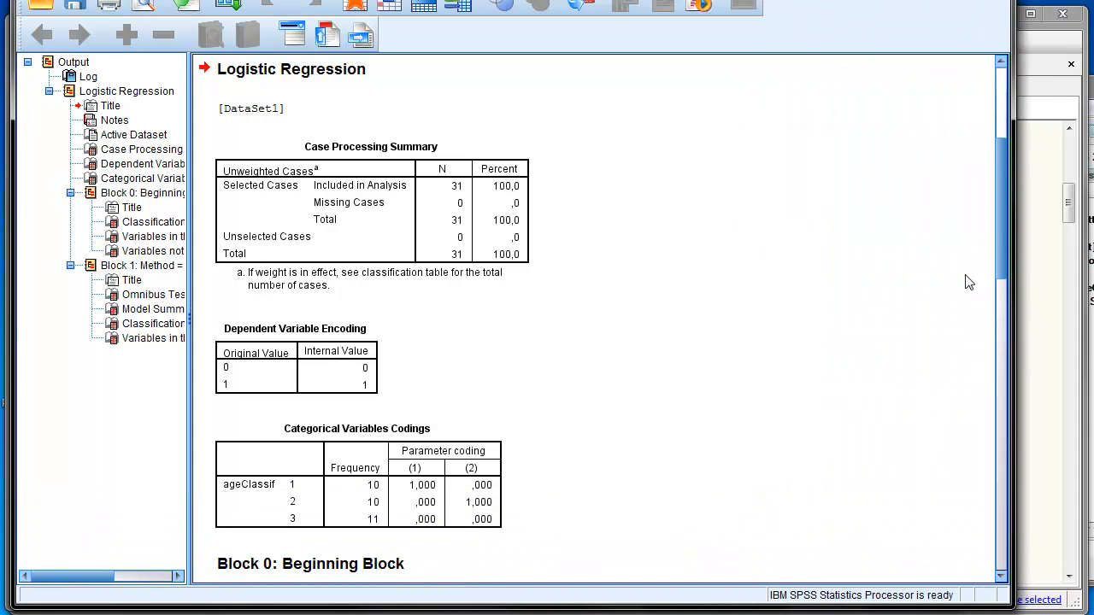
Compare the Model Summary and Variables in the Equation tables with the SAS Enterprise Guide logistic results, then minimize SAS Enterprise Guide.
drag(1001, 217, 971, 527)
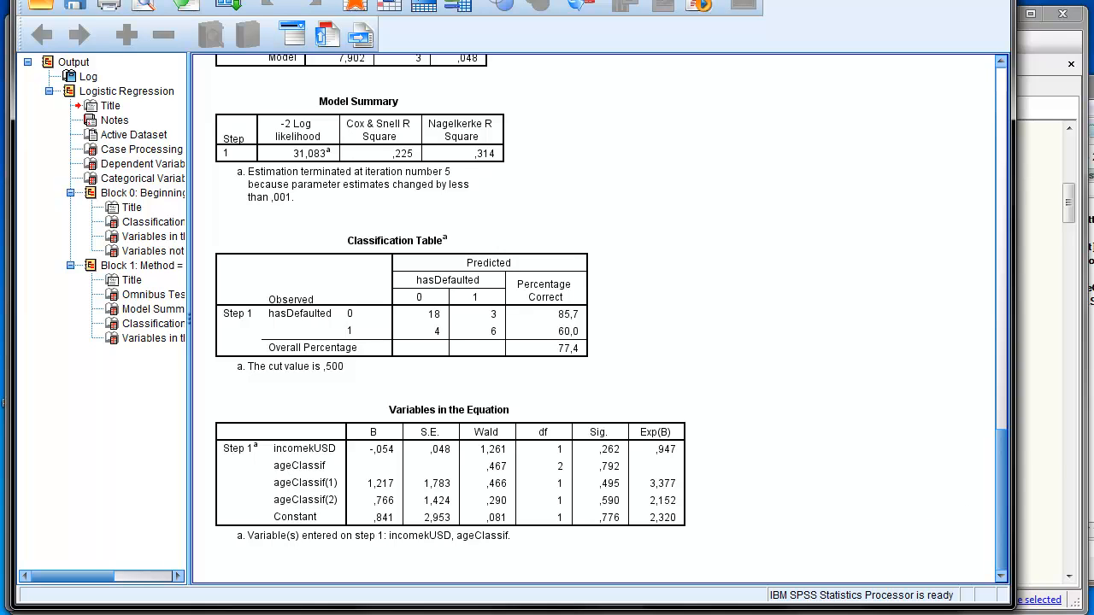
key(alt+Tab)
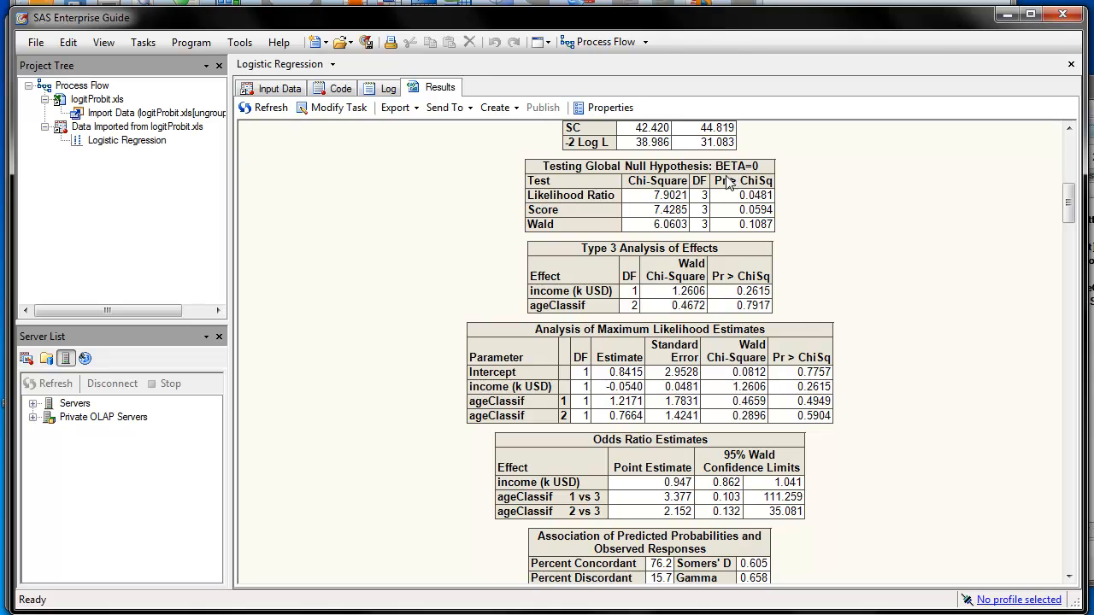
drag(663, 35, 579, 20)
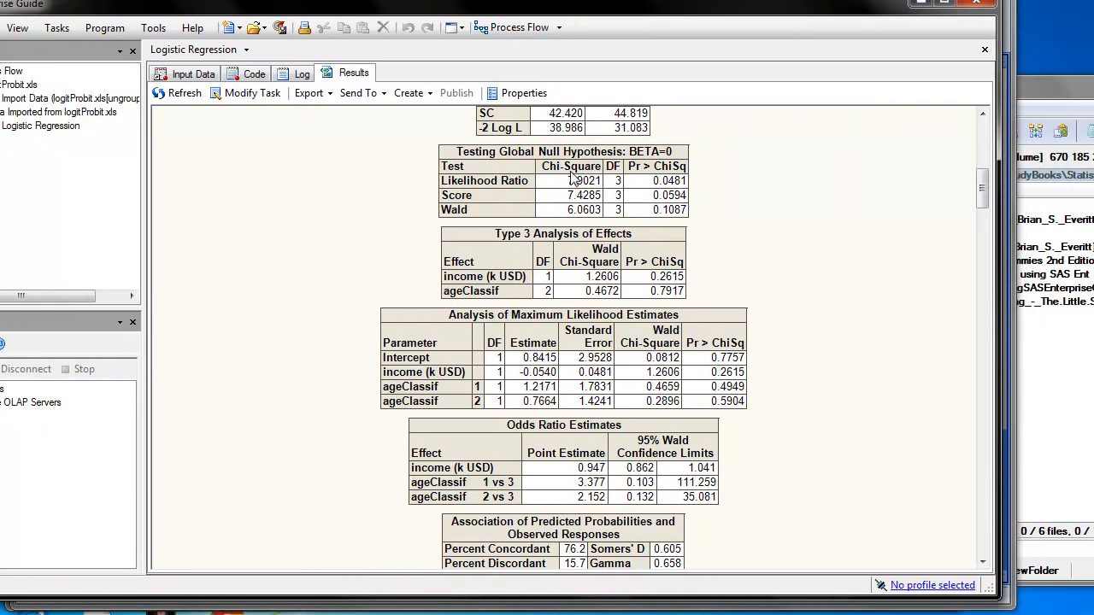
click(921, 2)
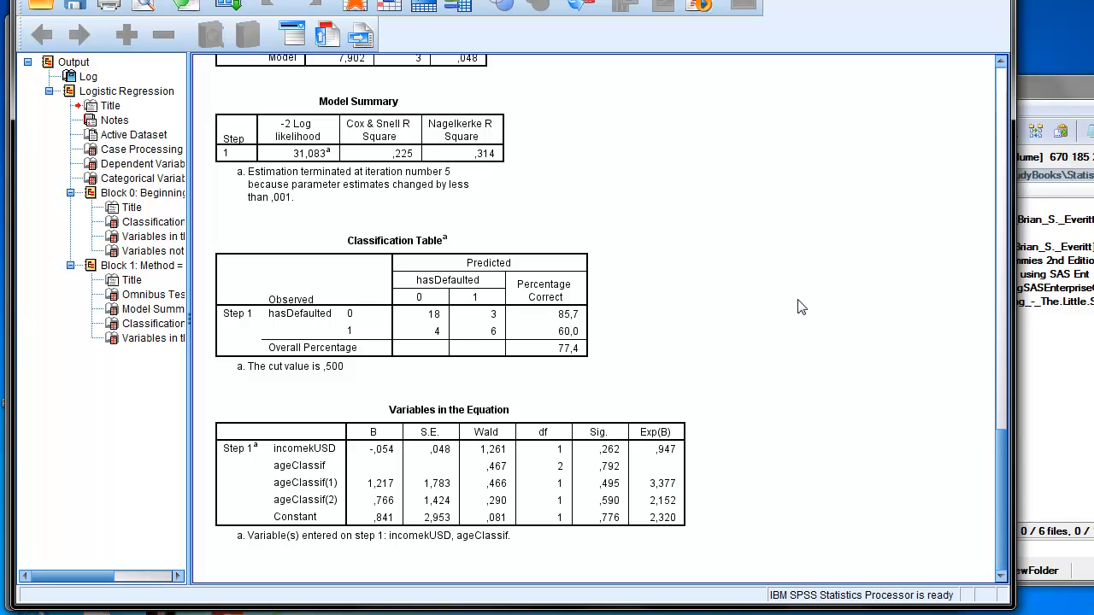
Review the SPSS output from the Case Processing Summary through the Dependent Variable Encoding and Categorical Variables Codings tables.
click(571, 469)
scroll(692, 356, up, 15)
scroll(695, 356, up, 6)
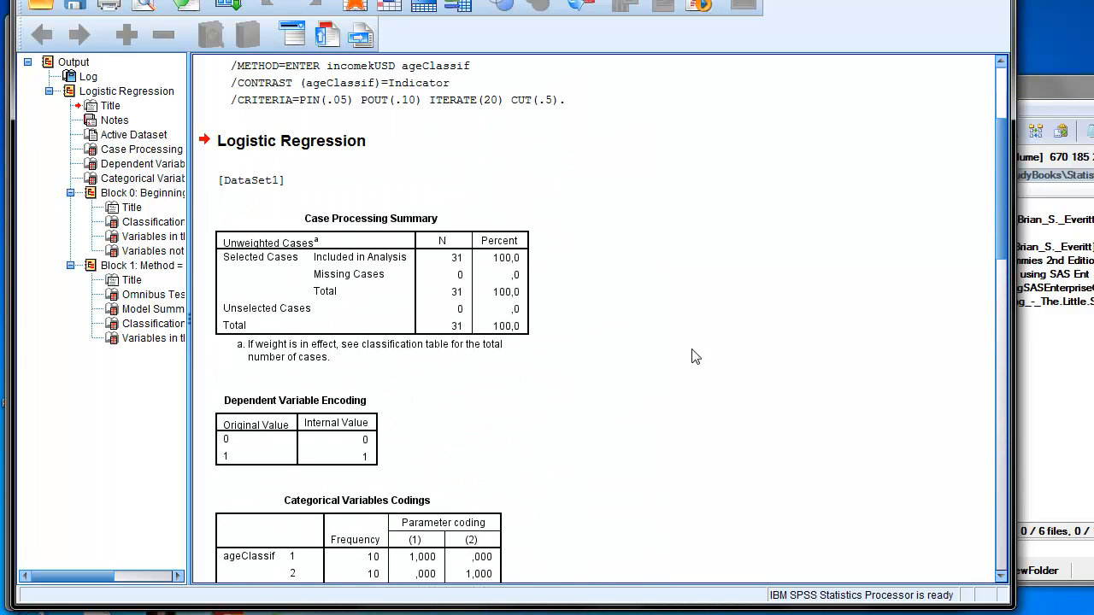
scroll(693, 357, down, 2)
scroll(694, 357, up, 2)
scroll(610, 257, down, 2)
scroll(610, 256, down, 4)
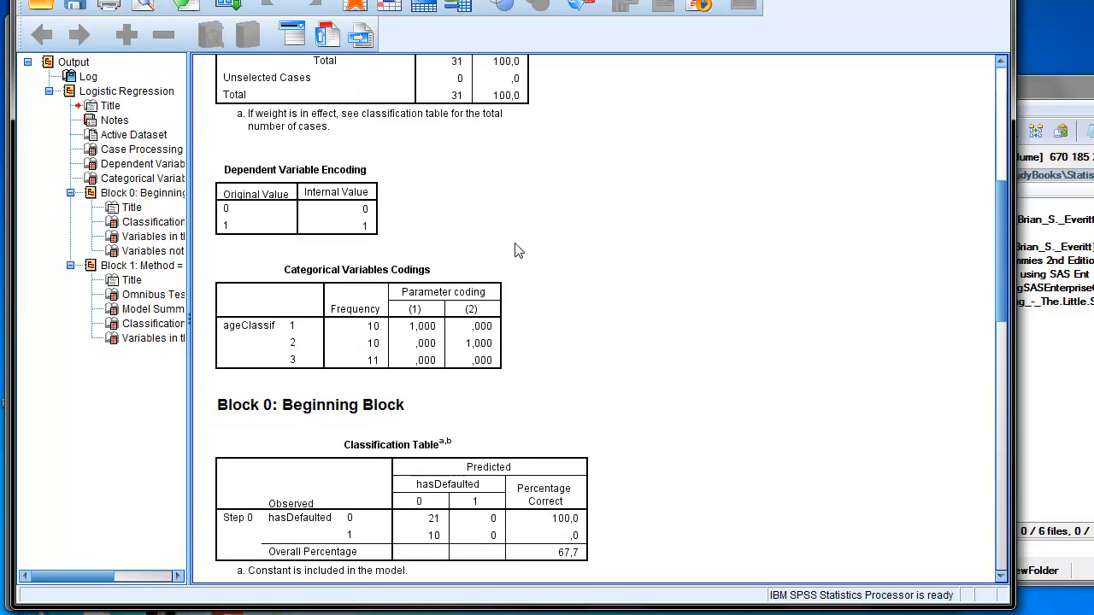
Compare the SPSS Categorical Variables Codings and Block 0 tables with the class level and response profile tables in SAS Enterprise Guide.
scroll(654, 256, down, 2)
scroll(681, 252, down, 2)
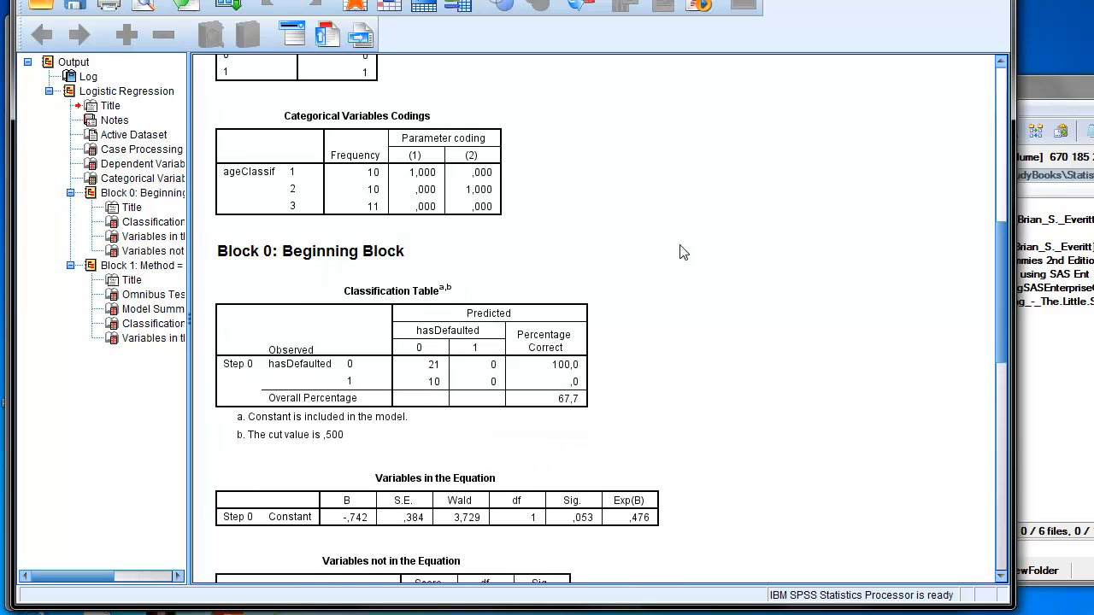
click(359, 174)
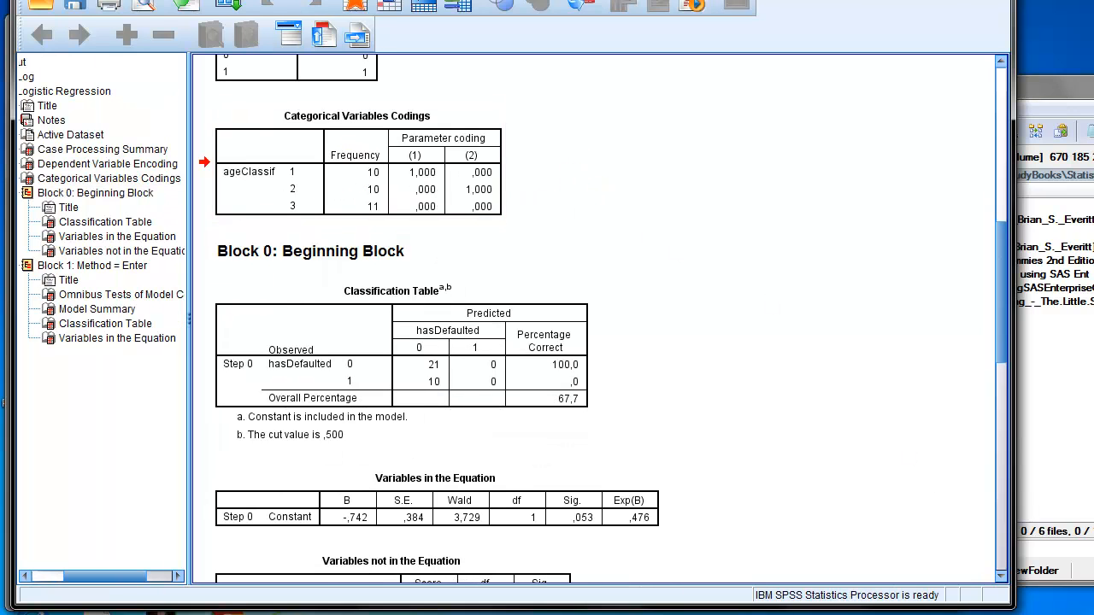
key(alt+Tab)
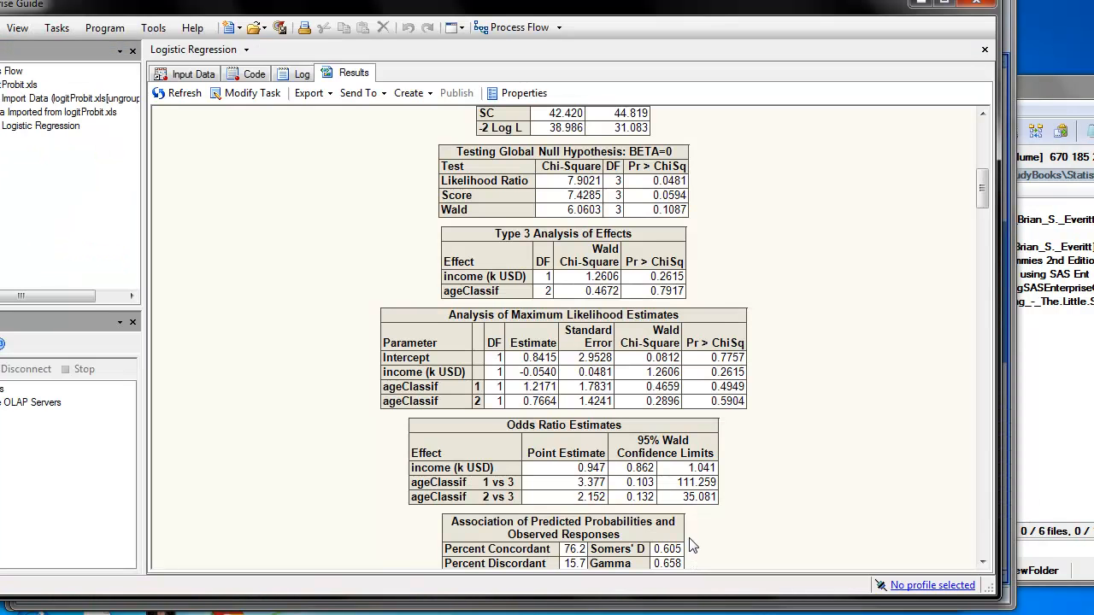
scroll(572, 360, up, 1)
scroll(529, 289, up, 1)
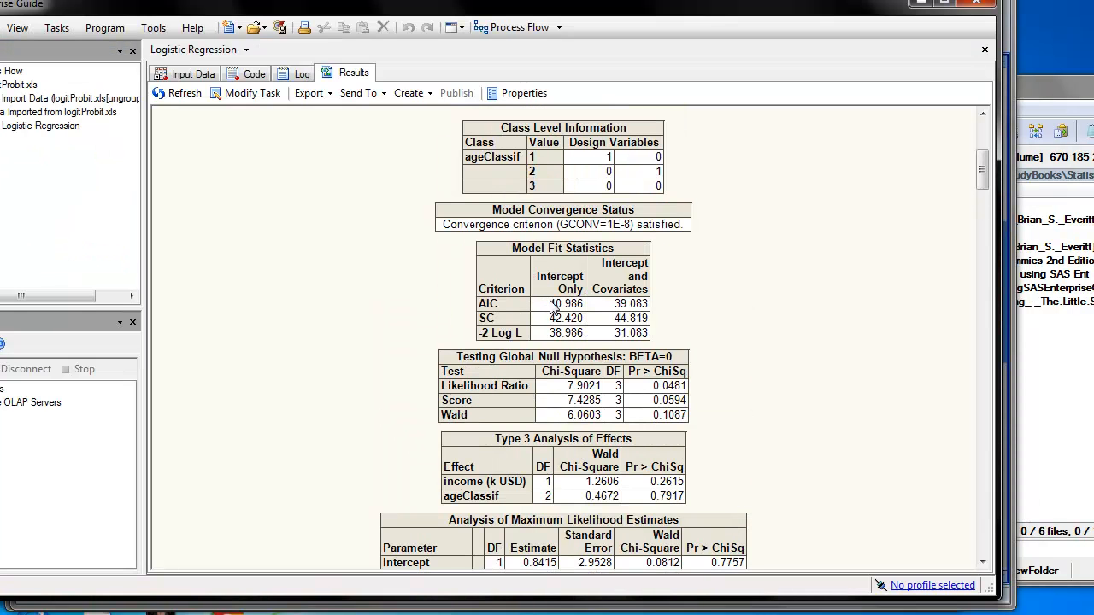
scroll(551, 304, up, 2)
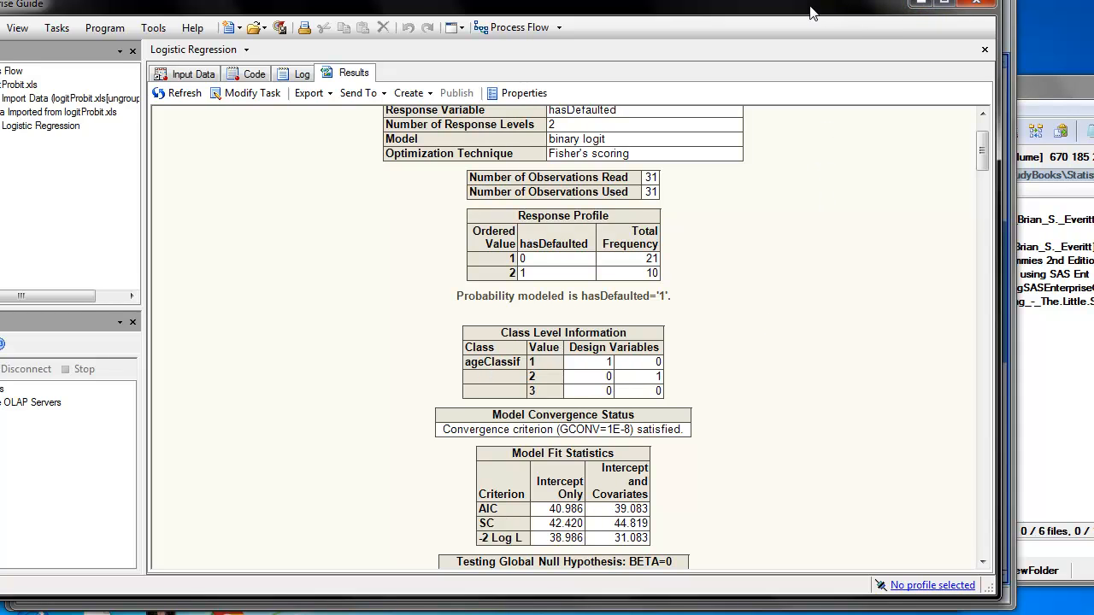
drag(812, 9, 863, 0)
click(969, 0)
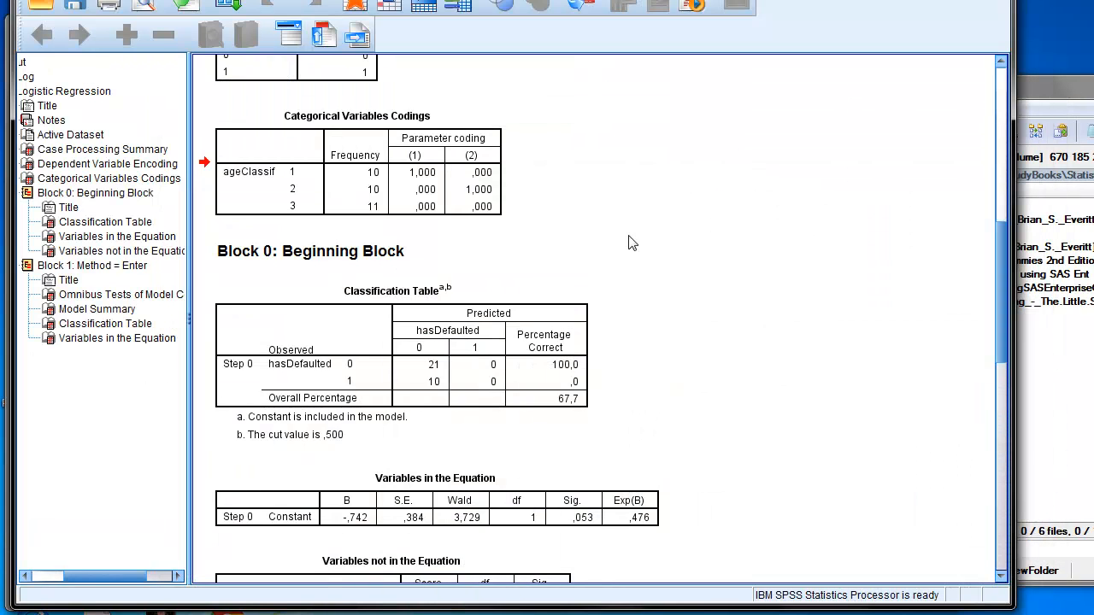
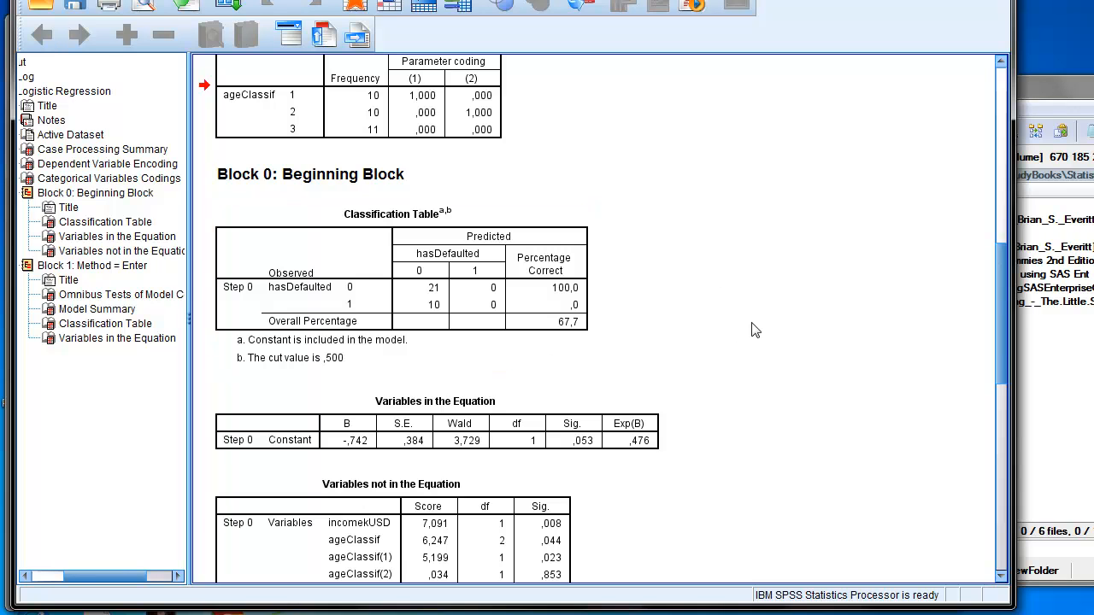
Review the SPSS Block 0 tables and the Block 1 Omnibus Tests of Model Coefficients and Model Summary.
scroll(752, 330, down, 3)
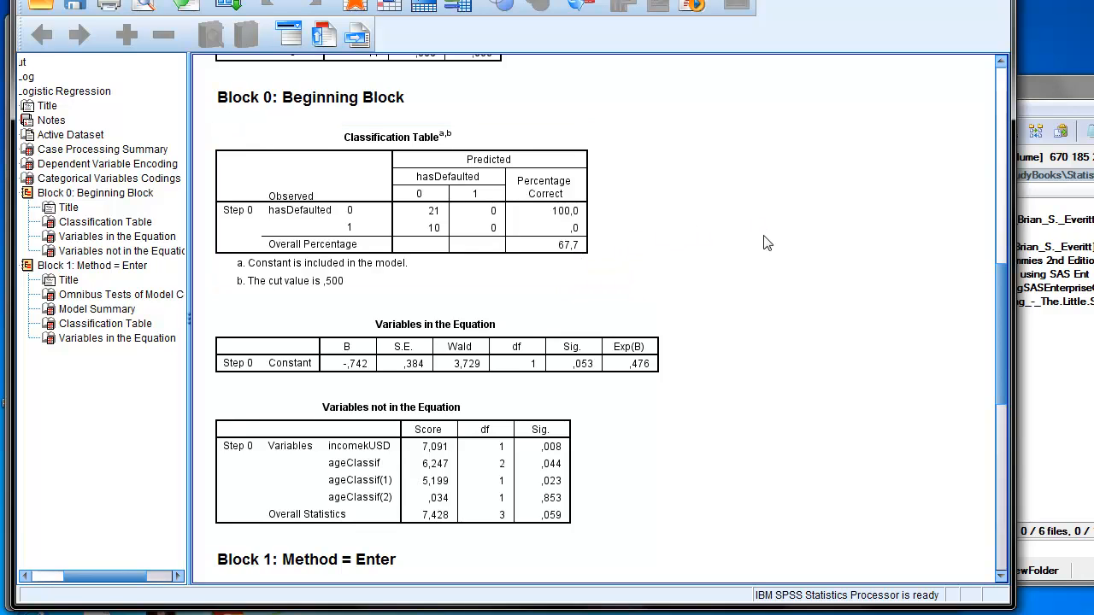
scroll(793, 242, down, 3)
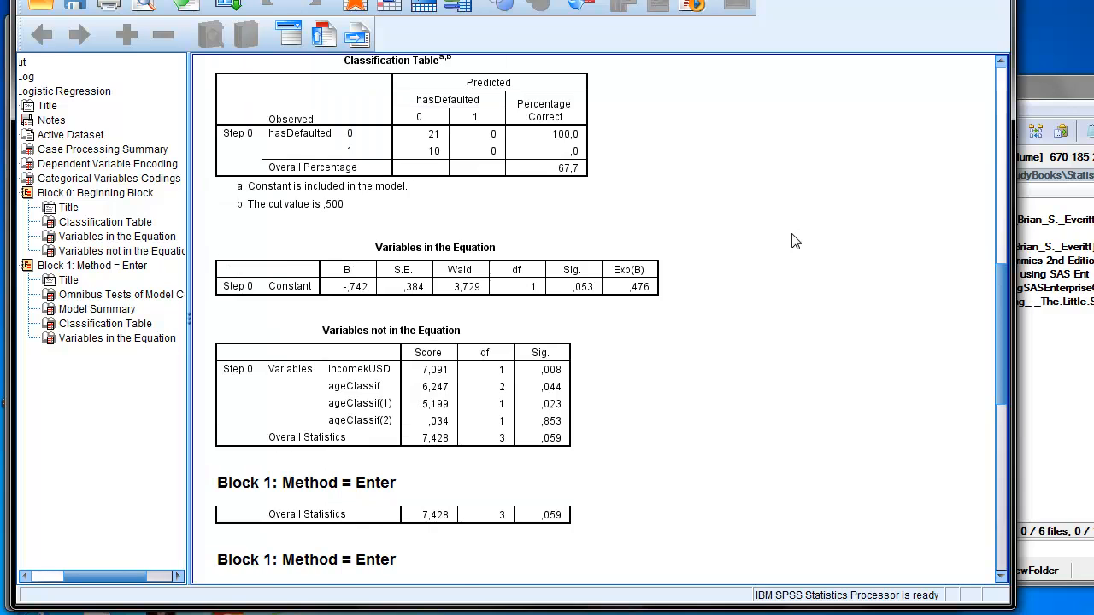
scroll(776, 183, down, 3)
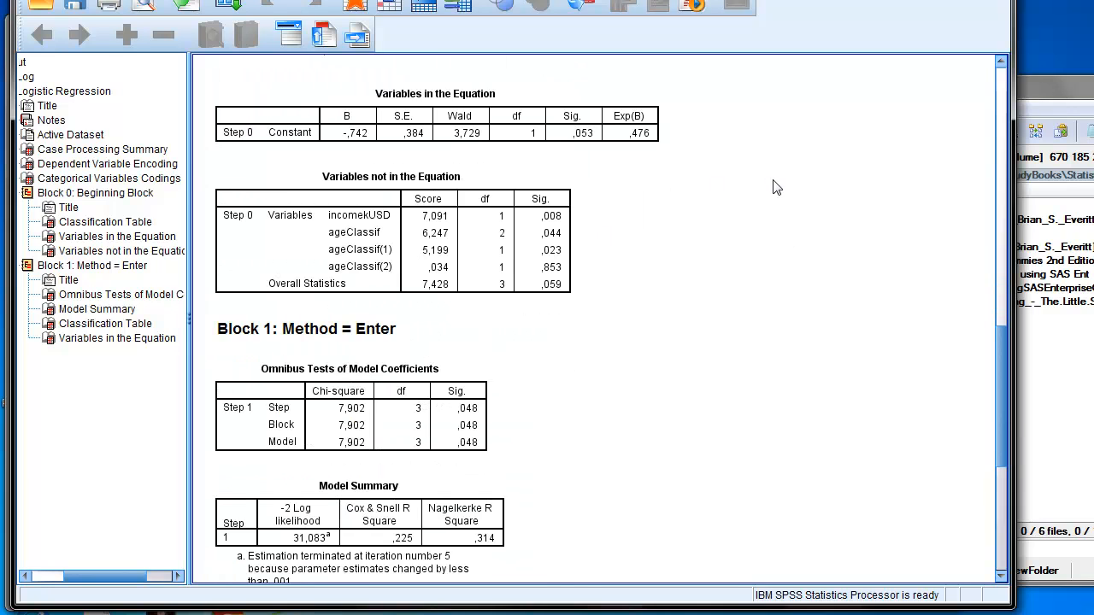
scroll(776, 183, up, 3)
scroll(776, 187, down, 3)
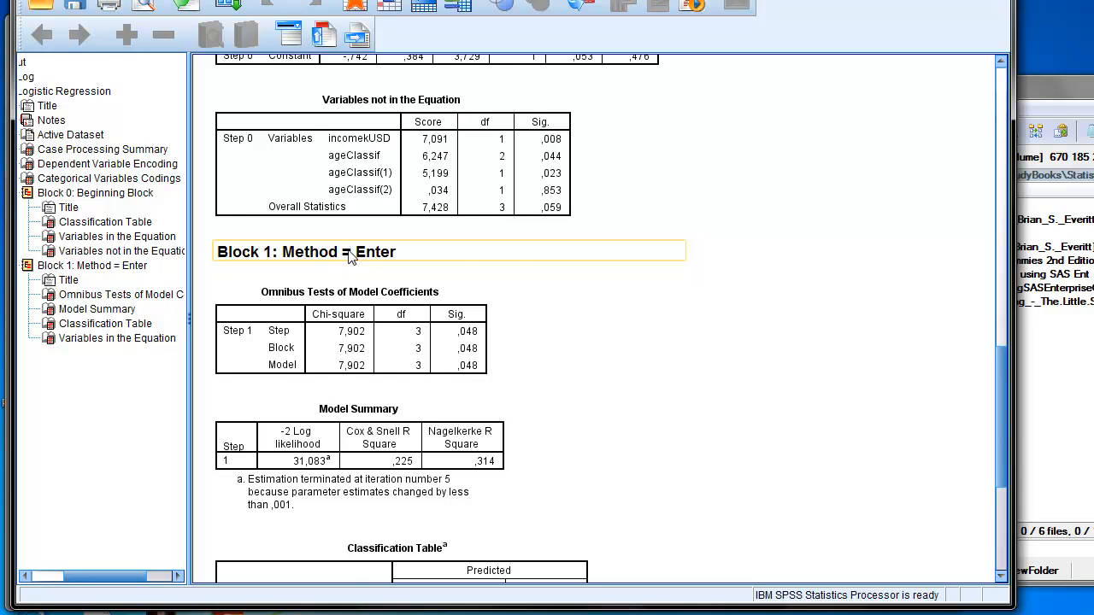
scroll(763, 258, down, 3)
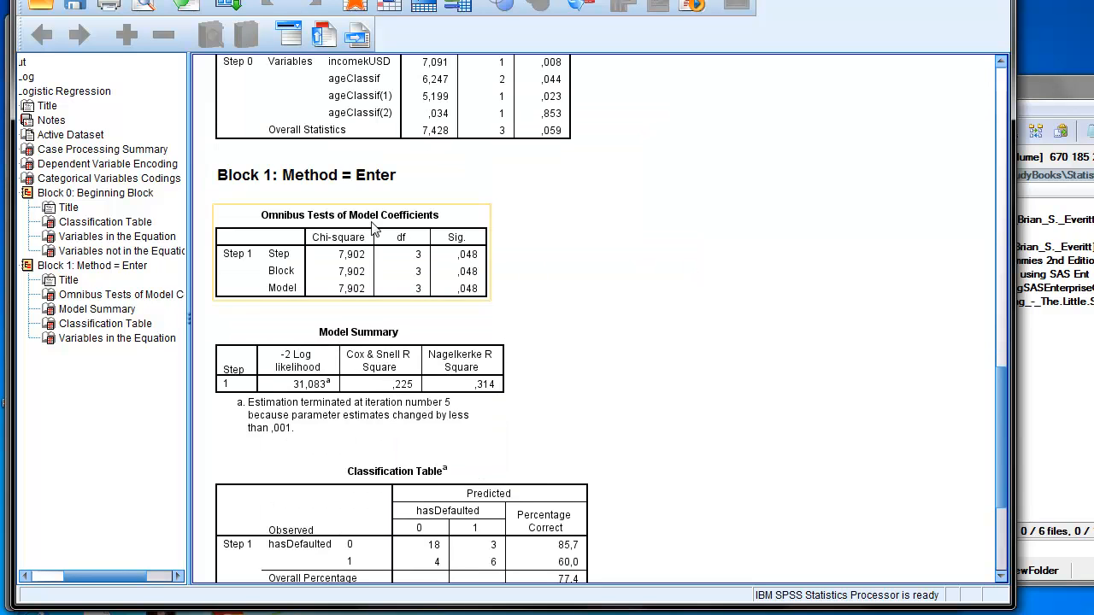
scroll(601, 195, down, 1)
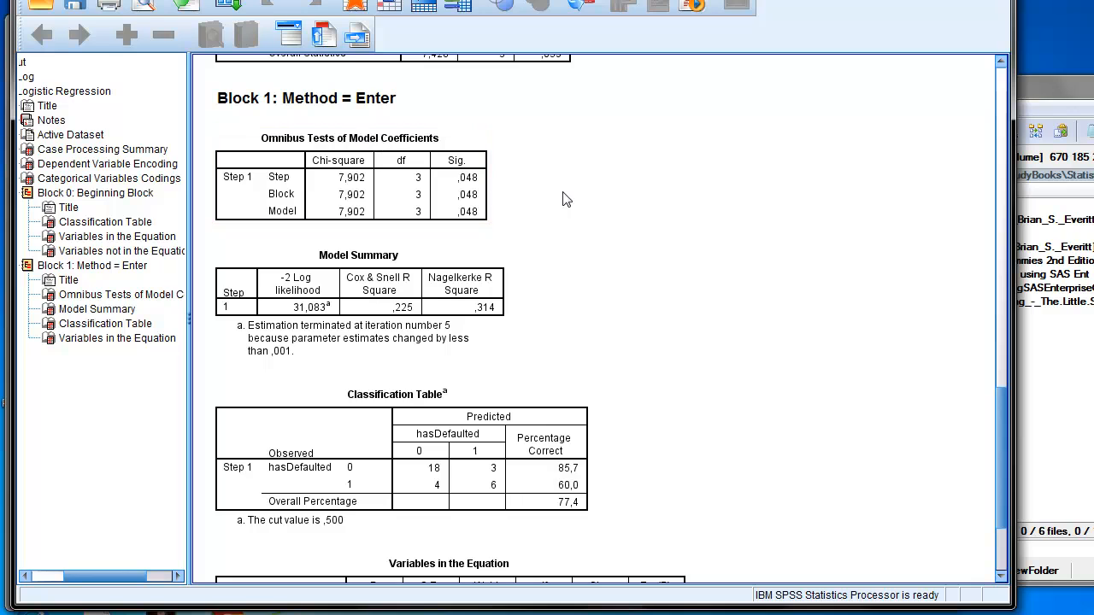
Examine the Block 1 Classification Table and the Variables in the Equation coefficients, checking them against the Block 0 tables.
scroll(654, 212, down, 3)
scroll(665, 212, down, 3)
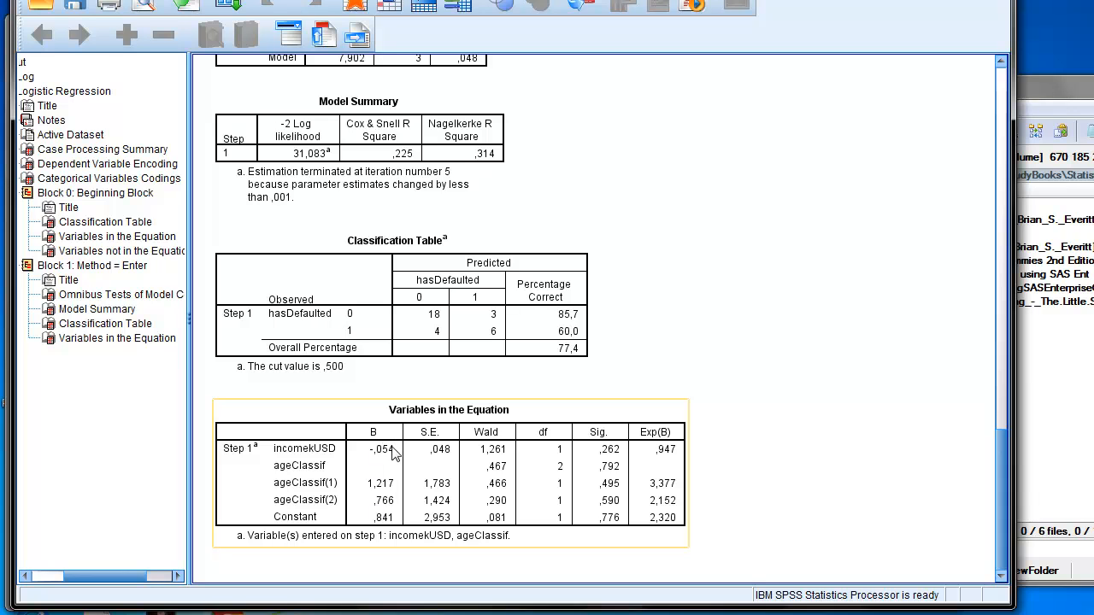
click(653, 374)
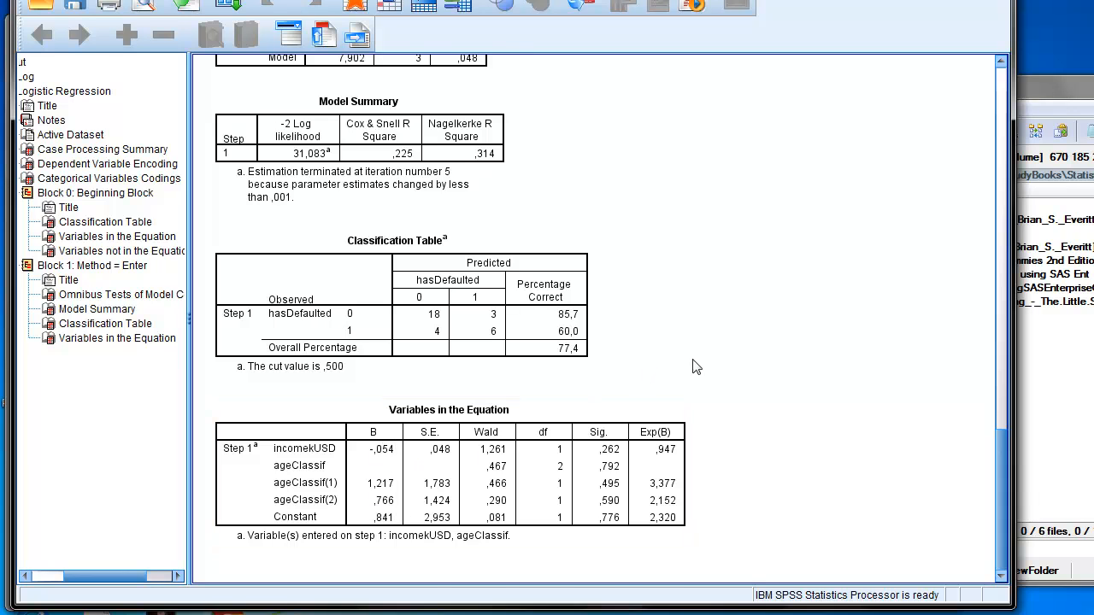
scroll(694, 367, up, 10)
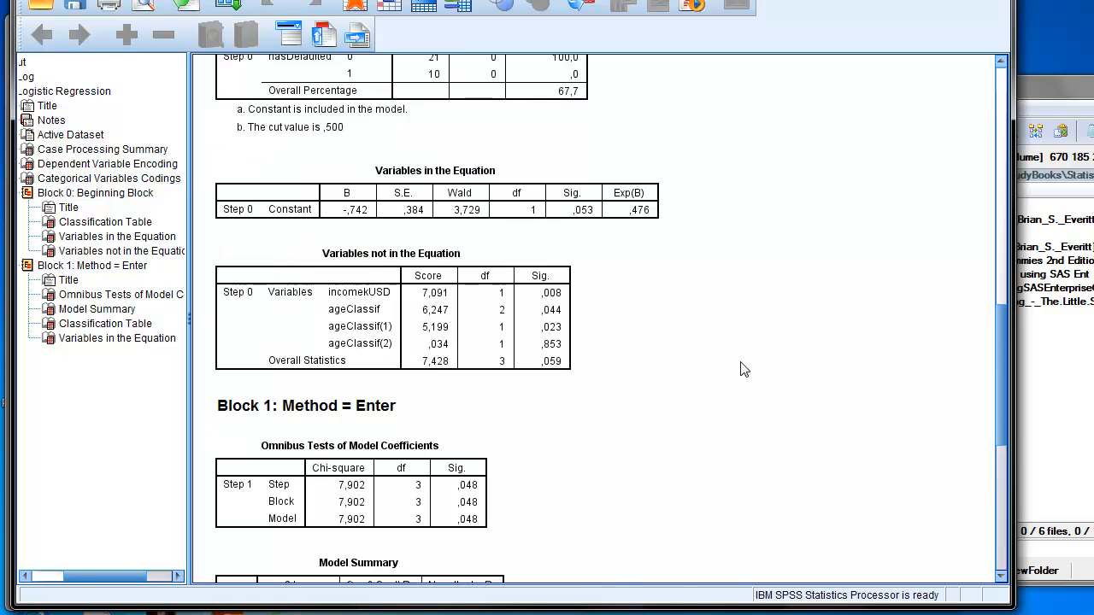
scroll(740, 369, down, 10)
click(344, 450)
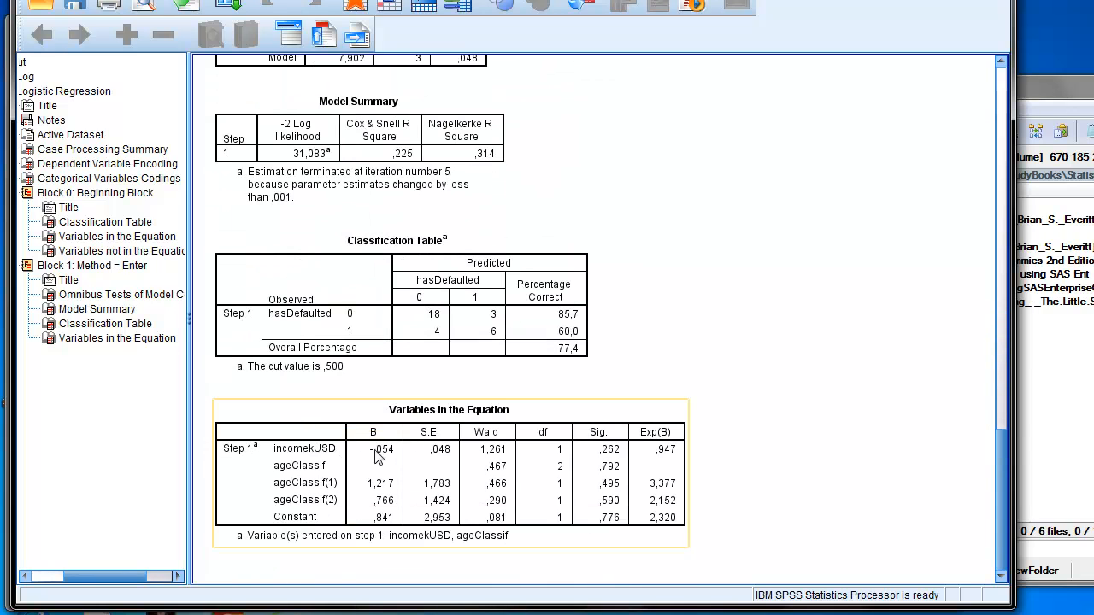
click(790, 564)
Open the logitProbit workbook from Local Disk (C:) in Excel and show the ungroupedData sheet.
key(alt+Tab)
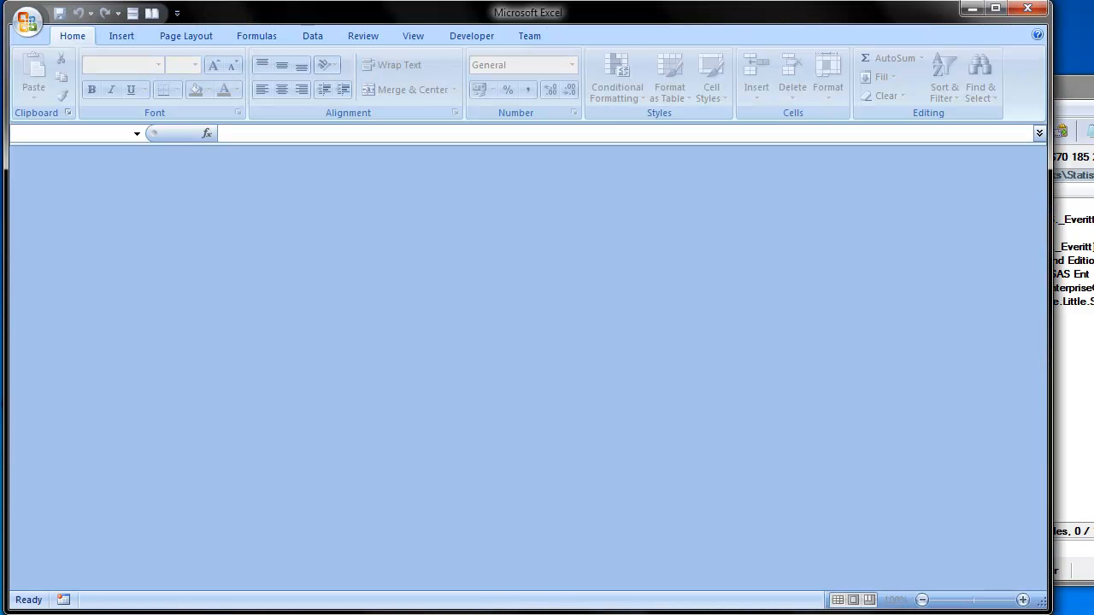
key(alt+Tab)
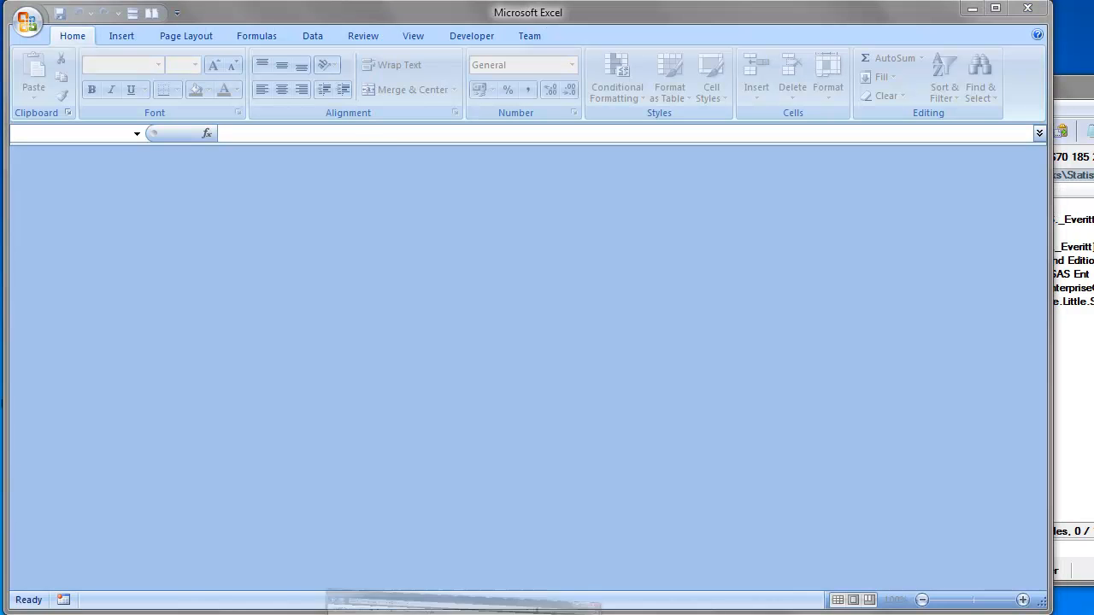
double_click(359, 387)
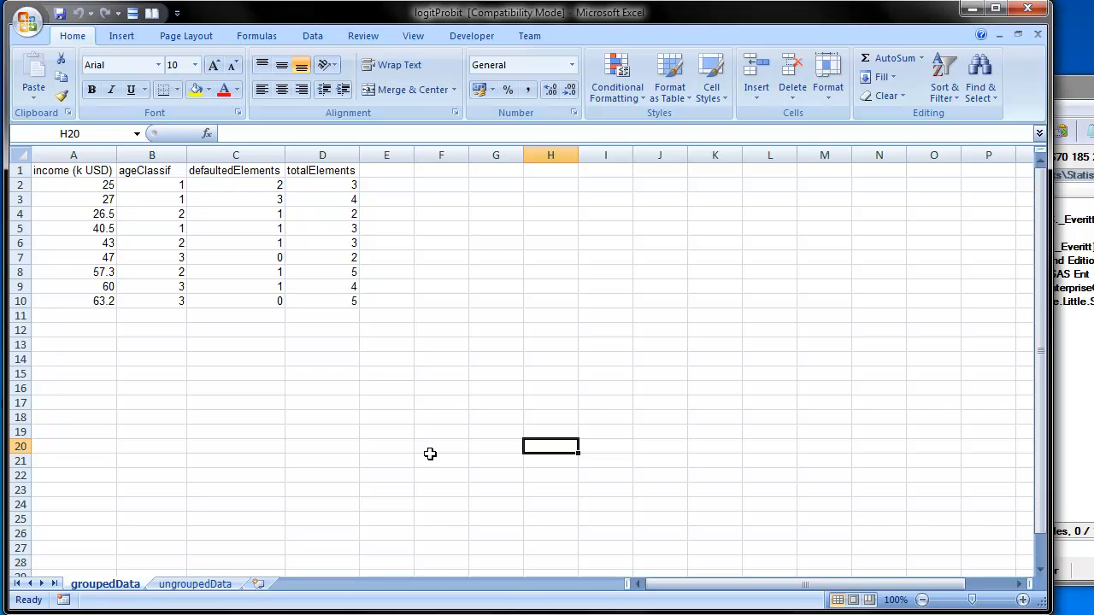
key(alt+Tab)
key(alt+Tab)
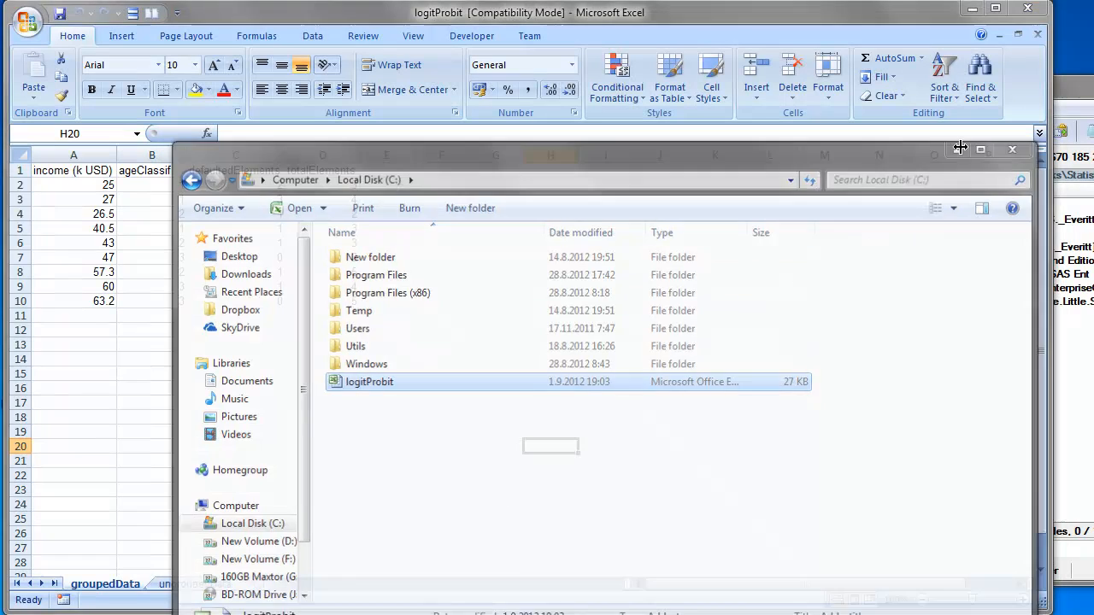
click(482, 244)
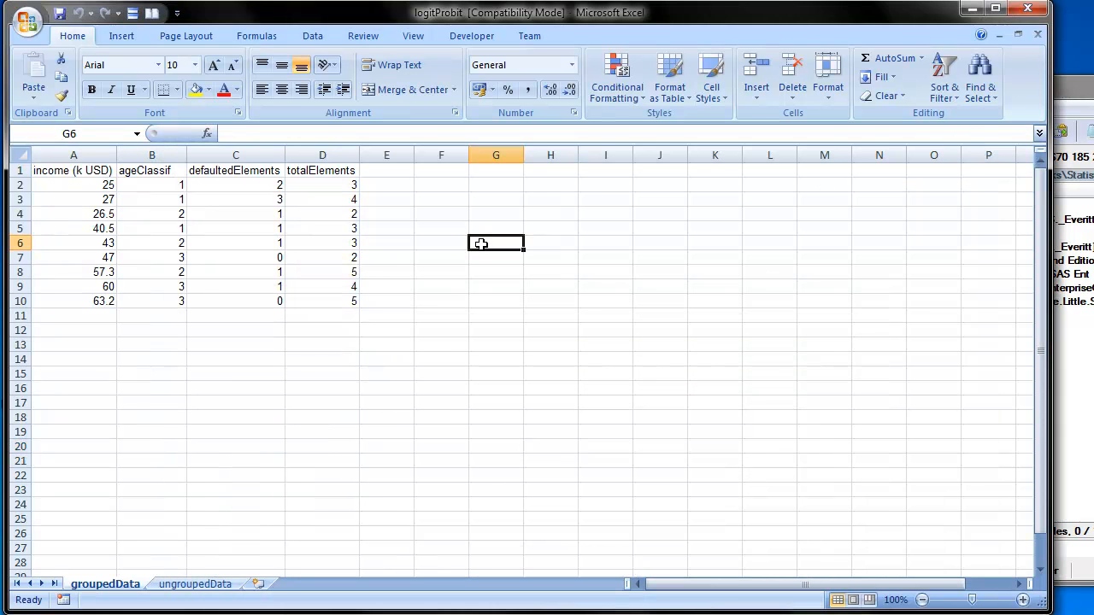
click(227, 585)
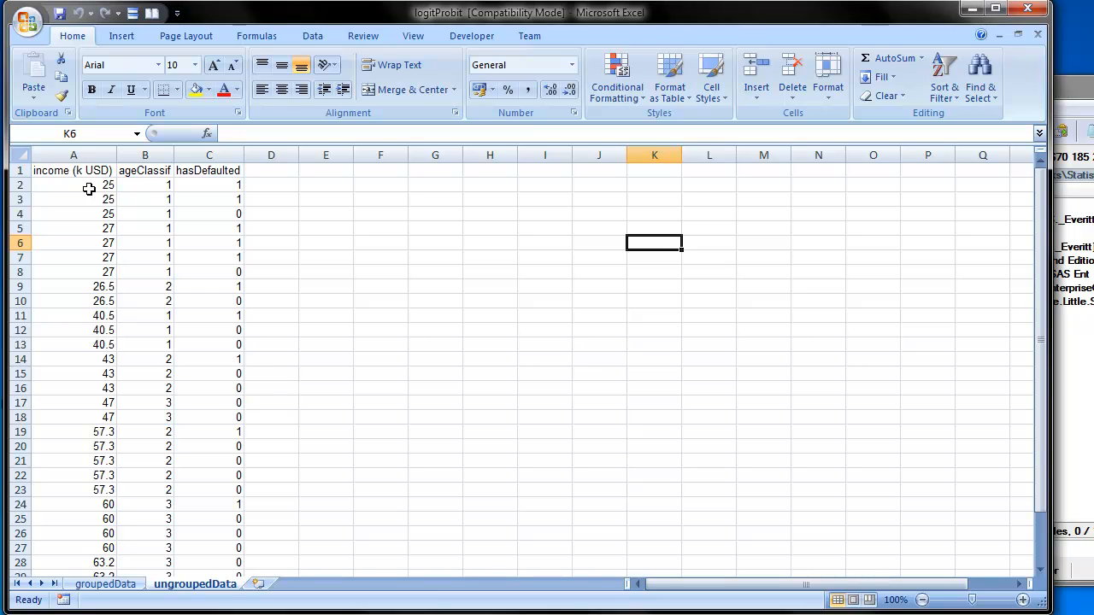
Examine the income, ageClassif and hasDefaulted values of the first record in the ungroupedData sheet.
drag(89, 187, 144, 186)
click(308, 185)
click(326, 242)
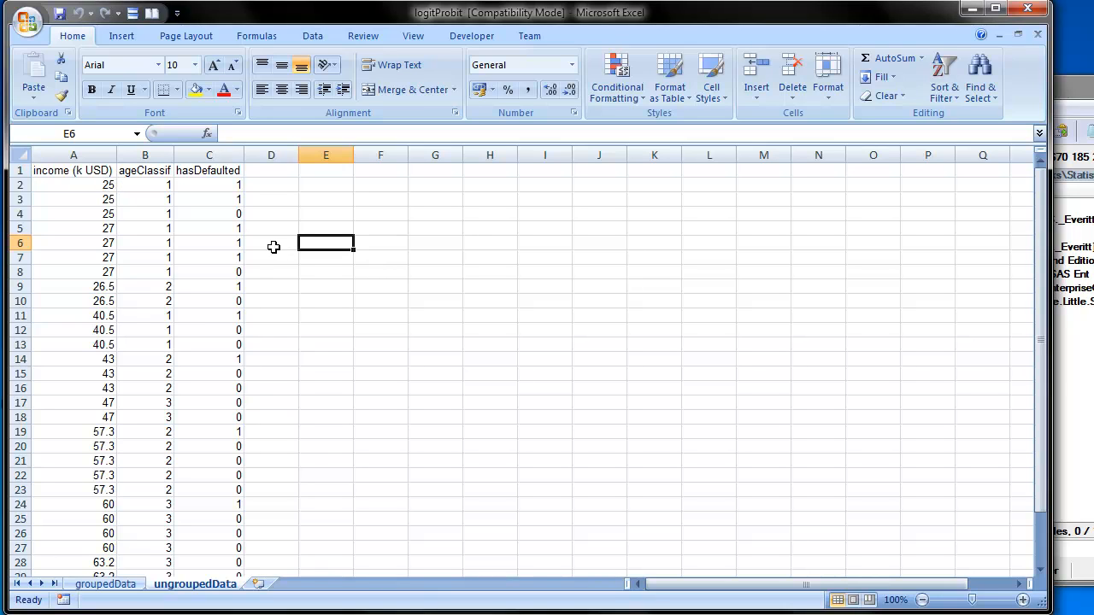
mouse_move(90, 187)
mouse_down()
mouse_move(139, 186)
mouse_move(106, 177)
mouse_up()
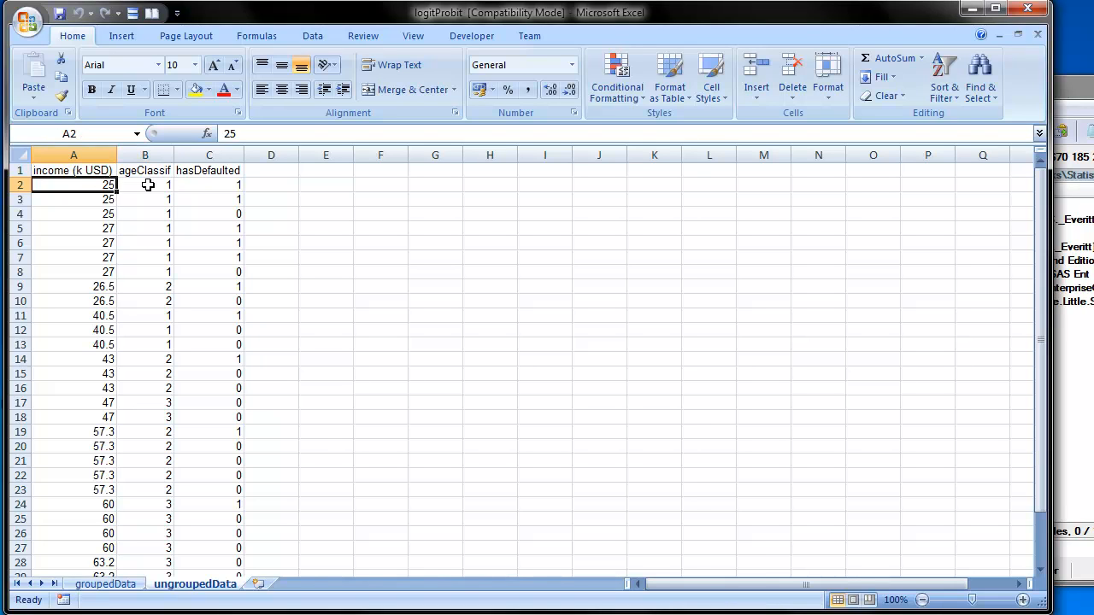
click(379, 213)
Switch to MathType, highlight the logit probability formula to review it, and return to the Excel workbook.
key(alt+Tab)
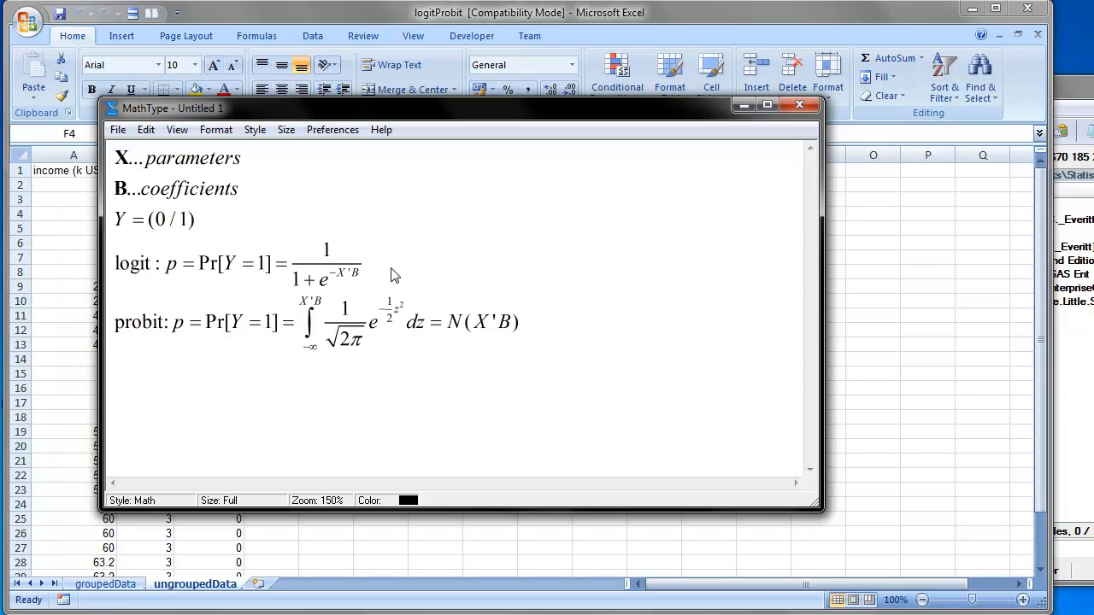
drag(391, 266, 284, 257)
click(285, 256)
drag(115, 257, 350, 265)
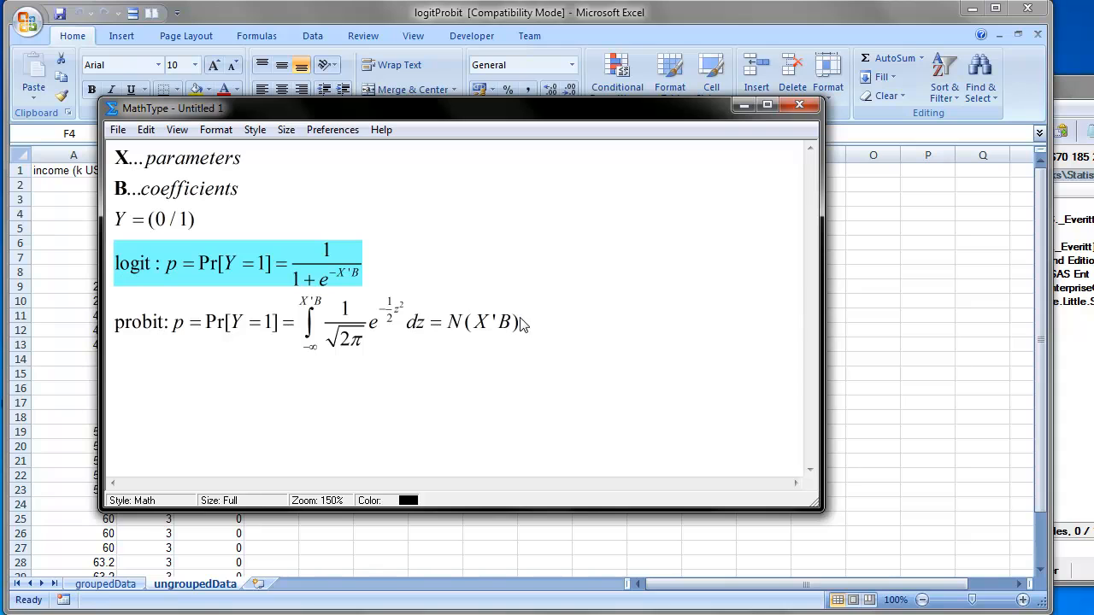
key(alt+Tab)
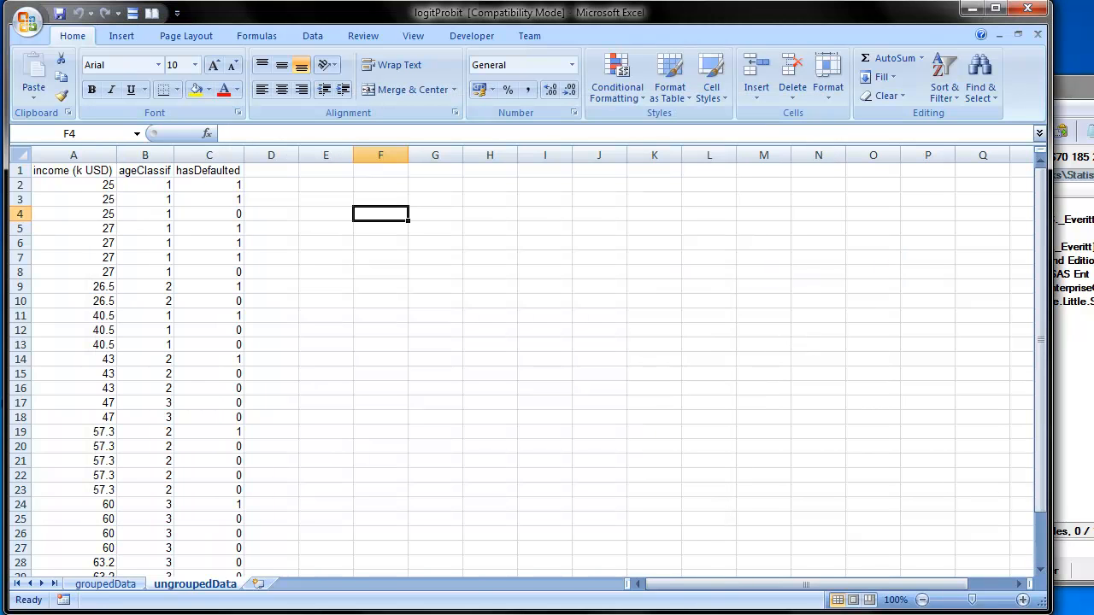
Switch to SAS Enterprise Guide, copy the Analysis of Maximum Likelihood Estimates table from the results, and minimize the window.
key(alt+Tab)
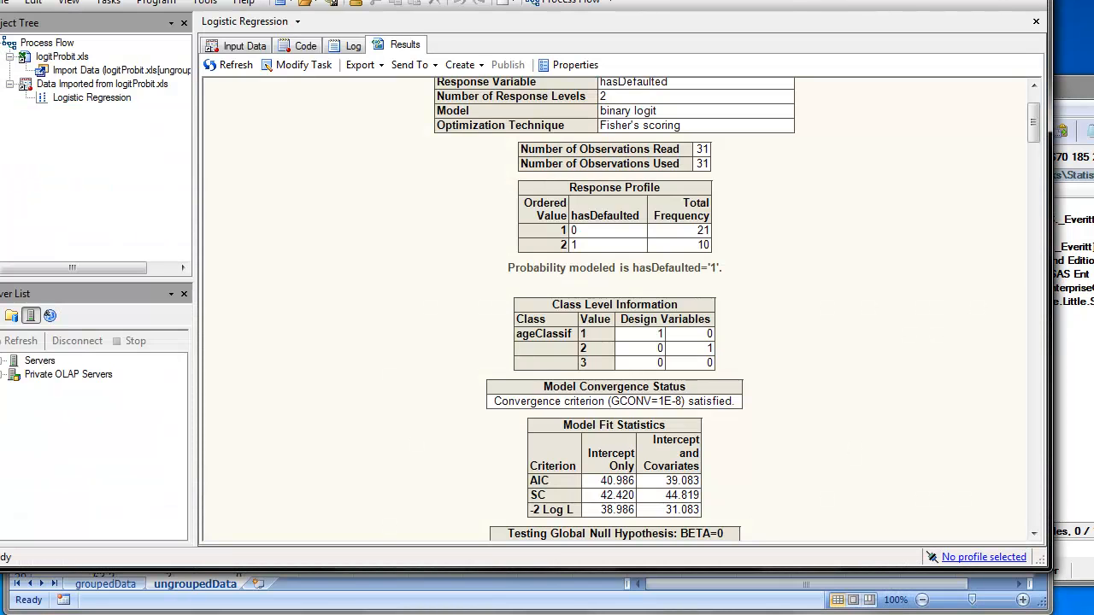
scroll(830, 464, down, 8)
scroll(830, 464, up, 3)
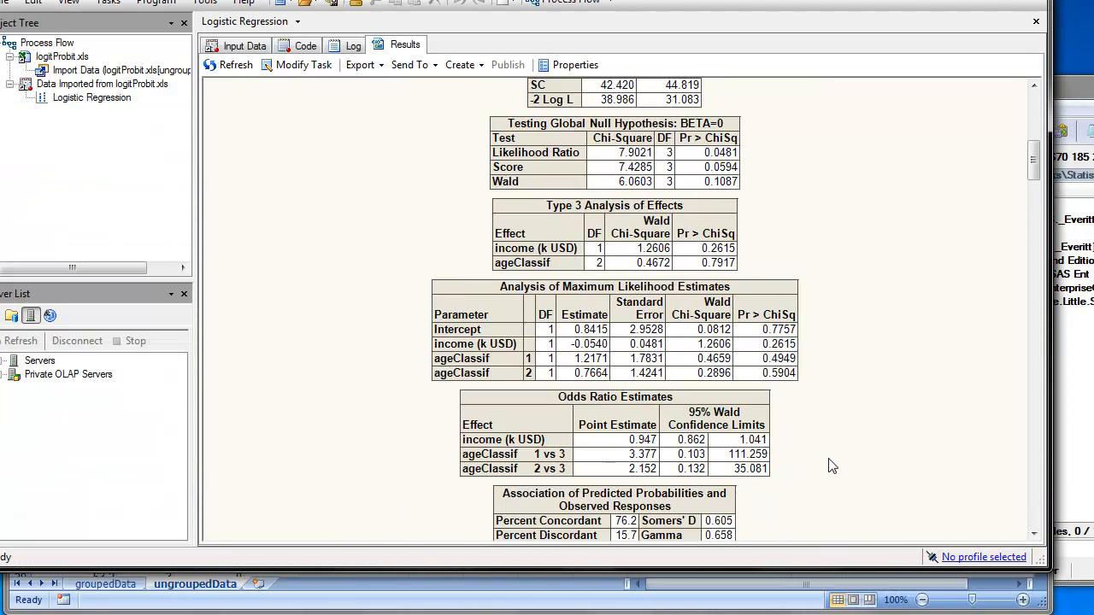
scroll(832, 466, down, 3)
scroll(833, 466, up, 3)
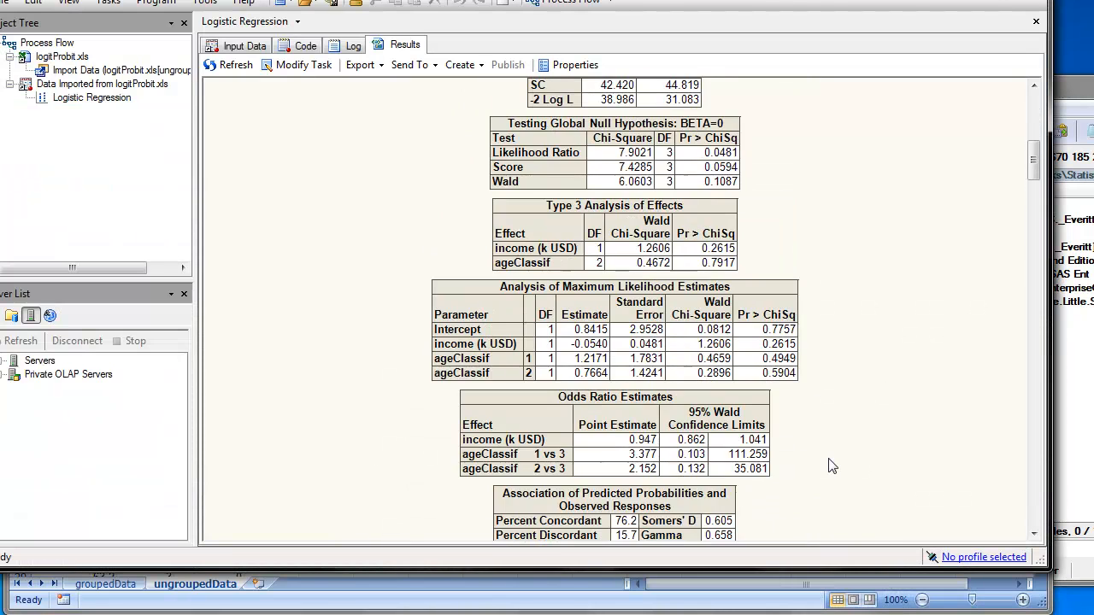
click(488, 295)
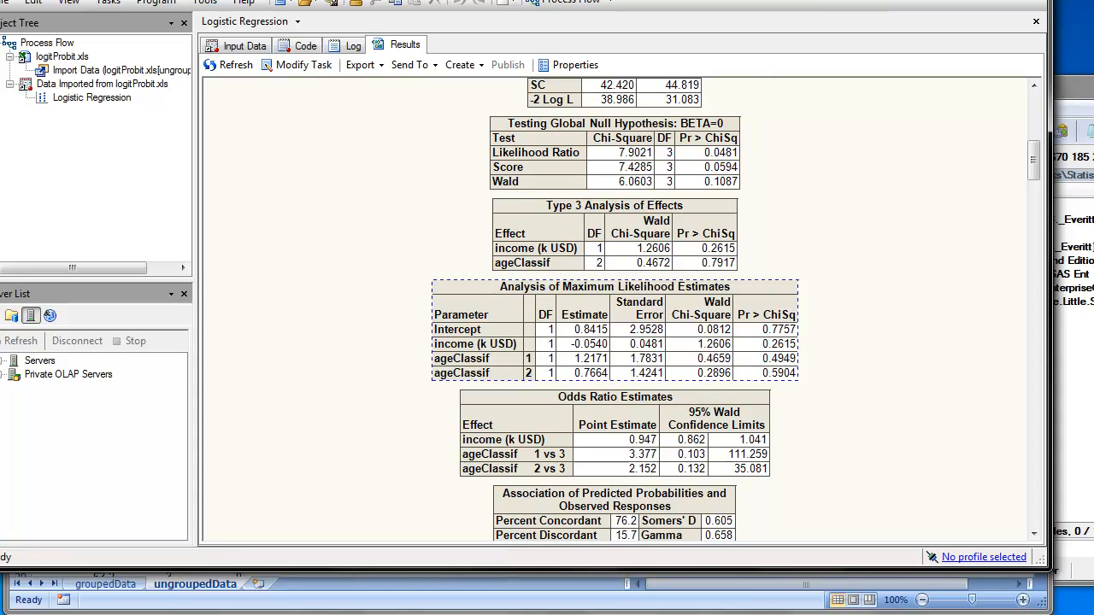
click(961, 9)
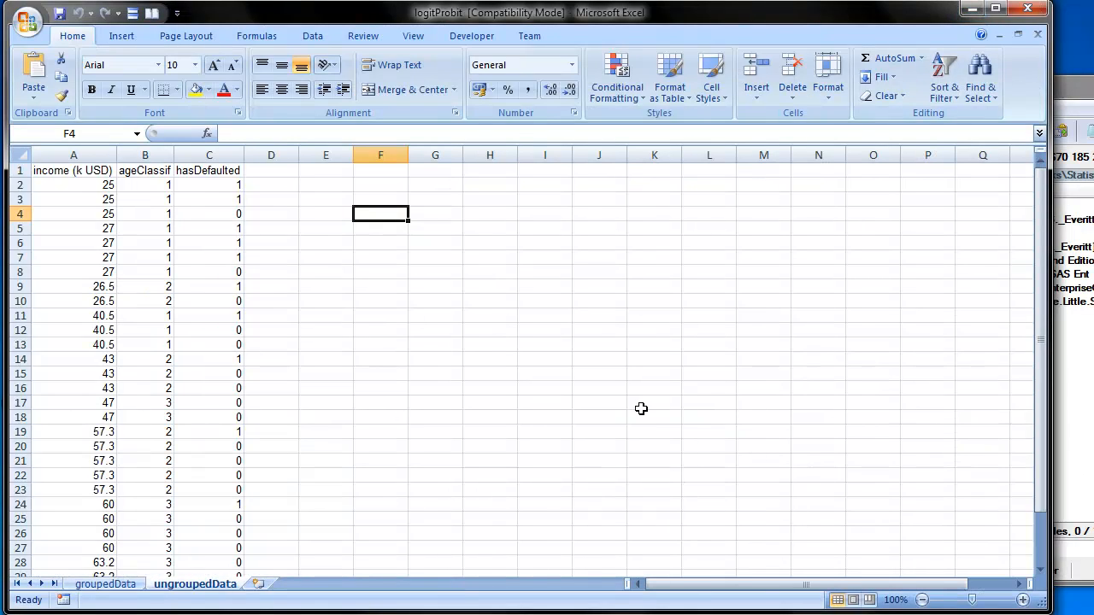
Paste the Analysis of Maximum Likelihood Estimates table into the ungroupedData sheet starting at cell I4.
click(475, 216)
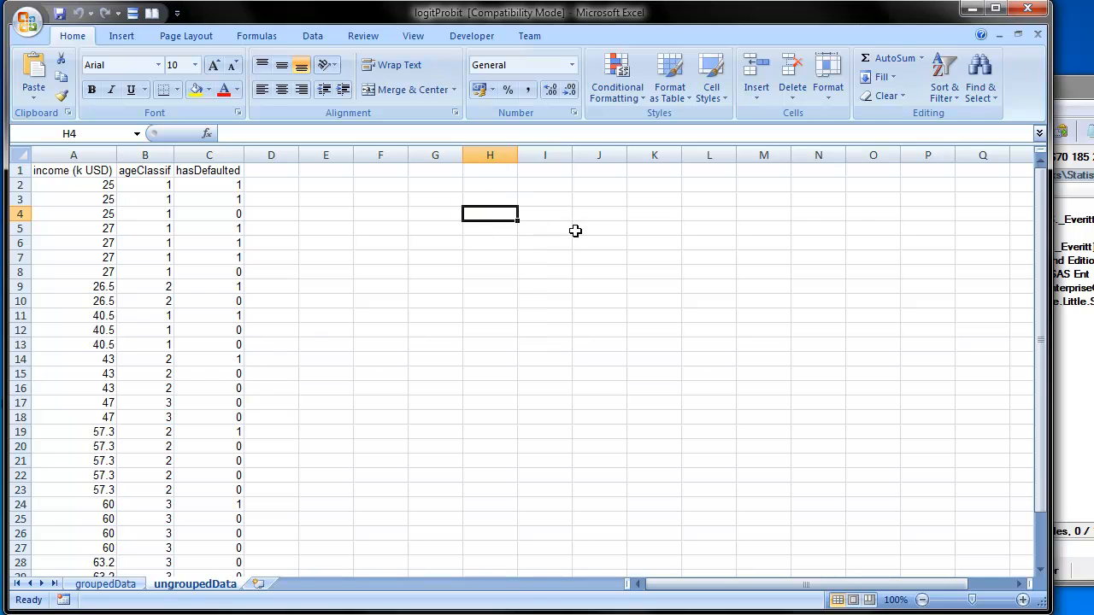
click(588, 218)
click(528, 213)
key(ctrl+v)
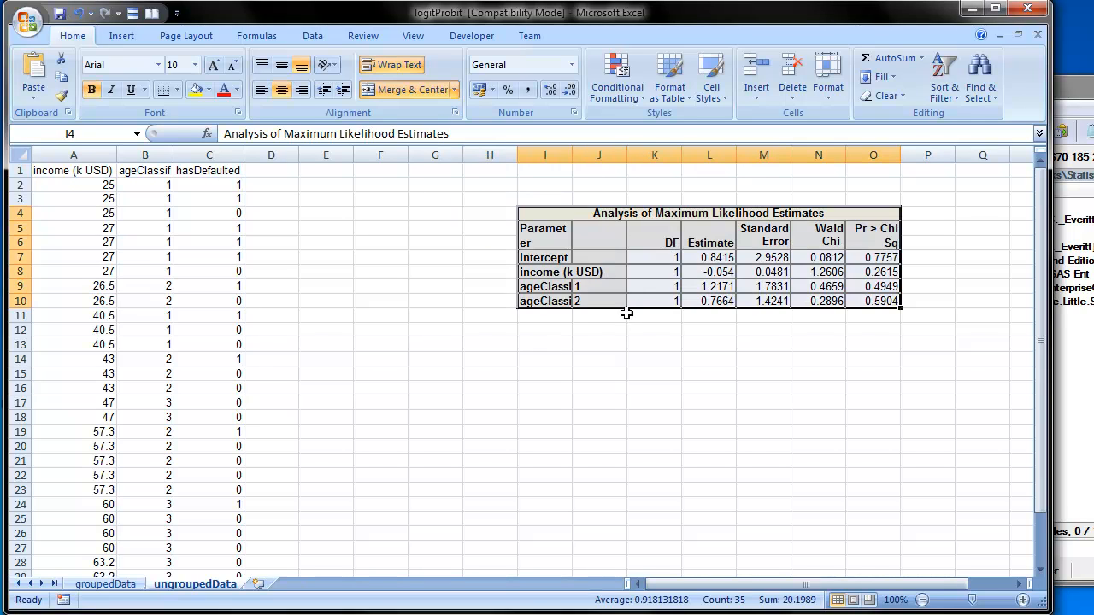
Copy the formatted Analysis of Maximum Likelihood Estimates table and paste only its values starting at cell I14.
click(567, 342)
drag(551, 210, 837, 295)
right_click(820, 257)
click(863, 288)
click(556, 358)
right_click(555, 358)
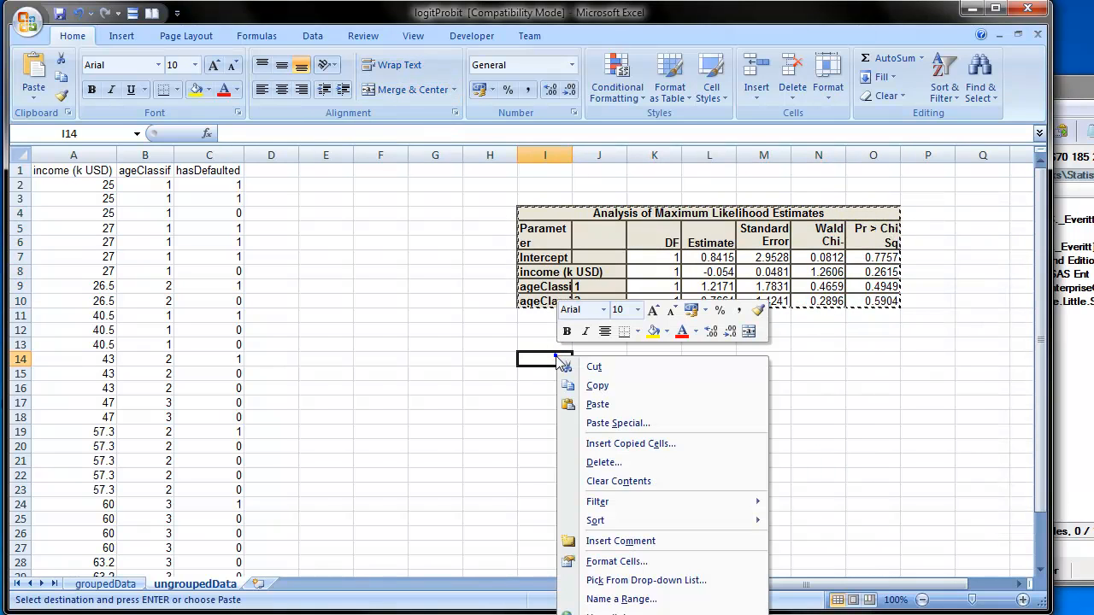
click(596, 423)
click(465, 359)
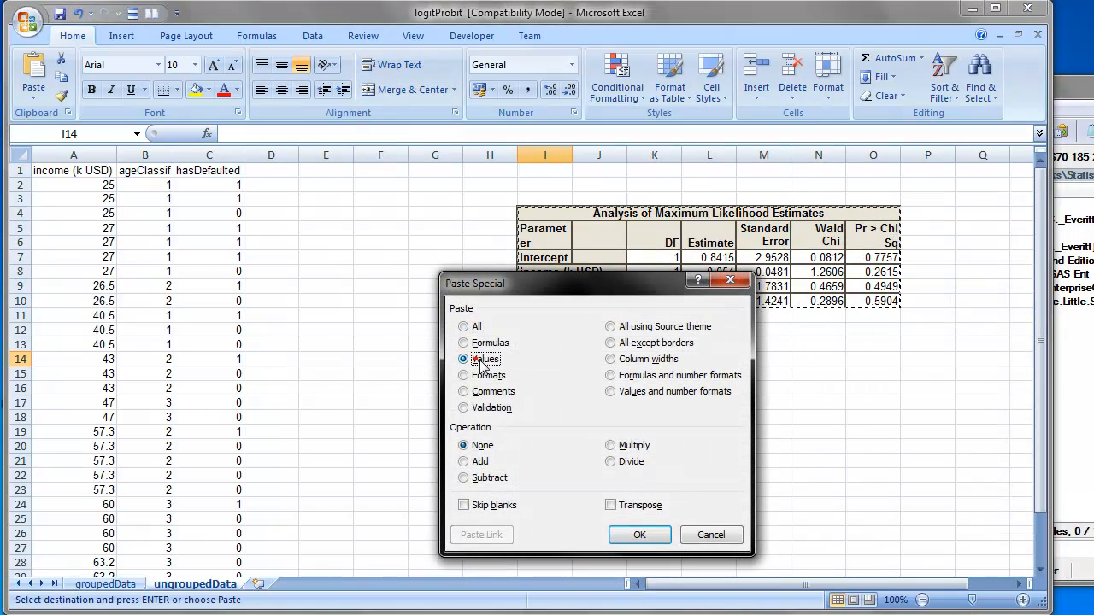
click(639, 532)
click(654, 330)
Clear all contents and formatting of the original estimates table in the range H3:O11.
drag(474, 201, 892, 321)
click(885, 95)
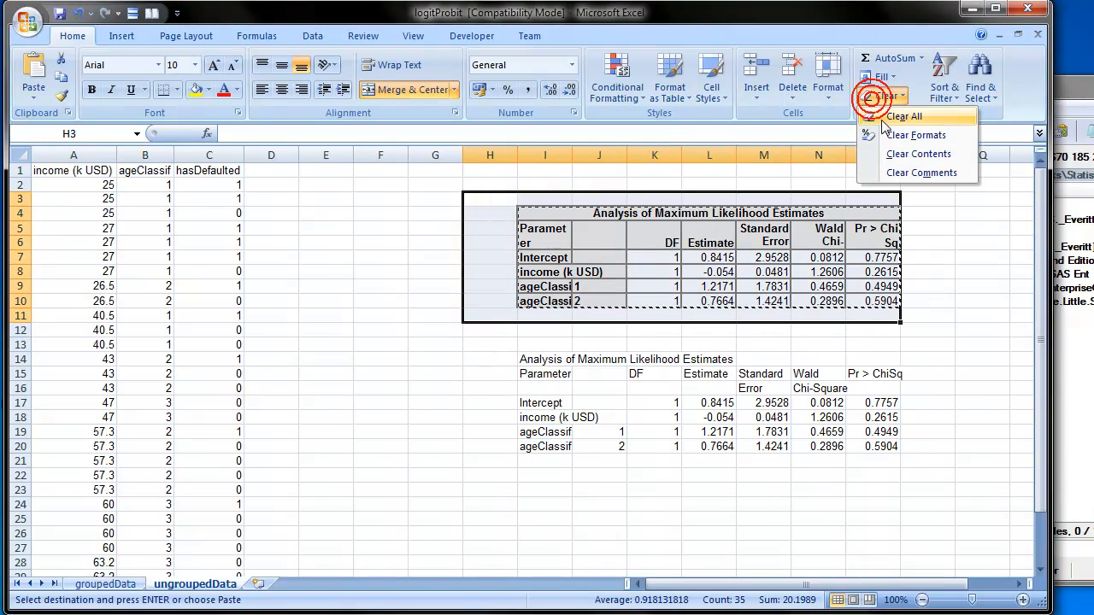
click(906, 110)
click(872, 359)
Move the values-only estimates table from I14:O20 so that it starts at cell G5.
drag(573, 363, 889, 445)
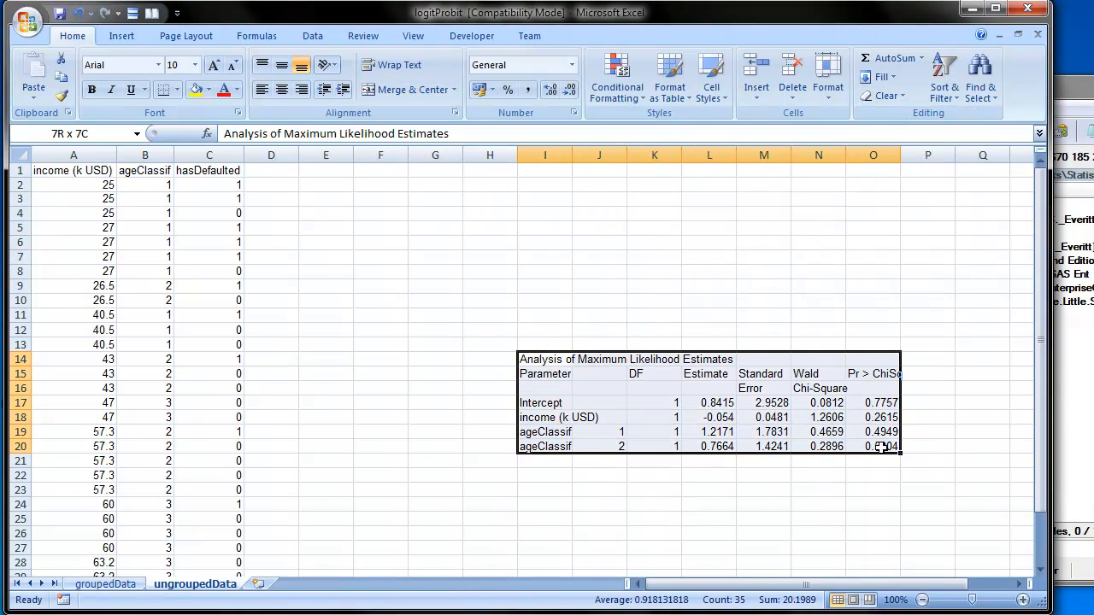
key(ctrl+c)
click(432, 238)
key(ctrl+v)
click(663, 405)
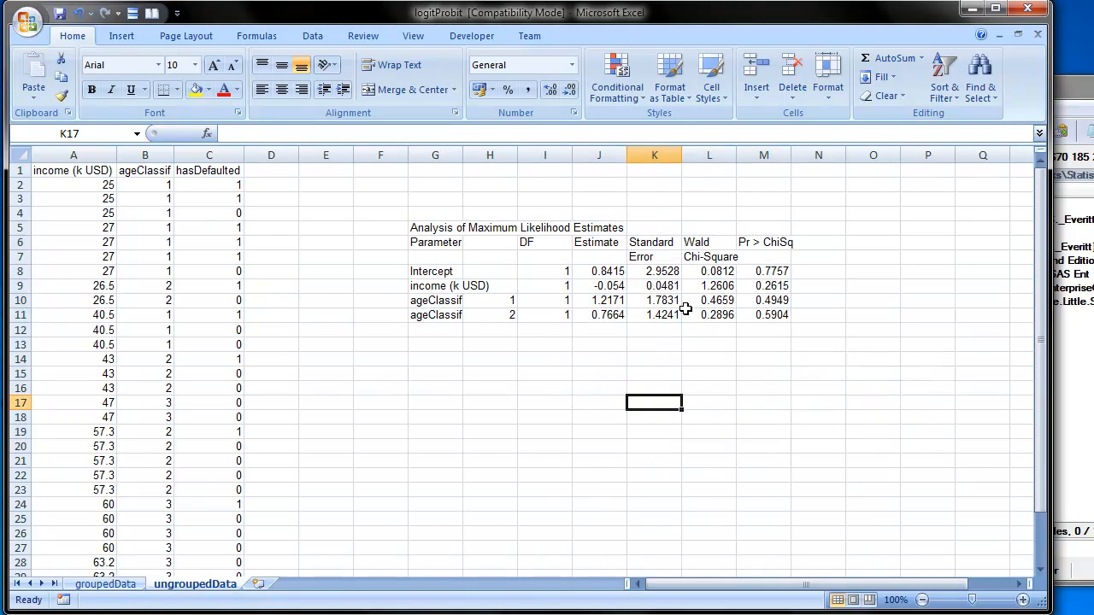
Delete columns K to M, which hold the Standard Error, Wald Chi-Square and Pr > ChiSq values.
click(651, 157)
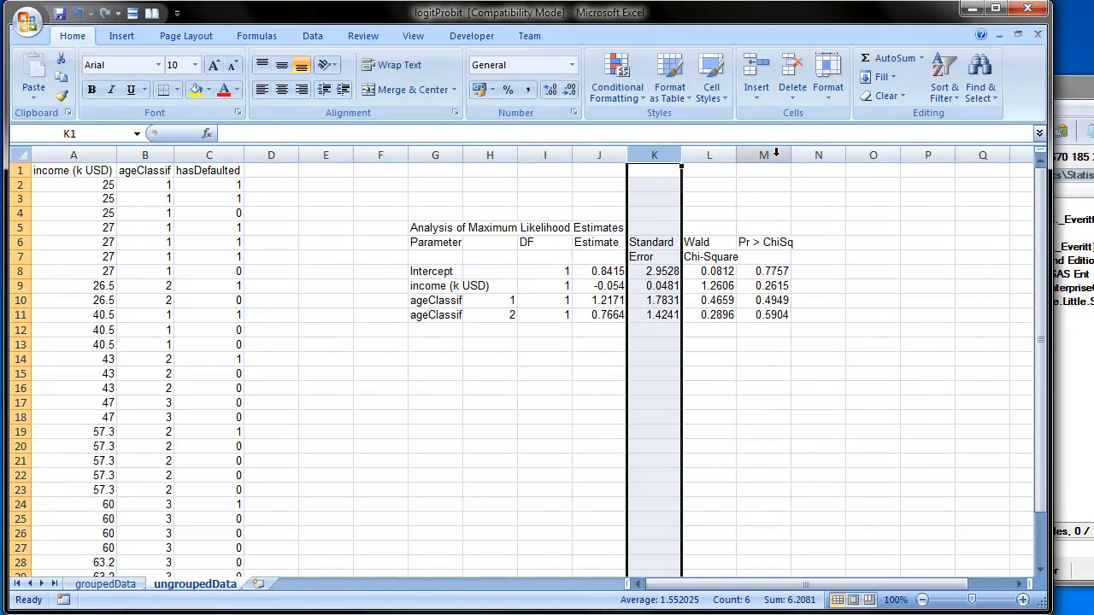
shift+click(776, 154)
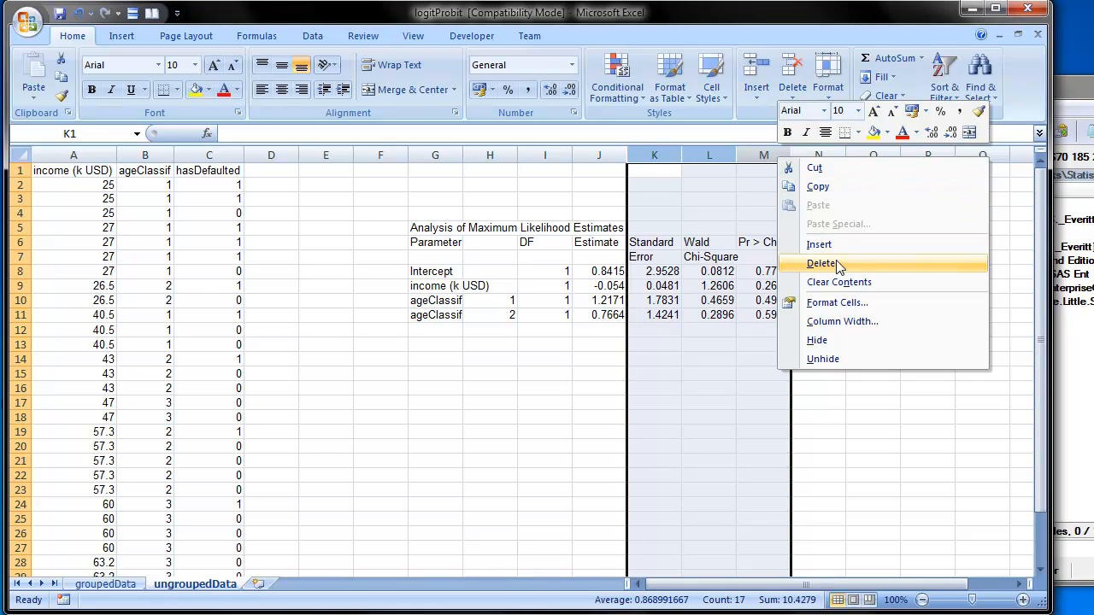
click(837, 267)
click(769, 329)
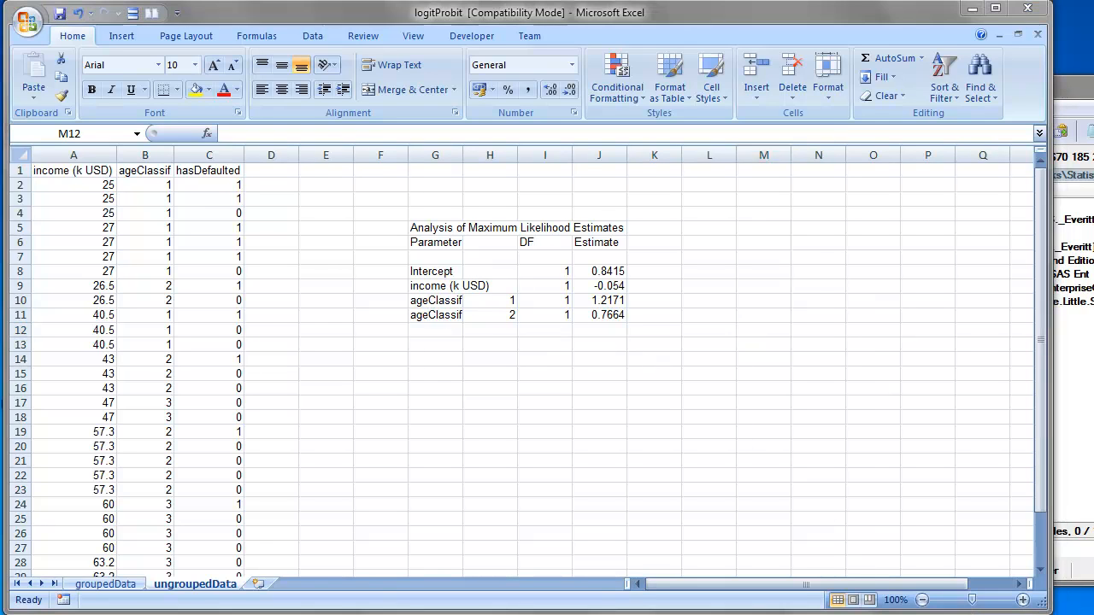
Arrange the MathType window with the logit formula beneath the Excel coefficient table, and return to the ungroupedData sheet.
key(alt+Tab)
drag(615, 109, 694, 365)
drag(656, 24, 654, 0)
click(493, 602)
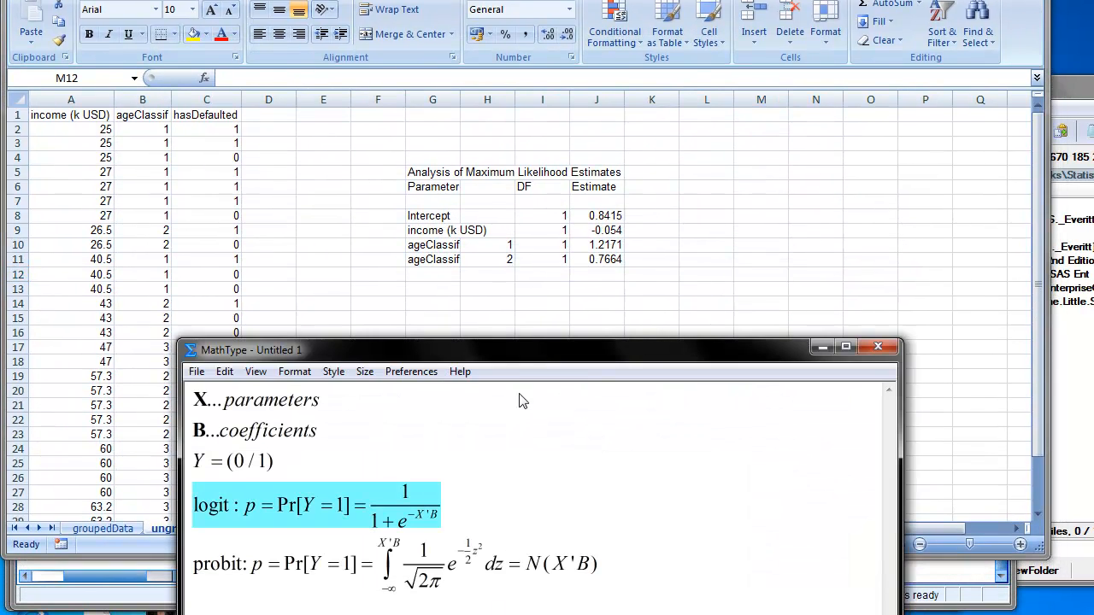
drag(548, 359, 546, 308)
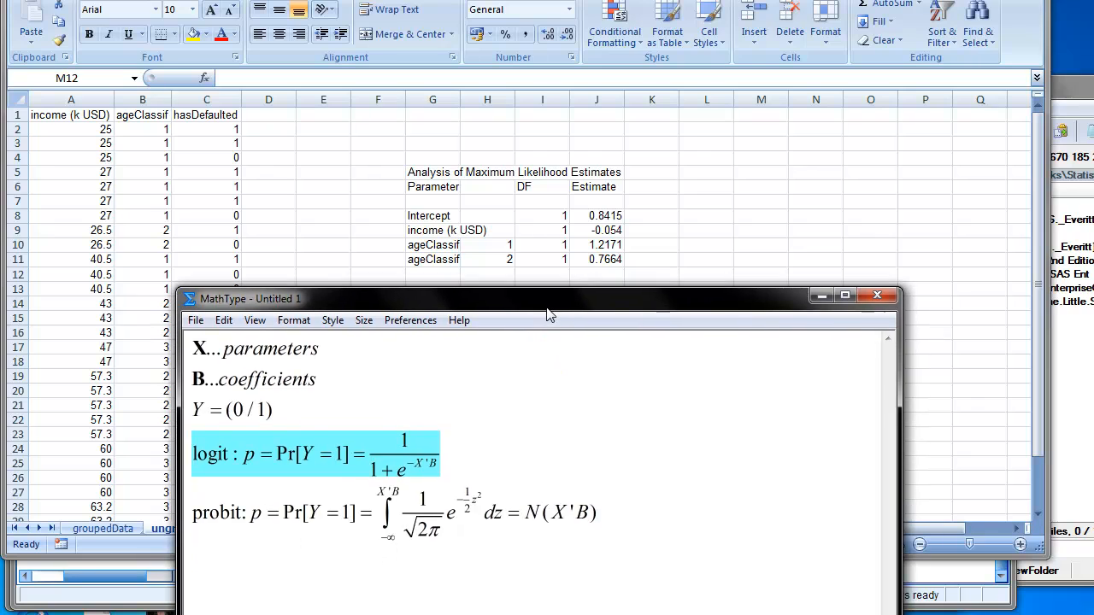
click(434, 468)
click(421, 258)
click(428, 205)
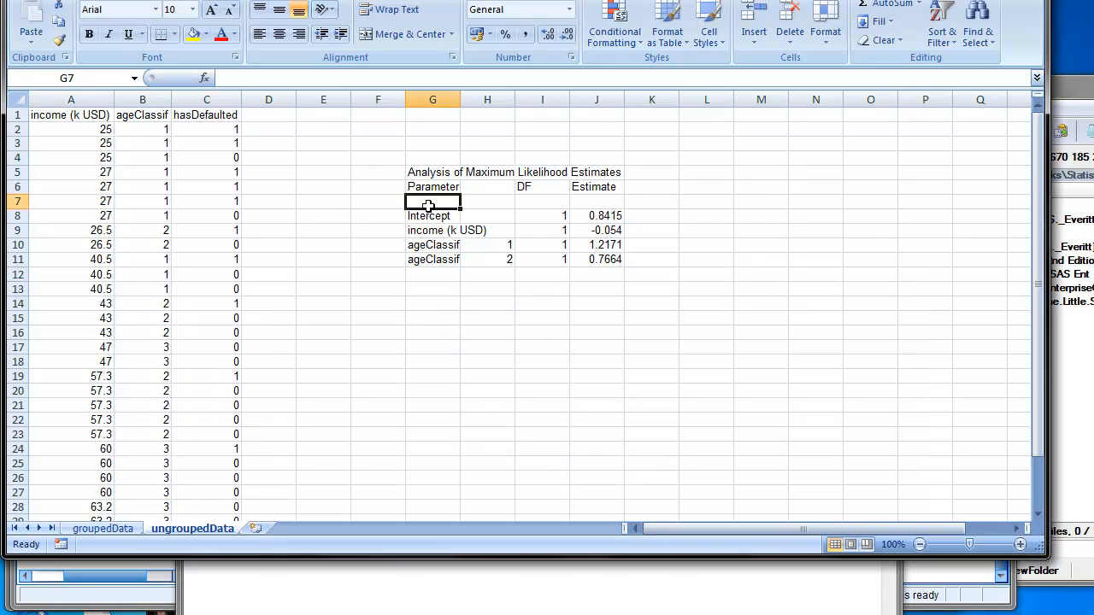
Label the Estimate column with a bold B in cell J7 and switch to MathType to view the formulas.
click(603, 203)
text(B)
key(Return)
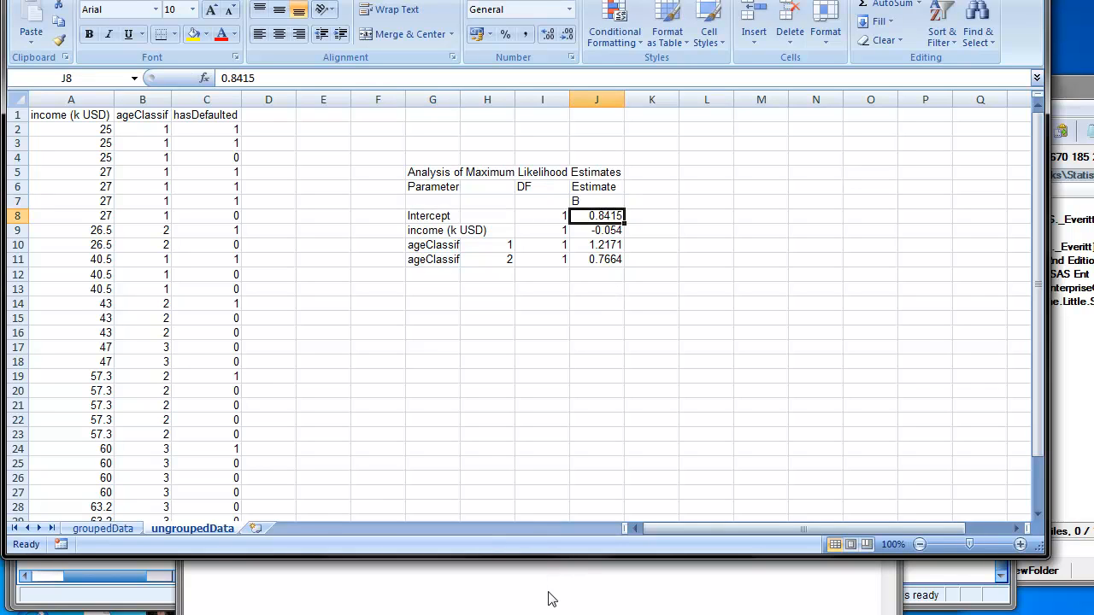
click(586, 200)
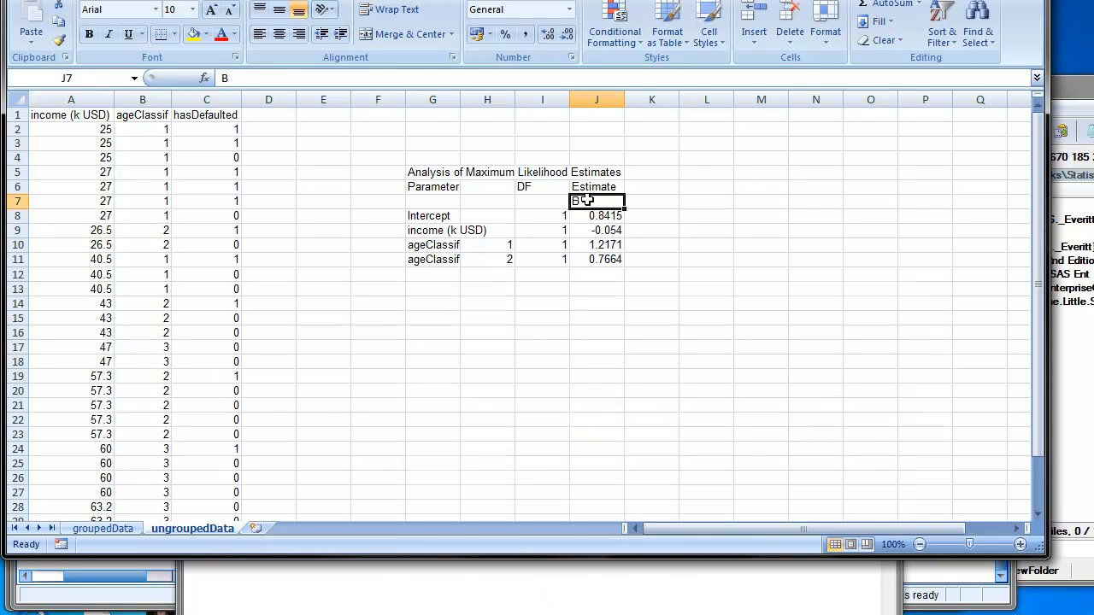
click(525, 570)
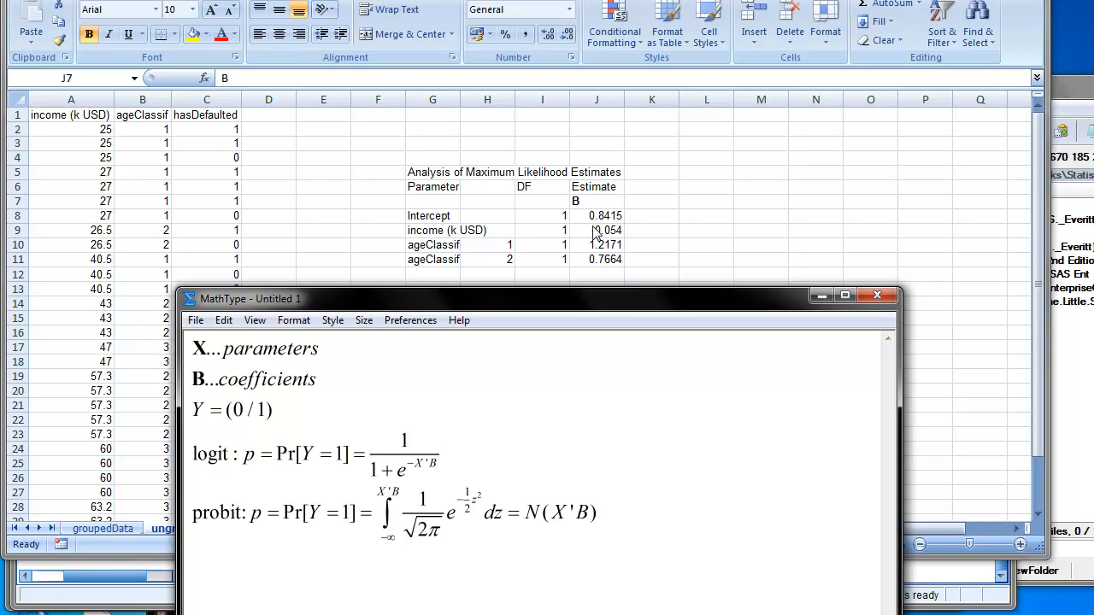
Return to Excel and examine the two ageClassif coefficient rows against the age classes in column B, including class 3.
click(448, 248)
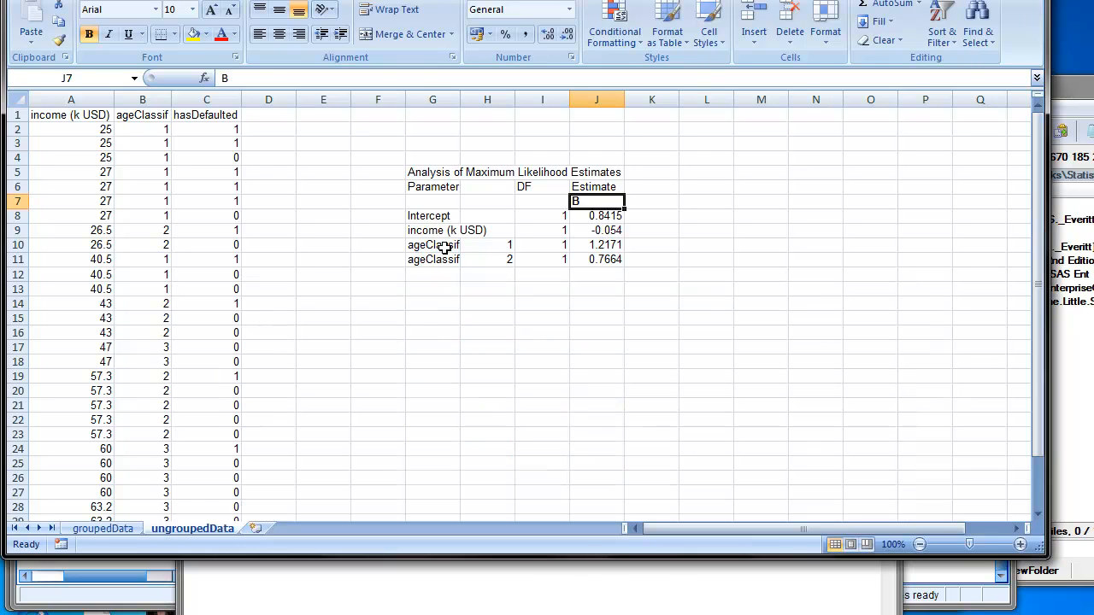
click(446, 246)
drag(446, 246, 445, 259)
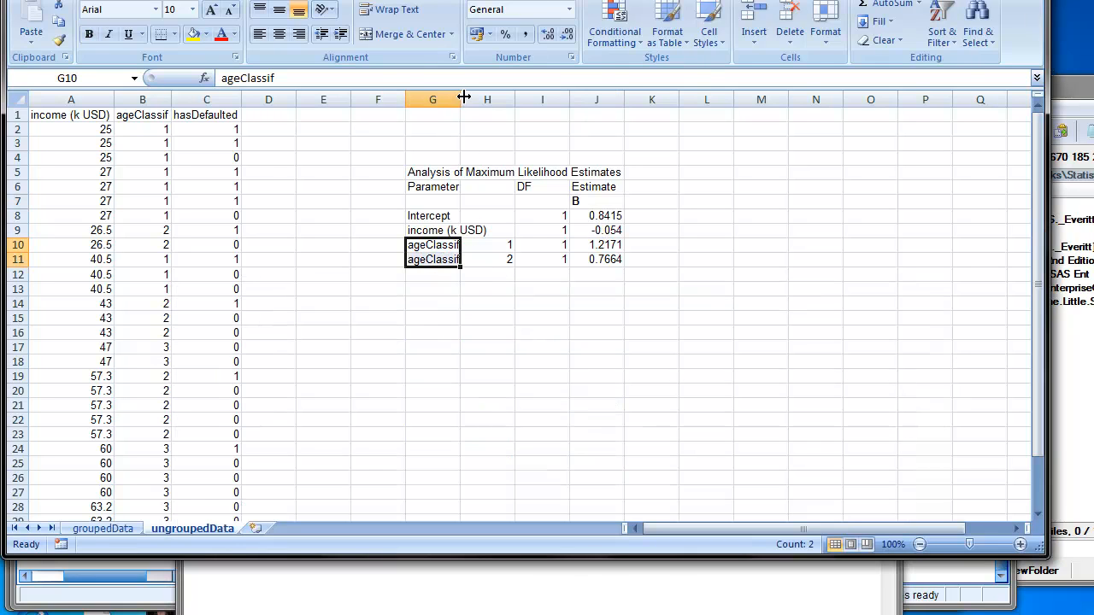
click(463, 284)
drag(425, 244, 606, 271)
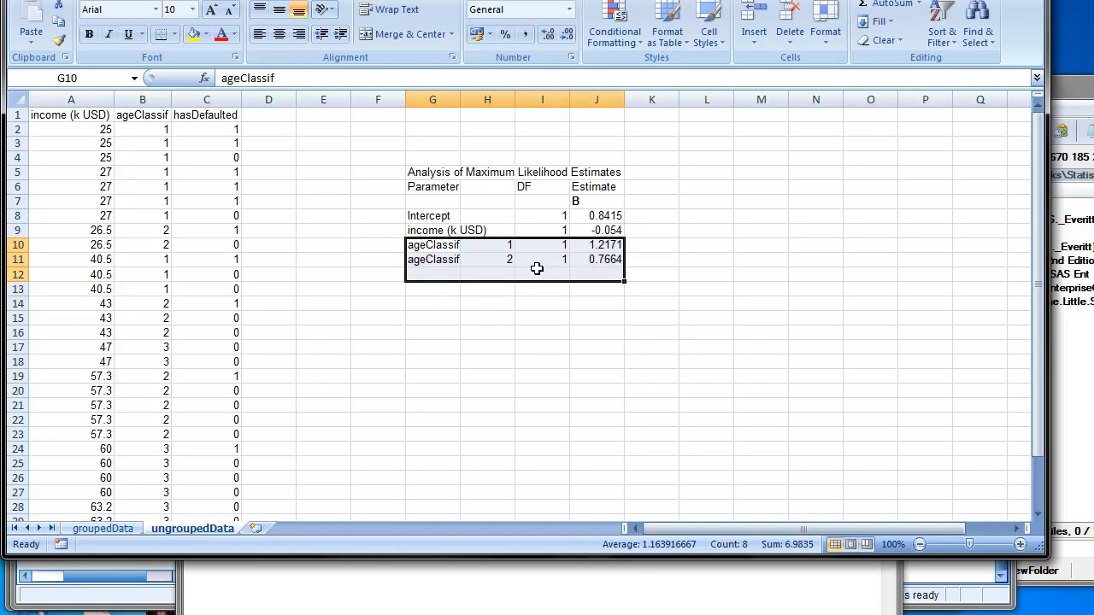
drag(446, 248, 451, 261)
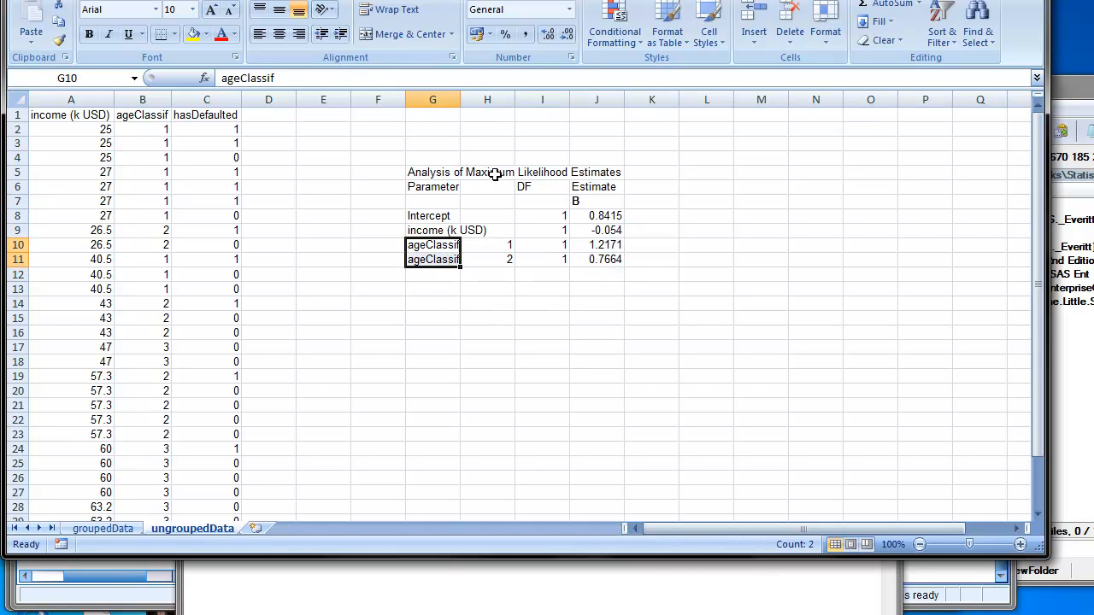
click(505, 246)
click(506, 260)
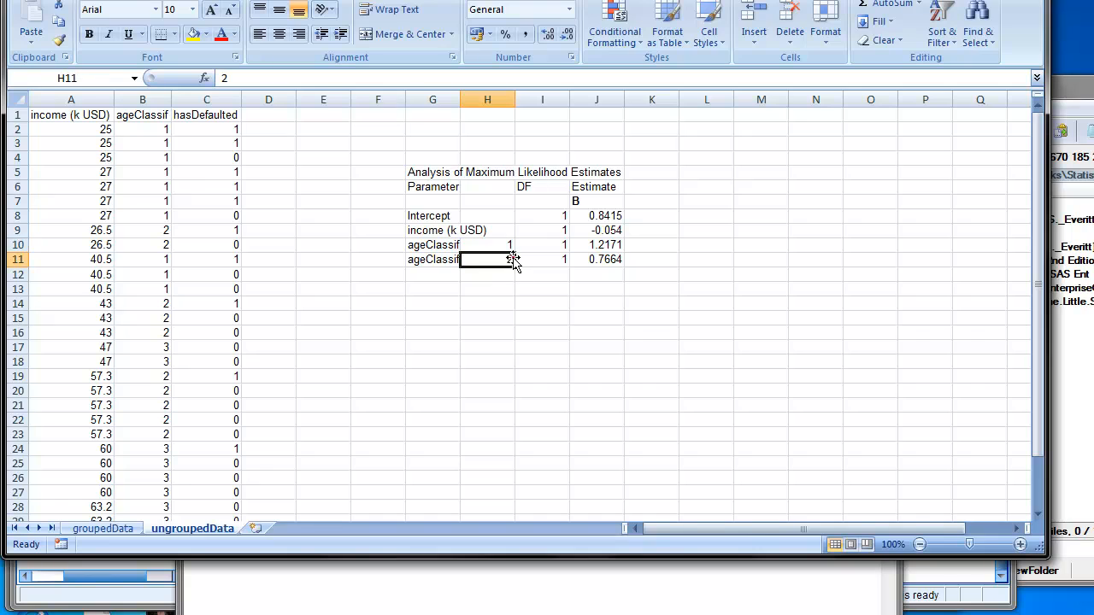
click(507, 247)
click(505, 259)
click(366, 264)
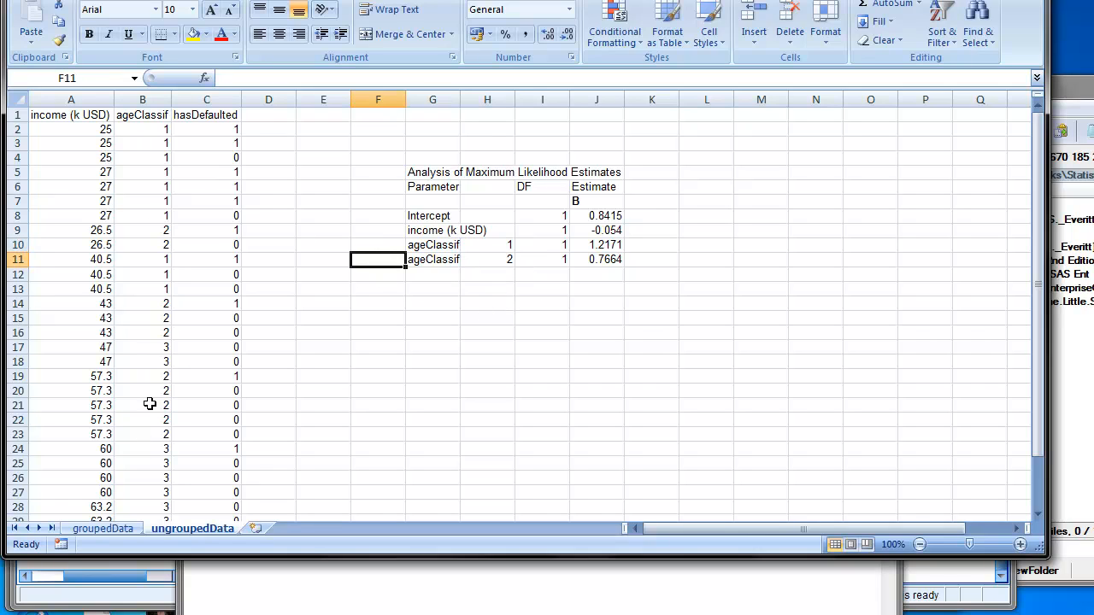
click(161, 344)
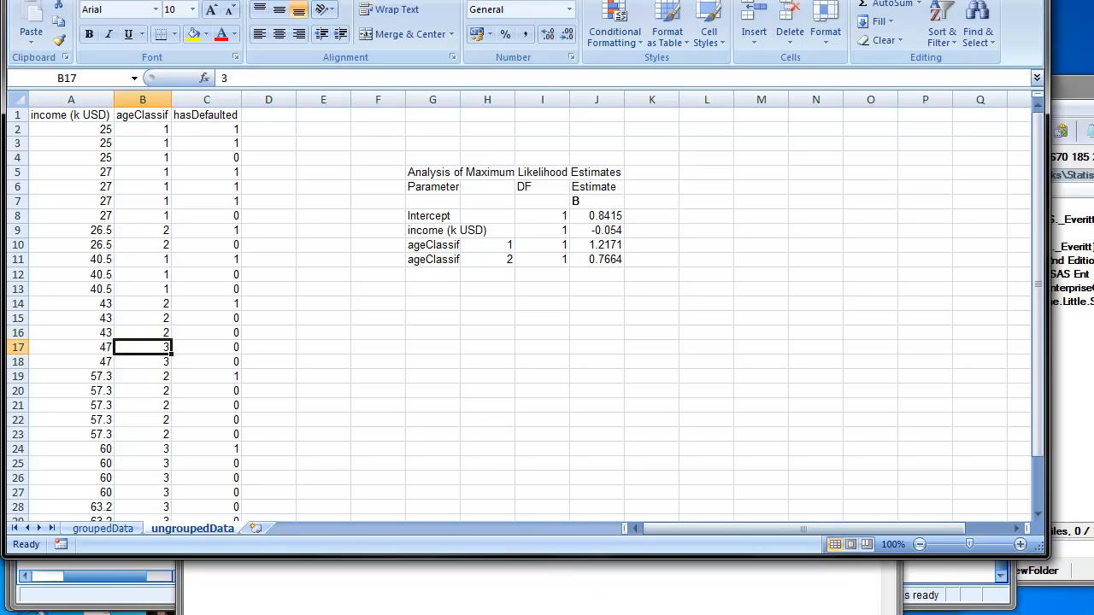
Copy the Class Level Information table from the SAS Enterprise Guide results and paste it into the ungroupedData sheet at cell G14.
key(alt+Tab)
scroll(655, 359, up, 5)
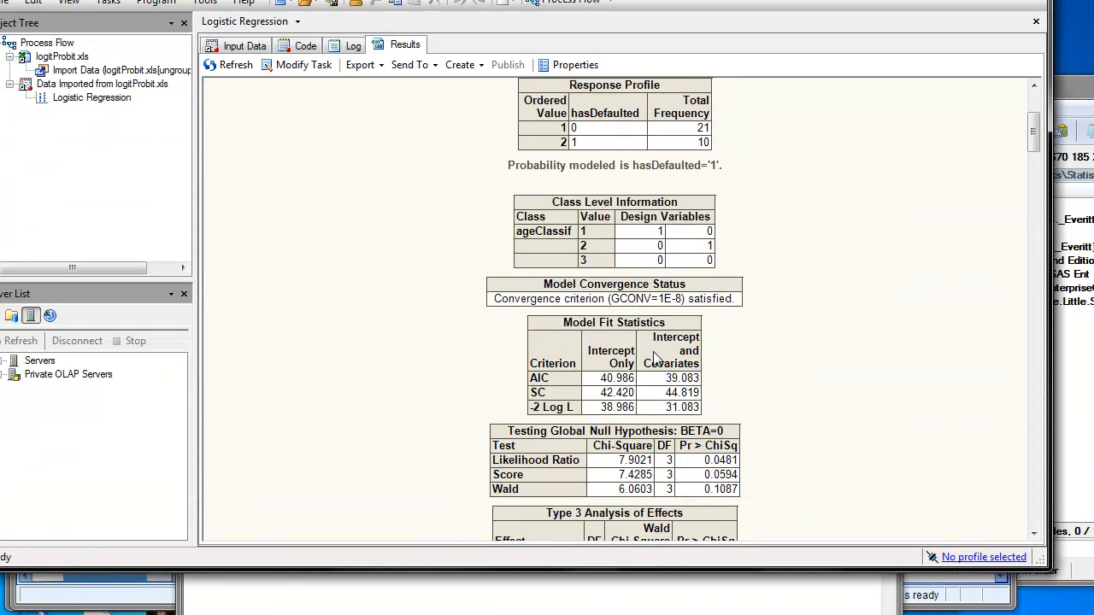
click(636, 242)
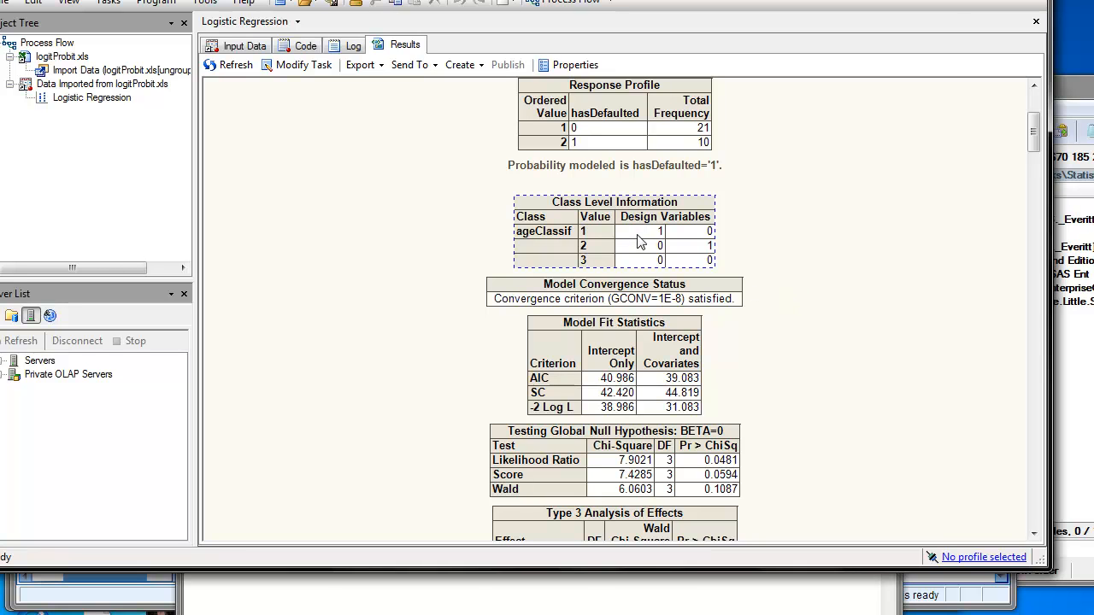
key(alt+Tab)
click(451, 309)
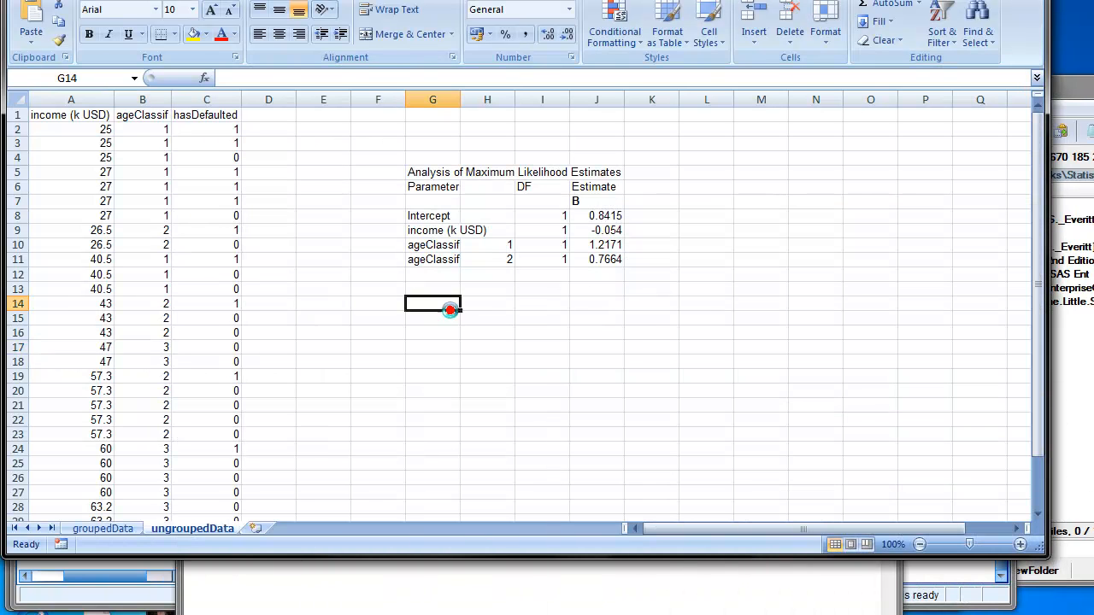
text(Class Level Information Class	Value	Design Variables ageClassif	1	1	0 	2	0	1 	3	0	0)
click(757, 303)
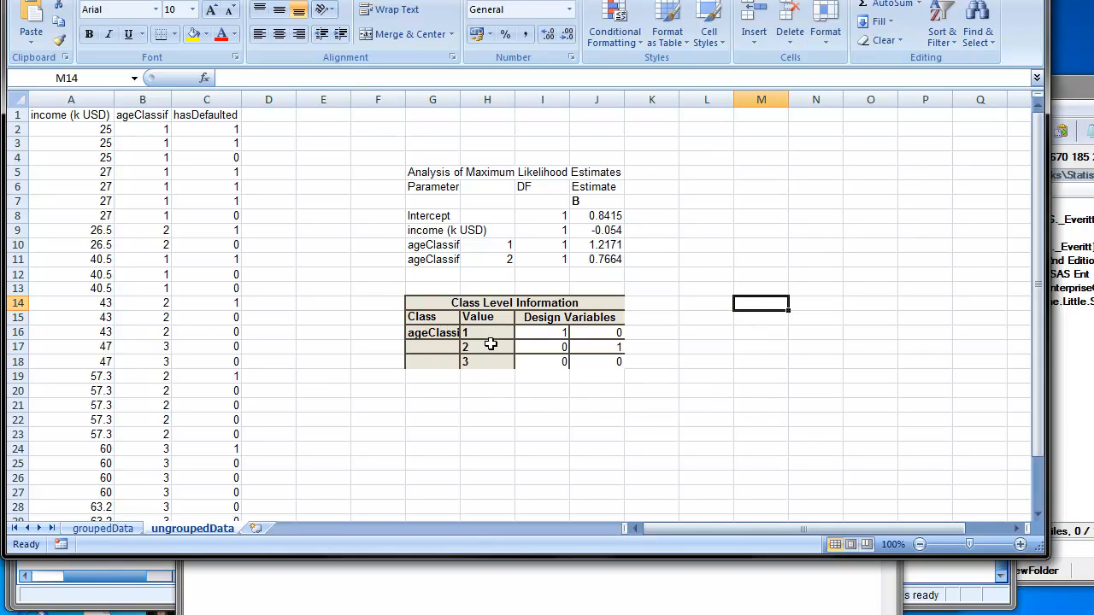
Trace age class 1 from the first record through its design variable in I16 to the ageClassif 1 coefficient in J10.
click(149, 128)
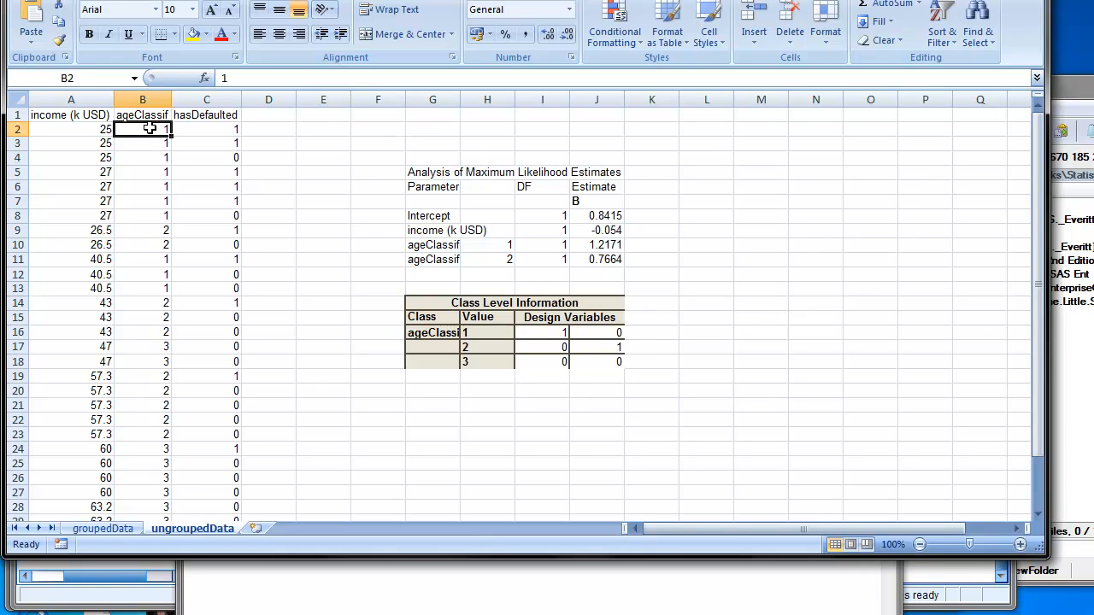
click(480, 332)
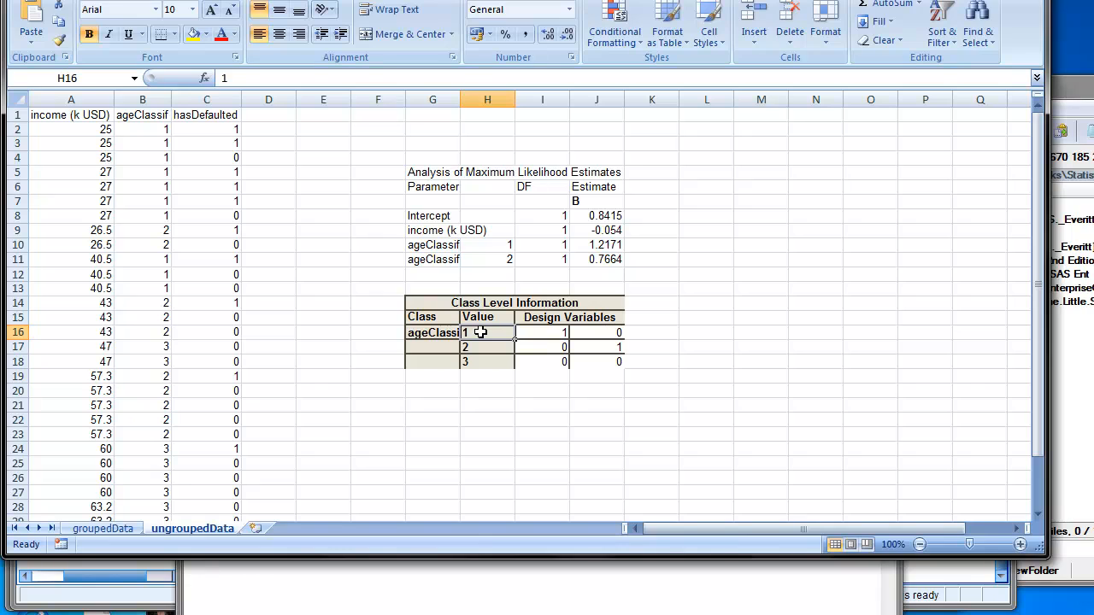
click(539, 331)
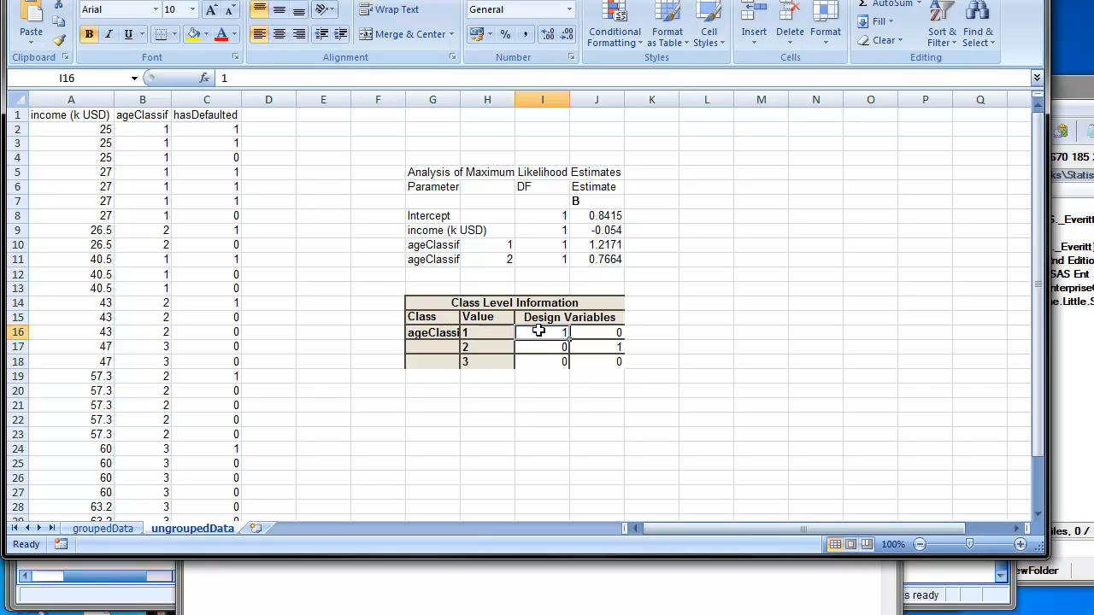
click(607, 244)
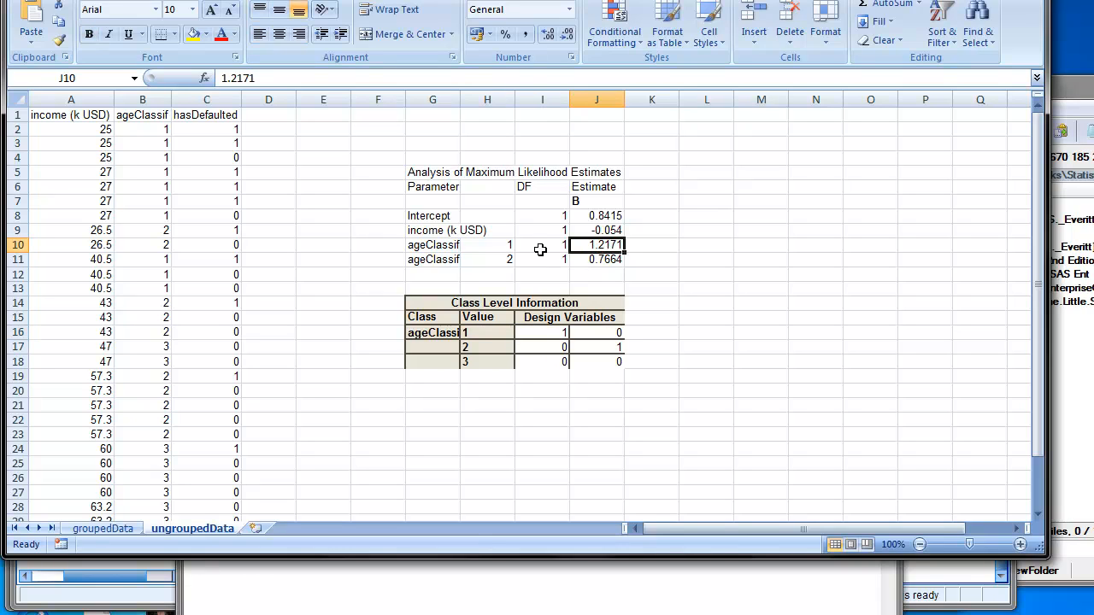
click(504, 244)
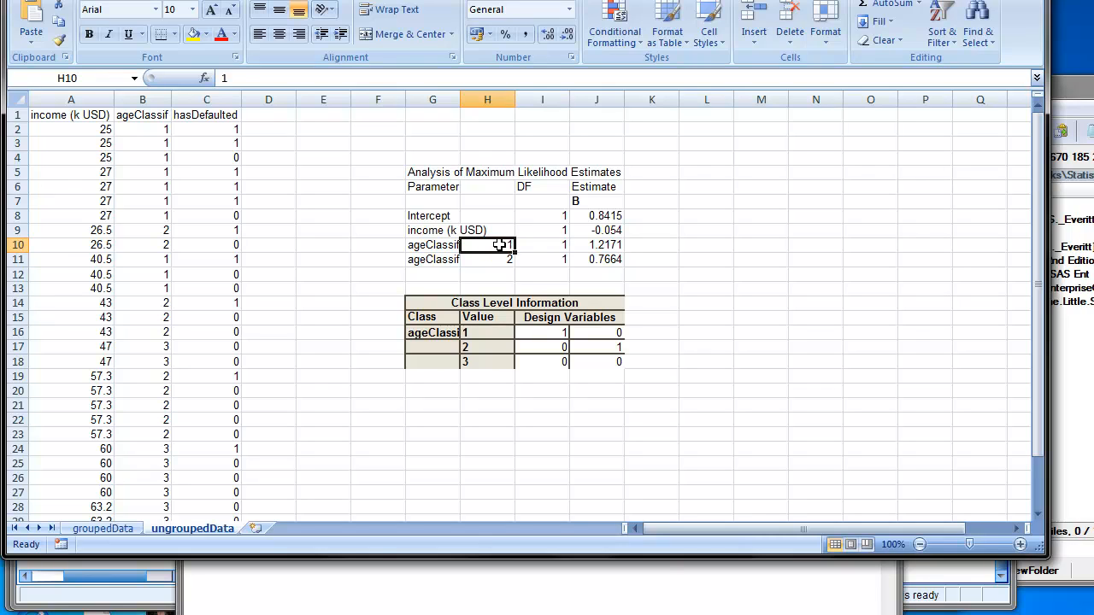
click(588, 244)
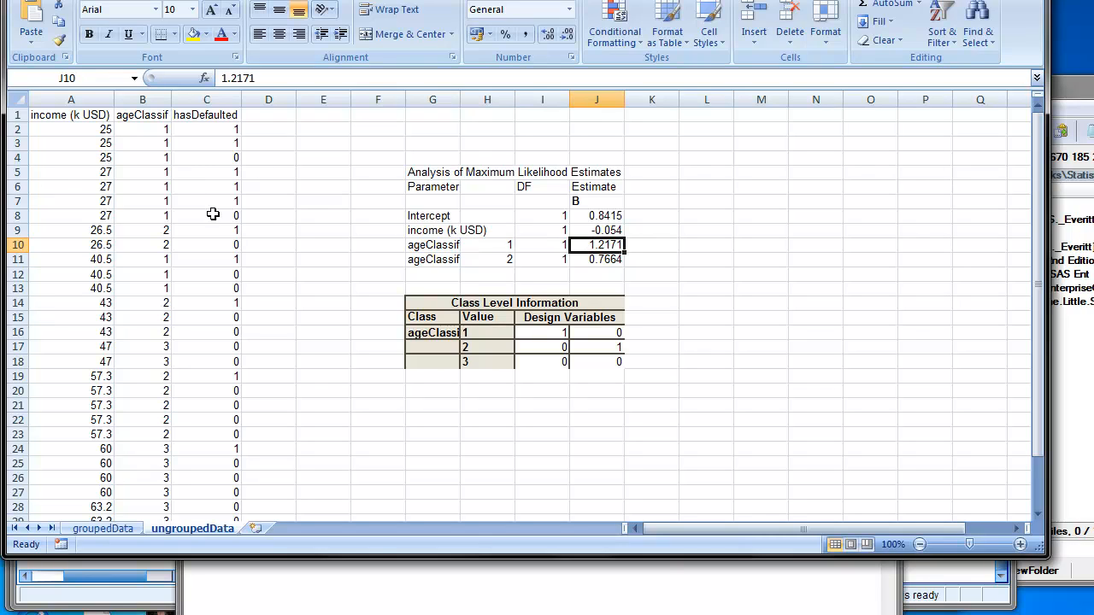
click(331, 248)
Trace age class 2 from the data record in B10 through its design variable in J17 to the ageClassif 2 row.
click(470, 346)
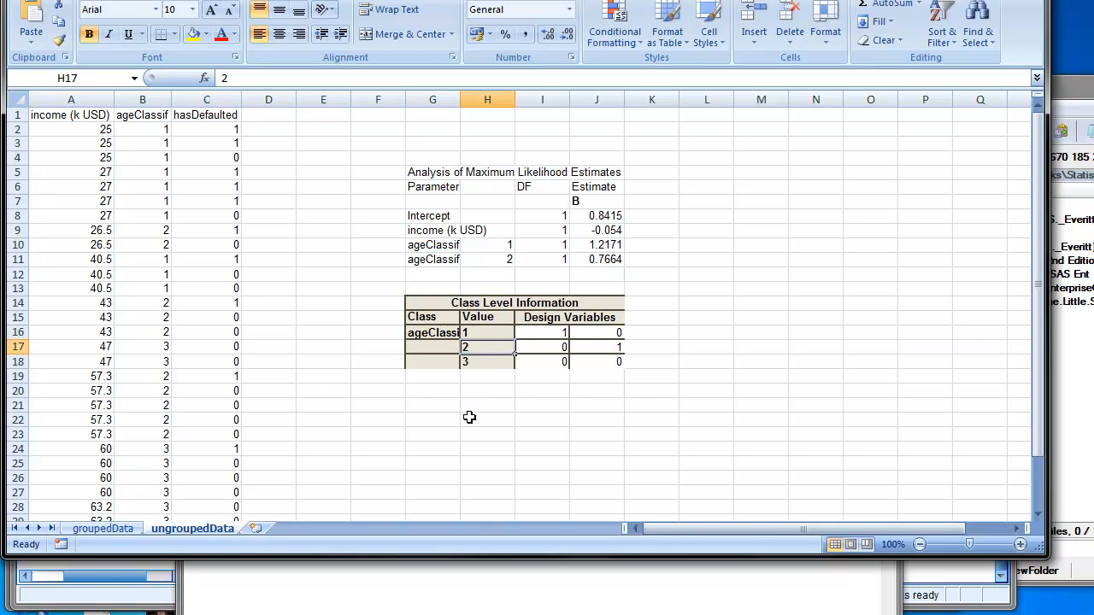
click(165, 245)
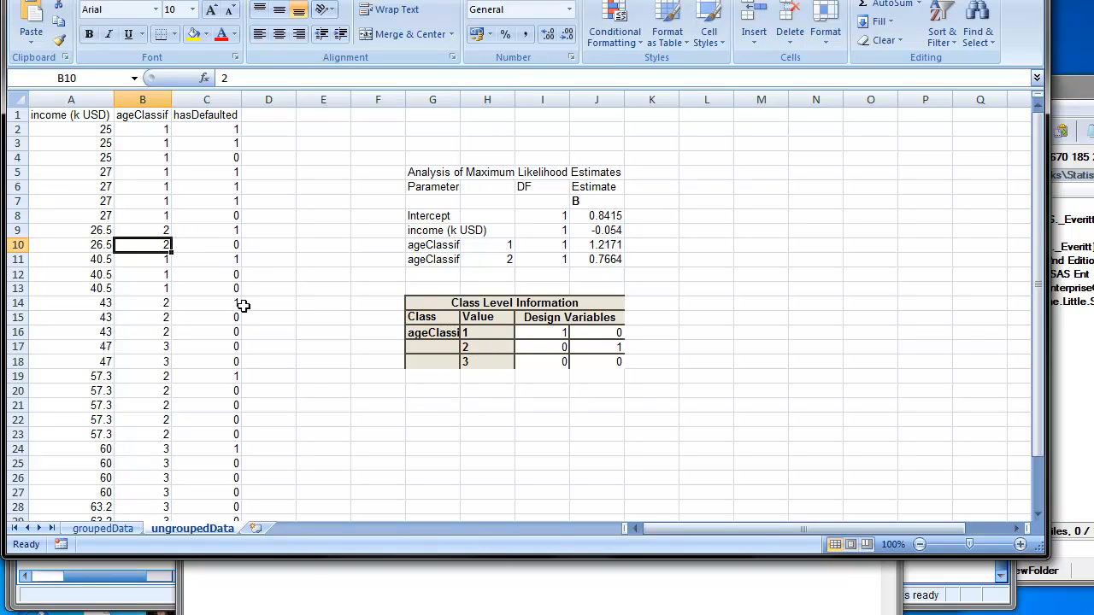
click(609, 346)
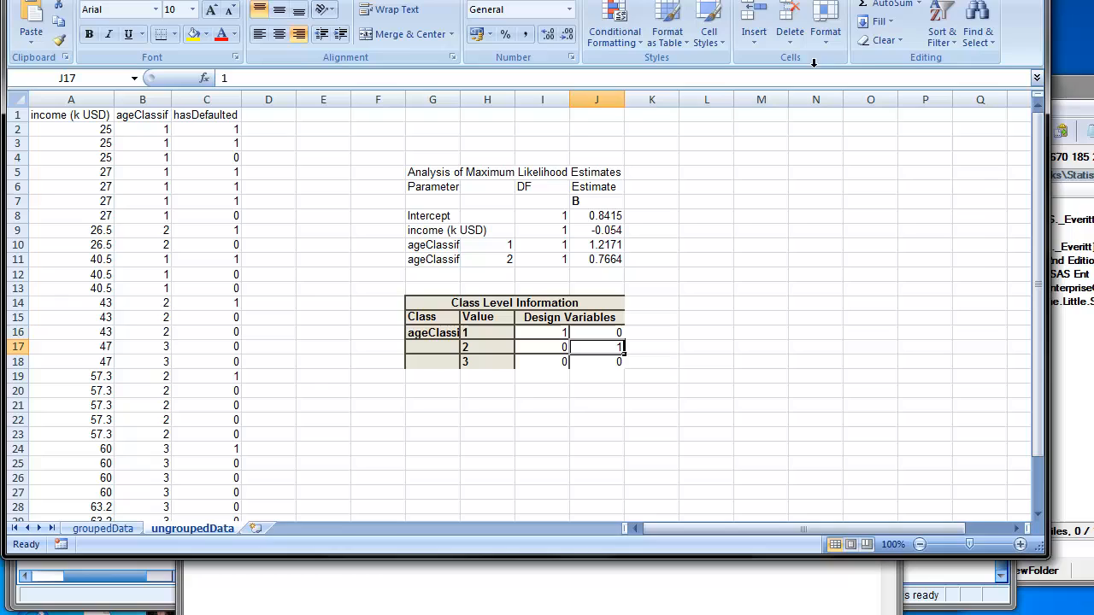
click(538, 288)
click(506, 261)
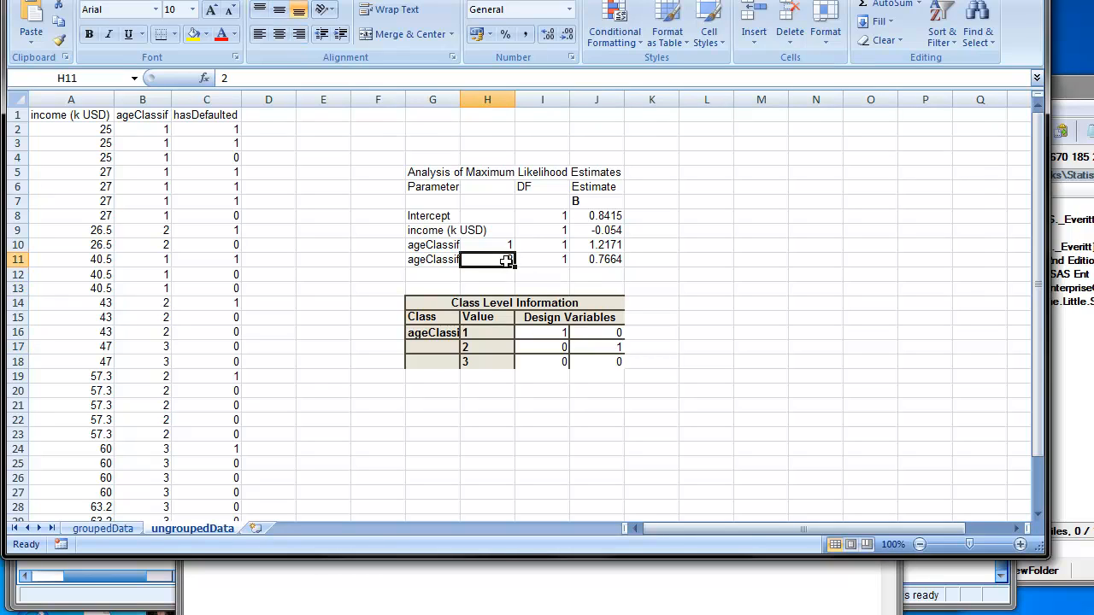
Copy the ageClassif label from G11 into G12 to start a third age class row.
click(601, 319)
click(596, 405)
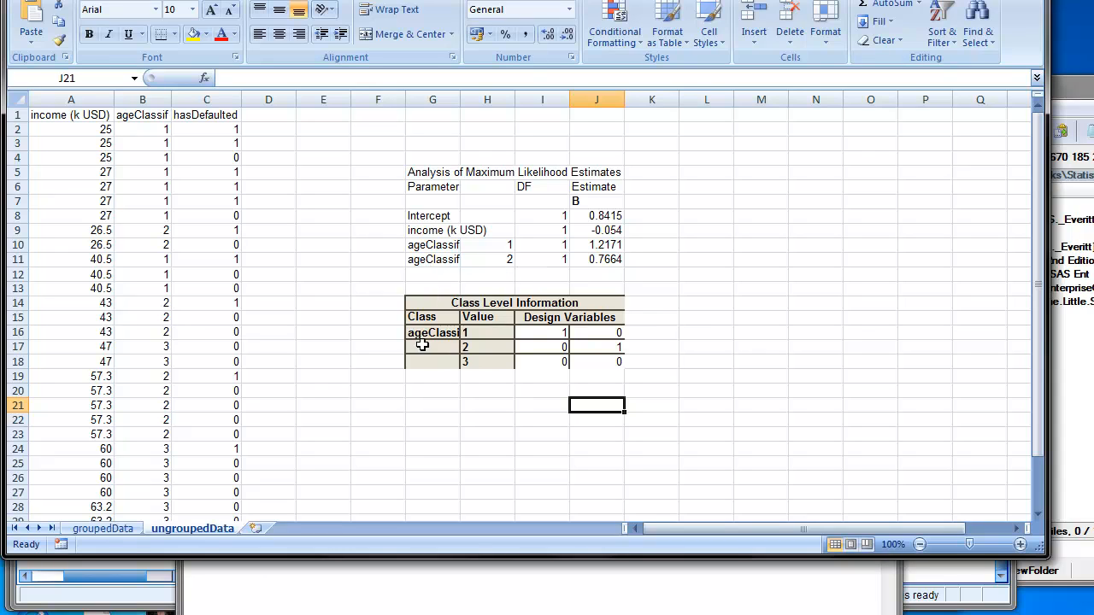
click(412, 274)
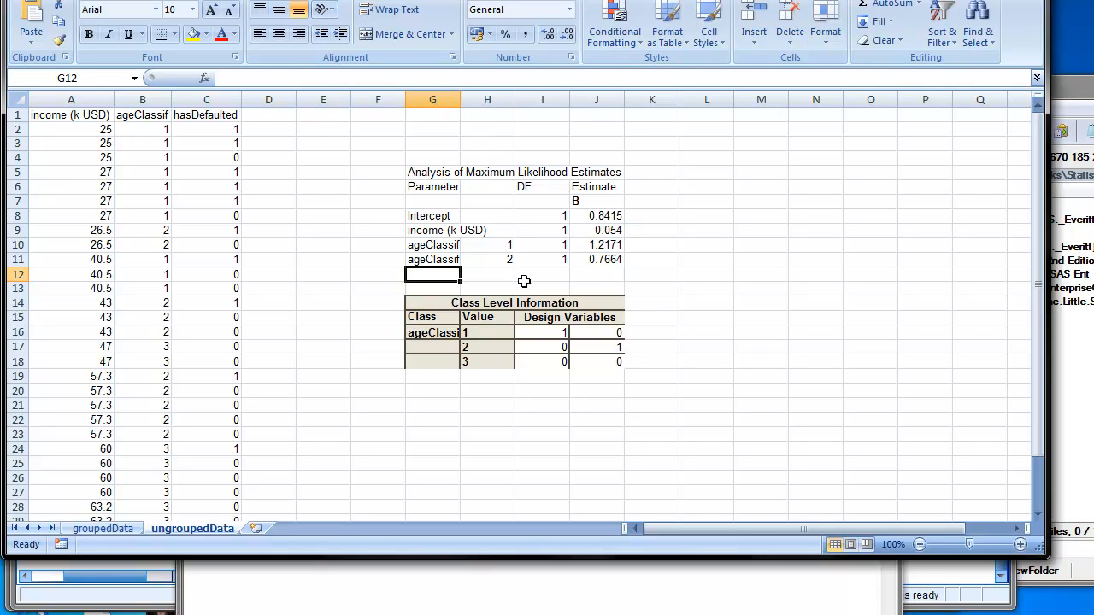
click(433, 259)
key(ctrl+c)
click(436, 285)
click(436, 273)
key(ctrl+v)
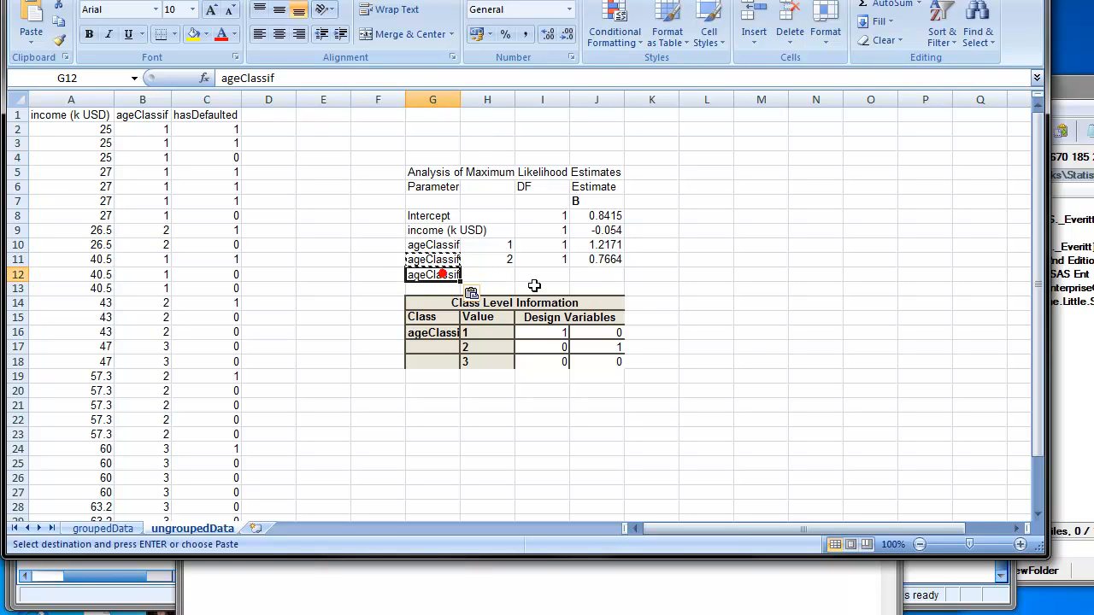
key(Escape)
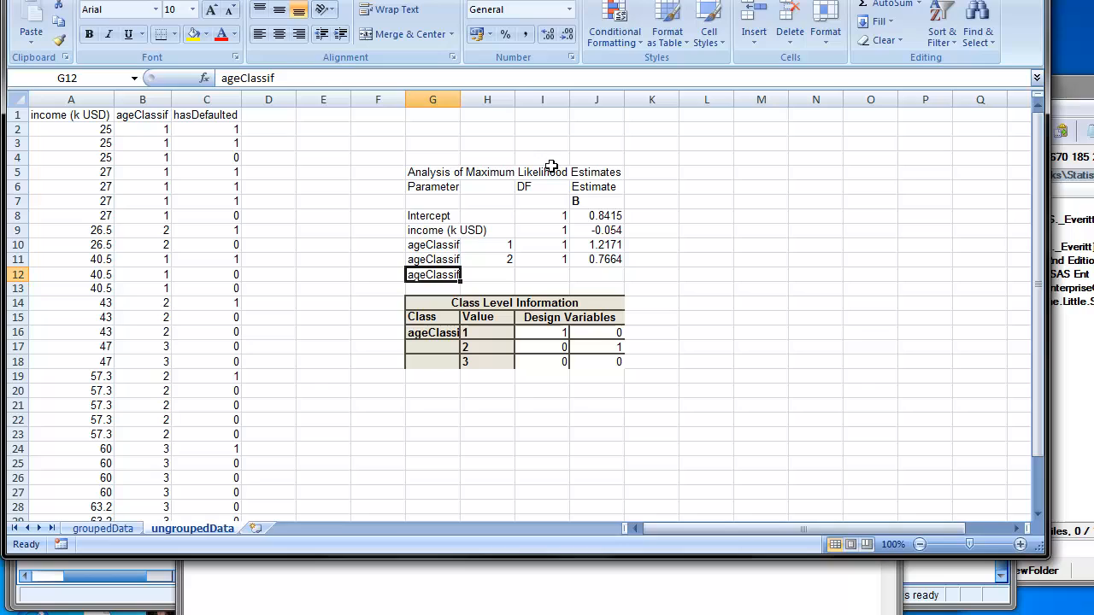
Complete the new ageClassif row with class value 3 in H12 and coefficient 0 in J12.
click(499, 272)
text(3)
key(Return)
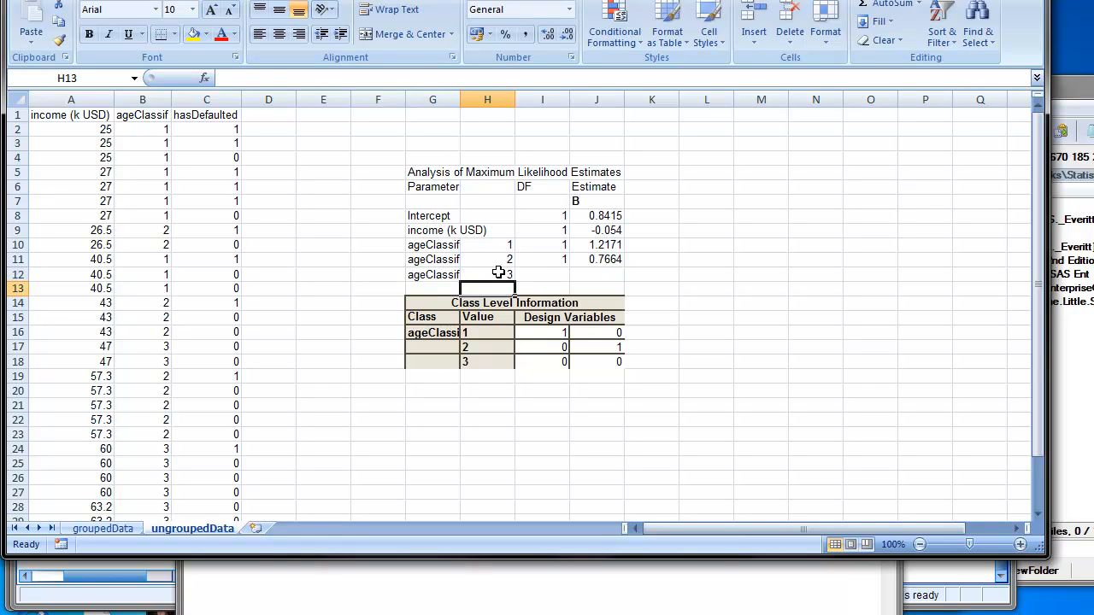
key(Up)
key(Right)
key(Right)
text(0)
key(Return)
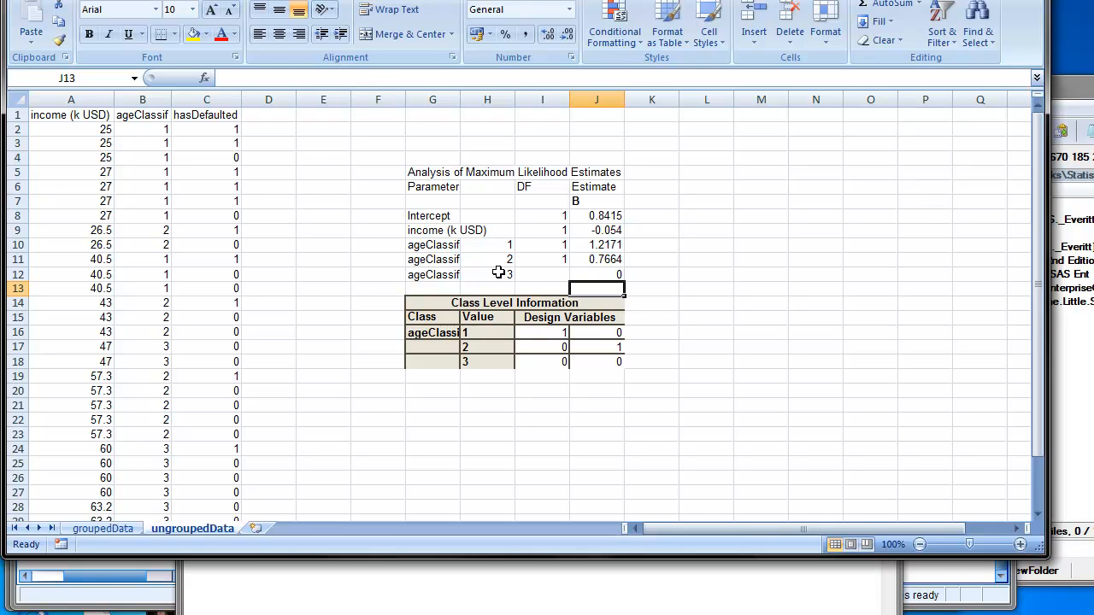
Check each ageClassif value in H10:H12 against its coefficient in J10:J12.
click(490, 253)
click(496, 246)
click(600, 244)
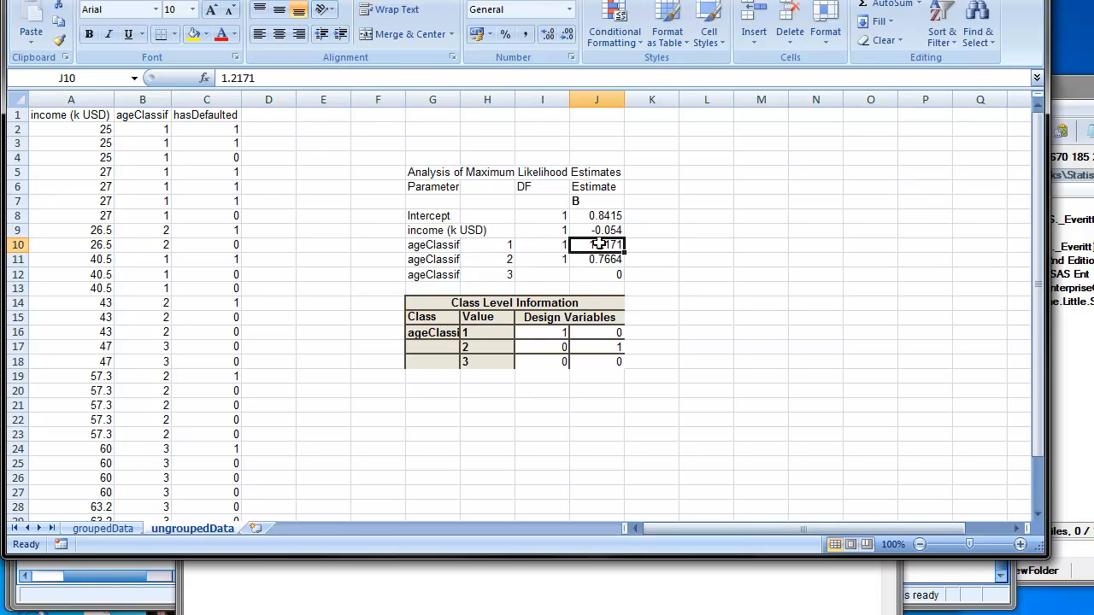
click(500, 259)
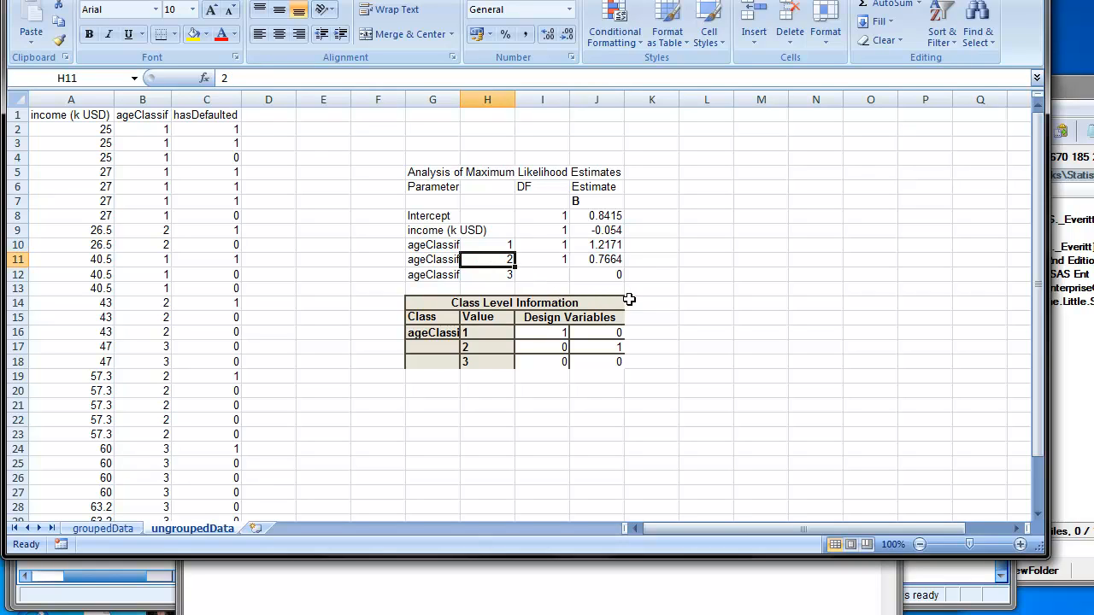
click(612, 261)
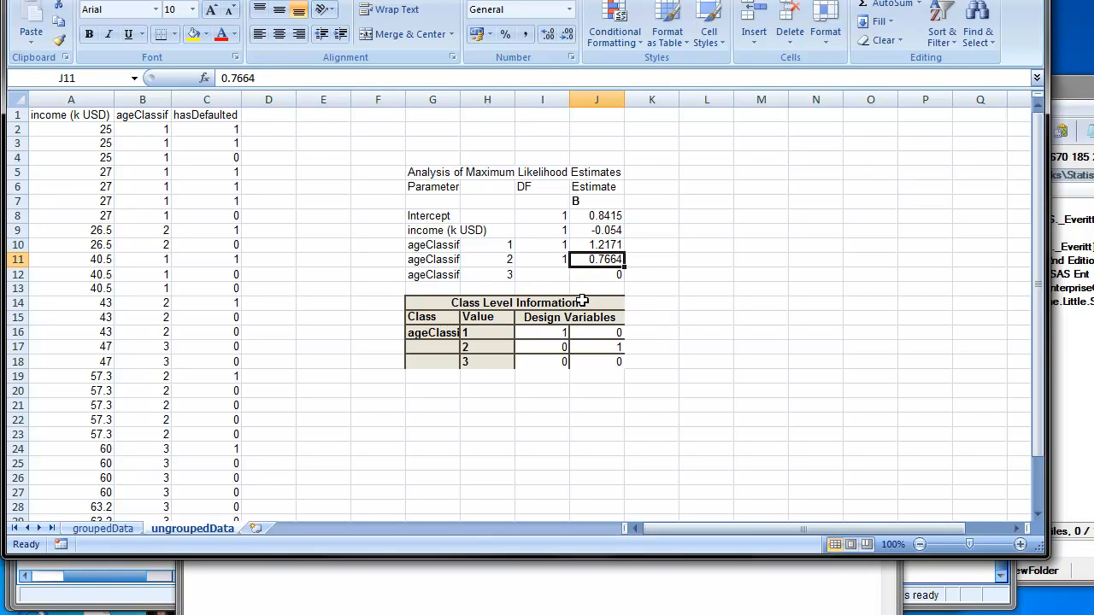
click(502, 274)
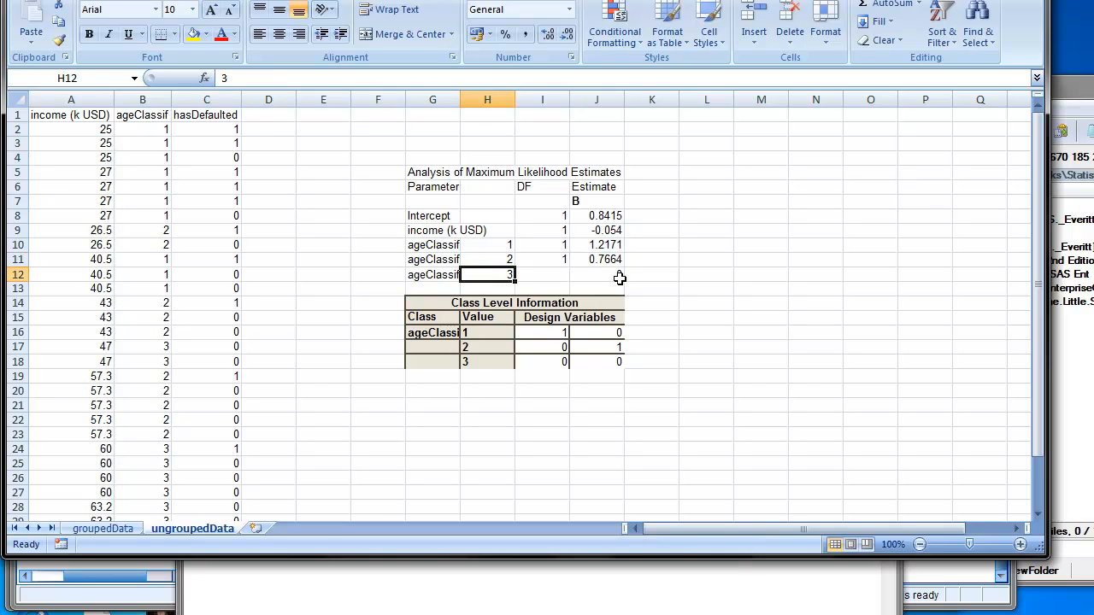
click(620, 278)
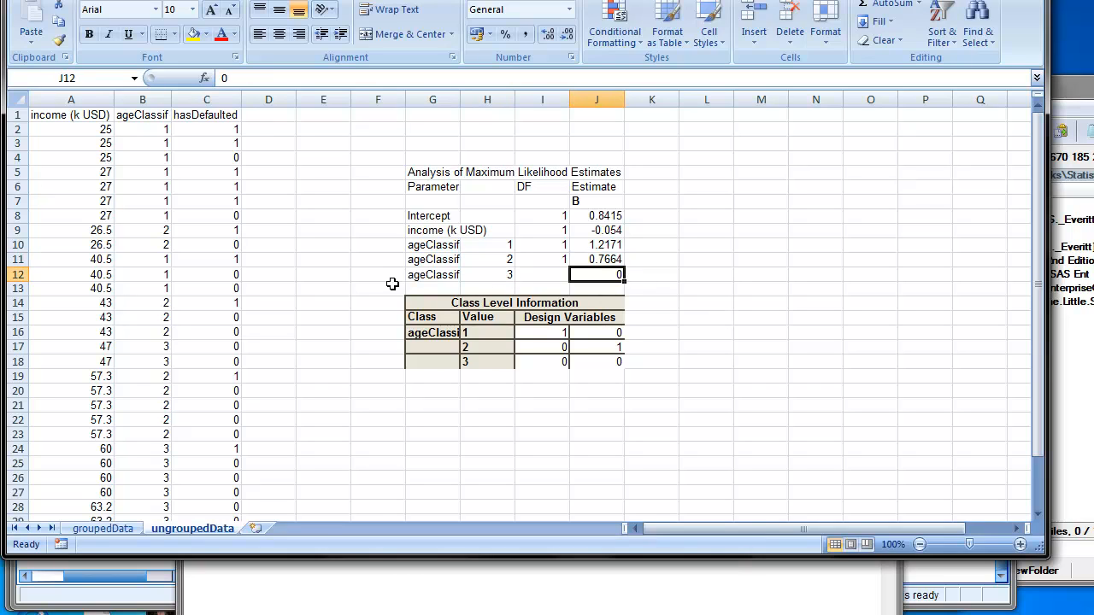
drag(396, 293, 700, 385)
click(702, 386)
drag(429, 176, 615, 363)
key(ctrl+c)
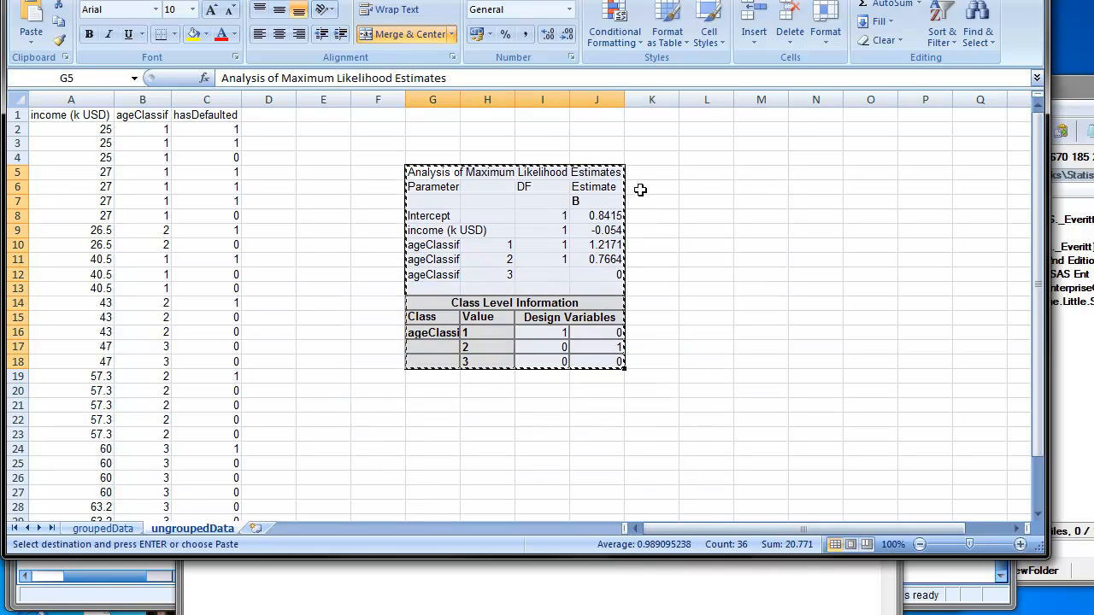
click(558, 169)
key(ctrl+v)
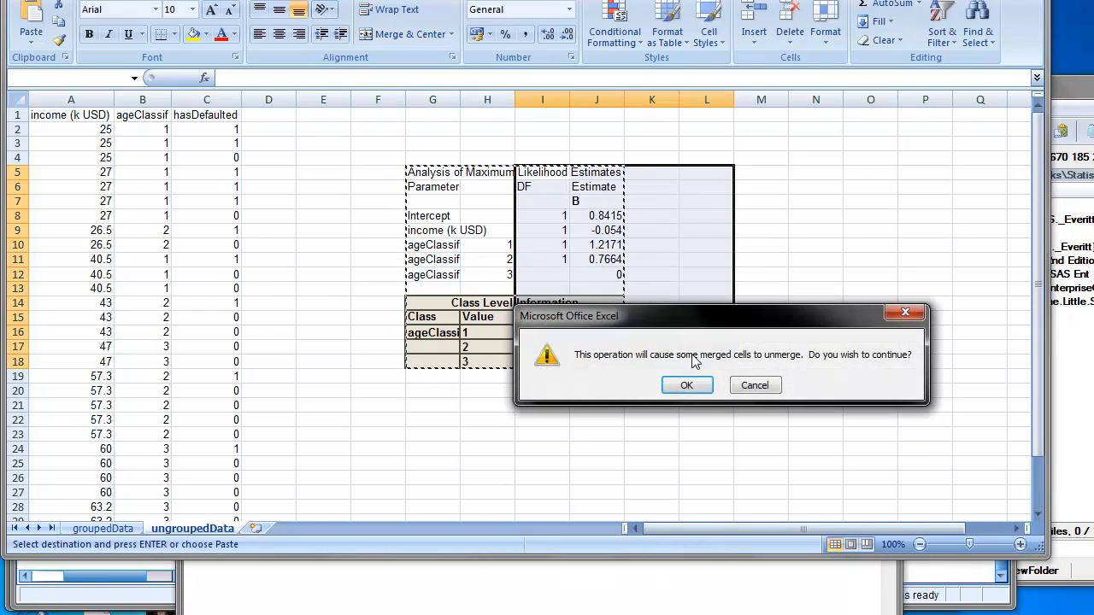
click(754, 385)
click(759, 288)
Delete the Class Level Information title in row 14 and unmerge its cells.
click(430, 173)
drag(430, 173, 598, 349)
click(569, 317)
click(439, 298)
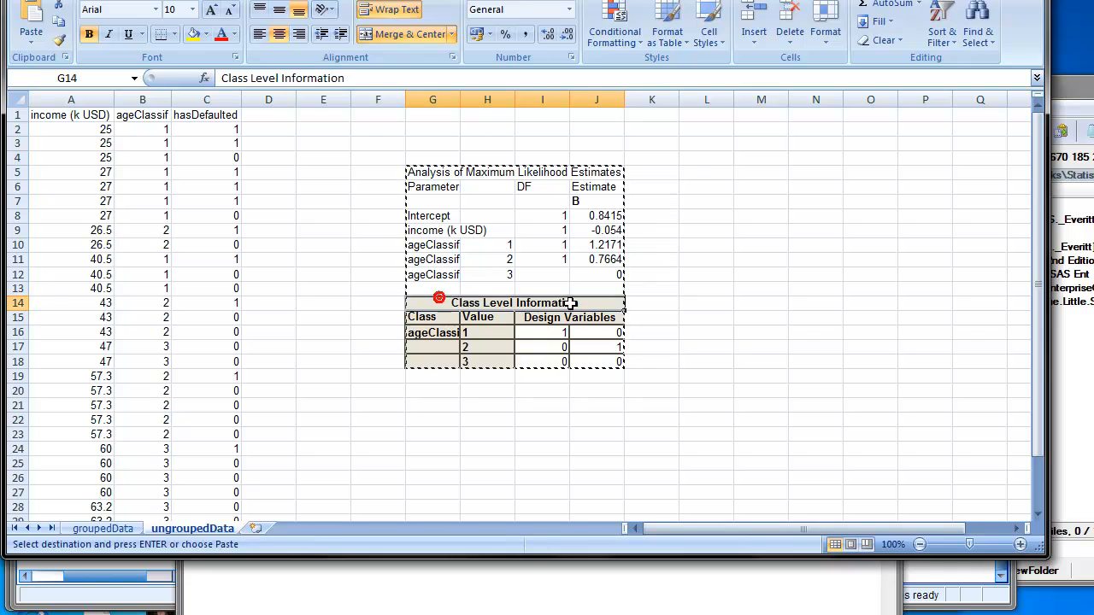
key(Delete)
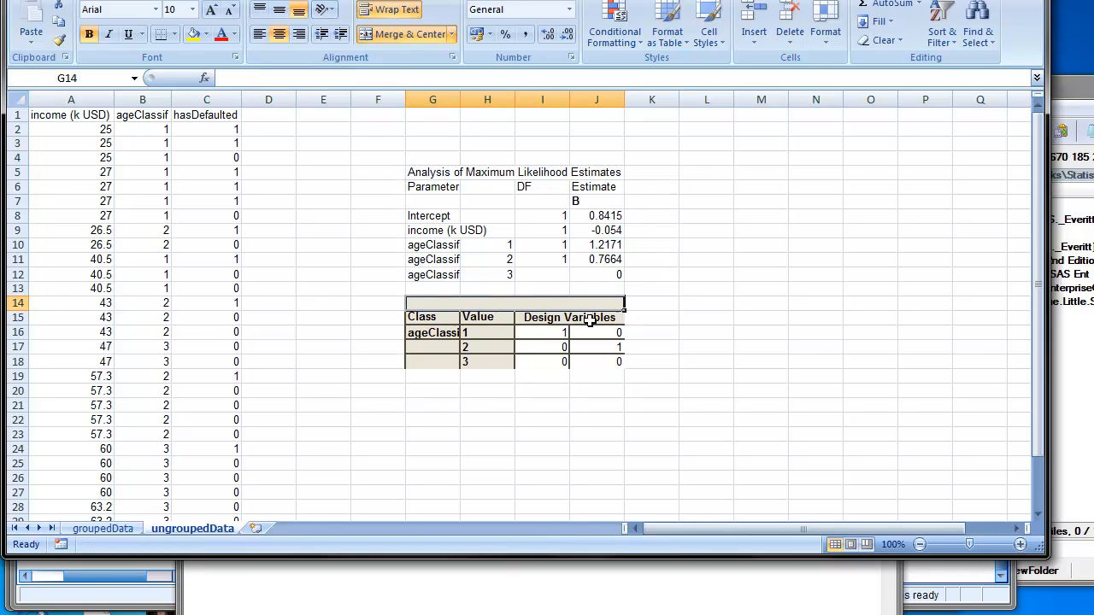
click(424, 34)
click(552, 434)
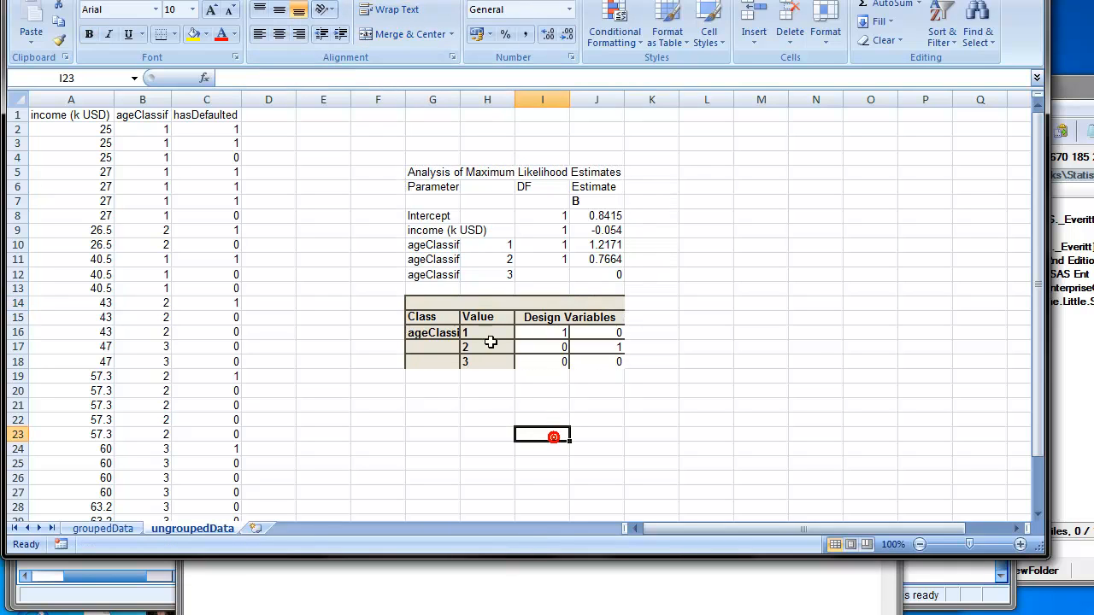
Clear all contents and formatting from the design variable table's two header rows, G14:J15.
drag(424, 299, 586, 350)
click(640, 291)
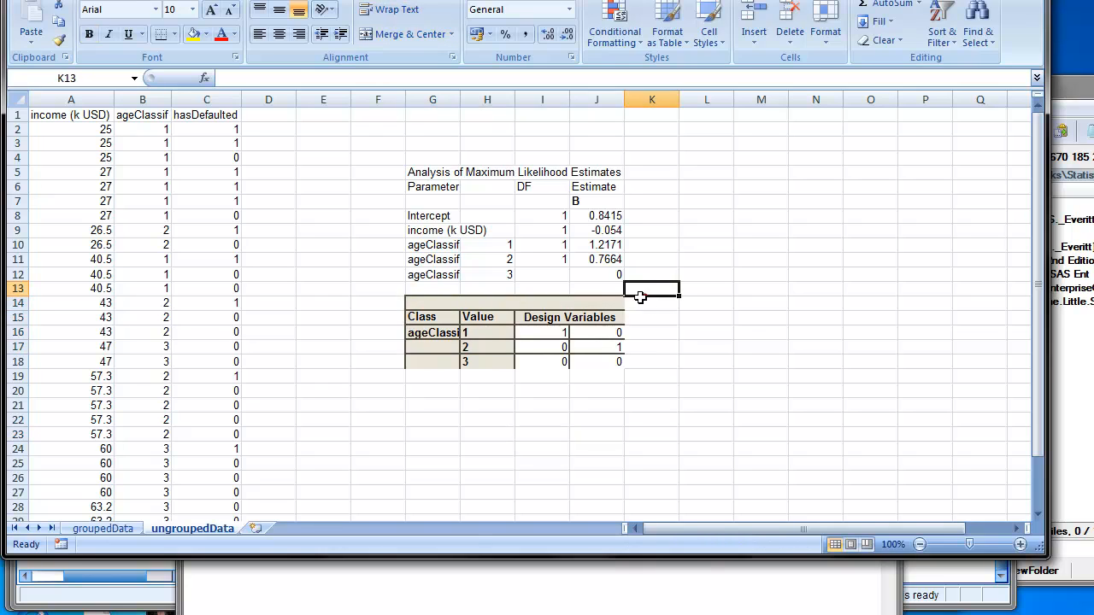
click(552, 317)
drag(432, 302, 593, 324)
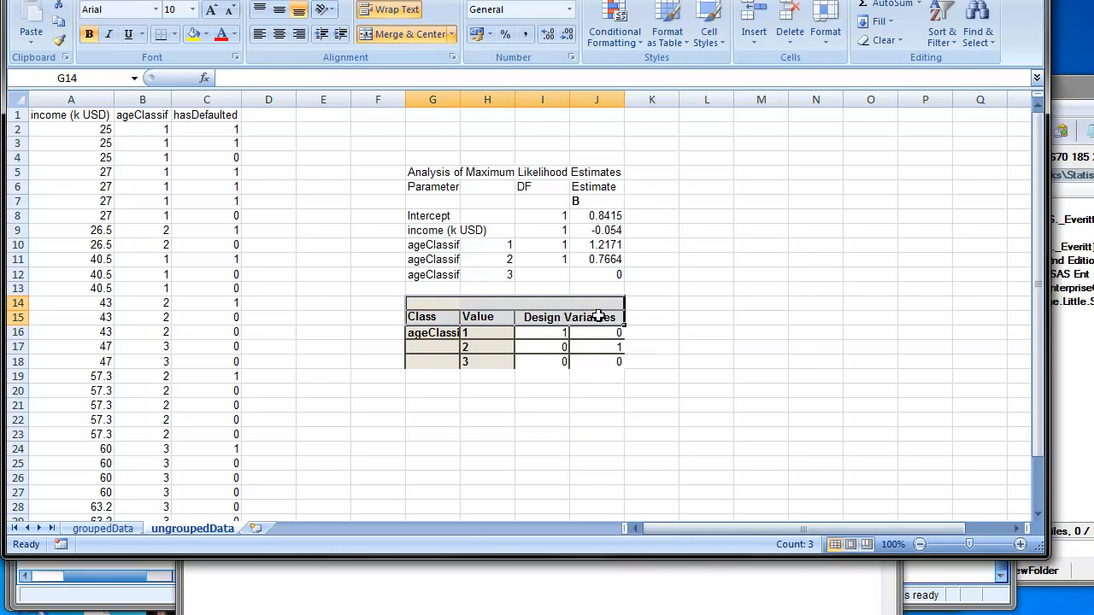
right_click(596, 321)
click(862, 41)
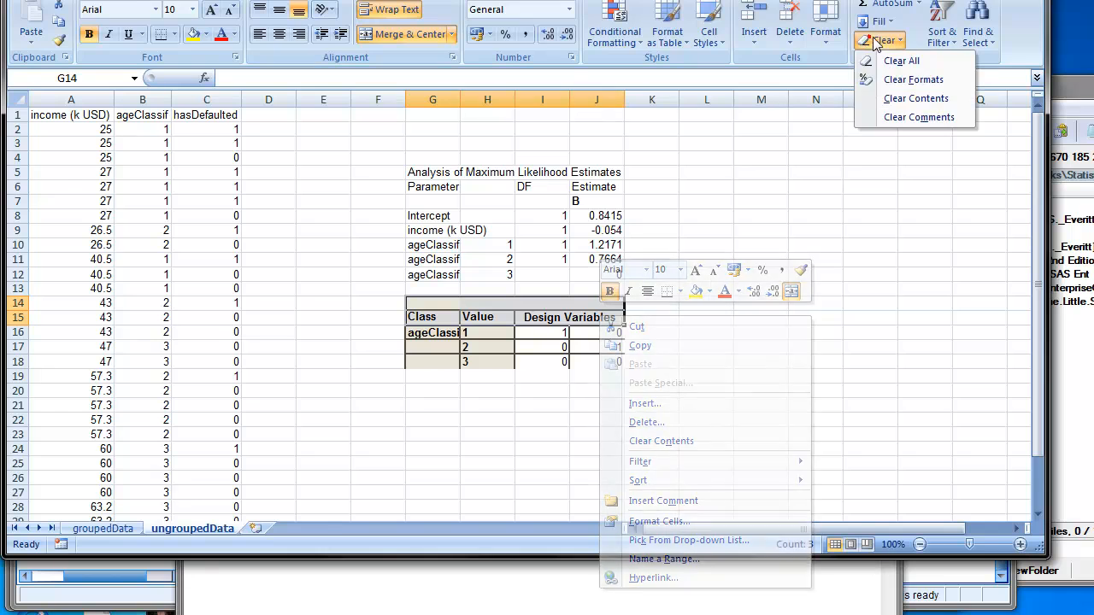
click(887, 63)
click(664, 297)
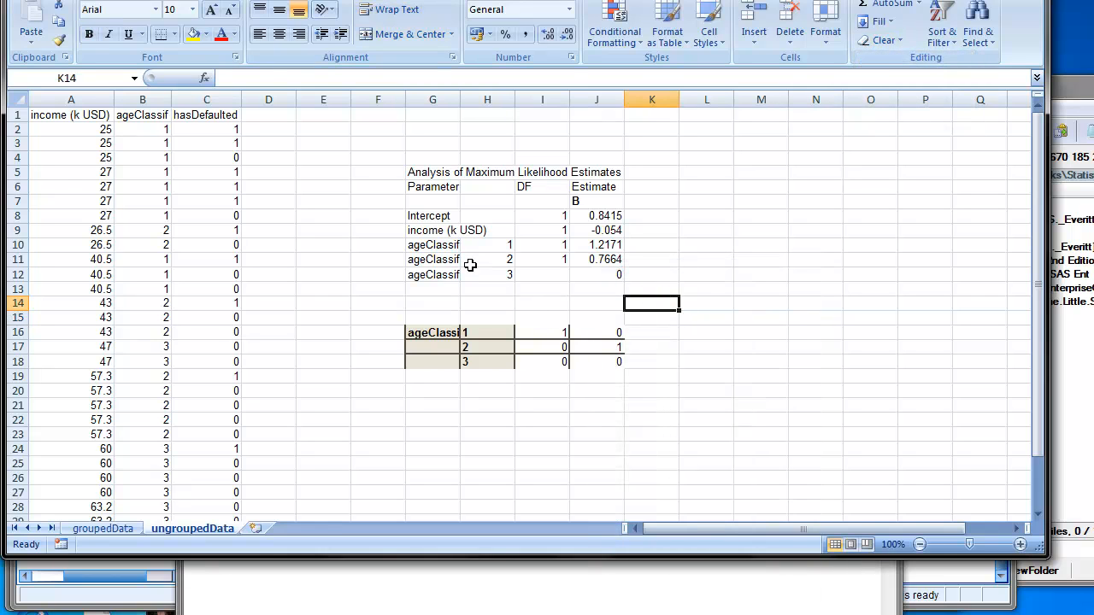
Move the coefficient and design variable tables from G5:J18 so that they start at I5.
drag(434, 166, 555, 334)
click(633, 316)
drag(436, 171, 604, 359)
key(ctrl+c)
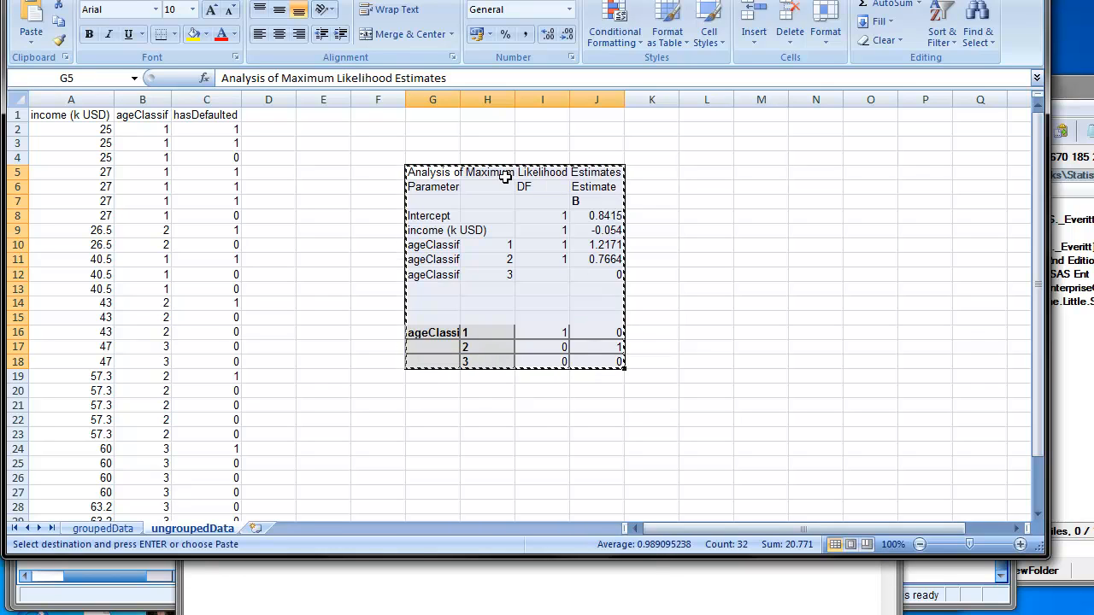
click(551, 171)
key(Return)
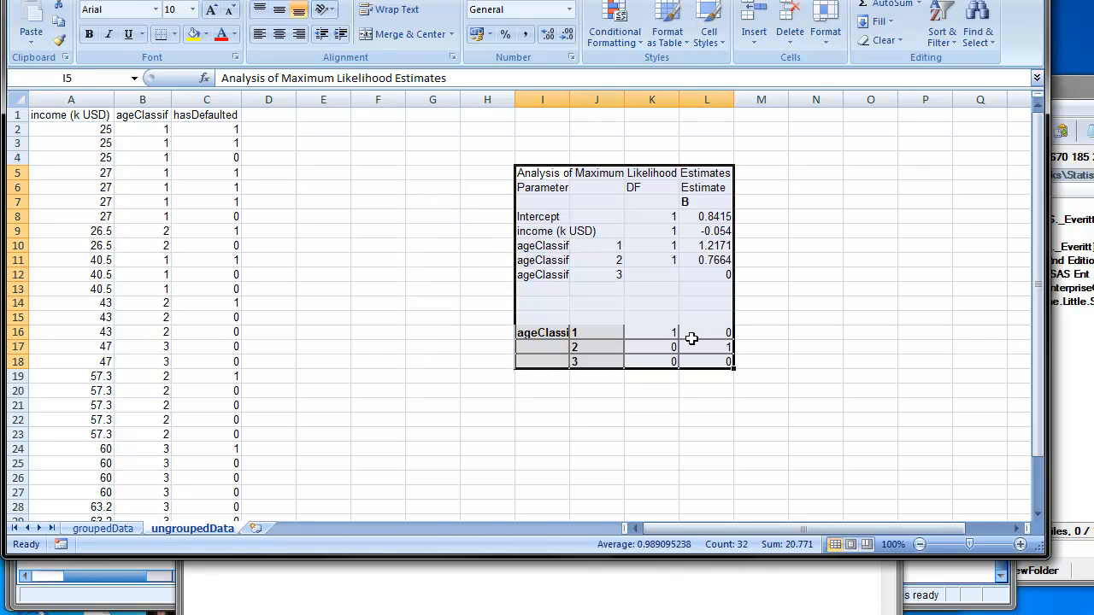
click(747, 401)
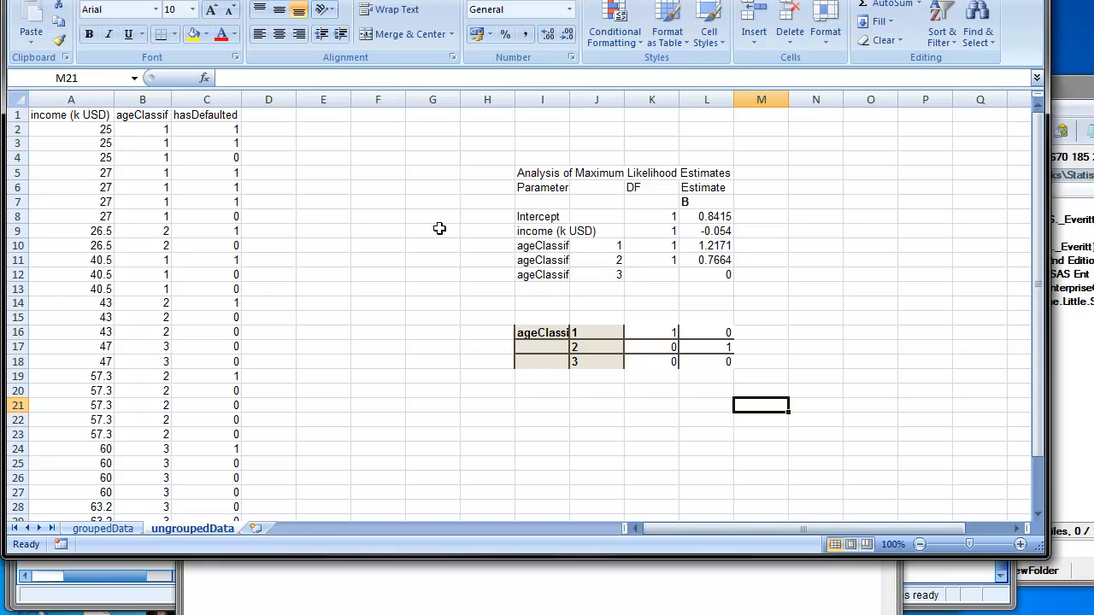
Switch to MathType and examine the X'B exponent in the logit formula.
click(580, 612)
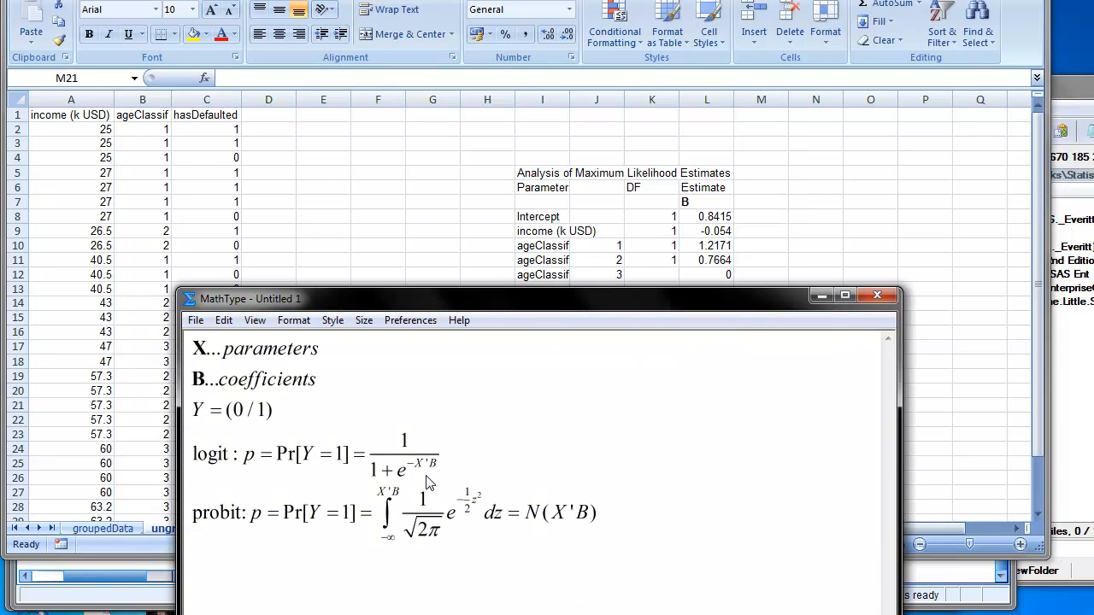
drag(415, 461, 422, 463)
click(426, 464)
Return to Excel and examine the three ageClassif coefficient rows in I10:L12.
click(707, 246)
drag(708, 246, 710, 274)
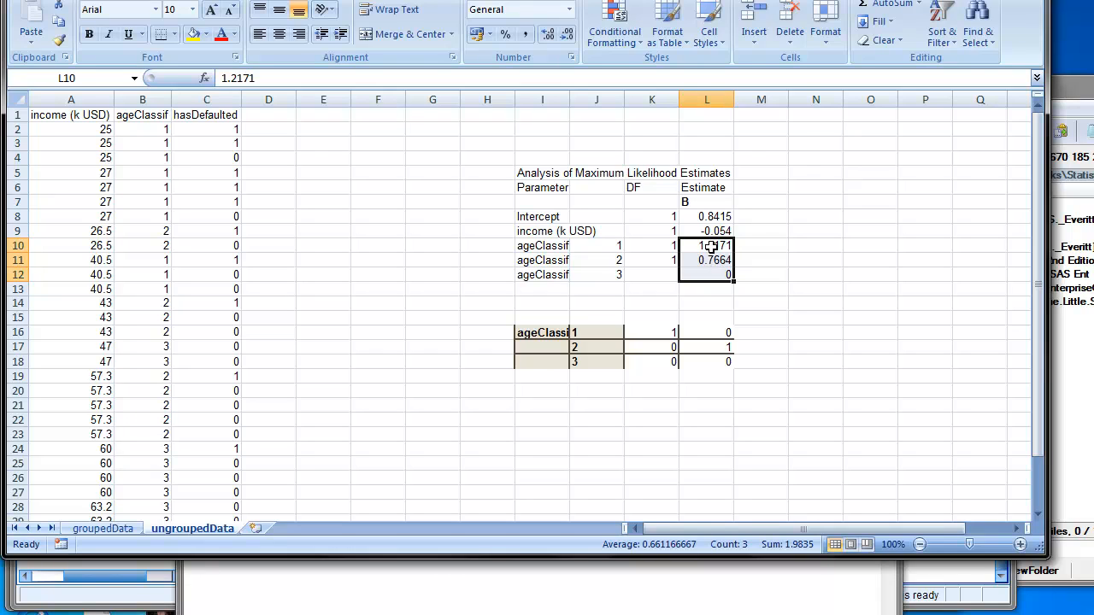
click(709, 247)
click(709, 276)
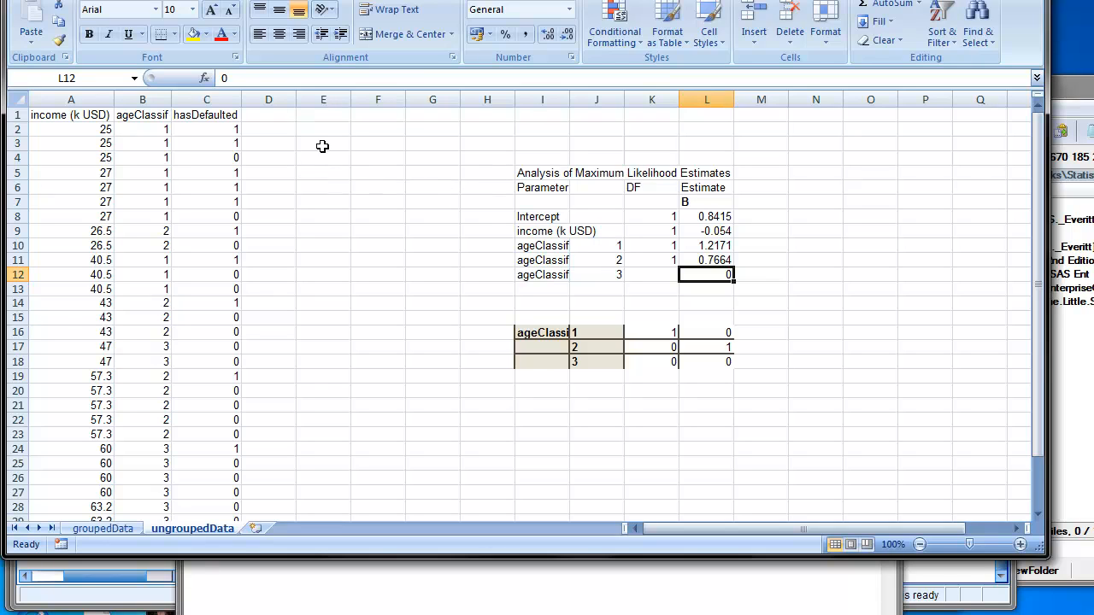
drag(532, 245, 709, 273)
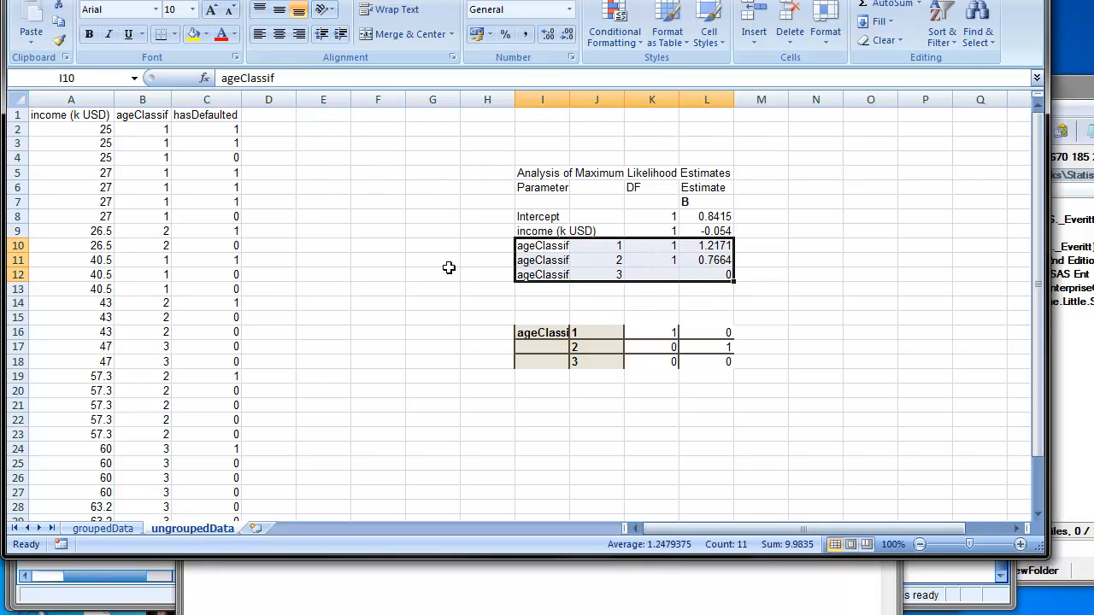
click(436, 260)
Enter the header ageCoeff in D1, beside hasDefaulted.
click(287, 115)
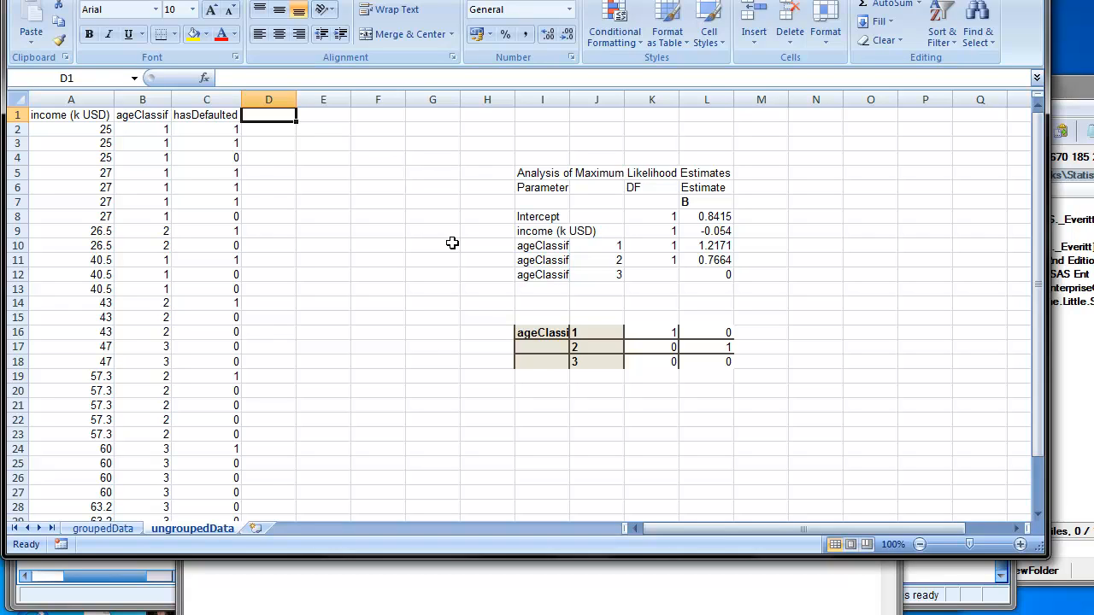
text(ageCoeff)
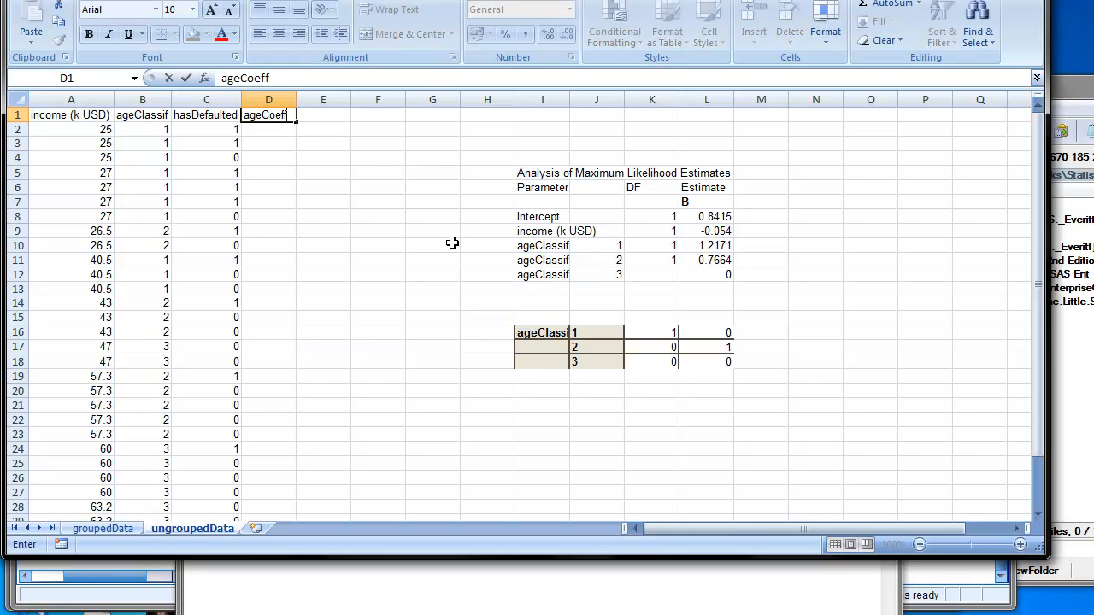
key(Return)
text(=)
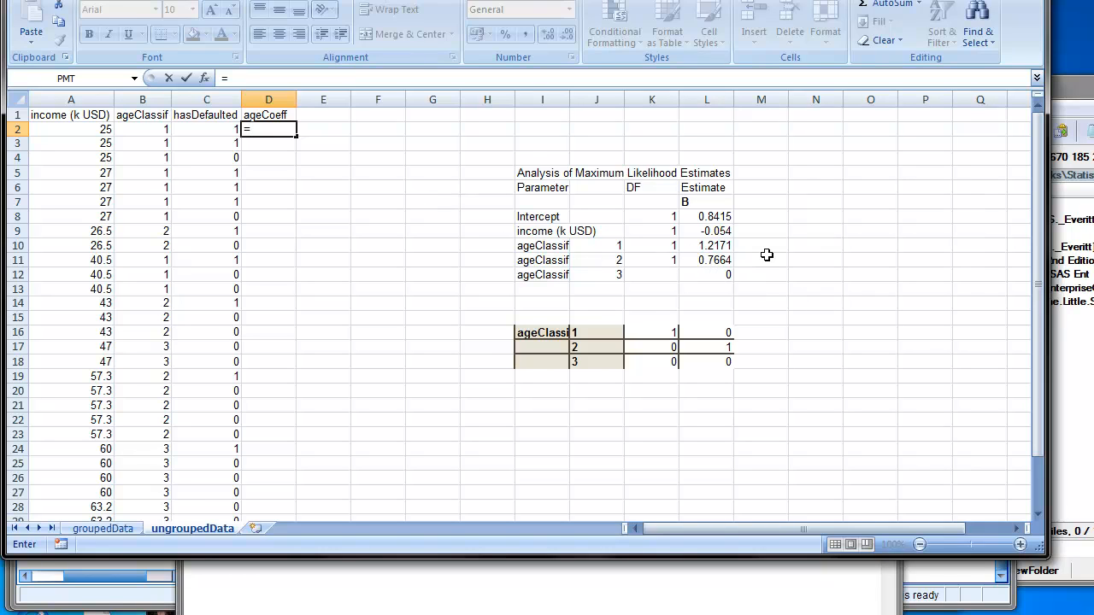
text(vlo)
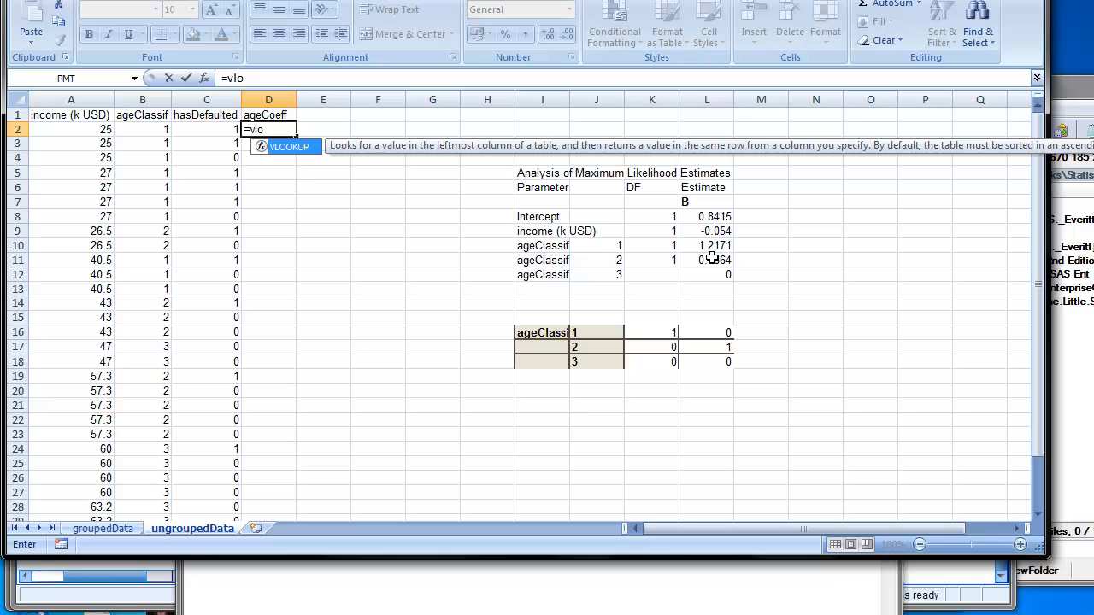
double_click(286, 147)
click(147, 129)
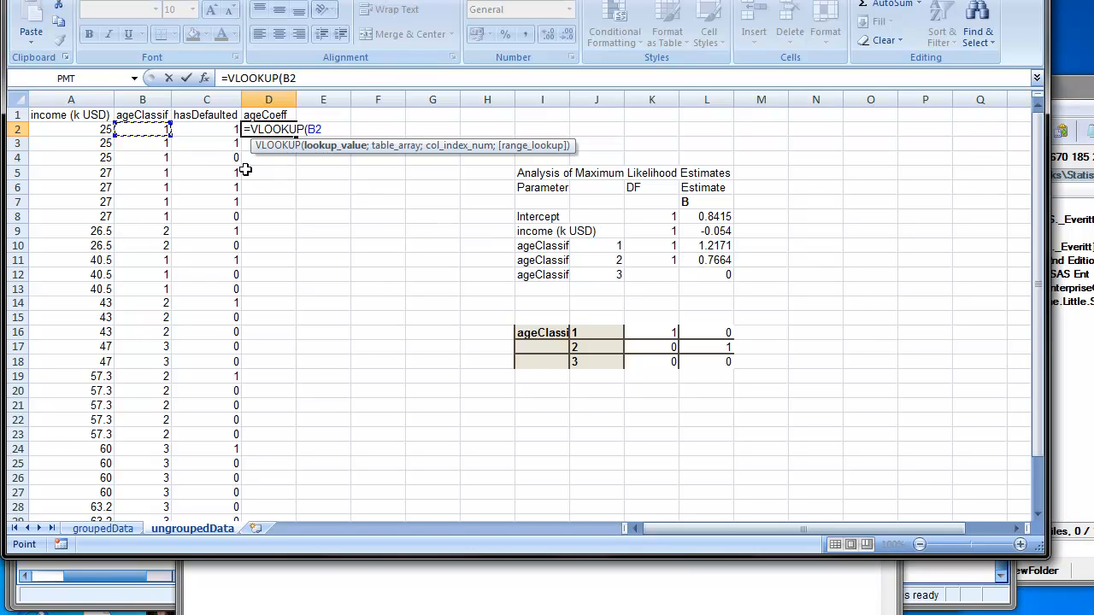
text(;)
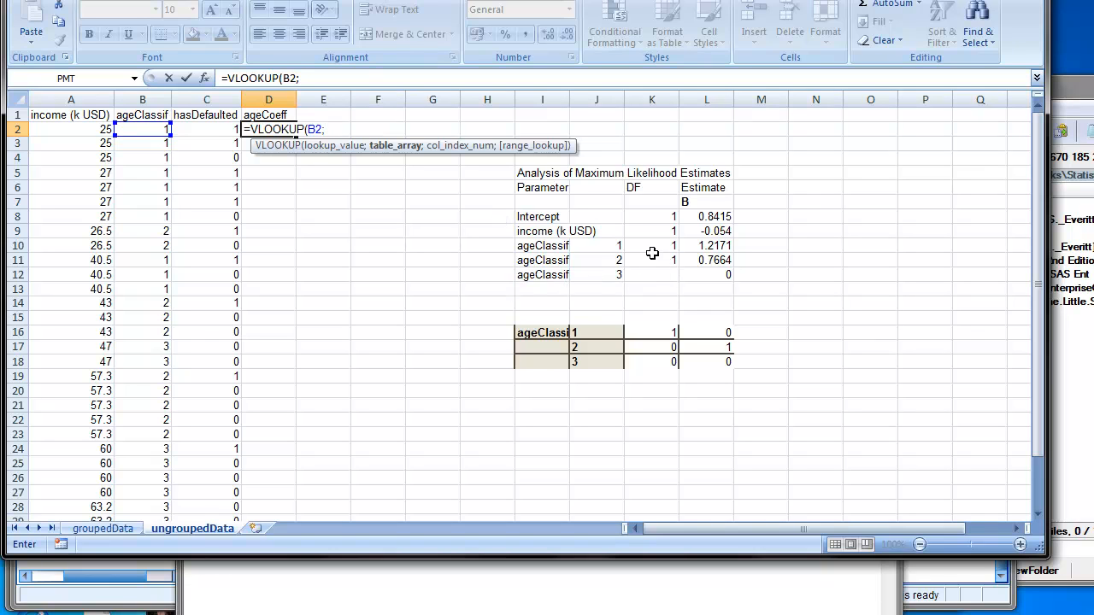
key(Escape)
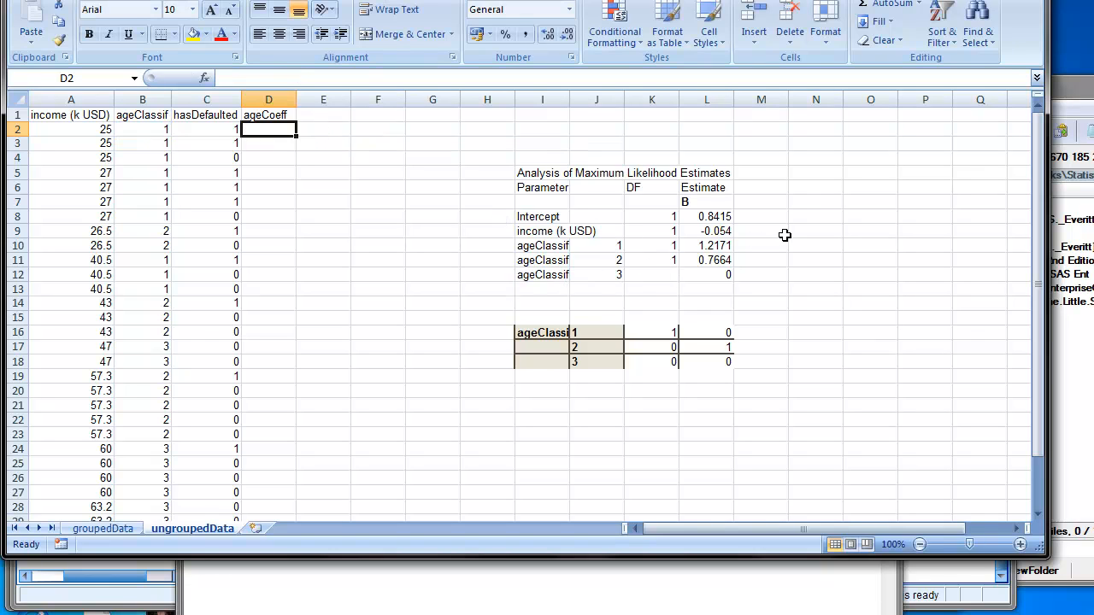
Delete the DF column K from the coefficient table.
click(769, 233)
click(651, 100)
right_click(653, 101)
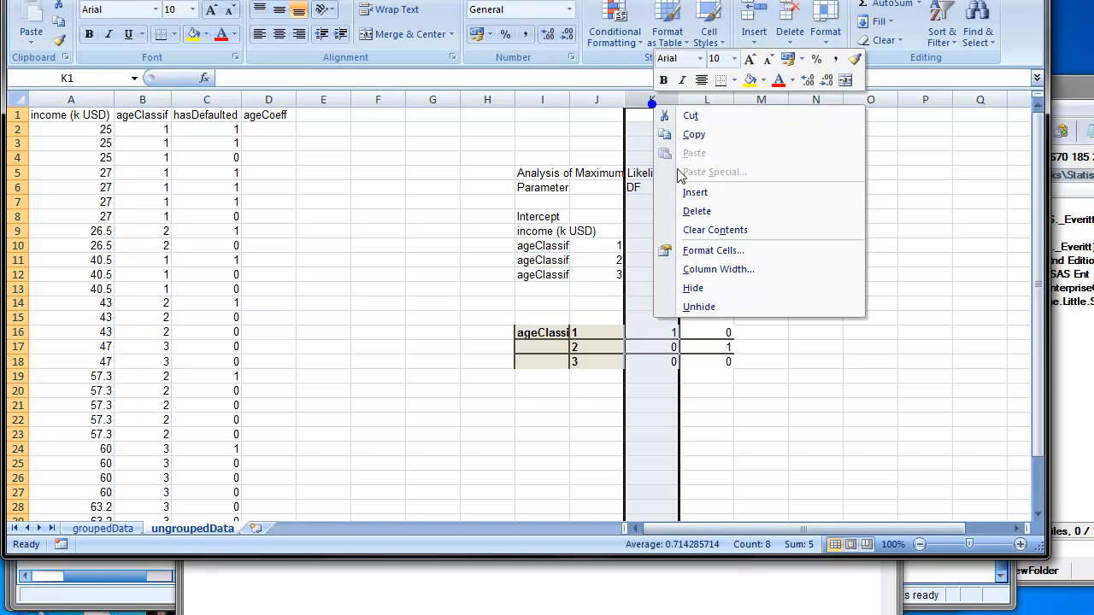
click(696, 211)
click(772, 242)
Enter =VLOOKUP(B2;$J$10:$K$12;2;FALSE) in D2 to look up the coefficient for the record's ageClassif.
click(282, 129)
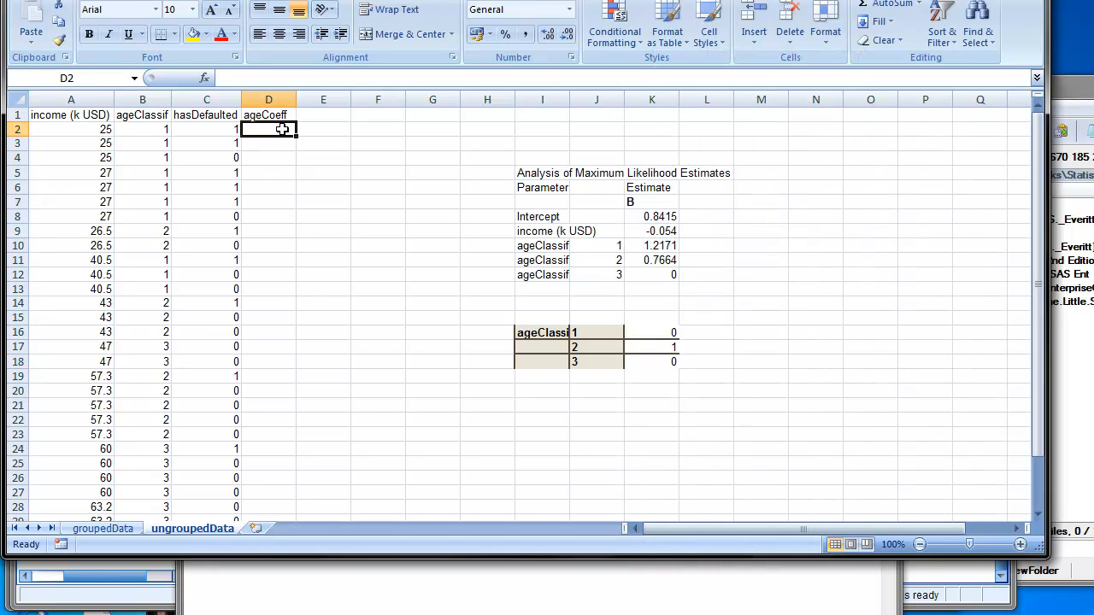
text(=vl)
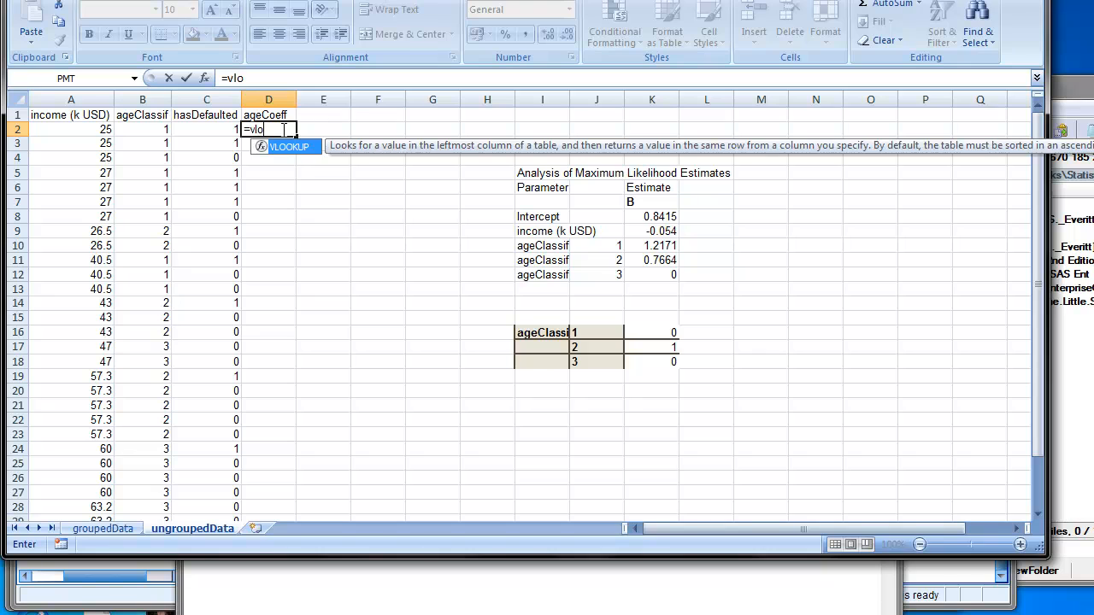
text(o)
double_click(294, 147)
click(142, 129)
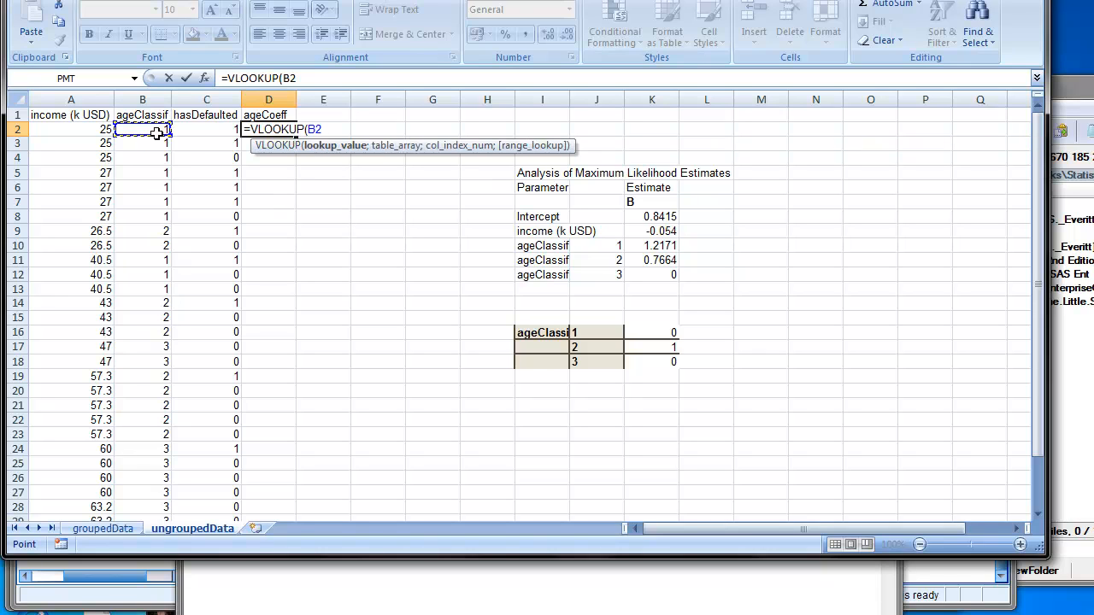
text(;)
drag(603, 247, 649, 285)
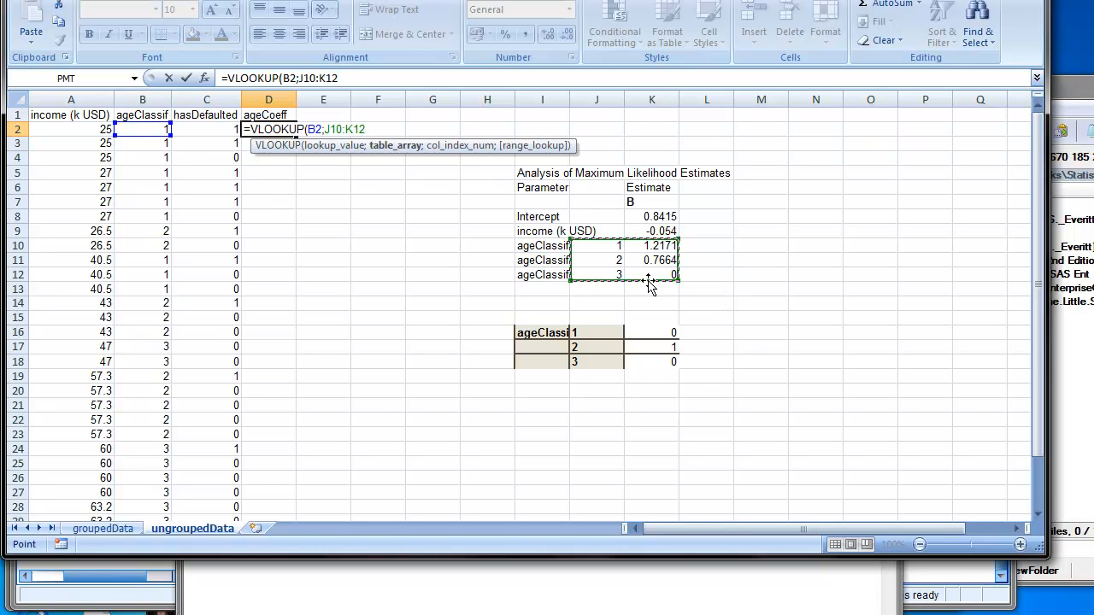
key(F4)
text(;)
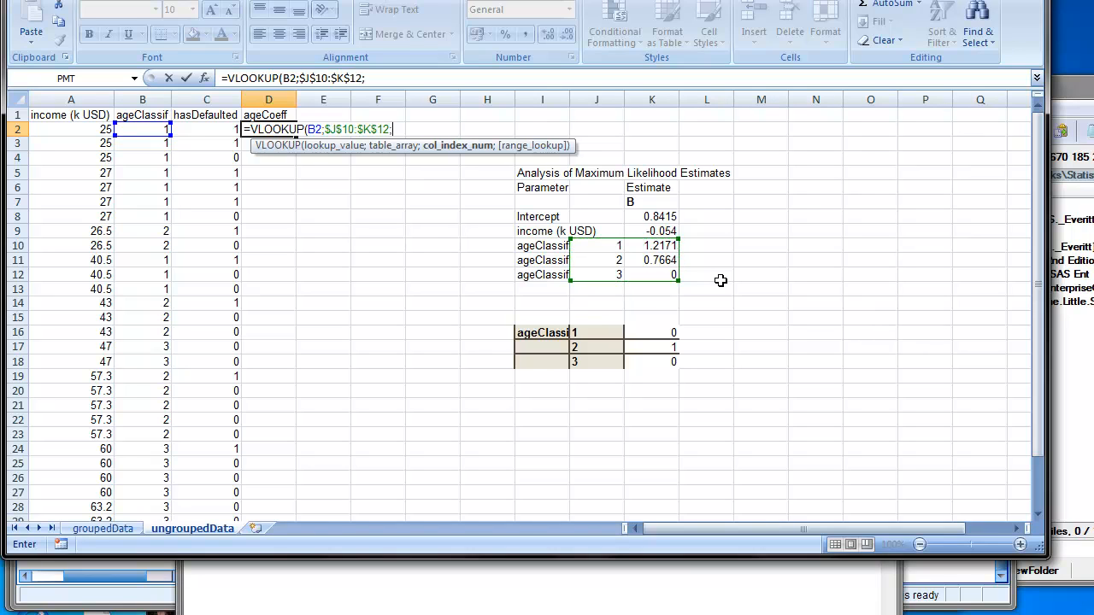
text(2;)
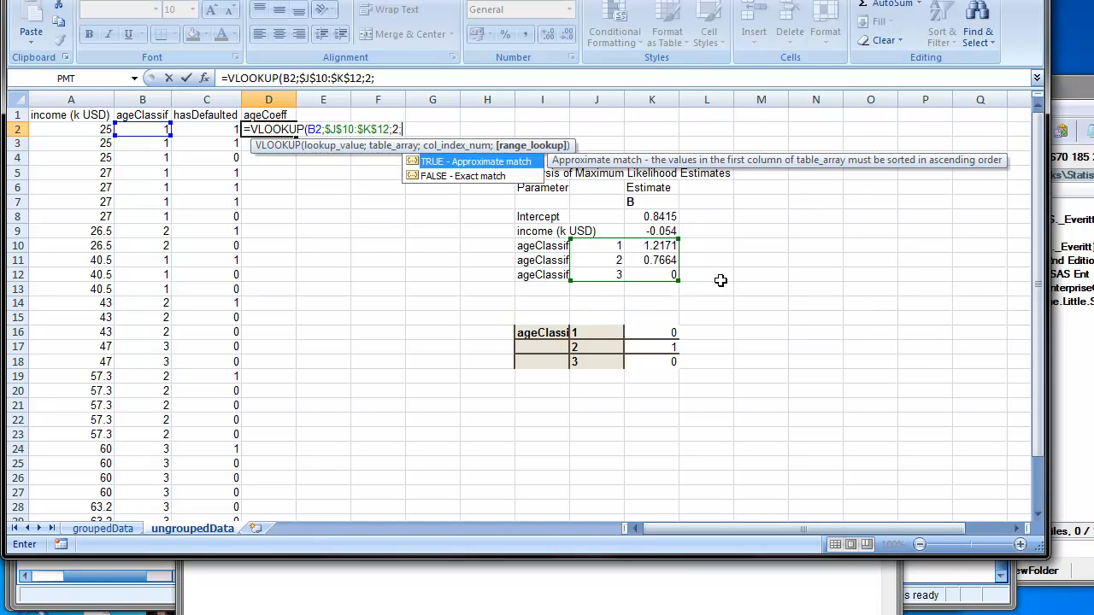
double_click(486, 178)
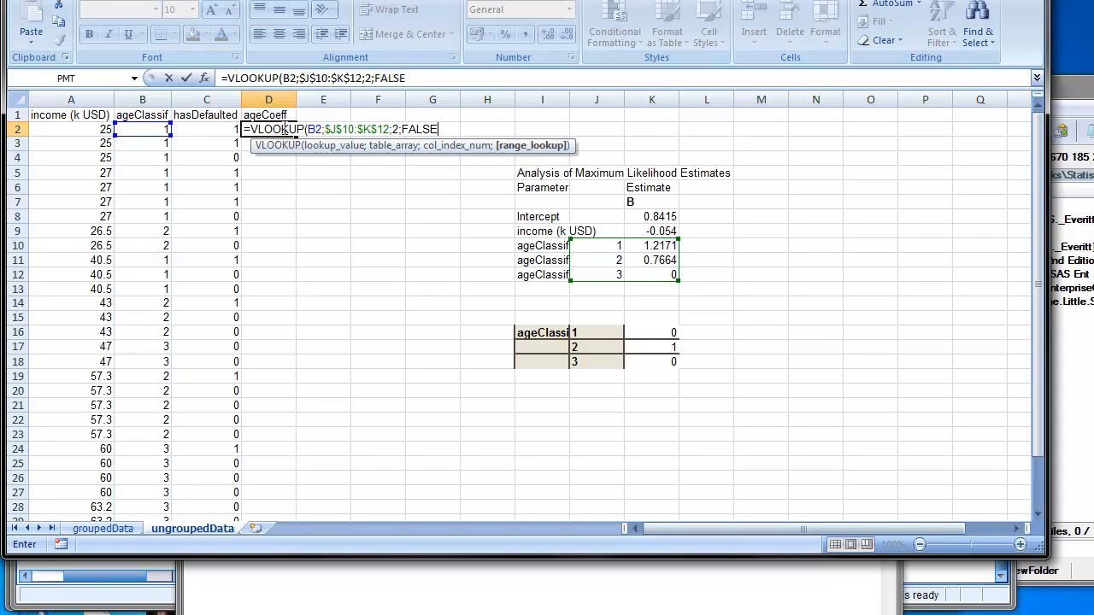
key(Return)
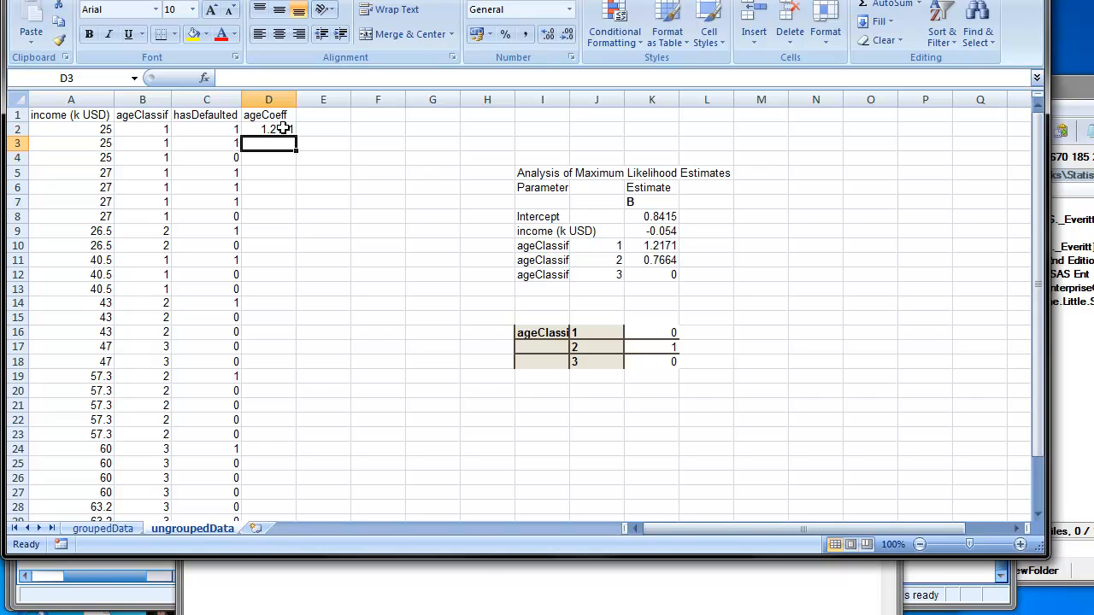
Fill the D2 lookup formula down the ageCoeff column for all records.
click(284, 128)
double_click(296, 136)
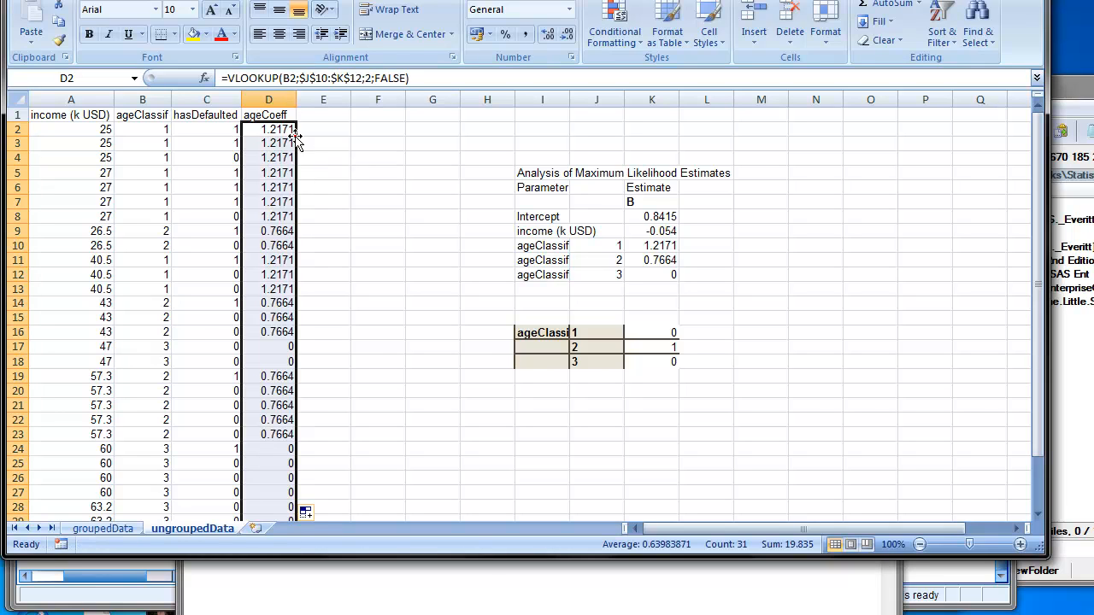
click(333, 155)
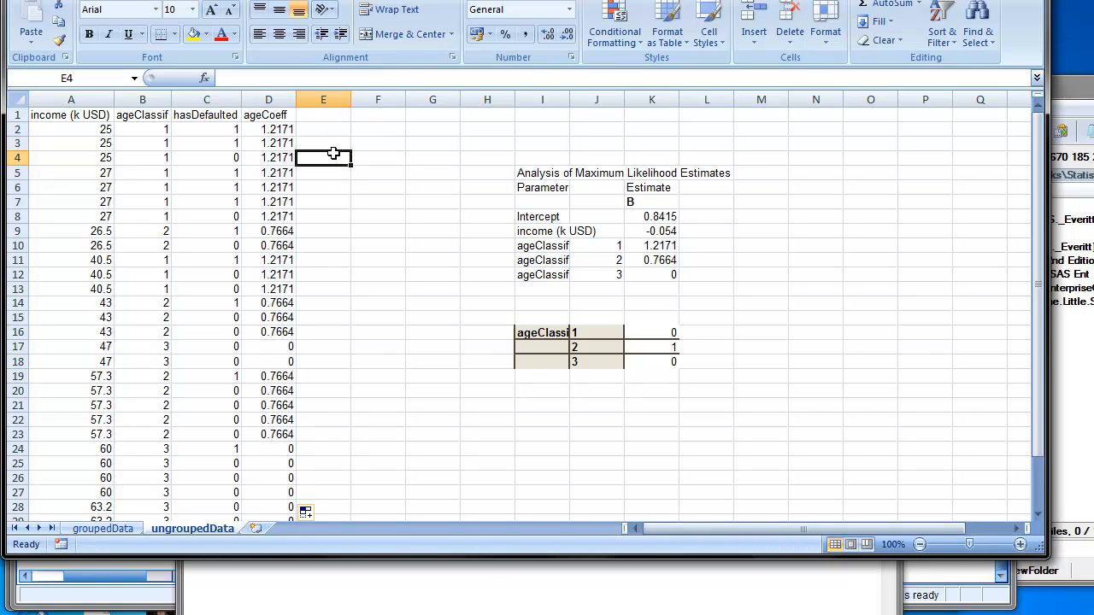
Check the ageCoeff in D9 against the record's ageClassif in B9 and the estimate in K11.
click(143, 234)
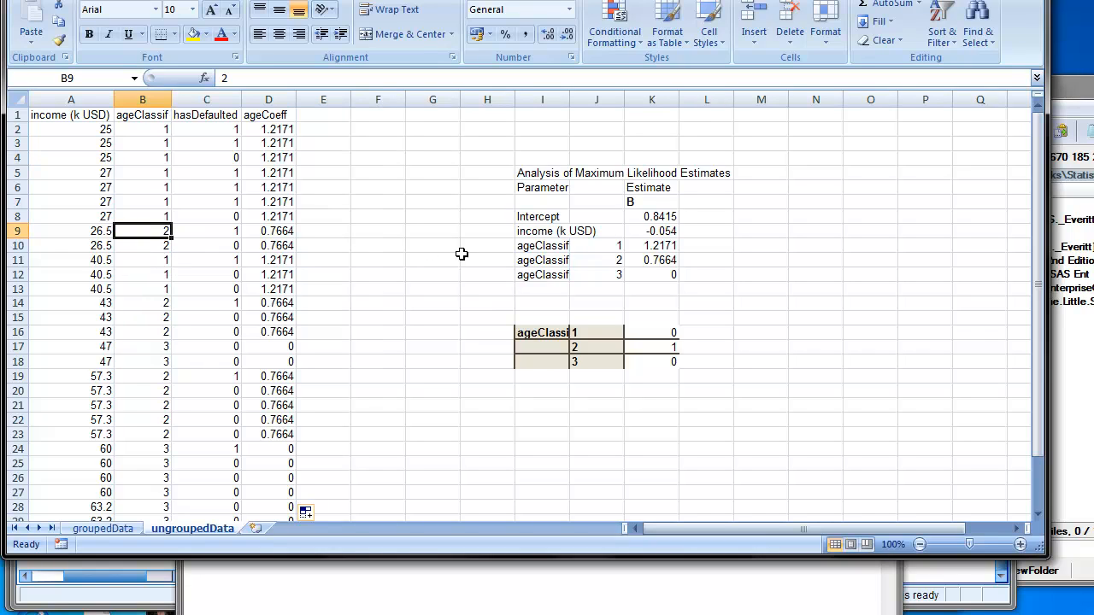
click(656, 262)
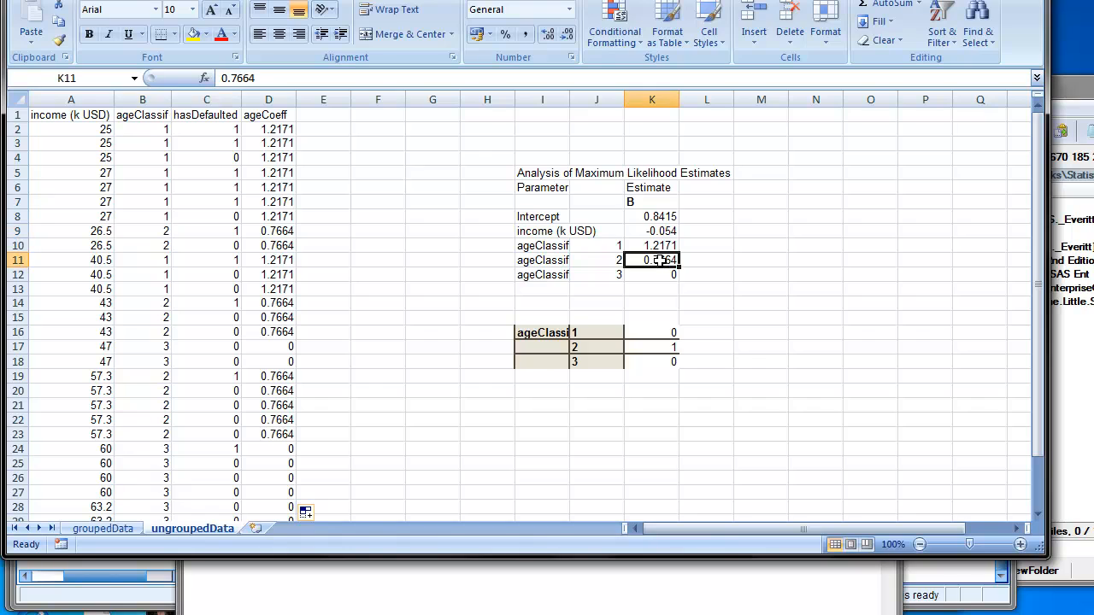
click(255, 236)
click(376, 215)
Switch to MathType to review the X'B term of the logit exponent, and return to Excel.
click(323, 118)
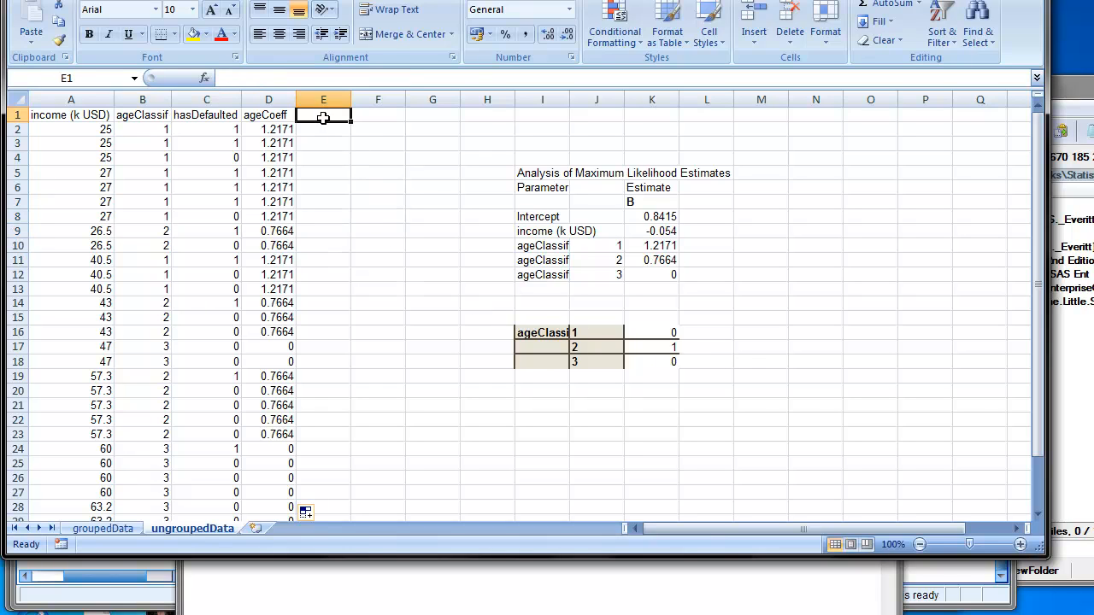
click(860, 593)
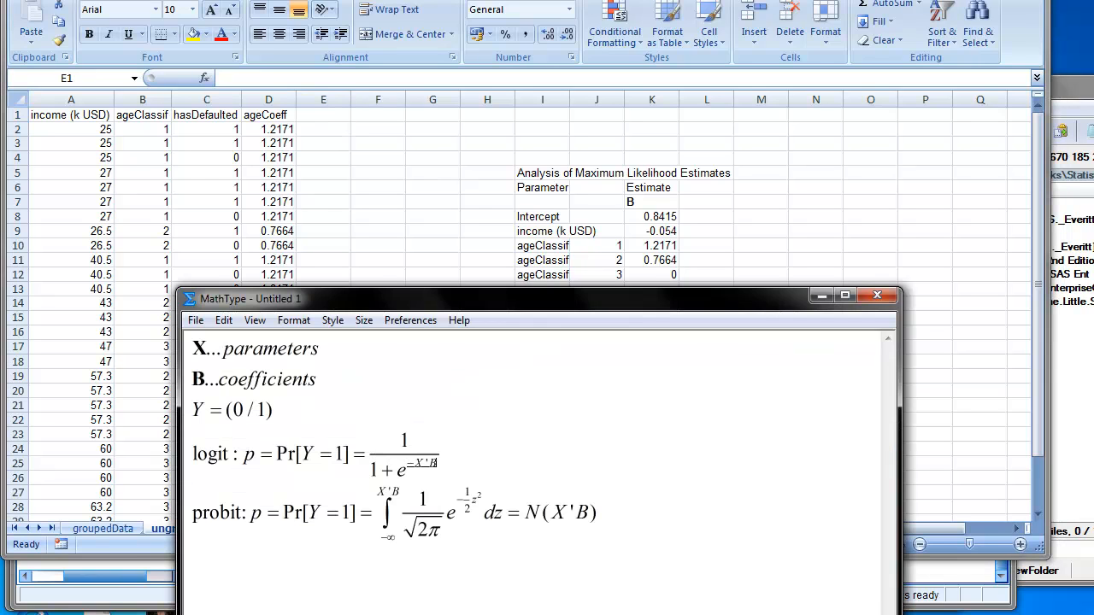
drag(409, 462, 431, 461)
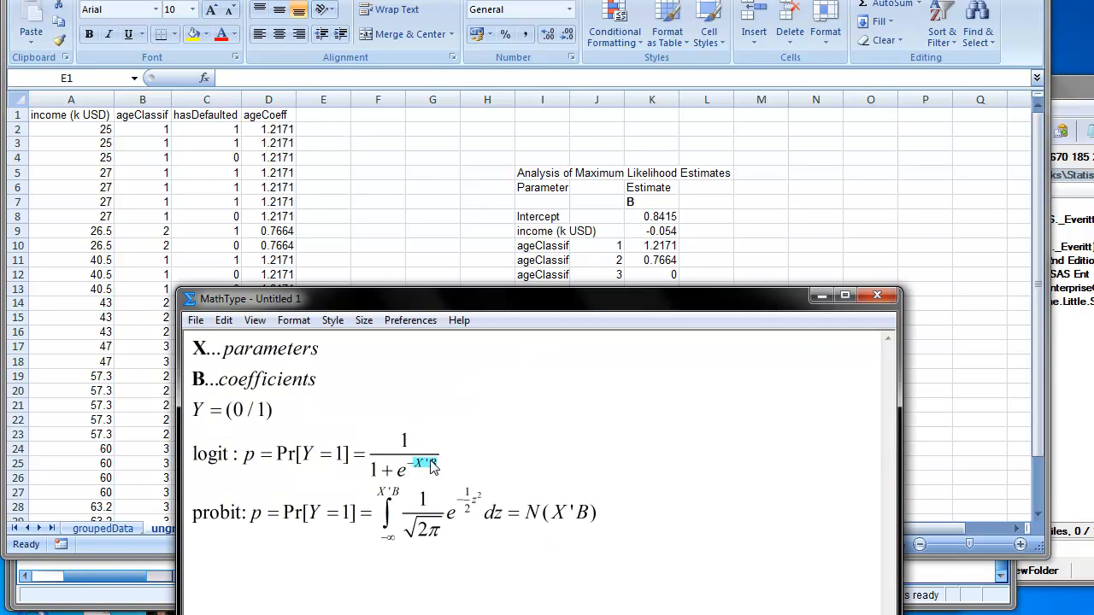
click(393, 217)
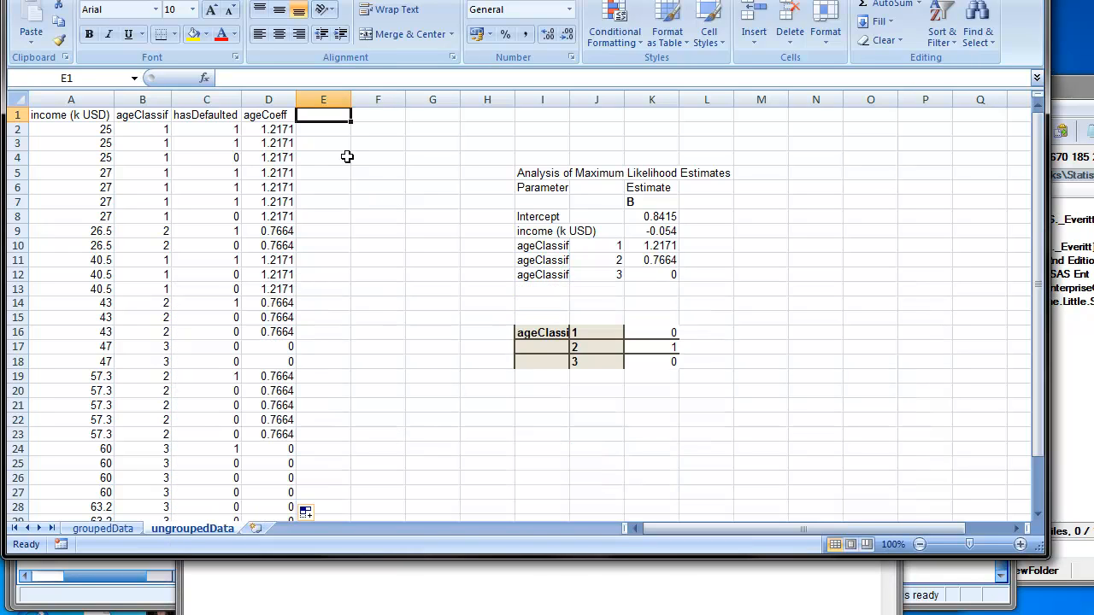
Enter the header X'B in E1, beside ageCoeff.
click(616, 254)
click(317, 131)
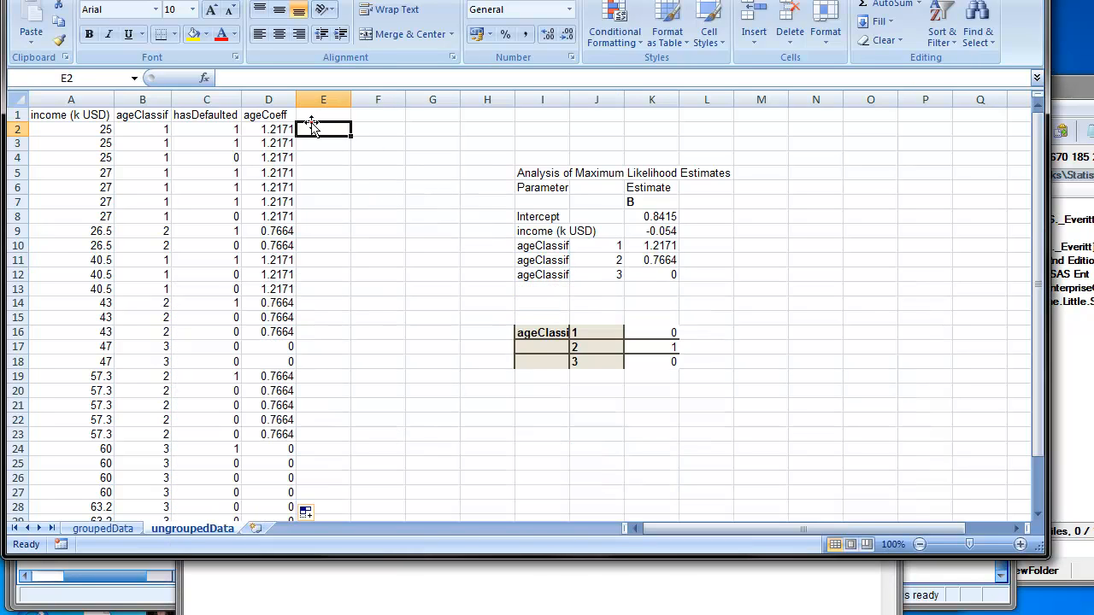
click(327, 114)
text(X'B)
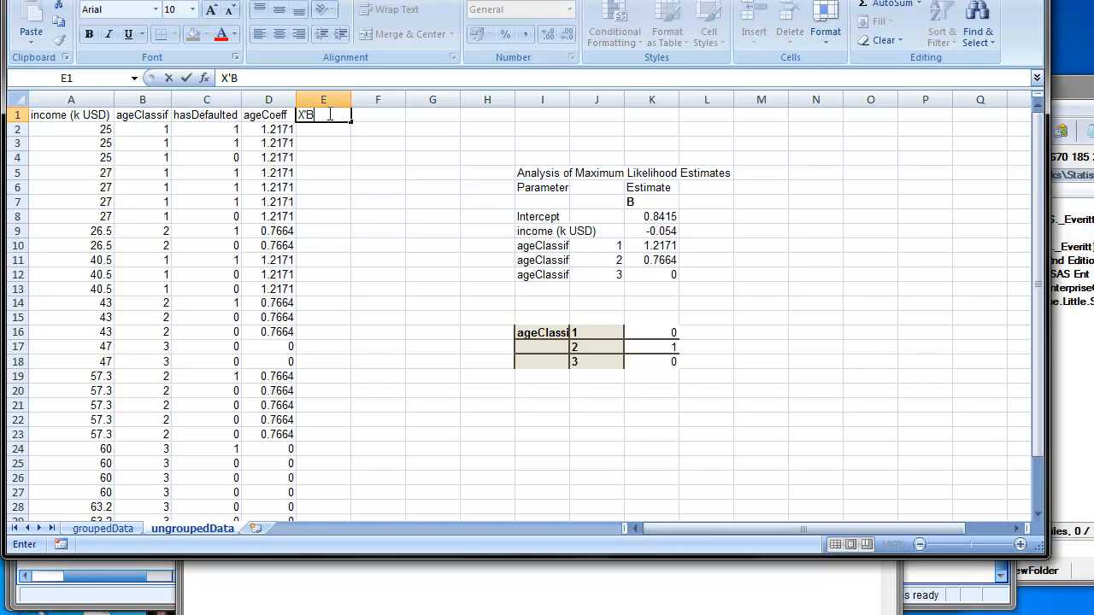
key(Return)
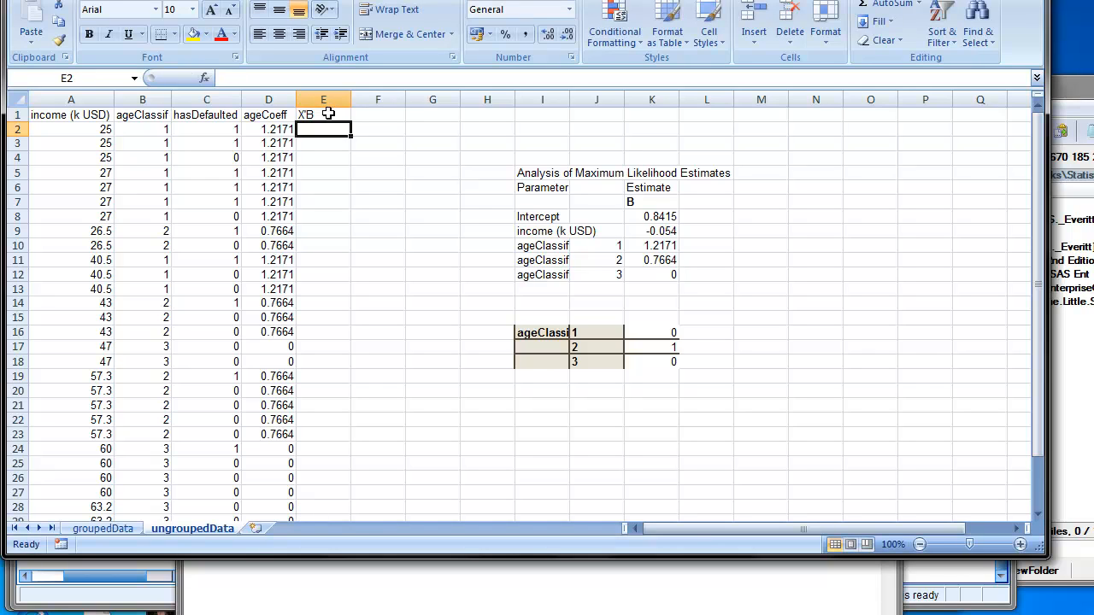
Begin the X'B formula in E2 as =$K$8+K9*A2, adding the intercept to the income coefficient times income.
text(=)
click(639, 216)
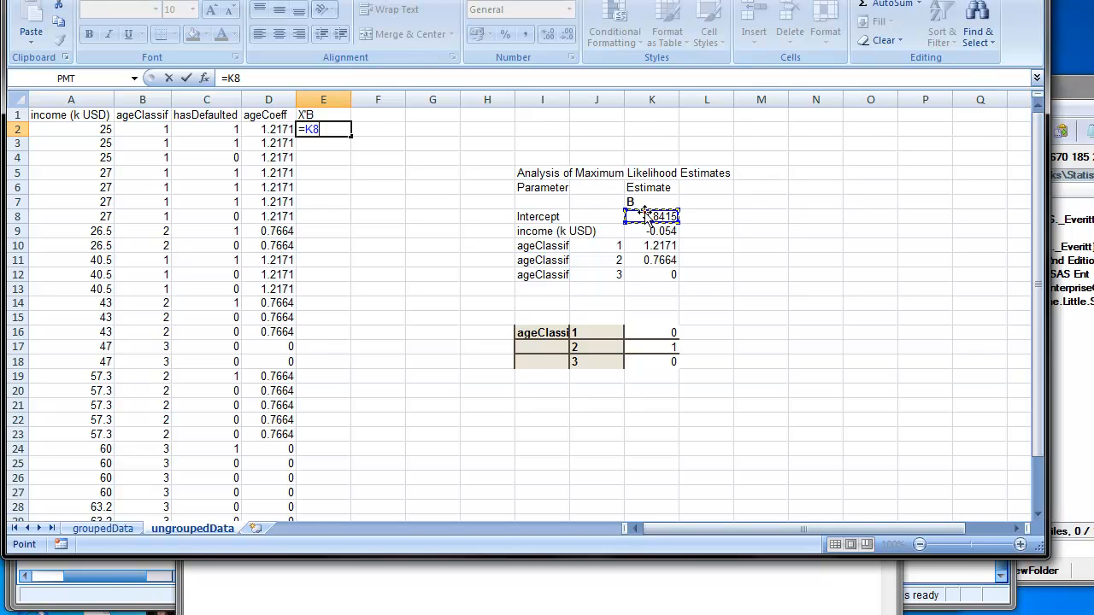
key(F4)
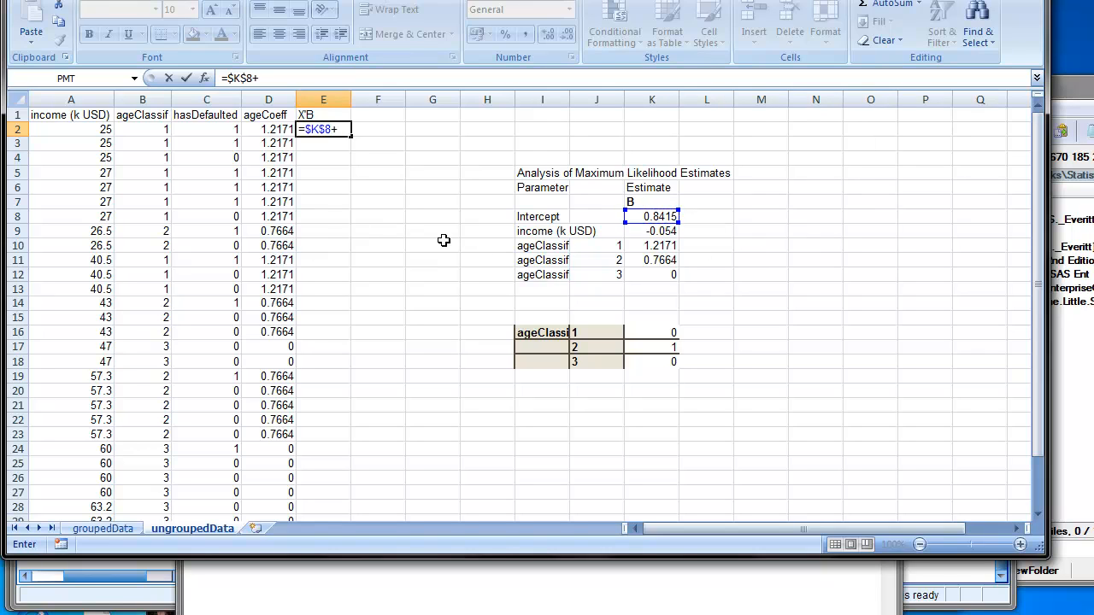
click(652, 231)
click(90, 129)
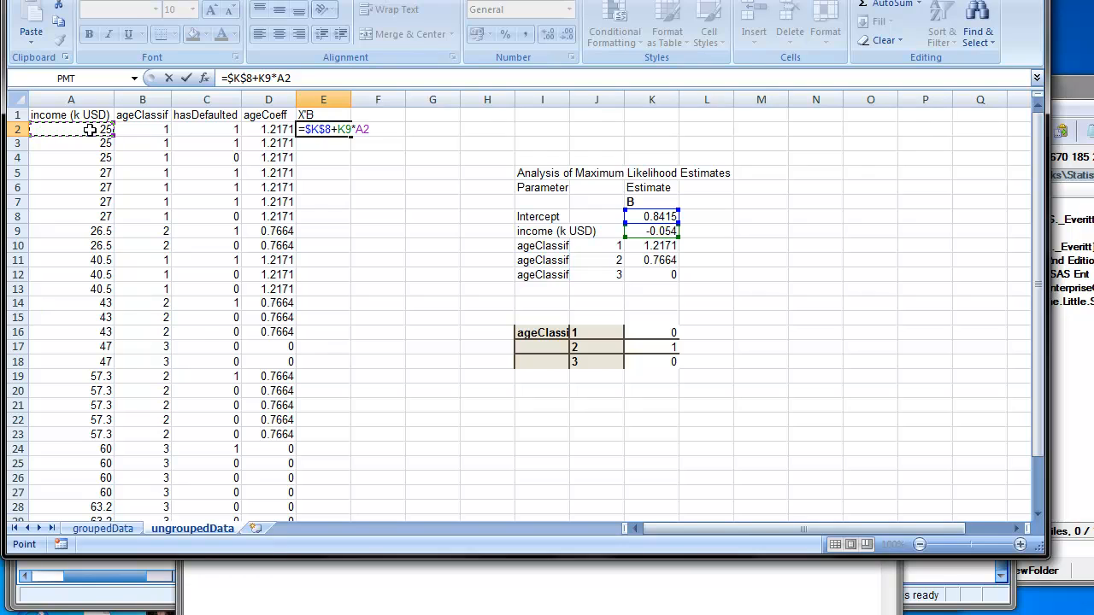
Make the income coefficient reference absolute and add the age coefficient, completing E2 as =$K$8+$K$9*A2+D2.
click(259, 77)
key(F4)
click(312, 77)
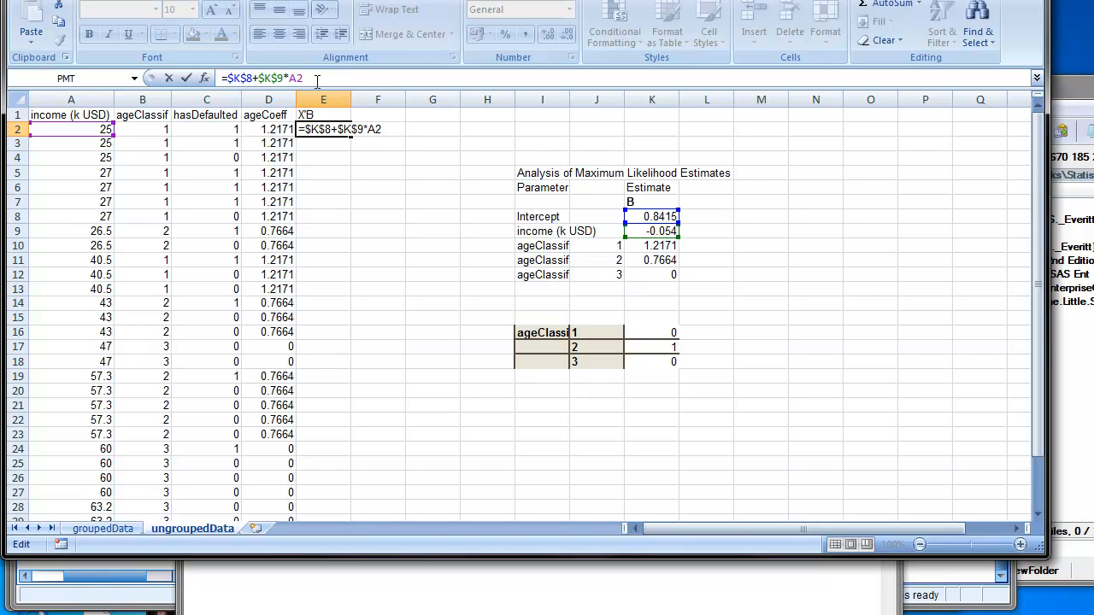
key(F4)
key(F4)
key(F4)
click(308, 78)
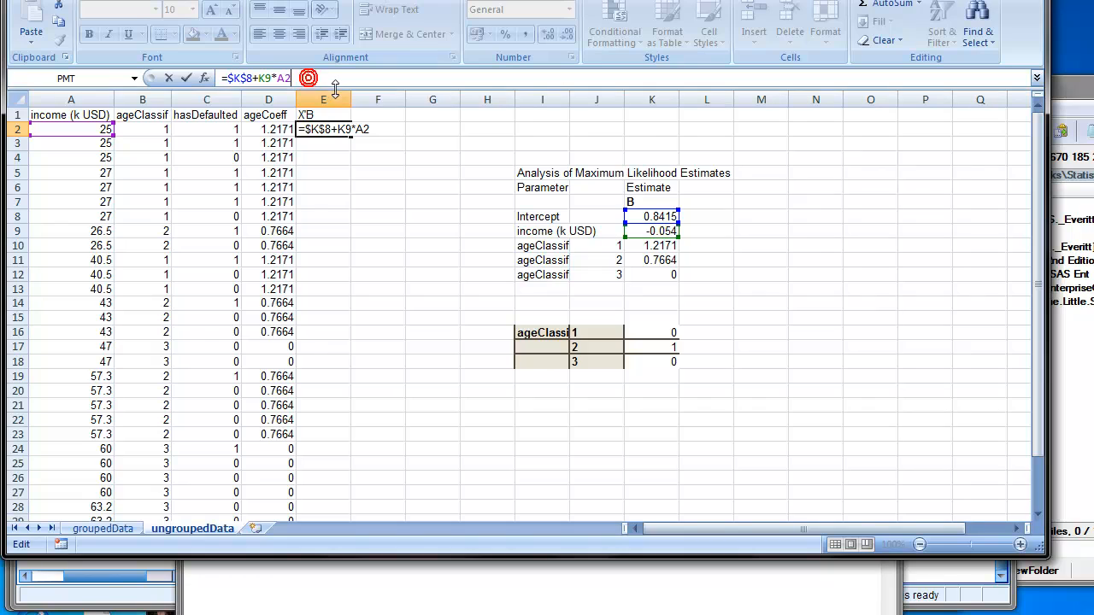
click(270, 78)
key(F4)
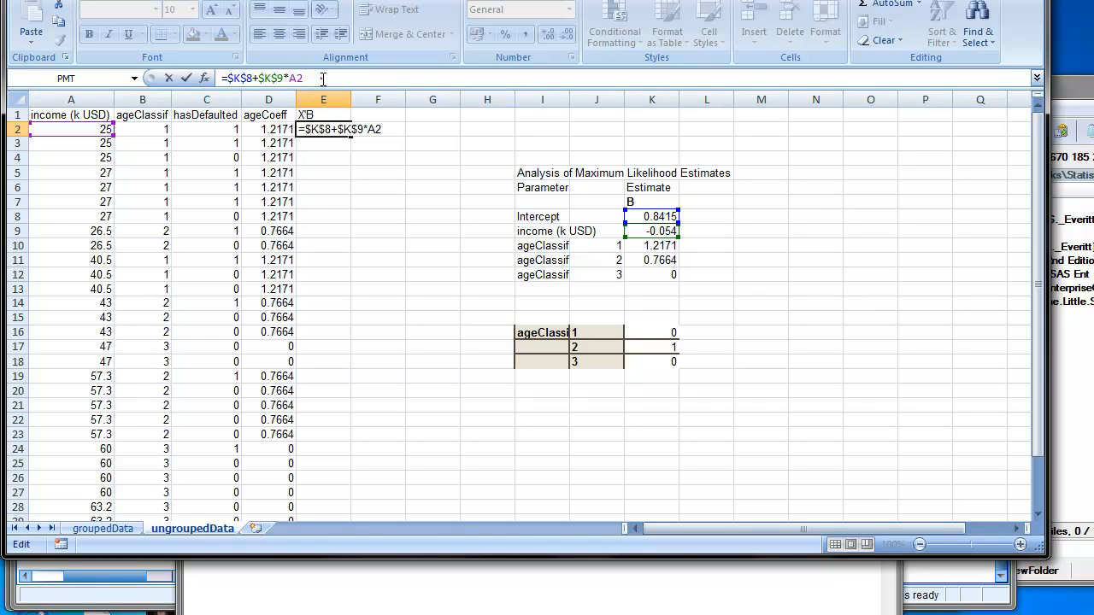
click(330, 79)
click(272, 133)
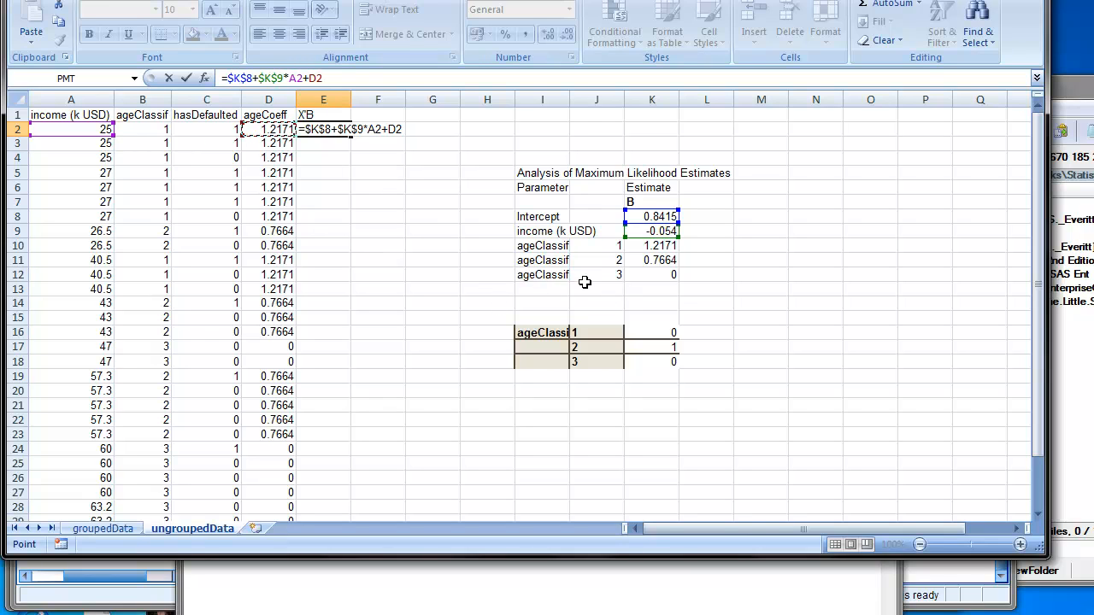
key(Return)
Fill the E2 formula down the X'B column through row 32 and check the filled rows.
click(343, 128)
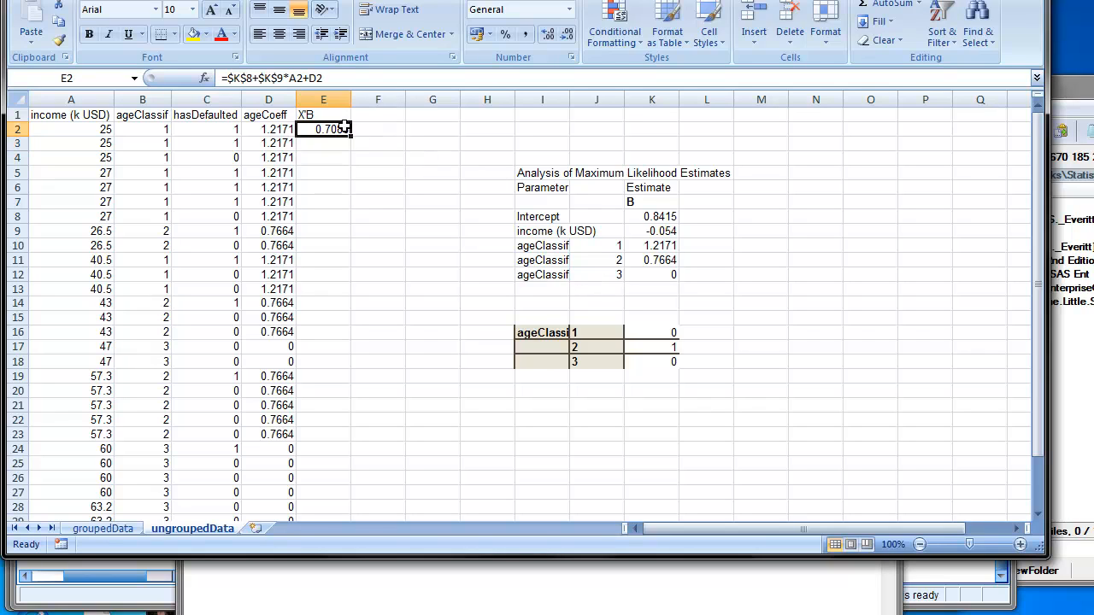
double_click(350, 135)
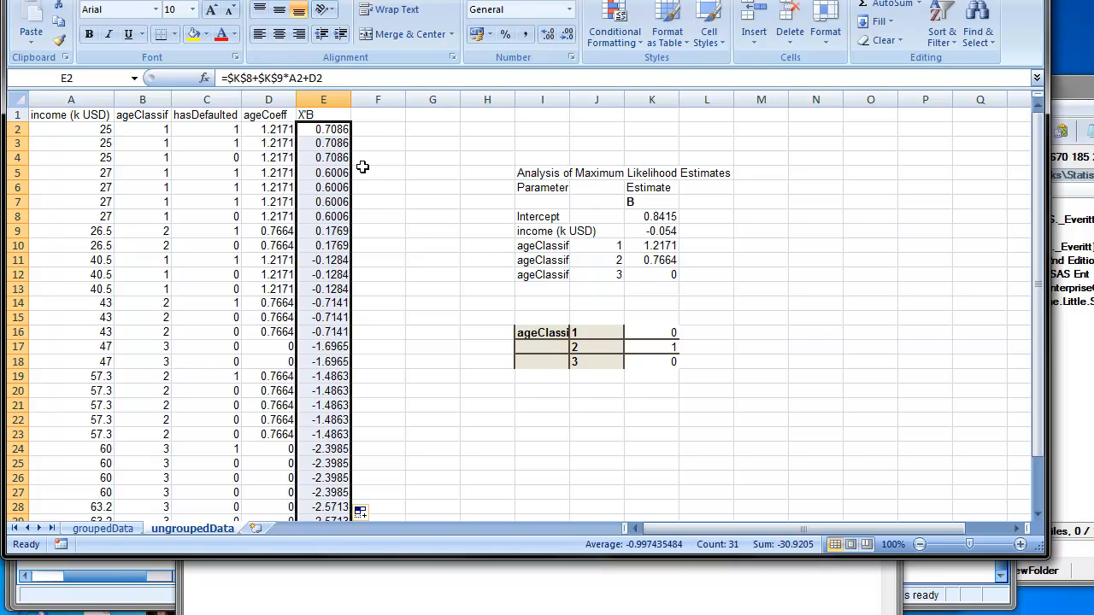
scroll(403, 294, down, 2)
scroll(403, 294, up, 2)
scroll(404, 294, down, 4)
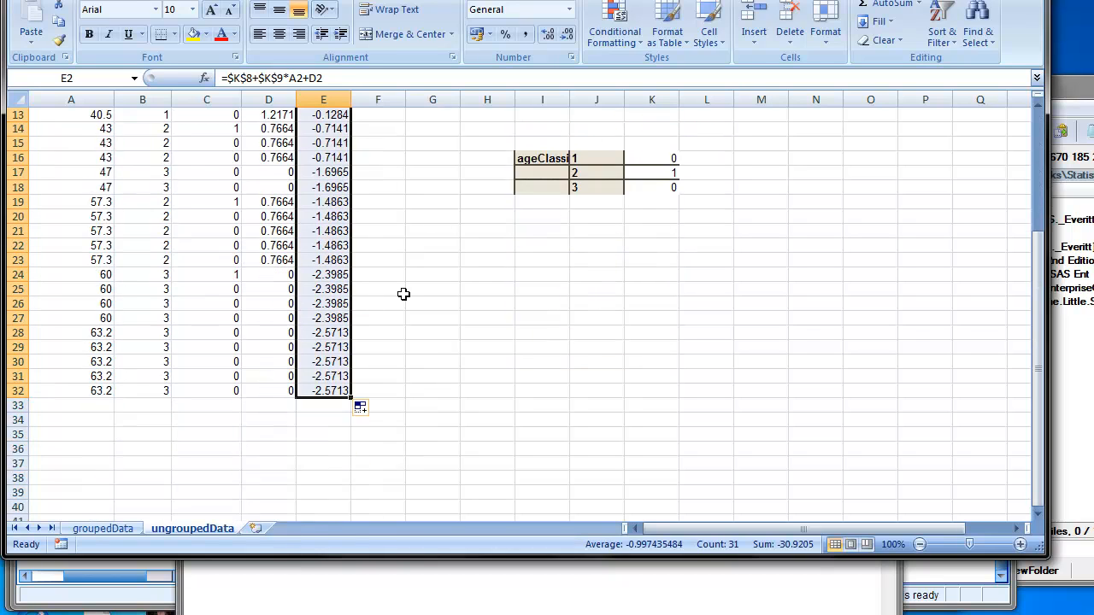
scroll(403, 294, up, 4)
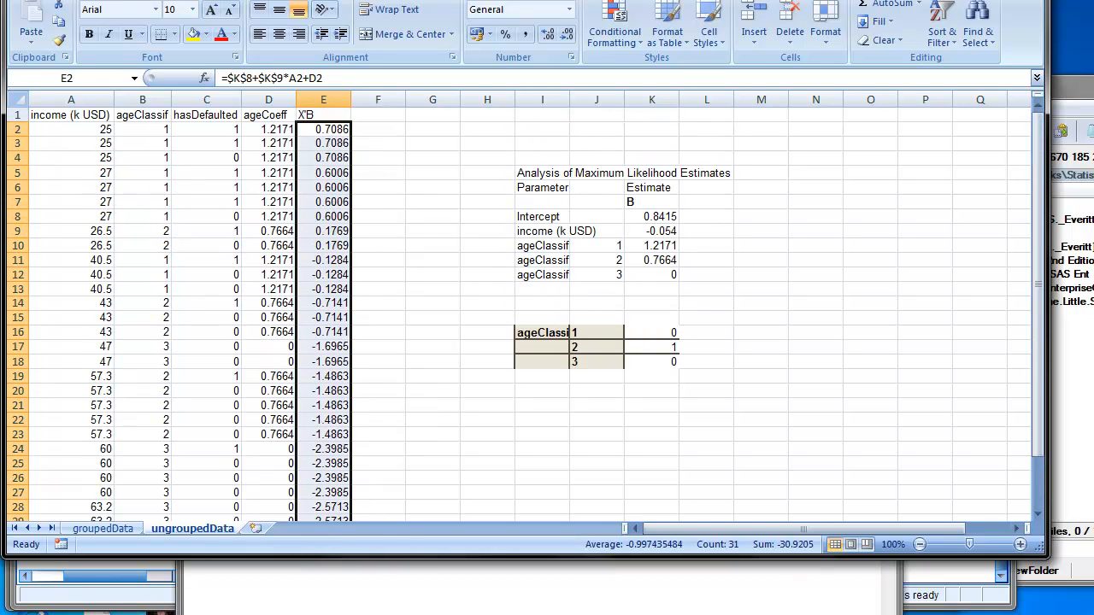
Switch to MathType to examine the logit fraction and the probability p, and return to Excel.
key(alt+Tab)
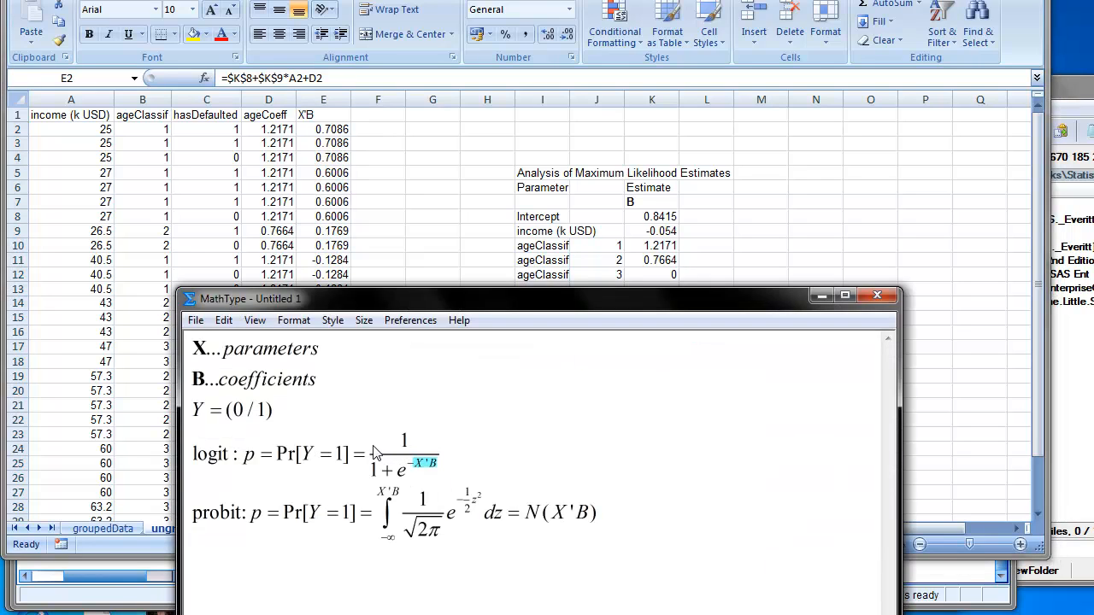
click(373, 445)
drag(373, 446, 433, 449)
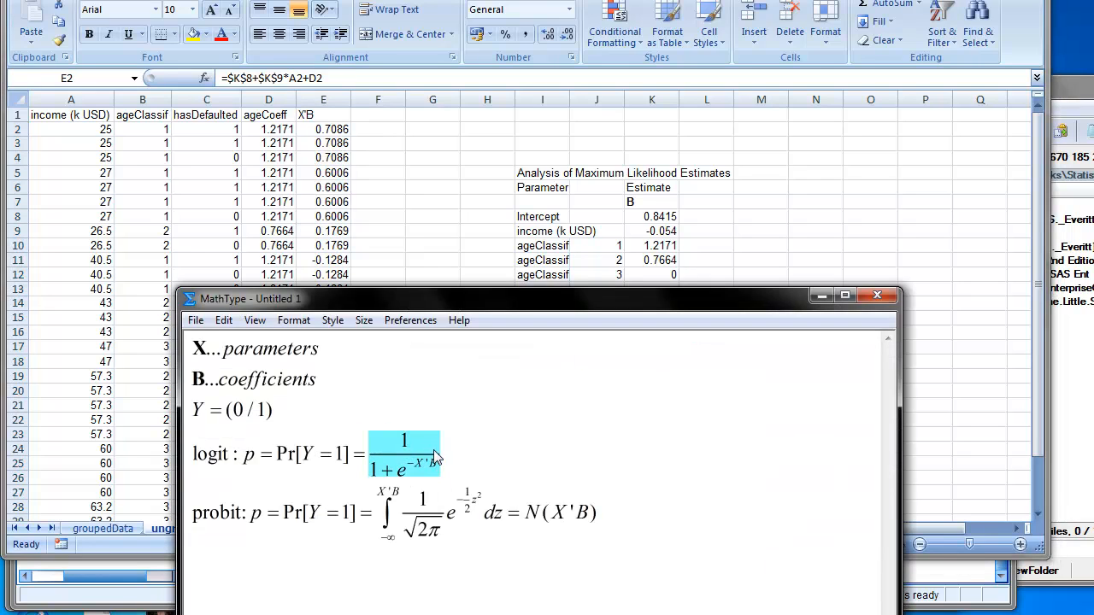
click(247, 451)
drag(244, 451, 262, 454)
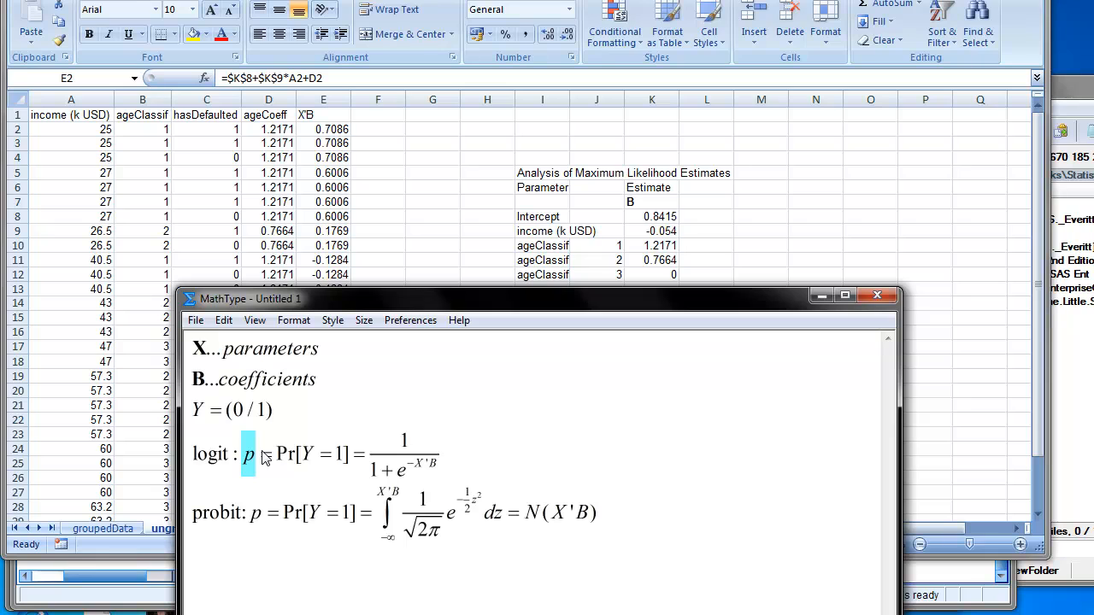
key(alt+Tab)
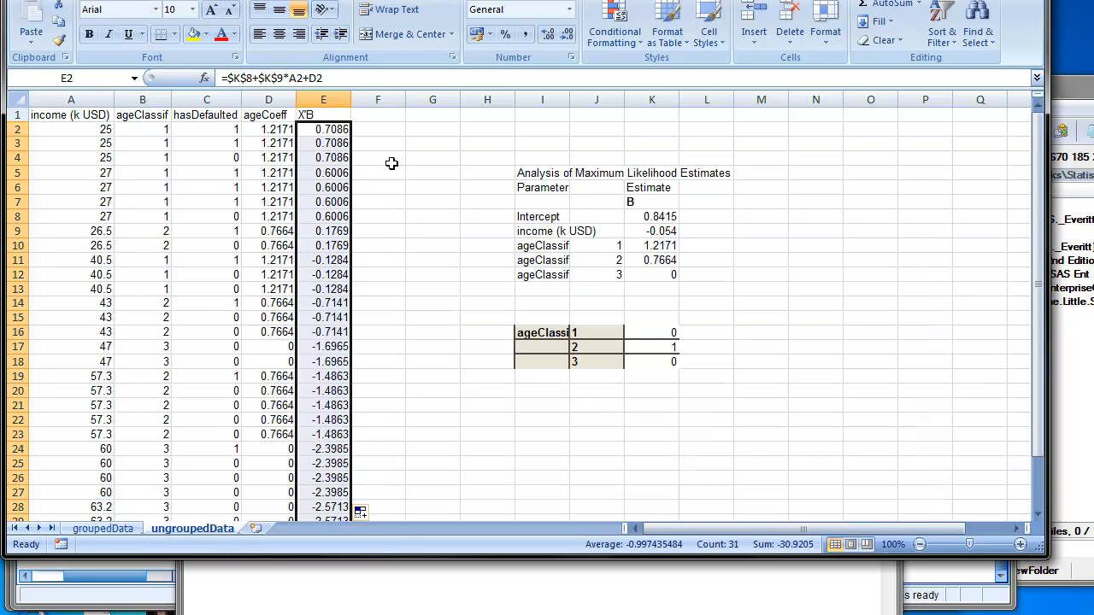
Add the column header Pr[Y=1] in cell F1.
click(391, 114)
text(Pr[)
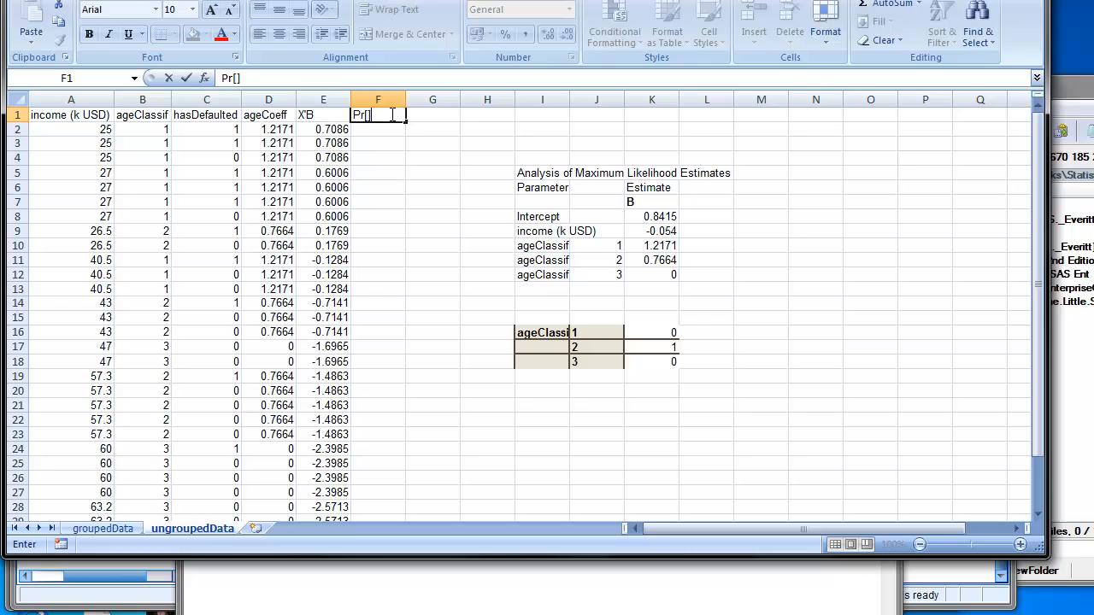
click(241, 78)
text(Y=-1)
key(Left)
key(BackSpace)
key(Return)
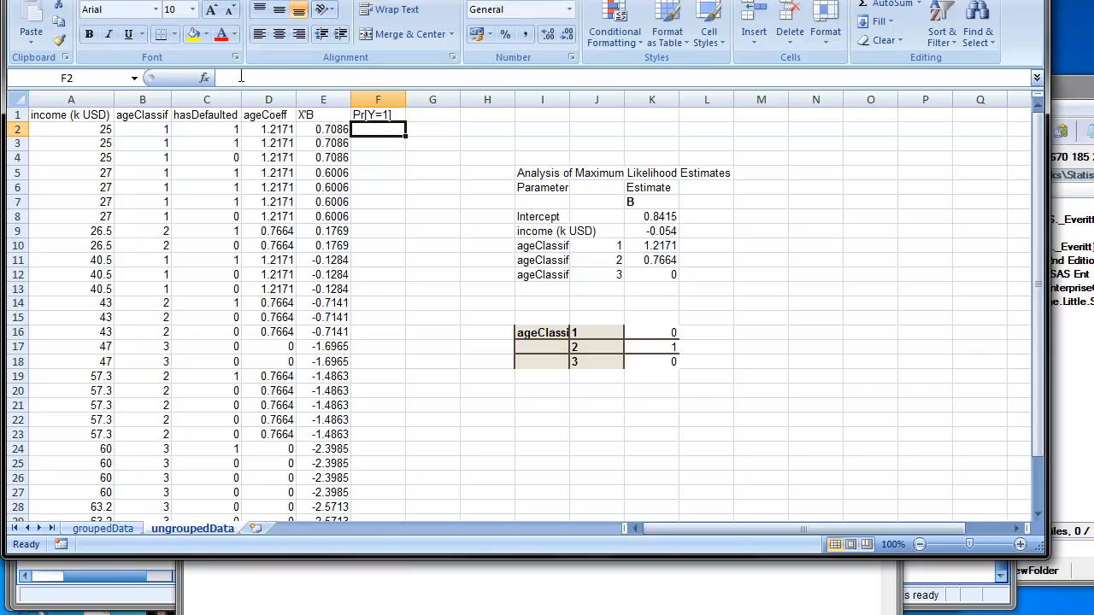
Enter the logit probability formula =1/(1+exp(-E2)) in cell F2.
text(=1/)
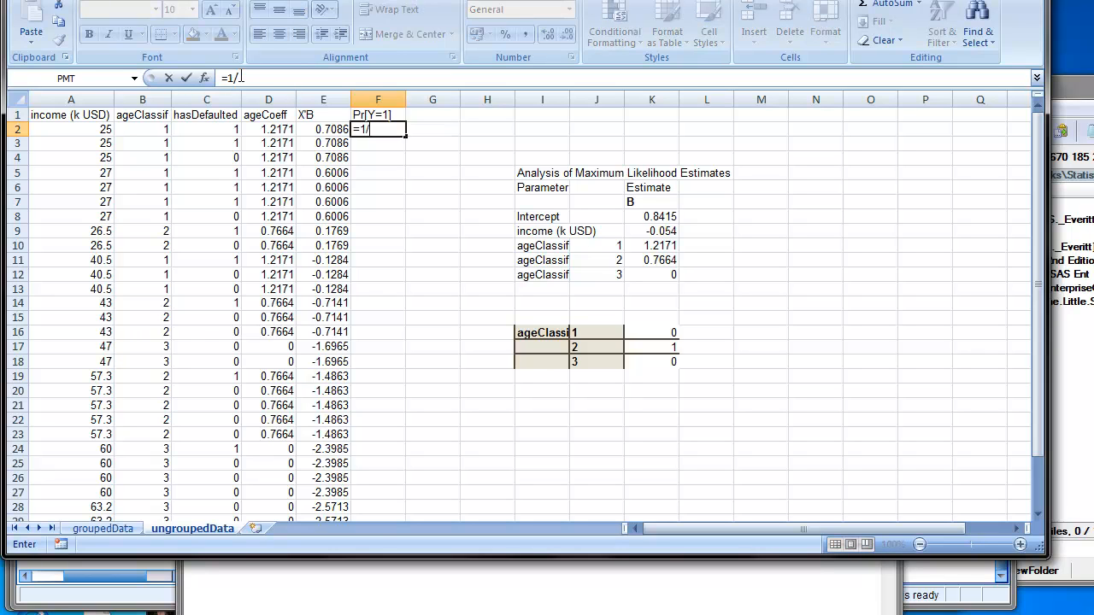
text((1+ex)
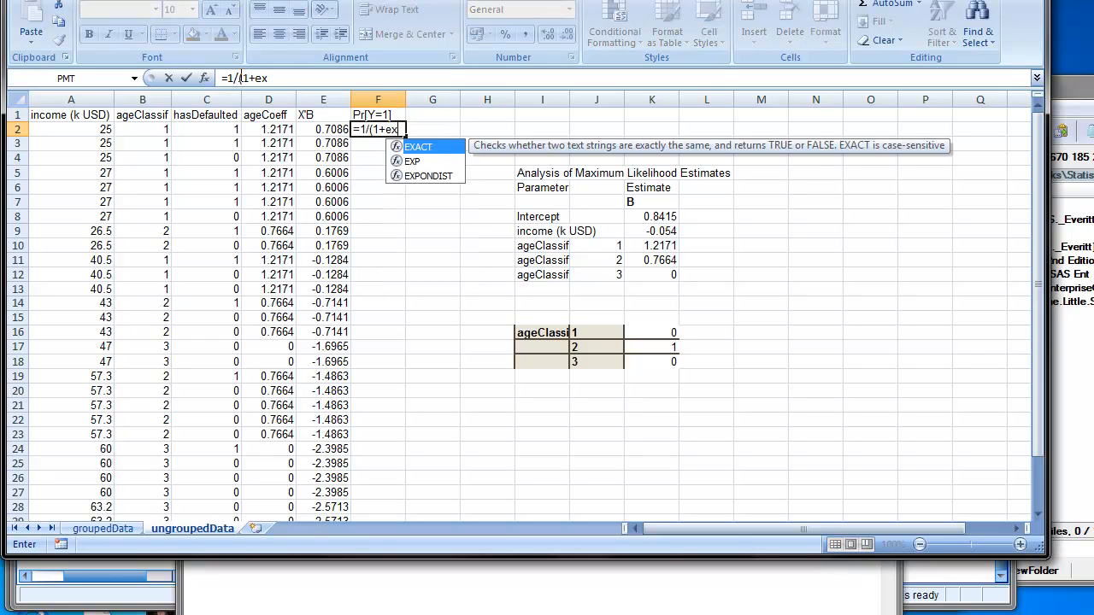
text(p())
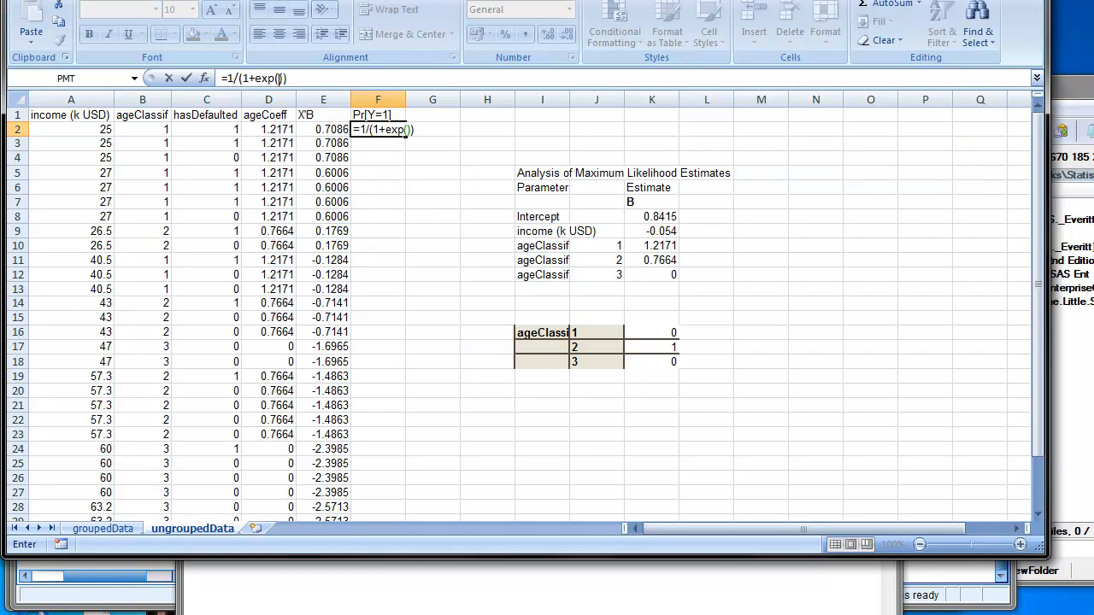
click(278, 78)
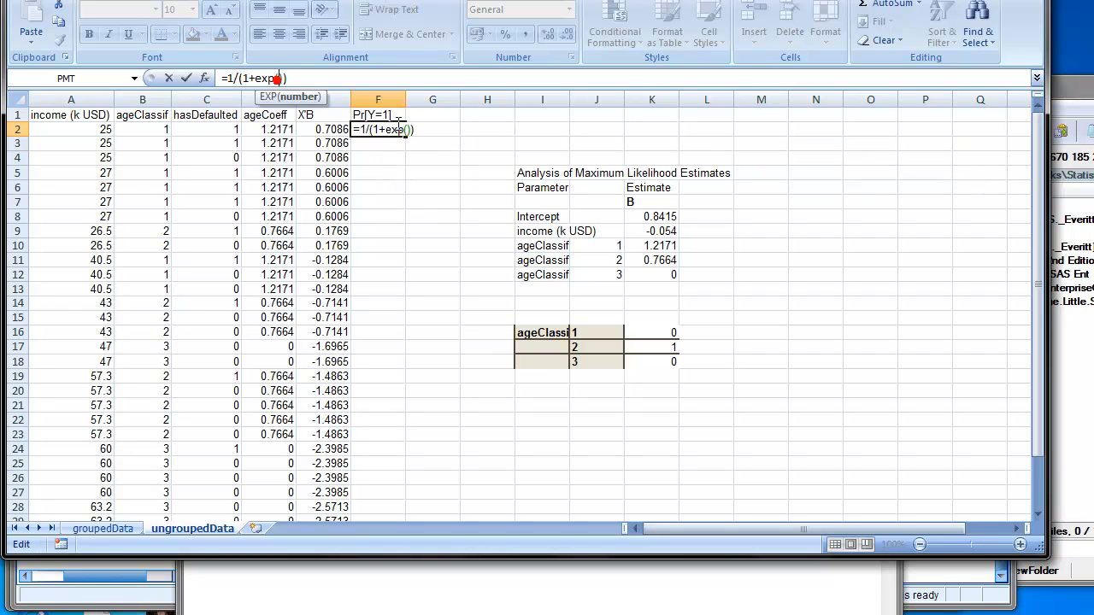
text(-)
click(331, 131)
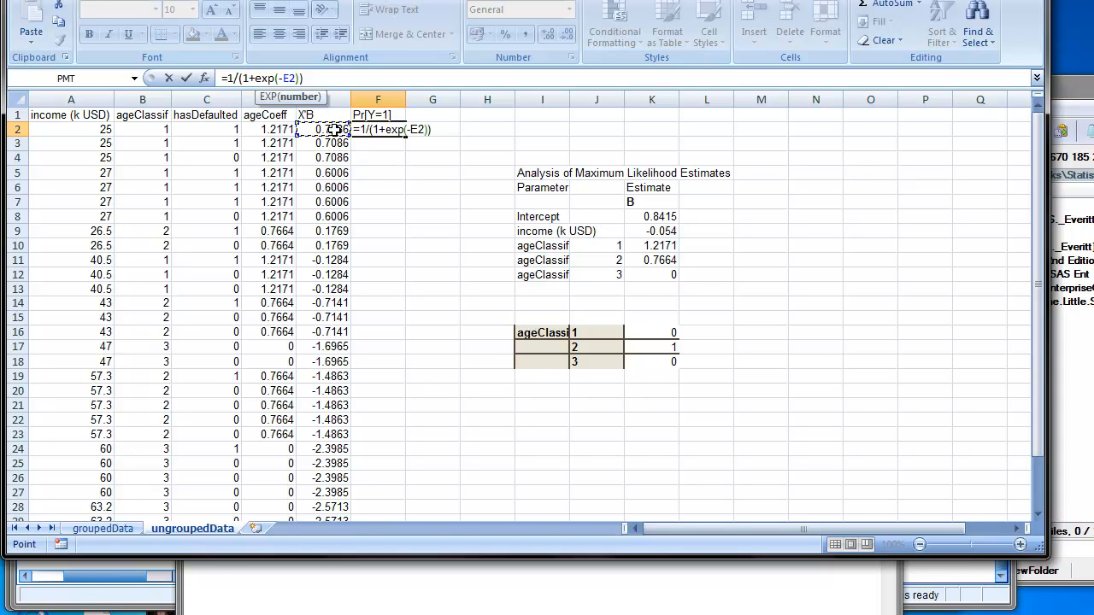
key(Return)
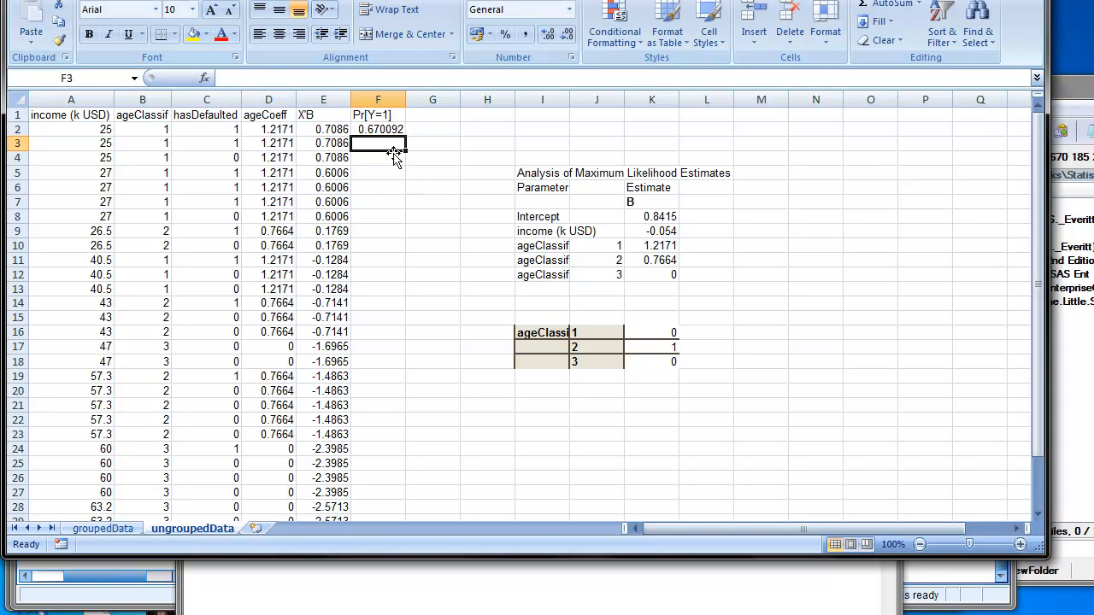
Fill the F2 formula down the Pr[Y=1] column through row 32 and enlarge the window to show all records.
click(399, 130)
double_click(404, 135)
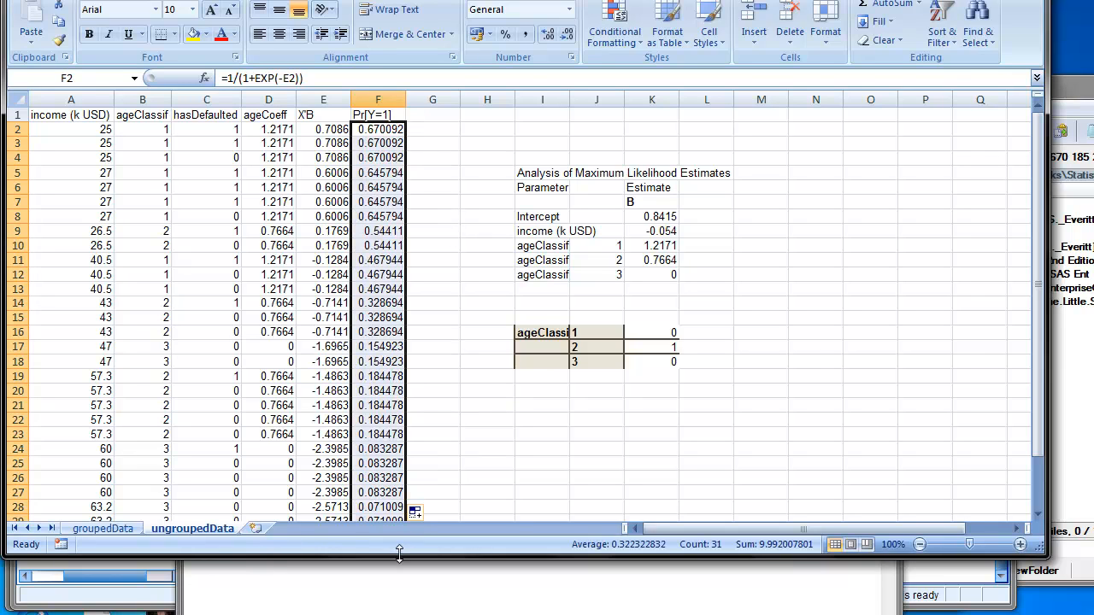
drag(399, 553, 399, 614)
click(441, 482)
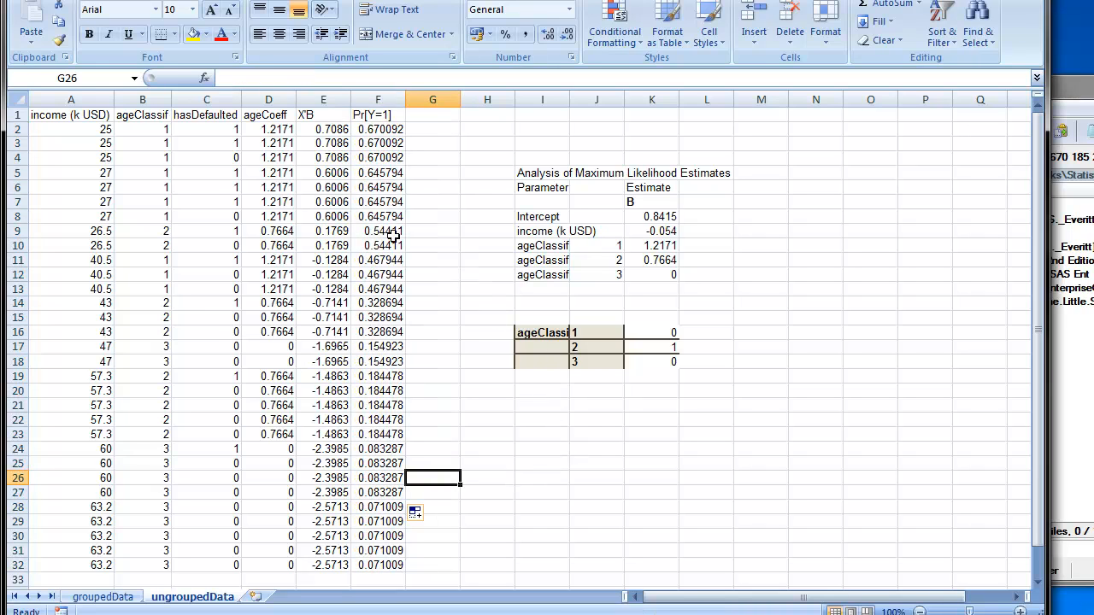
Compare the default probabilities of the low-income, age class 1 records with those of the highest-income records, and review the coefficient tables.
drag(79, 132, 153, 214)
drag(89, 151, 159, 128)
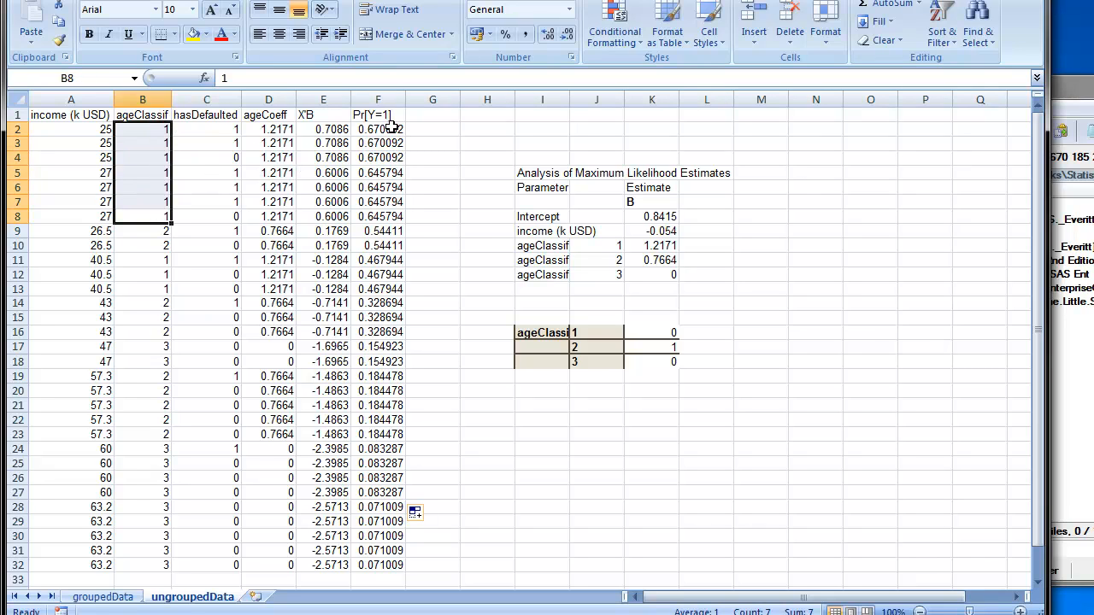
drag(390, 127, 389, 216)
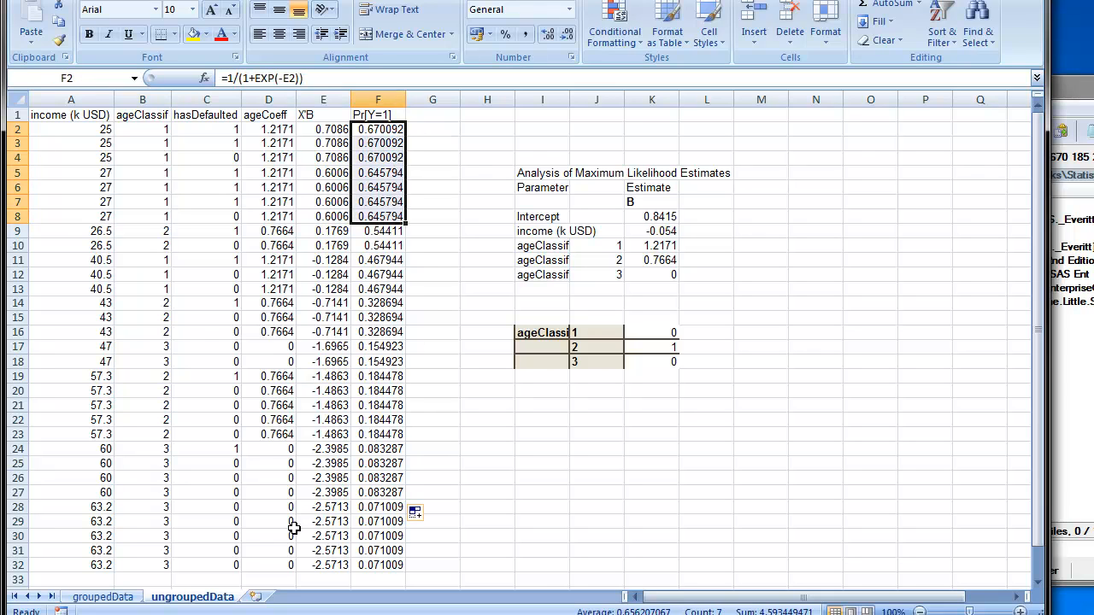
drag(81, 508, 83, 564)
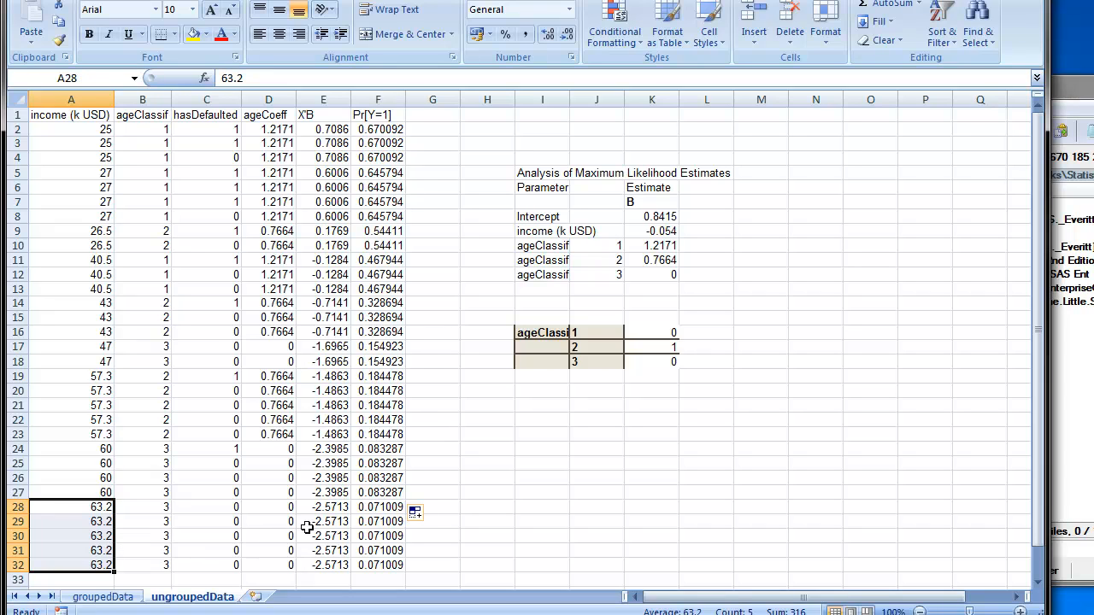
drag(379, 451, 385, 560)
click(504, 463)
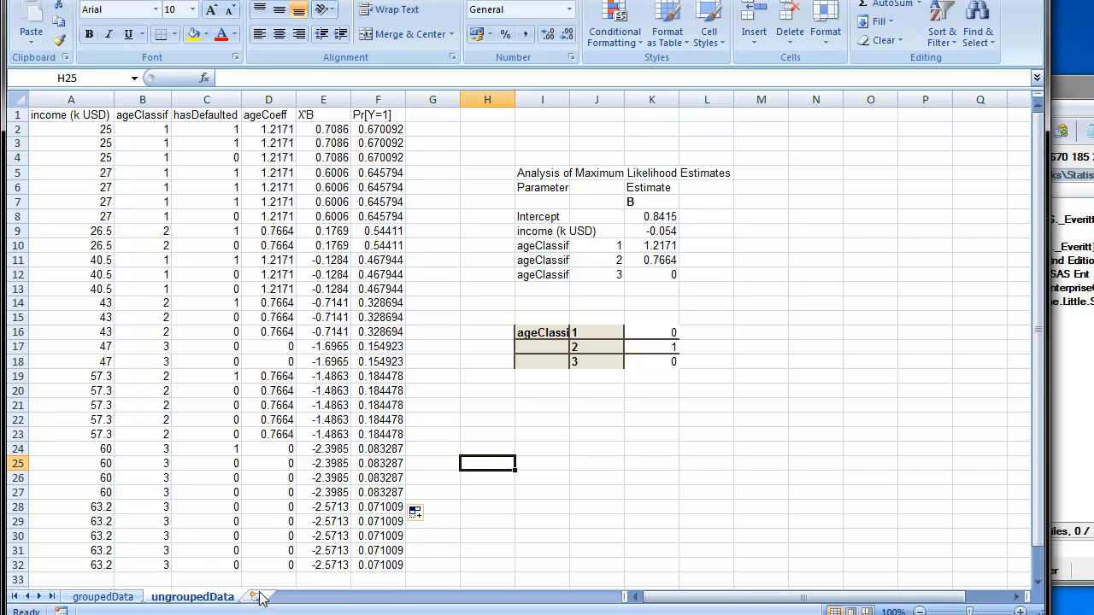
click(547, 449)
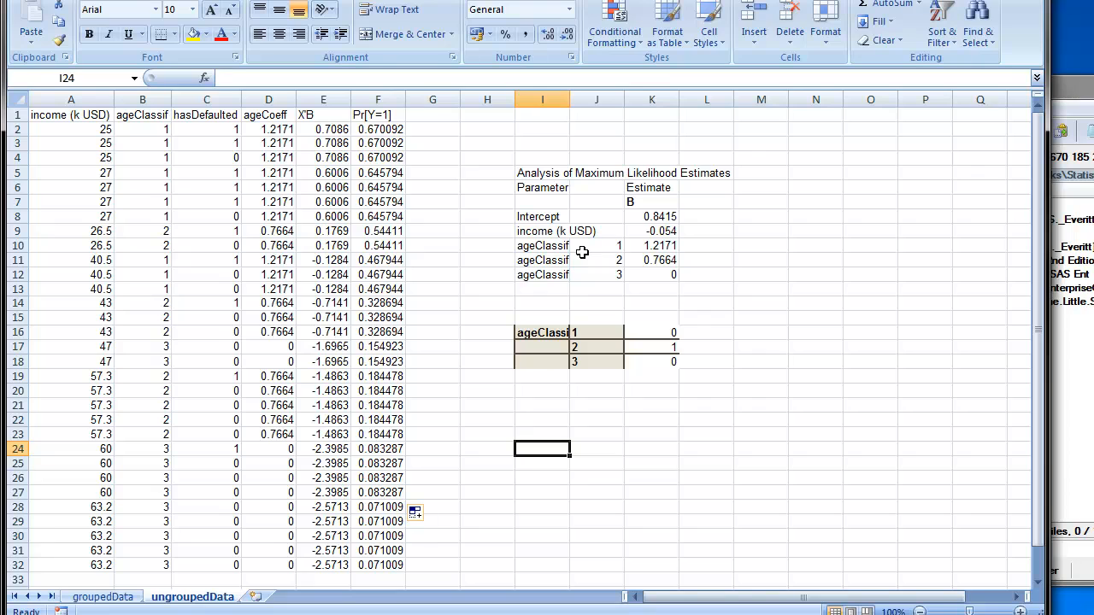
drag(521, 162, 756, 369)
click(801, 406)
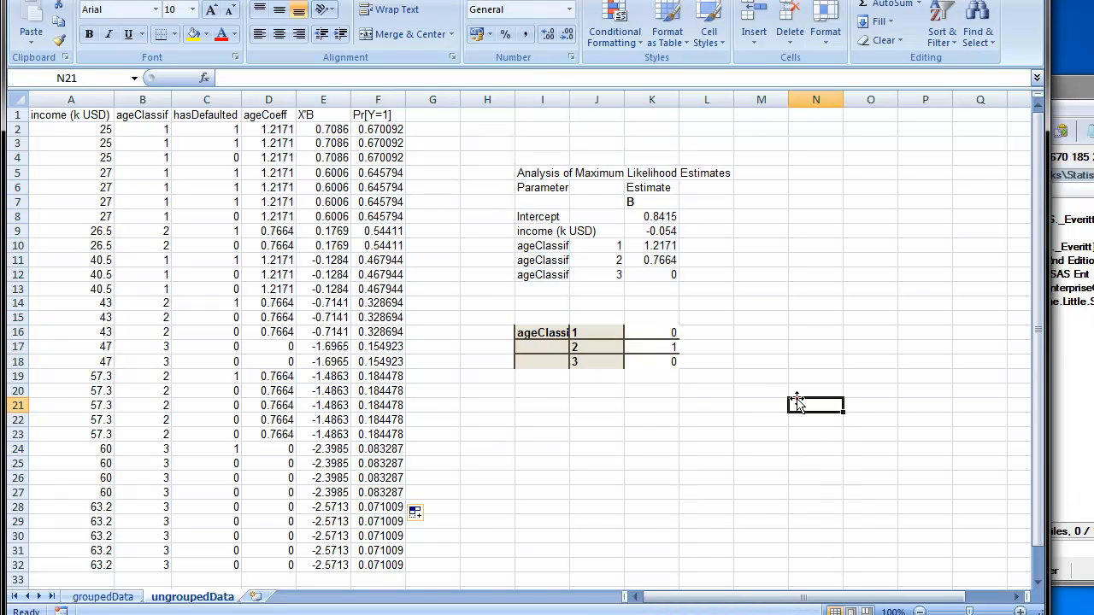
click(855, 475)
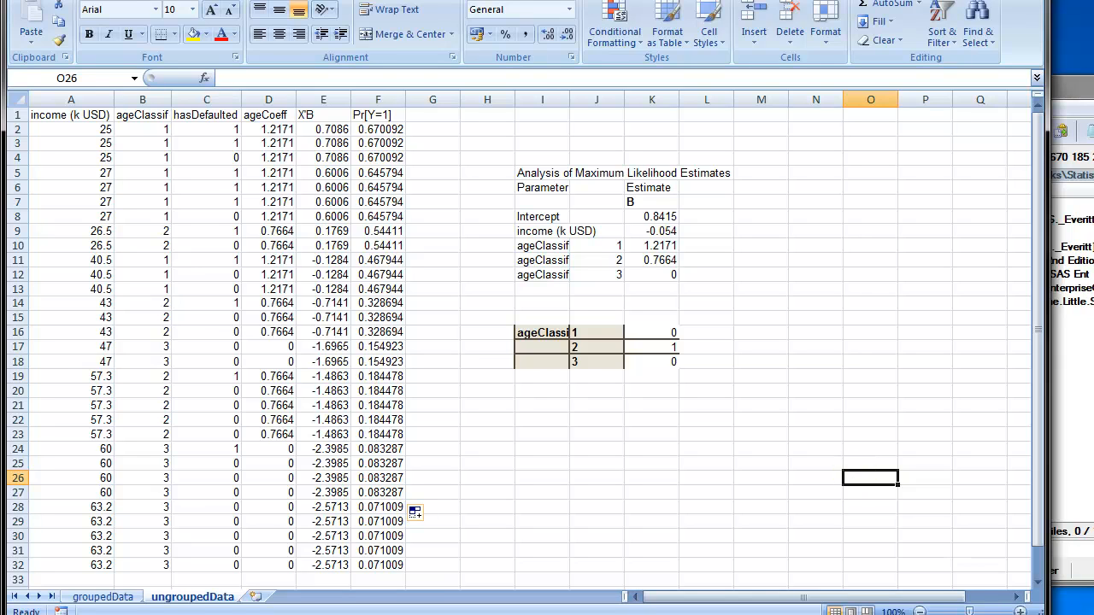
Switch to SAS Enterprise Guide and start a new data import from logitProbit.xls.
key(alt+Tab)
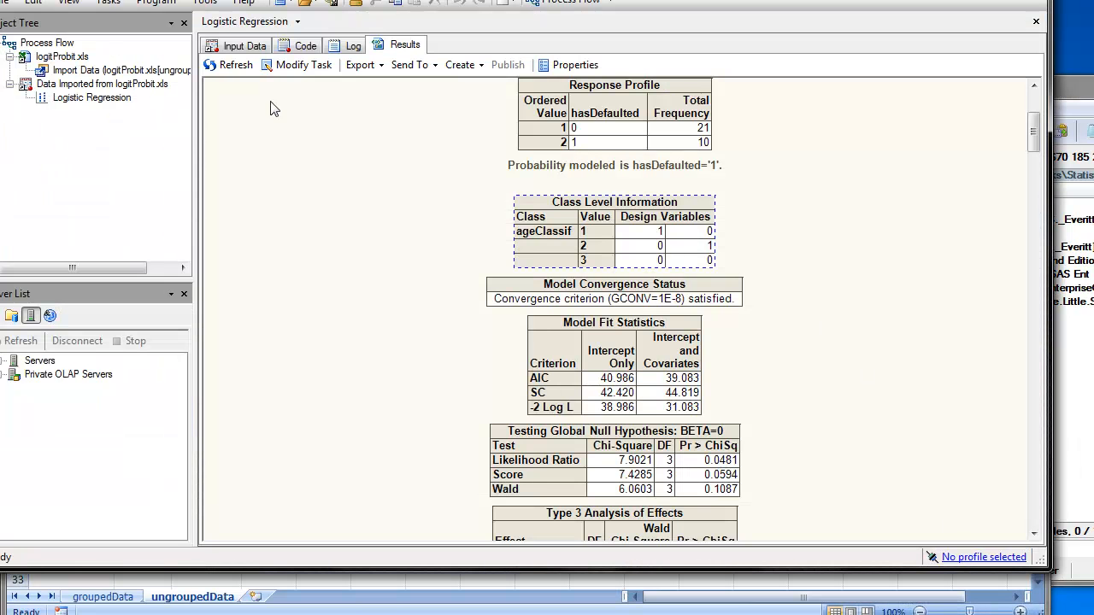
double_click(76, 56)
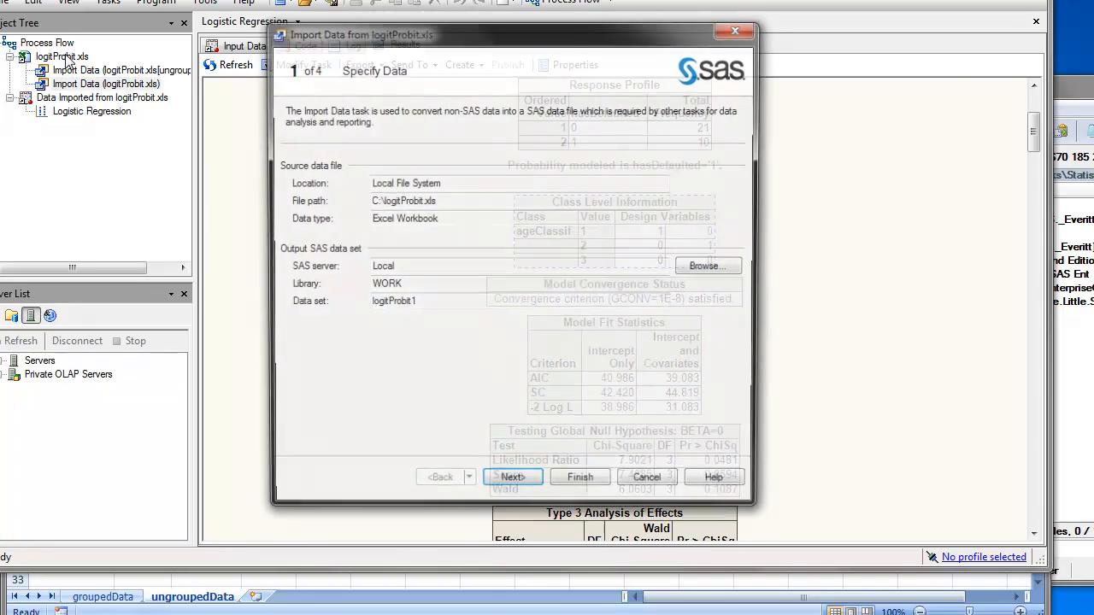
Cancel the data import and start a new Logistic Regression task on the data imported from logitProbit.xls.
click(637, 489)
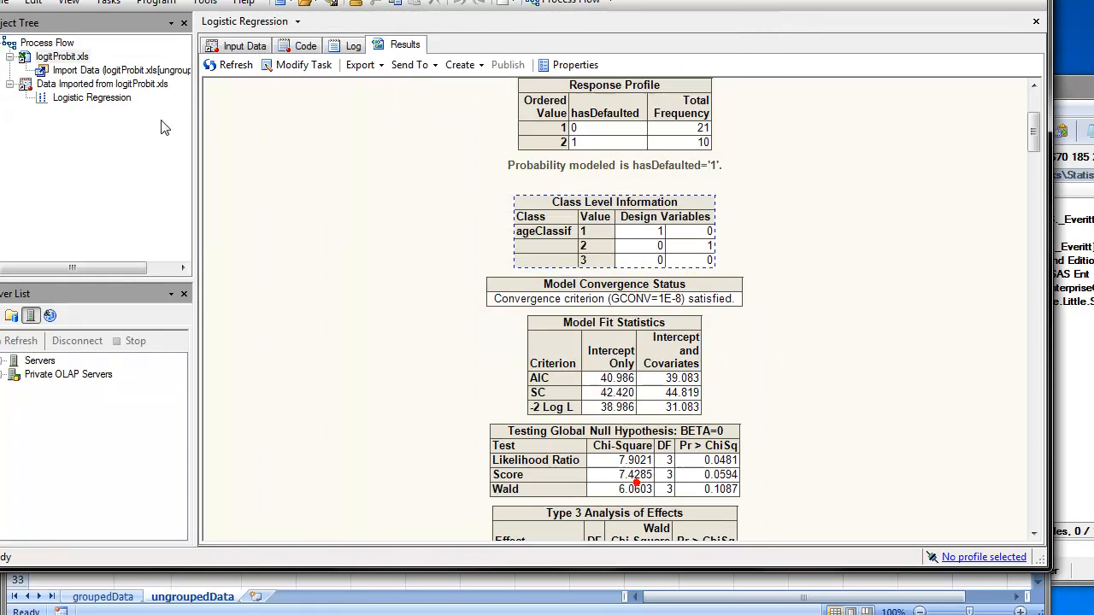
double_click(47, 86)
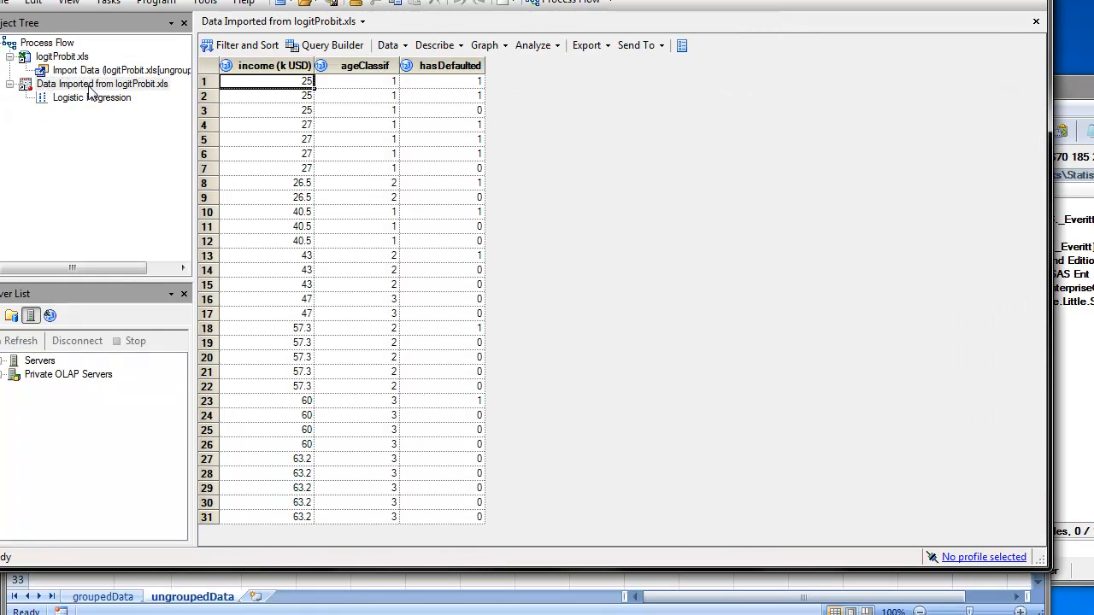
click(528, 53)
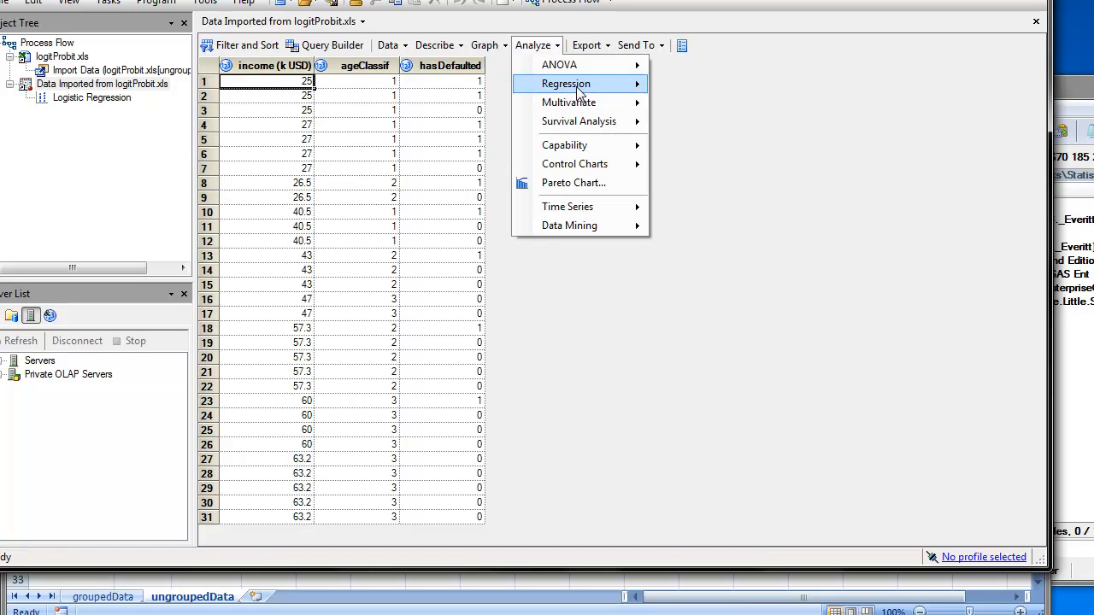
mouse_move(582, 91)
click(708, 123)
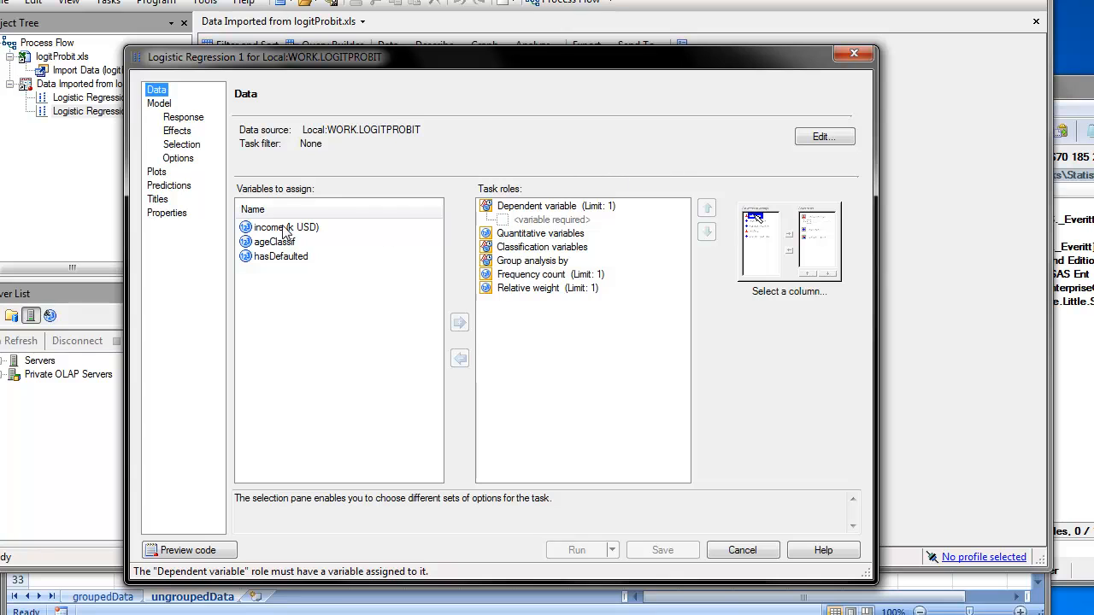
Assign hasDefaulted as the dependent variable and income (k USD) as a quantitative variable.
click(282, 227)
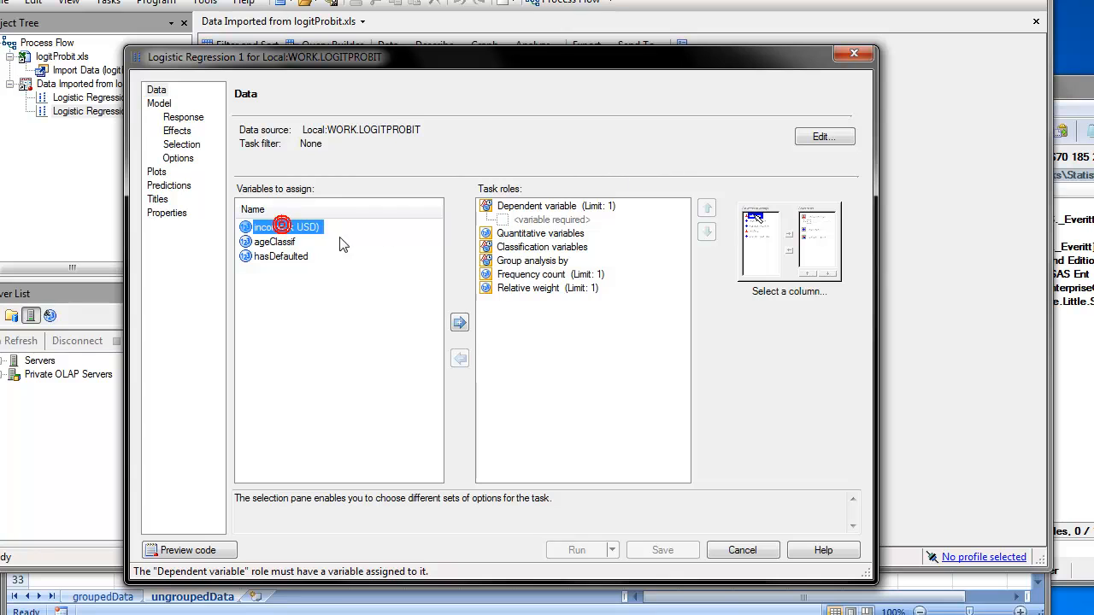
click(298, 257)
click(459, 322)
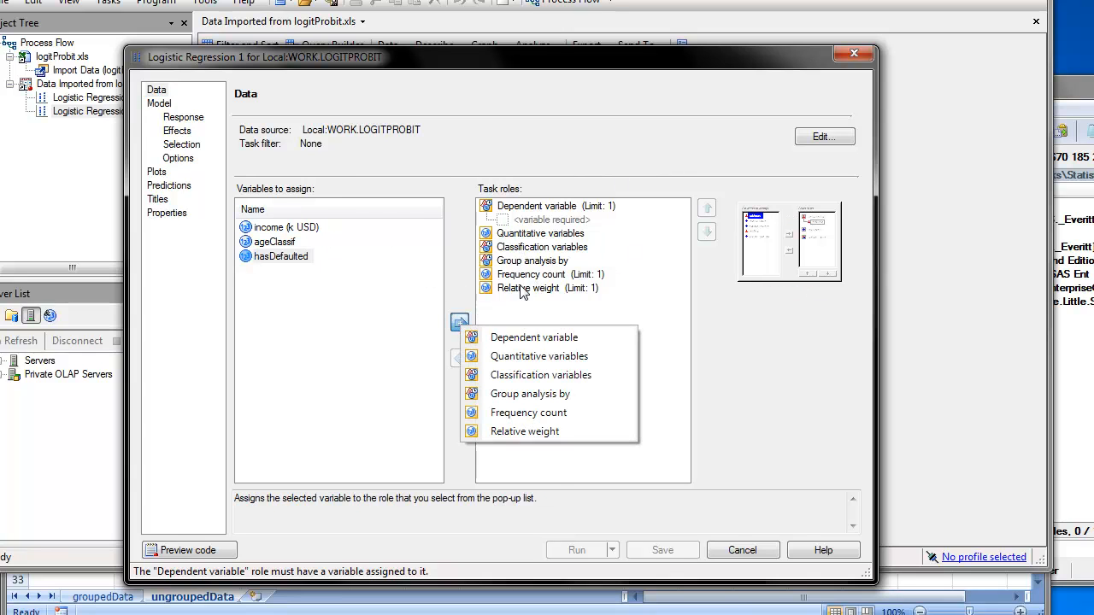
click(515, 339)
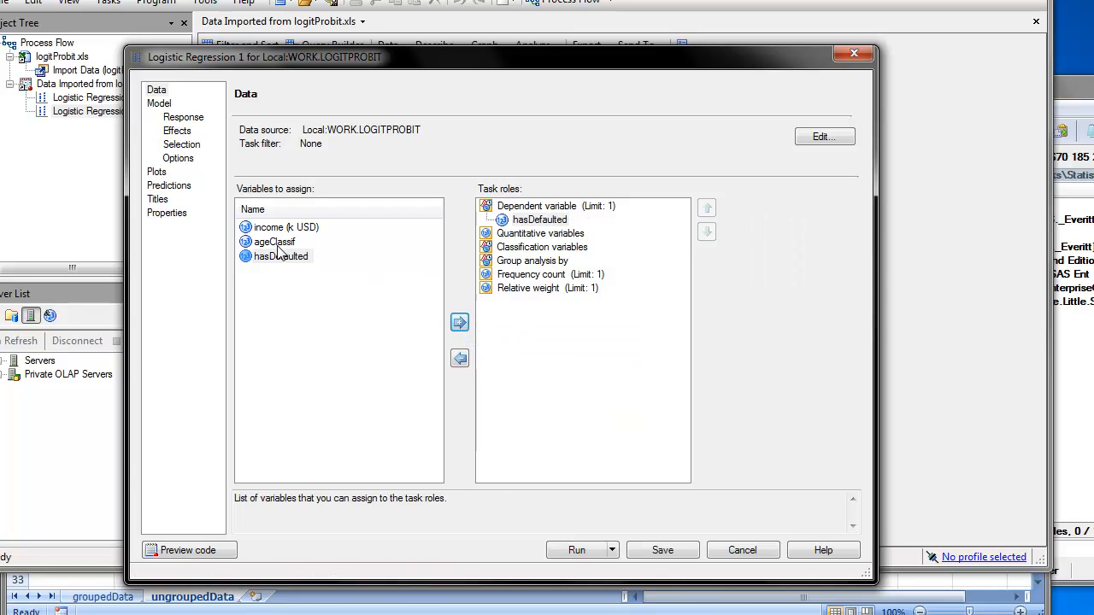
click(294, 229)
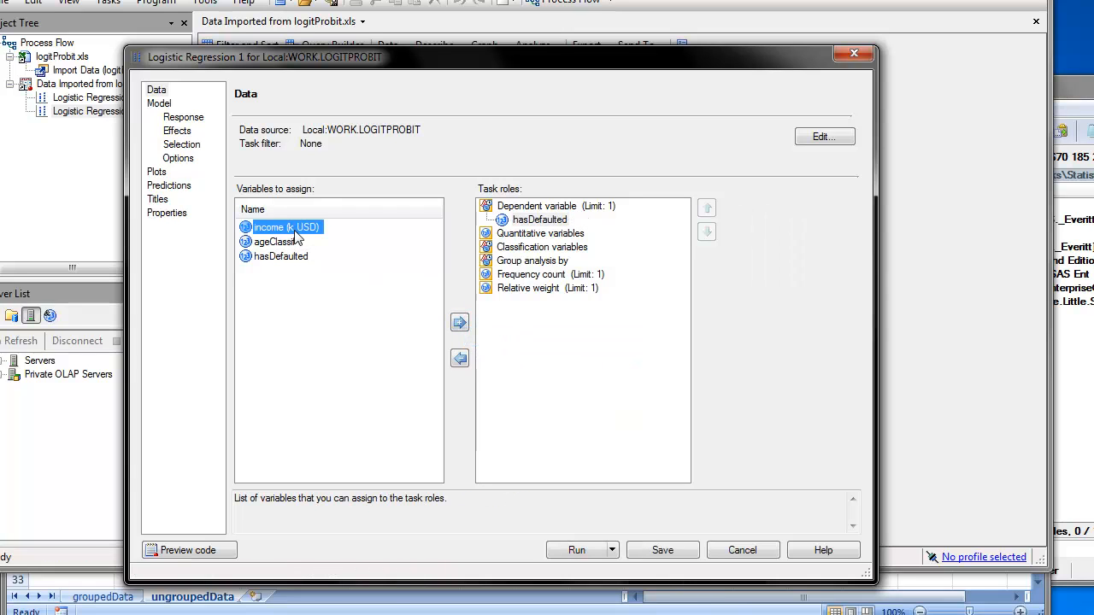
click(459, 322)
click(523, 351)
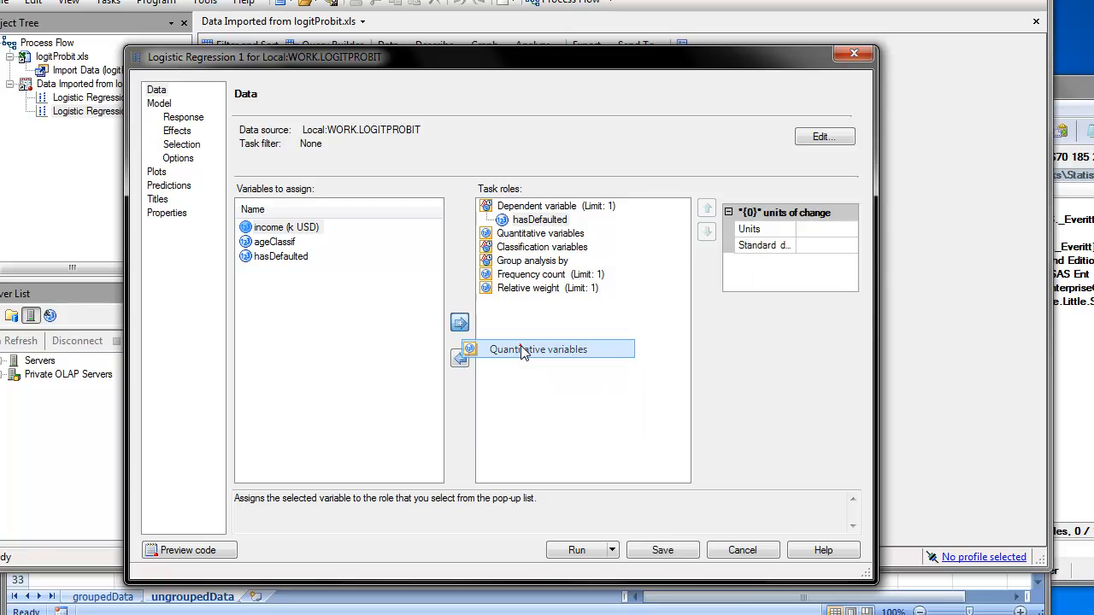
Assign ageClassif as a classification variable with Reference coding style.
click(299, 258)
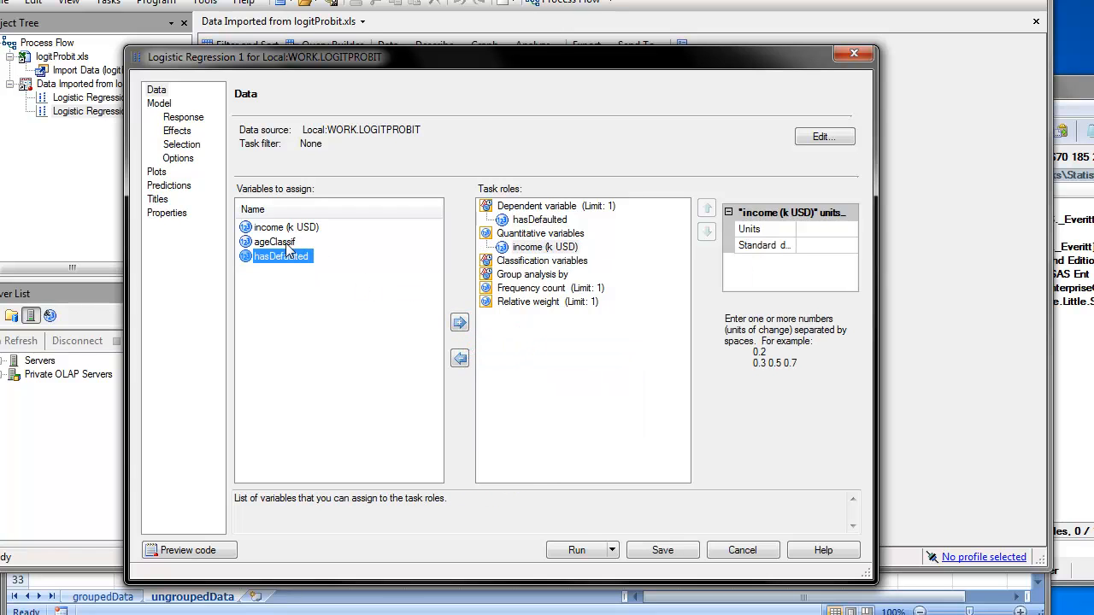
click(285, 244)
click(460, 323)
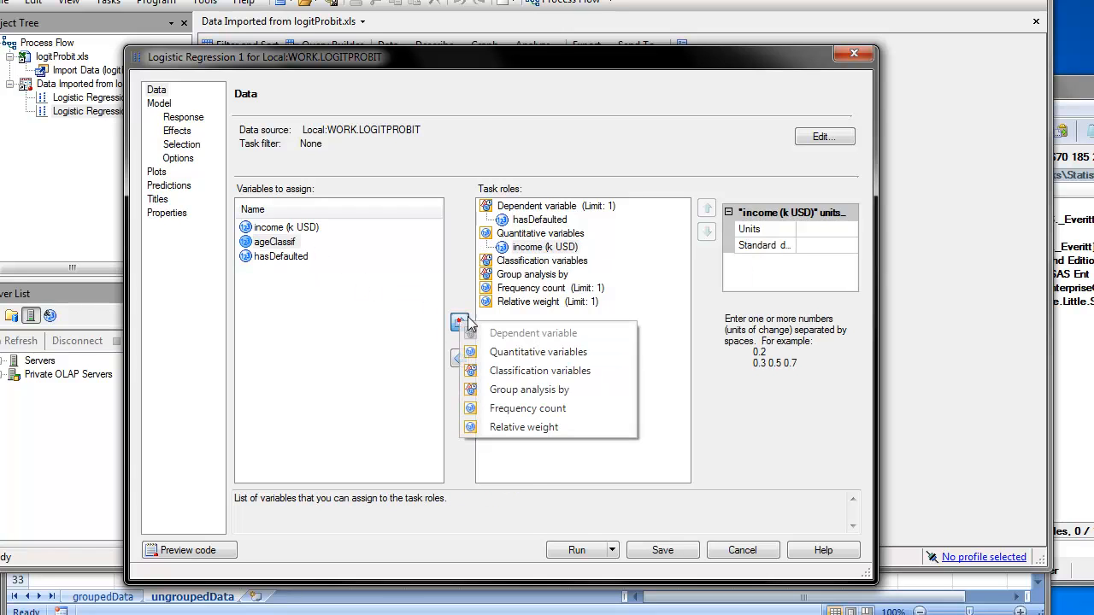
click(525, 371)
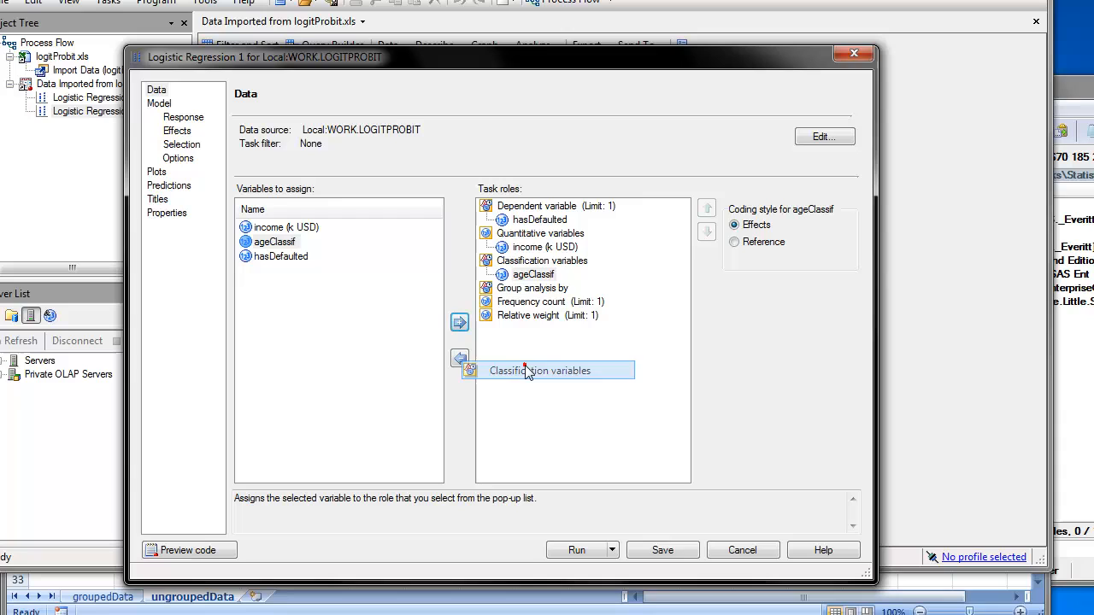
click(765, 242)
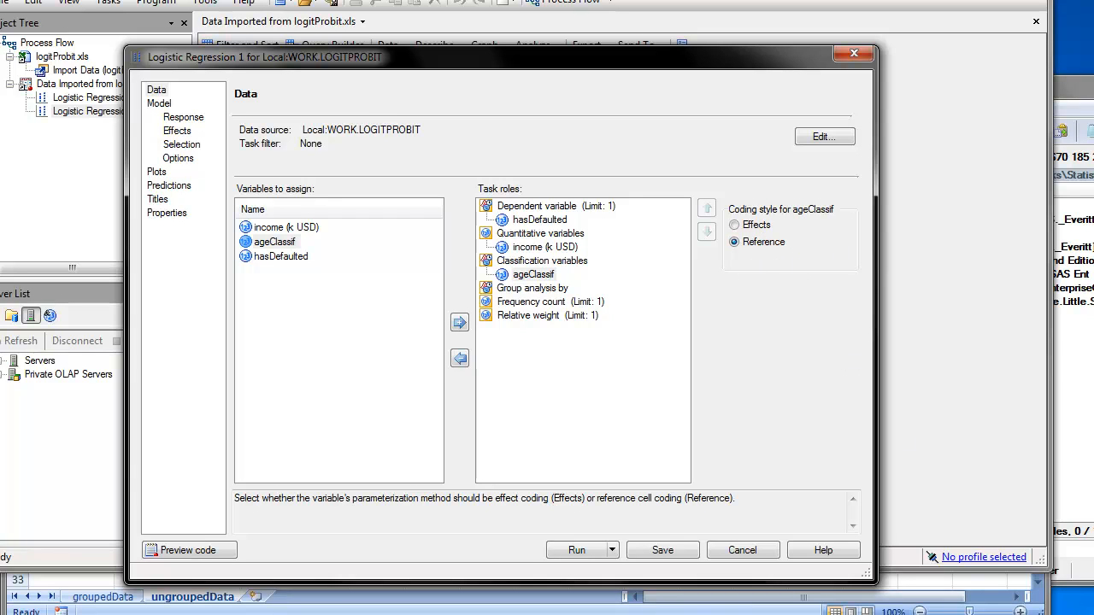
Switch to the SPSS output and check the categorical variables codings for ageClassif.
key(alt+Tab)
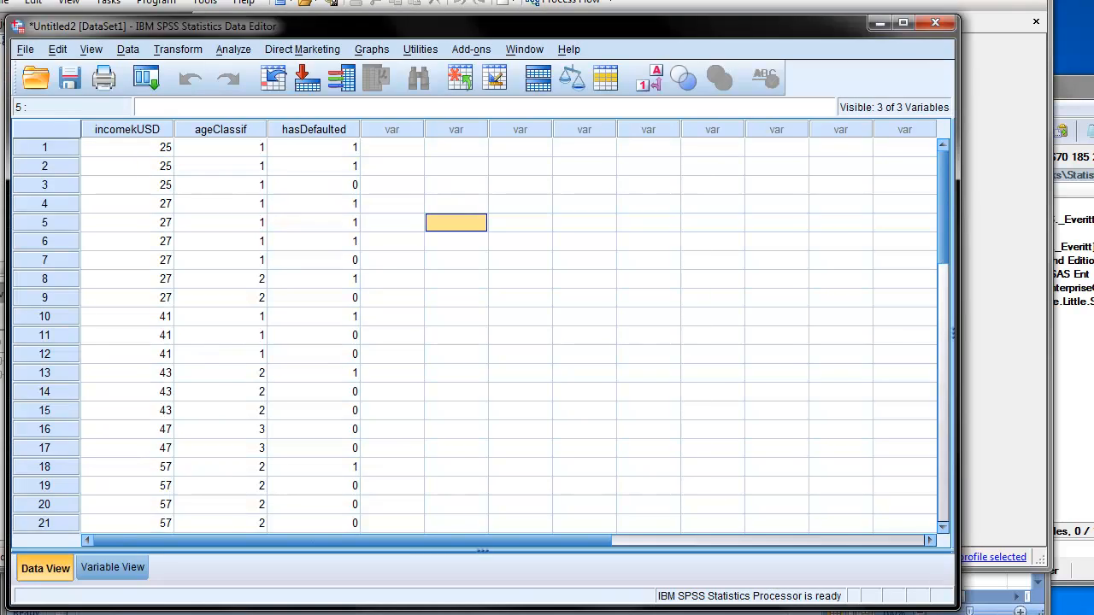
key(alt+Tab)
key(alt+Tab)
scroll(578, 371, up, 10)
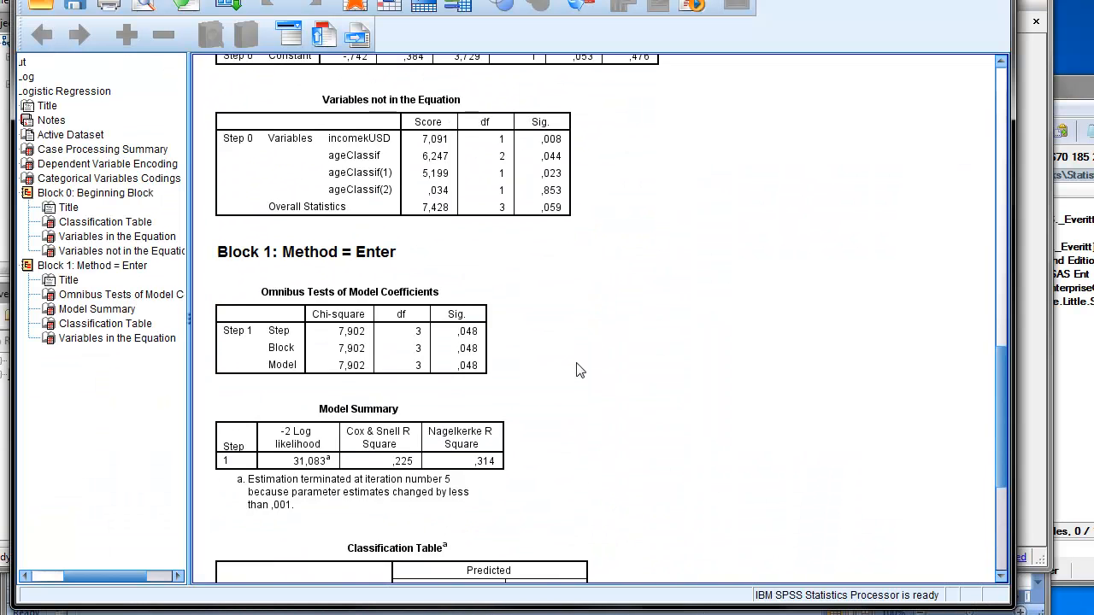
scroll(359, 312, up, 15)
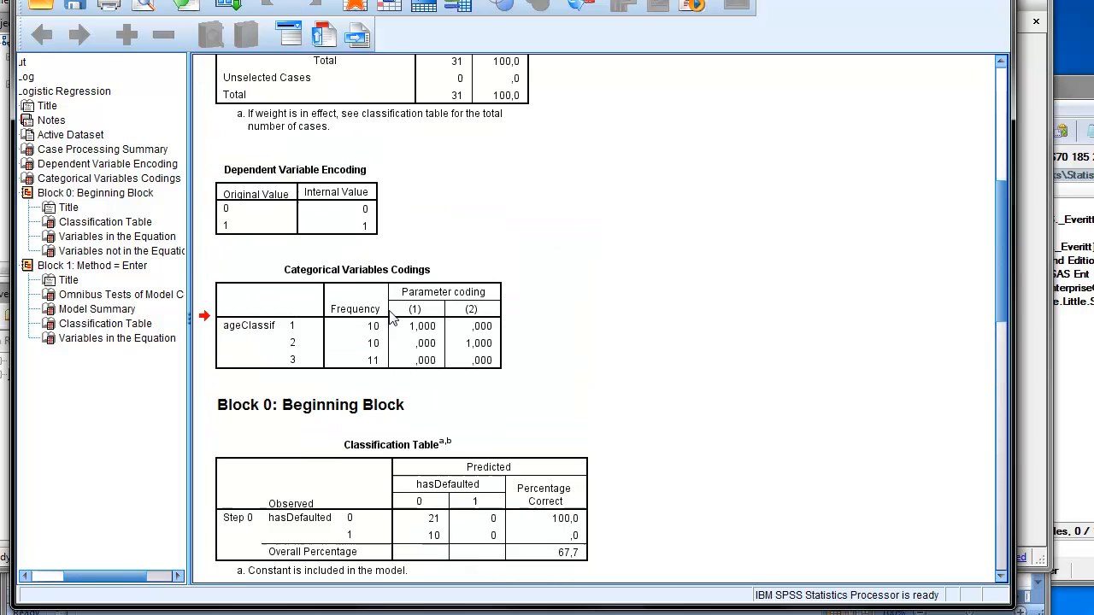
scroll(452, 325, down, 6)
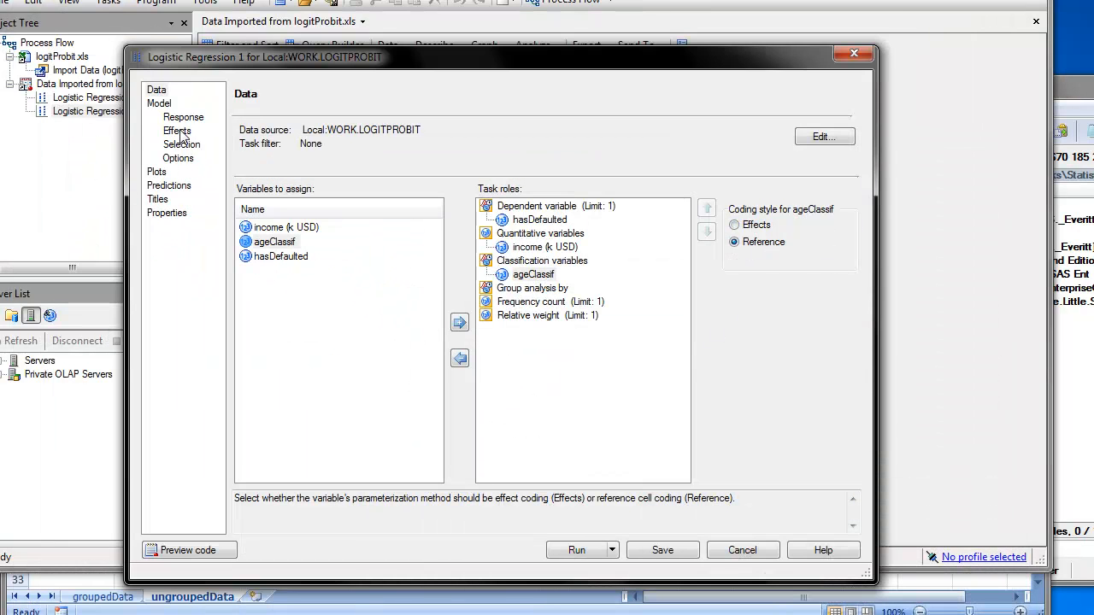
Set the binary response model type to probit and fit the model to level 1.
click(160, 104)
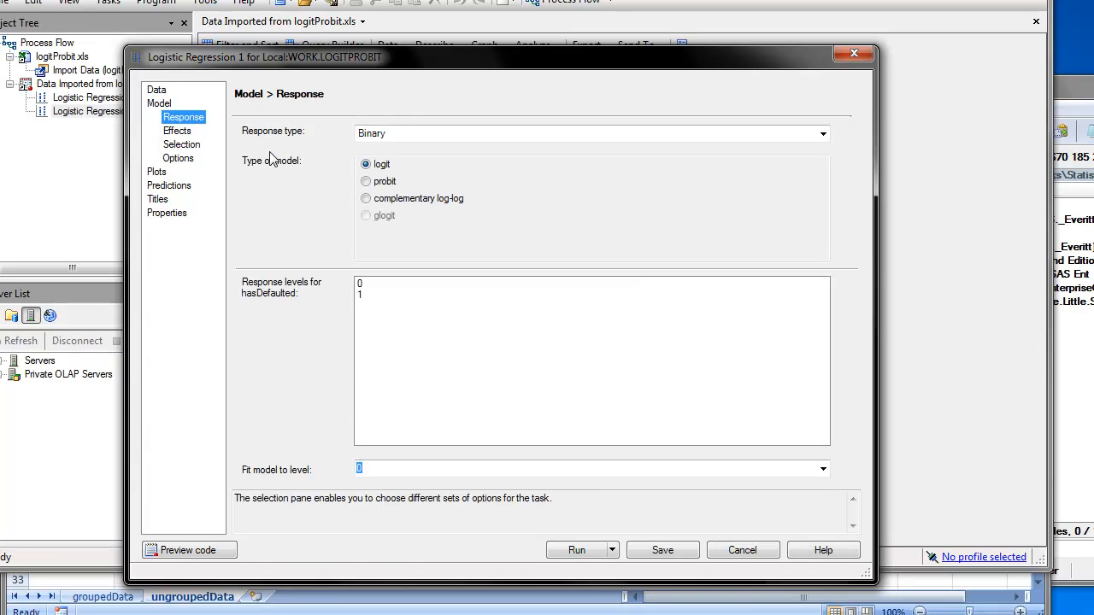
click(376, 181)
click(823, 469)
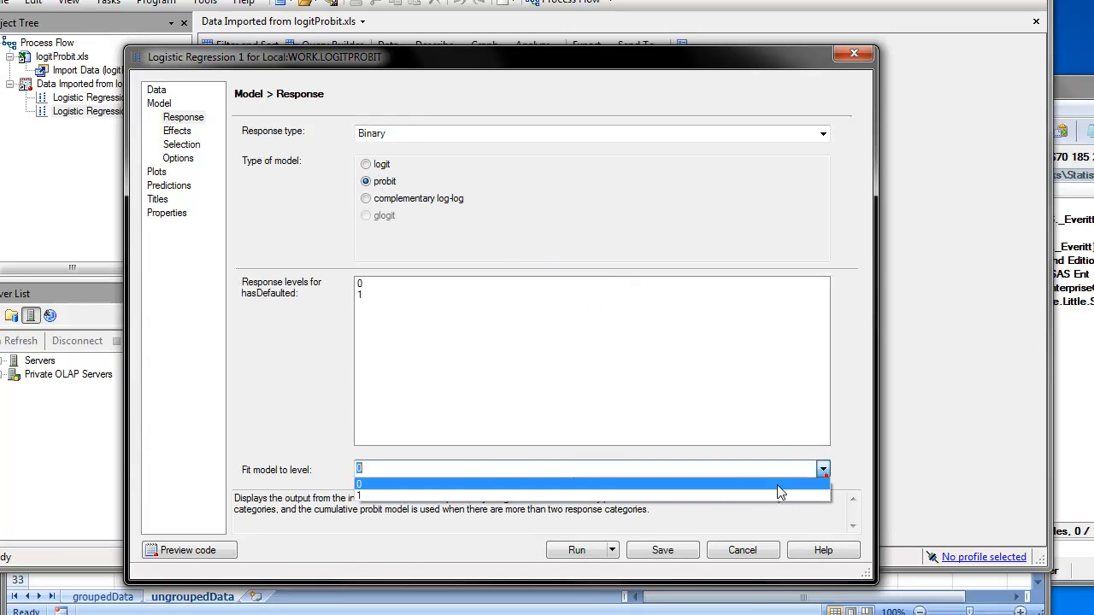
click(774, 496)
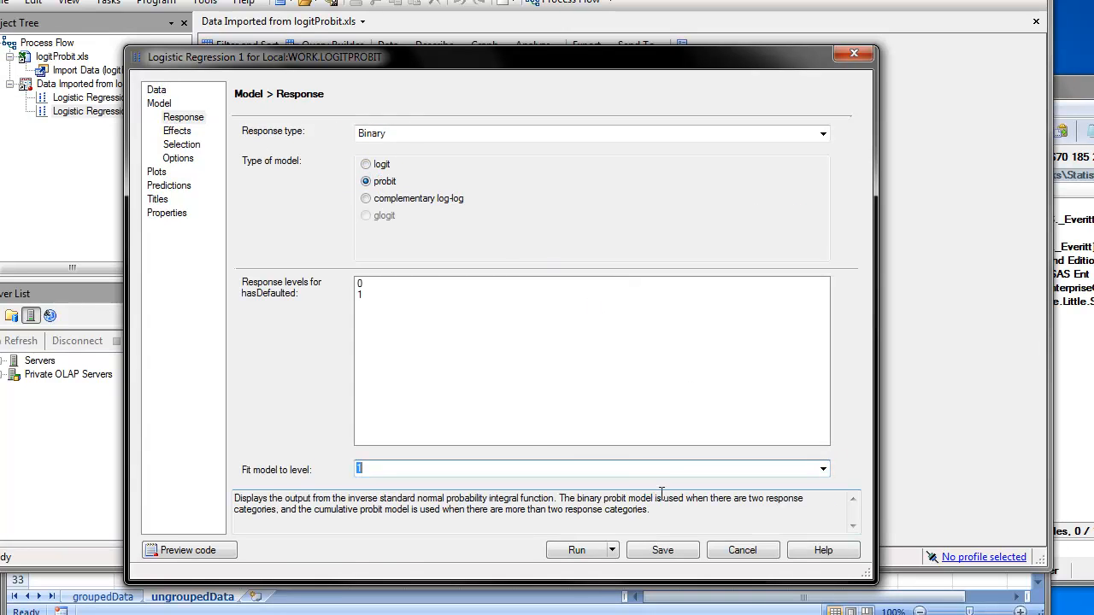
click(365, 468)
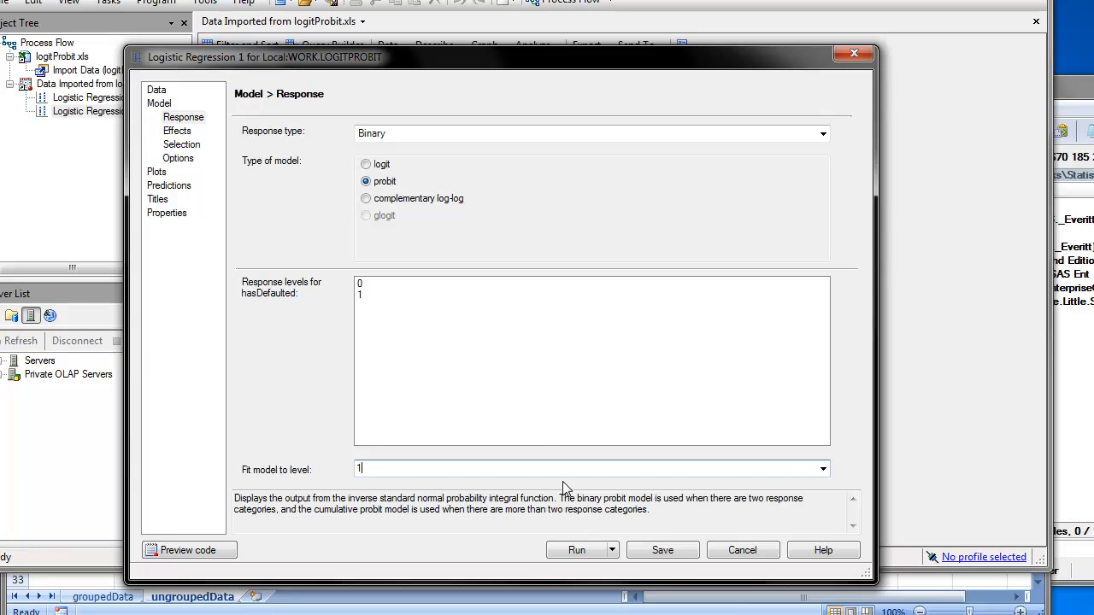
Add income (k USD) and ageClassif as main effects of the model.
click(175, 131)
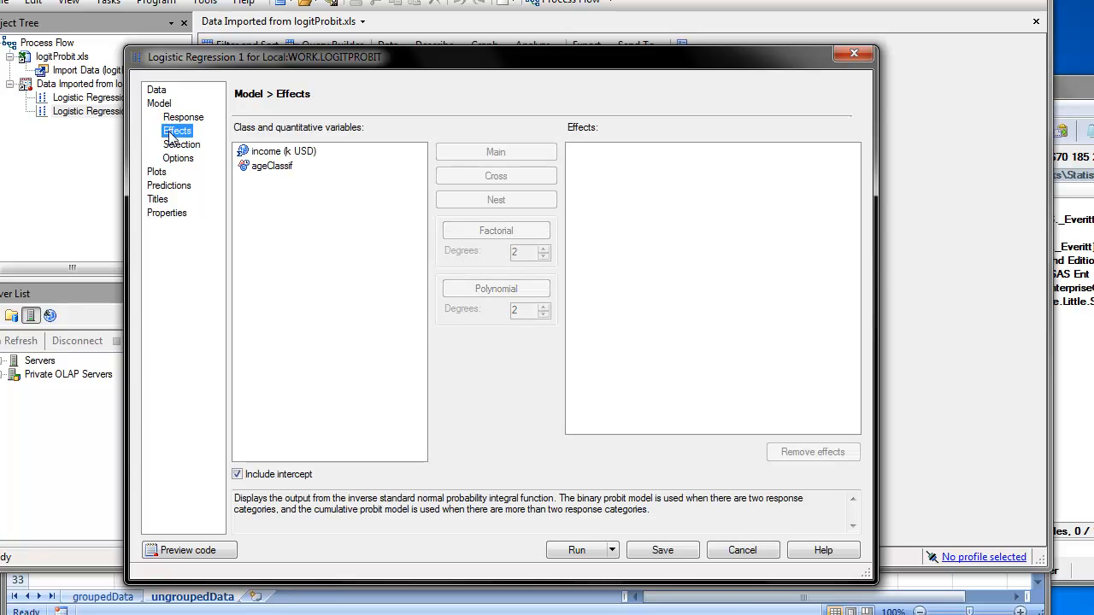
click(275, 151)
shift+click(272, 168)
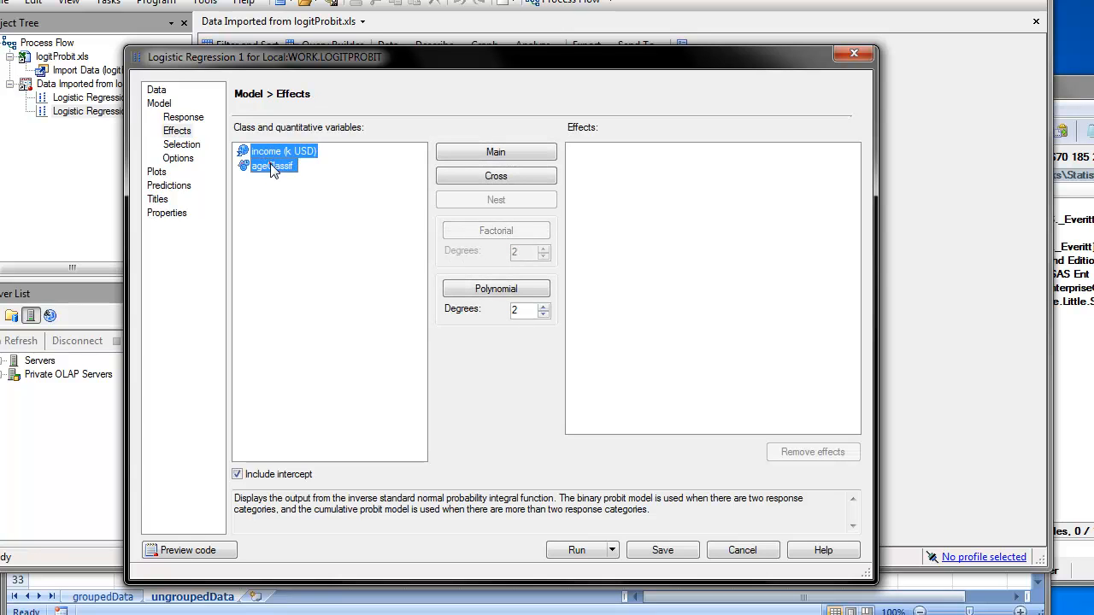
click(462, 153)
click(686, 197)
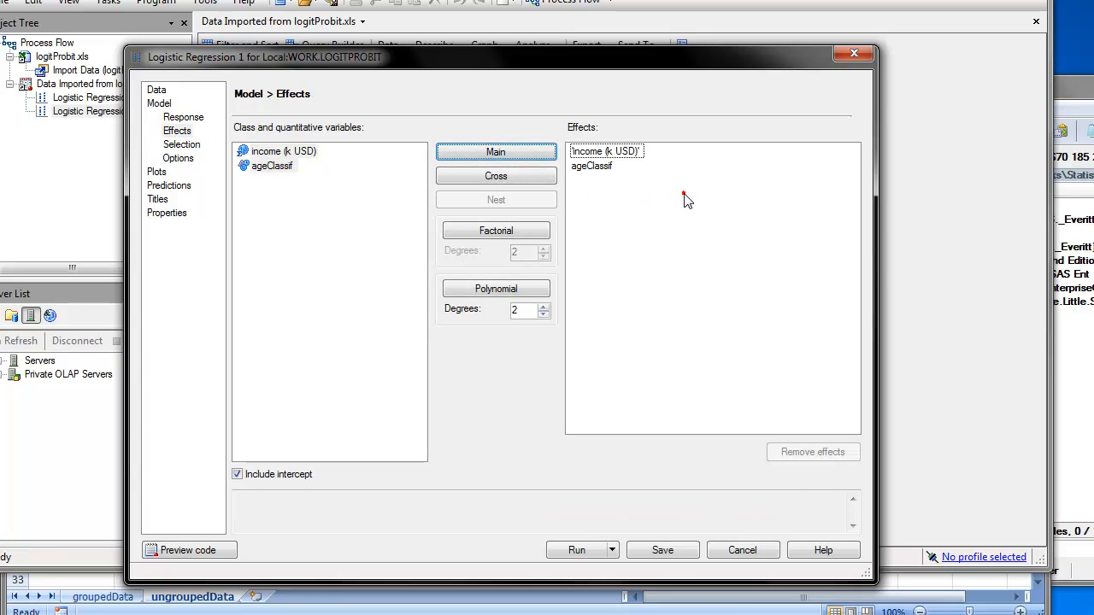
Run the regression task with the remaining settings at their defaults and review the maximum likelihood estimates.
click(181, 146)
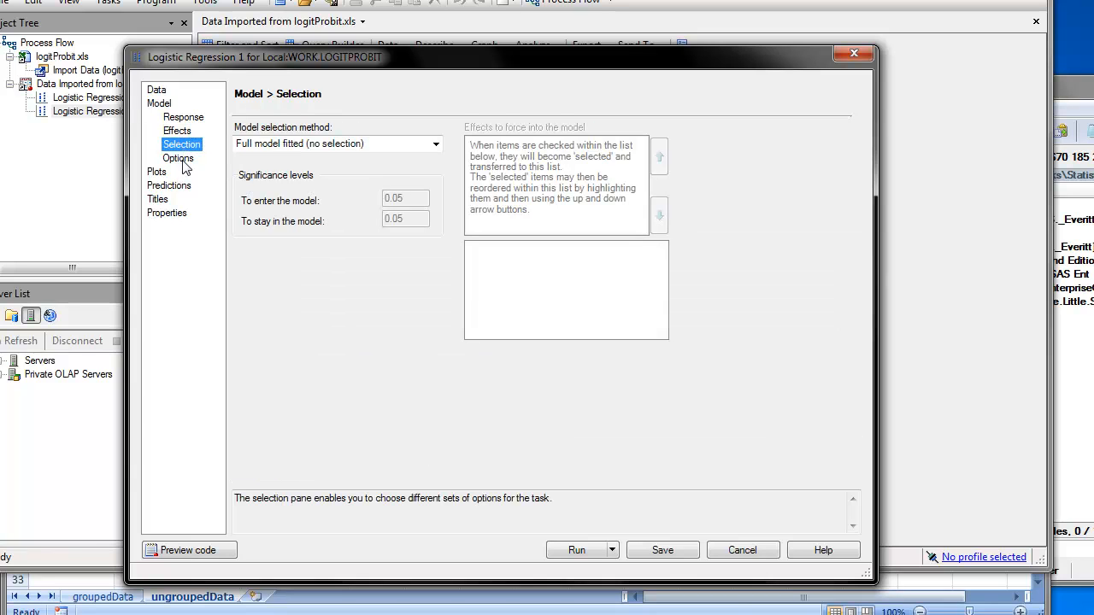
click(178, 159)
click(166, 174)
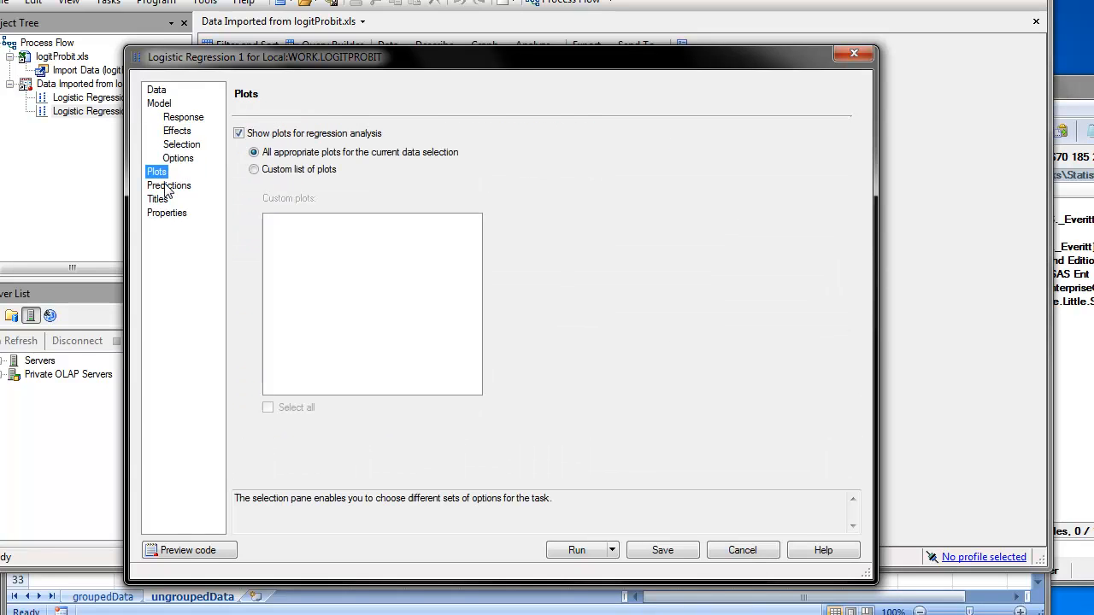
click(167, 187)
click(157, 200)
click(168, 215)
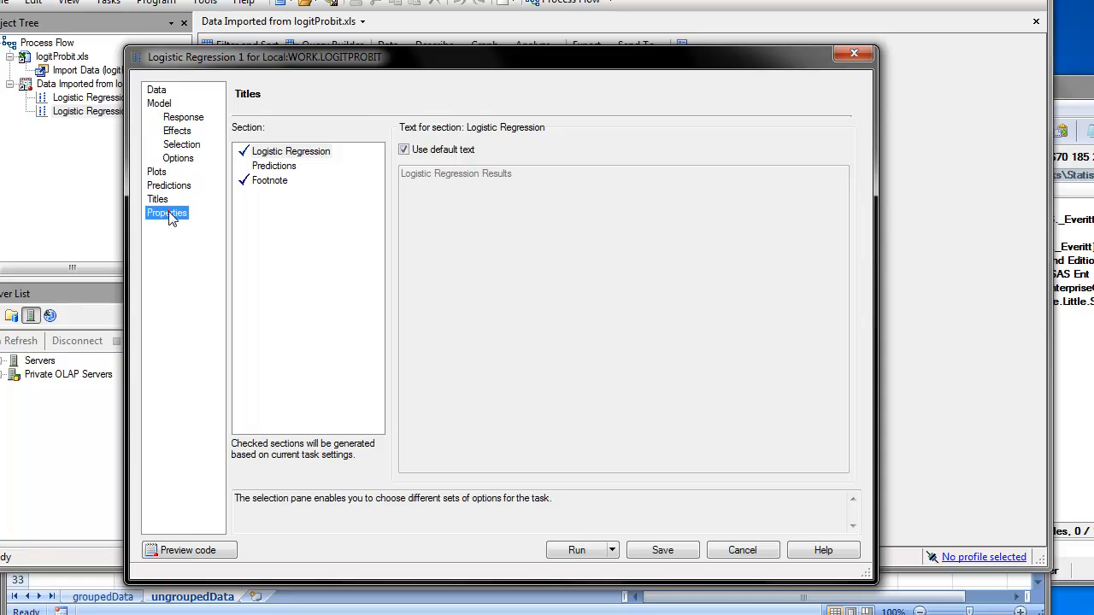
click(581, 551)
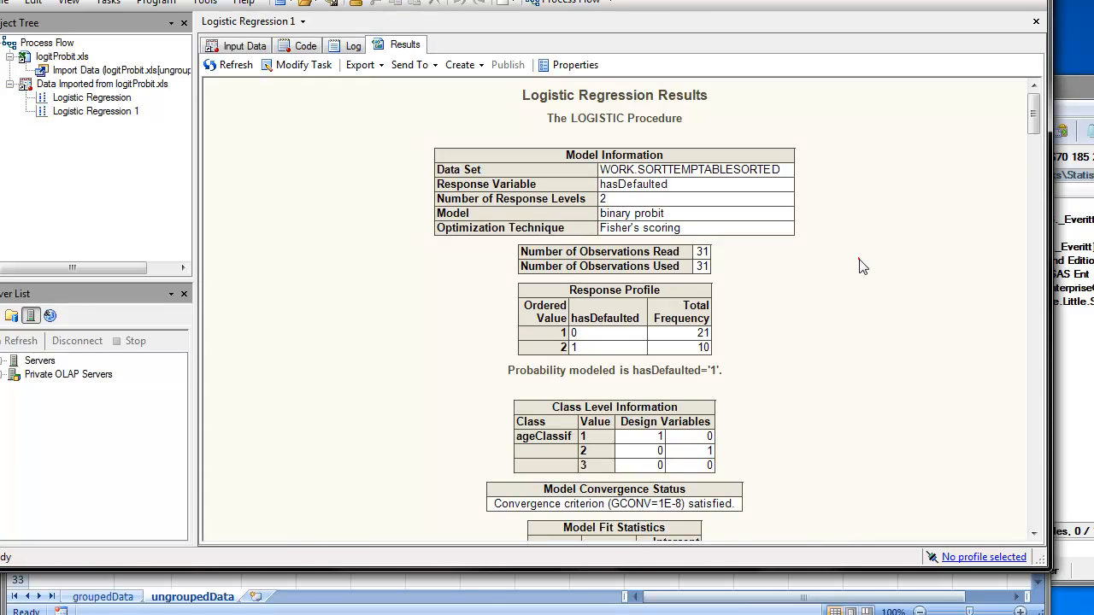
scroll(861, 267, down, 5)
scroll(872, 266, down, 3)
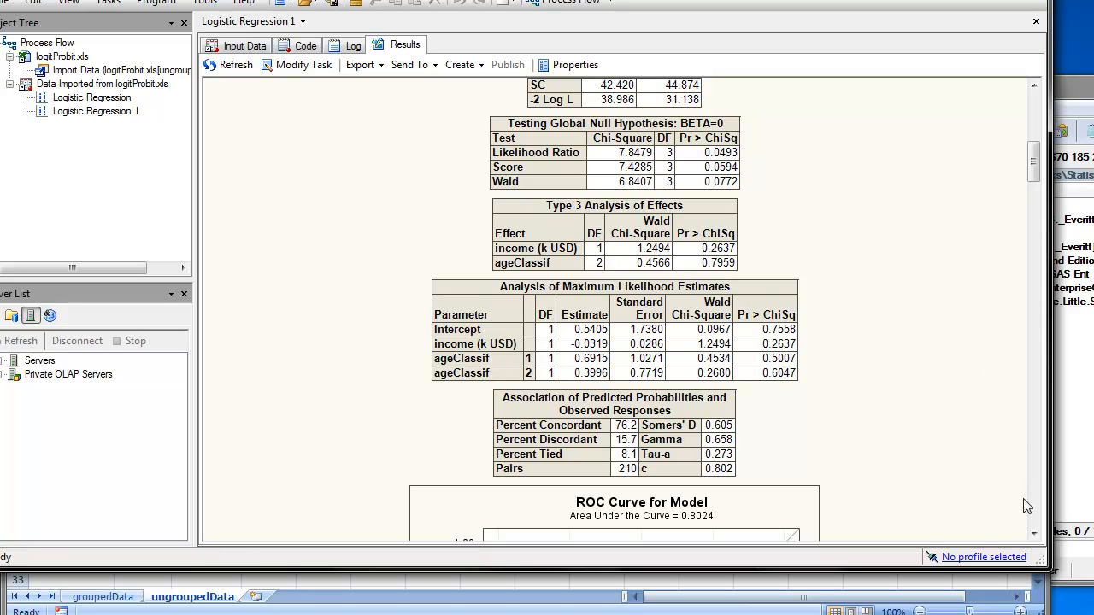
Switch to the SPSS data editor and open the Probit Analysis dialog for the ungrouped data.
key(alt+Tab)
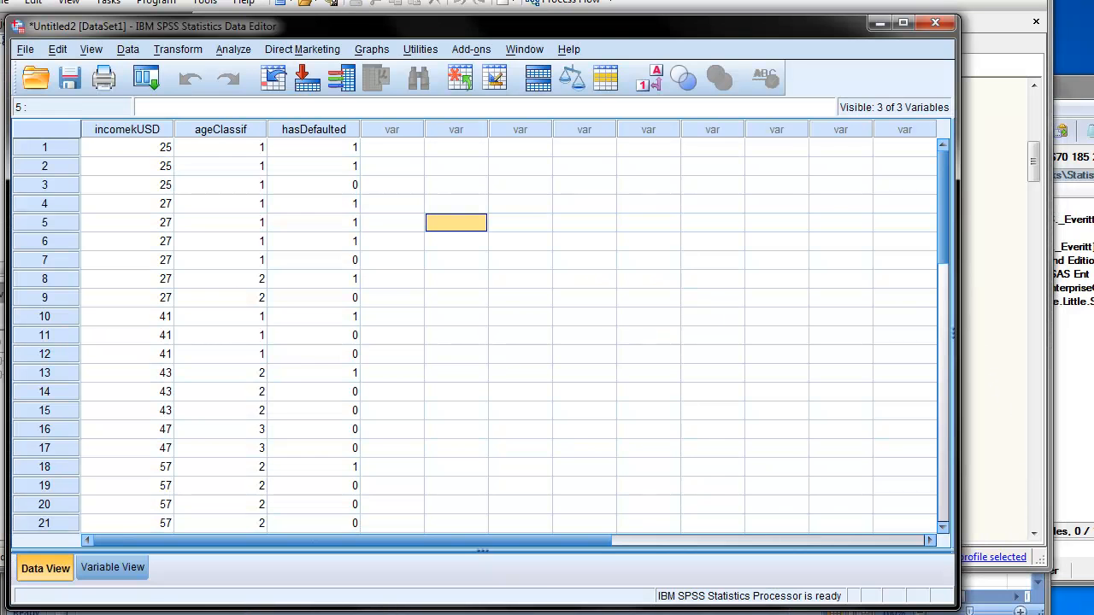
click(517, 320)
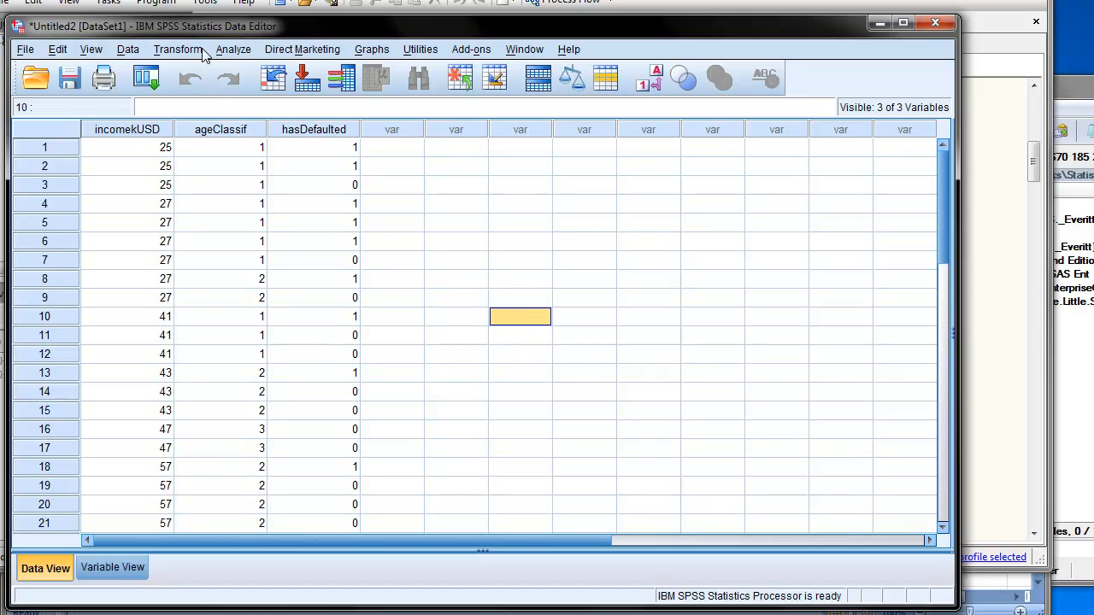
click(234, 50)
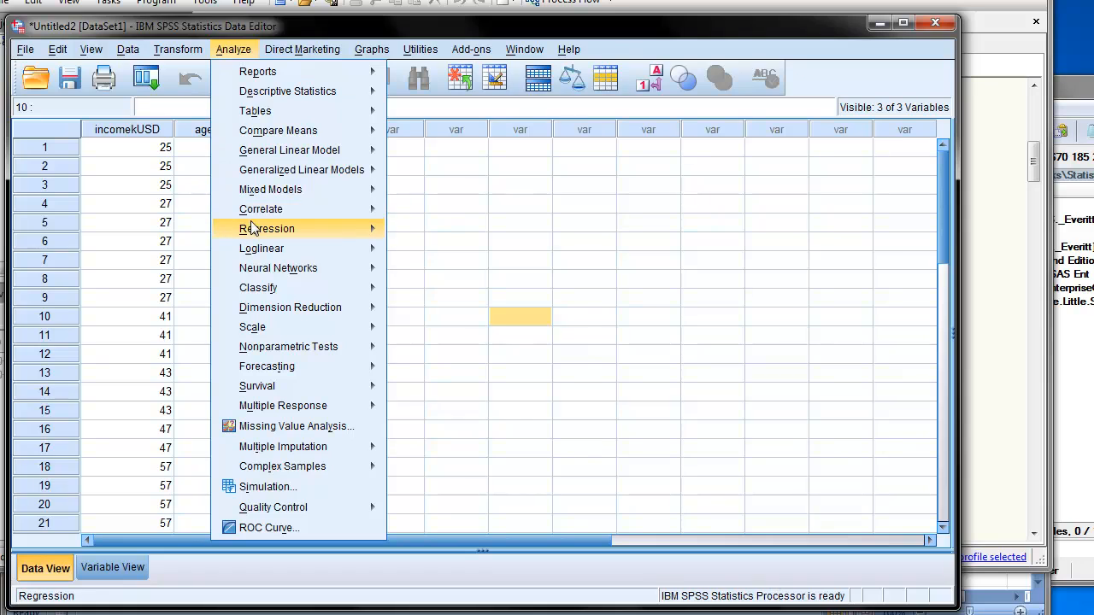
mouse_move(254, 240)
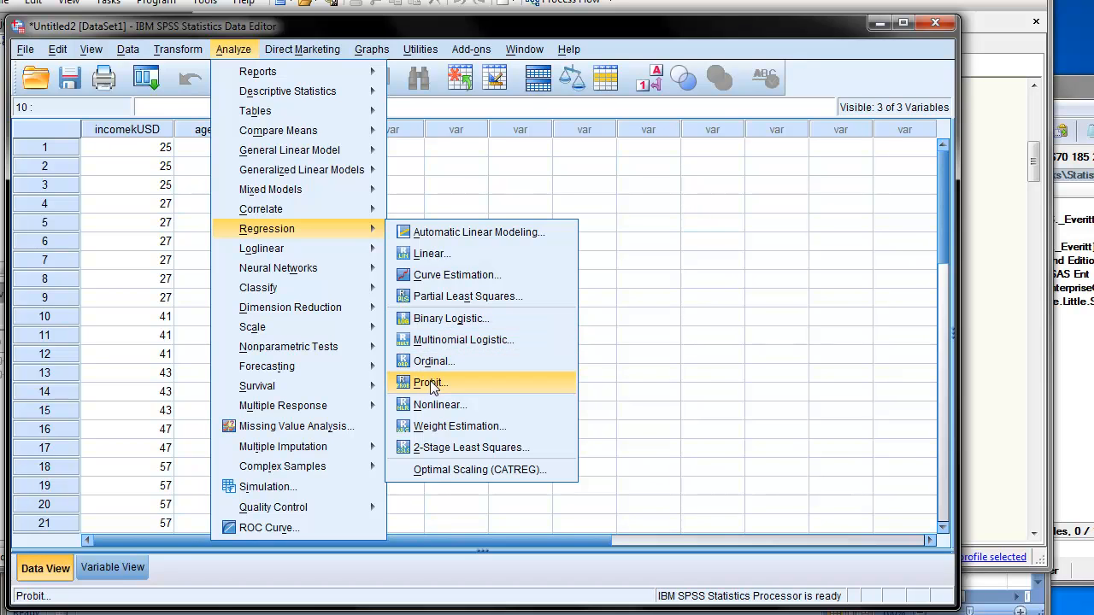
click(432, 385)
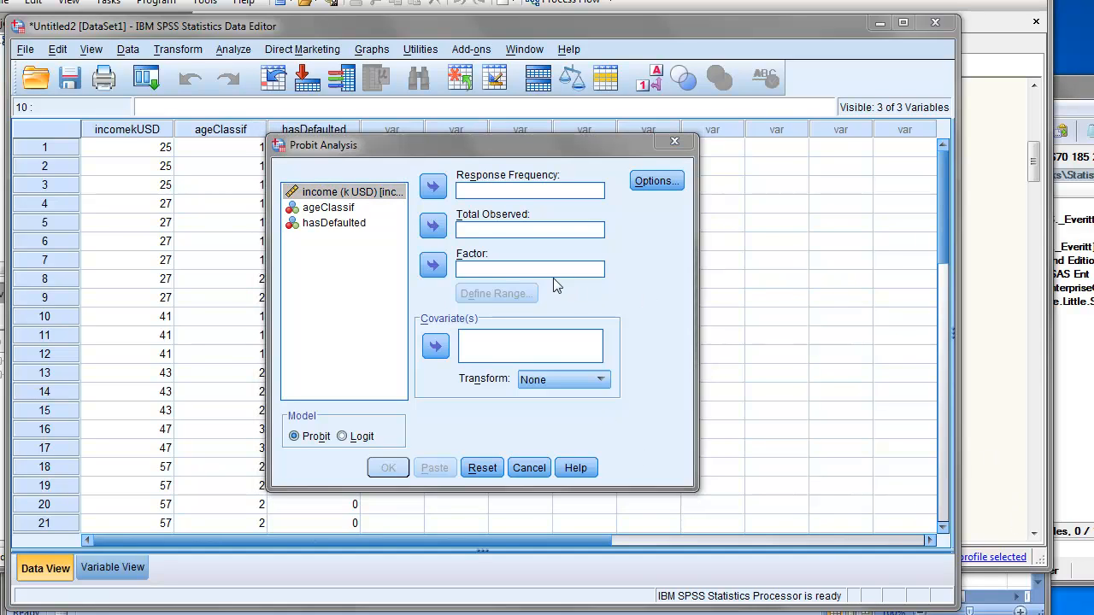
click(523, 146)
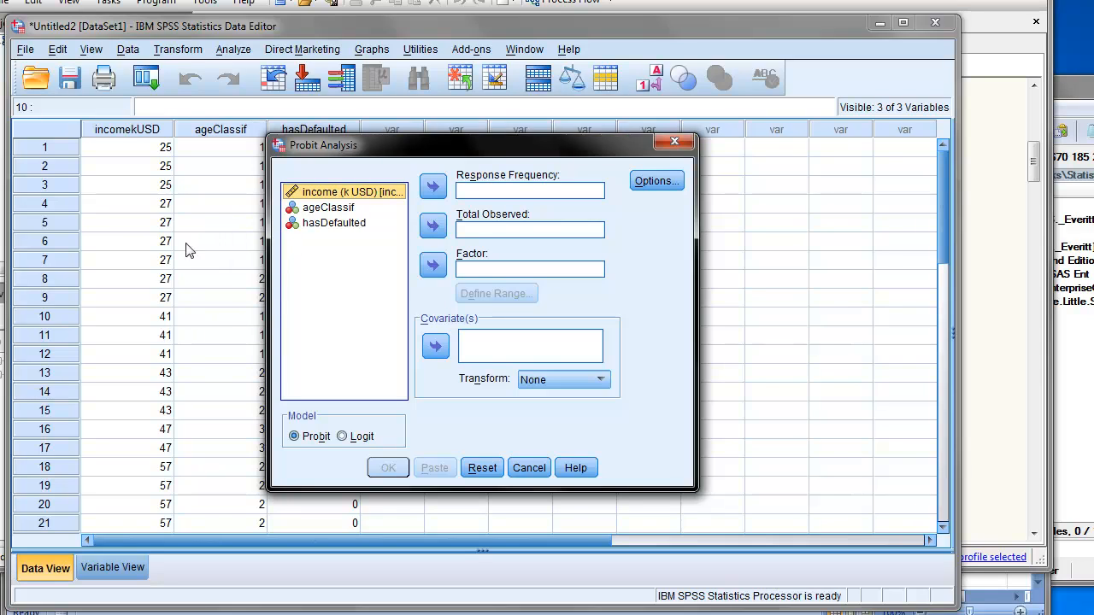
click(529, 468)
click(524, 325)
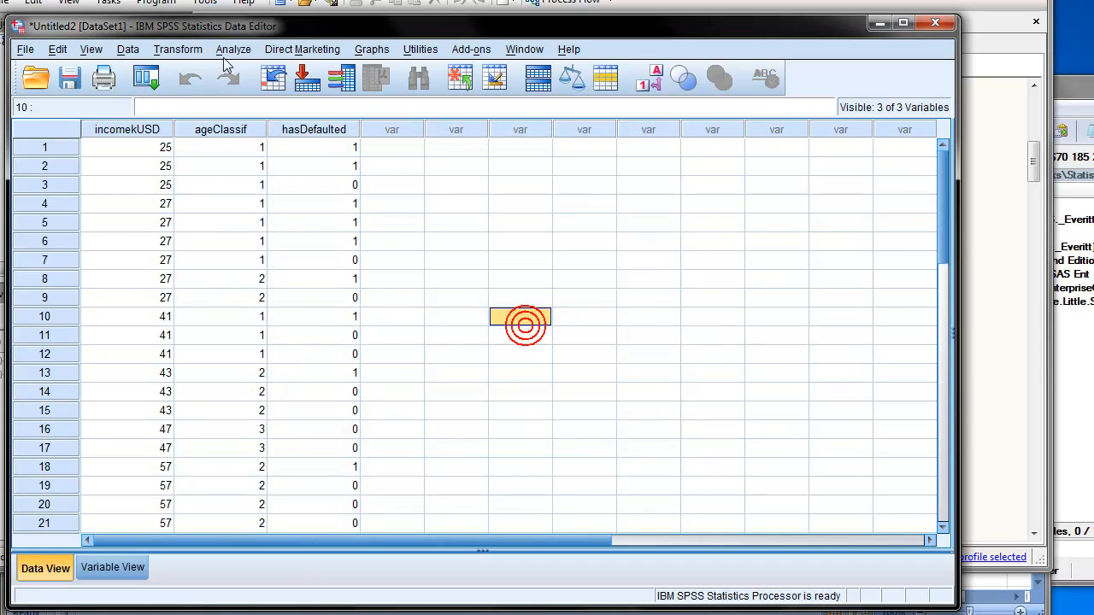
click(36, 78)
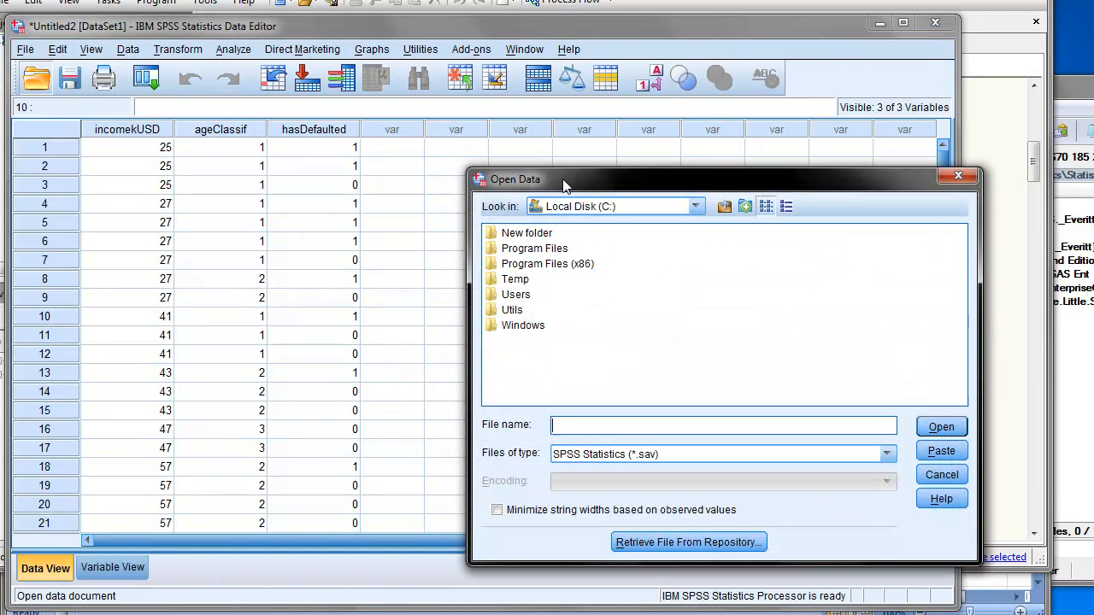
drag(564, 187, 272, 162)
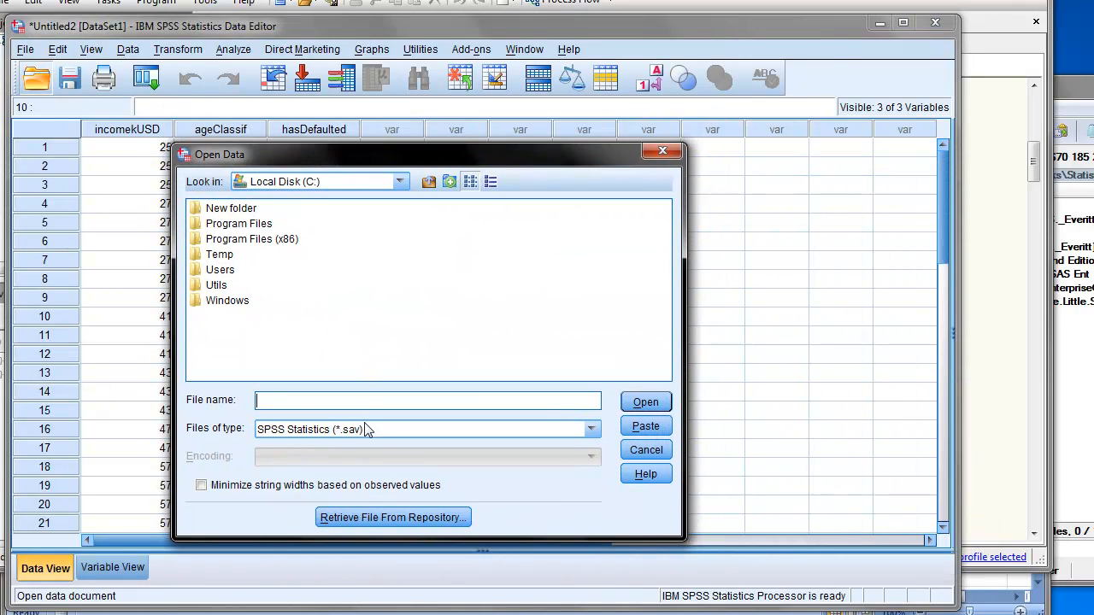
click(386, 434)
click(386, 432)
click(386, 429)
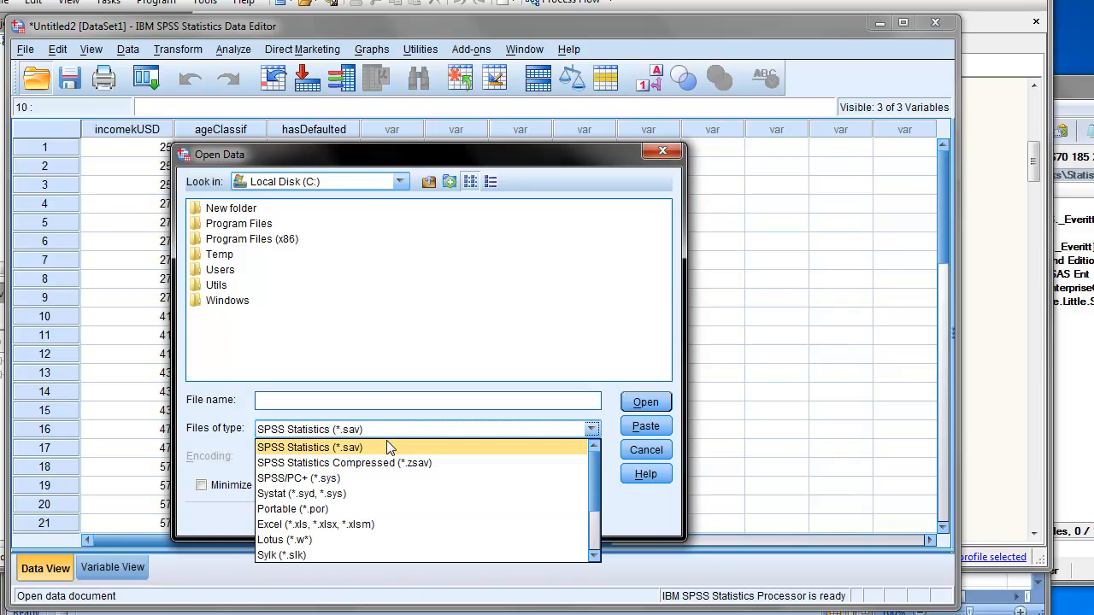
click(393, 431)
click(642, 450)
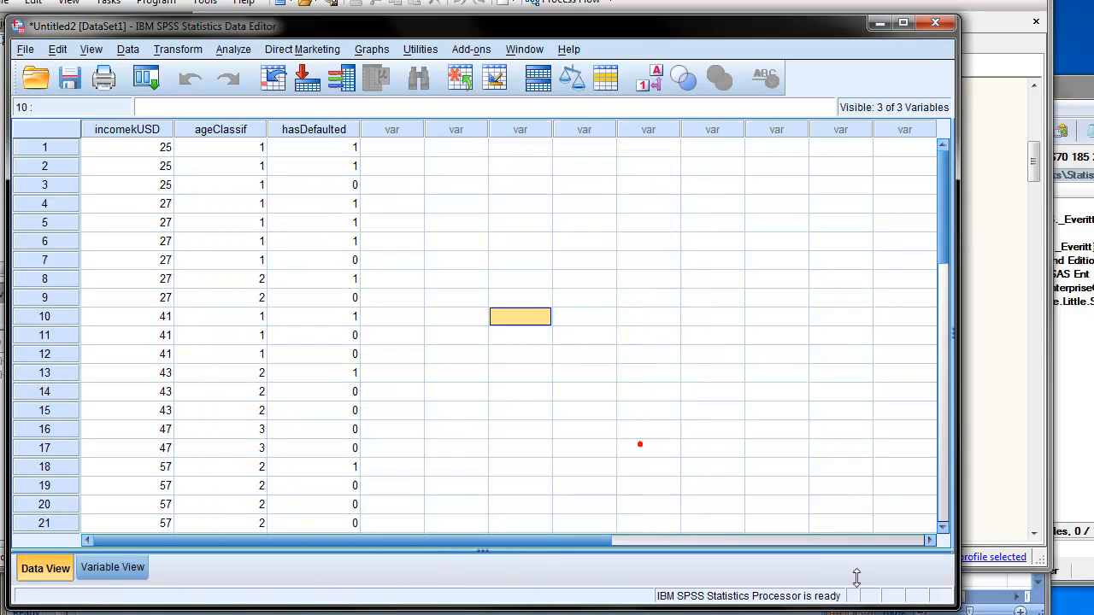
Switch to Excel, save the workbook in its current format with the groupedData sheet active, and close it.
key(alt+Tab)
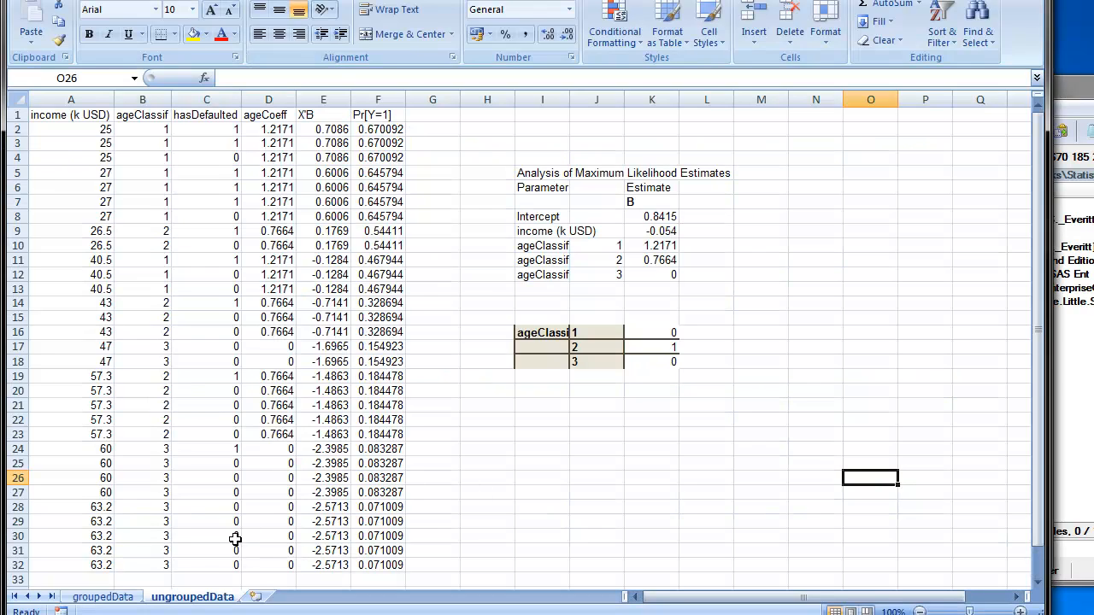
click(135, 597)
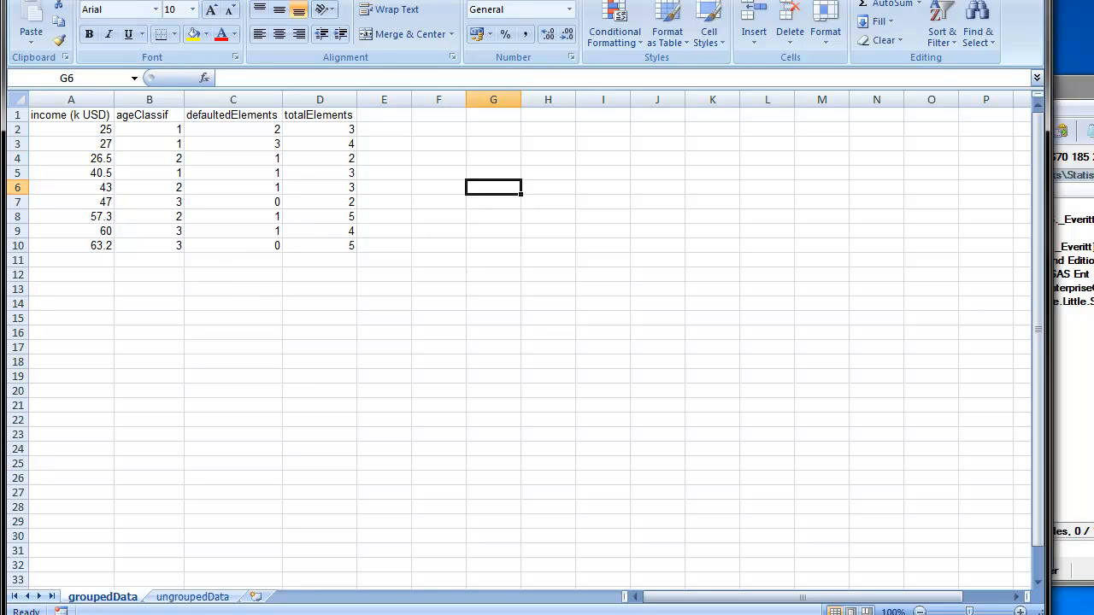
key(ctrl+s)
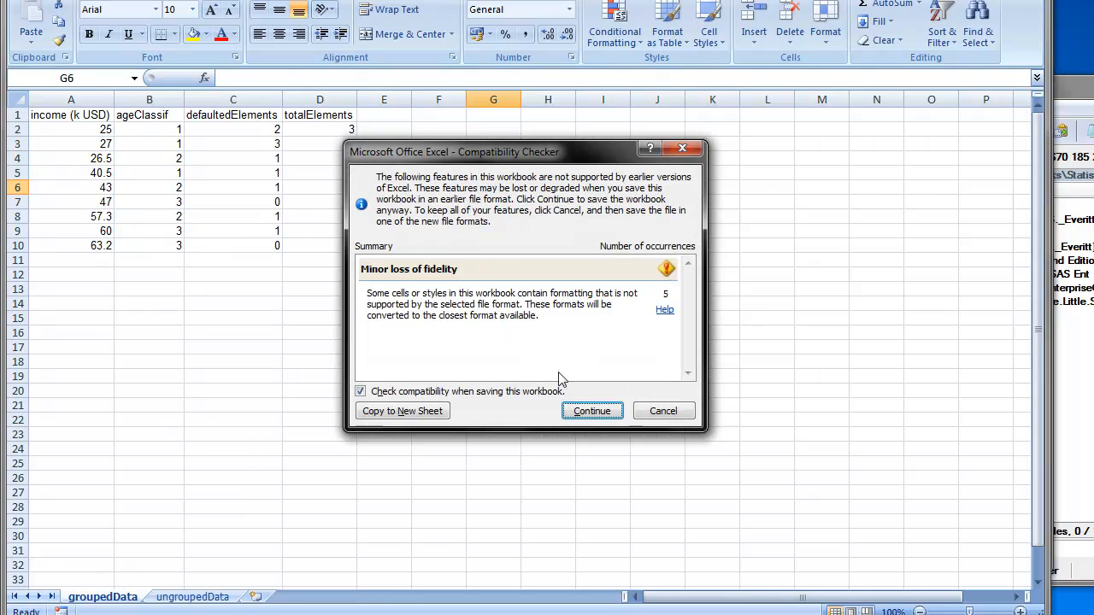
click(591, 411)
click(564, 274)
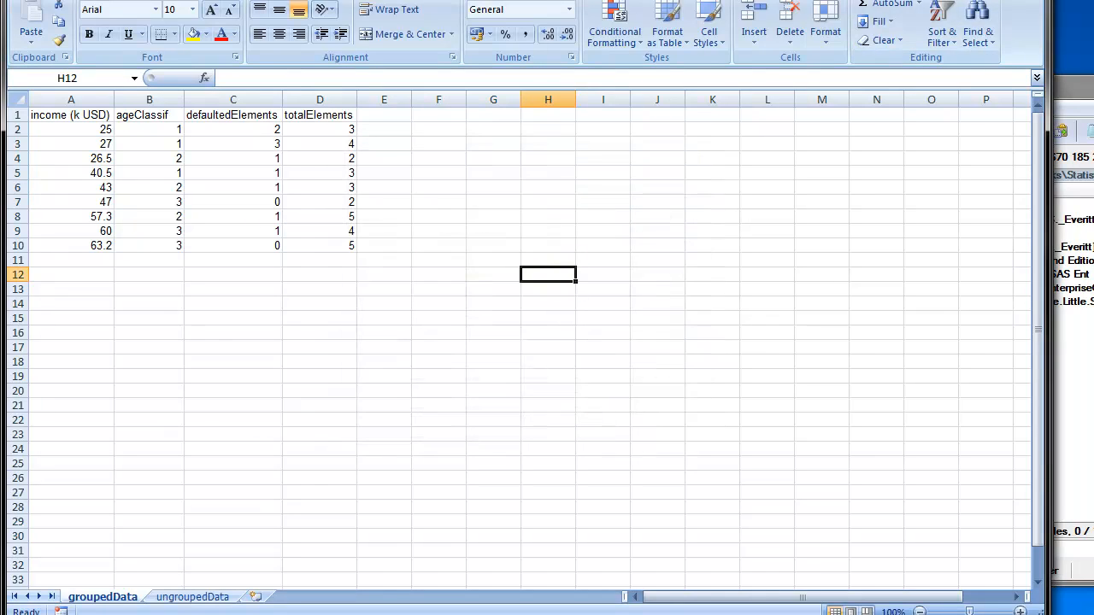
click(1035, 0)
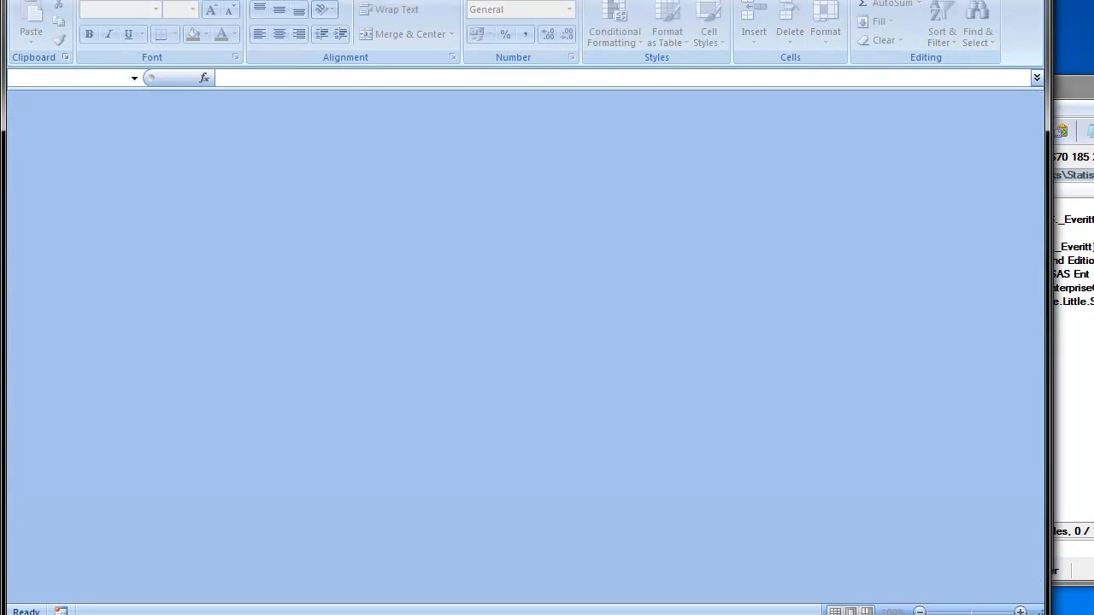
Switch back to SPSS and import the groupedData worksheet of C:\logitProbit.xls, reading variable names from the first row.
key(alt+Tab)
click(317, 295)
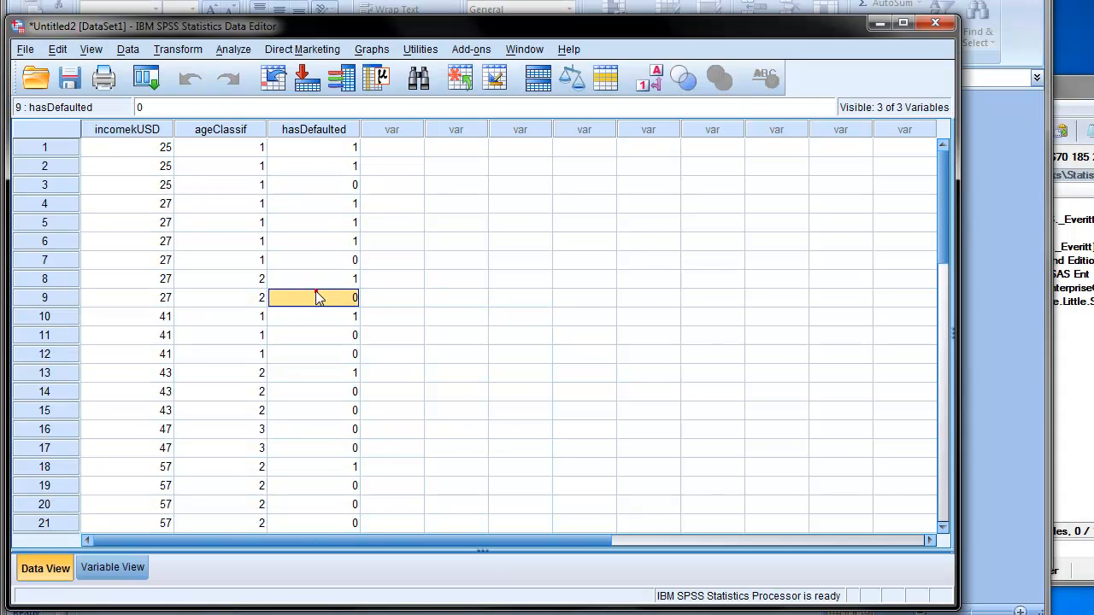
click(231, 49)
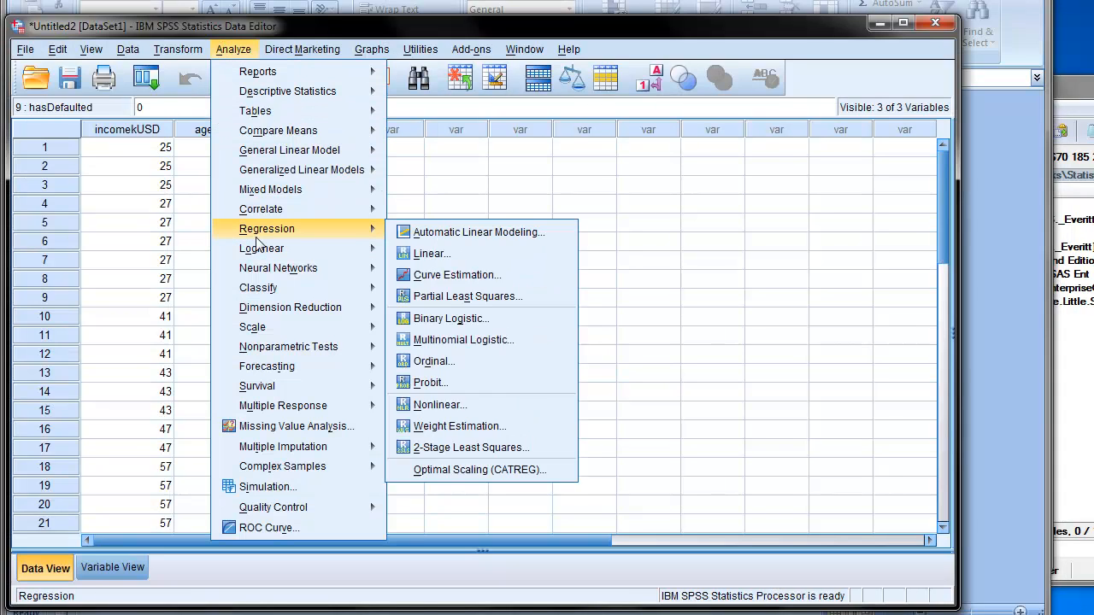
click(184, 203)
click(32, 79)
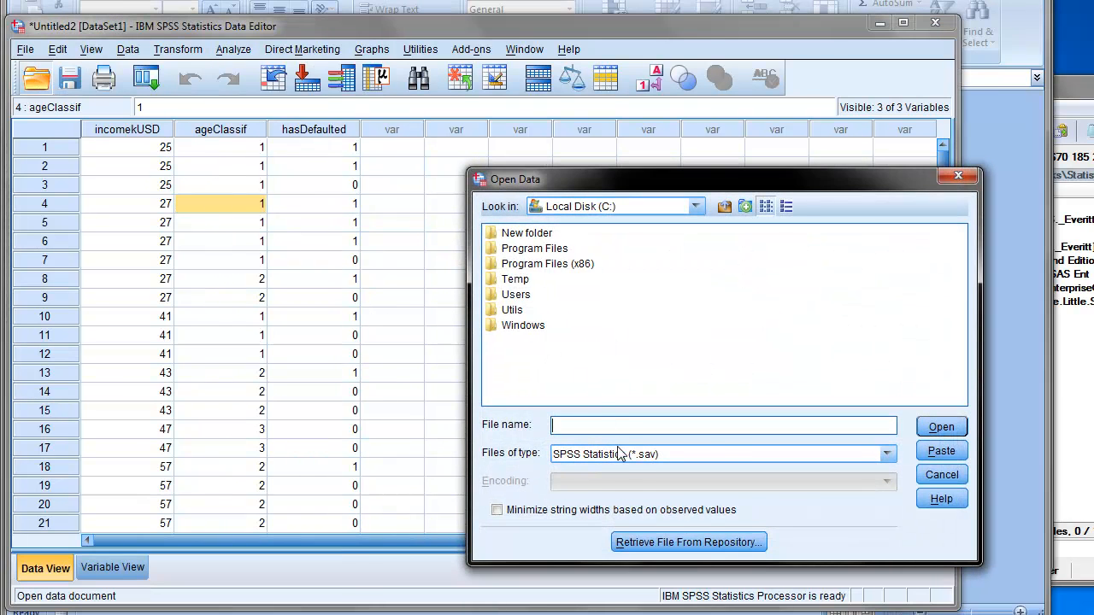
click(621, 455)
click(612, 533)
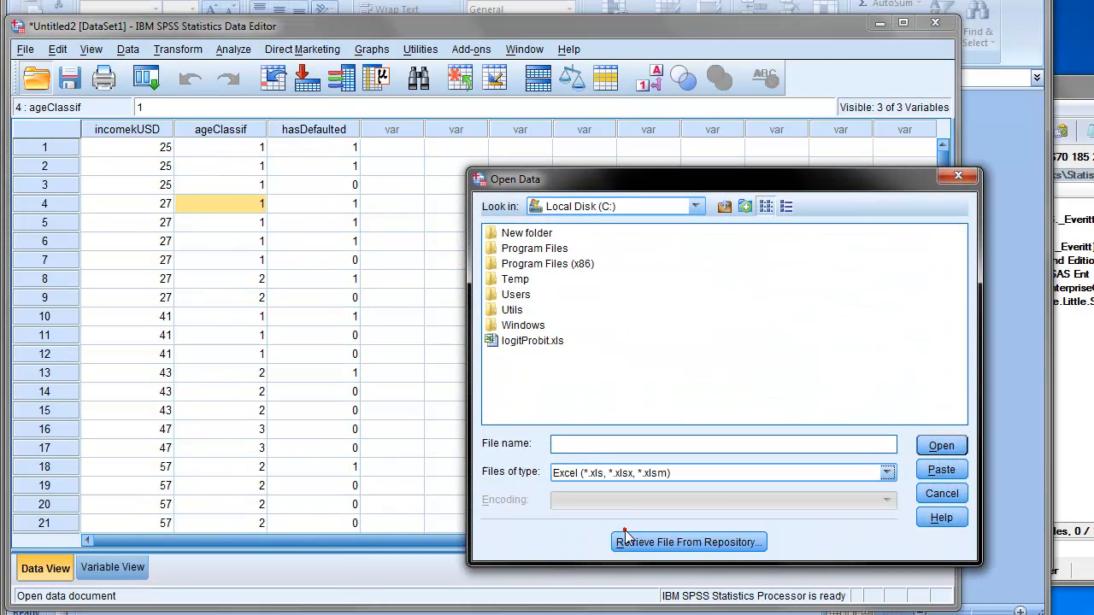
click(533, 340)
click(941, 446)
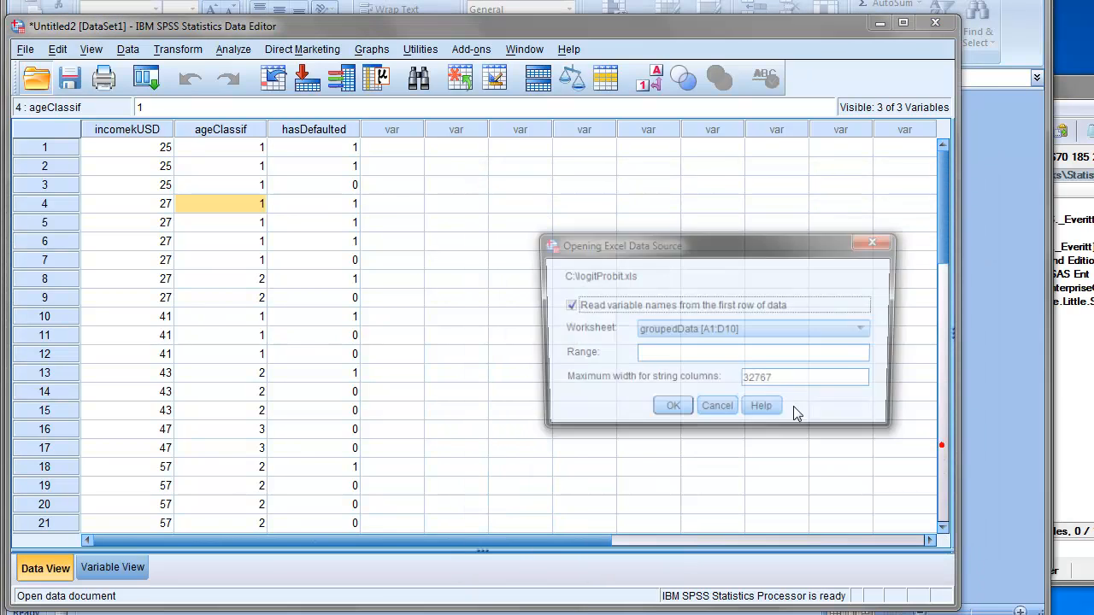
click(696, 333)
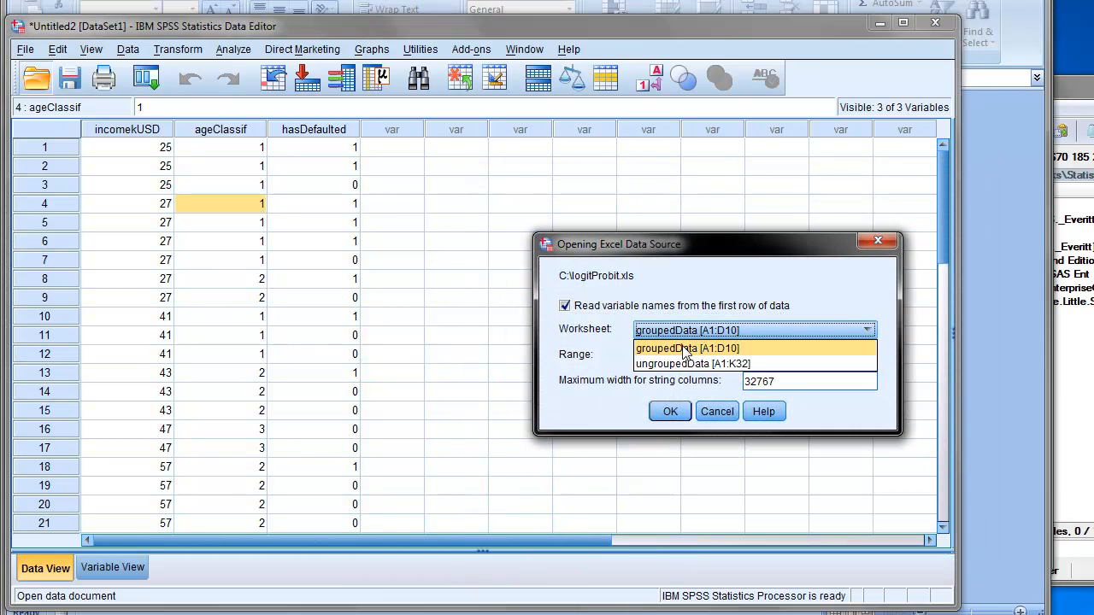
click(686, 349)
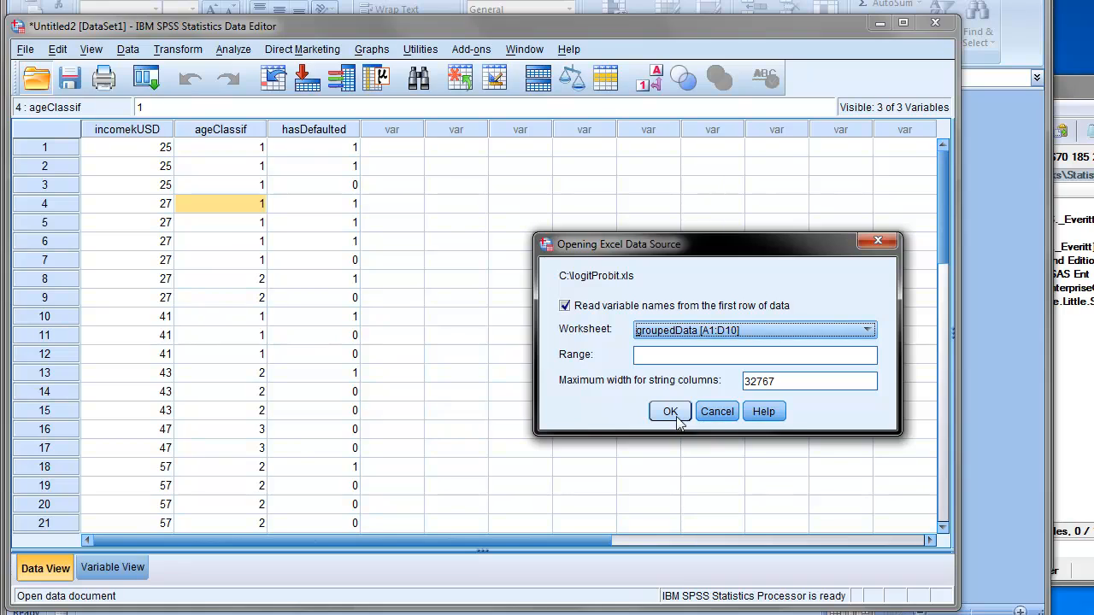
click(673, 416)
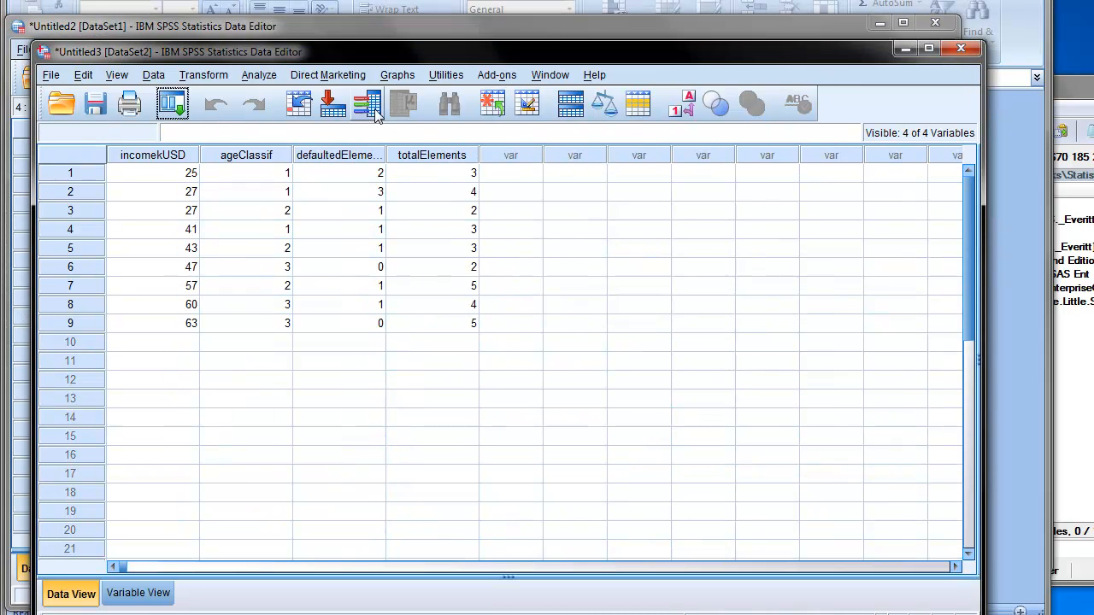
Minimize the ungrouped dataset's window and open an enlarged Probit Analysis dialog for the grouped dataset.
drag(471, 54, 458, 47)
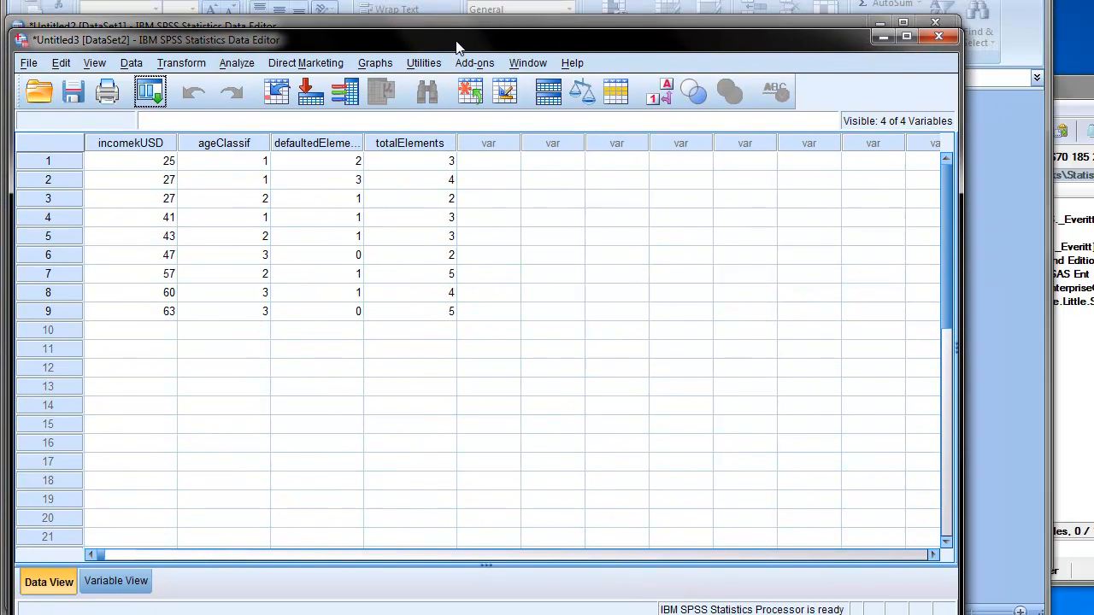
click(879, 22)
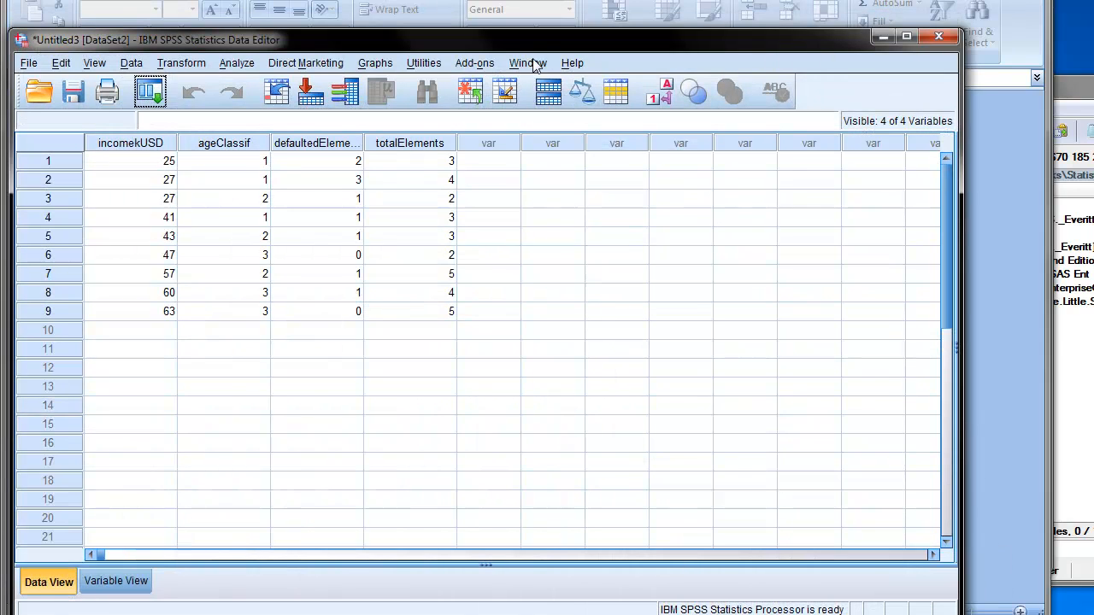
drag(544, 49, 541, 25)
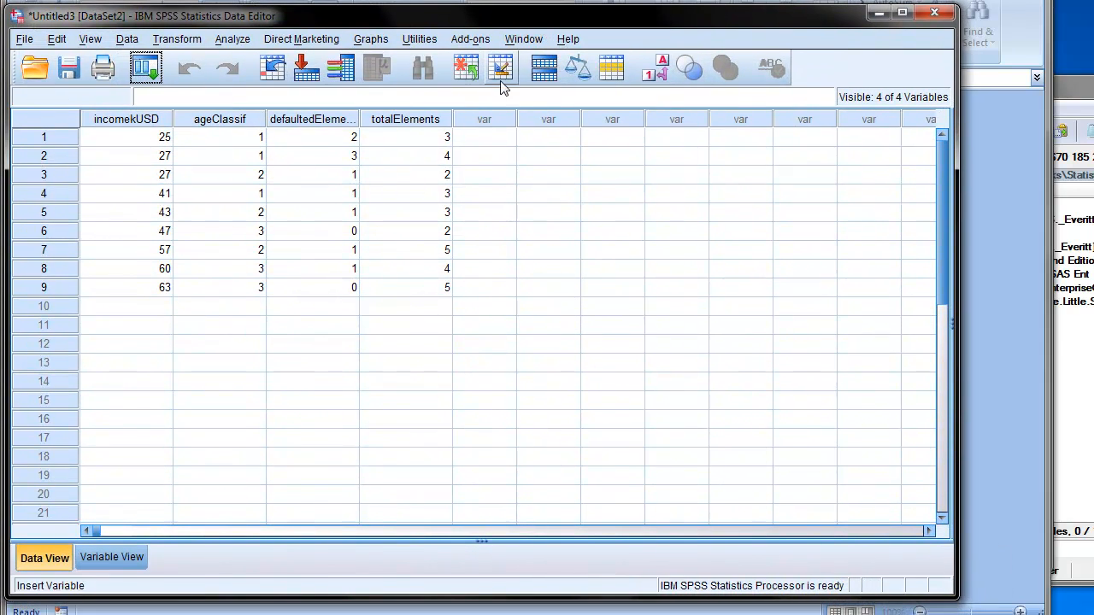
click(231, 39)
mouse_move(250, 239)
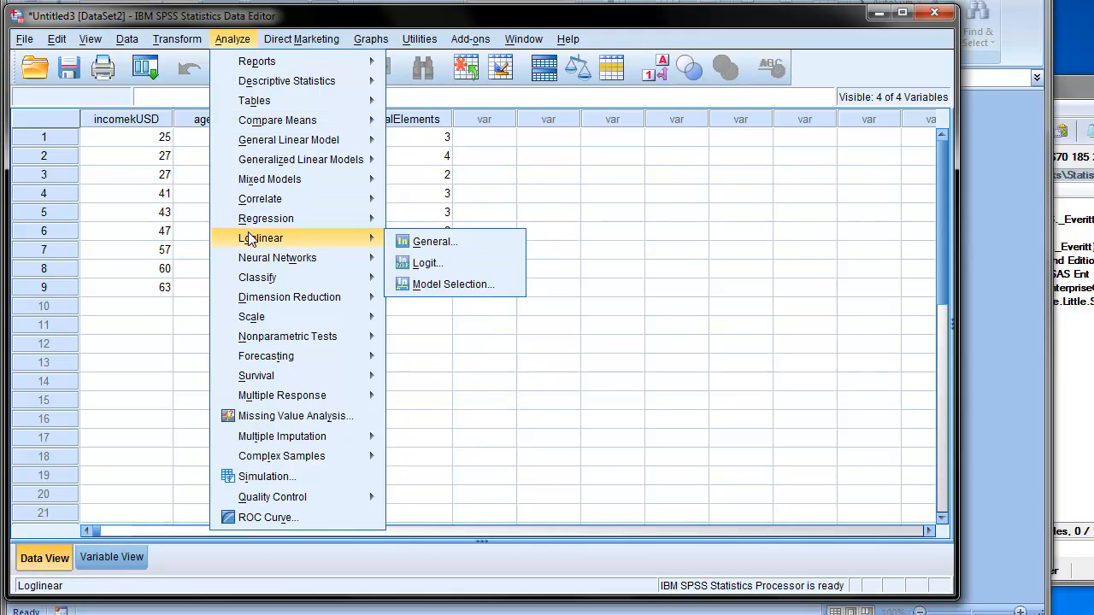
mouse_move(265, 220)
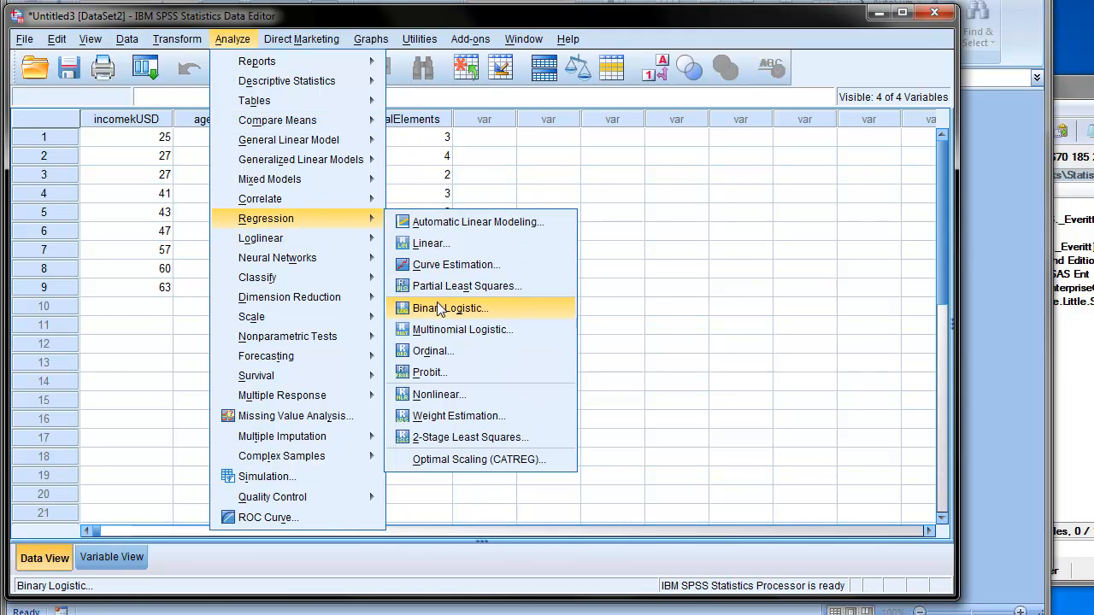
click(429, 373)
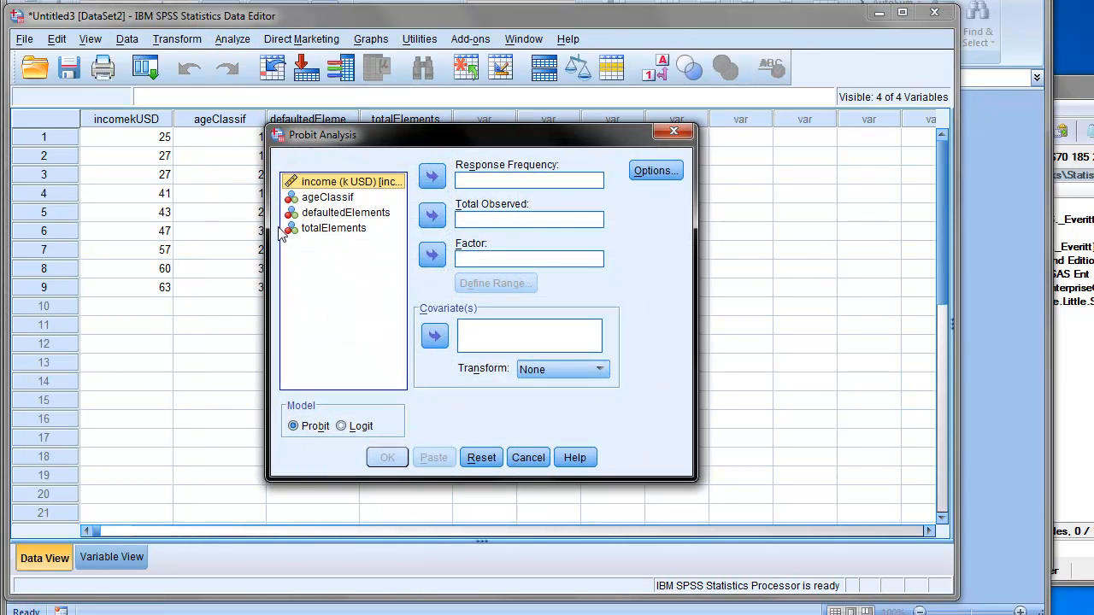
drag(689, 477, 836, 519)
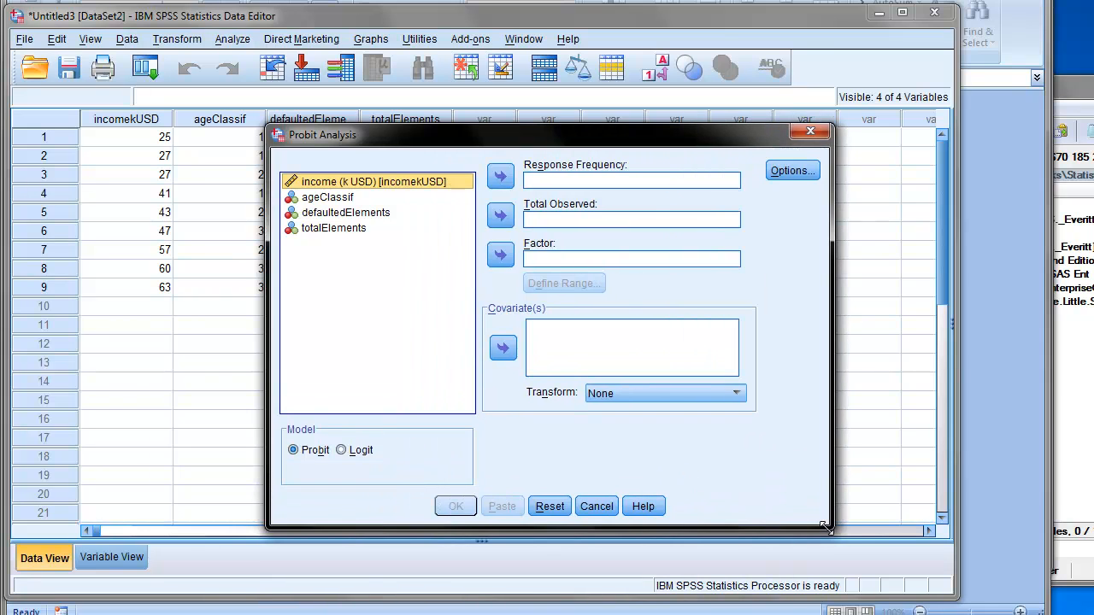
drag(523, 147, 367, 151)
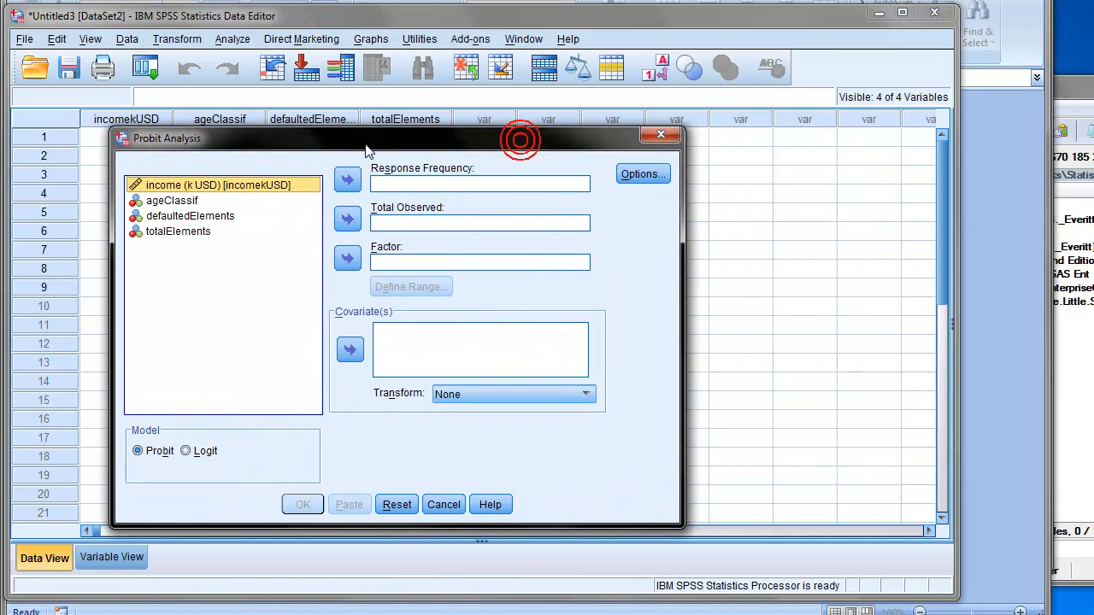
Assign totalElements as the total observed variable and defaultedElements as the response frequency.
click(214, 232)
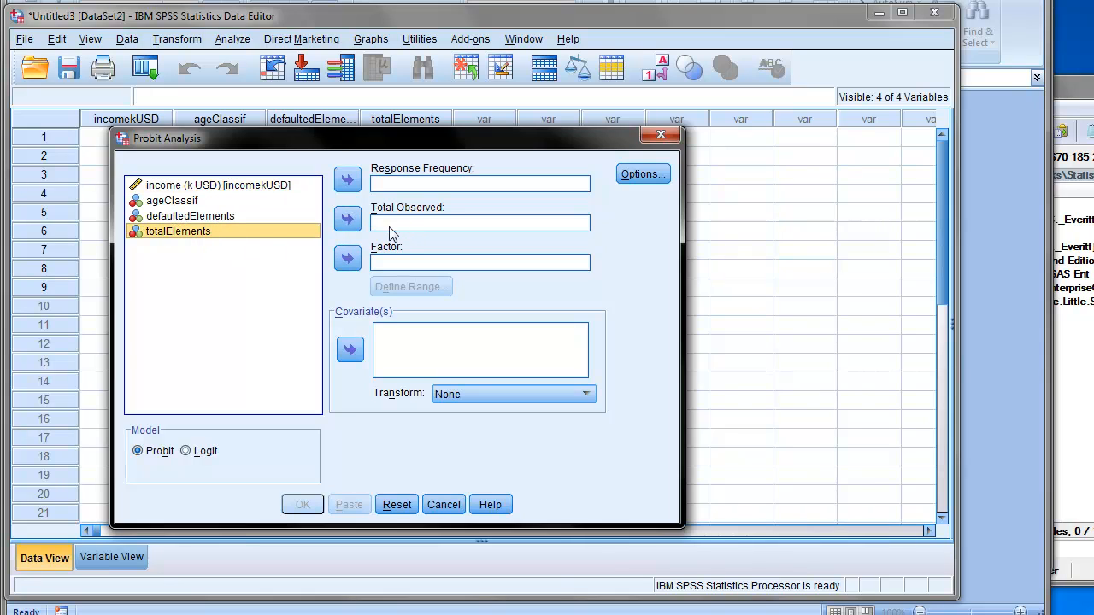
drag(332, 148, 330, 338)
click(346, 412)
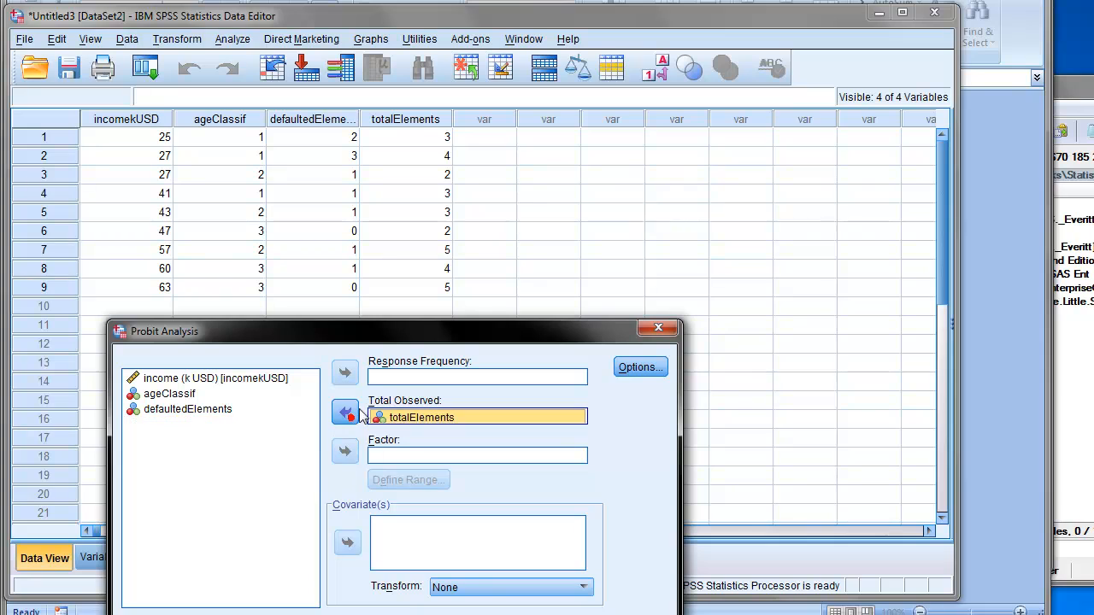
click(171, 394)
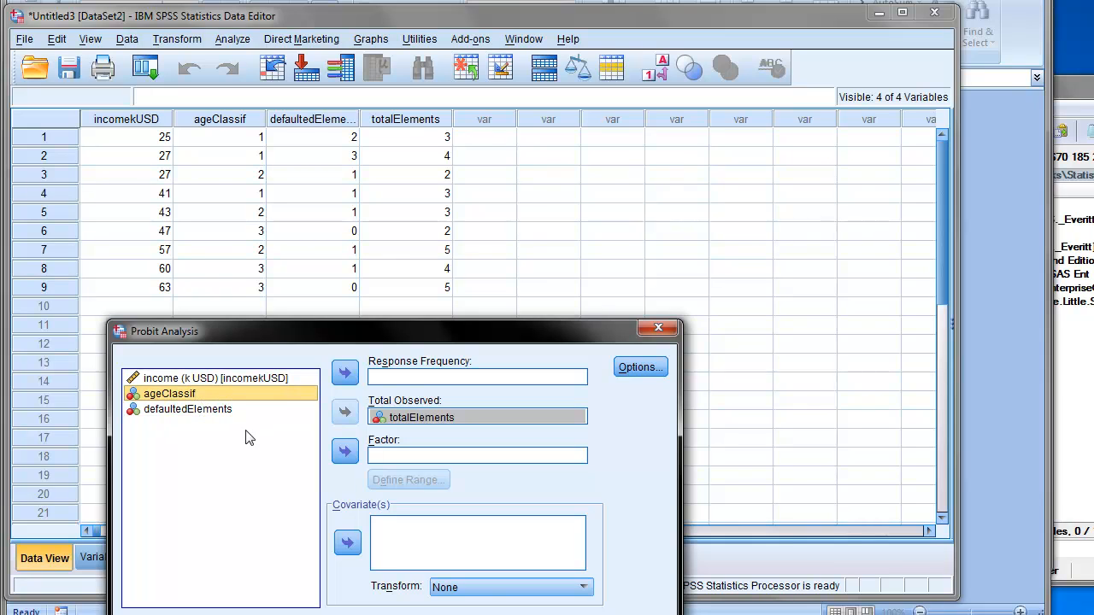
click(206, 413)
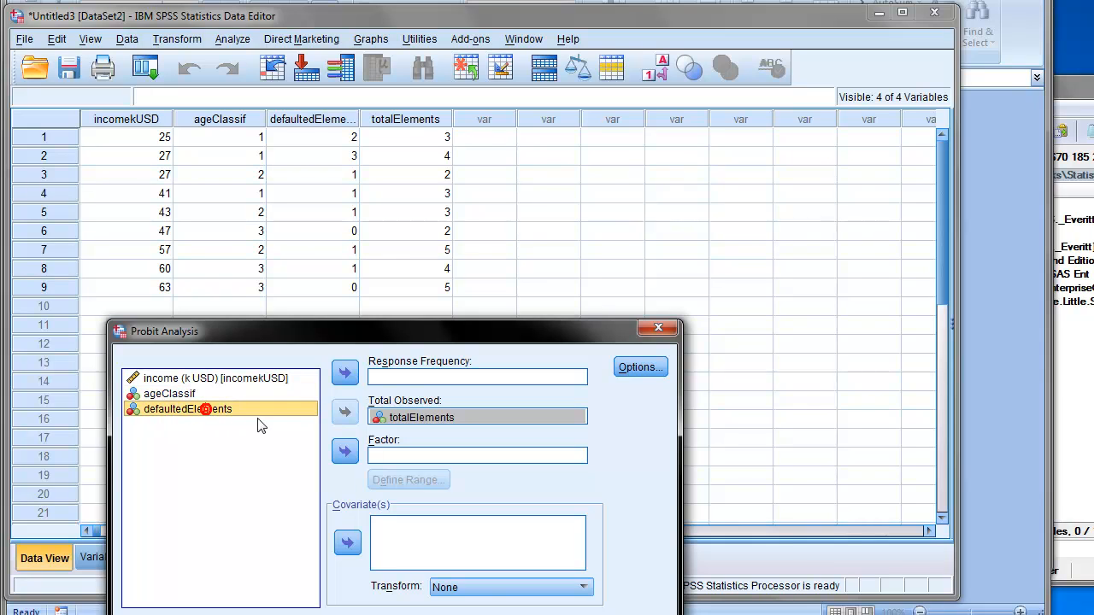
click(344, 376)
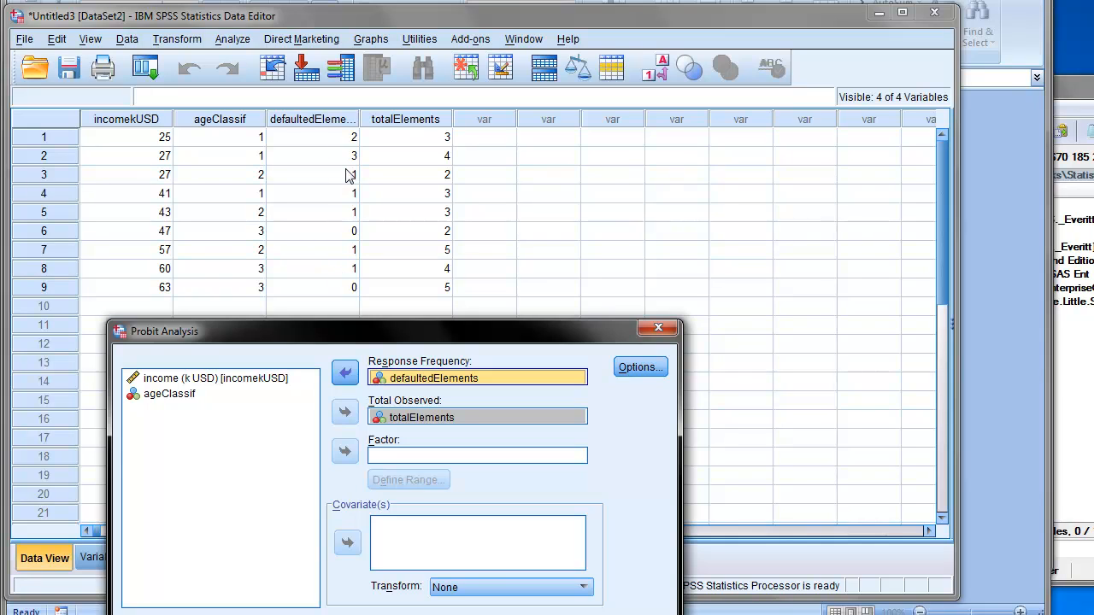
Add income (k USD) and ageClassif together as covariates of the probit model.
click(220, 396)
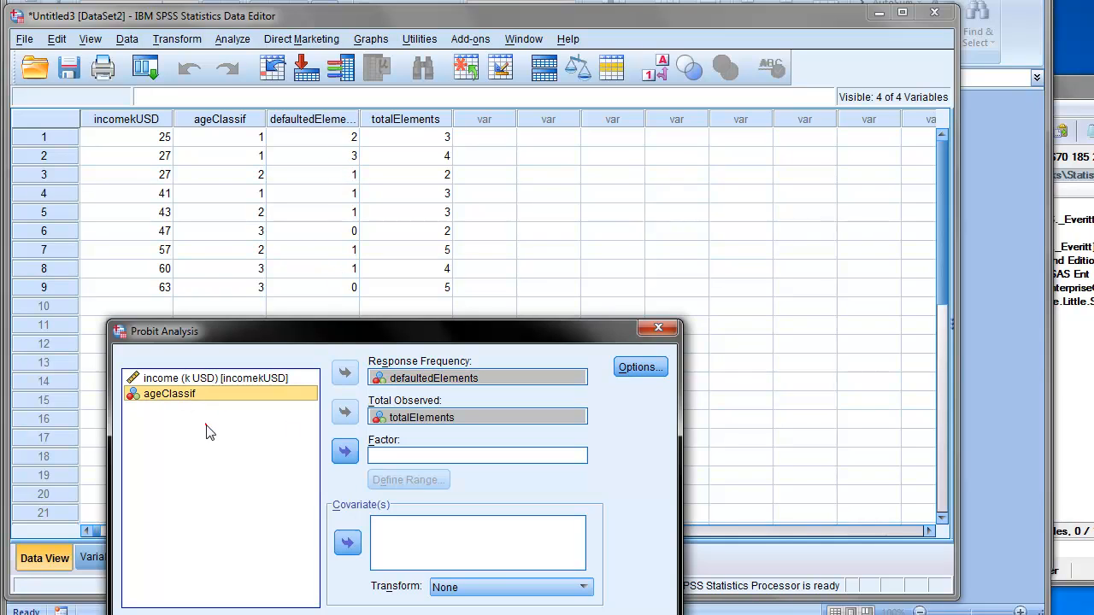
click(206, 419)
ctrl+click(203, 379)
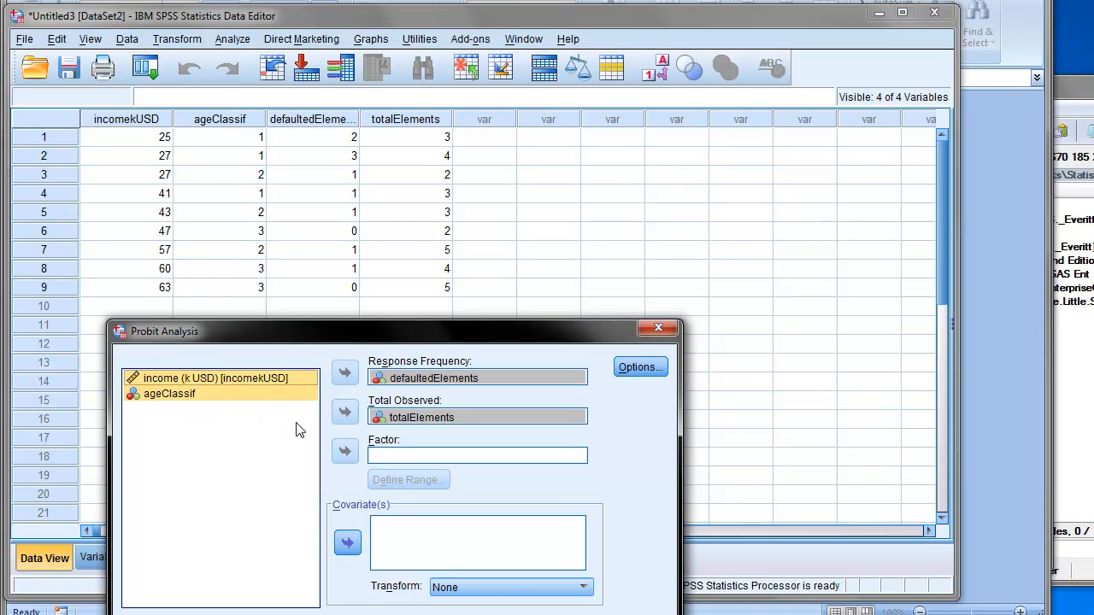
click(348, 544)
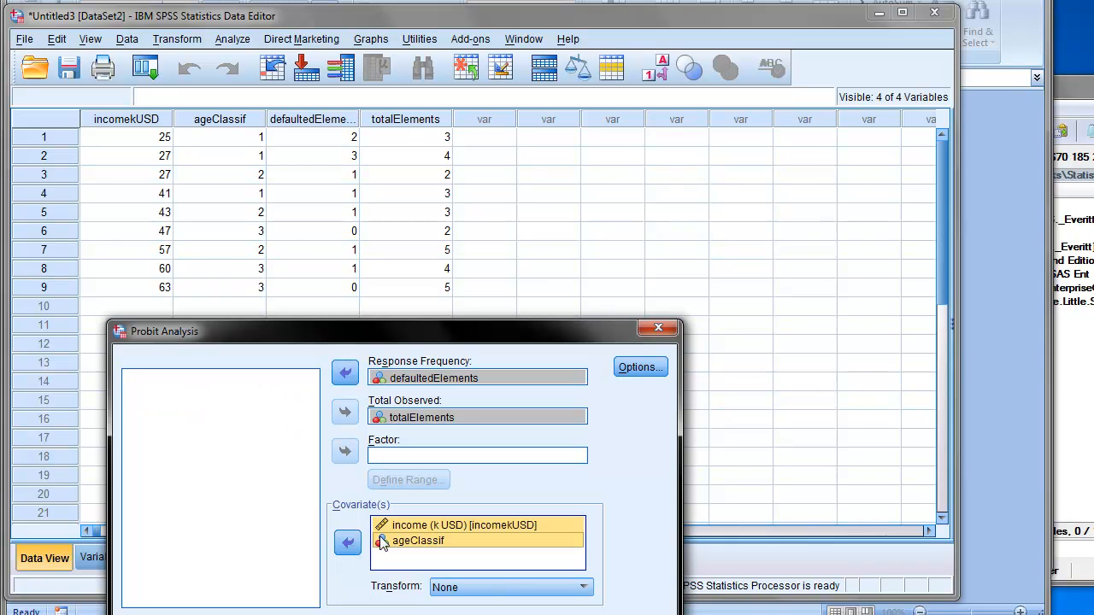
Check the Probit Analysis options, run the Probit model on the grouped dataset, and review the resulting output tables.
click(636, 369)
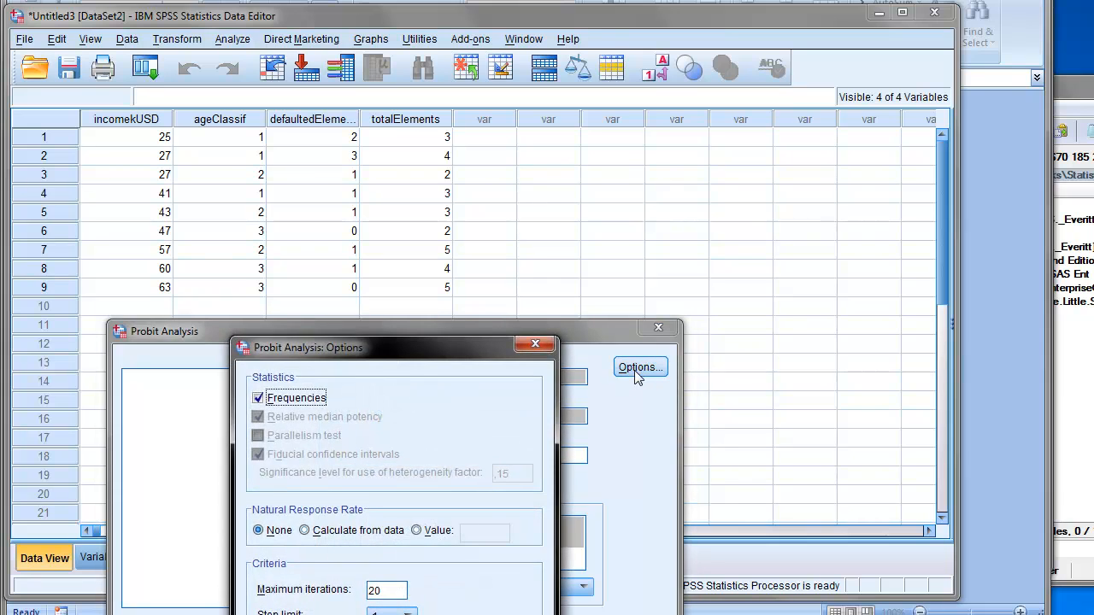
click(368, 614)
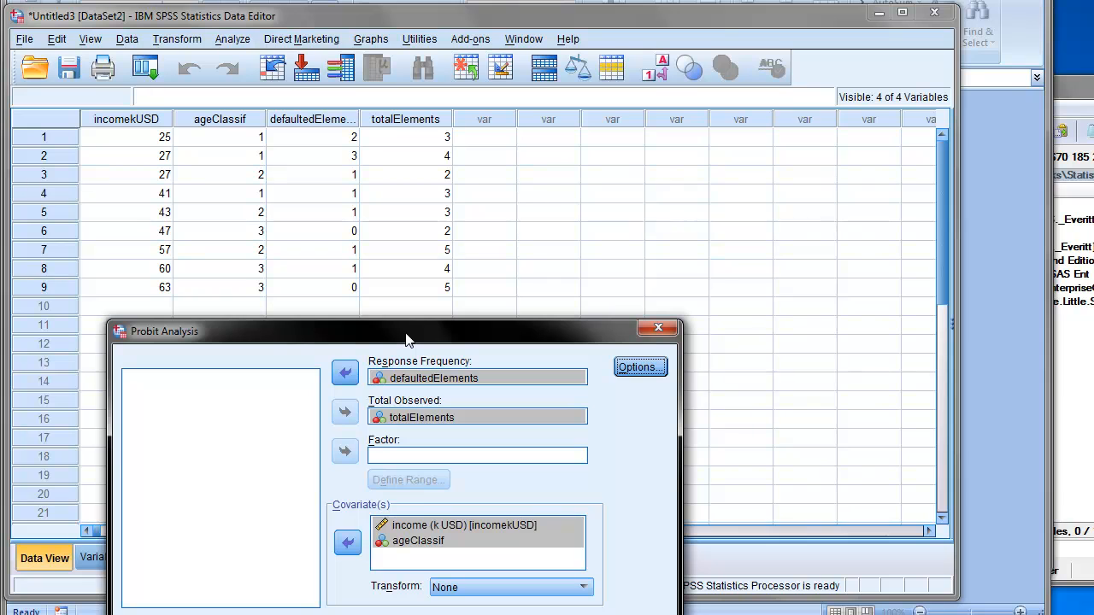
drag(406, 338, 457, 108)
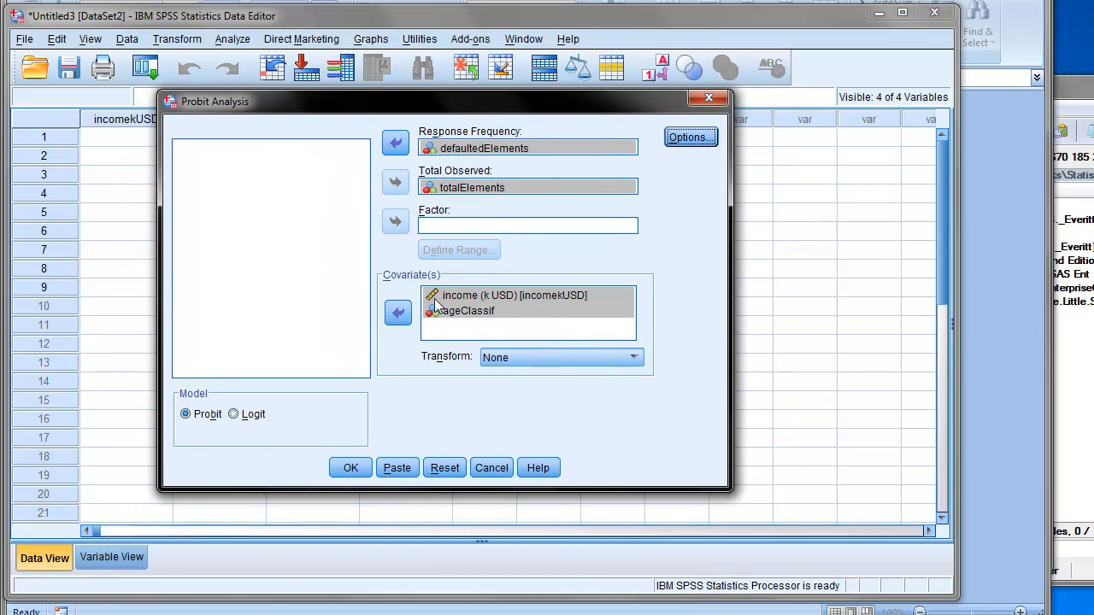
click(476, 312)
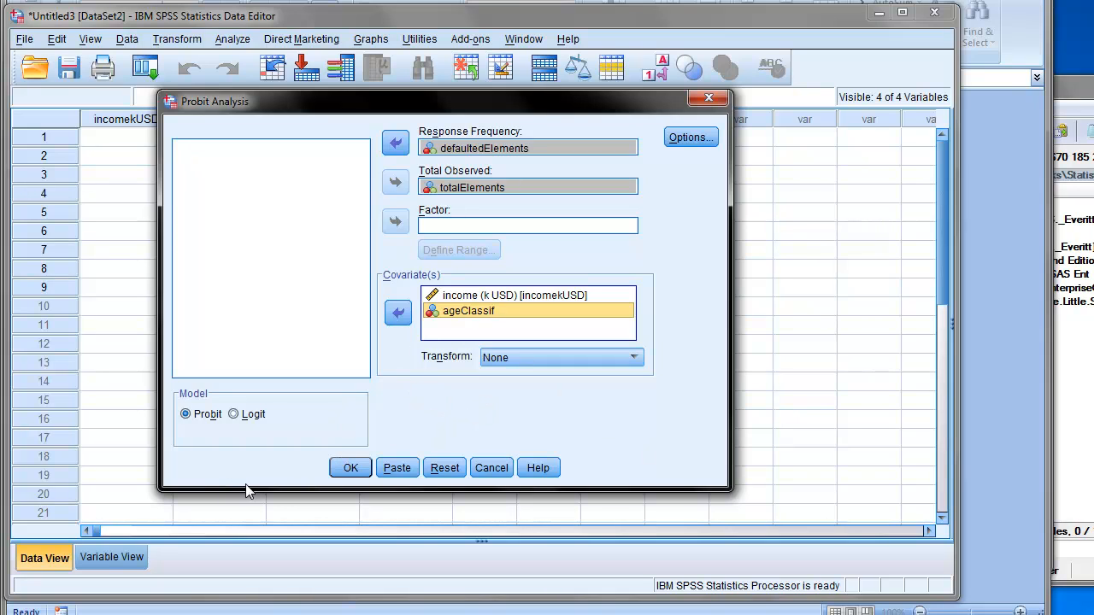
click(351, 469)
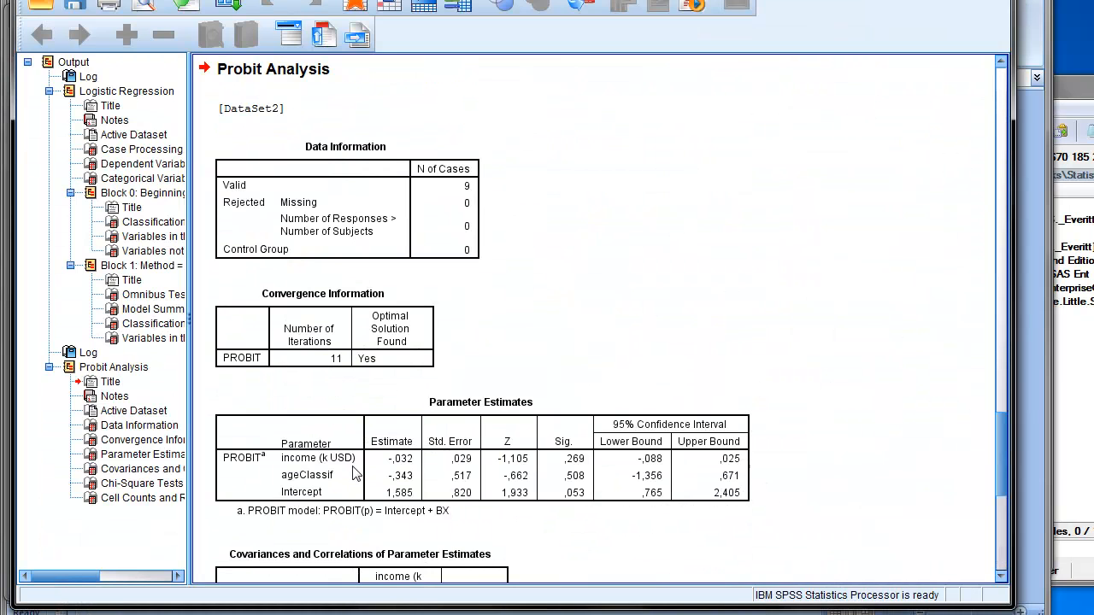
scroll(552, 376, down, 10)
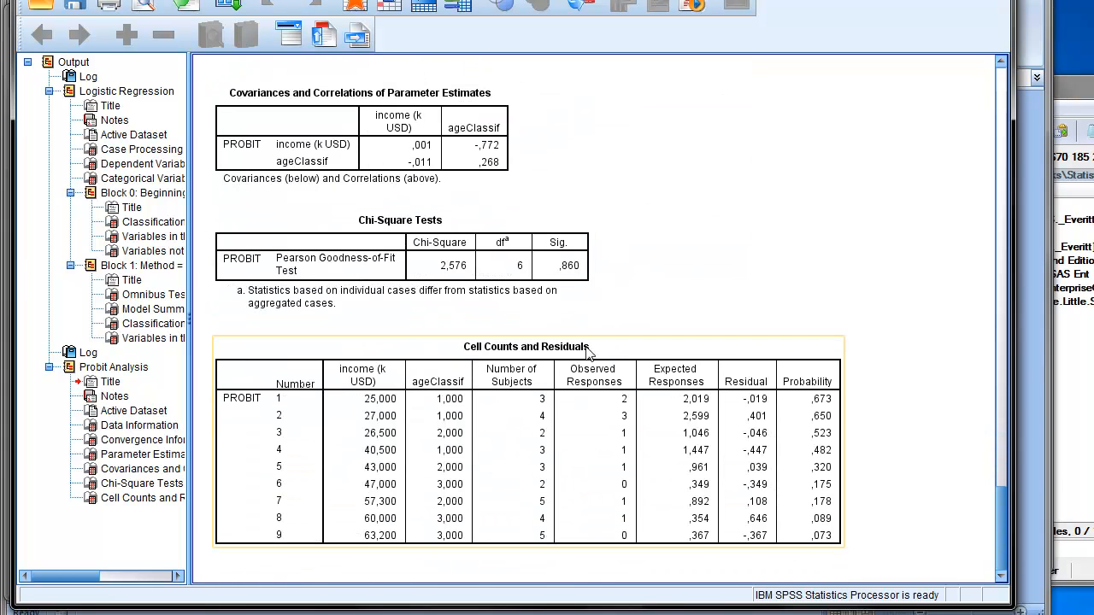
scroll(604, 363, up, 5)
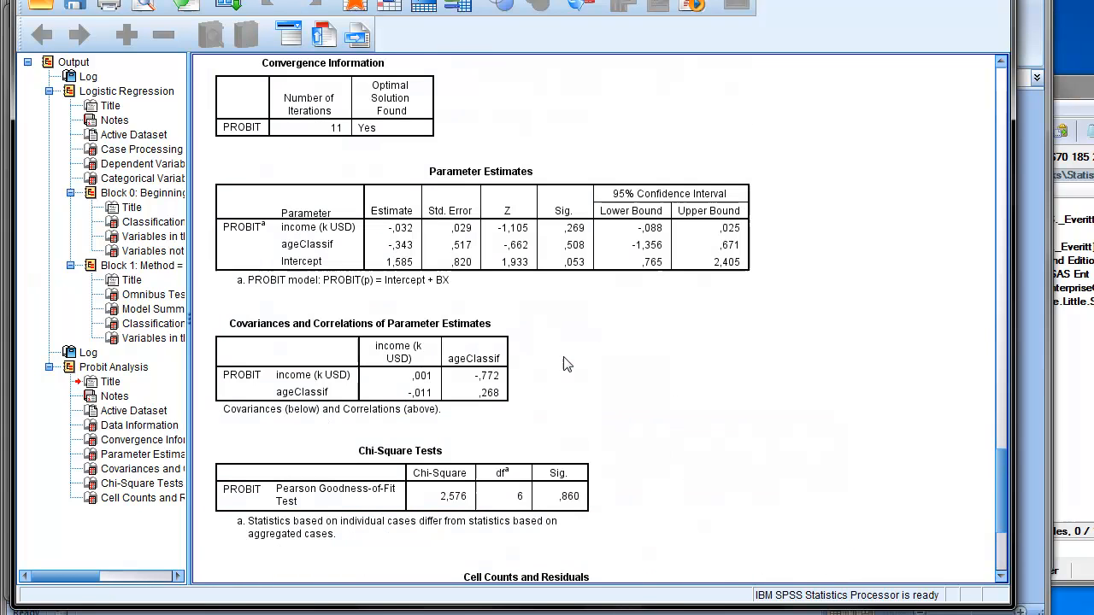
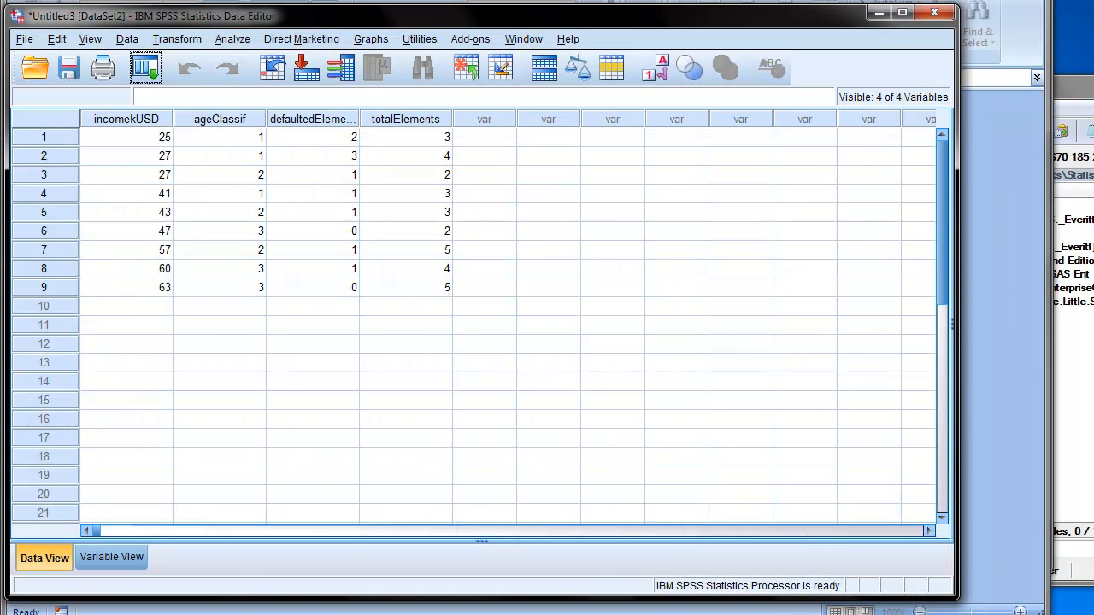
Open the logitProbit workbook from Local Disk (C:) in Excel and show the ungroupedData worksheet.
click(612, 212)
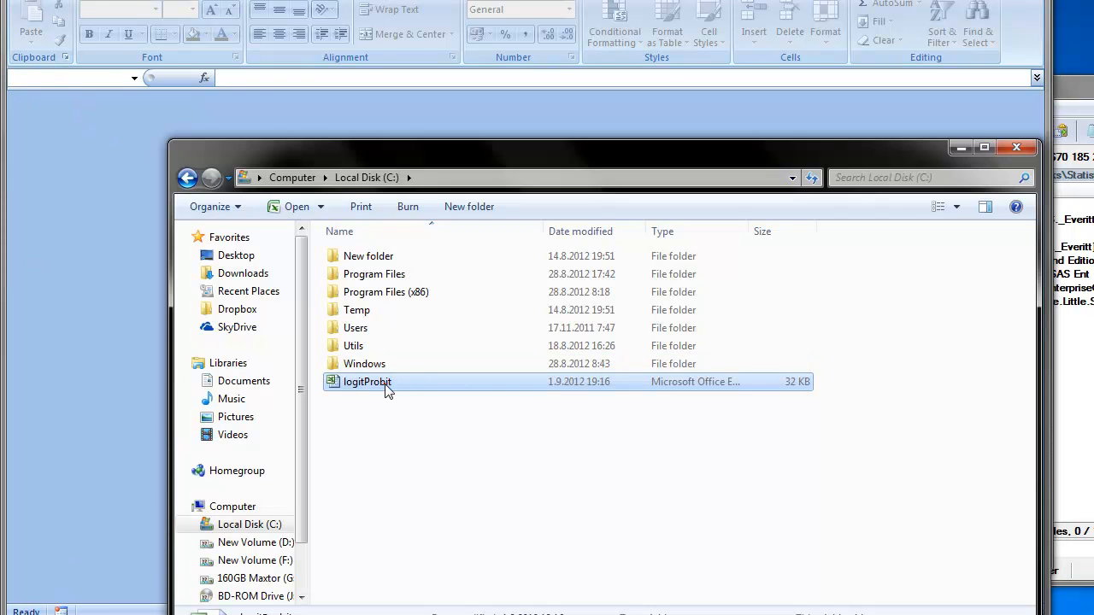
double_click(385, 388)
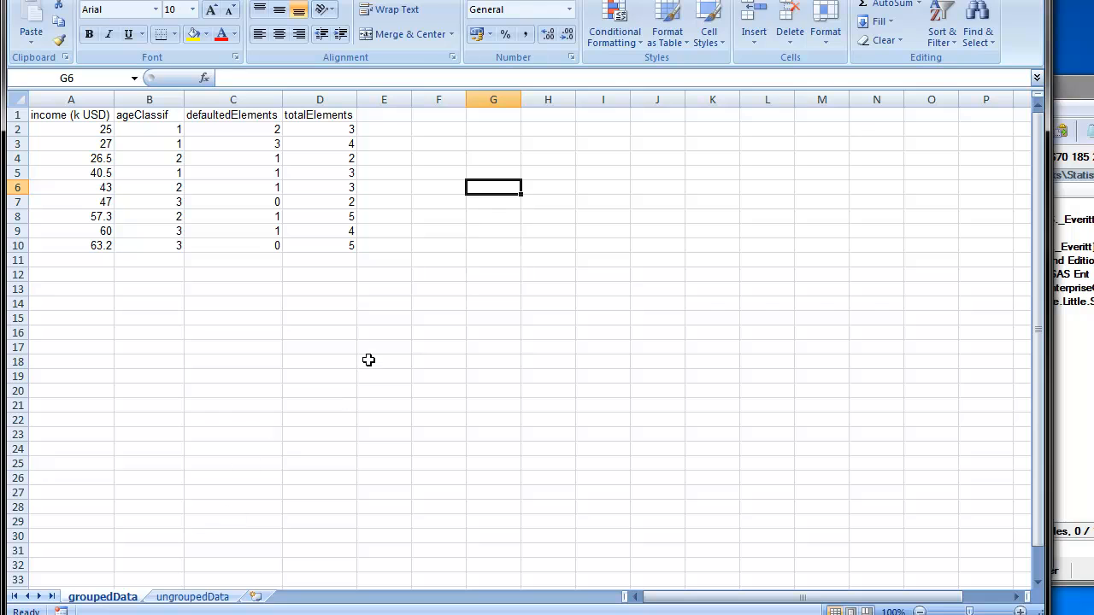
click(209, 595)
Fill the ageCoeff, X'B and Pr[Y=1] columns, cells D1:F32, with yellow.
drag(314, 114, 367, 437)
scroll(502, 344, up, 3)
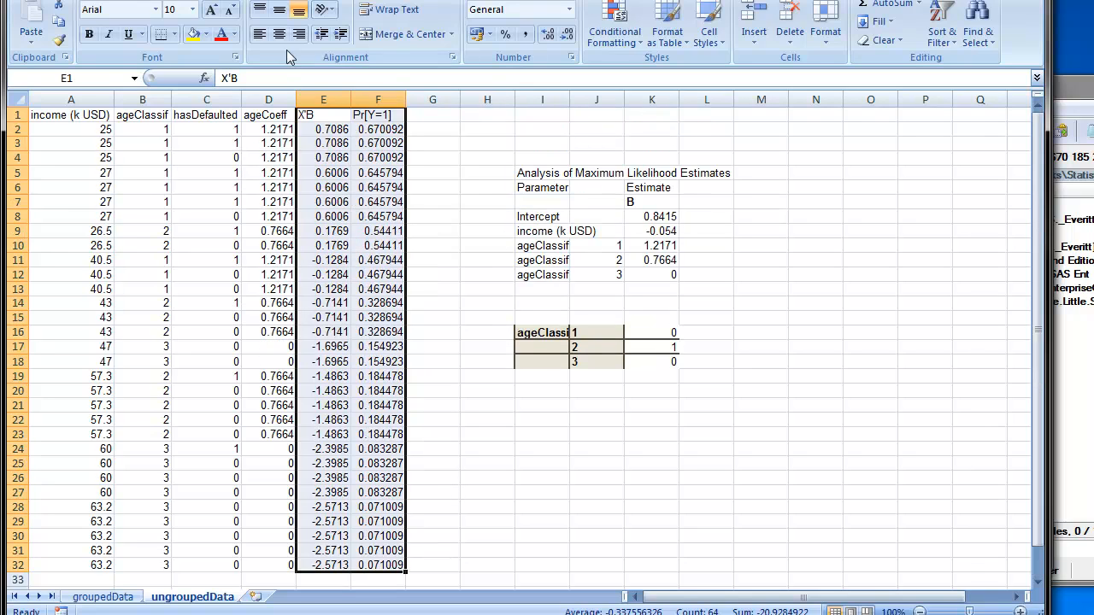
click(193, 34)
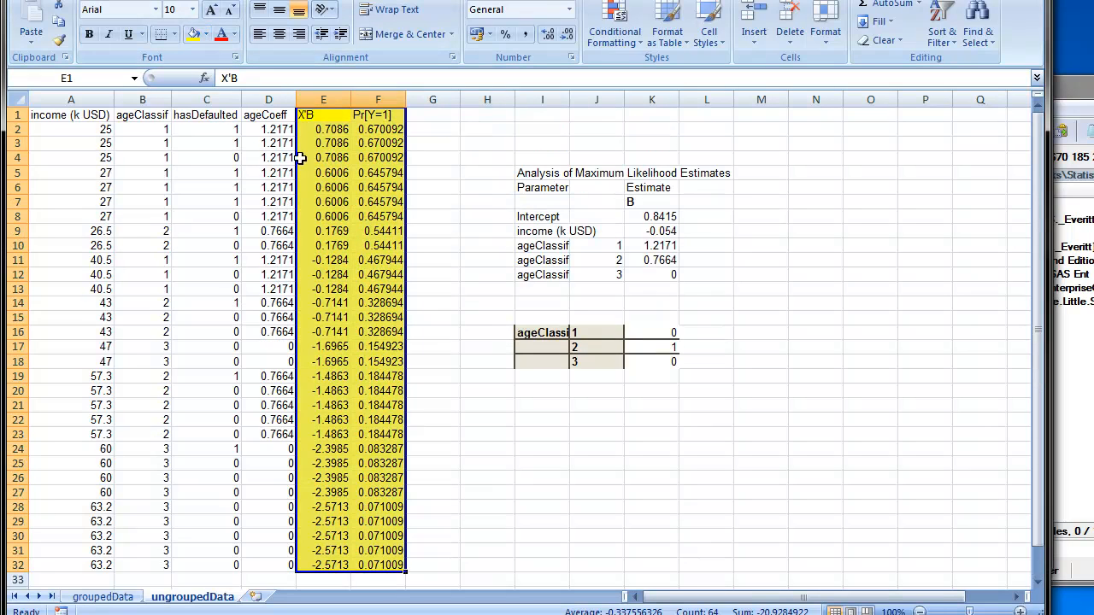
drag(270, 116, 274, 477)
drag(270, 557, 270, 565)
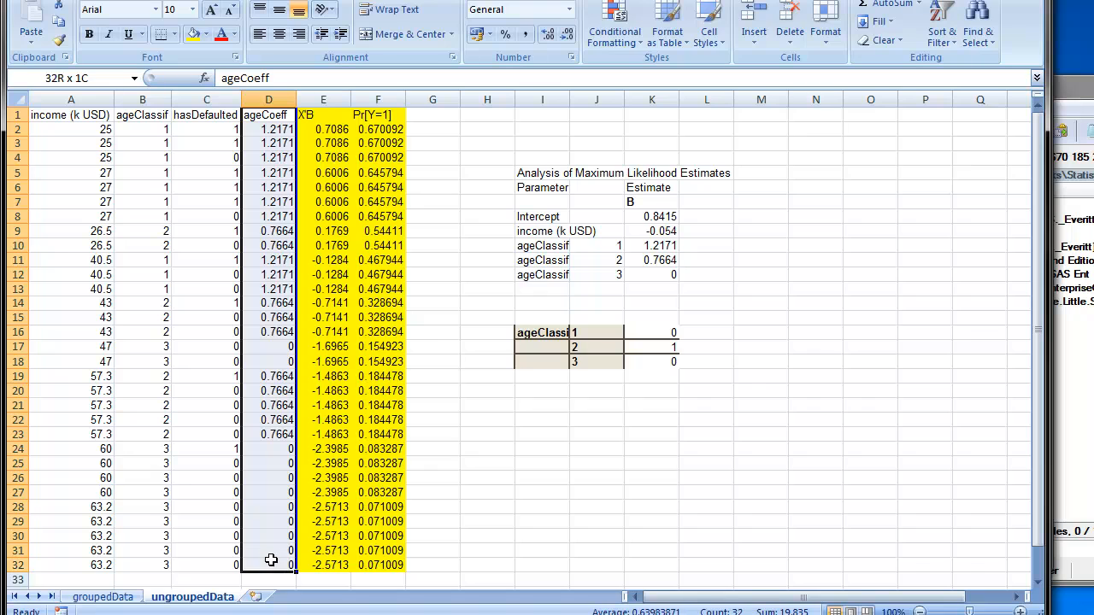
click(193, 34)
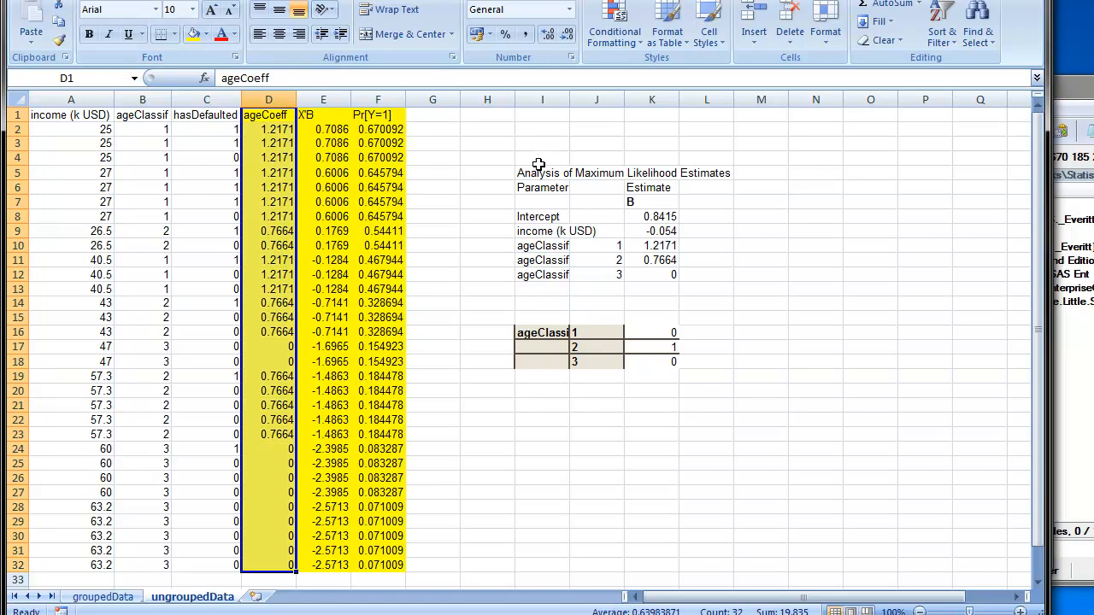
Move the maximum likelihood estimates and ageClassif coding tables from I5:K18 to the range starting at U5.
drag(522, 173, 670, 362)
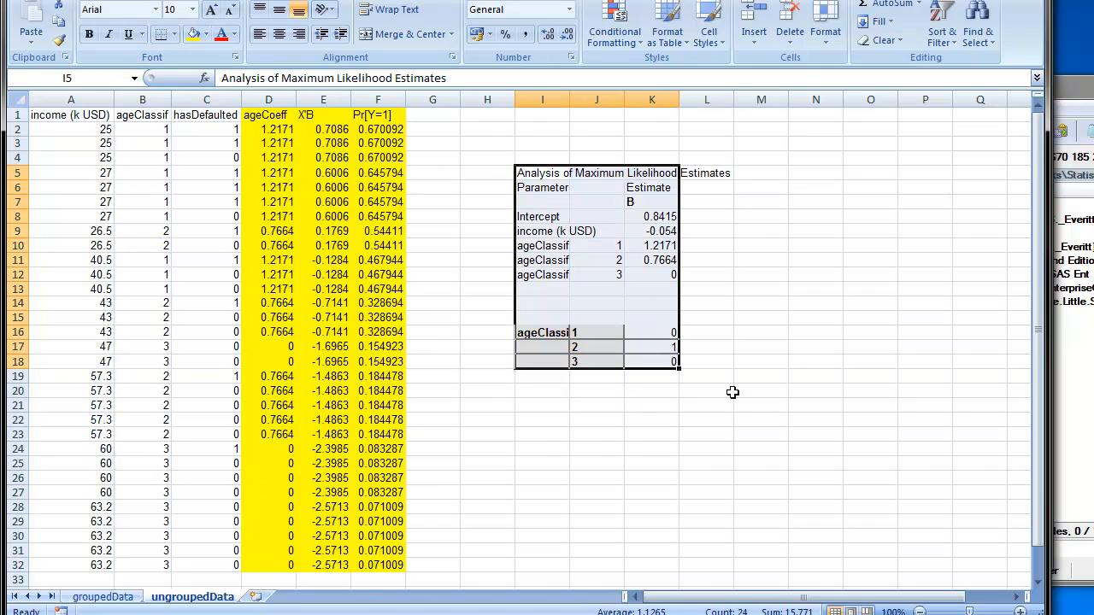
key(ctrl+c)
click(1016, 598)
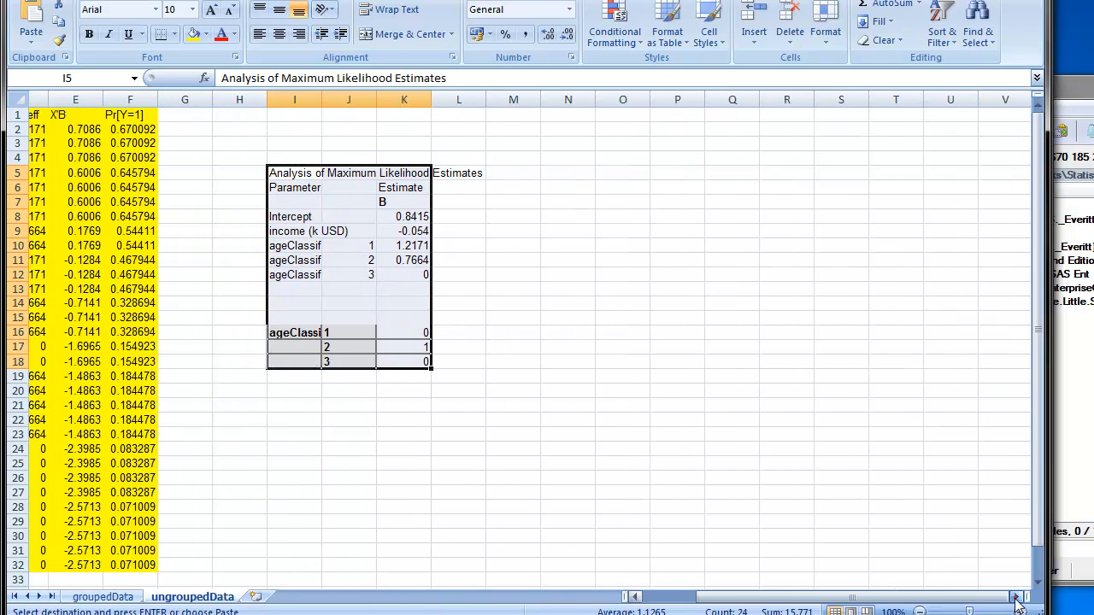
click(743, 162)
click(743, 170)
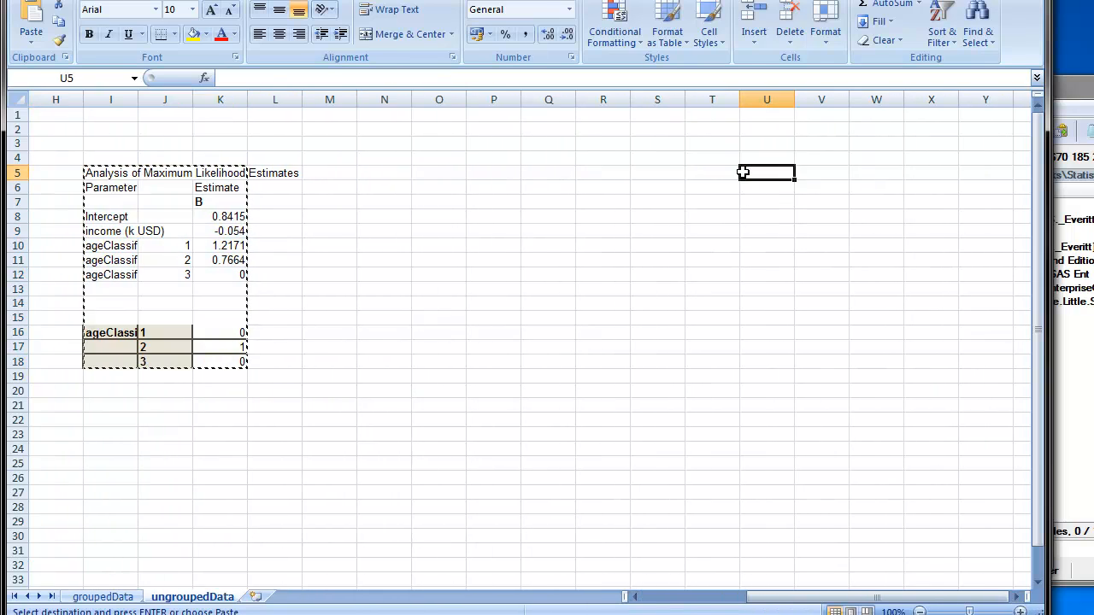
key(Return)
click(659, 293)
drag(851, 595, 647, 579)
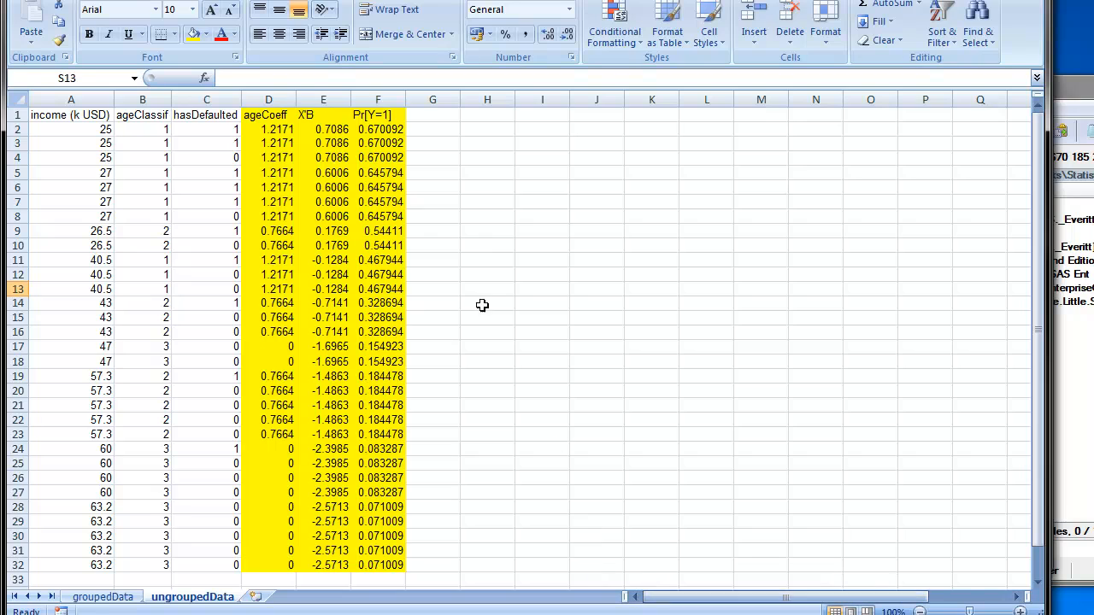
Switch to MathType, highlight the X'B upper limit in the probit formula's integral, and return to Excel.
click(474, 235)
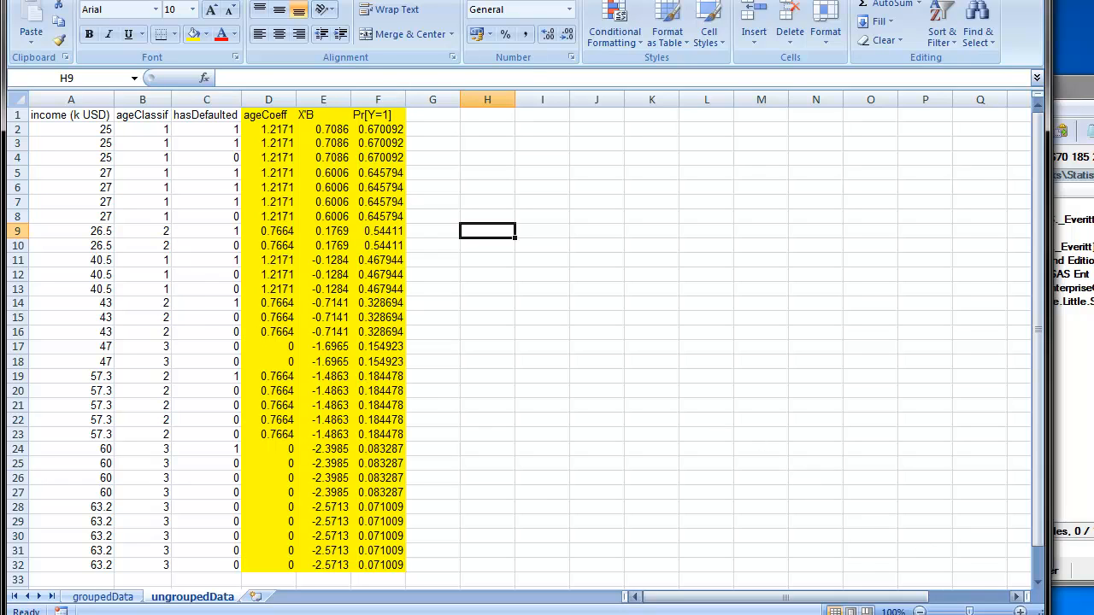
click(880, 614)
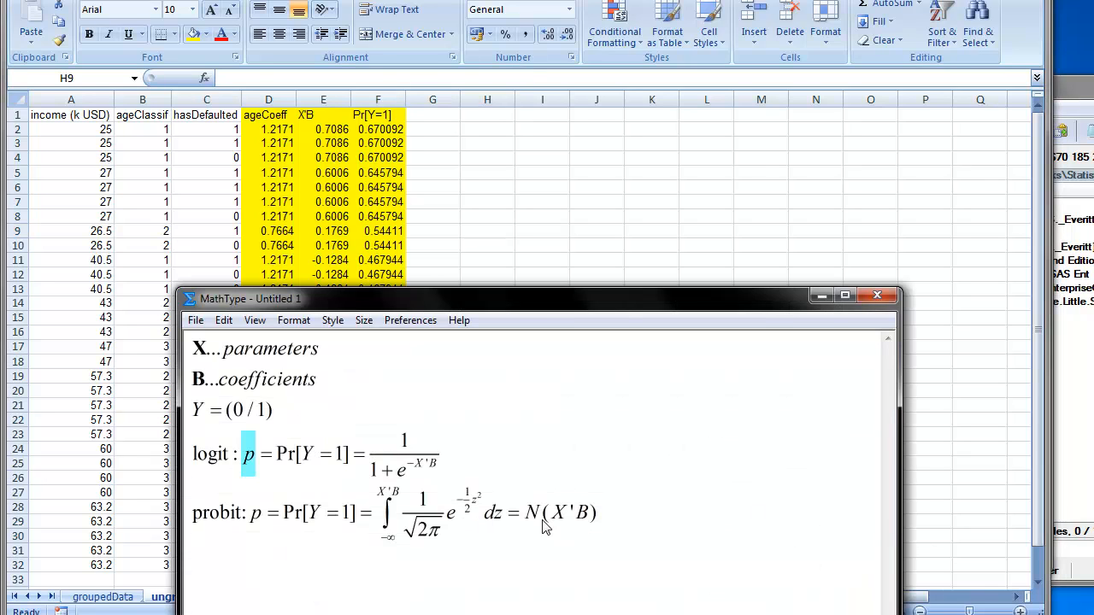
click(381, 492)
double_click(401, 494)
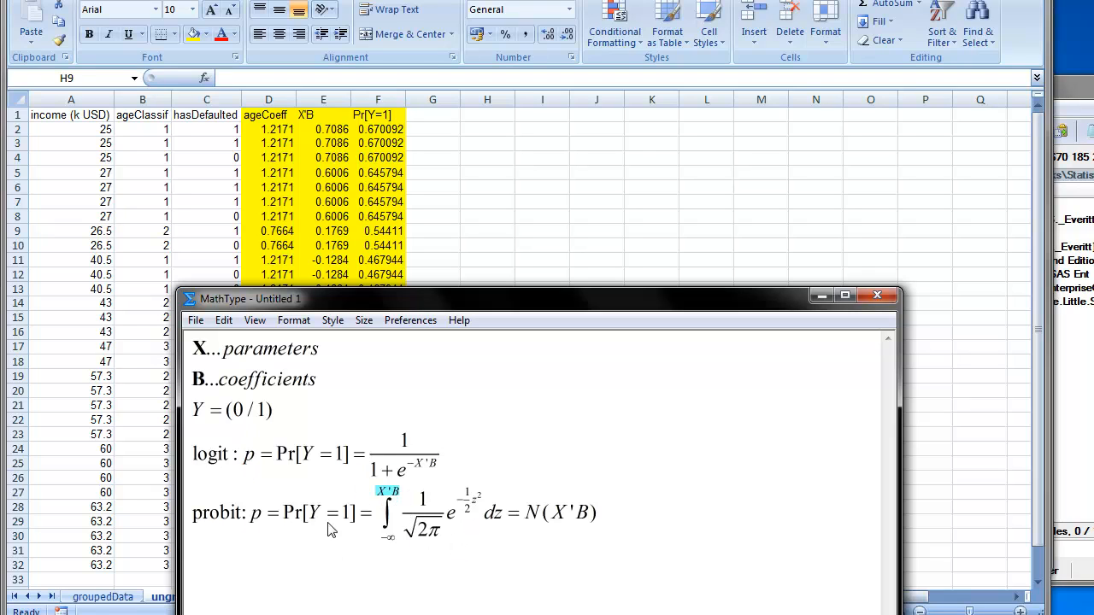
click(564, 226)
Switch to SAS Enterprise Guide, copy the Analysis of Maximum Likelihood Estimates table from the Logistic Regression 1 results, and return to Excel.
key(alt+Tab)
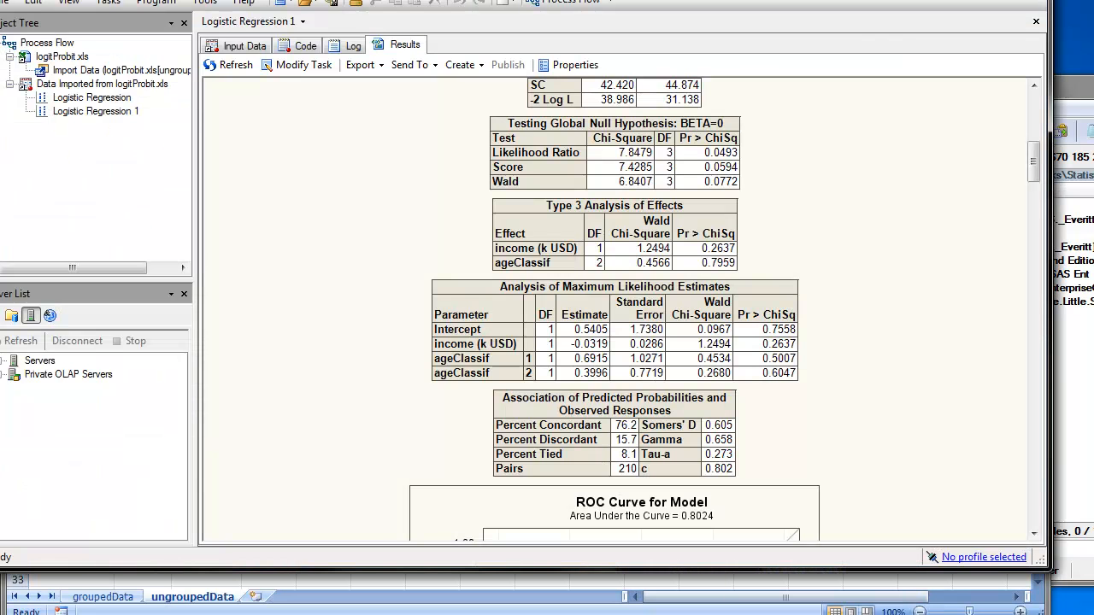
scroll(767, 342, down, 2)
scroll(880, 354, up, 2)
click(622, 339)
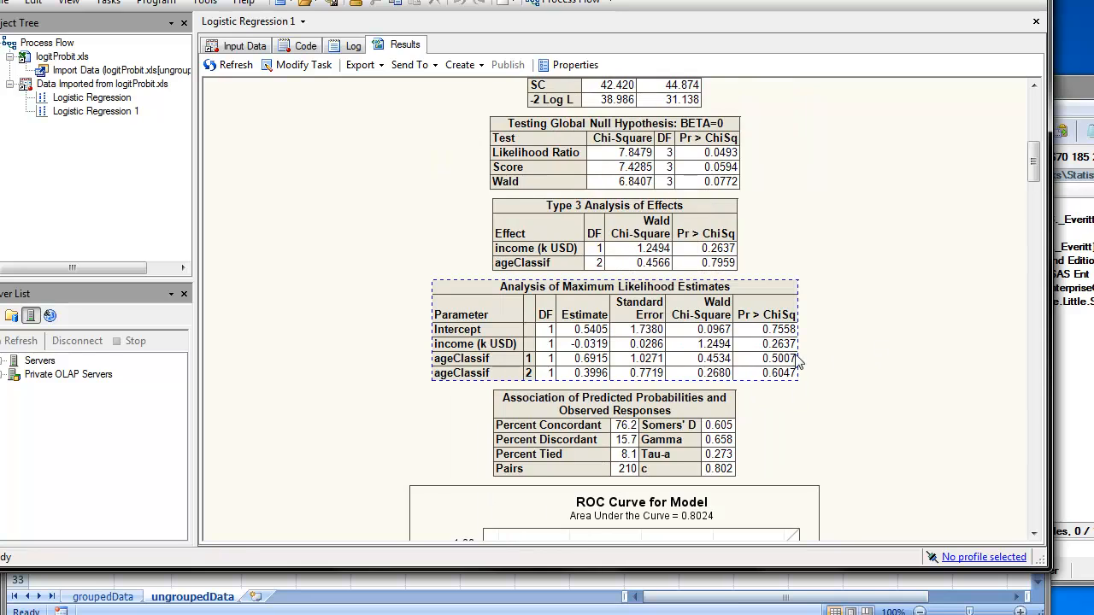
click(960, 1)
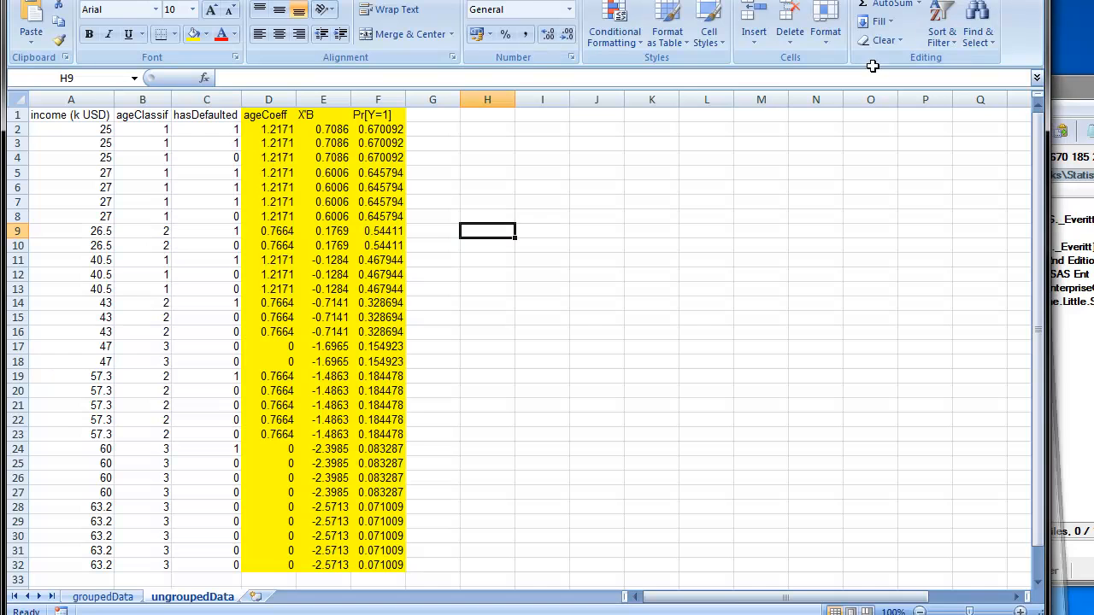
Paste the copied SAS estimates table into the ungroupedData worksheet starting at cell L6.
click(755, 197)
click(693, 181)
click(777, 187)
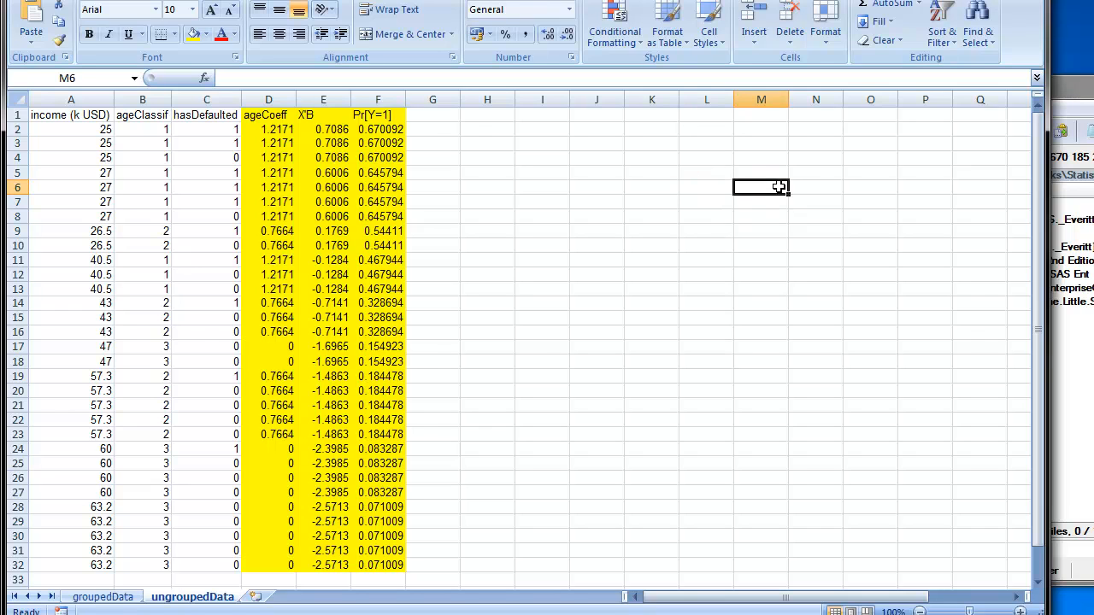
click(726, 181)
key(ctrl+v)
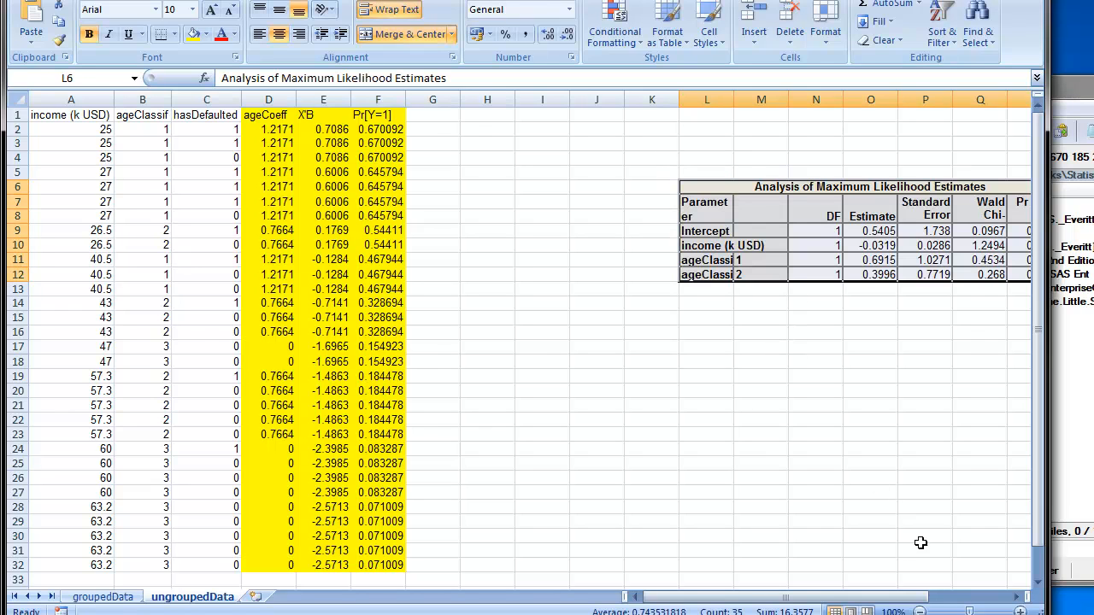
Copy the pasted estimates table and paste only its values starting at cell L16.
drag(803, 597, 900, 583)
key(ctrl+c)
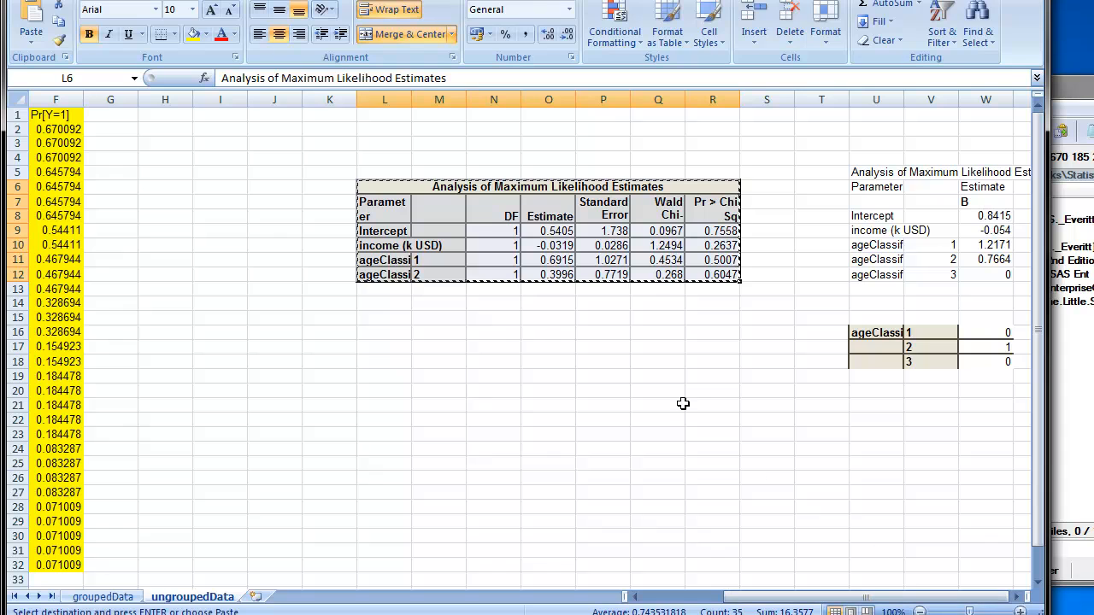
right_click(385, 333)
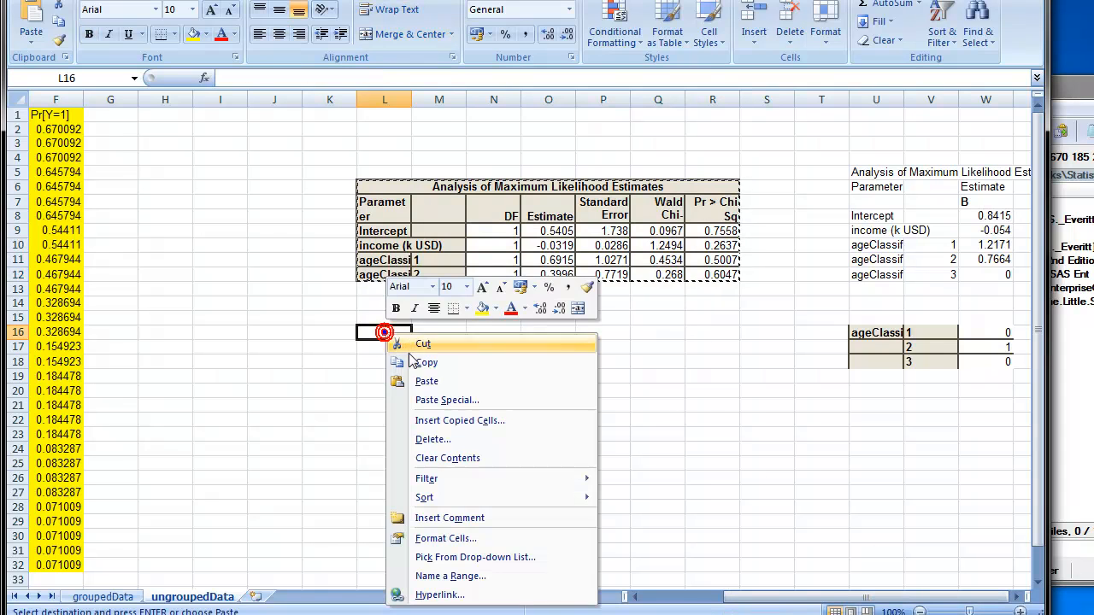
click(447, 400)
click(329, 331)
click(485, 507)
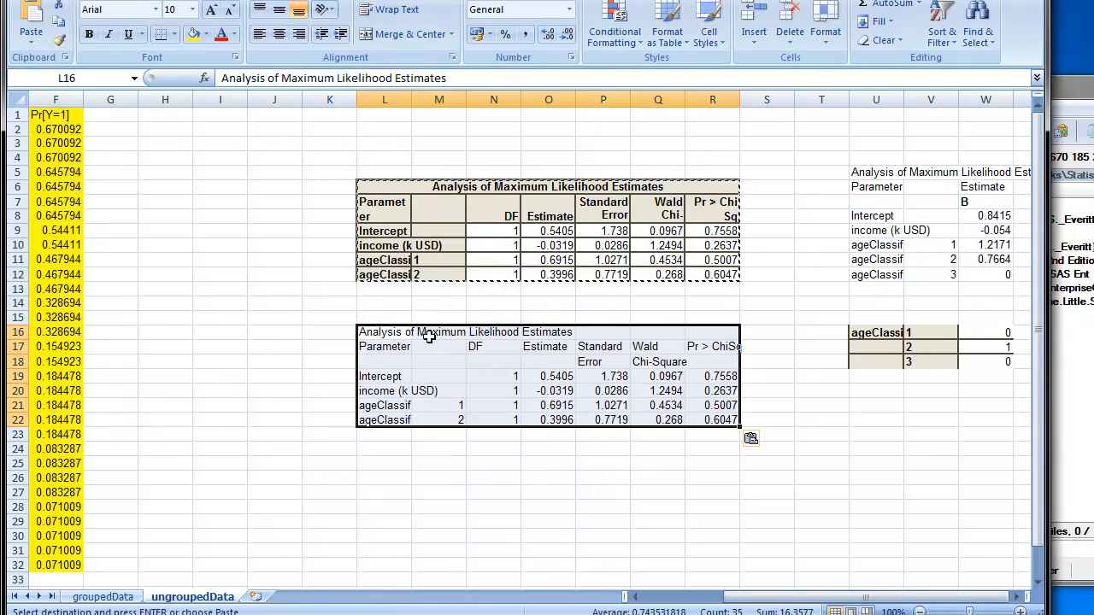
Clear the contents and formatting of K4:S12, removing the formatted estimates table.
drag(318, 158, 767, 276)
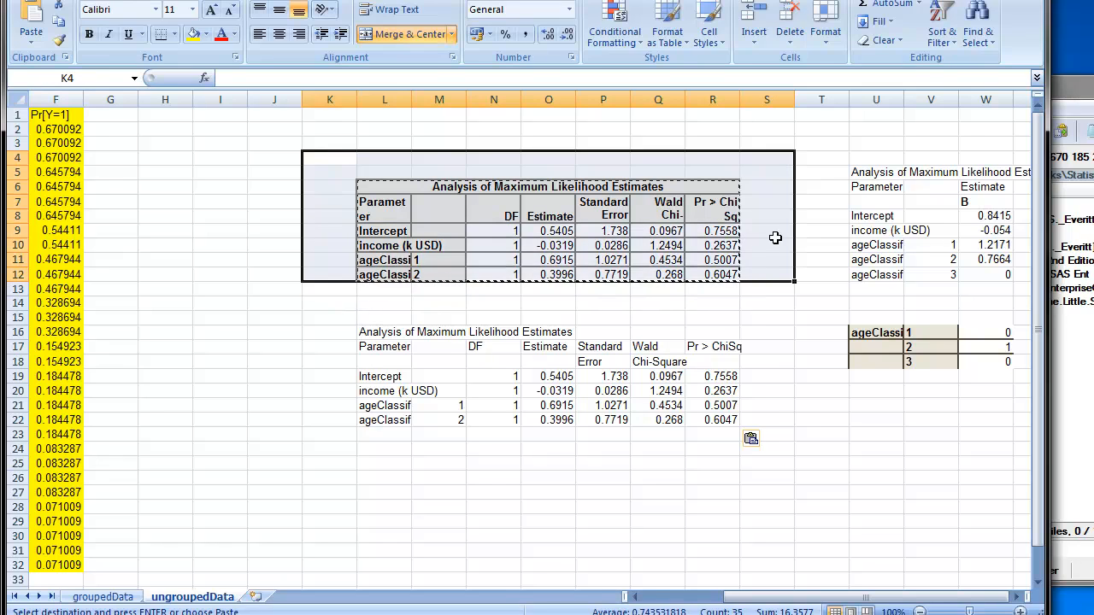
click(883, 40)
click(906, 61)
click(604, 463)
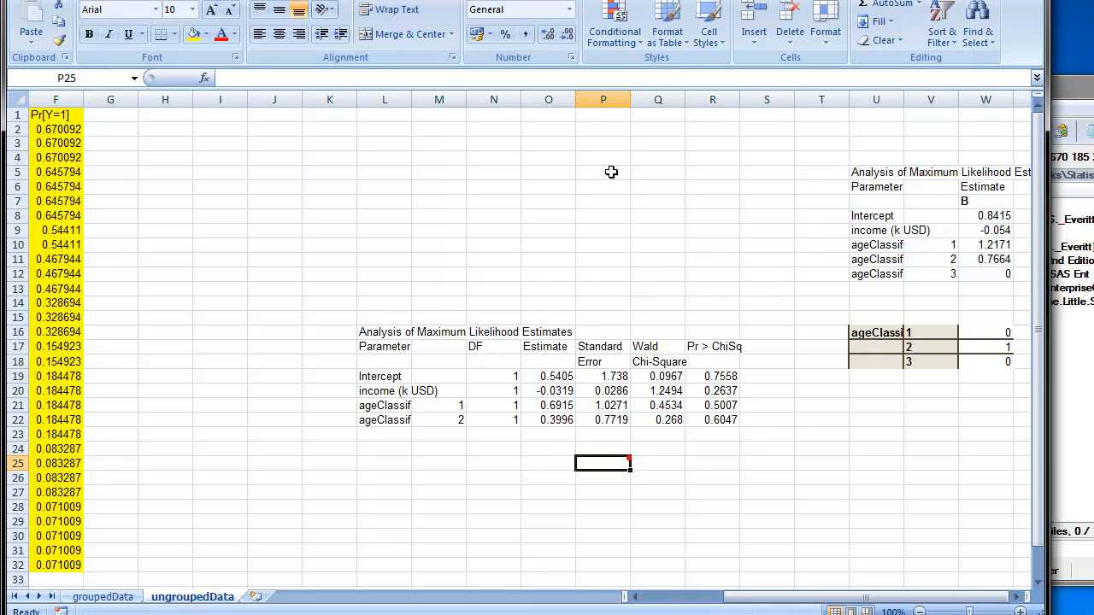
Delete columns P to R, which hold the standard error, Wald chi-square and Pr > ChiSq values.
drag(603, 100, 716, 96)
right_click(716, 98)
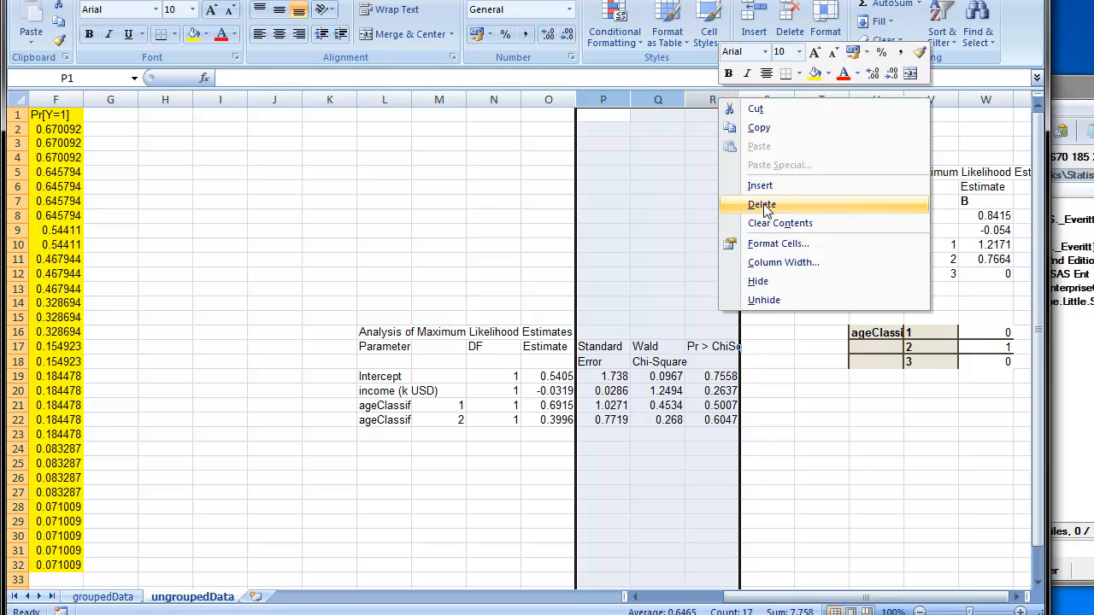
click(762, 205)
click(642, 463)
Delete column N containing the DF values of the estimates table.
click(496, 99)
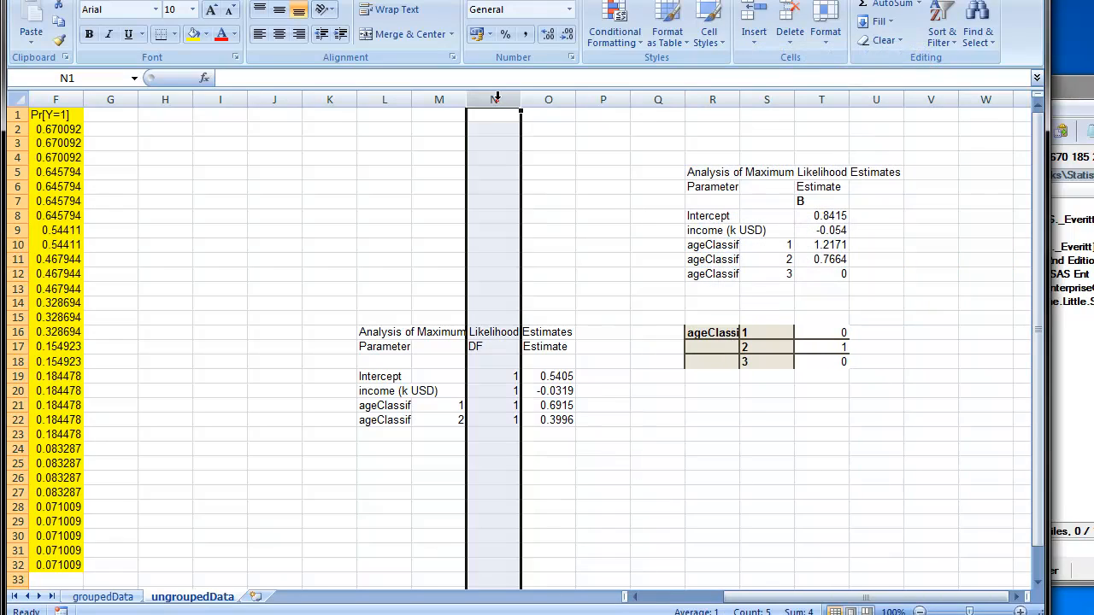
right_click(496, 99)
click(542, 212)
click(551, 464)
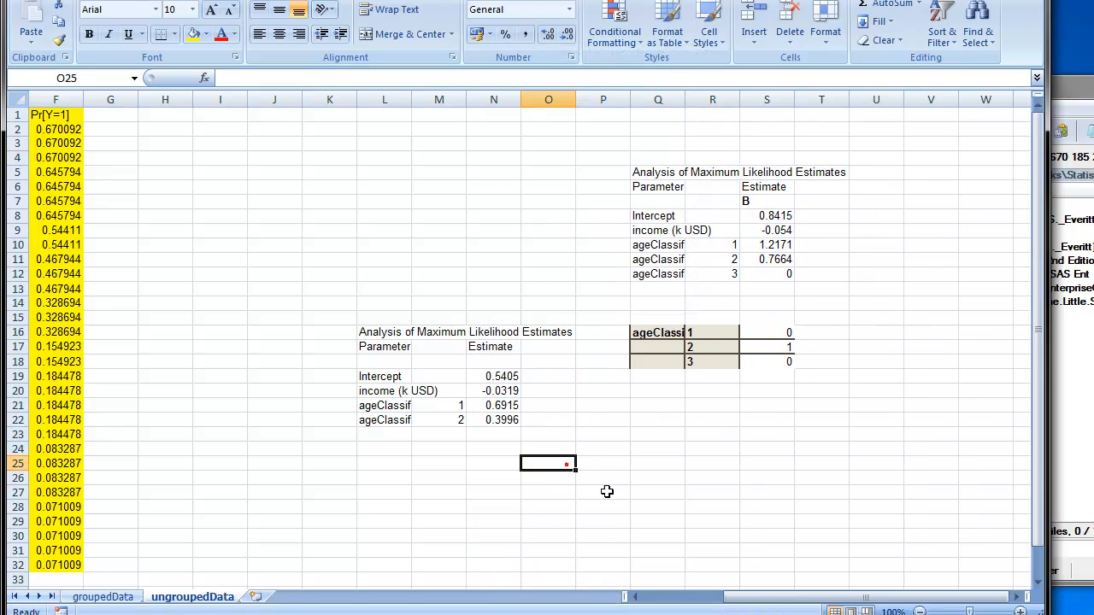
drag(745, 593, 691, 590)
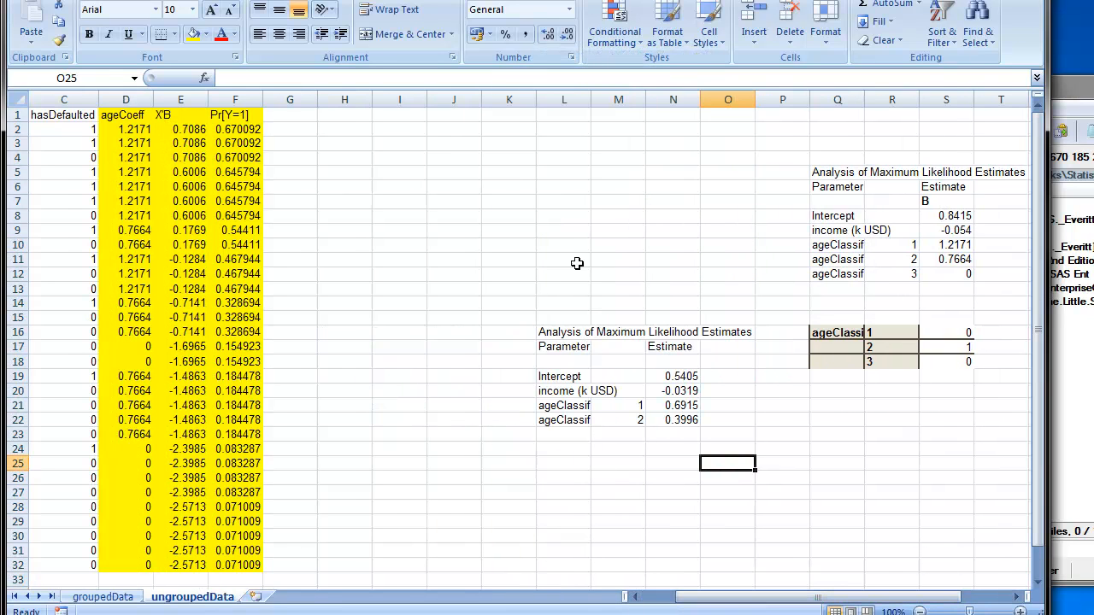
Enter the heading ageCoeff in cell G1, beside the yellow Pr[Y=1] column.
mouse_move(562, 408)
mouse_down()
mouse_move(660, 426)
mouse_move(560, 418)
mouse_up()
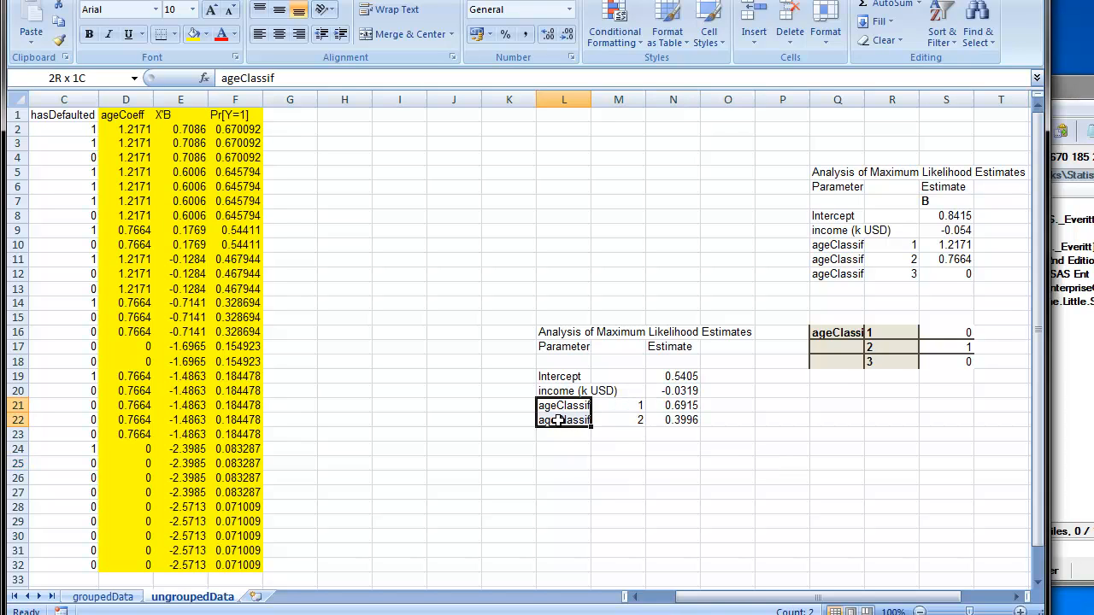
click(562, 448)
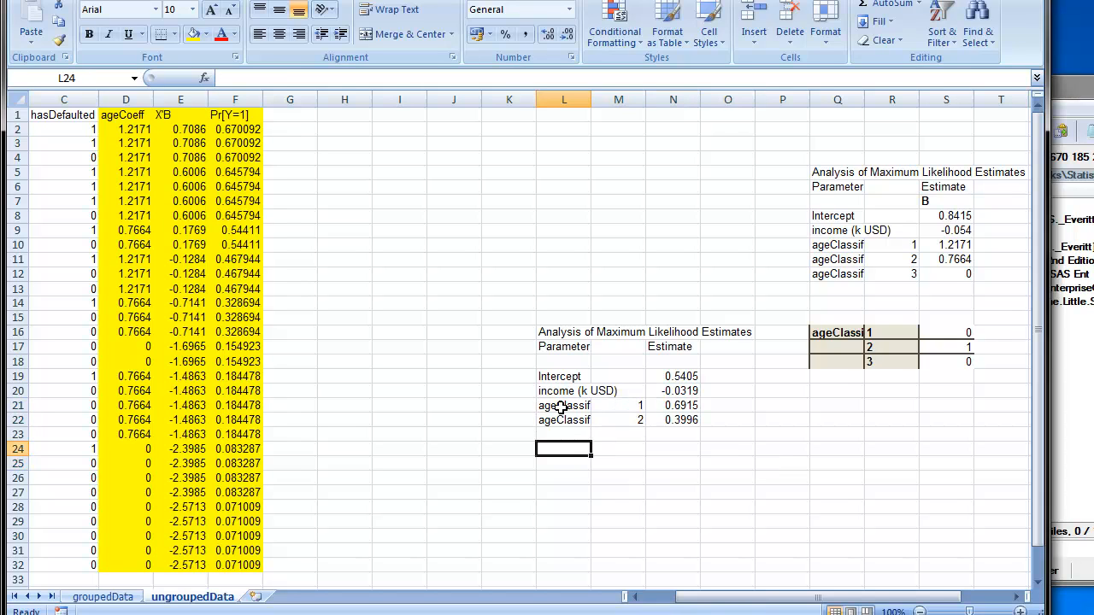
drag(694, 593, 655, 593)
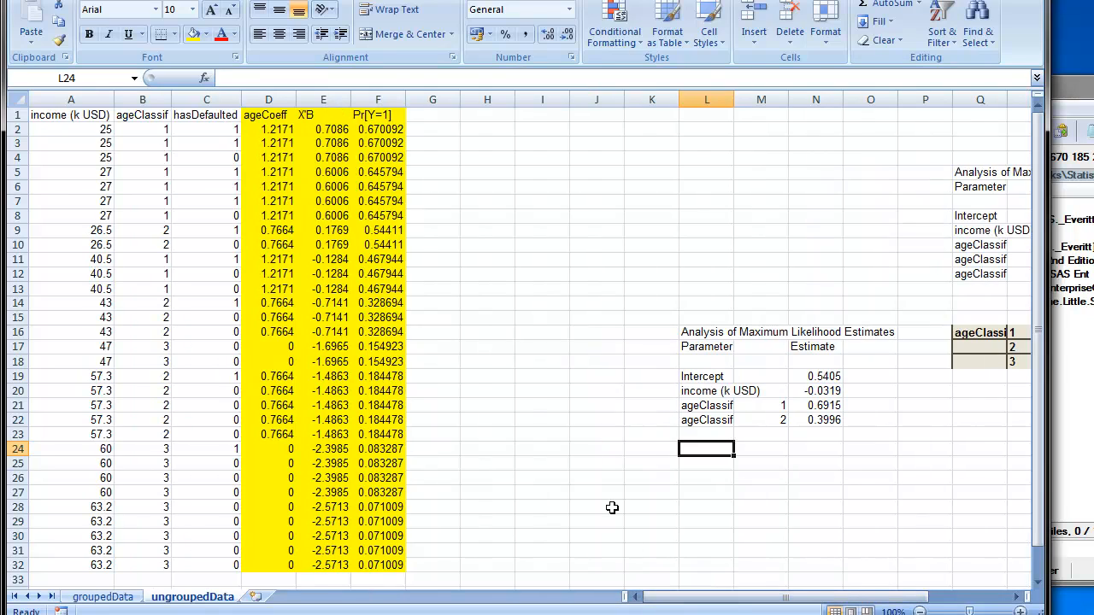
click(429, 117)
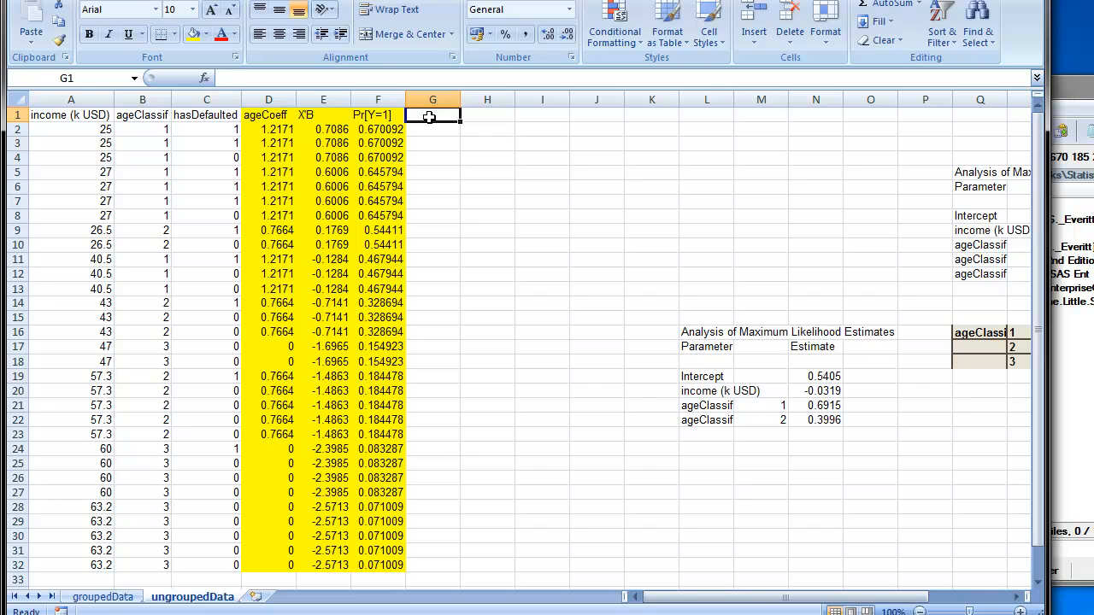
text(ageCoeff)
key(Return)
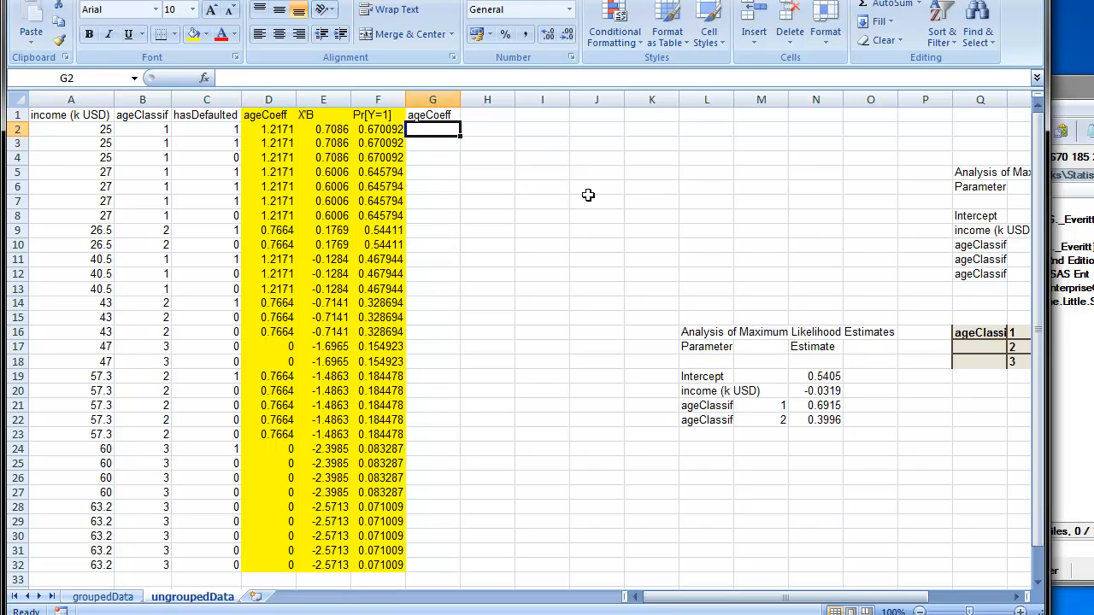
Enter =VLOOKUP(B2;$M$21:$N$22;2;FALSE) in cell G2 to look up the age coefficient with an exact match.
text(=vl)
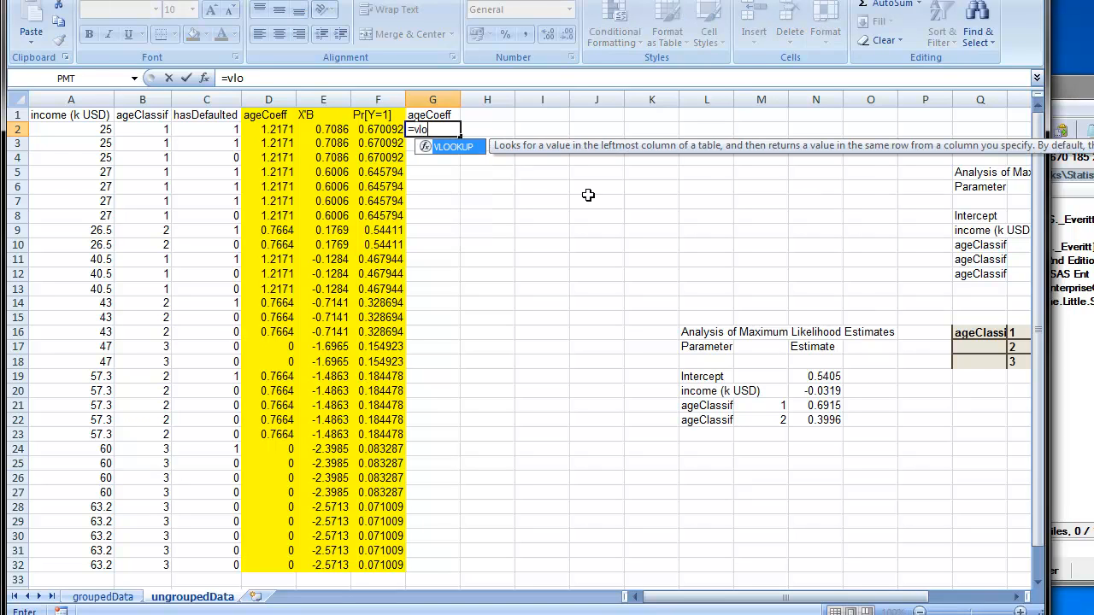
text(o)
double_click(456, 148)
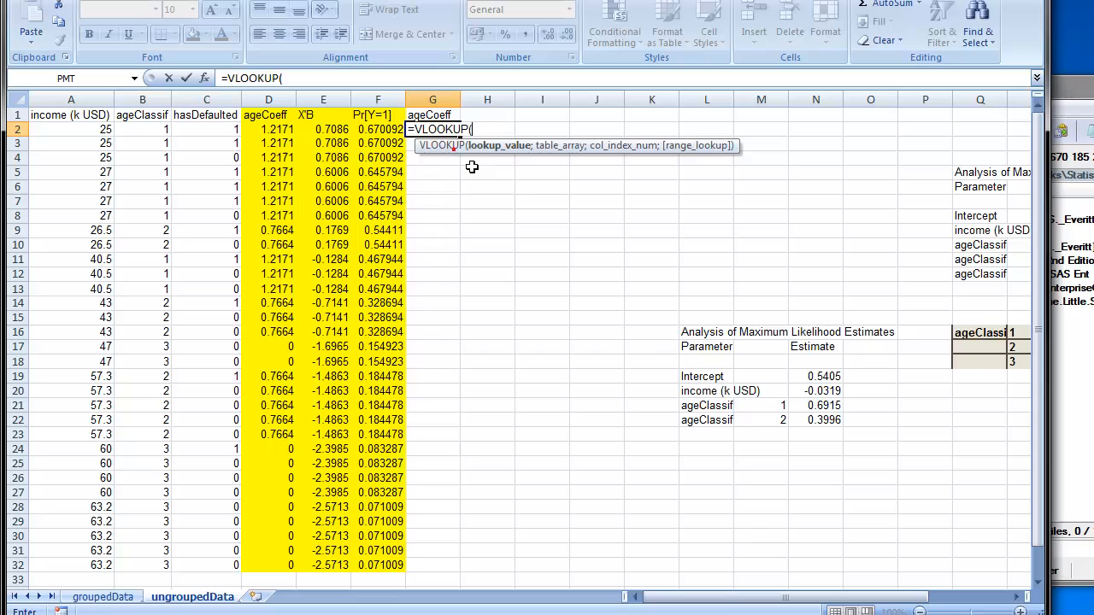
click(725, 596)
click(151, 130)
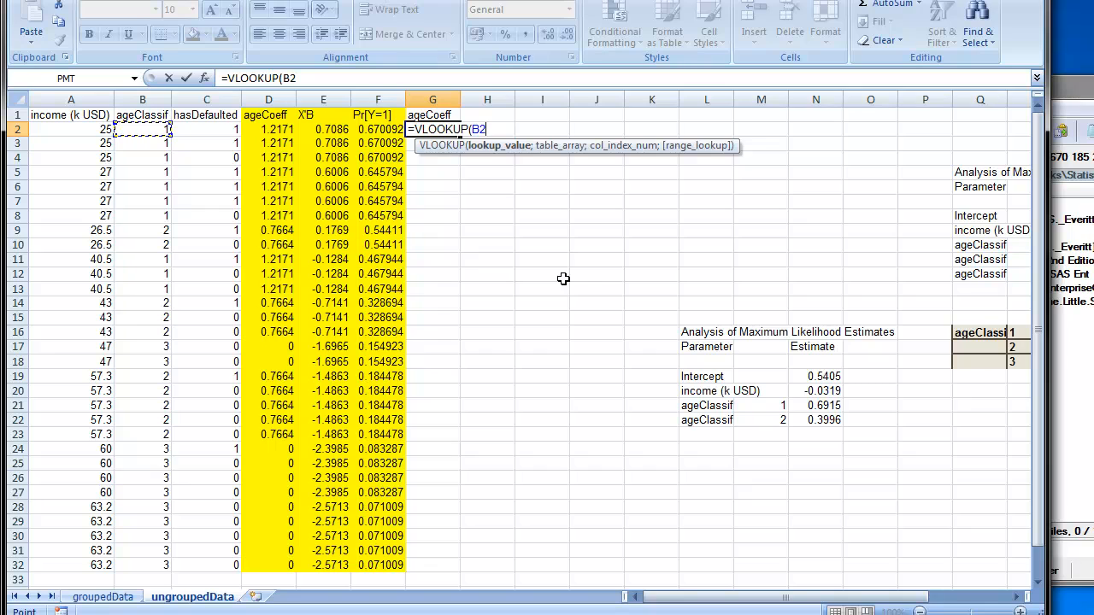
text(;)
drag(773, 404, 808, 416)
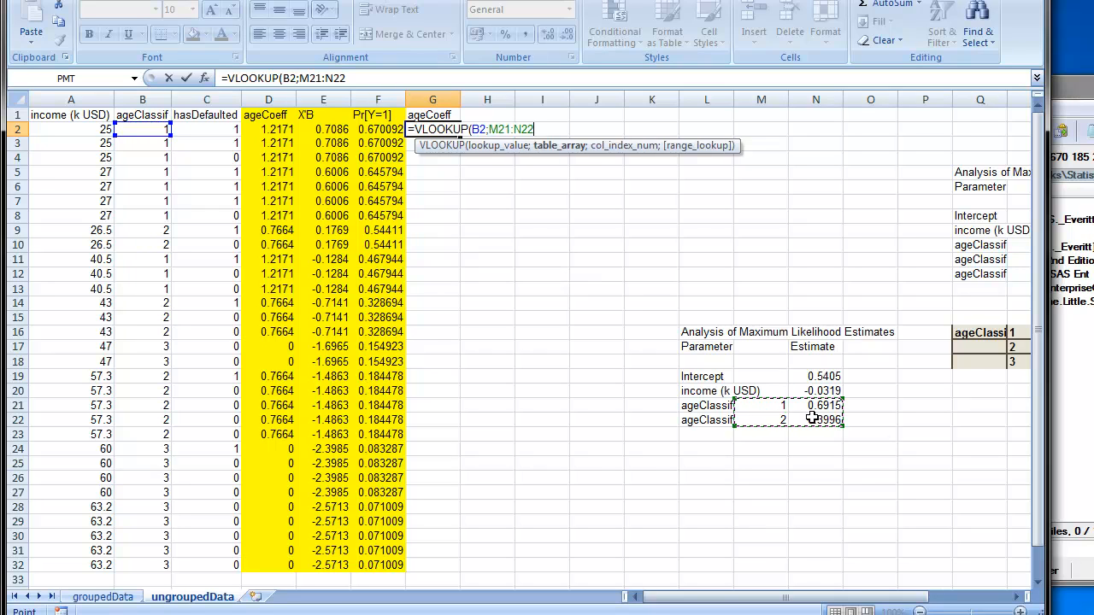
key(F4)
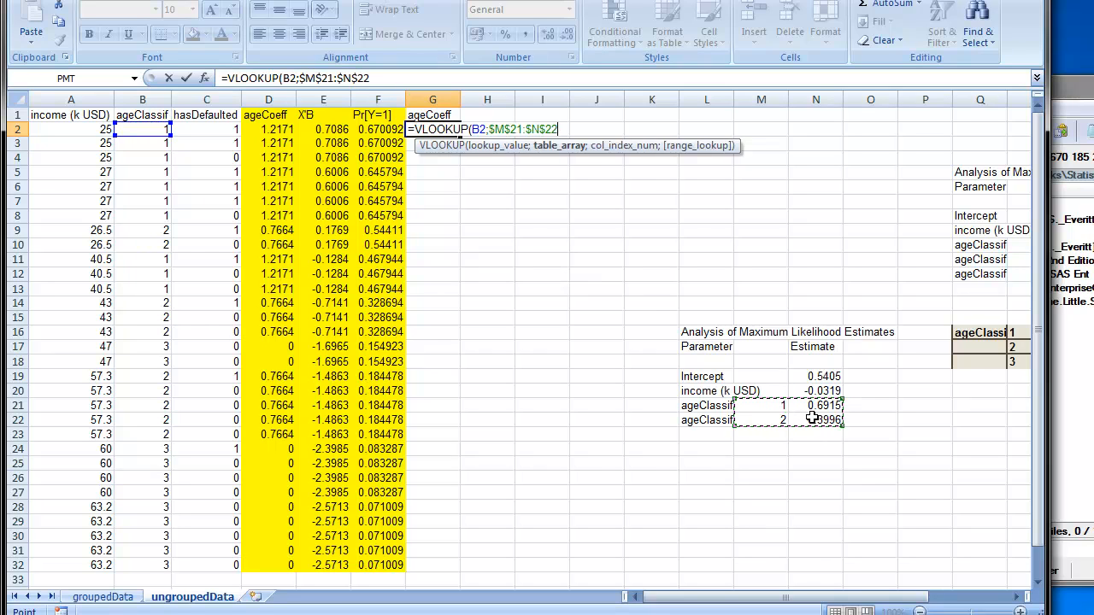
text(;2;)
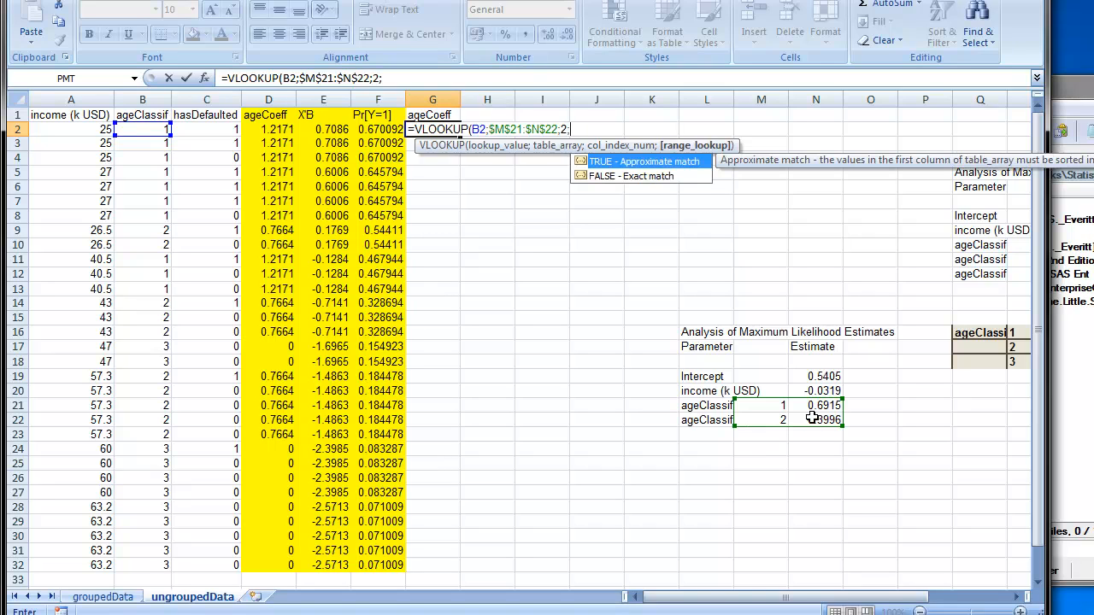
double_click(643, 176)
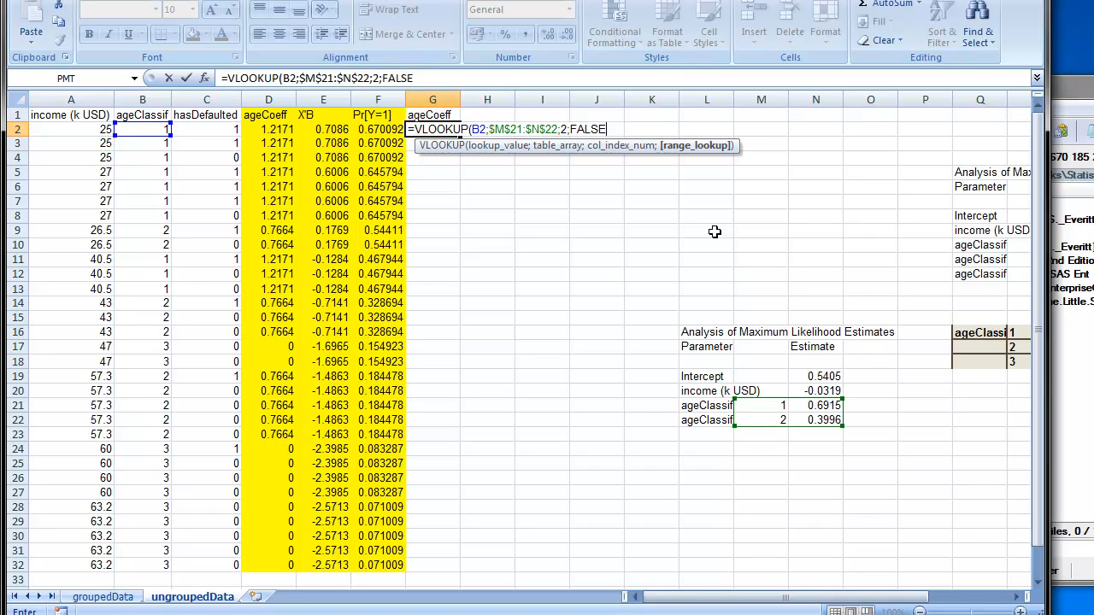
text())
key(Return)
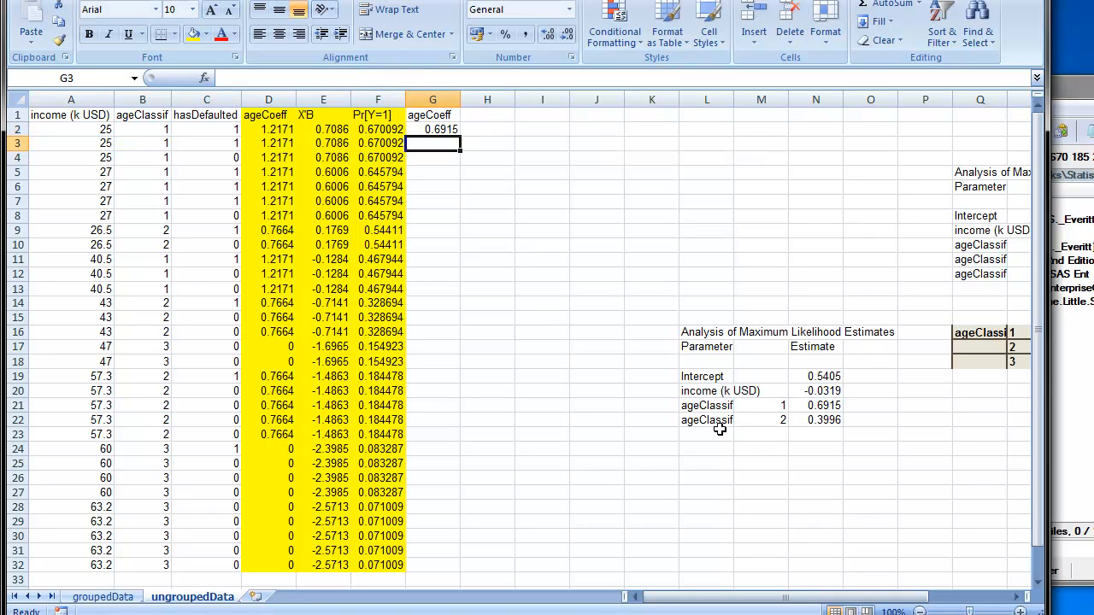
Add a row to the estimates table in L23:N23 with ageClassif, level 3 and estimate 0.
click(719, 430)
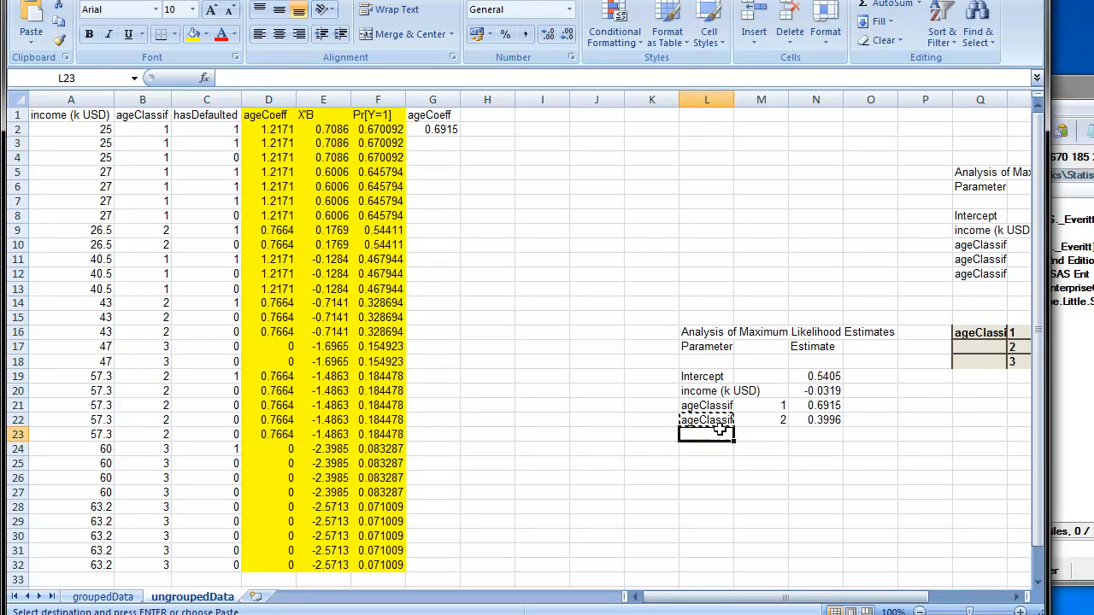
text(ageClassif)
key(Tab)
text(3)
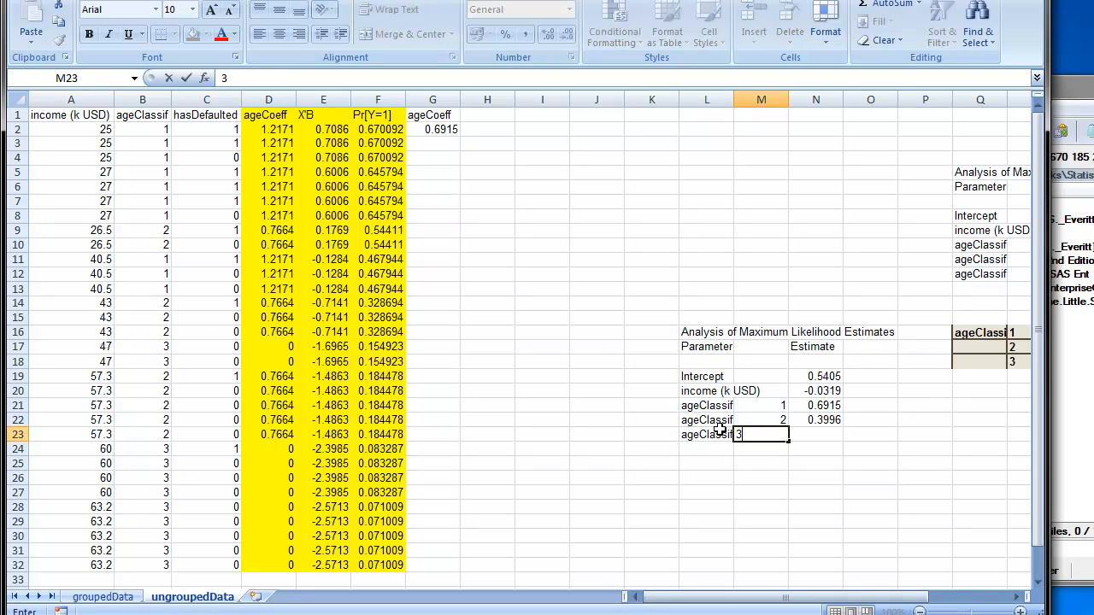
key(Tab)
text(0)
key(Return)
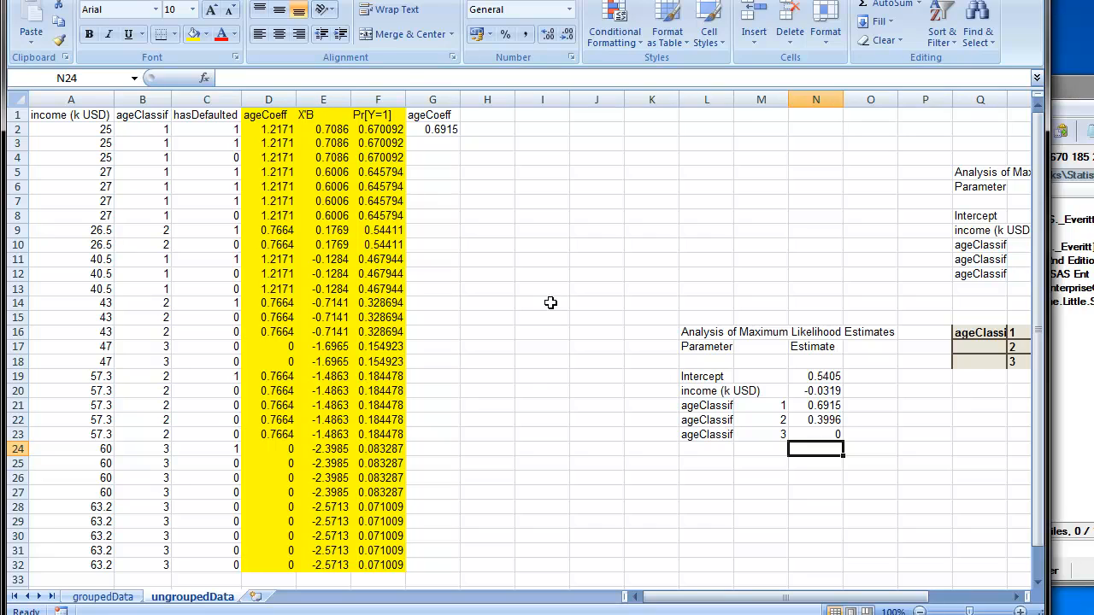
Extend the lookup range in G2 to $M$21:$N$23 and fill the formula down to G32.
click(437, 129)
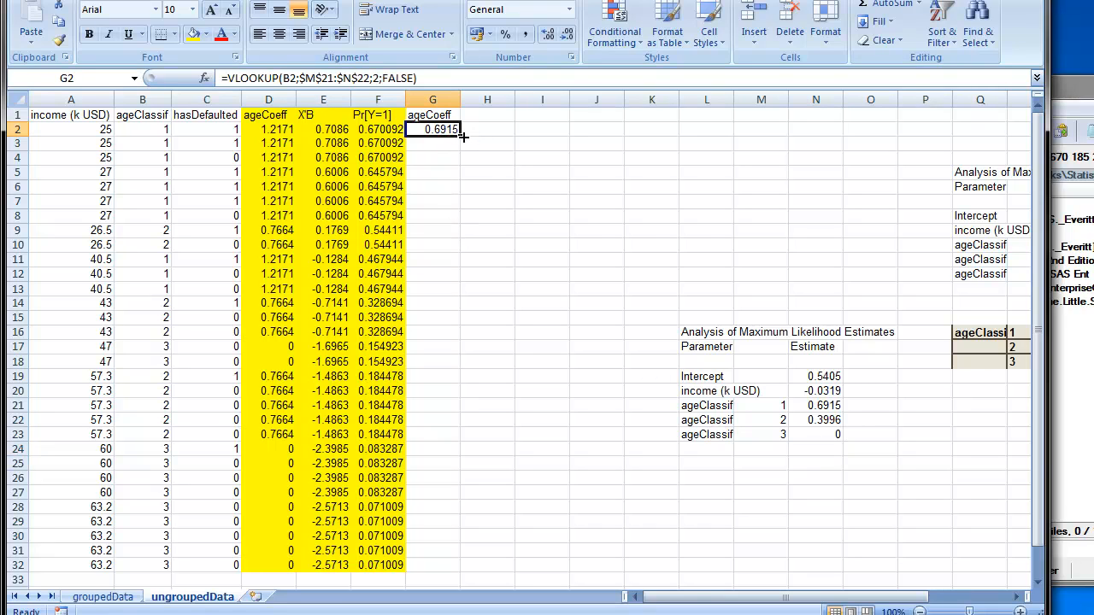
key(F2)
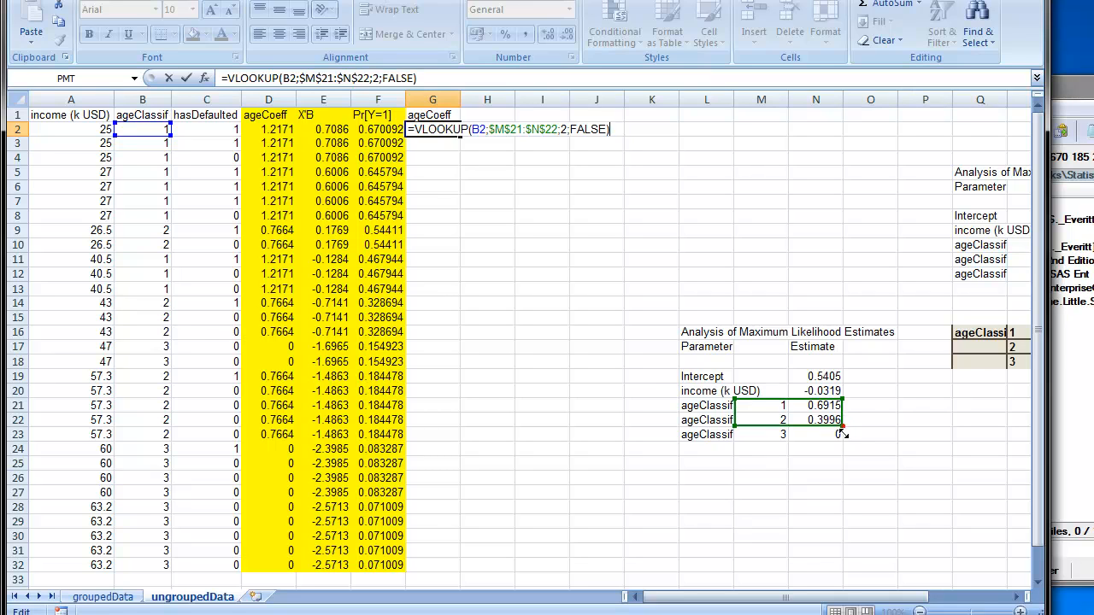
drag(841, 427, 843, 440)
key(Return)
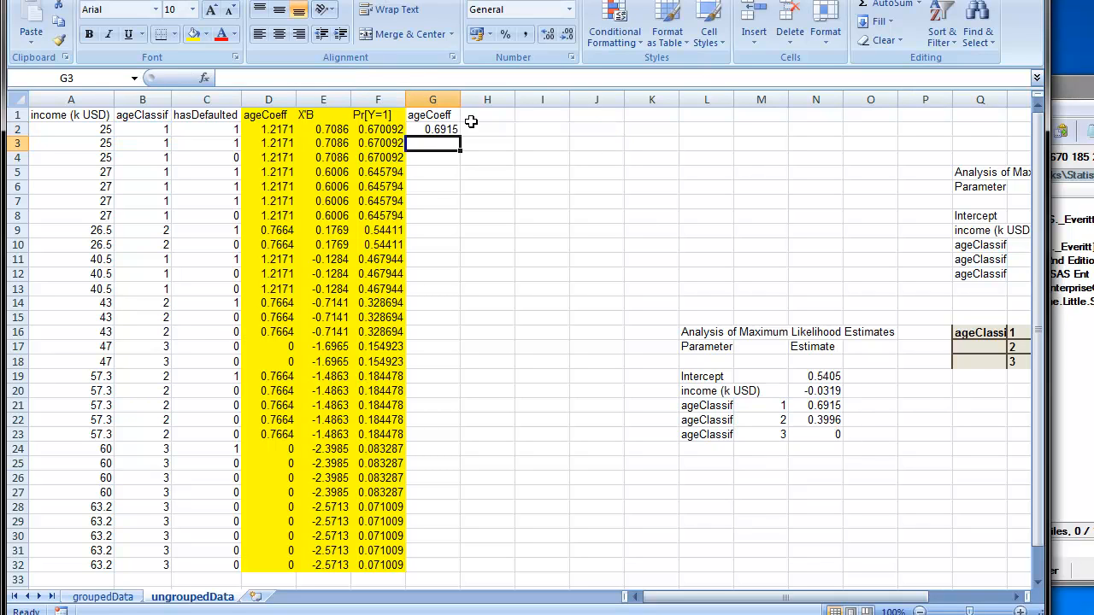
click(443, 126)
double_click(460, 136)
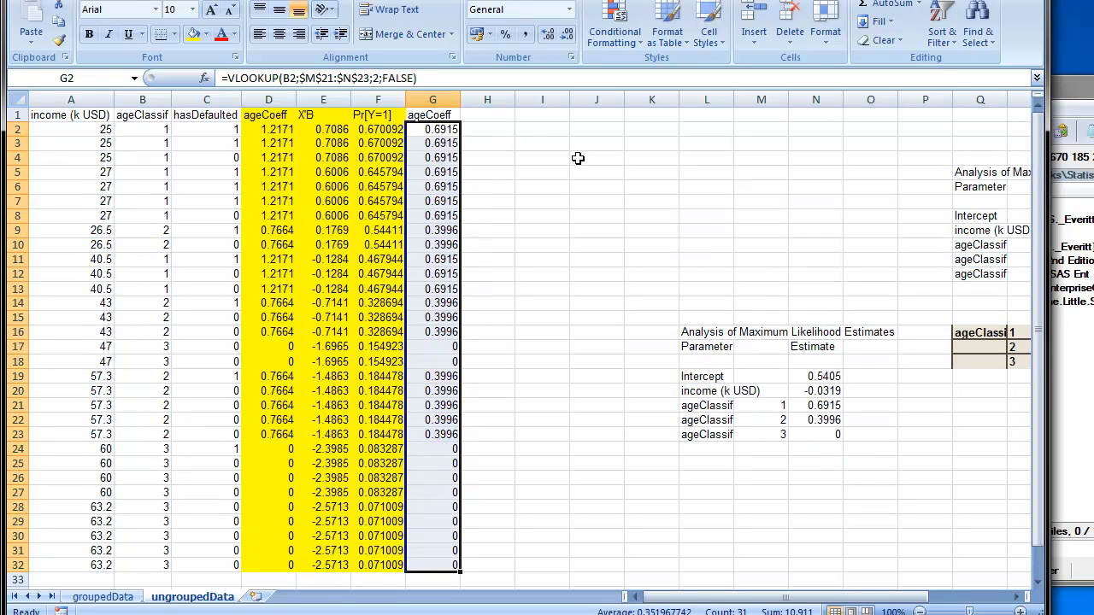
Enter the heading X'B in cell H1, beside the new ageCoeff column.
click(495, 115)
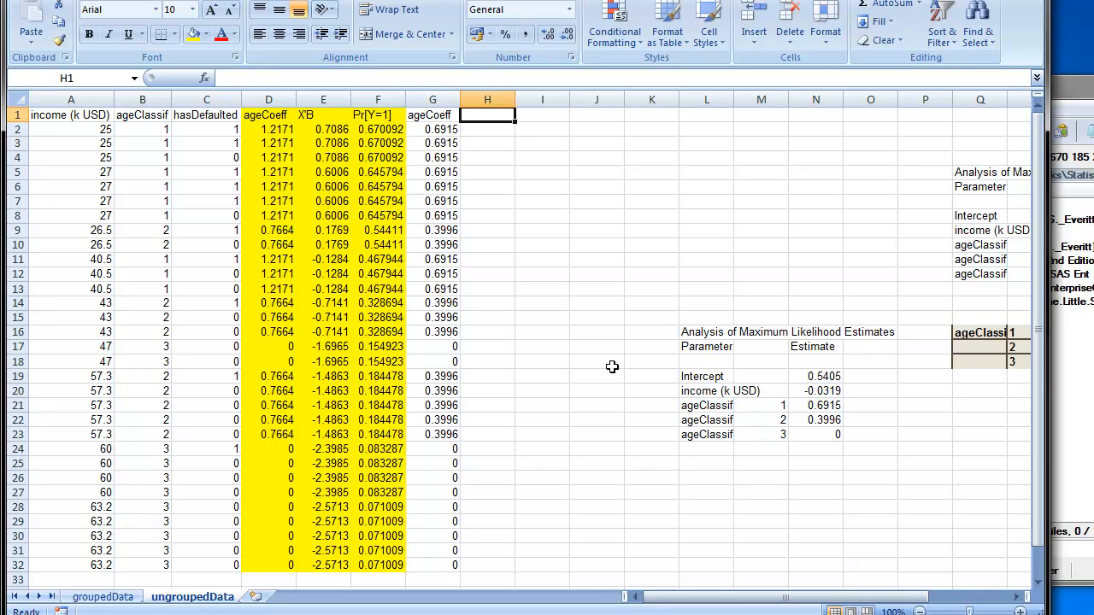
text(X)
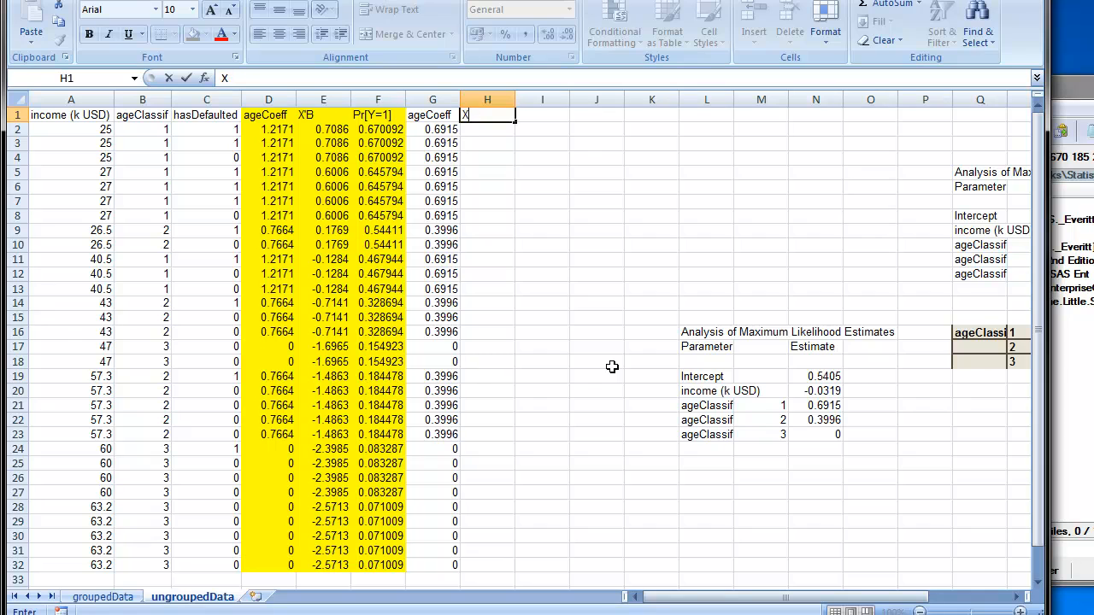
text('B)
key(Return)
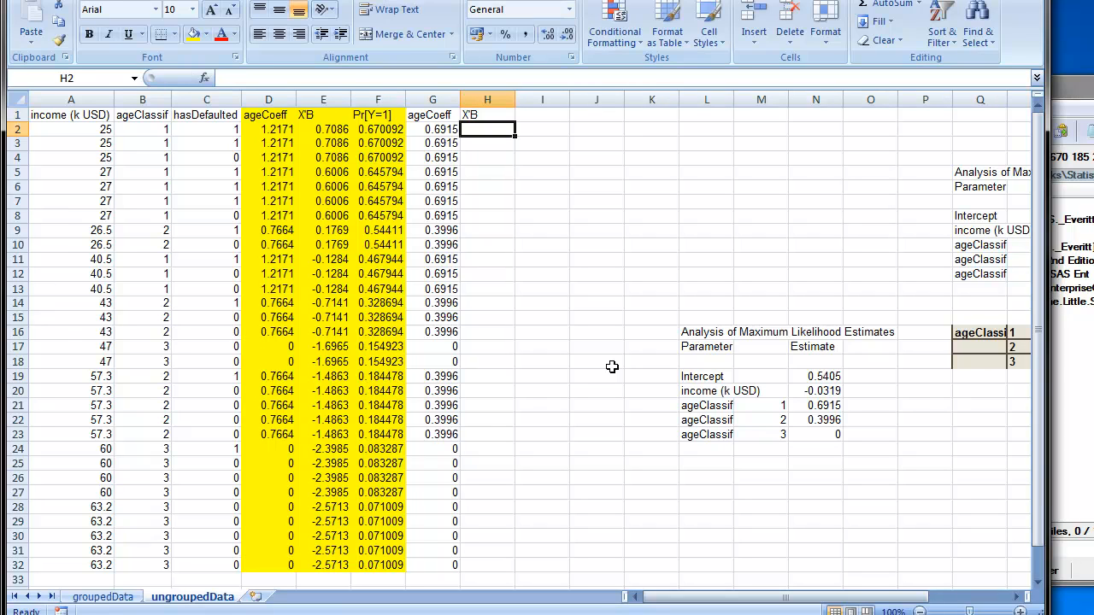
Enter =$N$19+$N$20*A2+G2 in cell H2, combining the intercept, income term and age coefficient.
text(=)
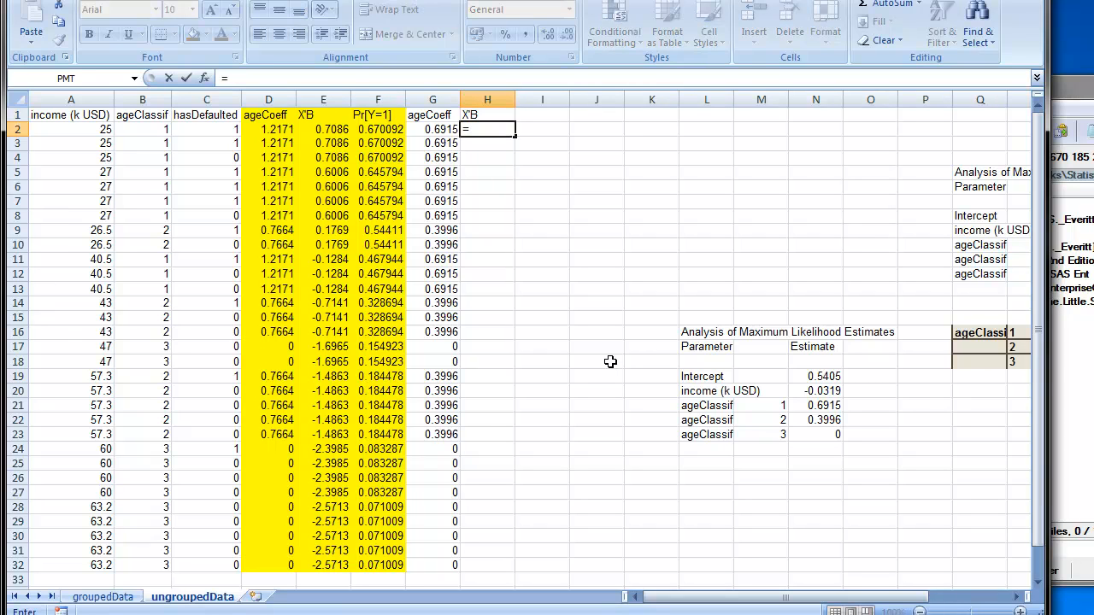
click(822, 377)
key(F4)
text(+)
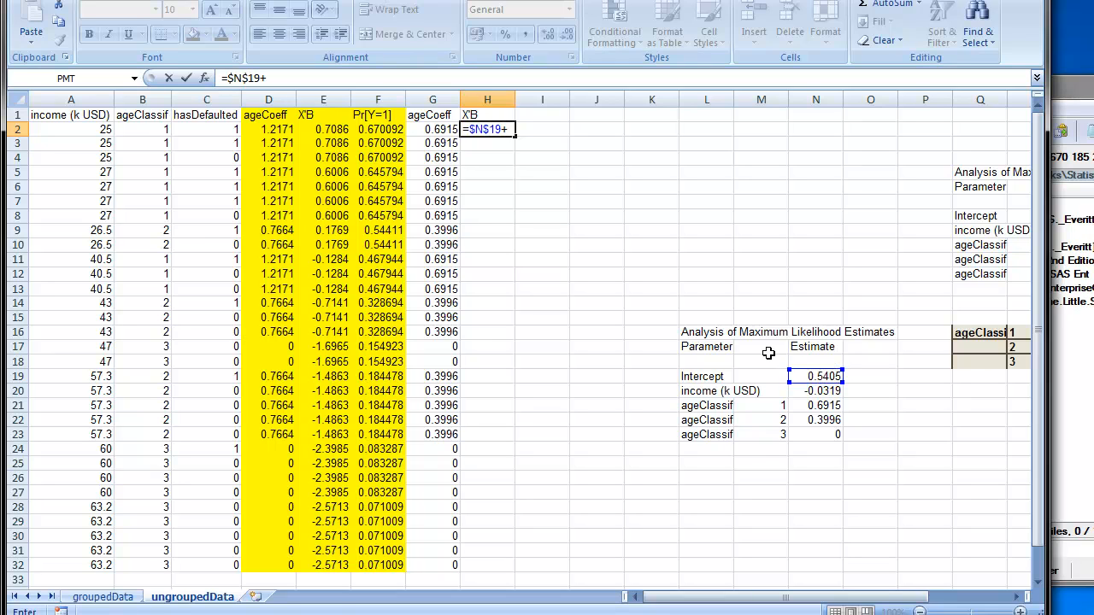
click(825, 390)
key(F4)
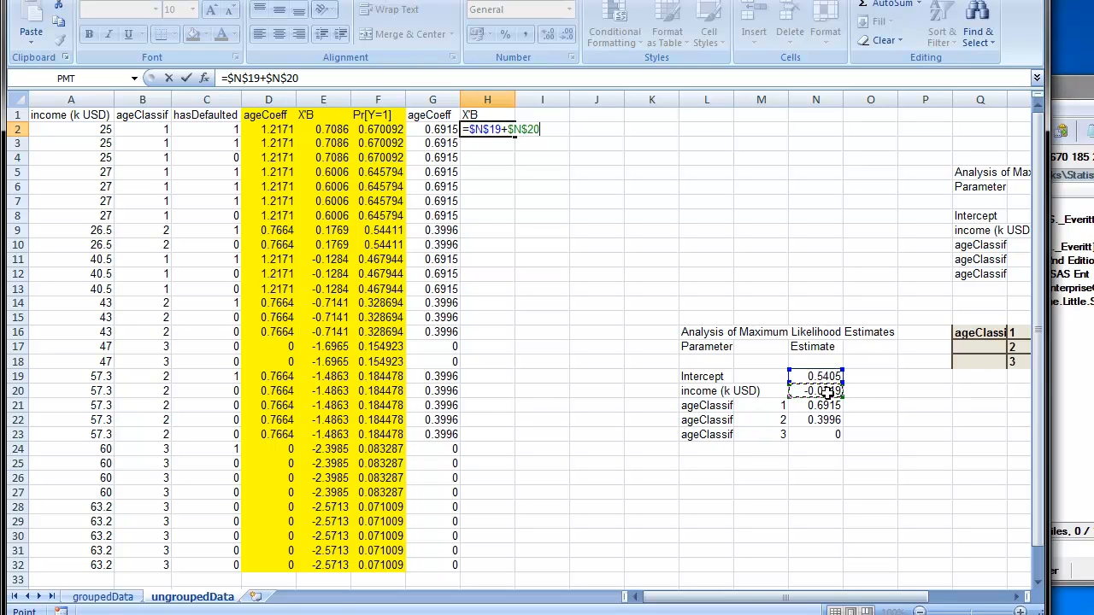
text(*)
click(89, 130)
text(+)
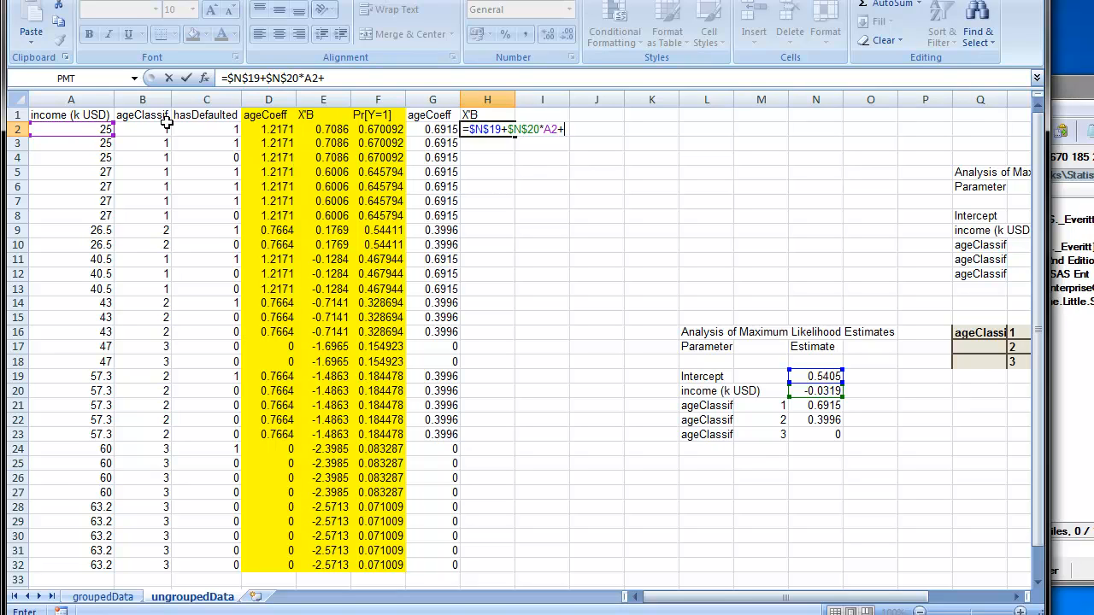
click(448, 128)
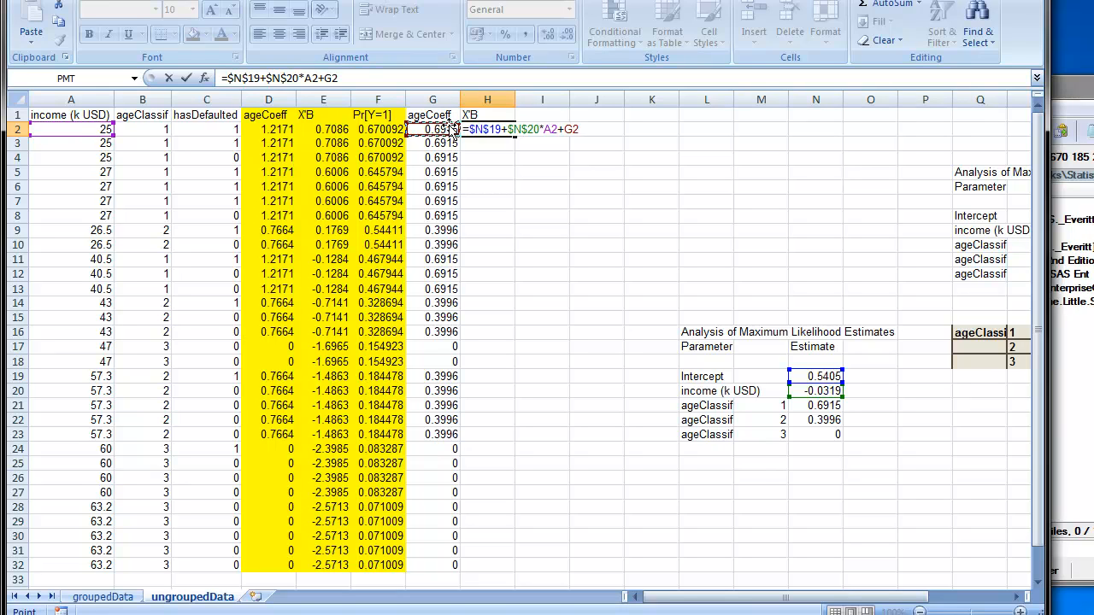
click(351, 79)
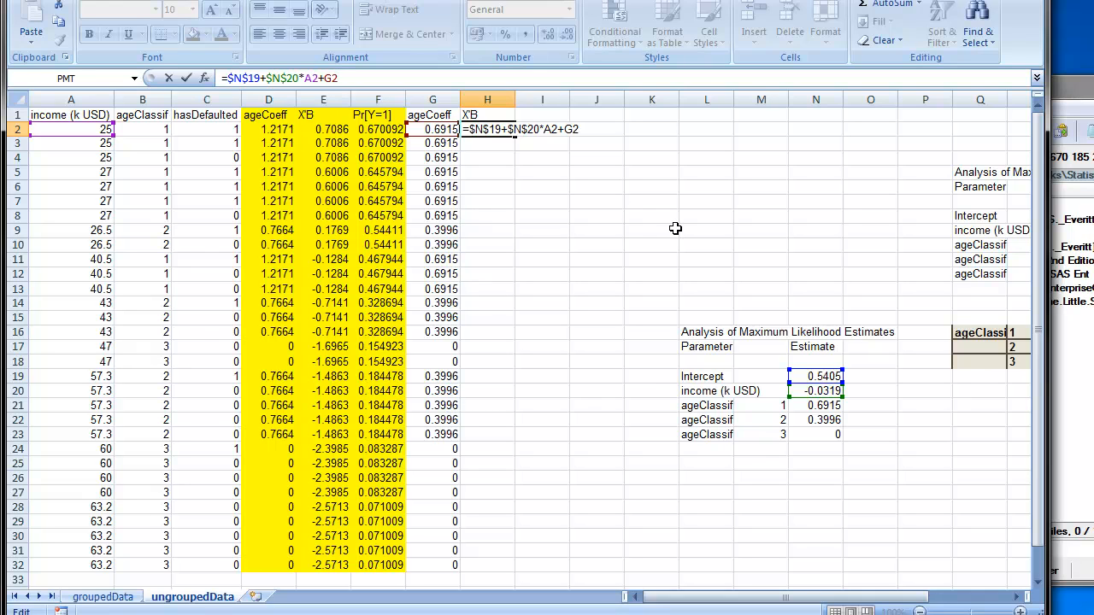
key(Return)
Fill the X'B formula from H2 down to H32.
click(501, 130)
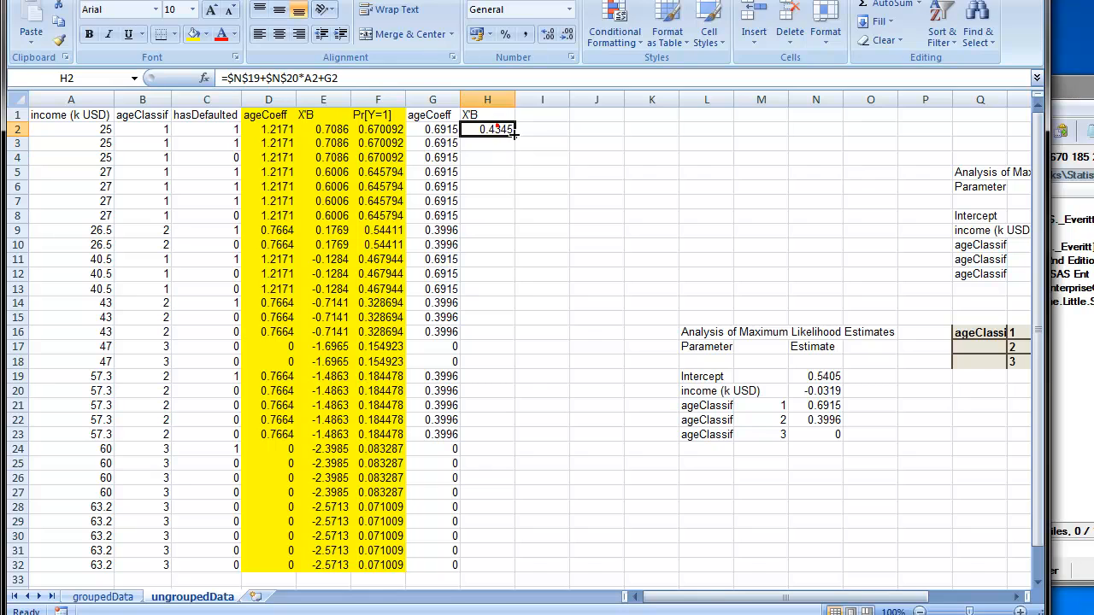
double_click(515, 136)
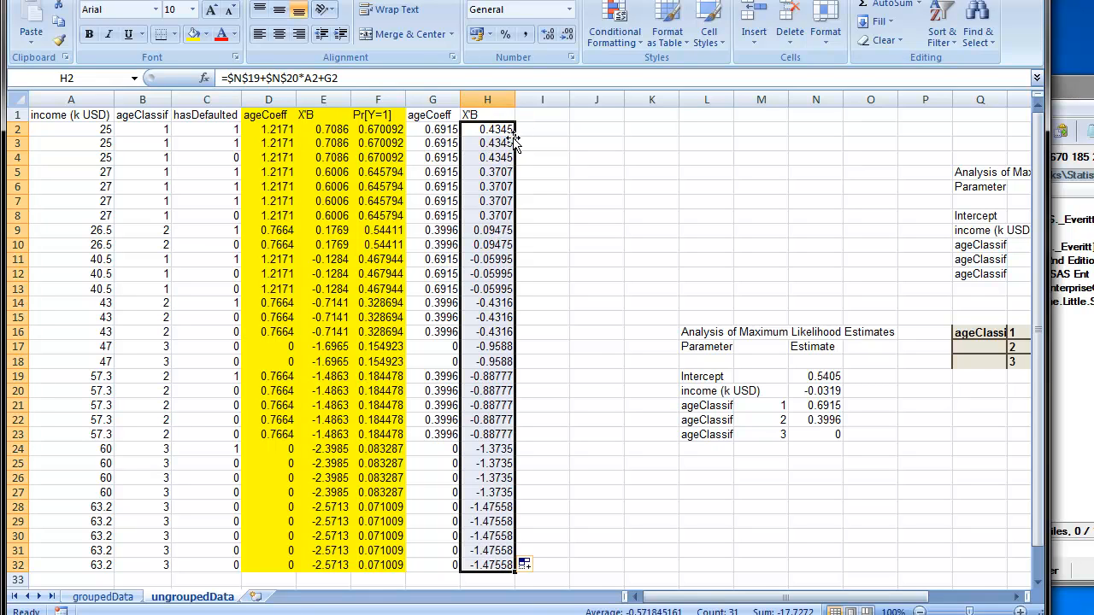
click(612, 159)
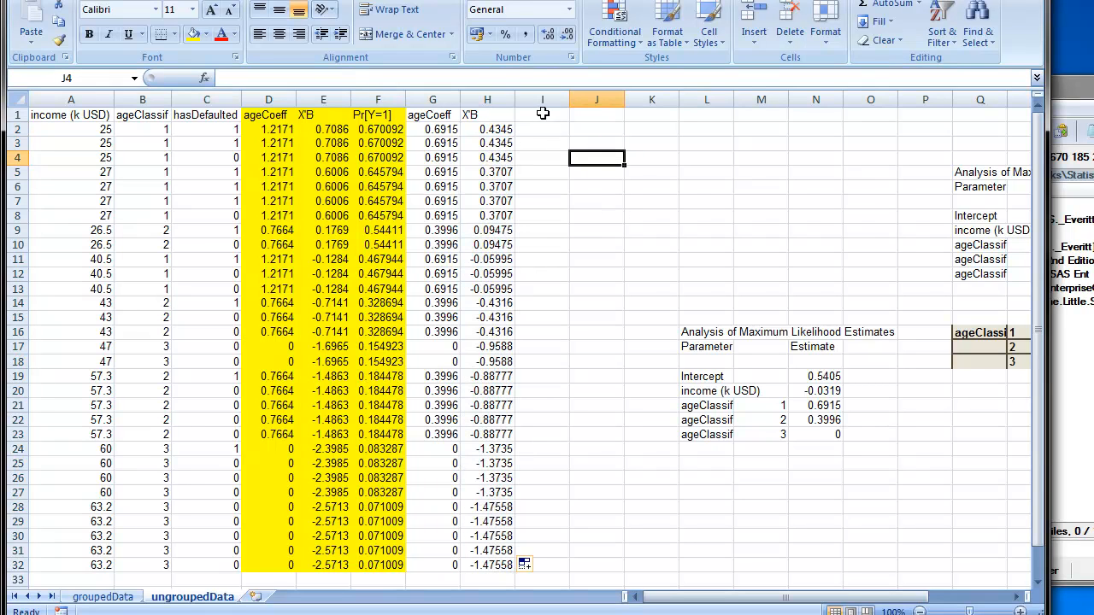
Copy the Pr[Y=1] heading from F1 into I1 as values only, beside the probit X'B column.
click(542, 113)
click(363, 114)
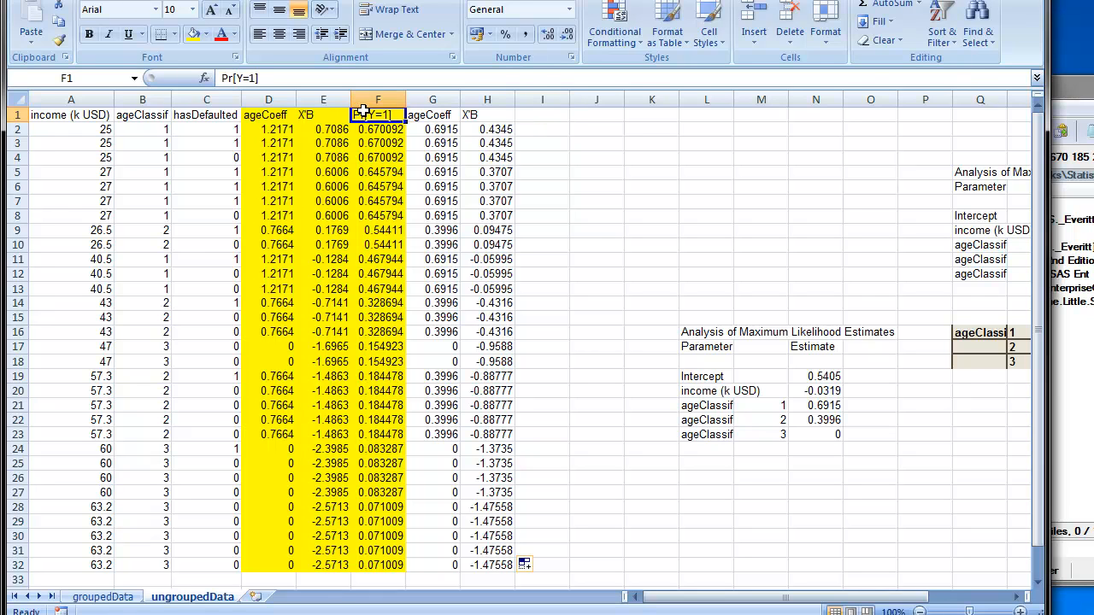
right_click(363, 114)
click(400, 137)
right_click(525, 117)
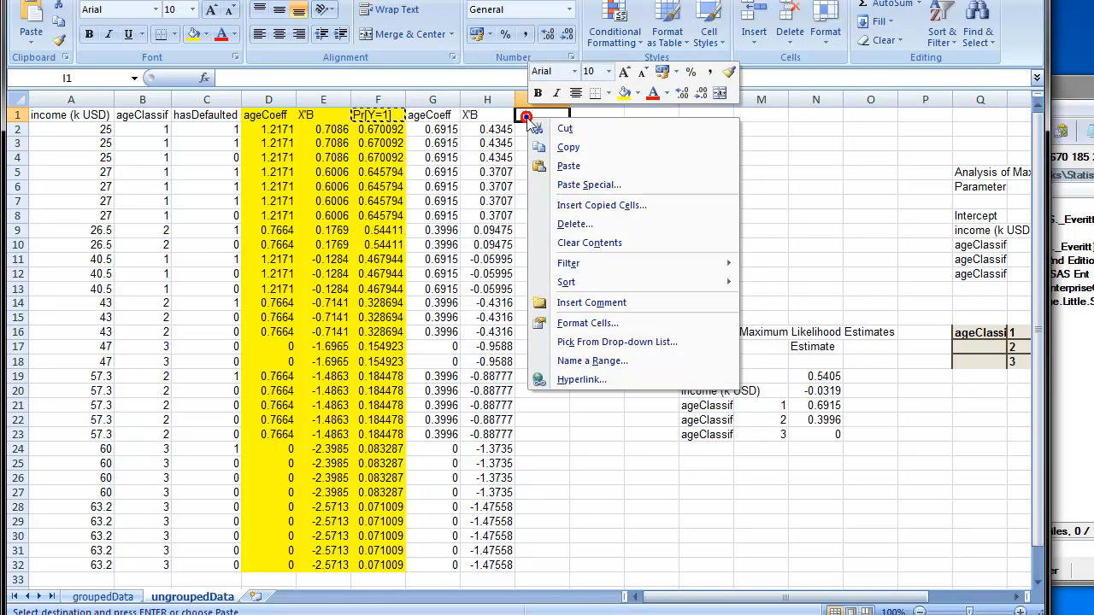
click(584, 181)
click(457, 120)
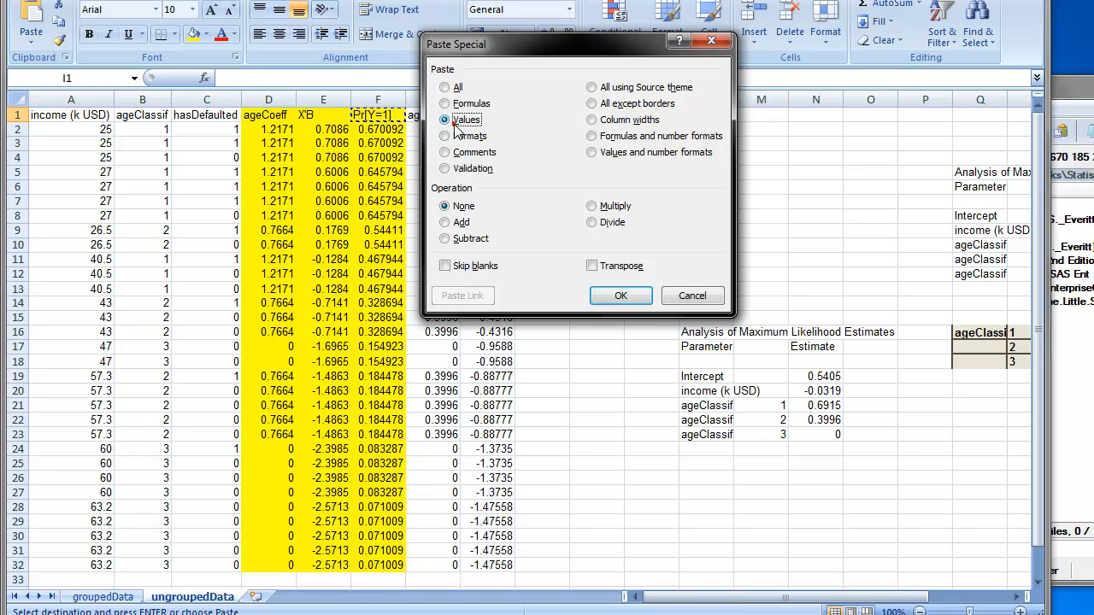
click(620, 296)
key(Escape)
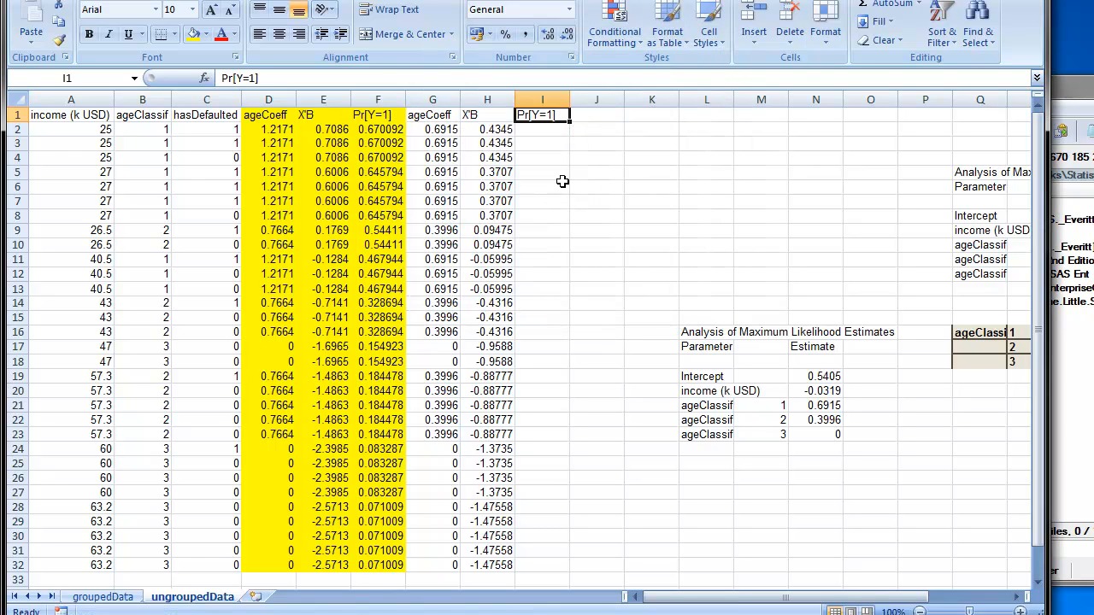
Enter =NORMSDIST(H2) in I2 and fill the formula down to I32.
click(561, 126)
text(=)
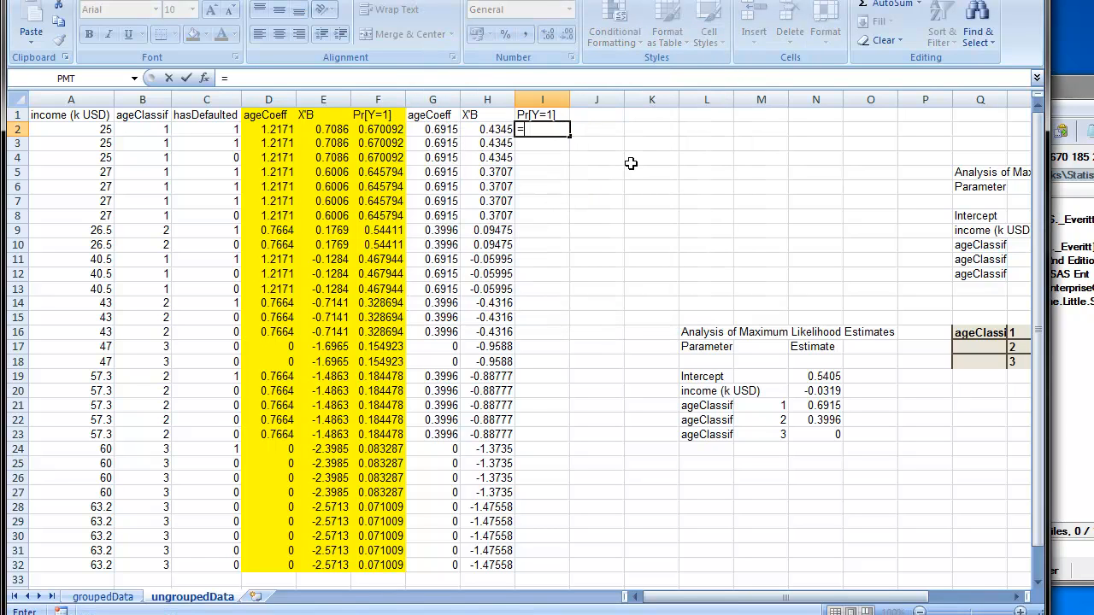
text(norm)
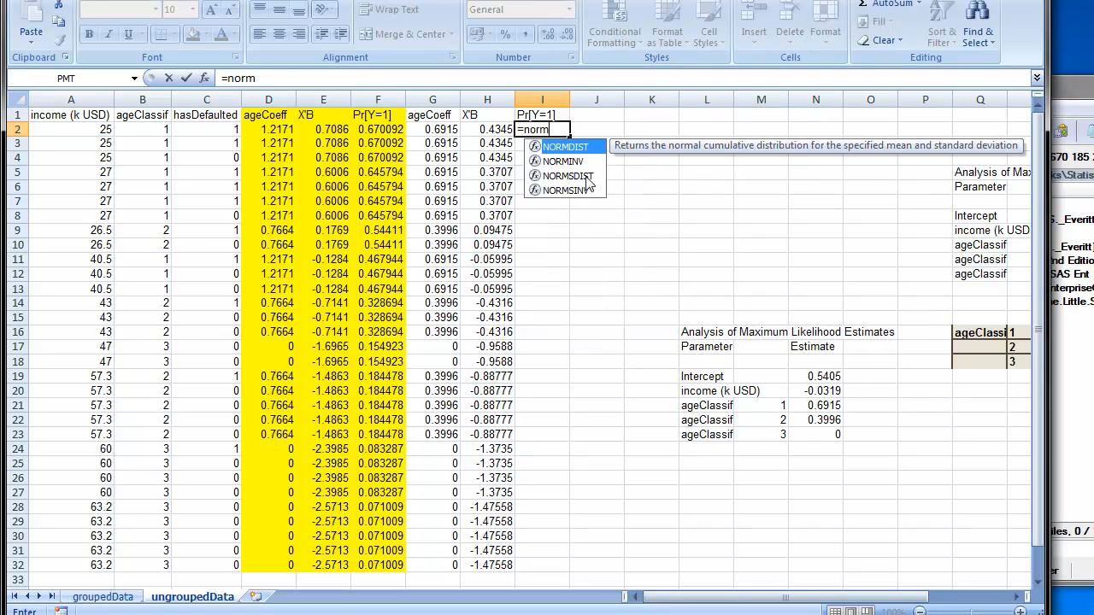
double_click(568, 176)
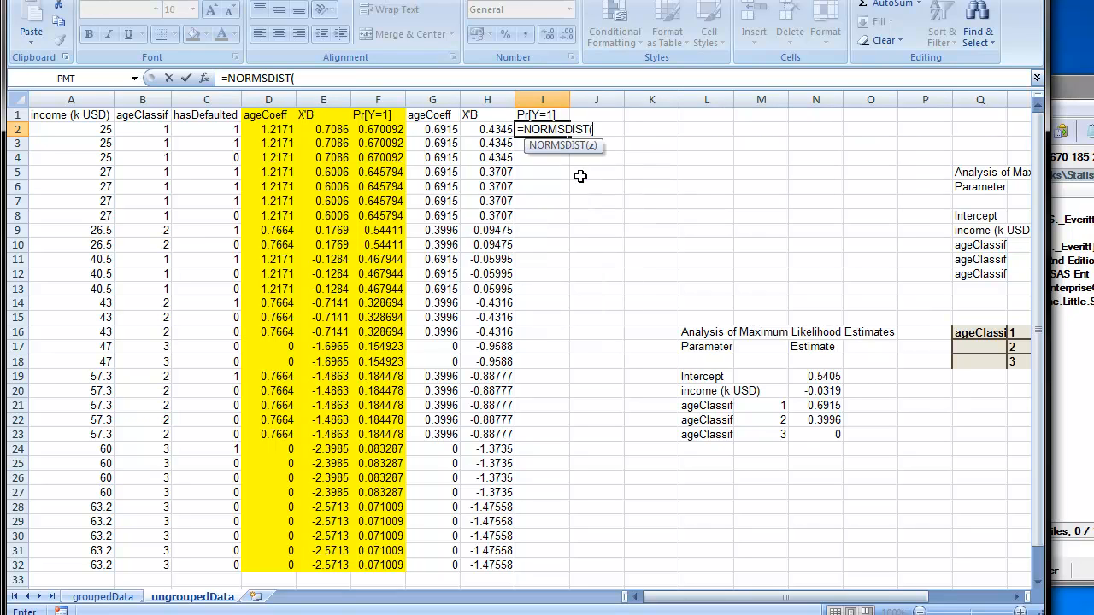
click(503, 129)
text())
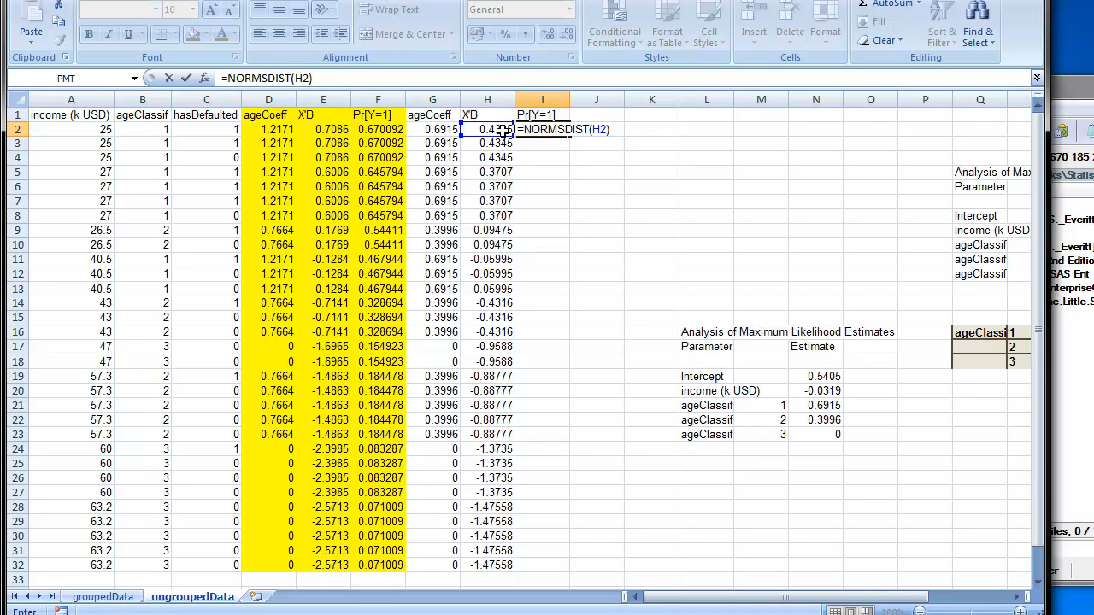
key(Return)
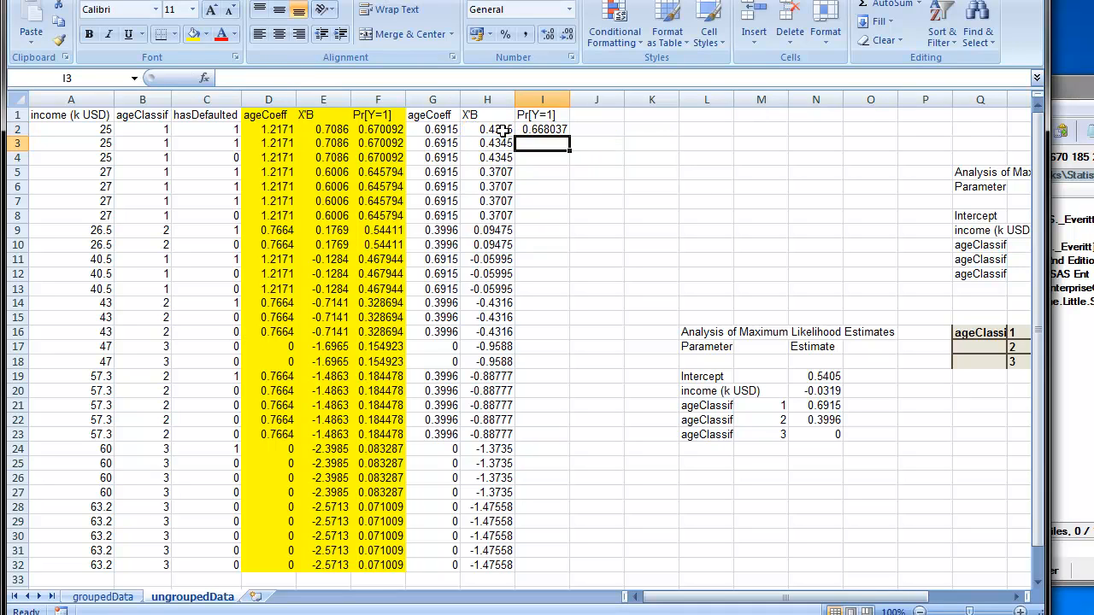
click(562, 129)
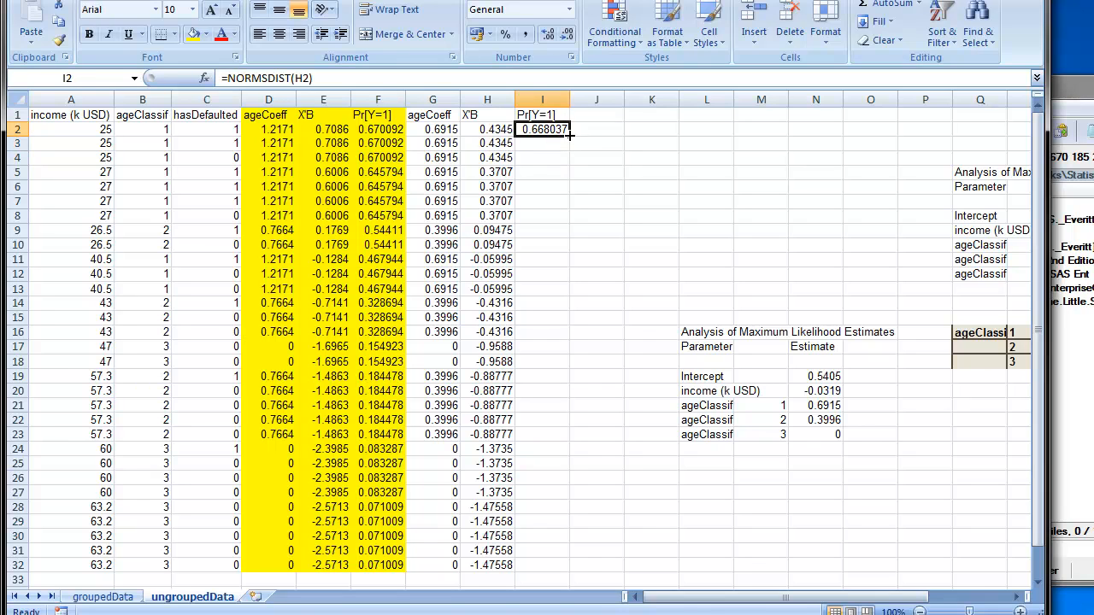
double_click(568, 135)
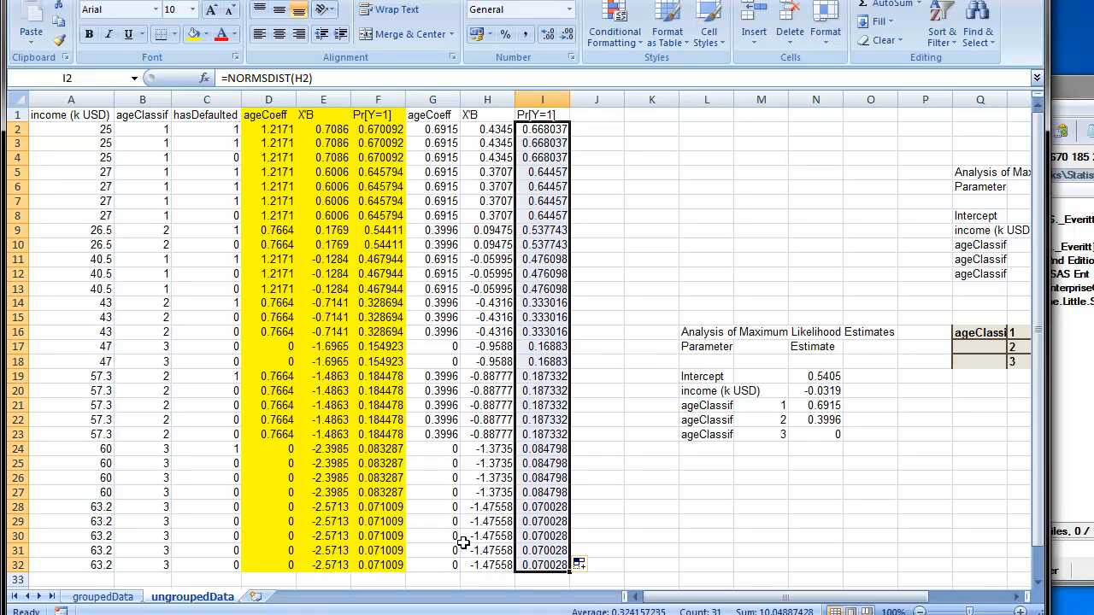
Compare the logit probabilities in column F with the probit ones in column I for rows 28–32, 24–27 and 19–23.
drag(366, 506, 378, 564)
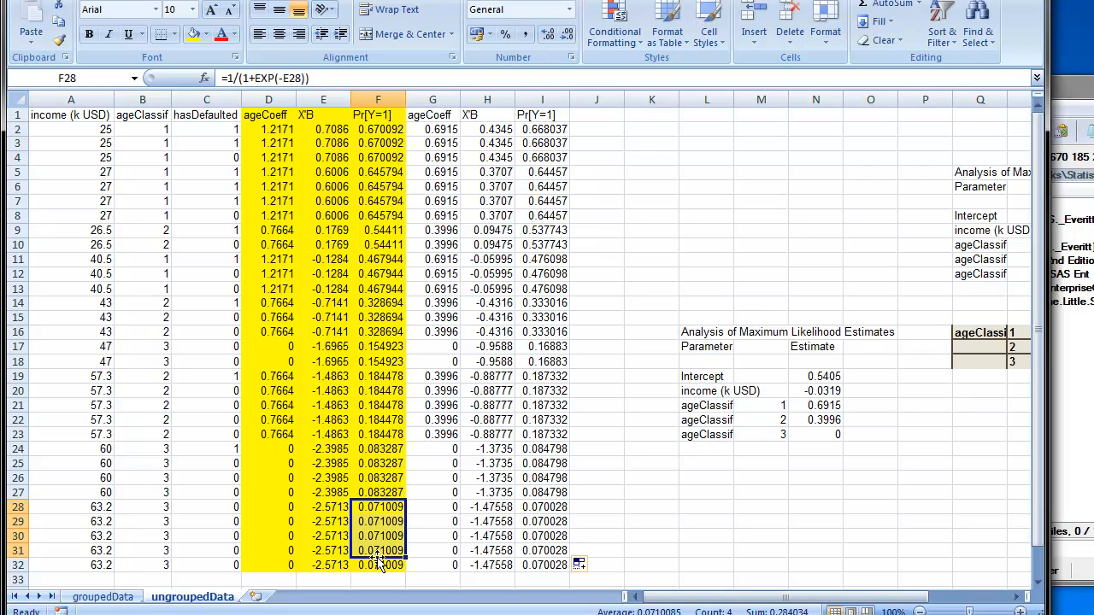
click(541, 507)
drag(540, 507, 531, 564)
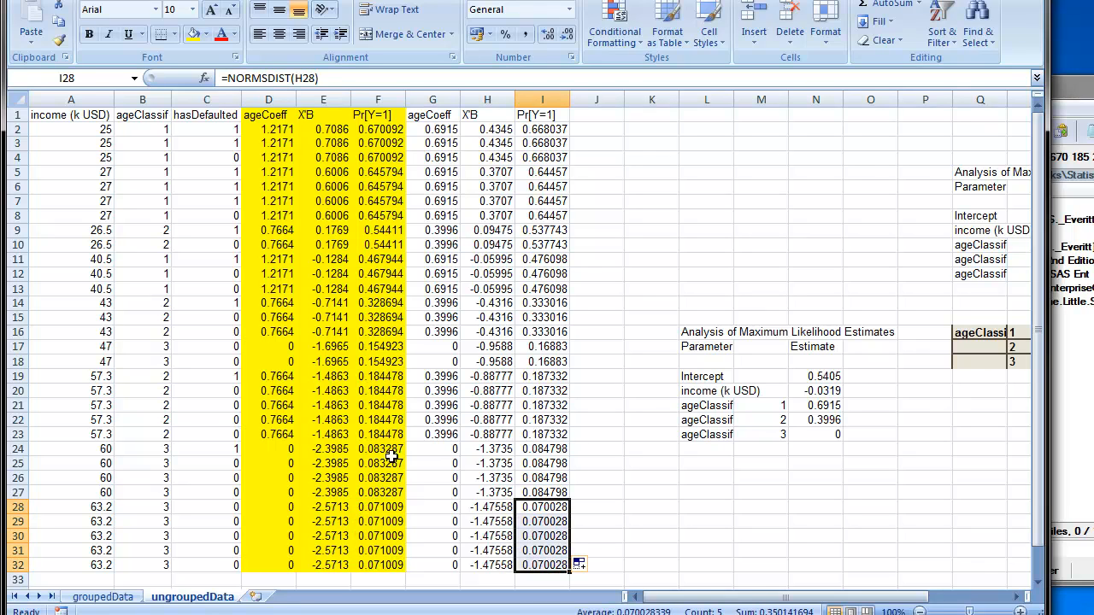
drag(390, 455, 384, 492)
drag(534, 448, 540, 490)
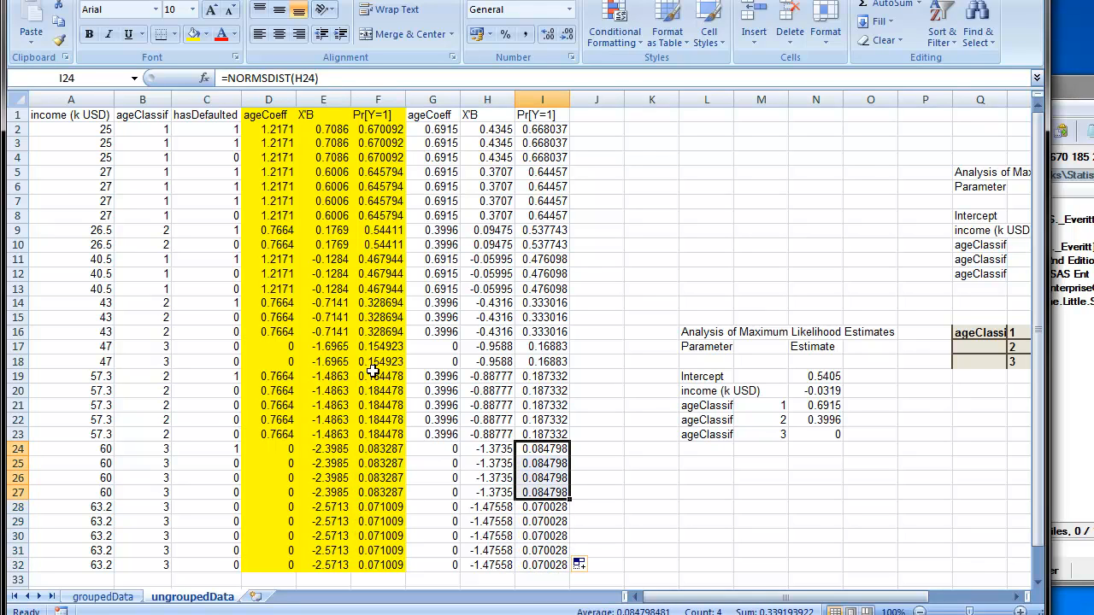
drag(373, 373, 383, 434)
click(544, 376)
drag(547, 374, 544, 431)
click(651, 259)
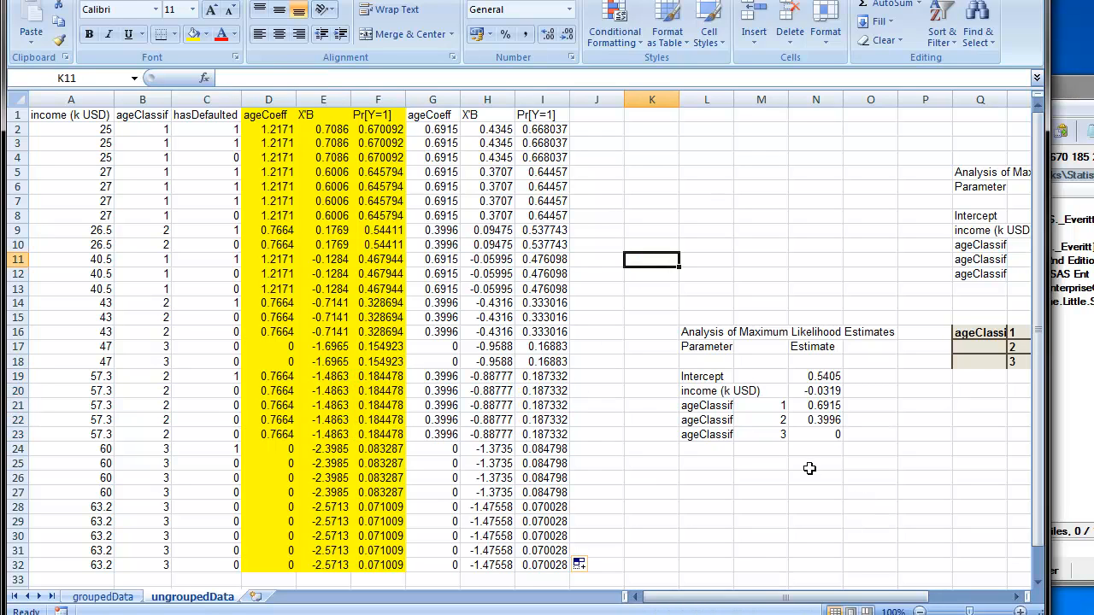
Move the probit Analysis of Maximum Likelihood Estimates table from L16 to Q22, below the ageClassif coding table.
drag(736, 597, 761, 597)
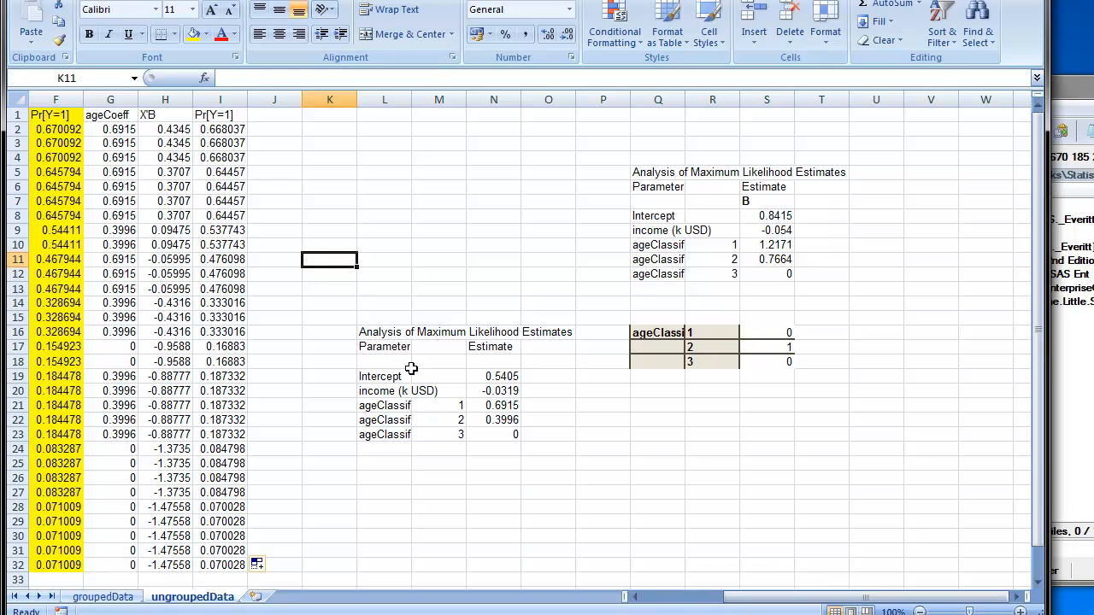
drag(379, 333, 499, 430)
key(ctrl+c)
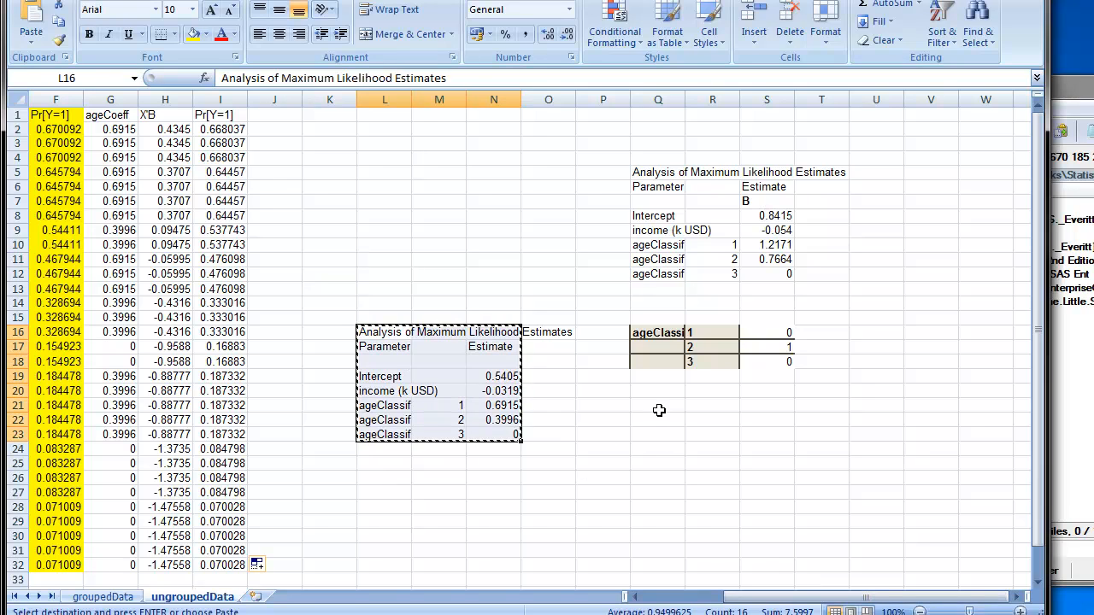
click(496, 347)
drag(386, 331, 564, 423)
key(ctrl+c)
click(653, 417)
key(ctrl+v)
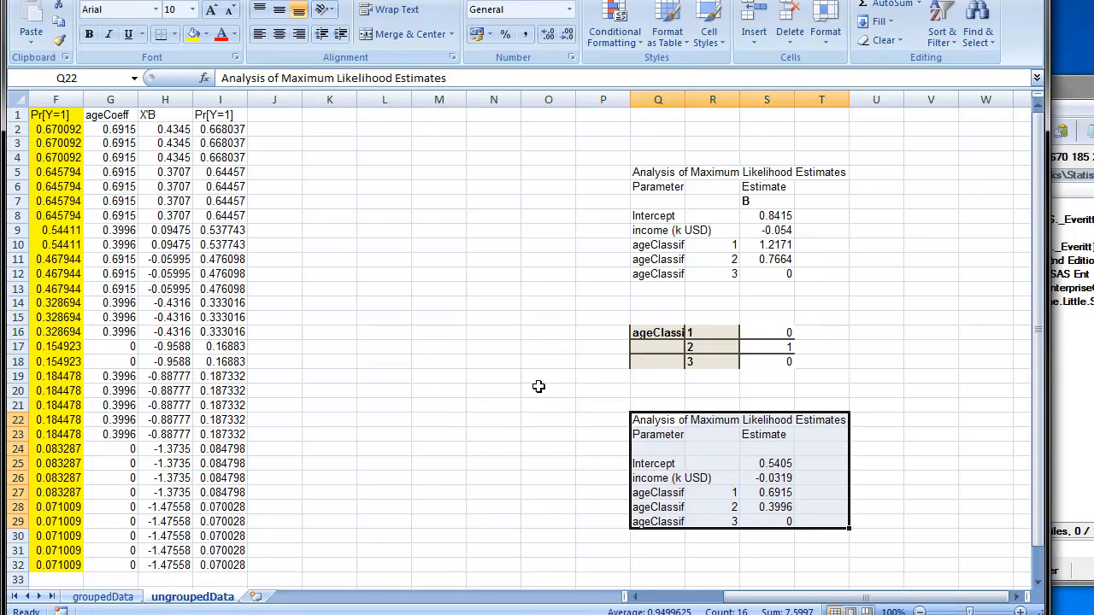
click(500, 374)
drag(777, 598, 664, 582)
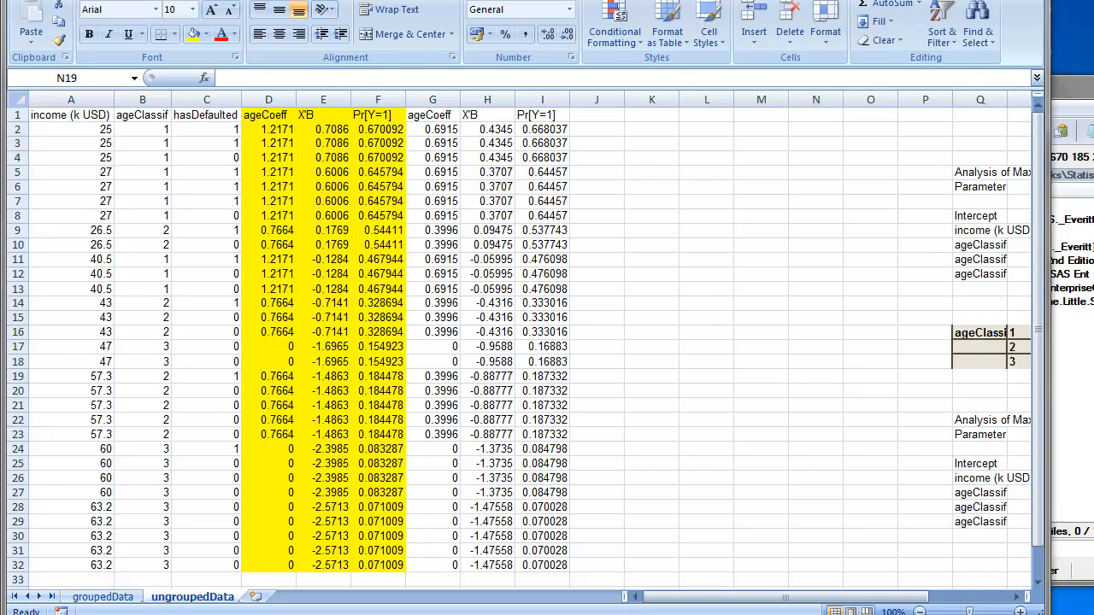
Switch to the SPSS output and pick the income, ageClassif and Intercept names with their estimates in the probit Parameter Estimates table.
key(alt+Tab)
key(alt+Tab)
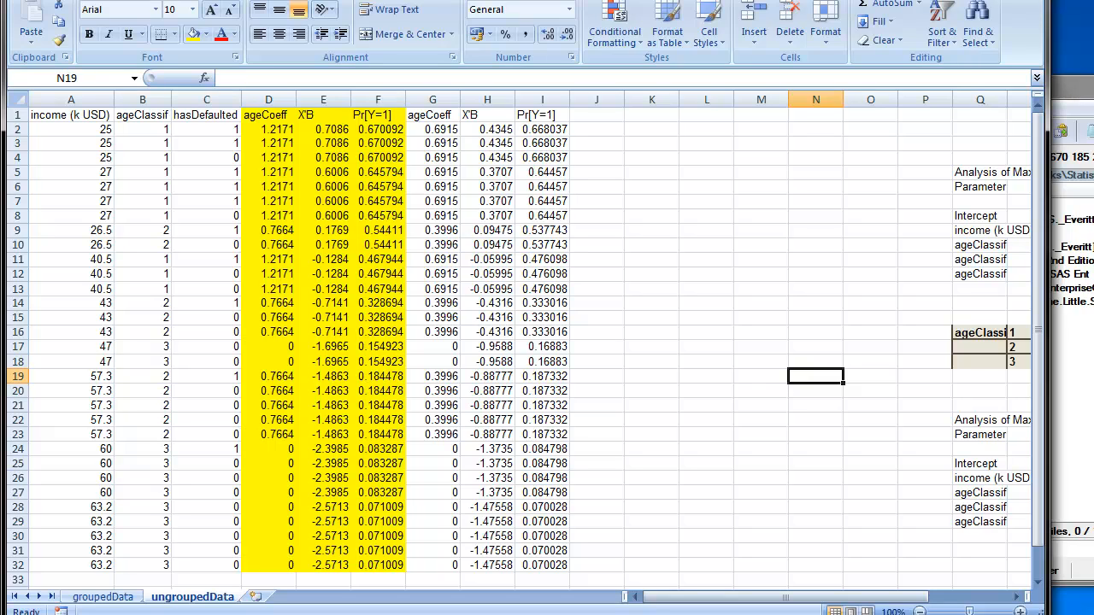
key(alt+Tab)
key(alt+Tab)
key(alt+Tab)
scroll(583, 381, down, 5)
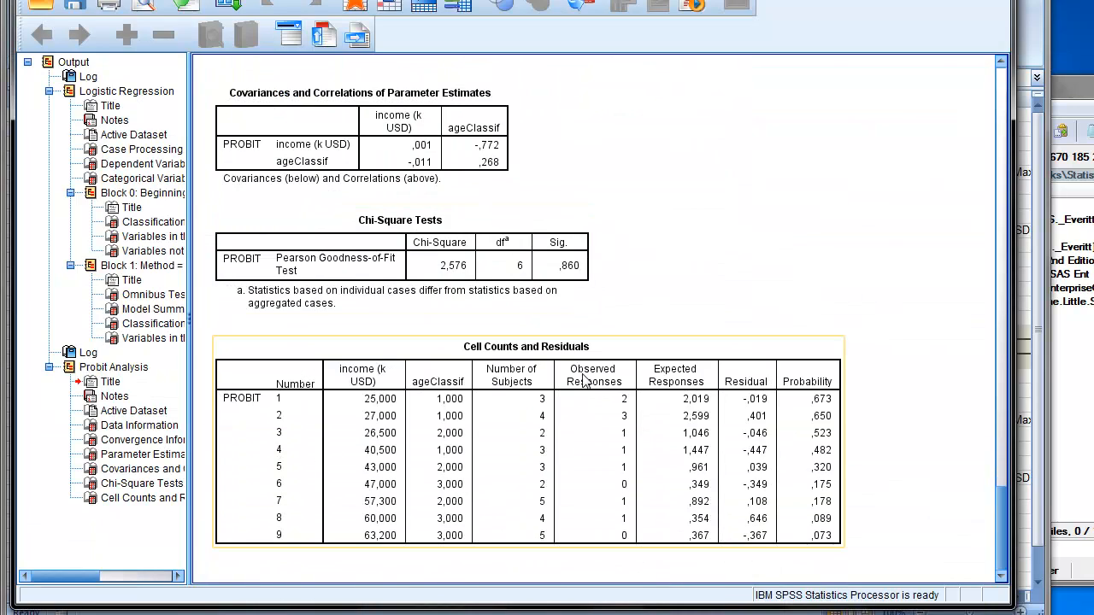
key(Up)
key(Up)
key(Up)
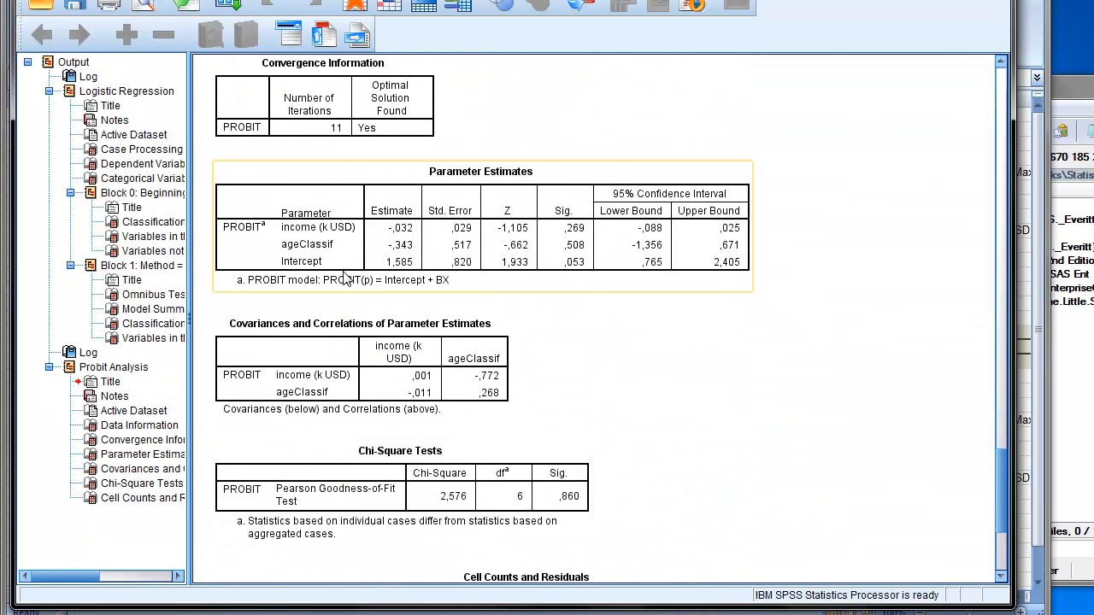
click(307, 242)
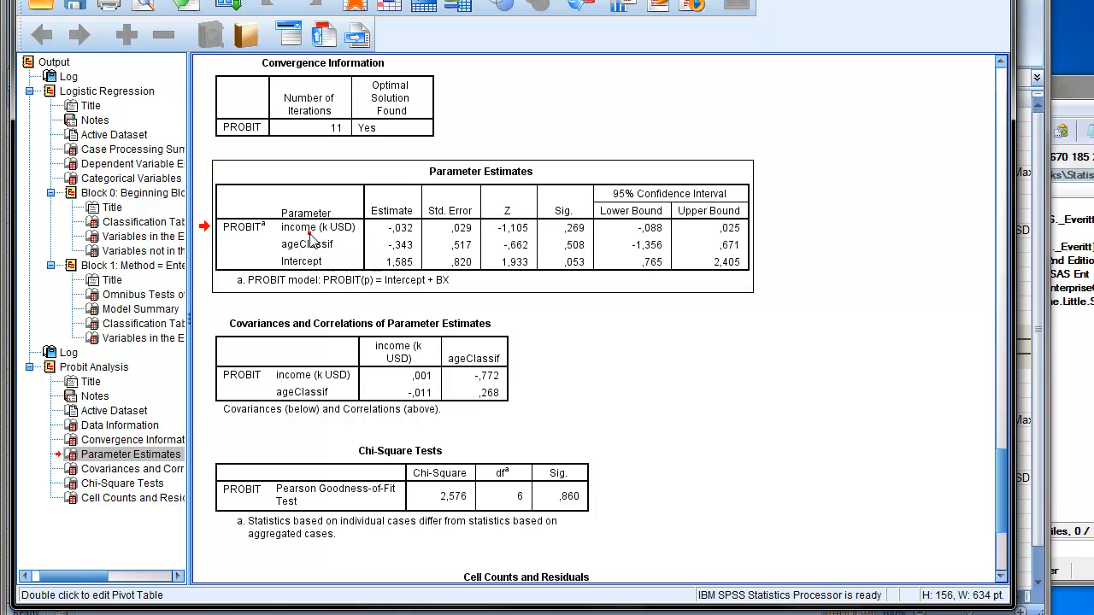
double_click(300, 227)
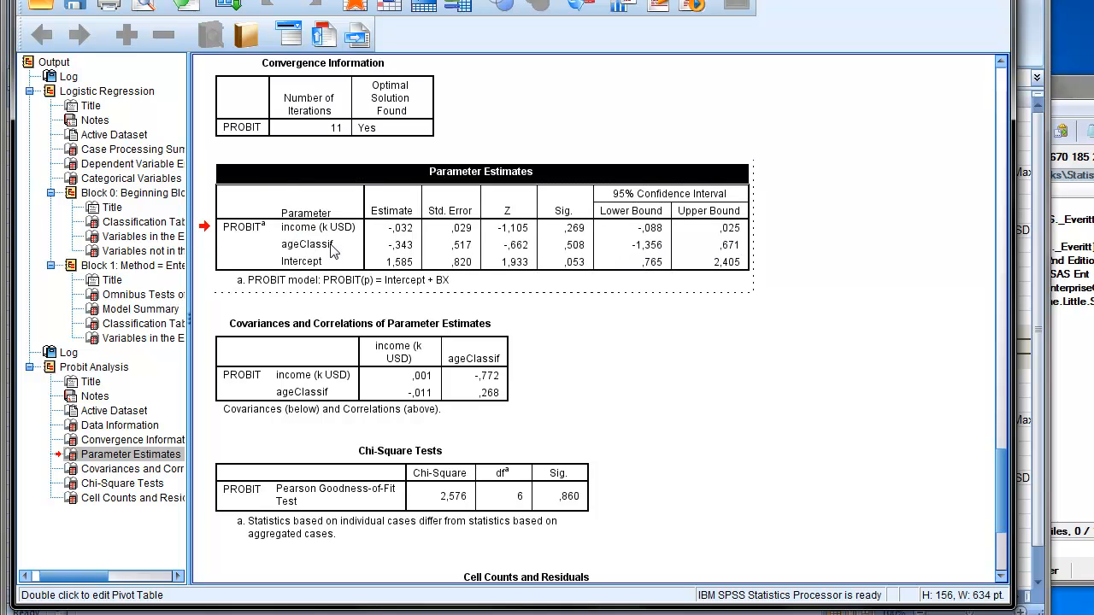
drag(304, 235, 374, 261)
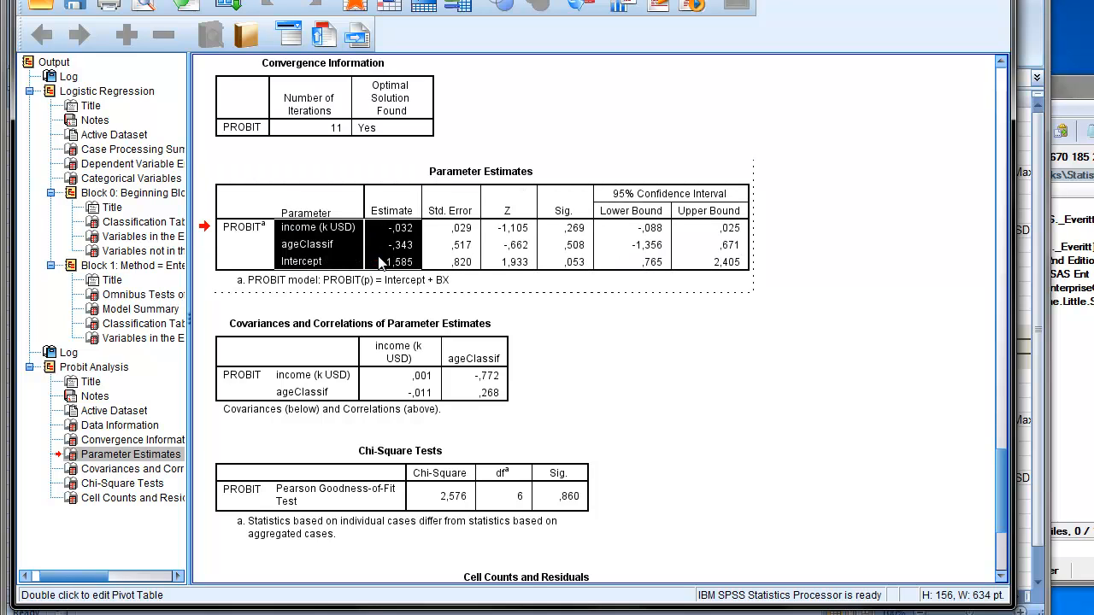
Switch back to Excel and paste the SPSS parameter estimates at M4.
key(alt+Tab)
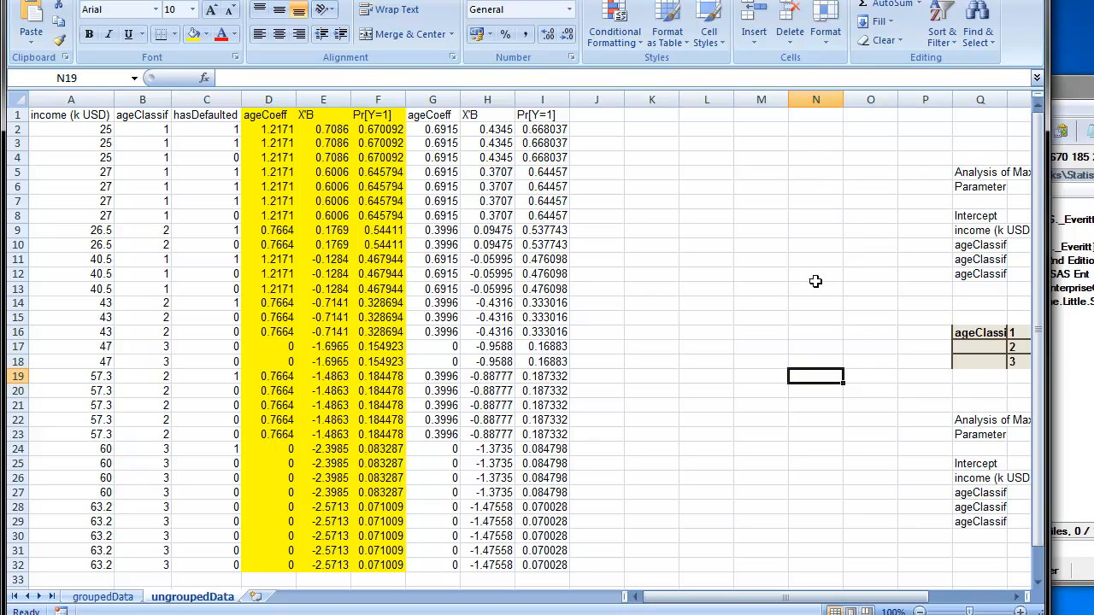
click(749, 159)
right_click(749, 159)
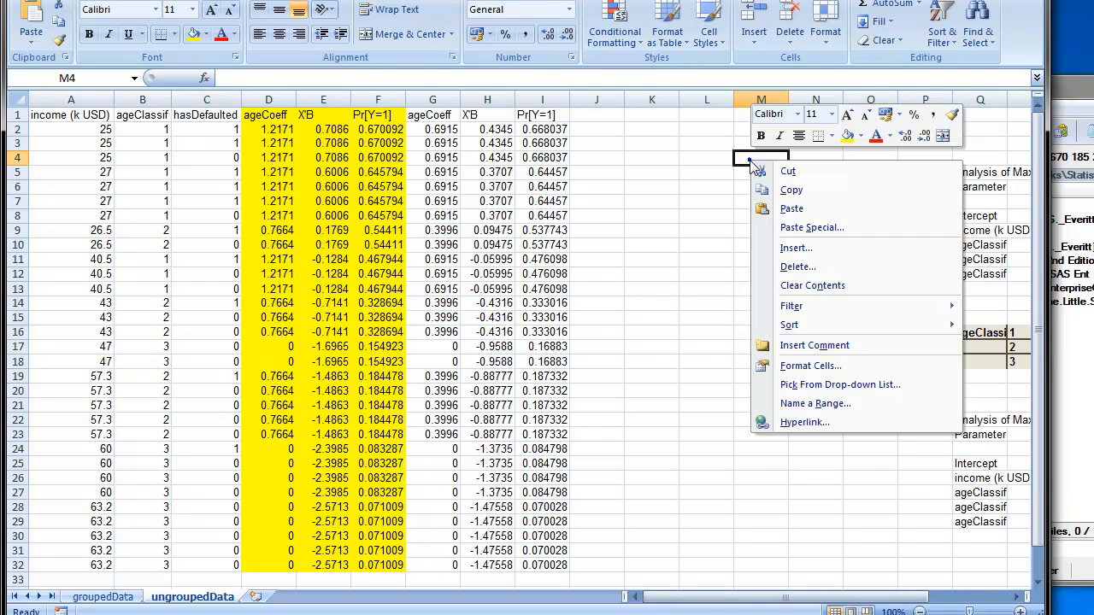
click(782, 226)
click(898, 346)
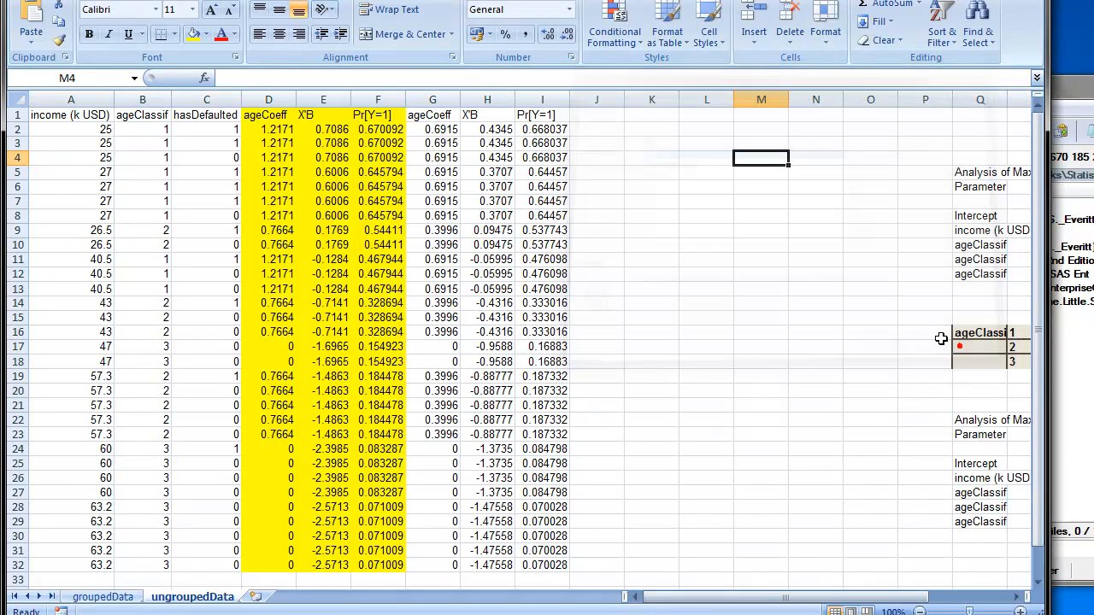
click(774, 274)
Copy the pasted estimates in M4:N6 and paste them as values only at M10.
drag(743, 157, 816, 186)
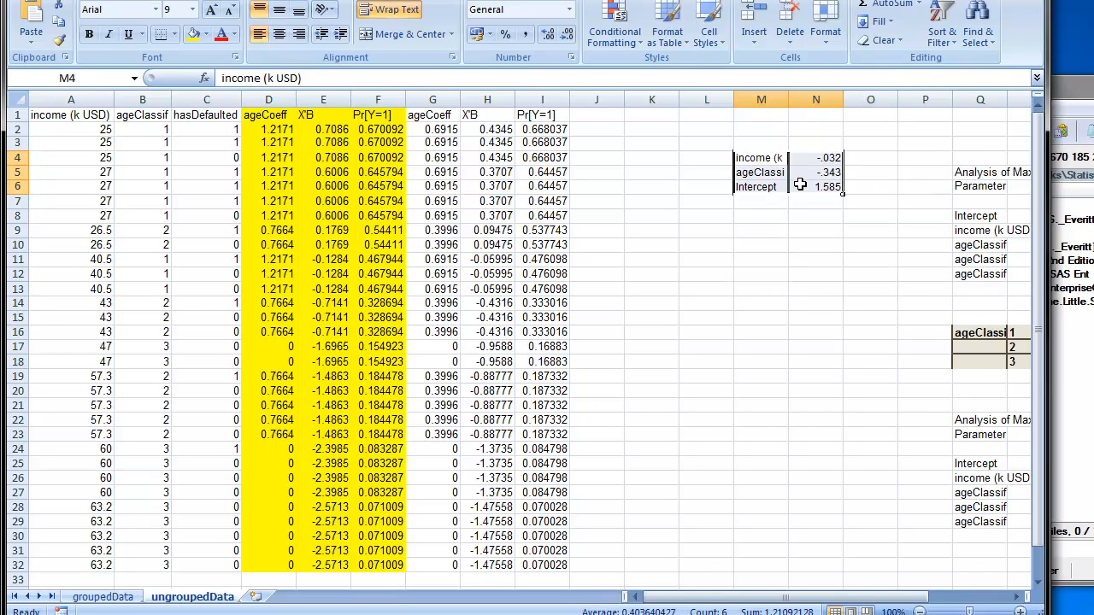
right_click(803, 188)
click(837, 213)
click(743, 245)
right_click(748, 246)
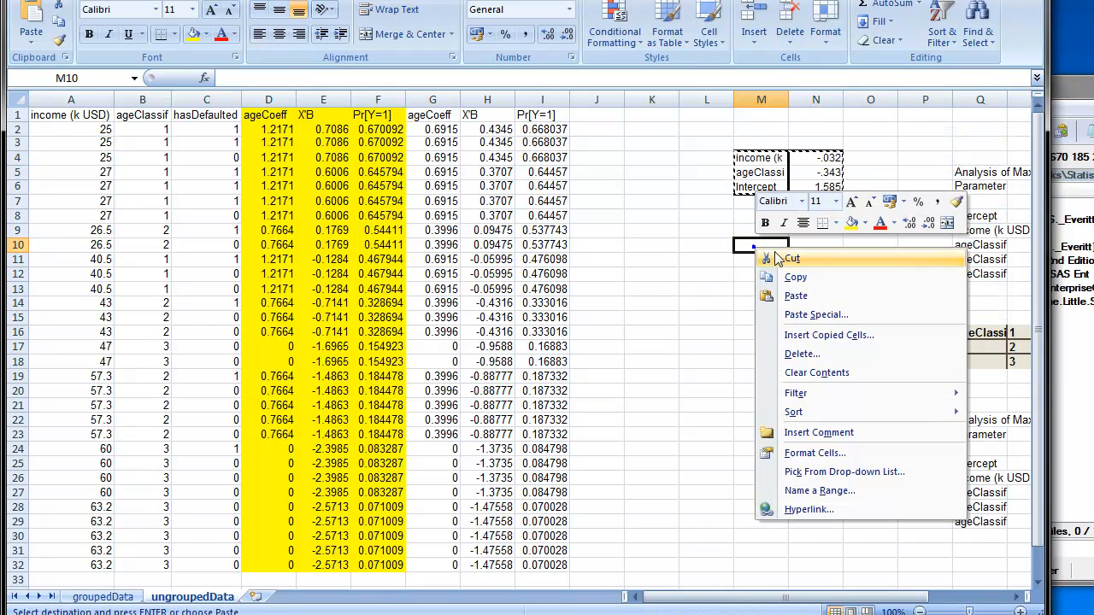
click(781, 314)
click(701, 246)
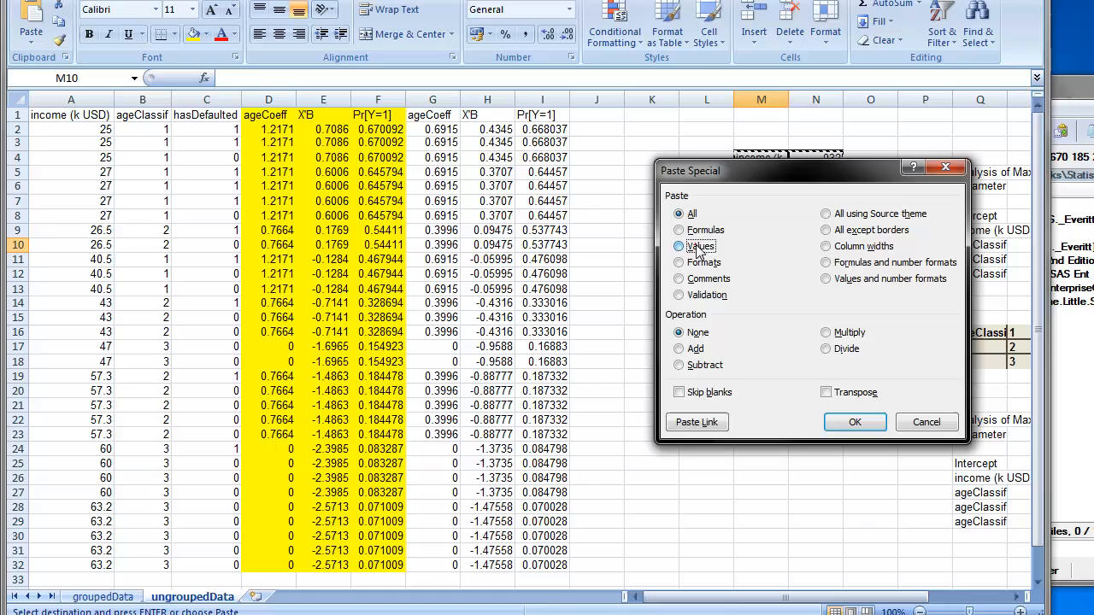
click(854, 419)
Clear the contents and formatting of L3:O7, removing the originally pasted SPSS block.
drag(705, 147, 882, 202)
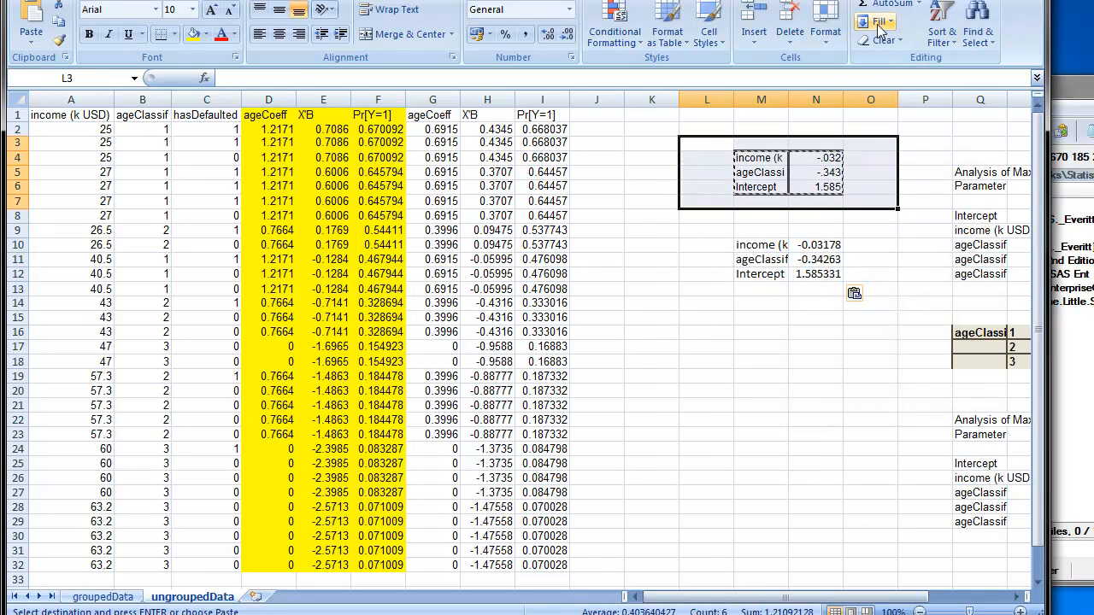
click(884, 40)
click(904, 61)
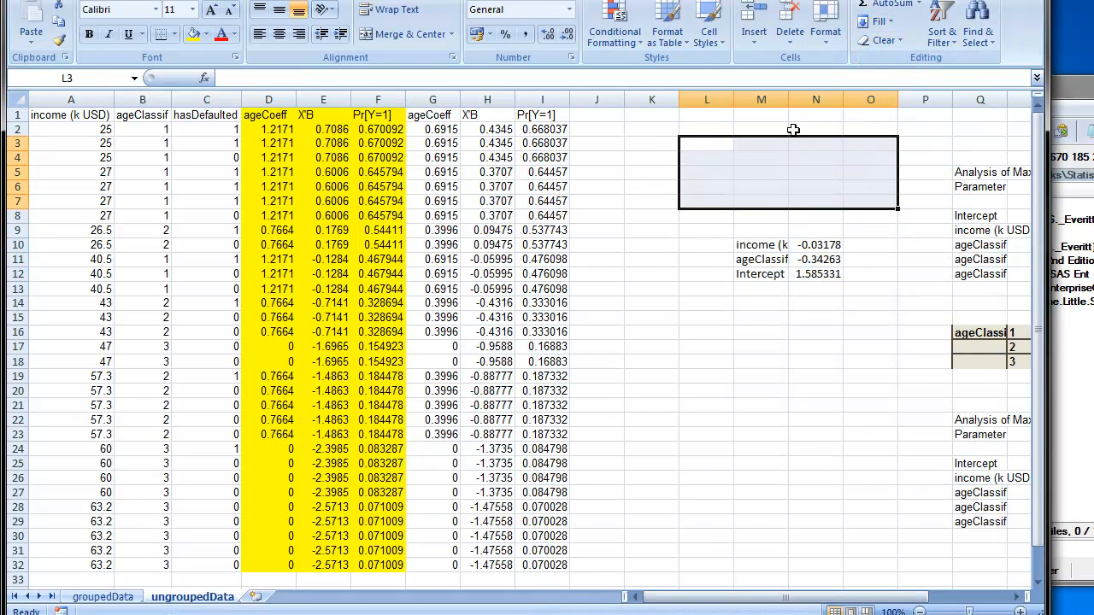
click(690, 184)
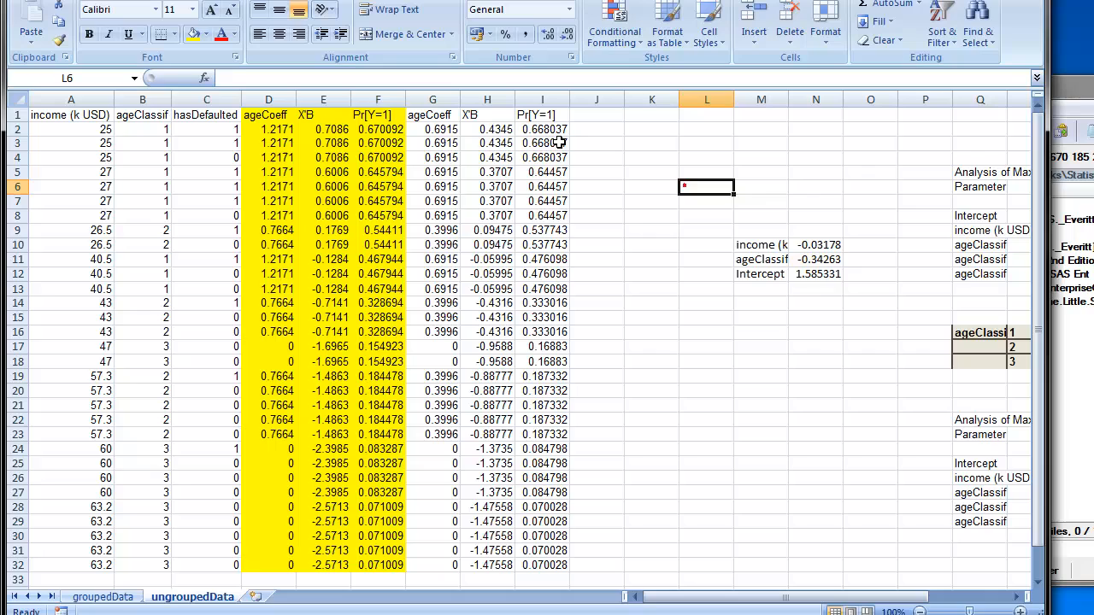
Auto-fit column M so the parameter names beside the SPSS estimates are fully readable.
double_click(788, 100)
drag(784, 230, 833, 286)
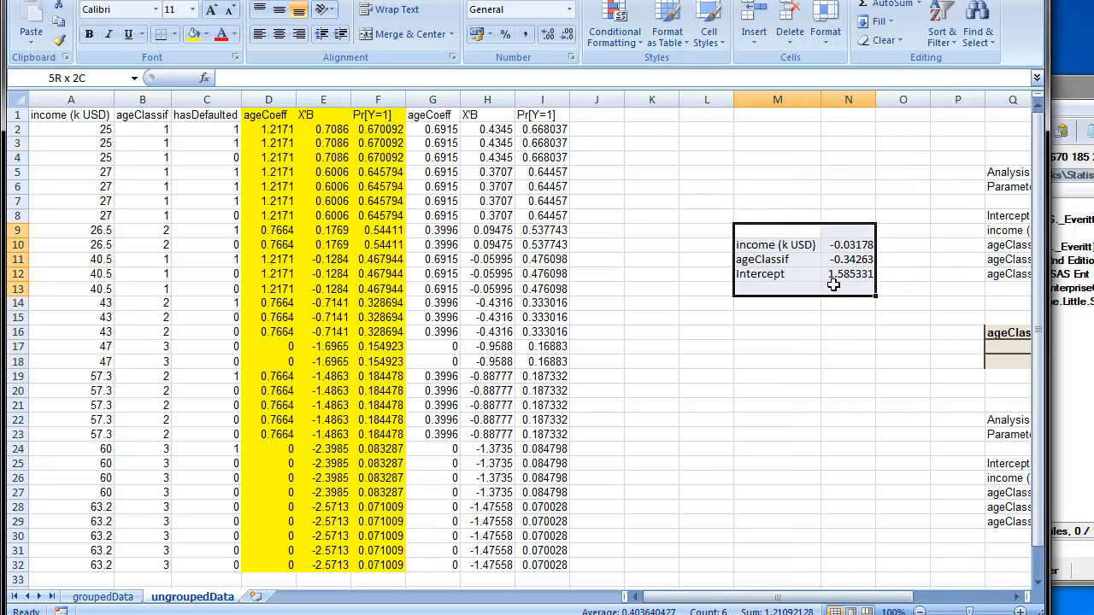
click(834, 287)
click(598, 117)
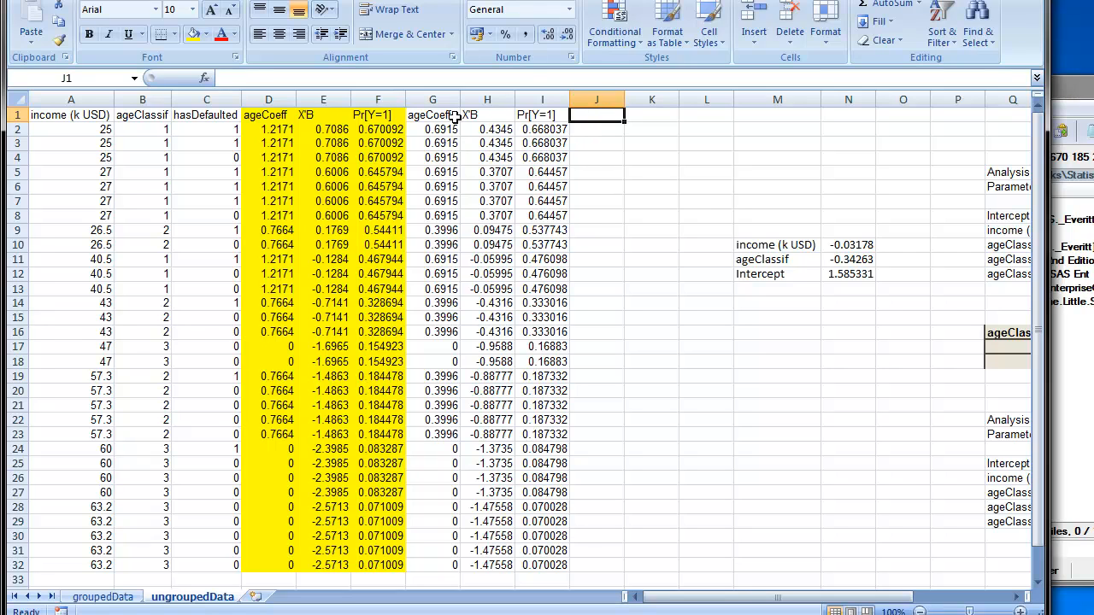
Fill the second ageCoeff, X'B and Pr[Y=1] block in G1:I32 with green.
drag(451, 116, 564, 565)
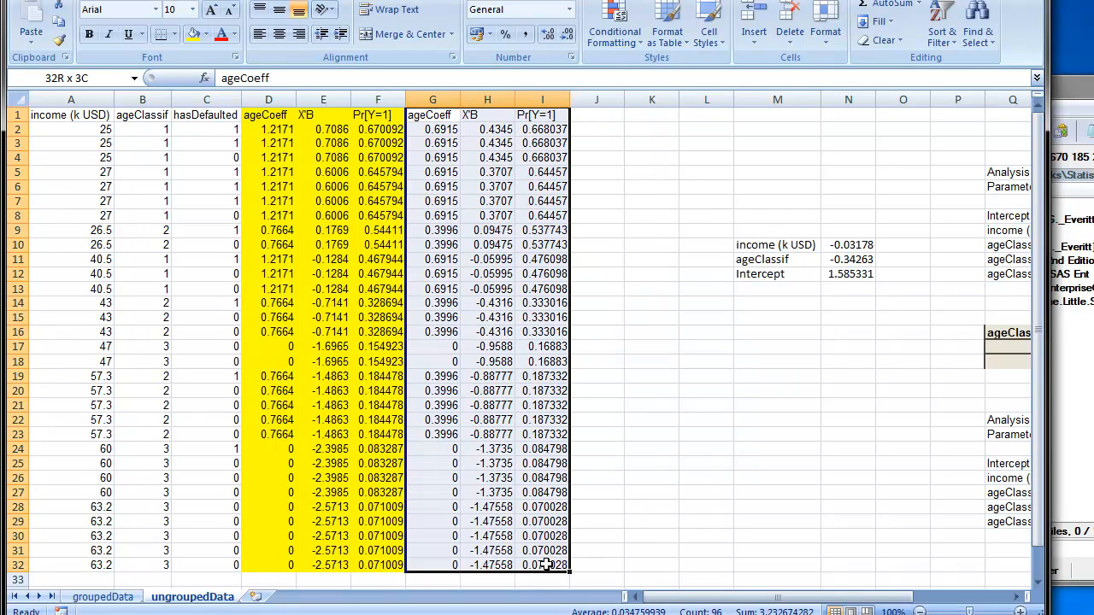
click(207, 36)
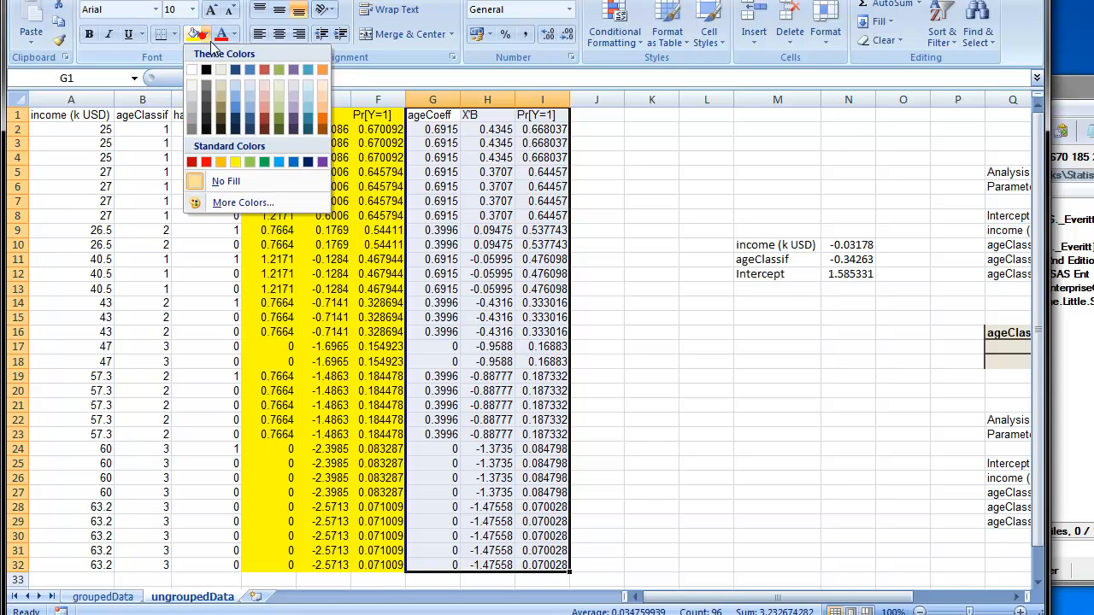
click(252, 167)
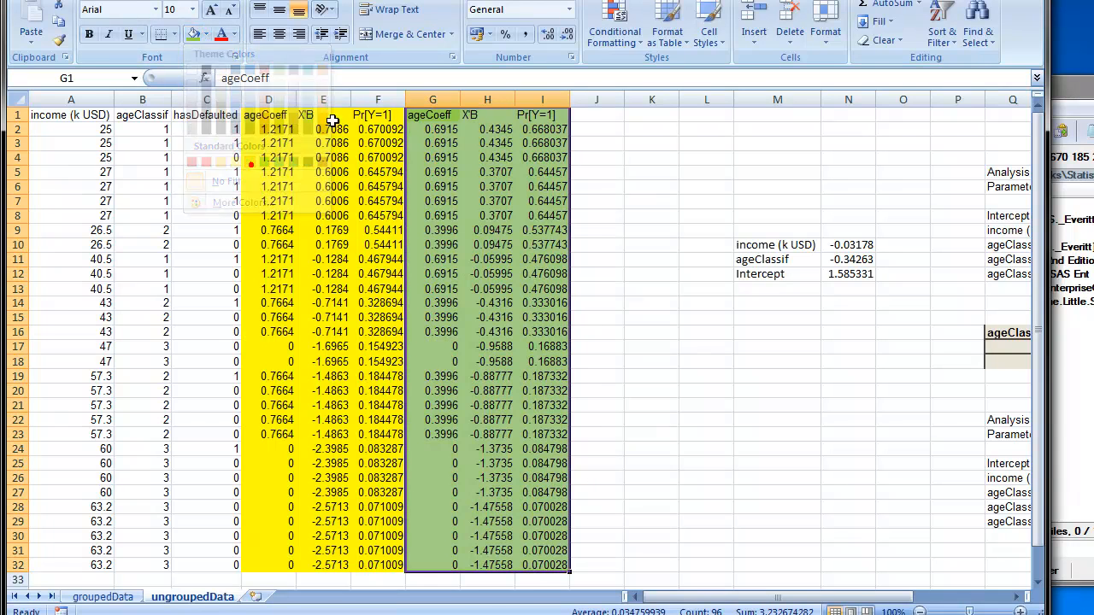
Add a comment to G1 reading "SAS: probit" and "age - cat. variable", placing its box lower over the data.
click(440, 117)
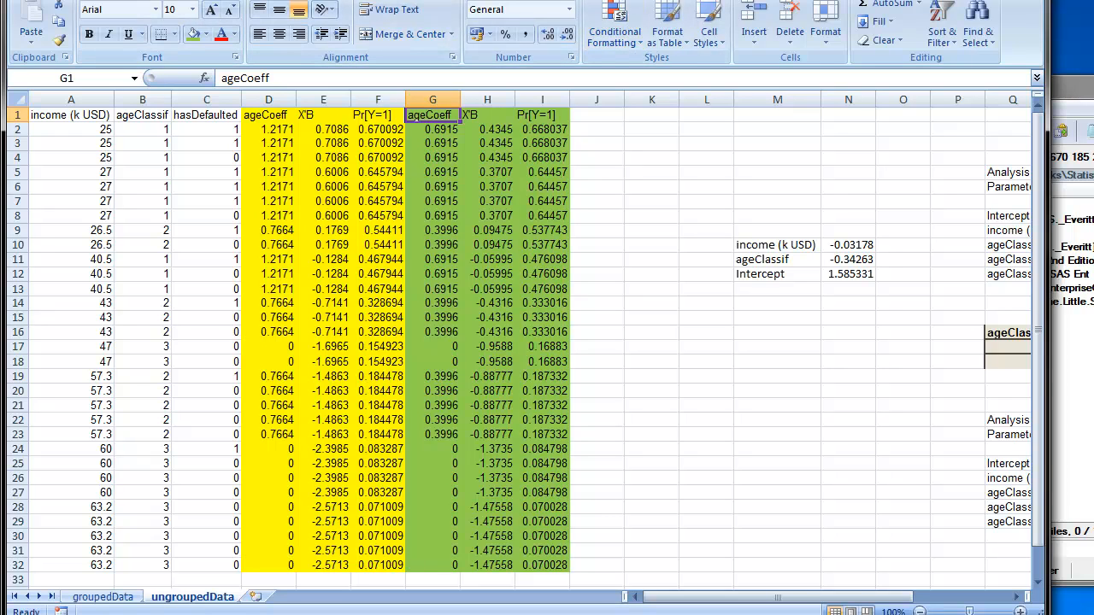
click(363, 0)
click(323, 0)
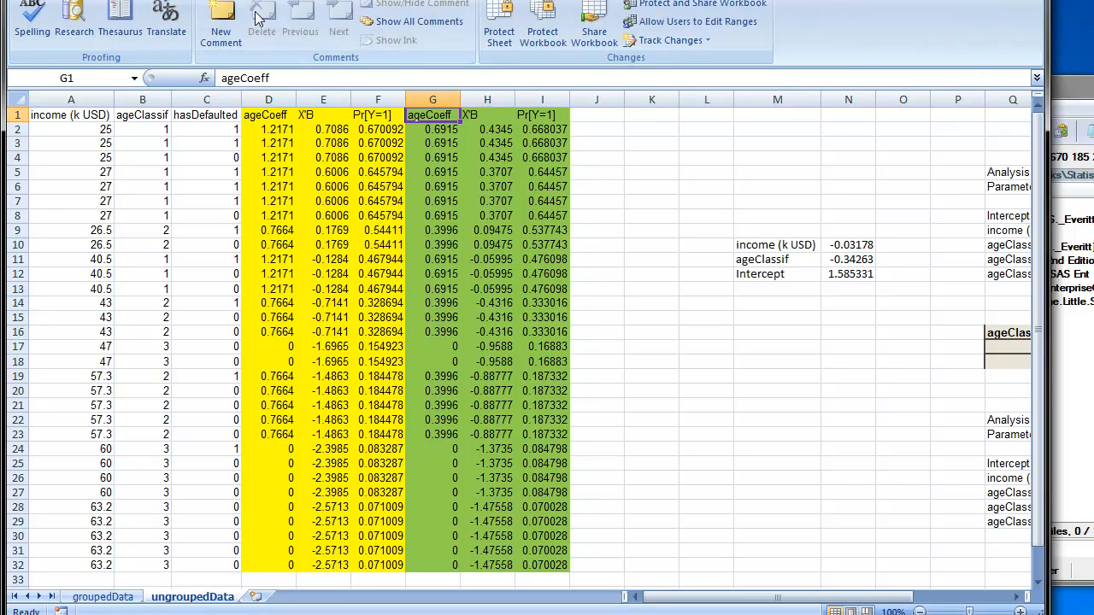
click(220, 26)
click(544, 109)
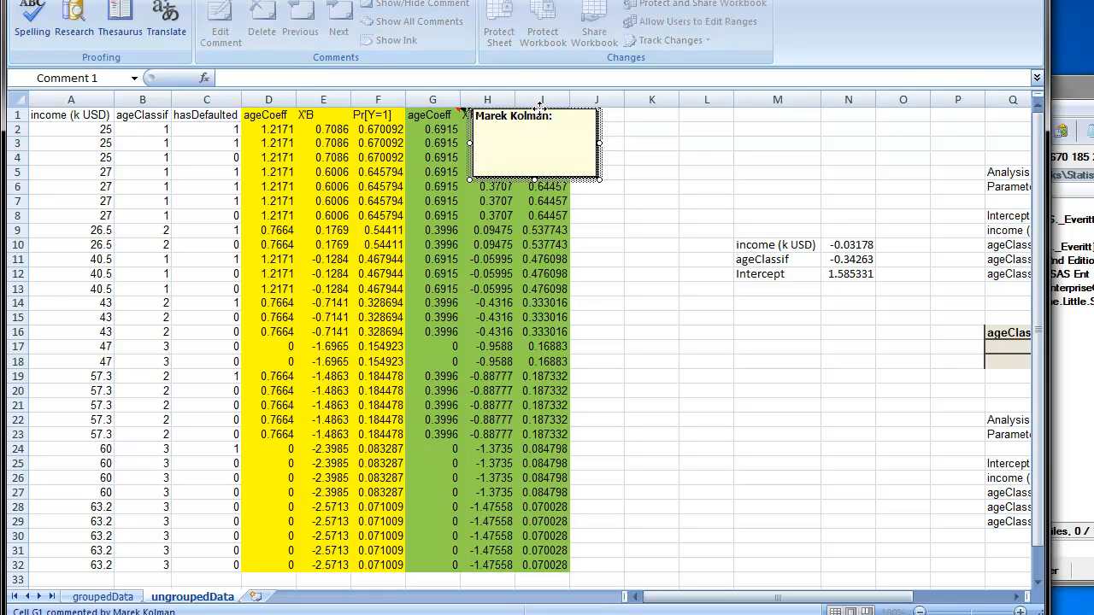
drag(543, 109, 509, 181)
click(528, 213)
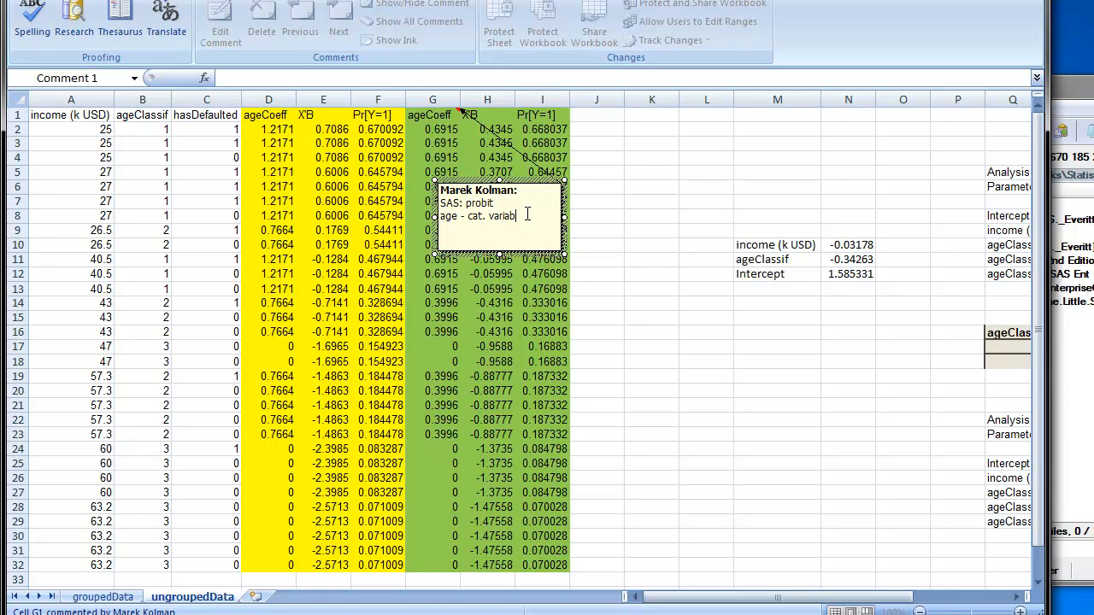
click(294, 174)
Add a comment to D1 reading "both SAS and SPSS" and "age:cat. variable", with its box moved below the headers.
click(288, 116)
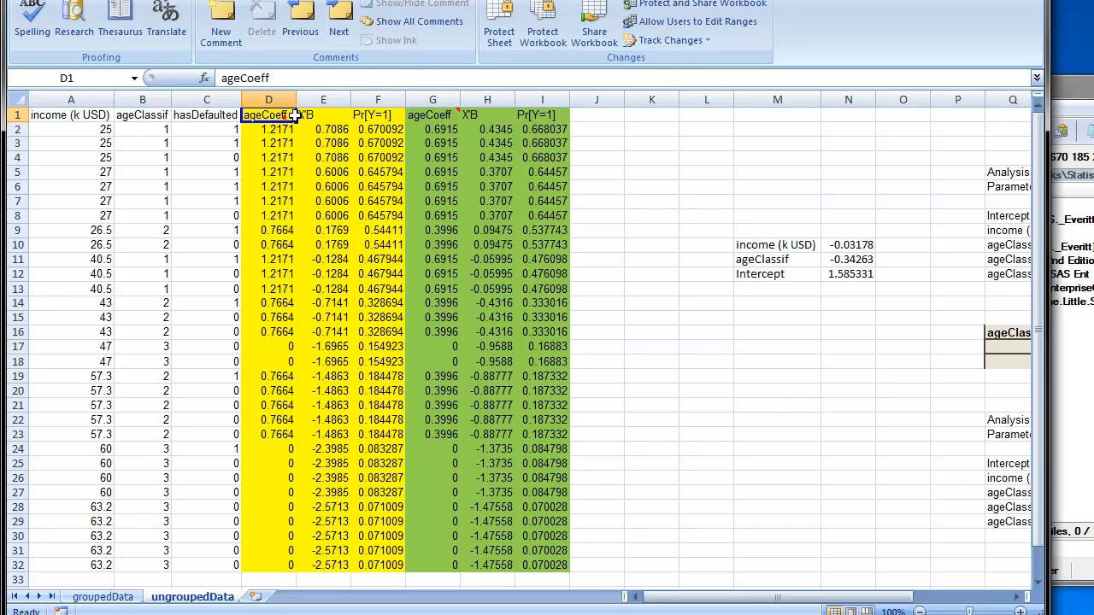
click(238, 38)
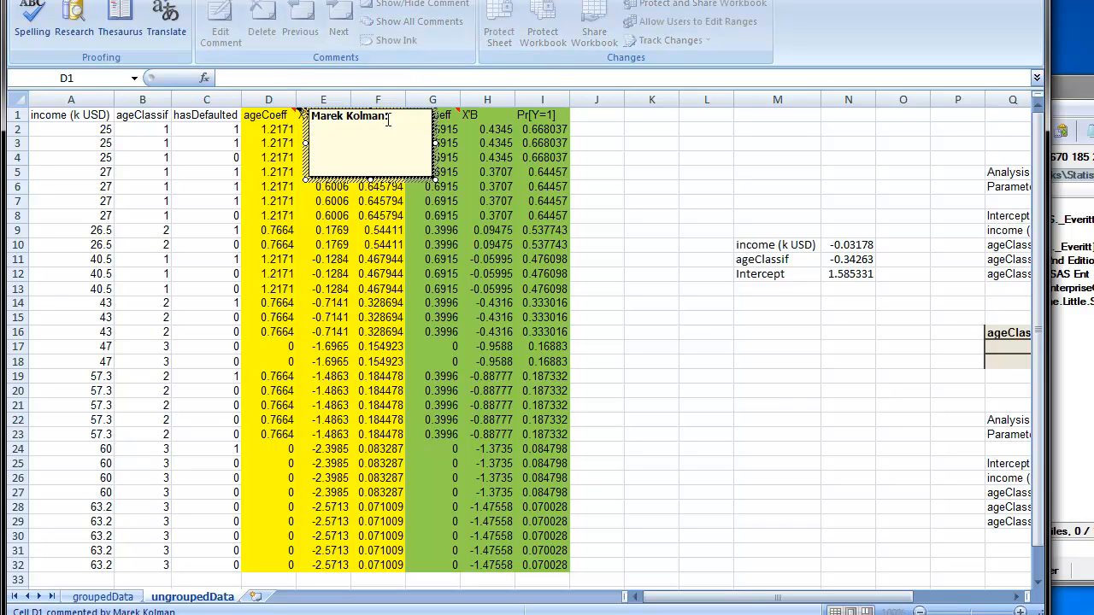
drag(396, 111, 379, 188)
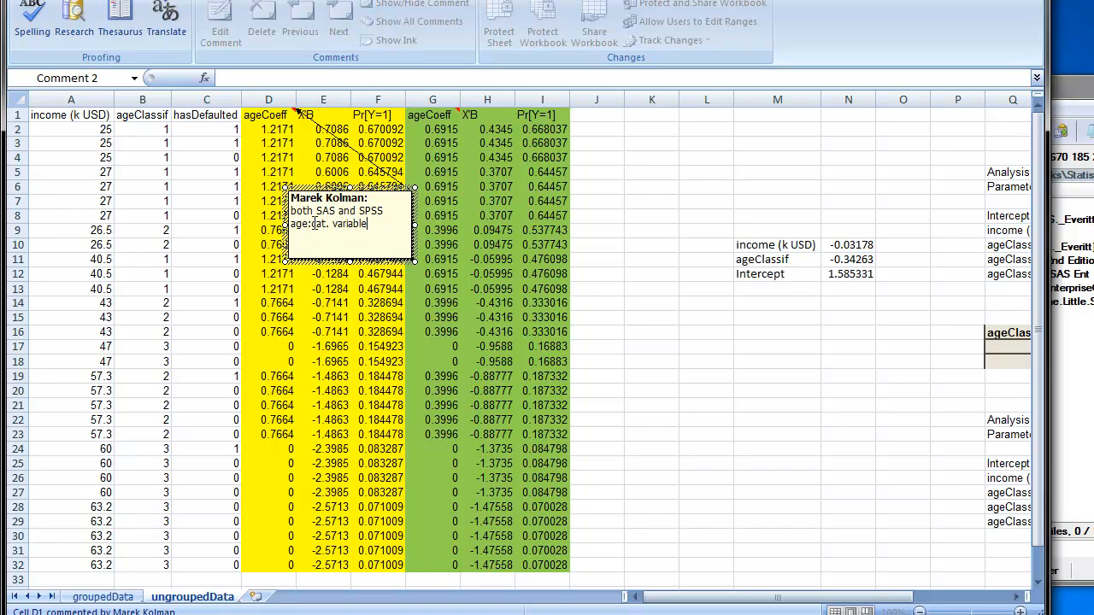
click(476, 215)
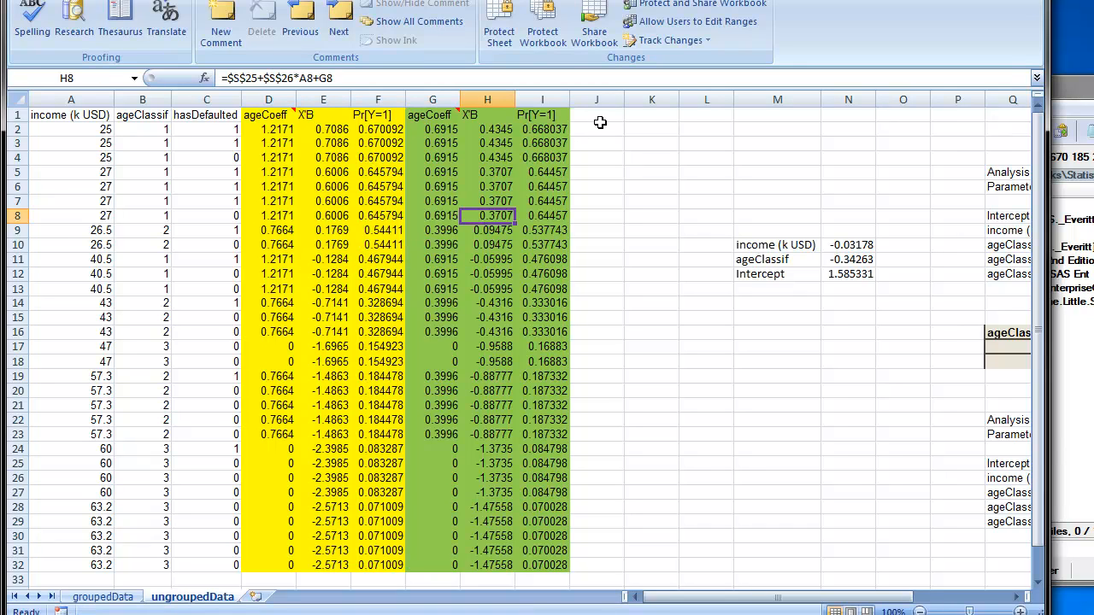
Copy the headers in G1:I1 and paste them at J1 without the green fill or the comment.
drag(607, 116, 697, 563)
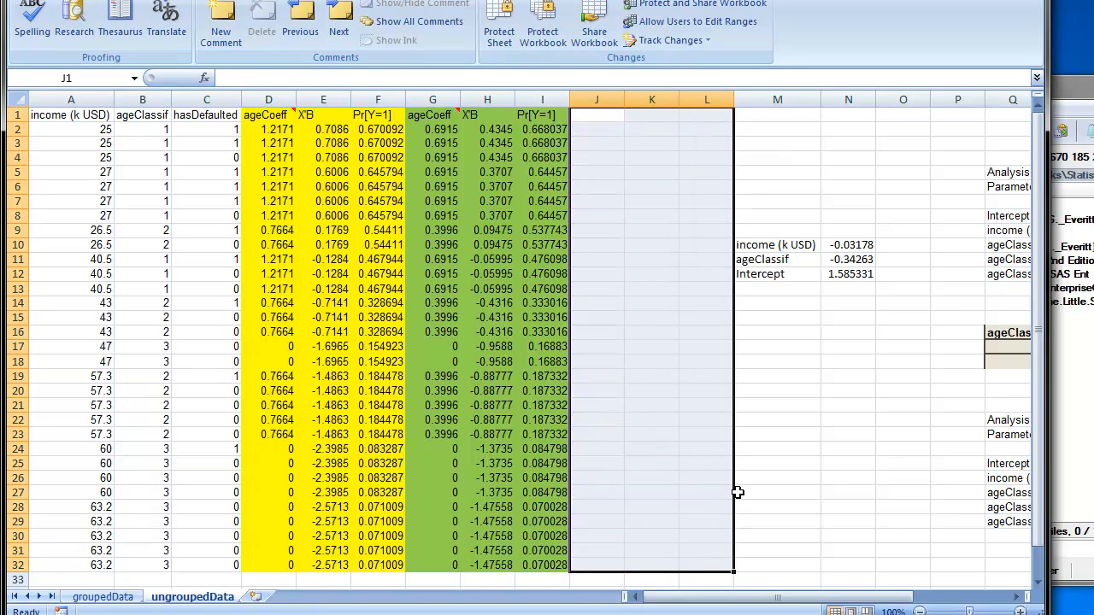
click(784, 370)
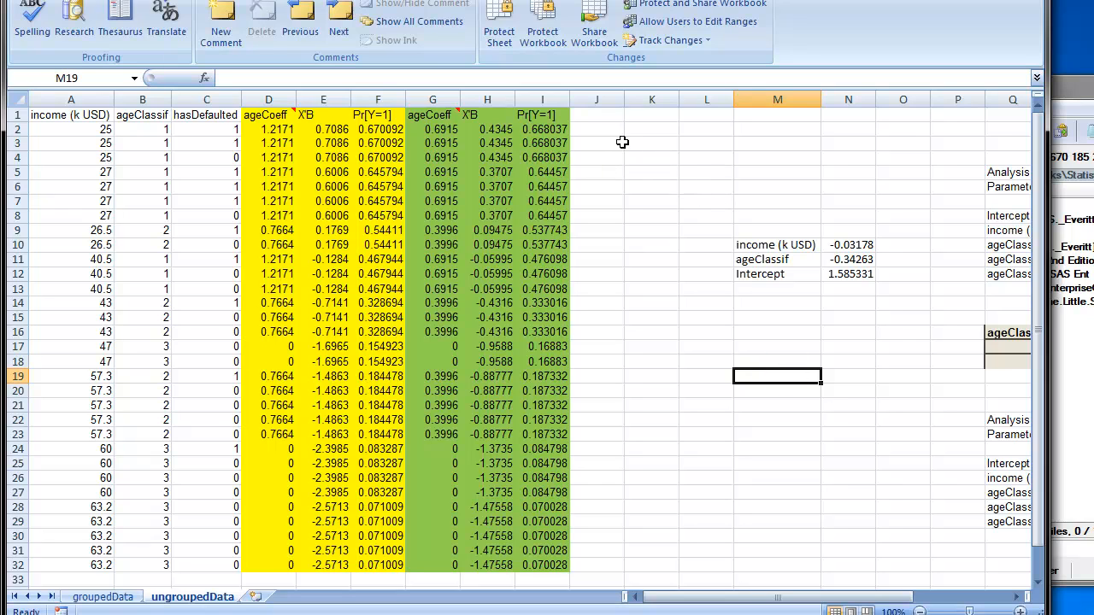
drag(441, 119, 536, 118)
right_click(543, 119)
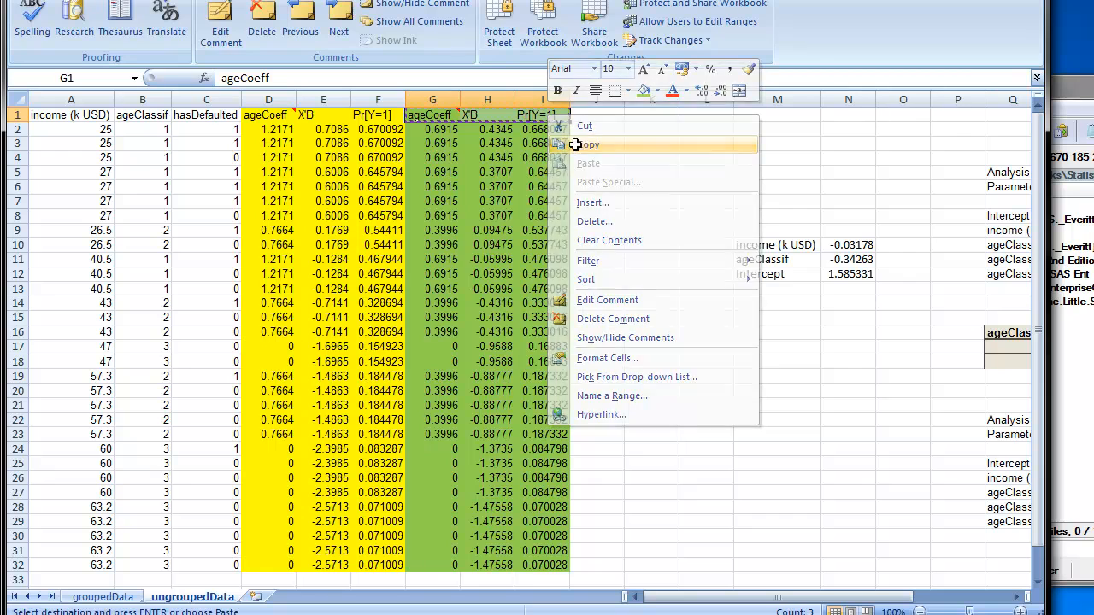
click(655, 143)
click(593, 122)
right_click(596, 121)
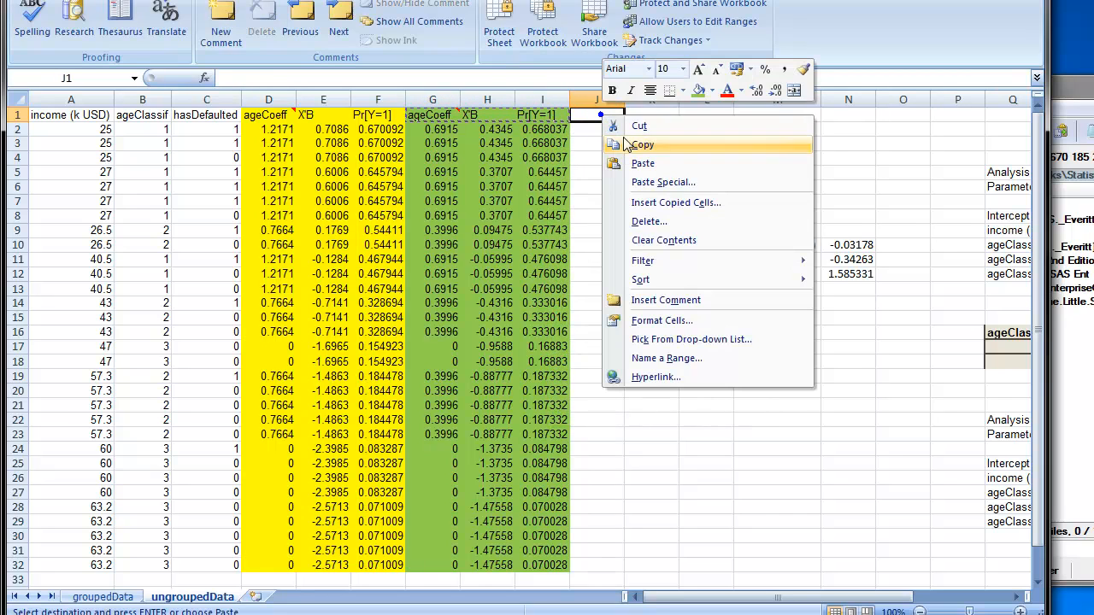
click(651, 181)
click(508, 114)
click(675, 290)
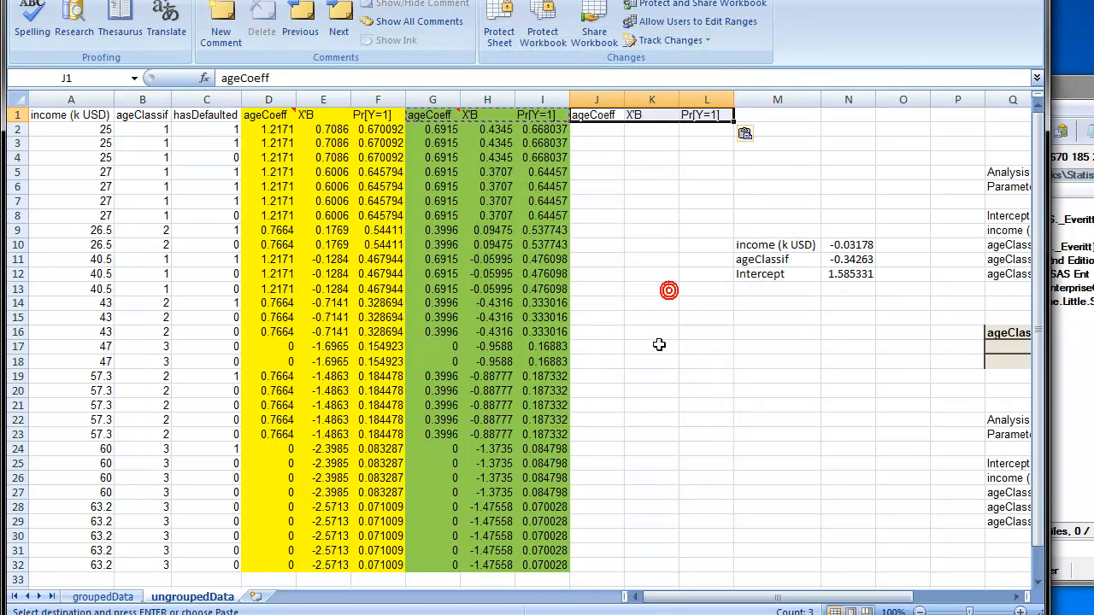
click(658, 345)
key(Escape)
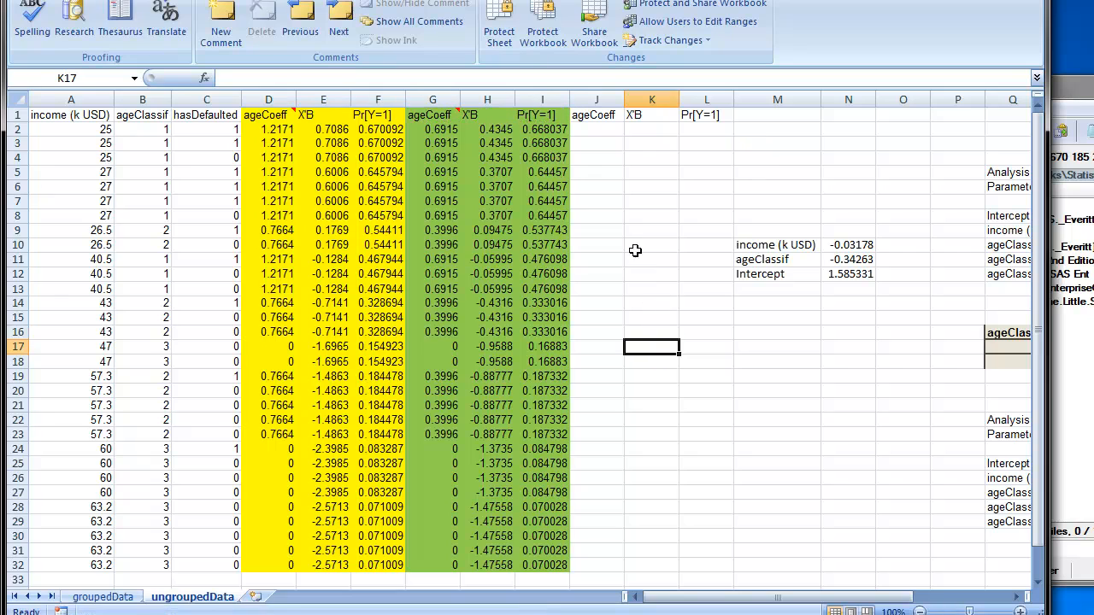
Delete the entire column J holding the copied ageCoeff header.
click(603, 128)
click(596, 100)
right_click(598, 100)
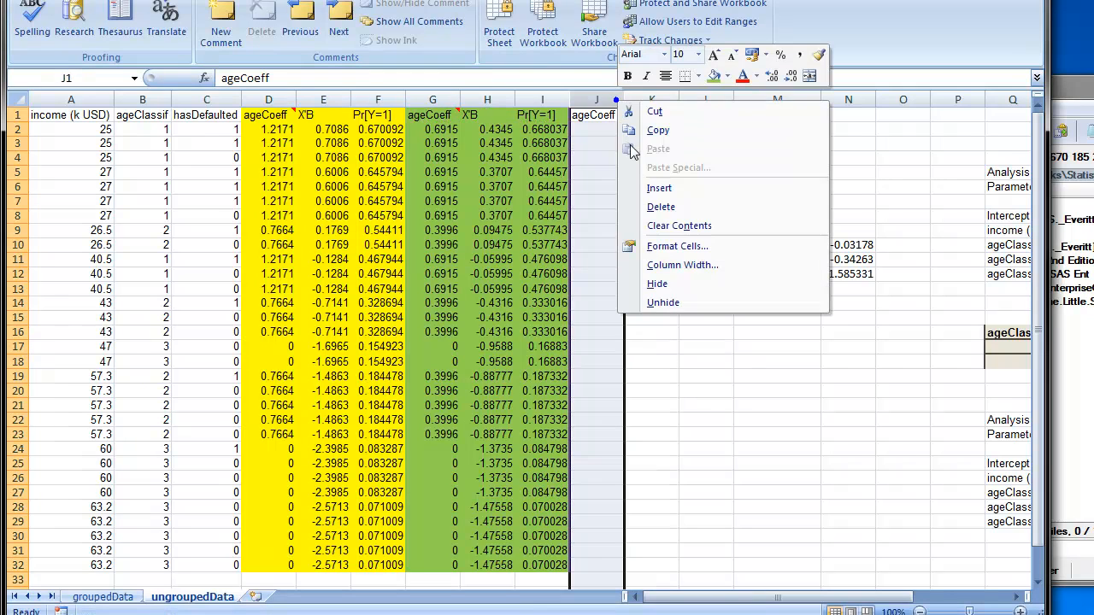
click(657, 206)
click(722, 303)
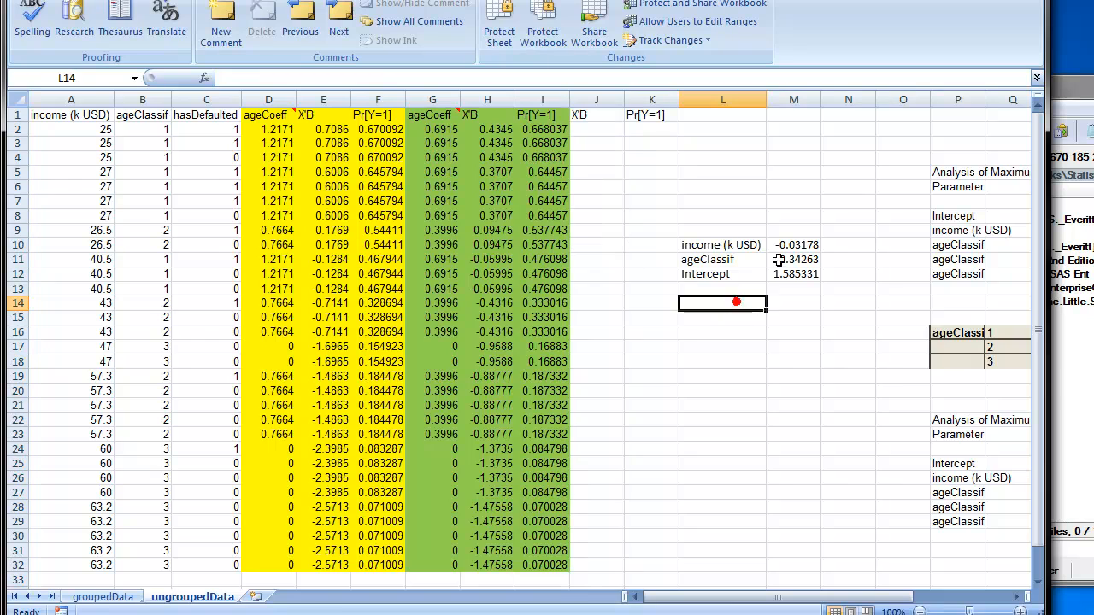
Enter =$M$12+A2*$M$10+B2*$M$11 in J2 under X'B and fill it down to J32.
click(617, 134)
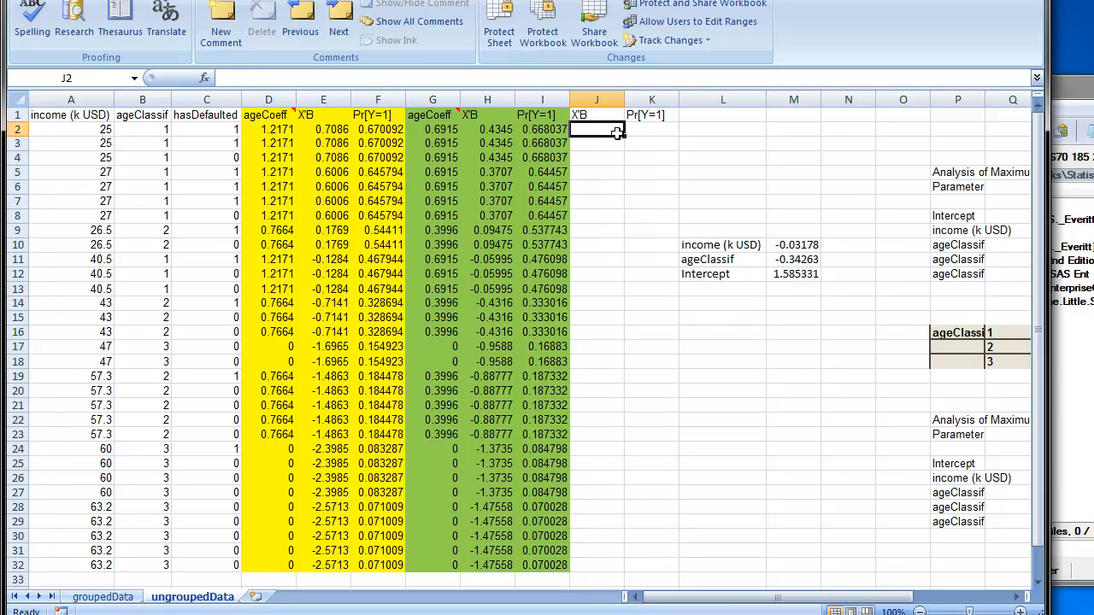
text(=)
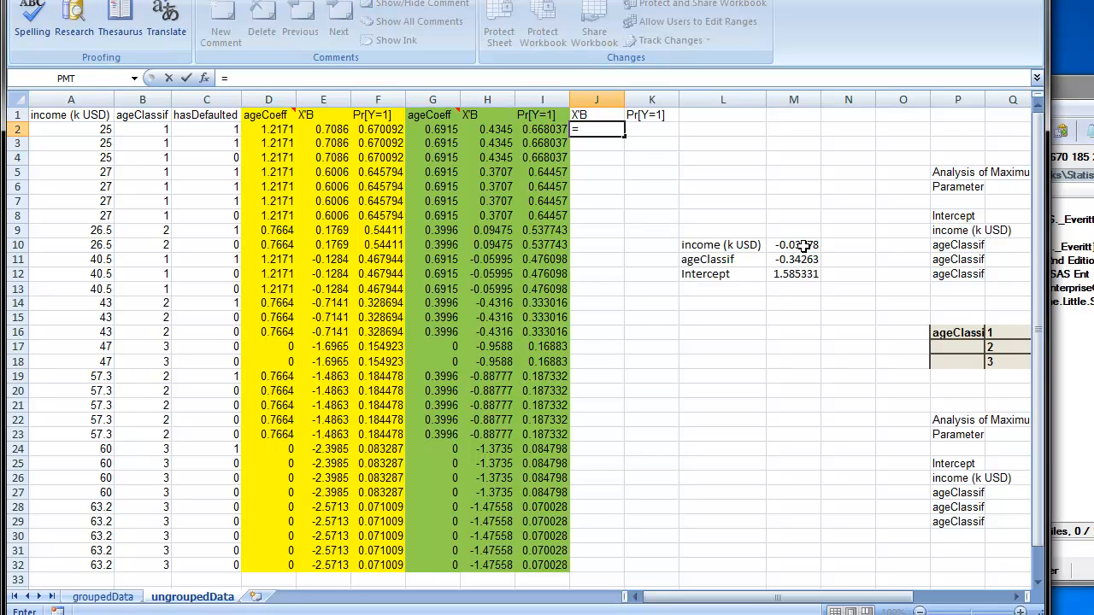
click(795, 272)
key(F4)
text(+)
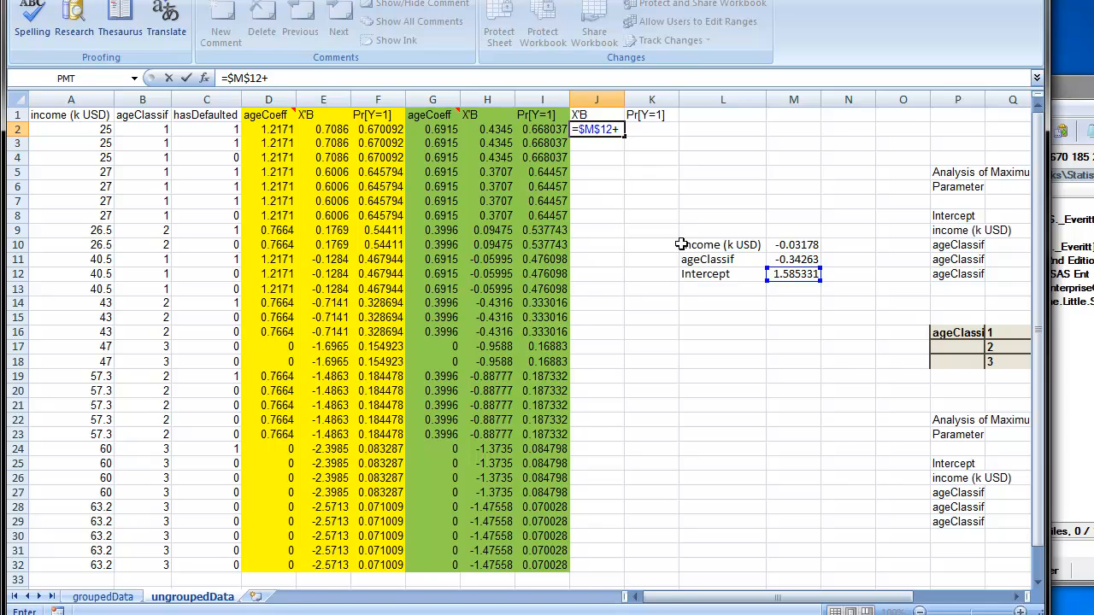
click(90, 131)
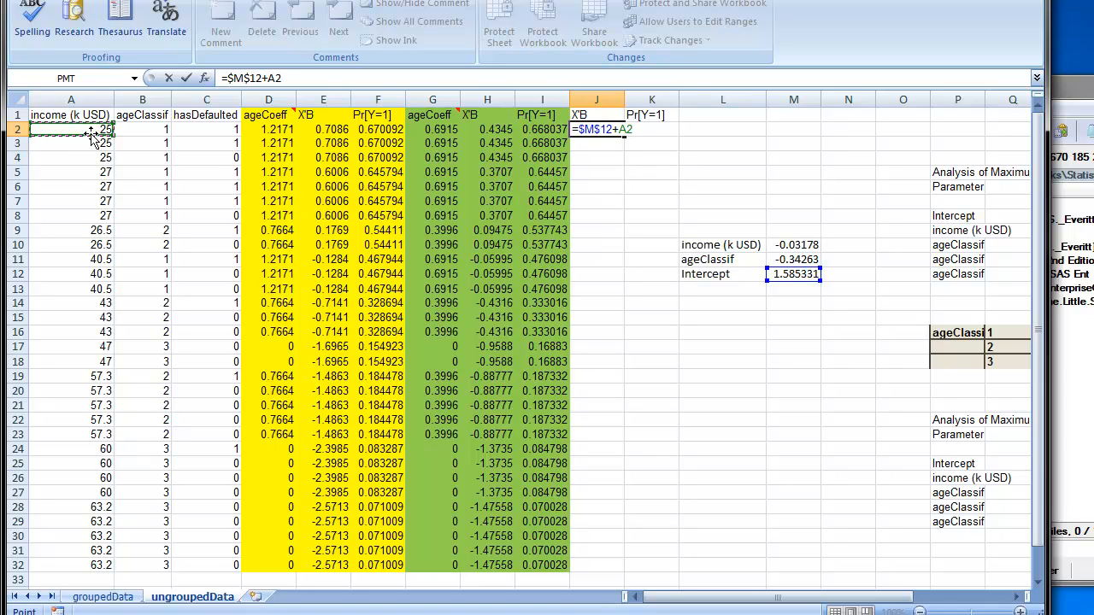
text(*)
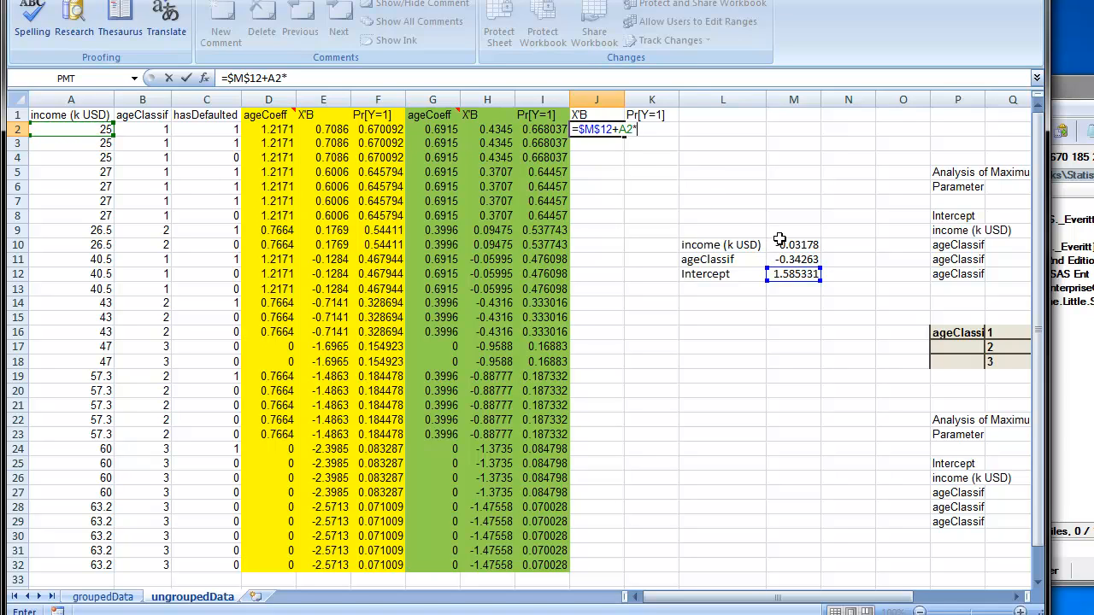
click(786, 245)
key(F4)
text(+)
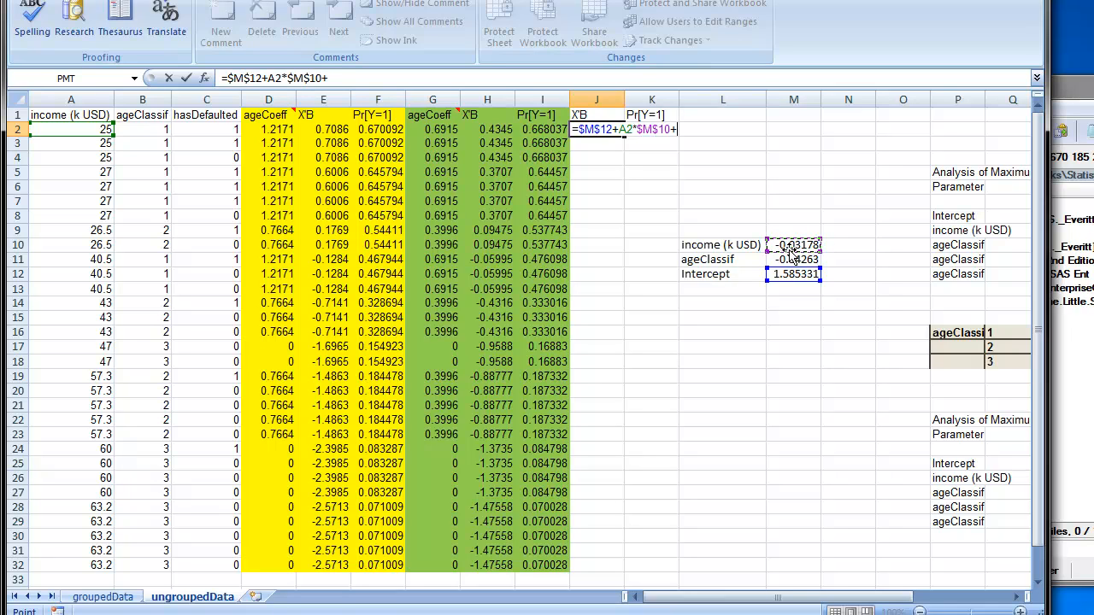
click(149, 129)
click(809, 260)
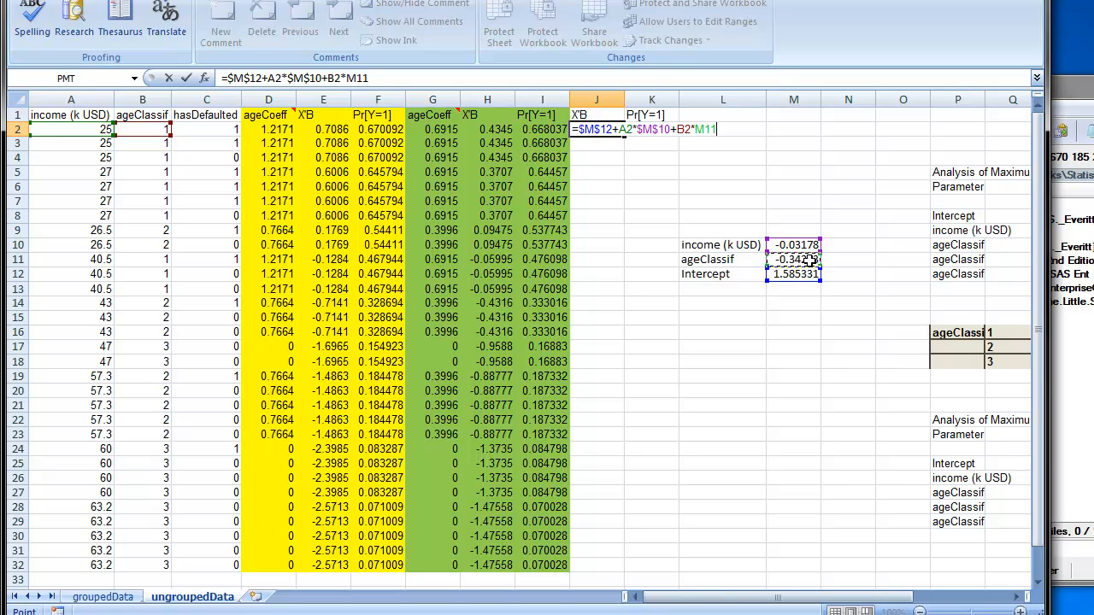
key(F4)
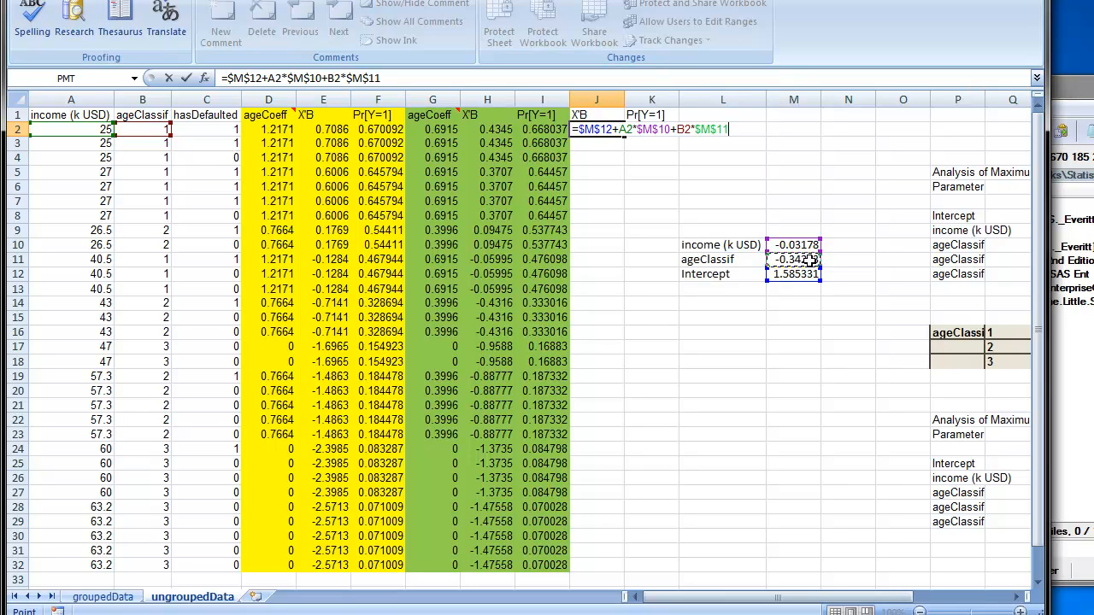
key(Return)
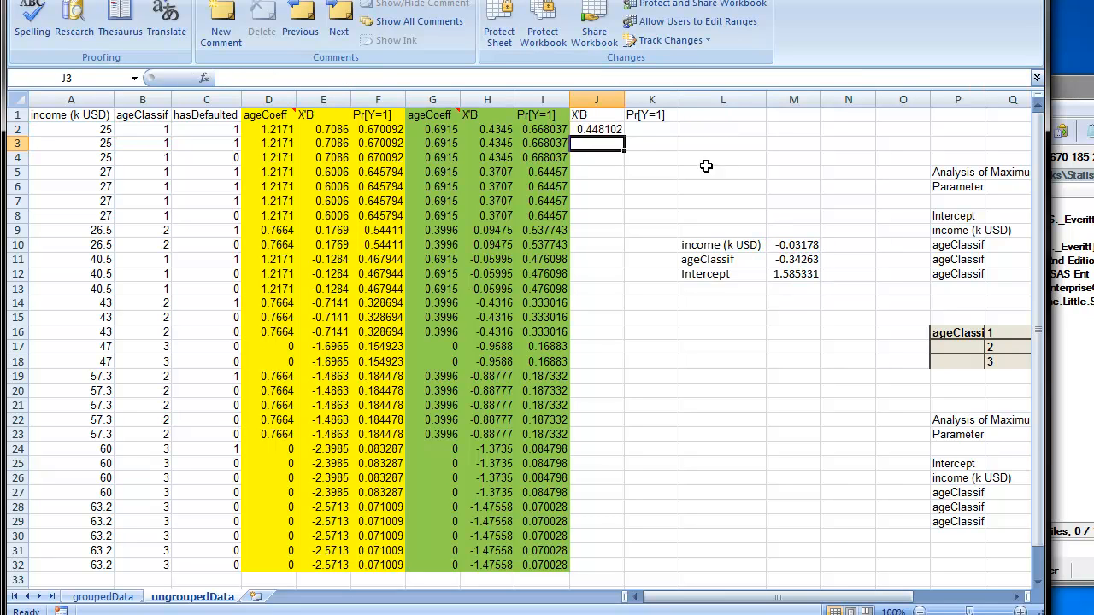
click(609, 129)
double_click(625, 135)
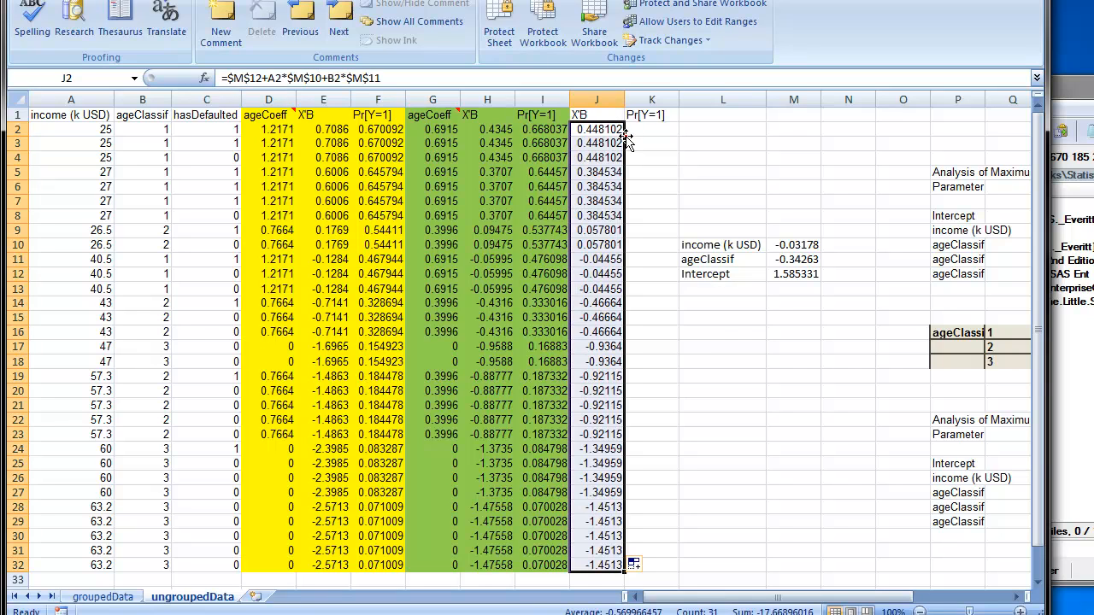
Compare the X'B values in columns H and J for the 63.2 and 60 income rows.
drag(598, 564, 599, 508)
drag(500, 513, 501, 566)
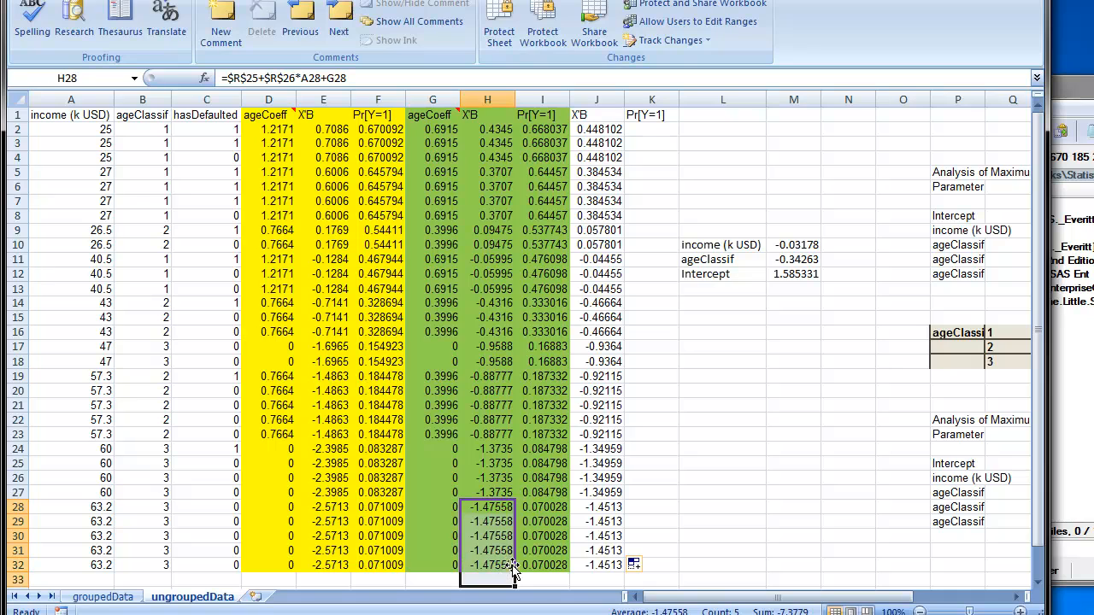
drag(596, 560, 596, 508)
click(495, 452)
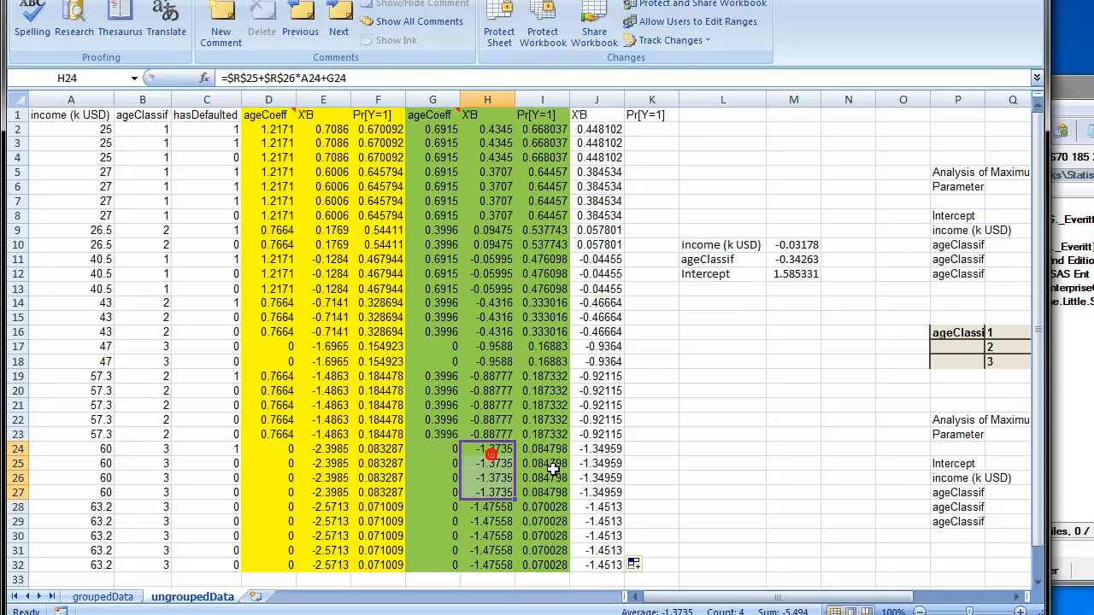
click(587, 451)
drag(586, 457, 591, 480)
click(763, 315)
Enter =NORMSDIST(J2) in K2 under Pr[Y=1] and fill it down to K32.
click(658, 141)
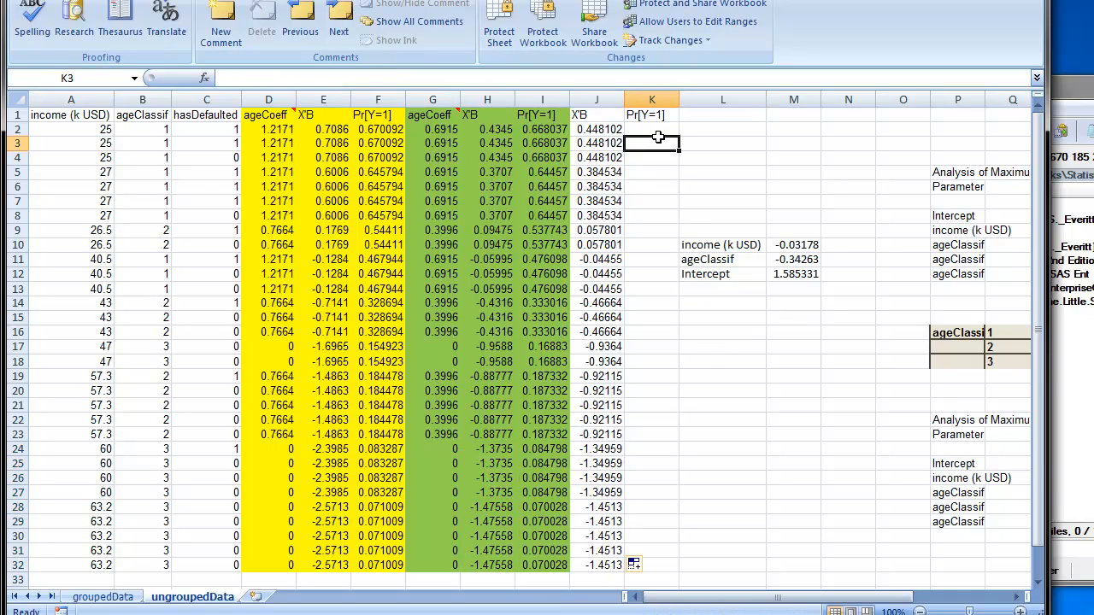
click(662, 129)
text(=)
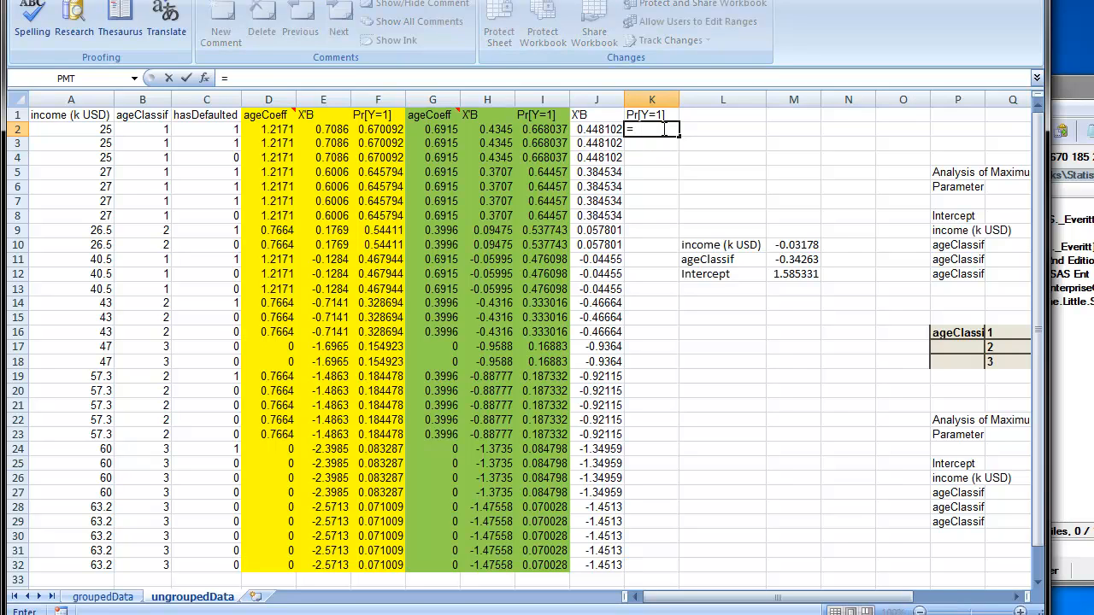
text(norm)
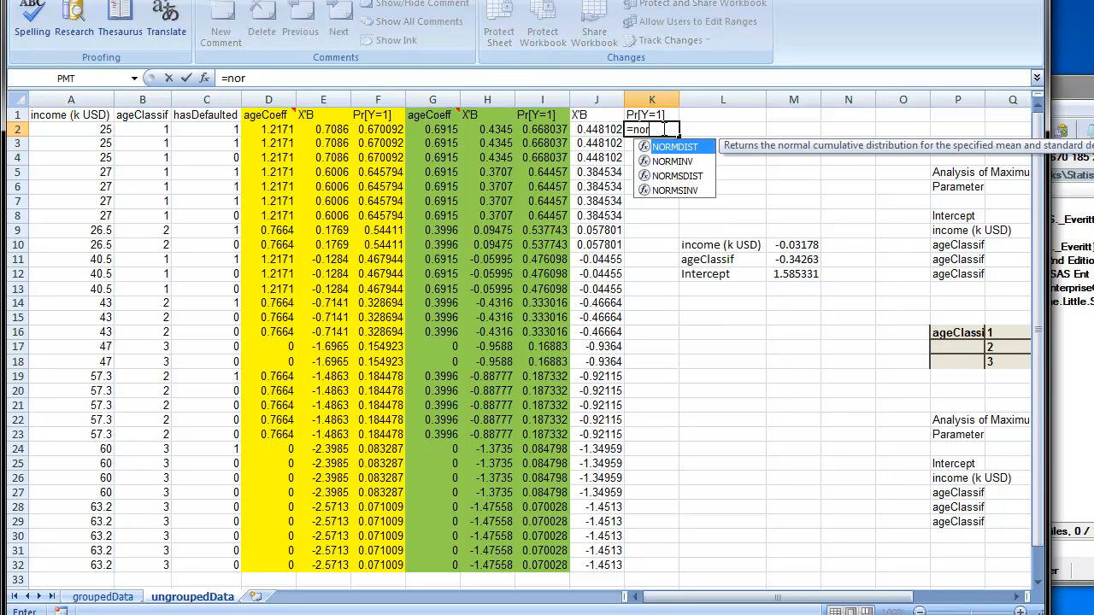
click(683, 176)
double_click(683, 177)
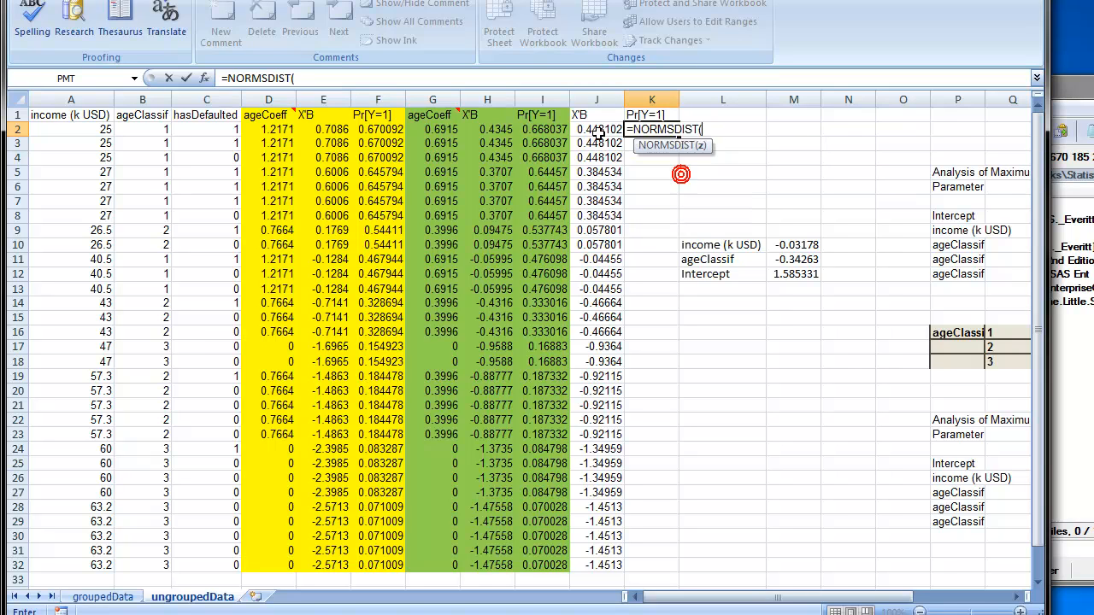
click(599, 130)
key(Return)
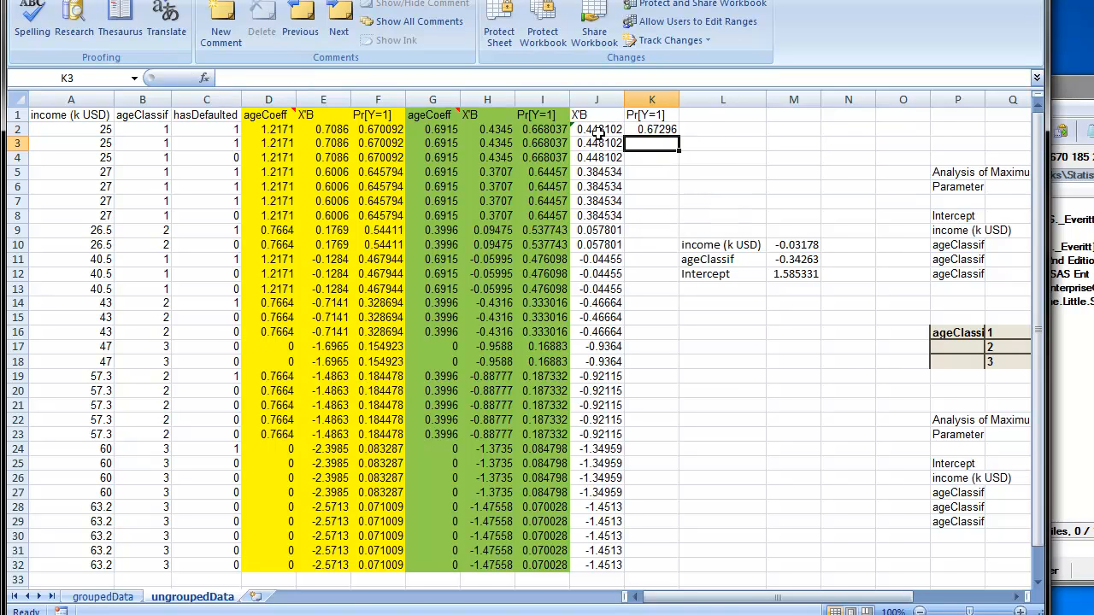
click(656, 129)
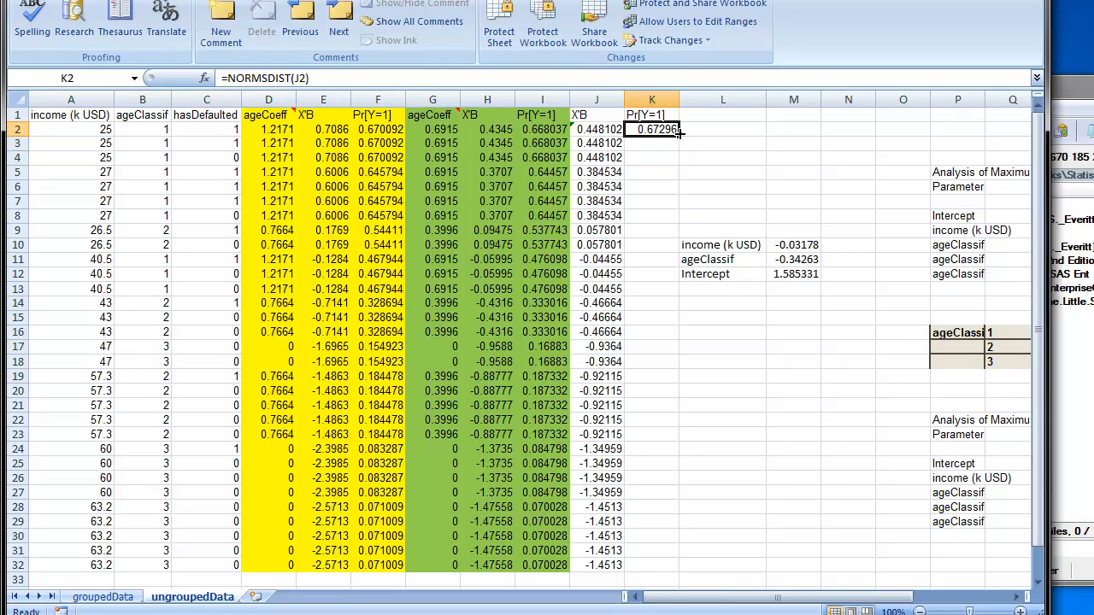
double_click(680, 134)
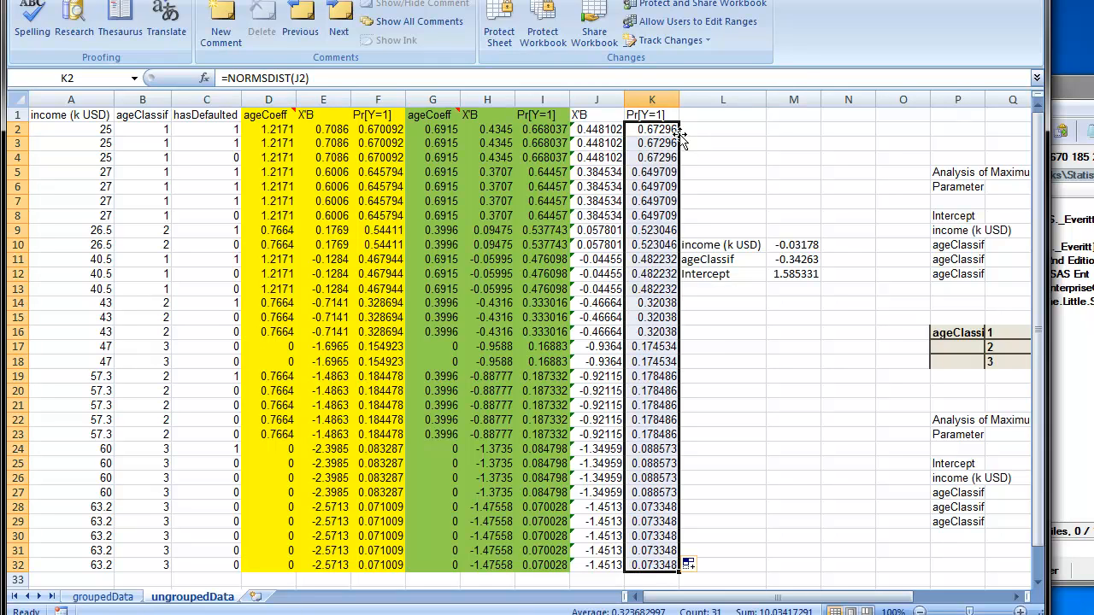
Move the coefficient table in L10:M12 to P33:Q35 below the other estimates and narrow column L.
drag(782, 188, 782, 266)
drag(692, 245, 812, 274)
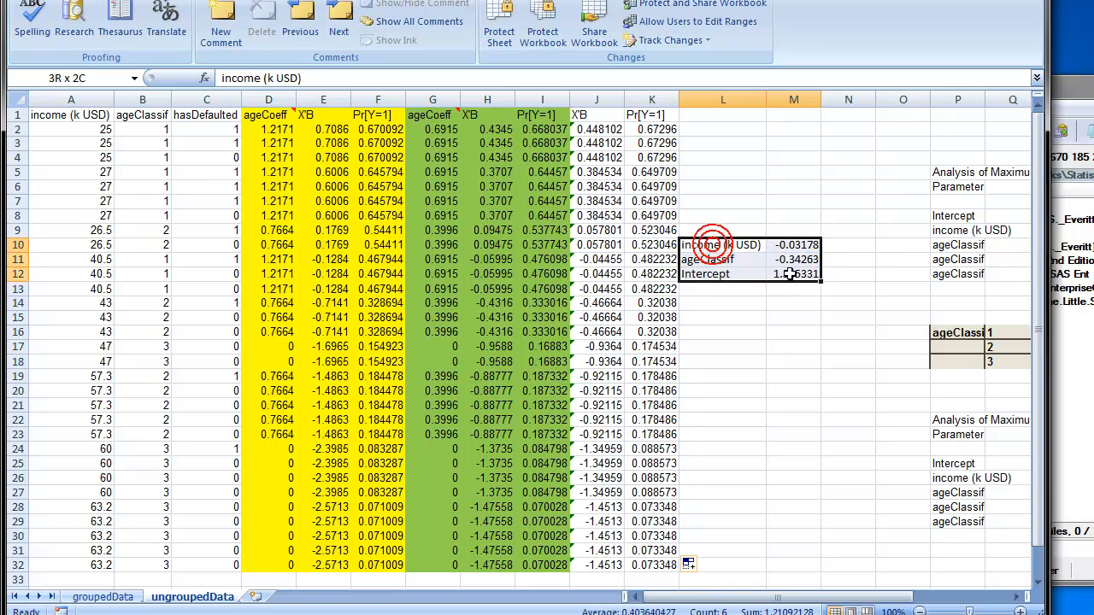
key(ctrl+c)
drag(894, 598, 983, 598)
scroll(711, 462, down, 2)
click(586, 492)
key(Return)
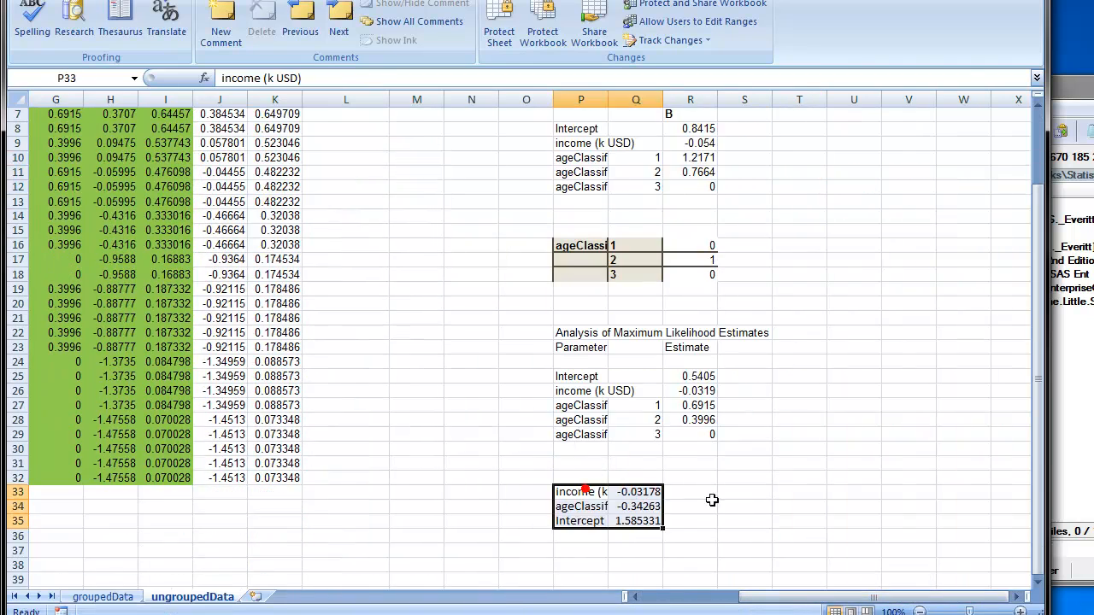
click(752, 406)
scroll(450, 220, up, 2)
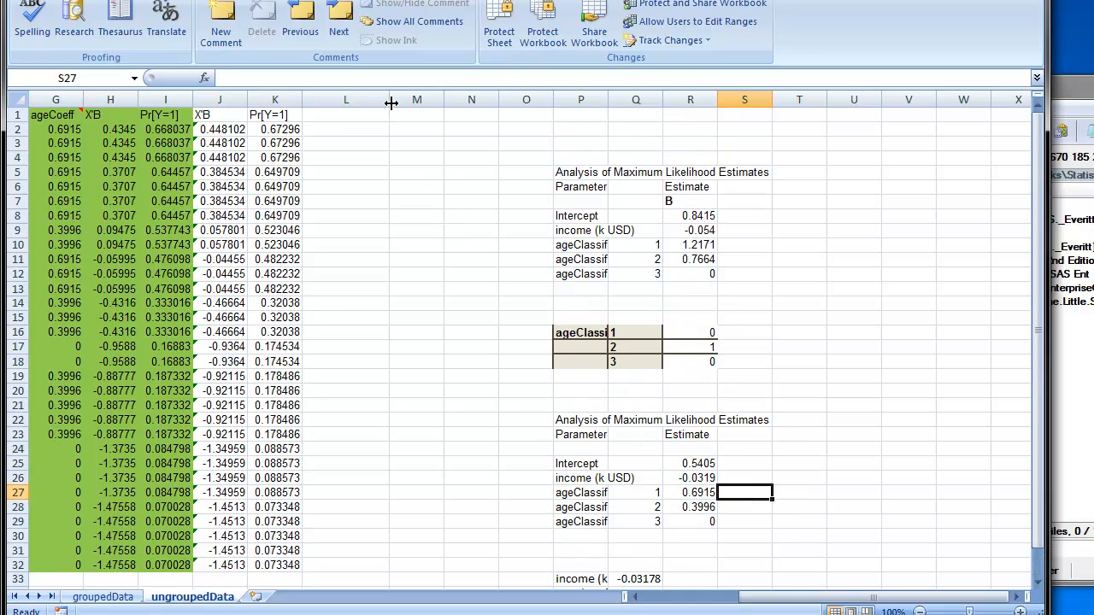
drag(389, 101, 361, 103)
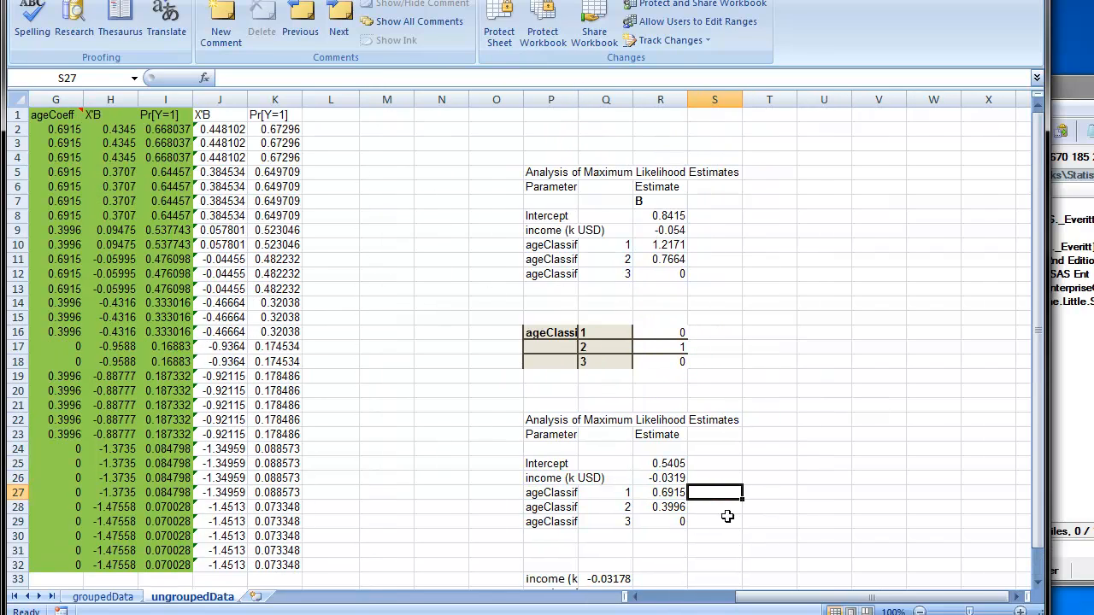
drag(795, 598, 699, 598)
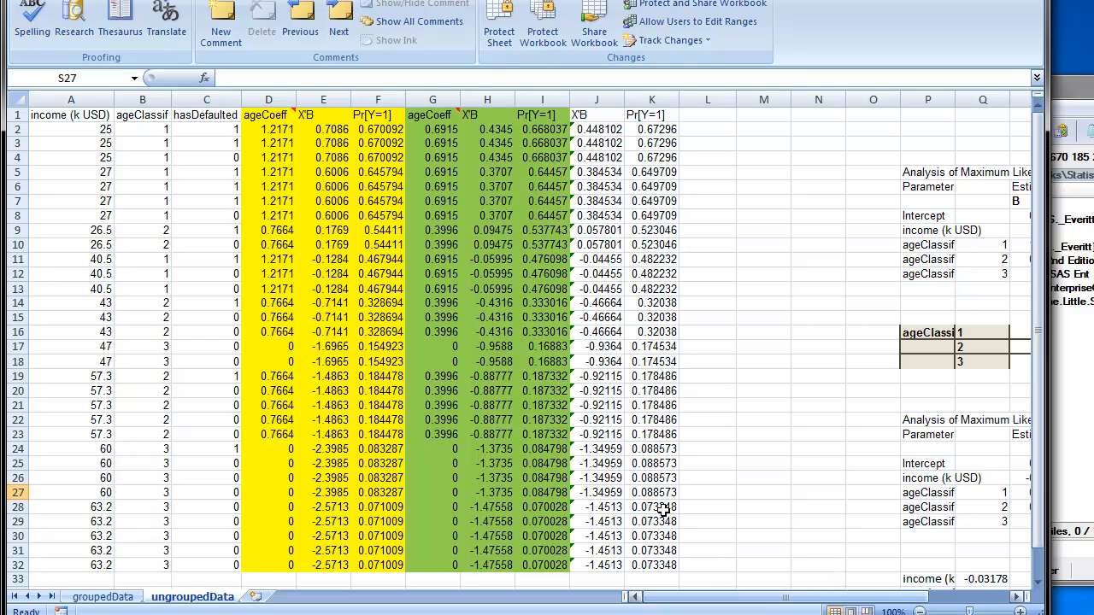
Add a comment to J1 with the lines "probit SPSS" and "age: continuos variable", and display all comments on the sheet.
click(596, 115)
key(shift+F2)
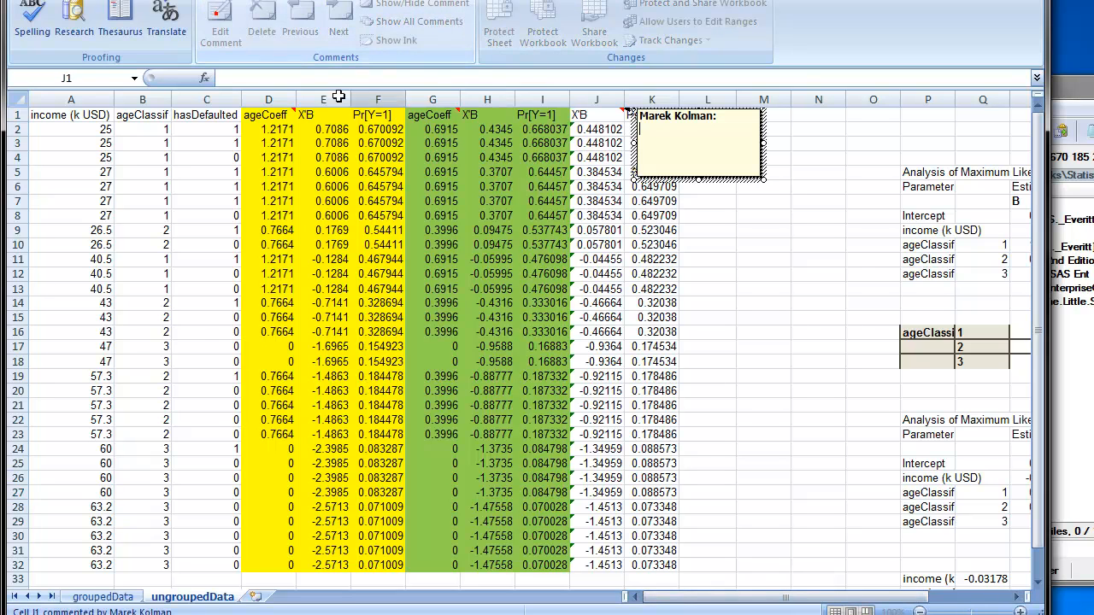
drag(713, 109, 726, 193)
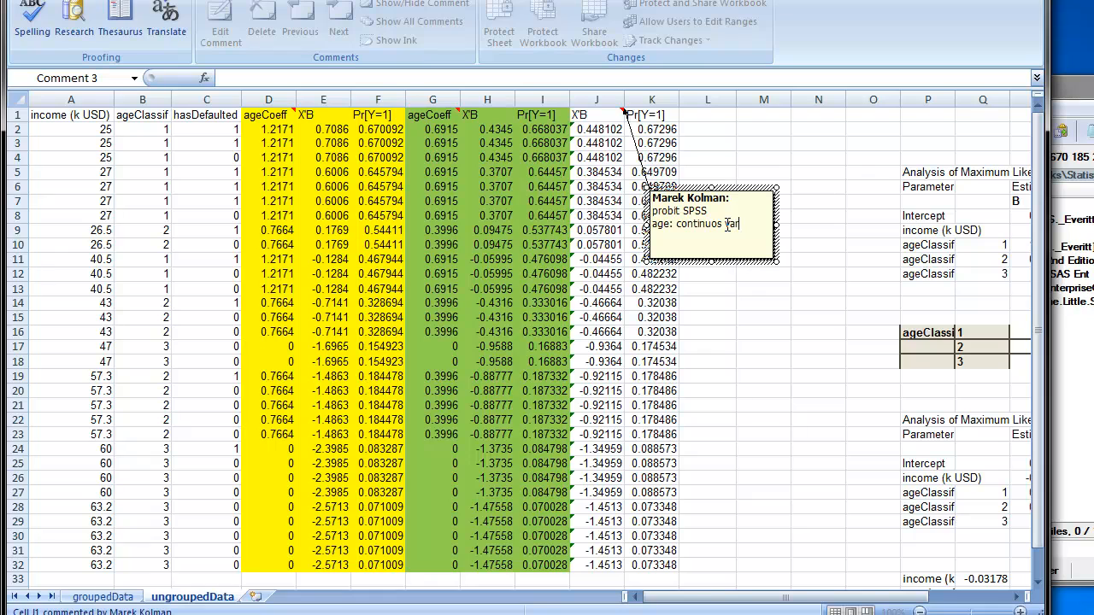
click(722, 312)
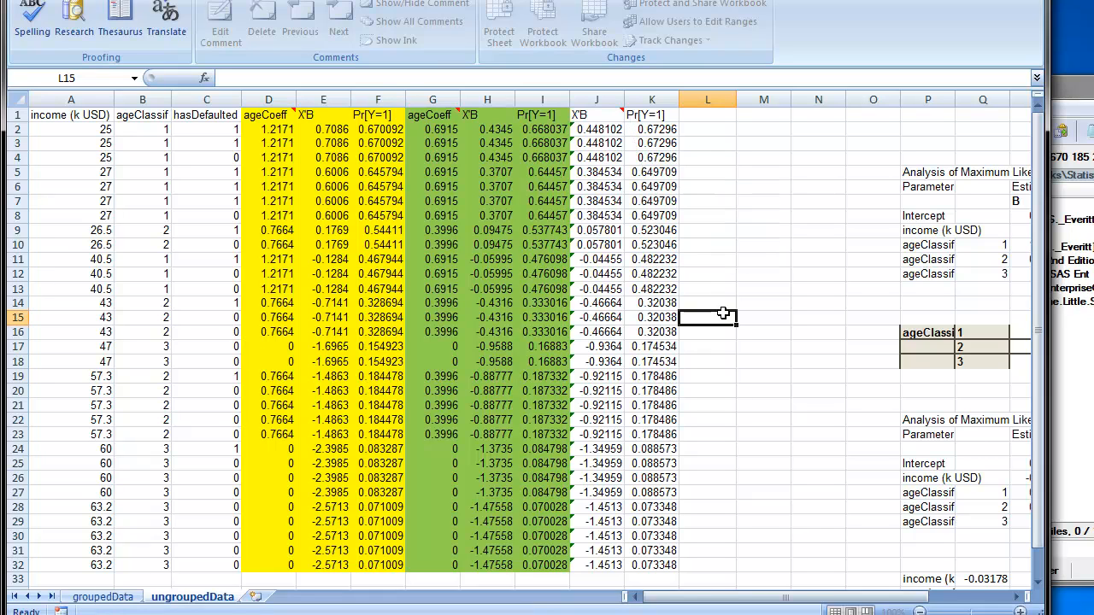
click(616, 215)
click(414, 22)
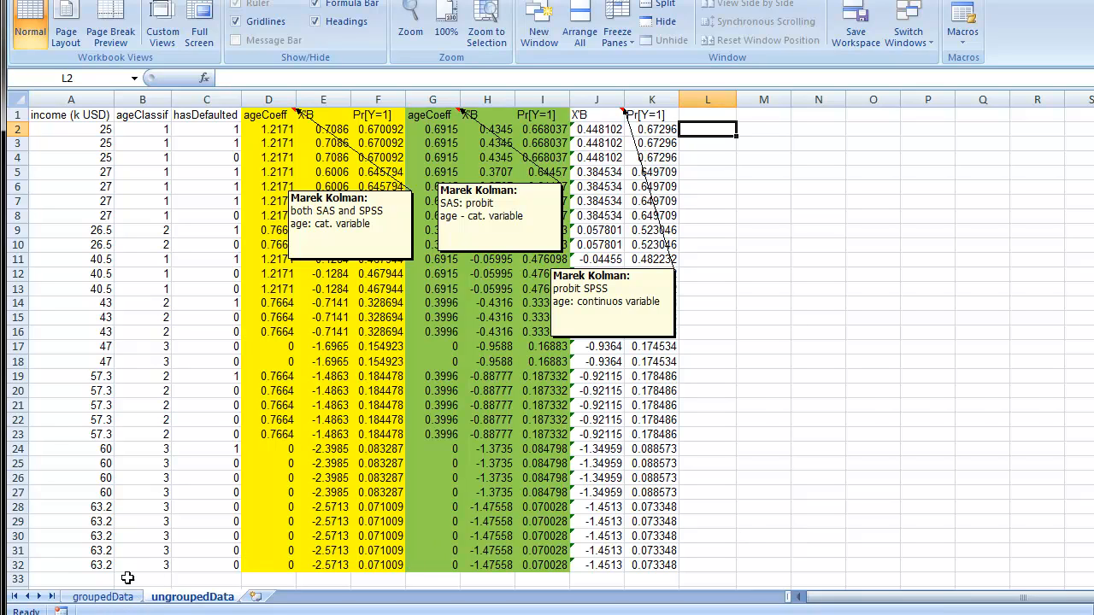
Add the header Prob[Y=1] in E1 of the groupedData sheet.
click(102, 597)
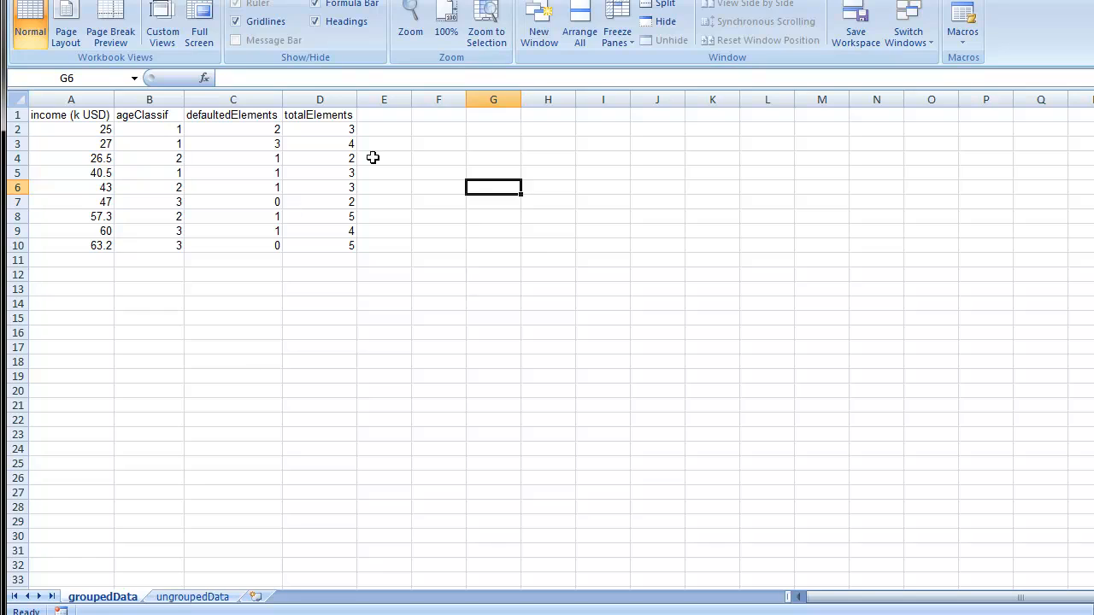
click(399, 118)
text(P)
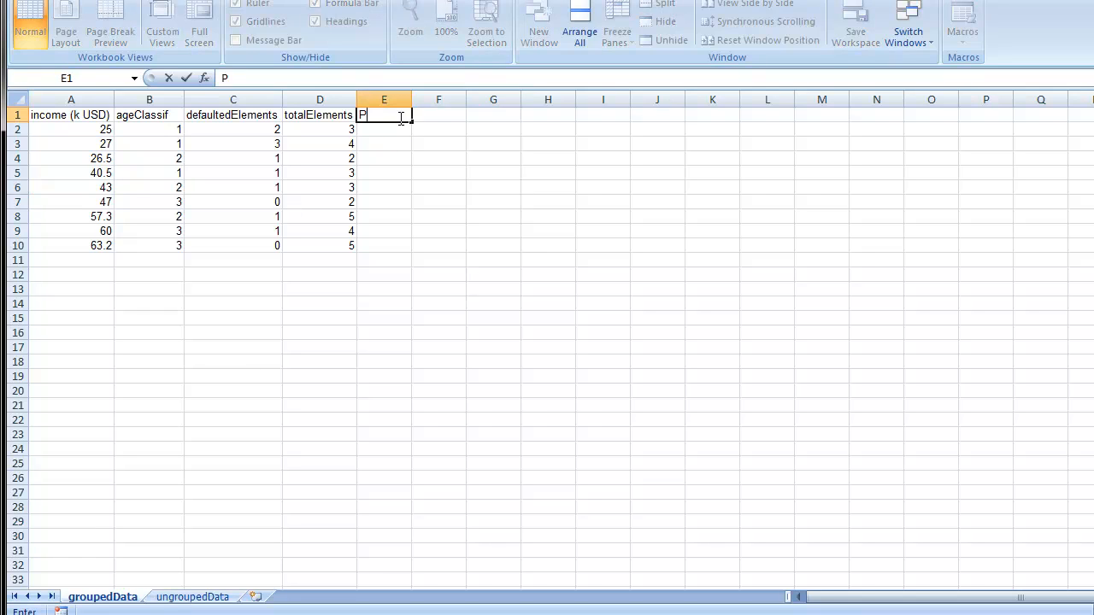
text(rob)
text(De)
key(BackSpace)
key(BackSpace)
text(Y=1)
key(Return)
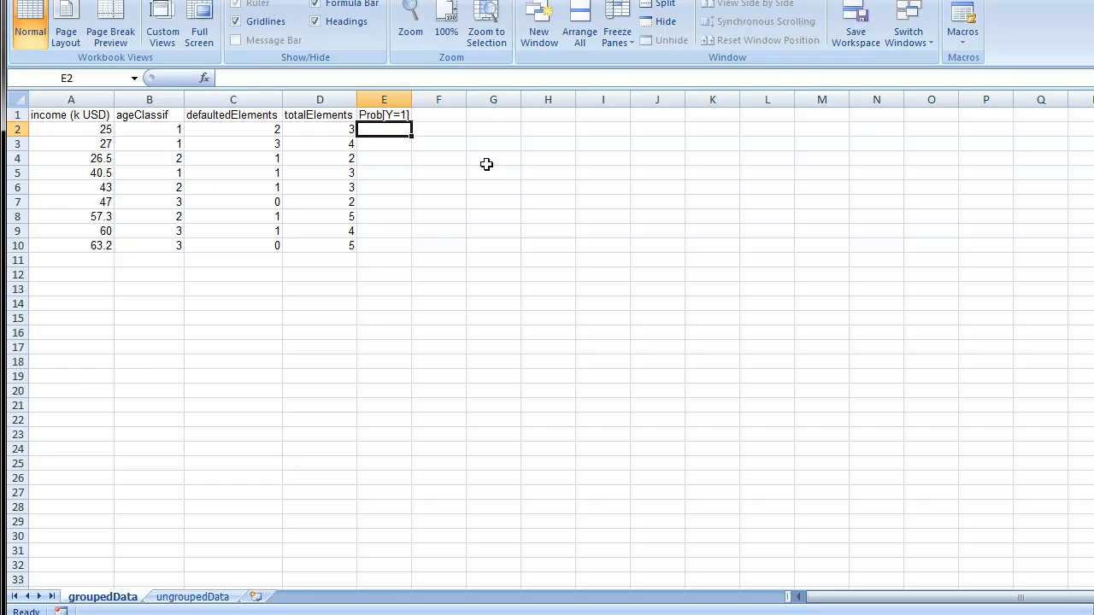
Enter =C2/D2 in E2 to divide defaultedElements by totalElements and fill it down to E10.
text(=)
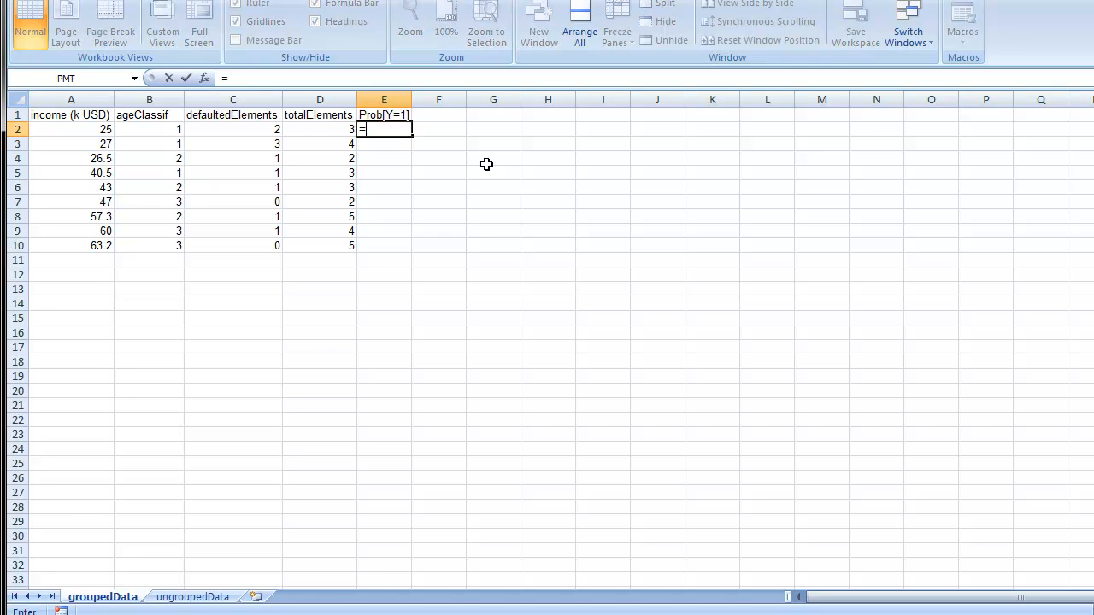
click(240, 132)
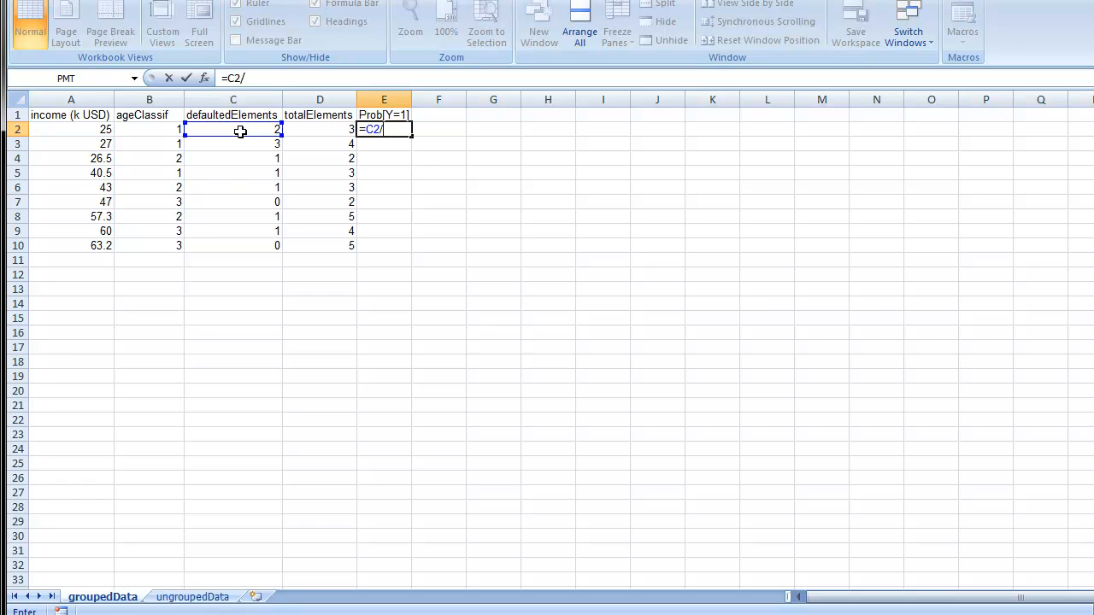
text(/)
click(296, 128)
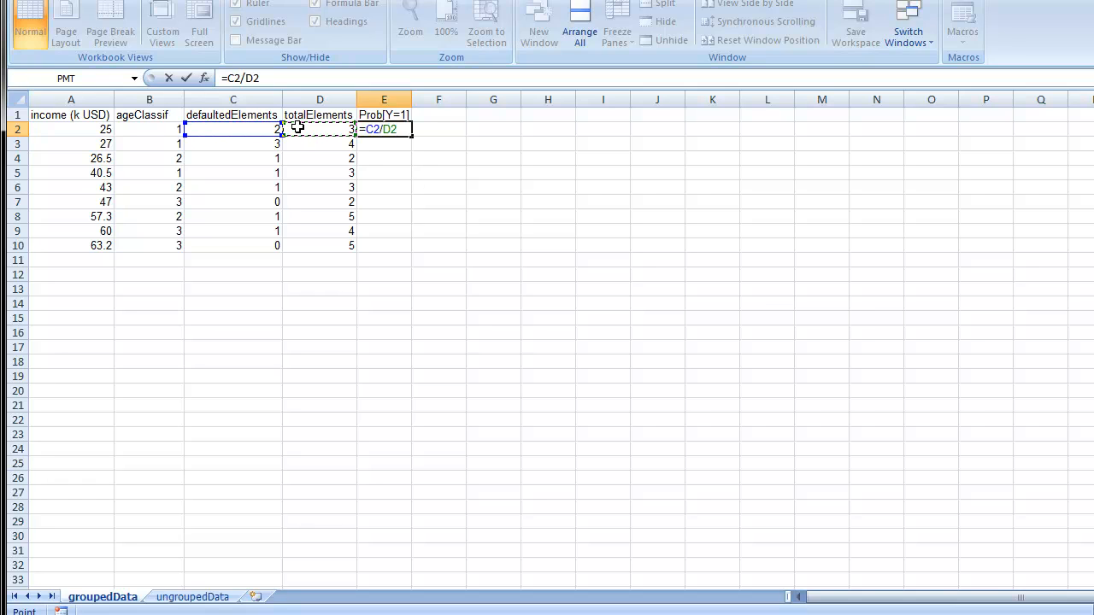
key(Return)
click(398, 133)
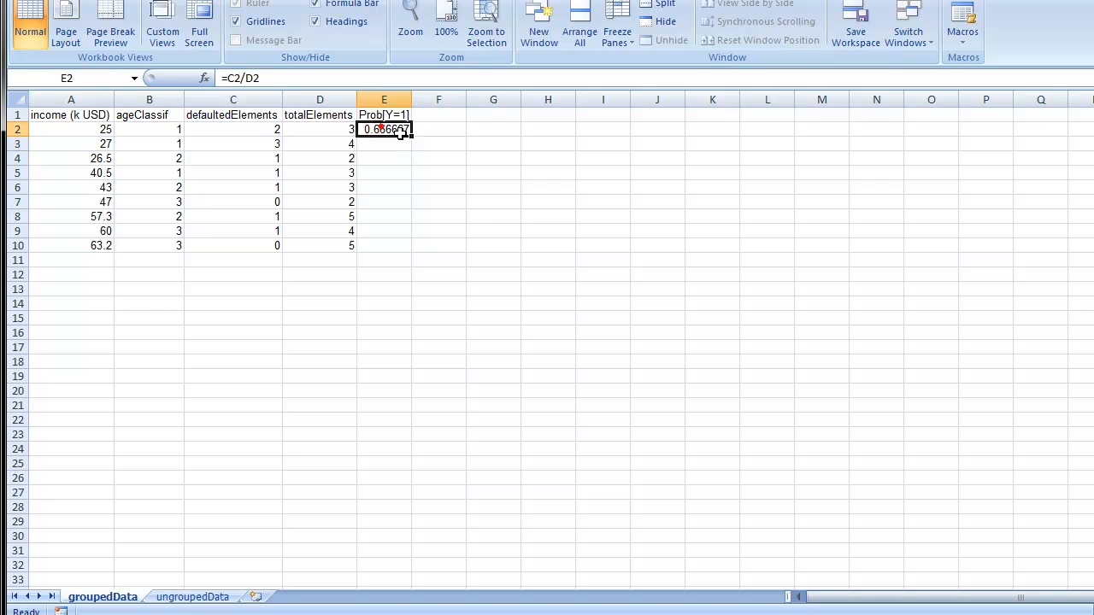
double_click(412, 135)
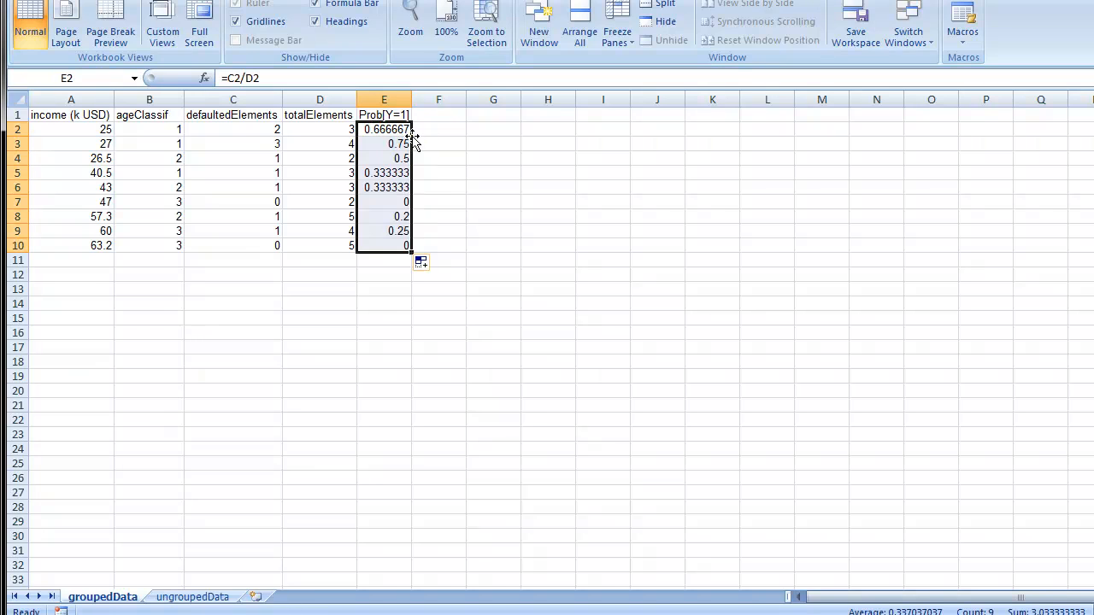
Review the grouped probabilities in E2:E10 and check them against the ungroupedData sheet.
click(430, 367)
drag(397, 132, 381, 249)
click(197, 598)
click(136, 598)
key(alt+Tab)
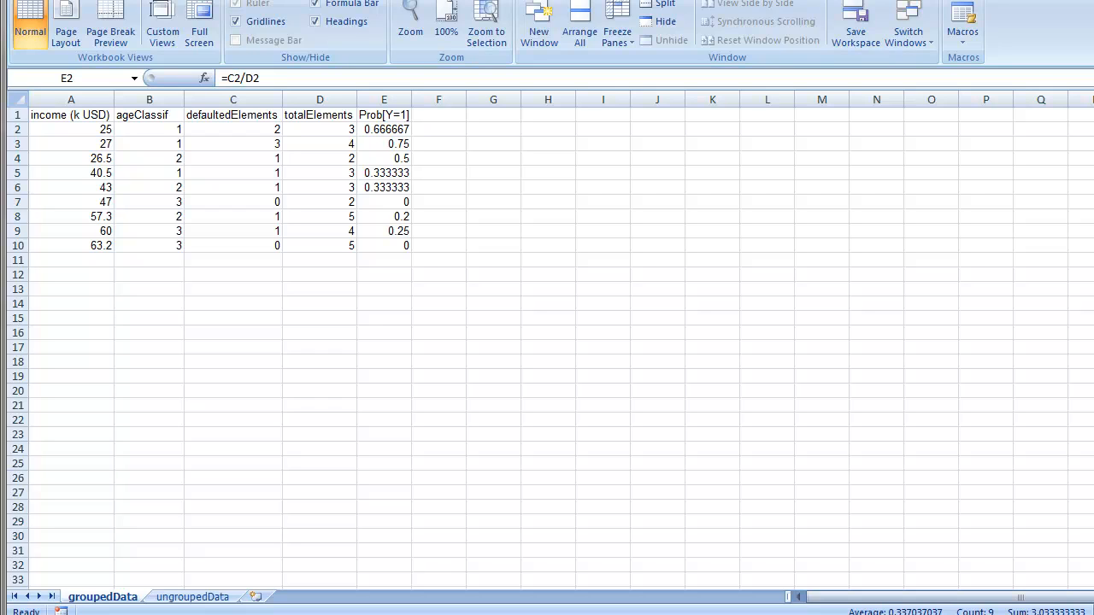
key(alt+Tab)
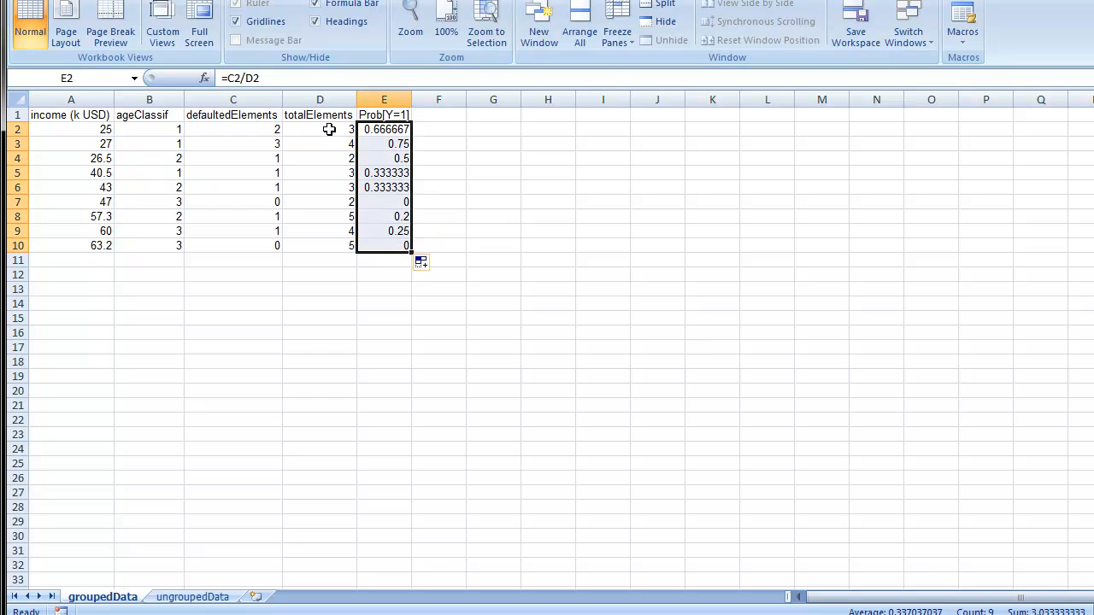
click(338, 146)
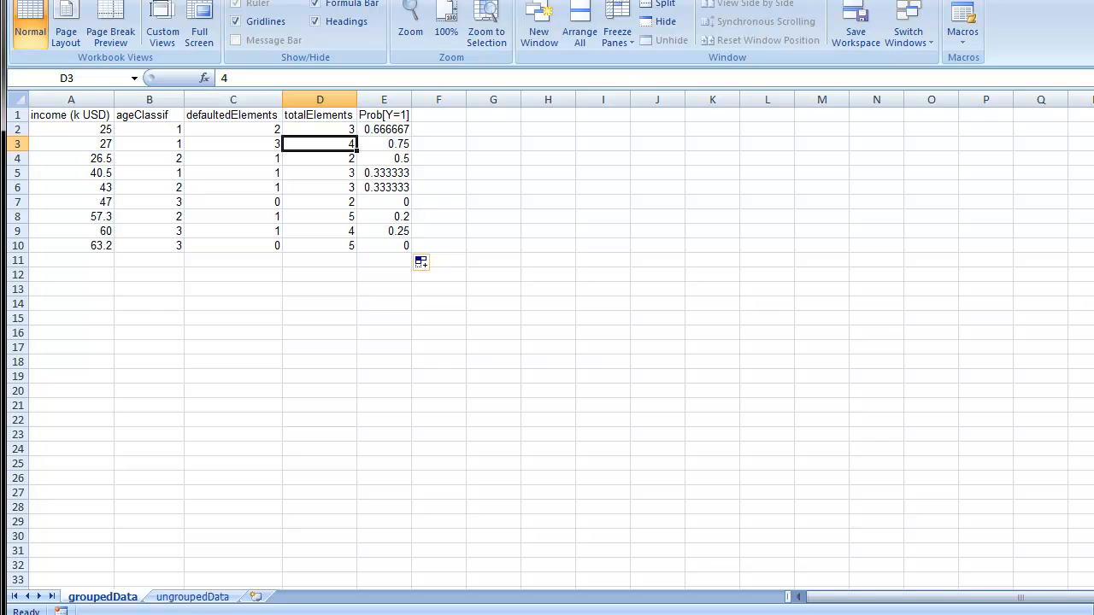
Add the header wi in F1 of the groupedData sheet.
click(444, 115)
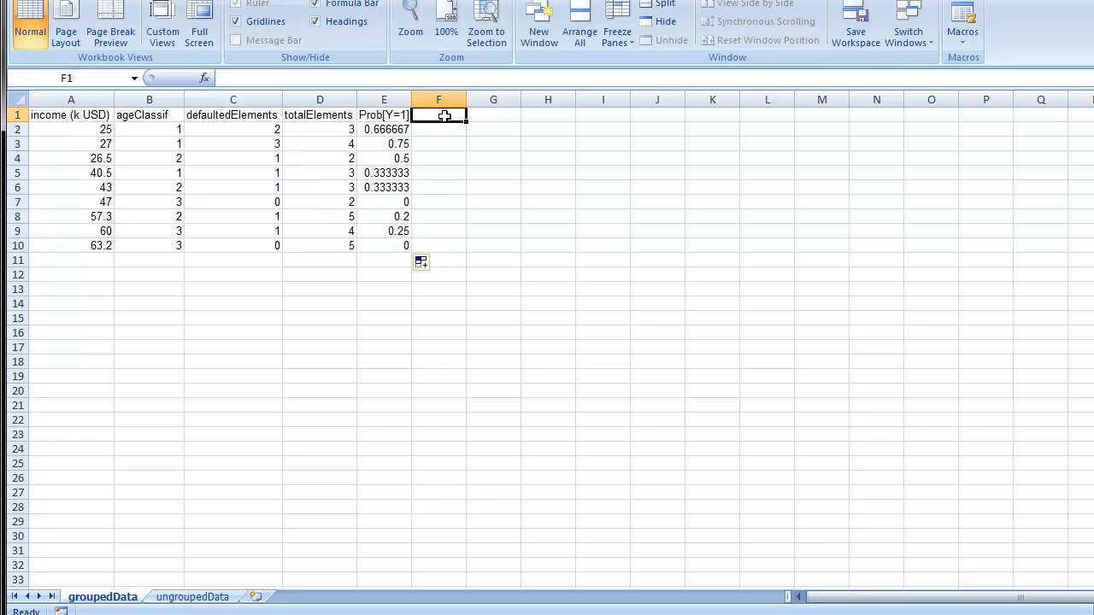
text(wi)
key(Return)
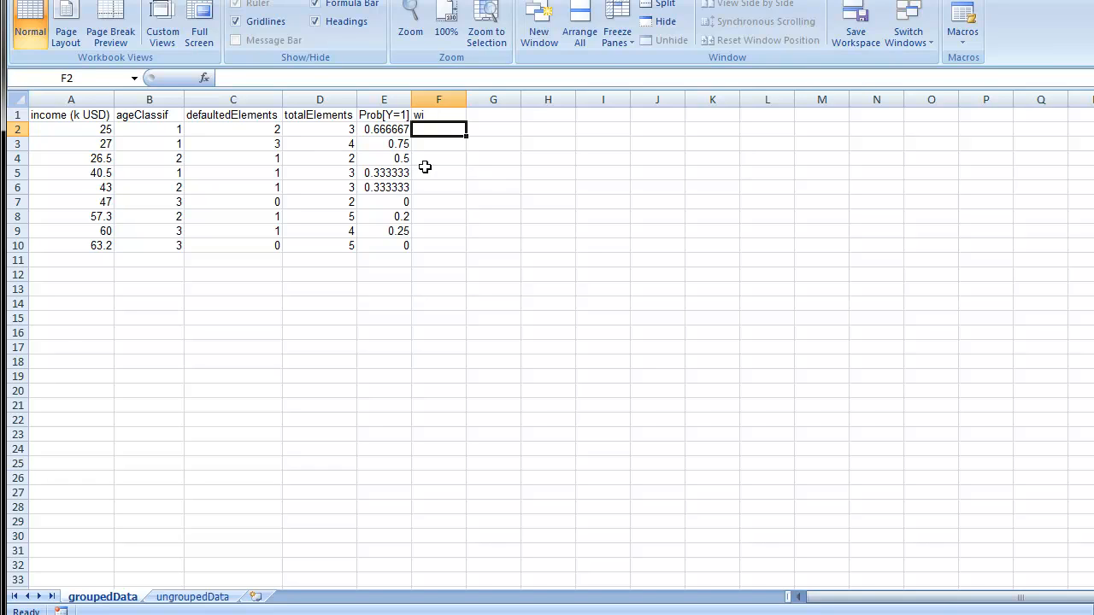
Write the weight formula =D2/sum(D2:D10) in F2, dividing the first group's totalElements by the column total.
text(=)
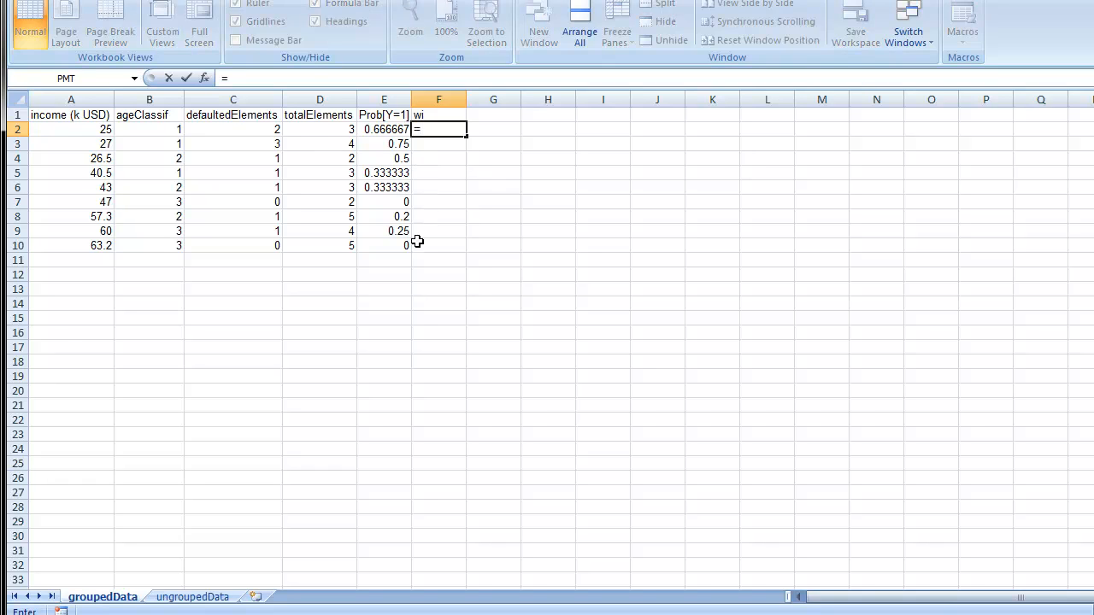
click(347, 130)
text(/()
key(BackSpace)
text(s)
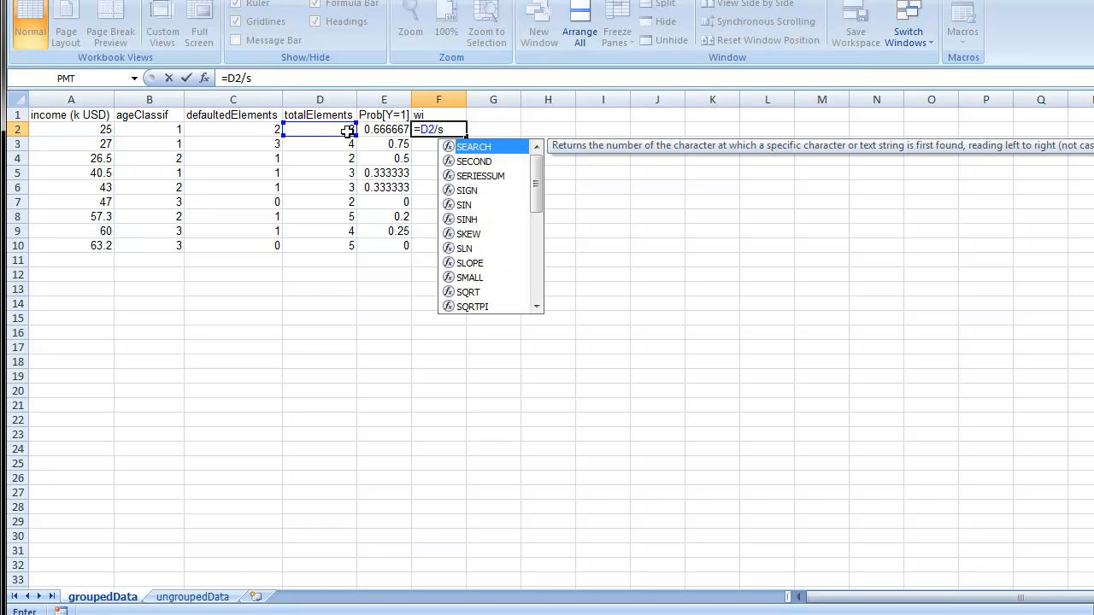
text(um()
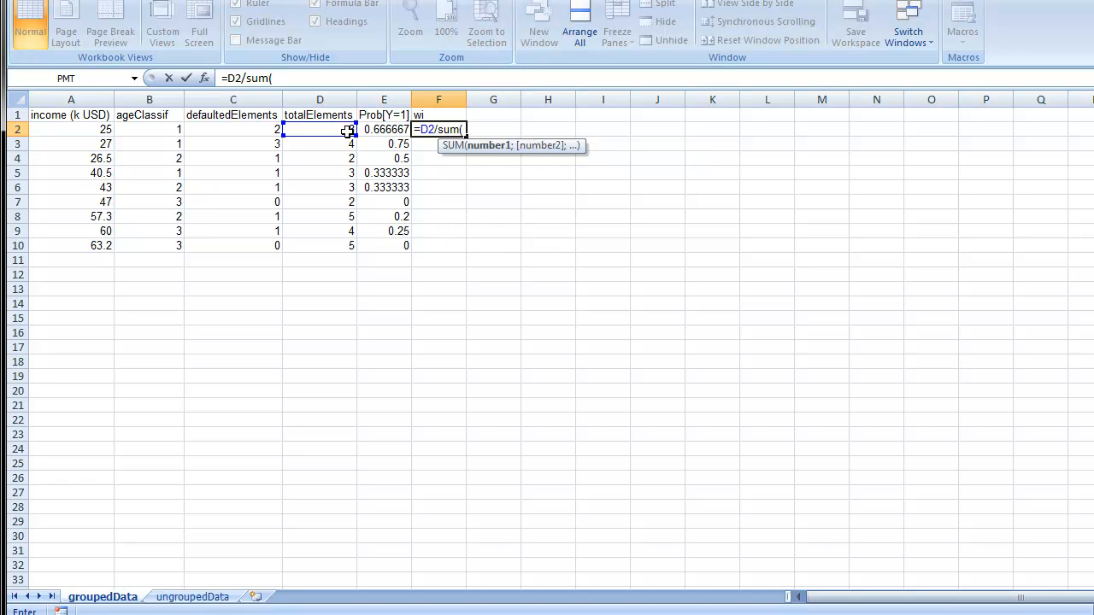
drag(337, 129, 332, 241)
text())
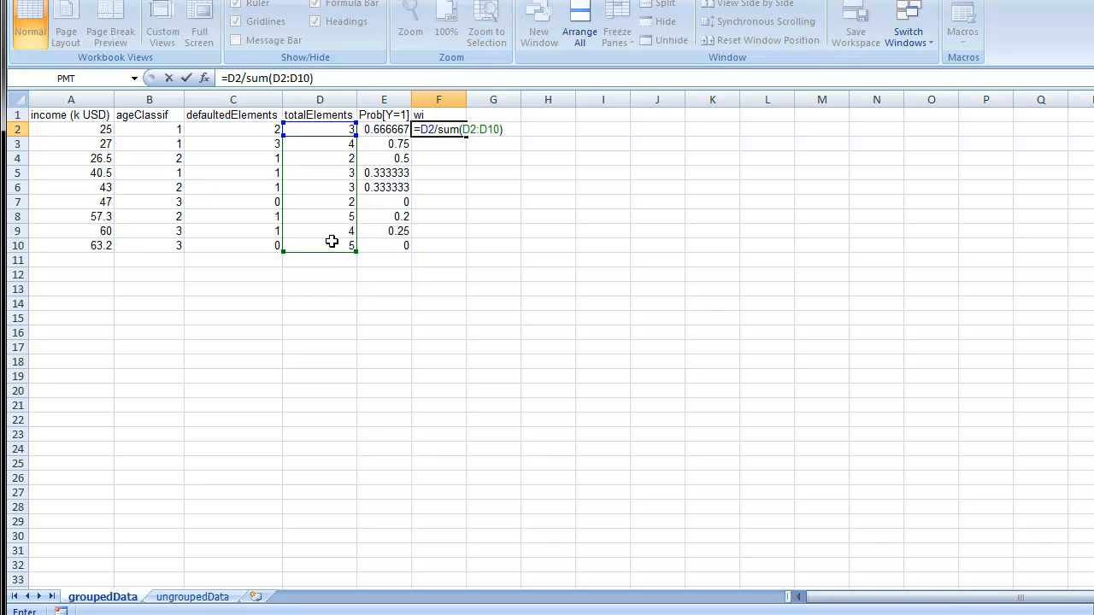
Make the SUM range in F2 absolute as $D$2:$D$10 and fill the weight formula down to F10.
click(297, 78)
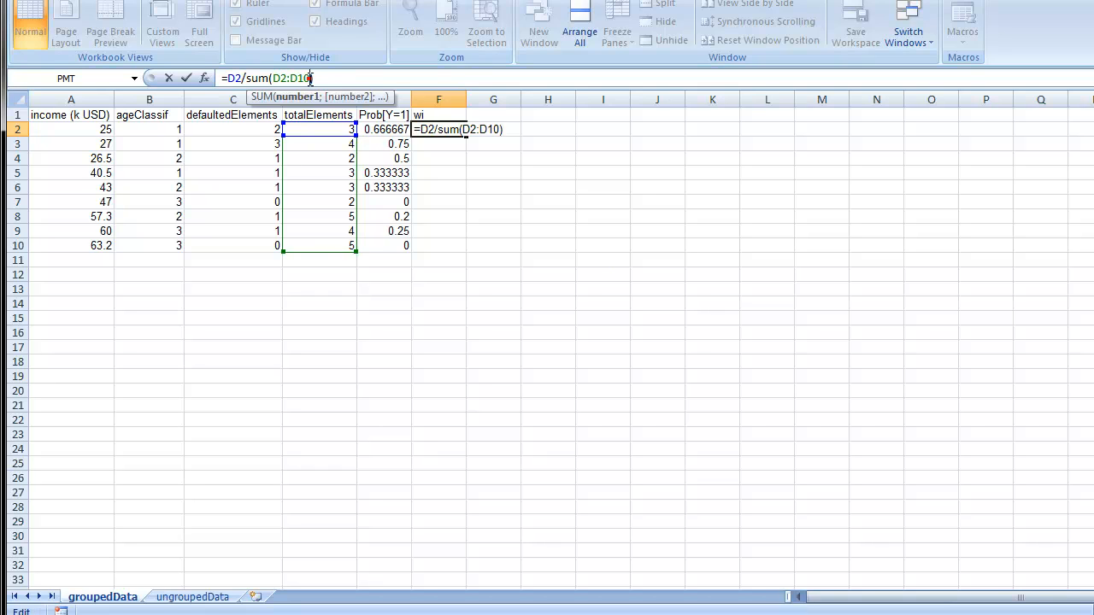
key(F4)
click(282, 78)
key(F4)
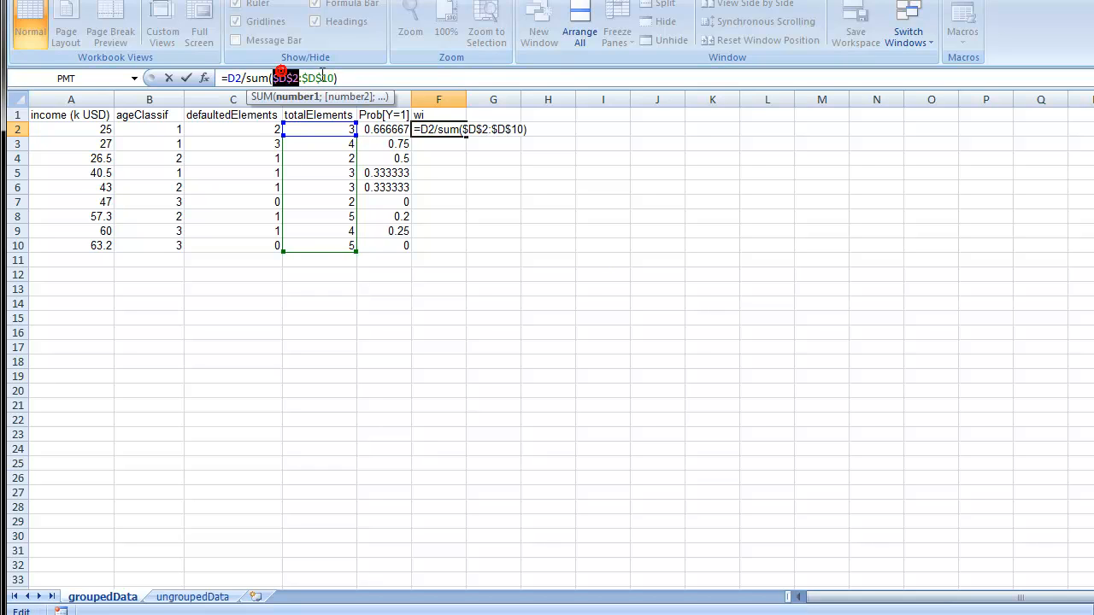
click(361, 79)
key(Return)
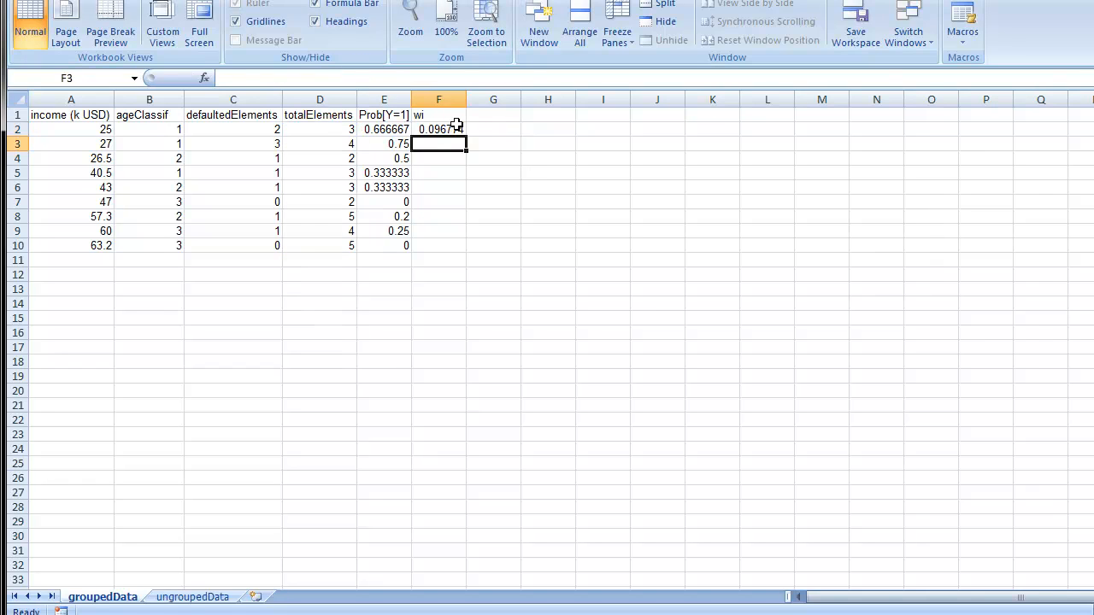
click(432, 129)
double_click(464, 136)
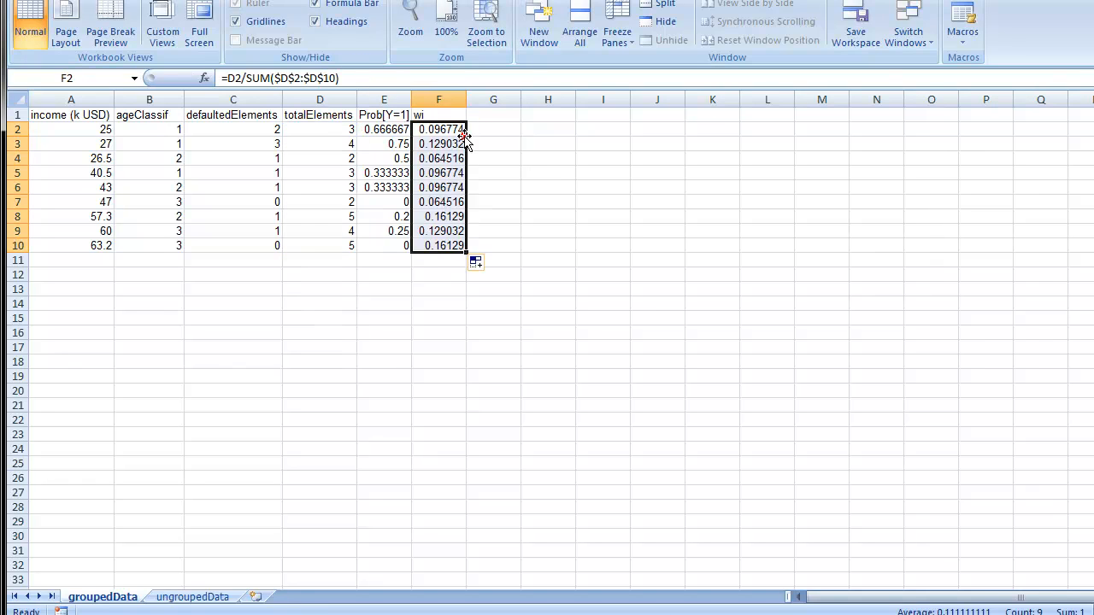
click(495, 150)
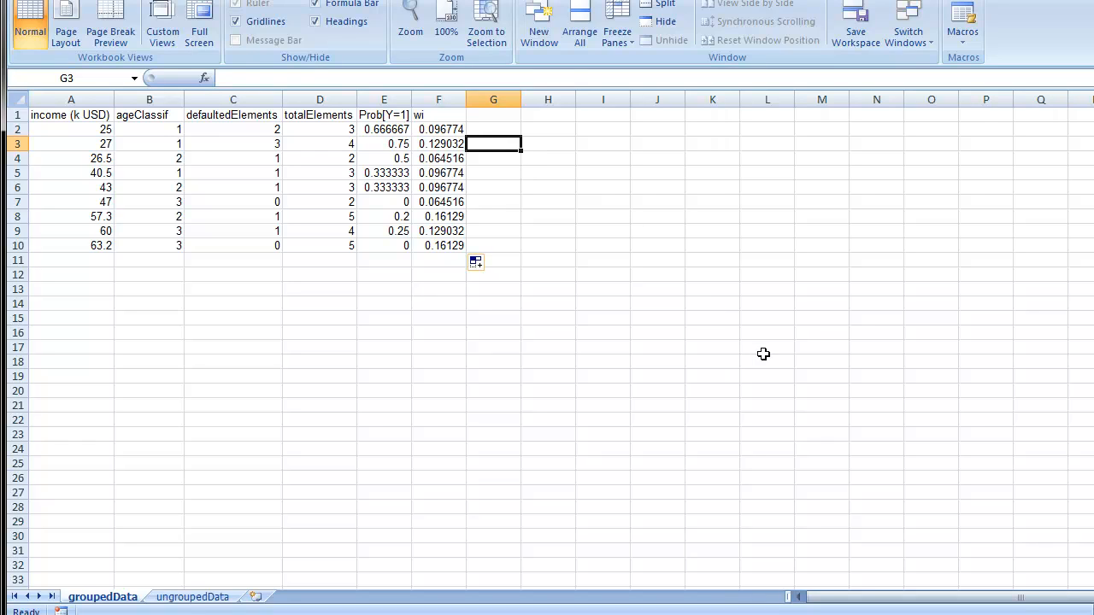
Add the three Pr[Y=1] probability columns of the ungrouped data in N1:P32 of the groupedData sheet and look them over.
click(624, 279)
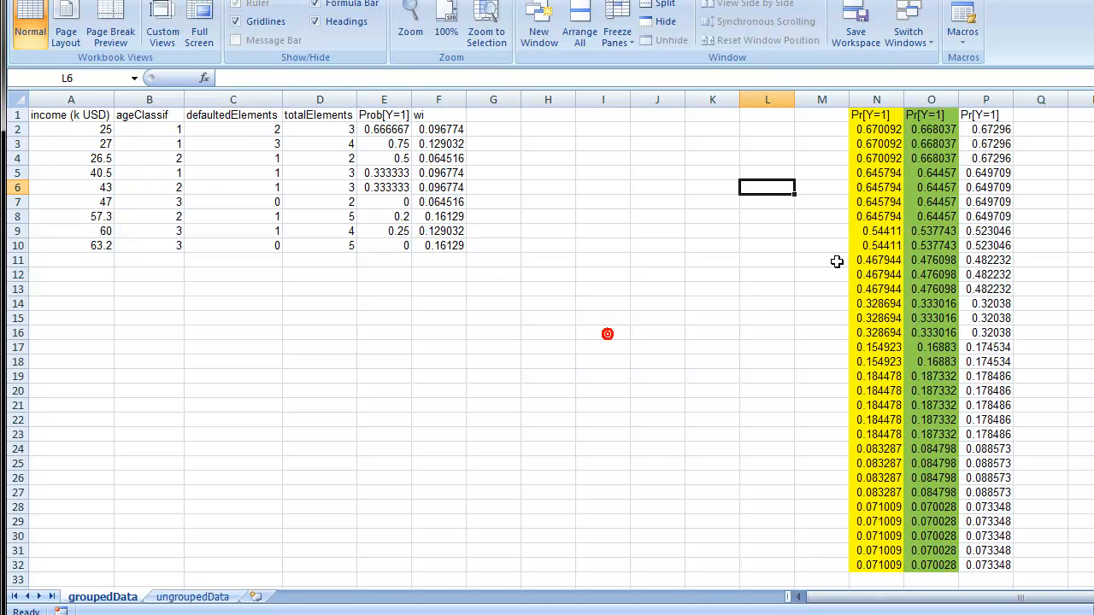
drag(853, 114, 981, 564)
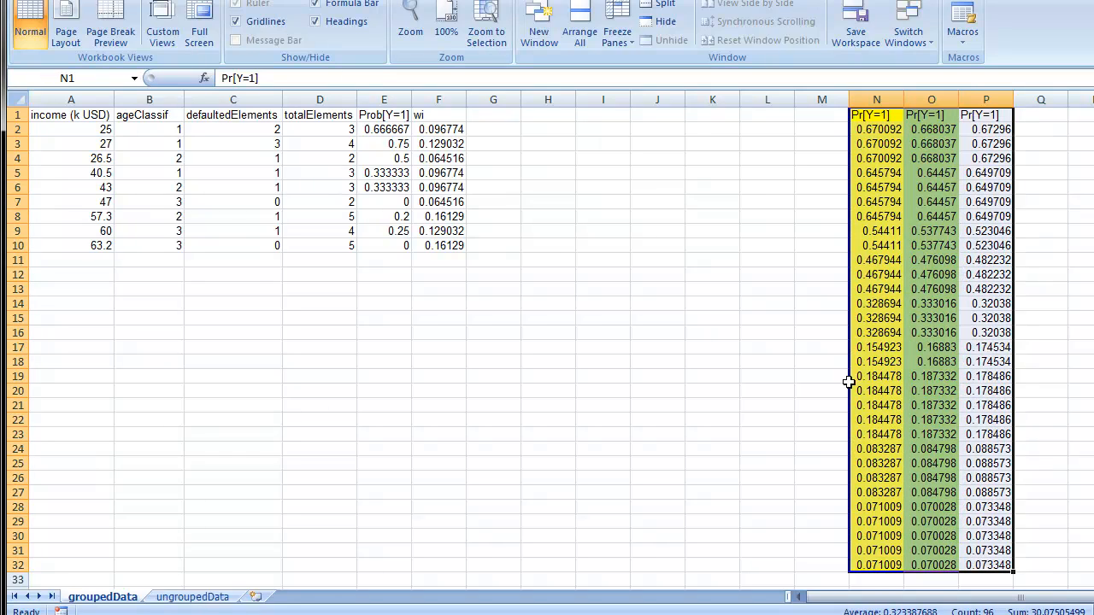
click(801, 218)
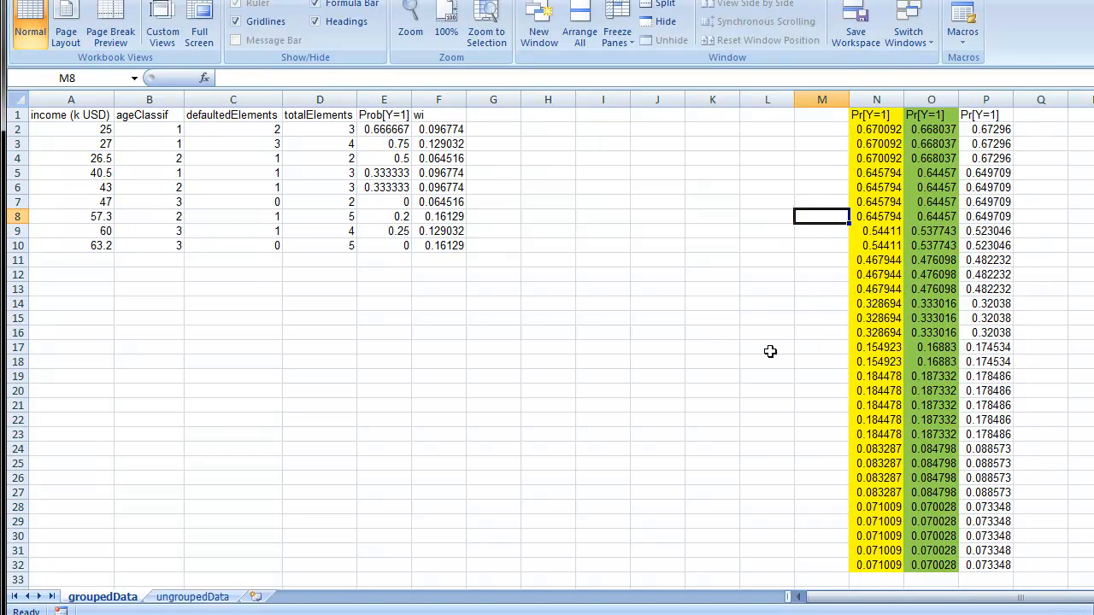
click(508, 134)
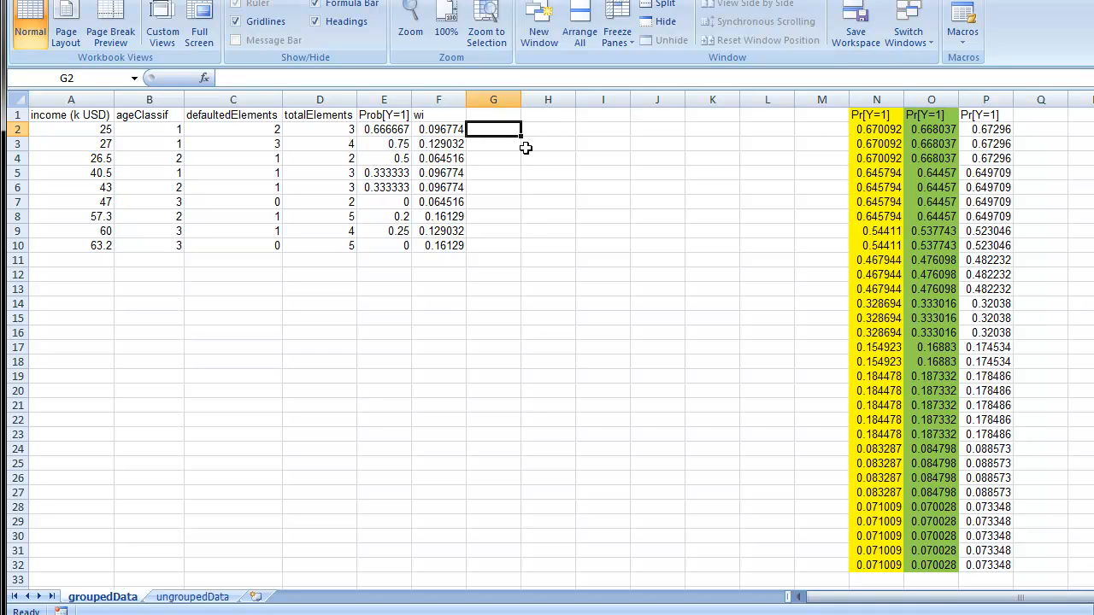
text(=)
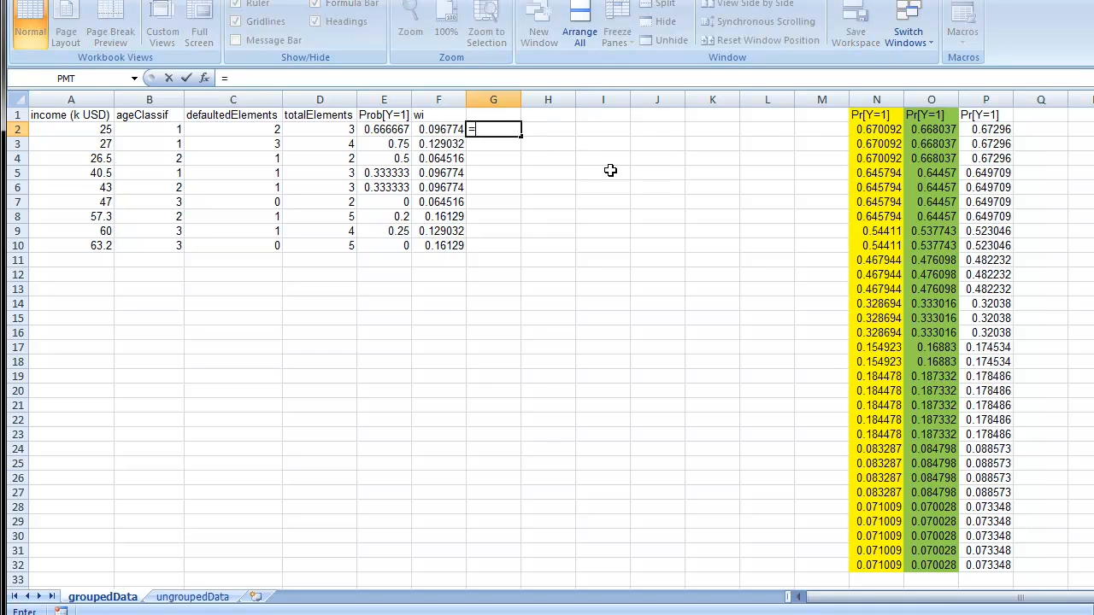
click(865, 130)
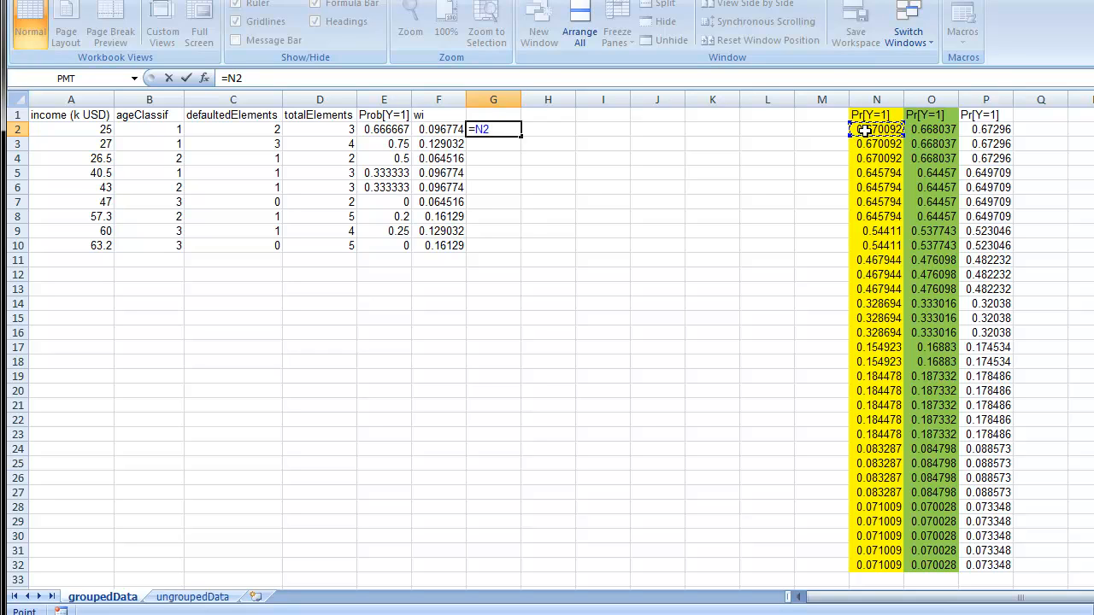
key(Escape)
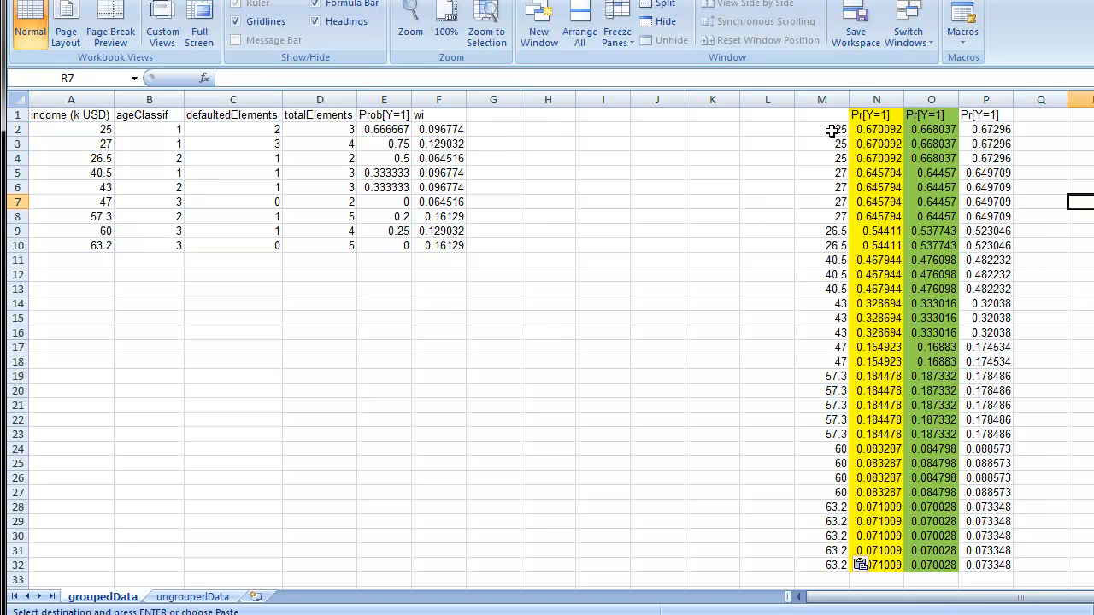
Check the repeated income values in M2:M32 against the grouped incomes in column A.
drag(831, 130, 811, 565)
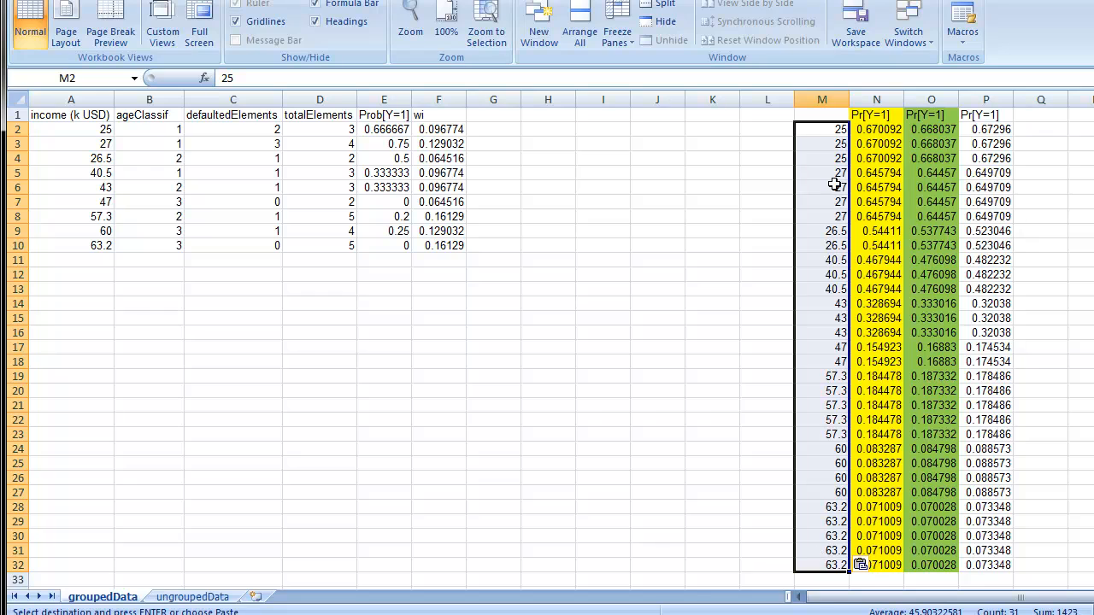
drag(834, 130, 835, 159)
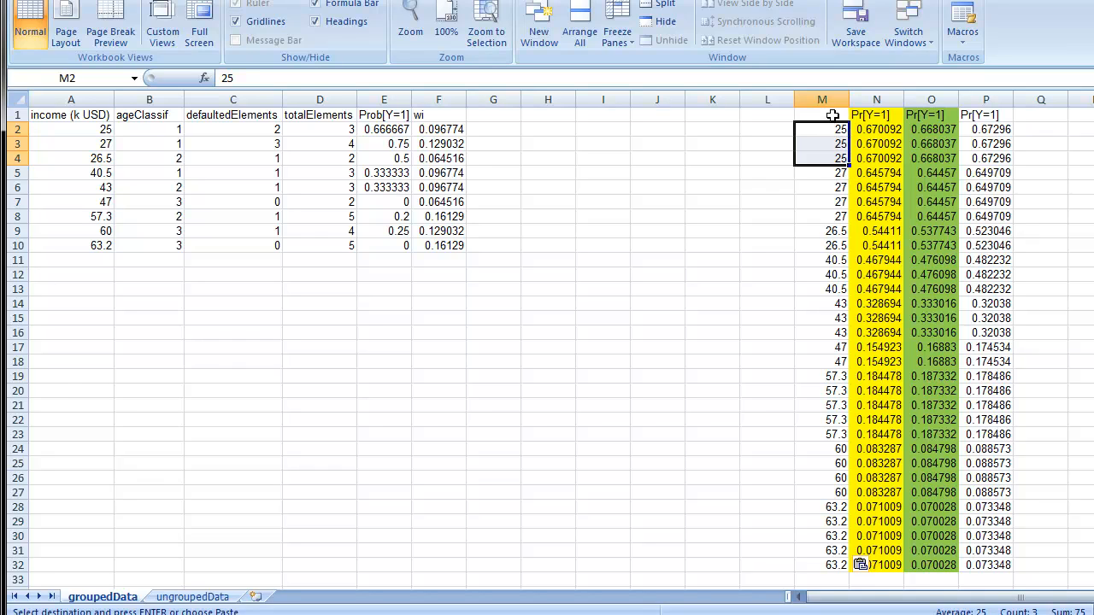
click(622, 128)
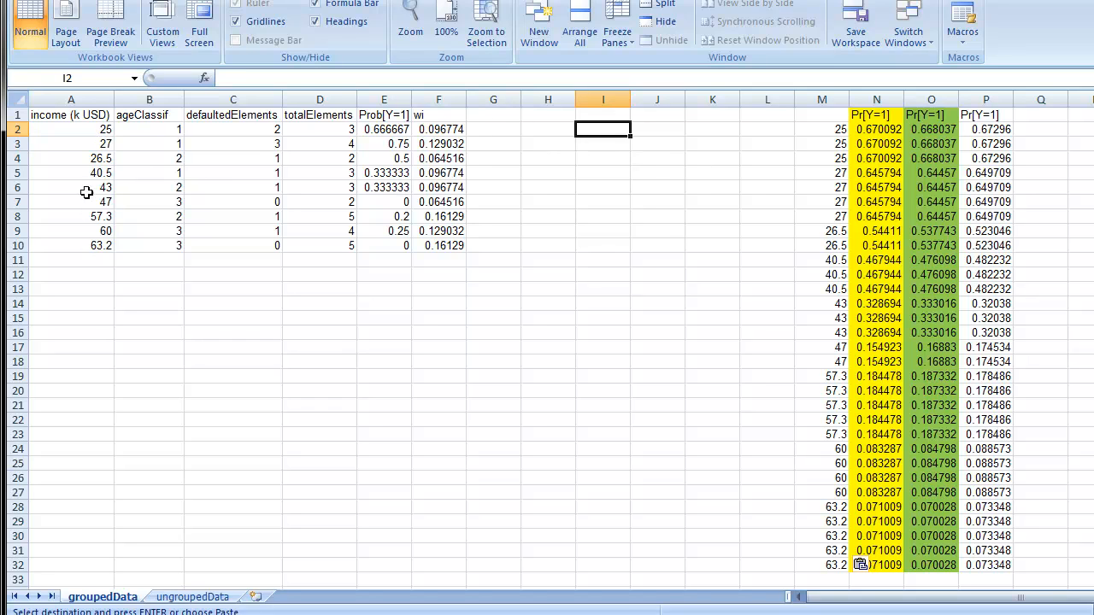
click(524, 128)
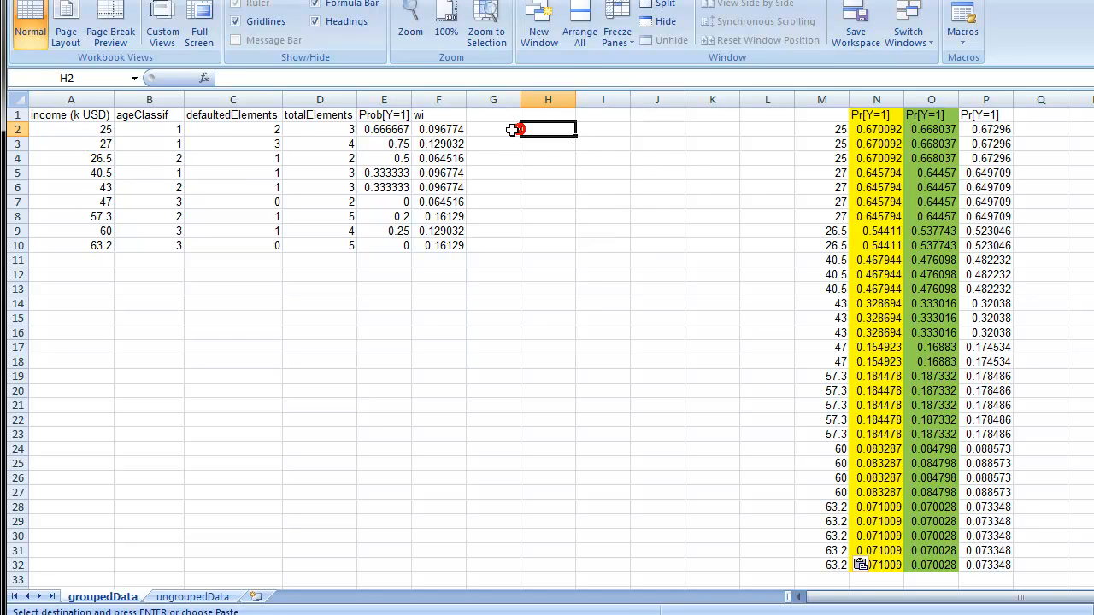
click(513, 129)
Copy the three Pr[Y=1] headers from N1:P1 into G1:I1, keeping their fill colours.
drag(865, 116, 979, 114)
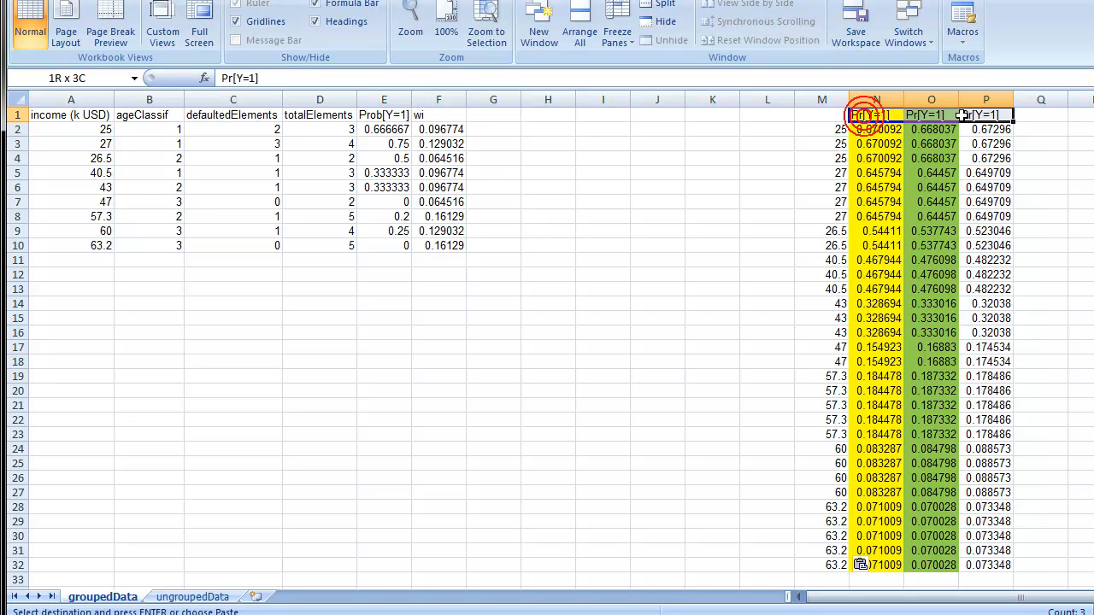
right_click(978, 114)
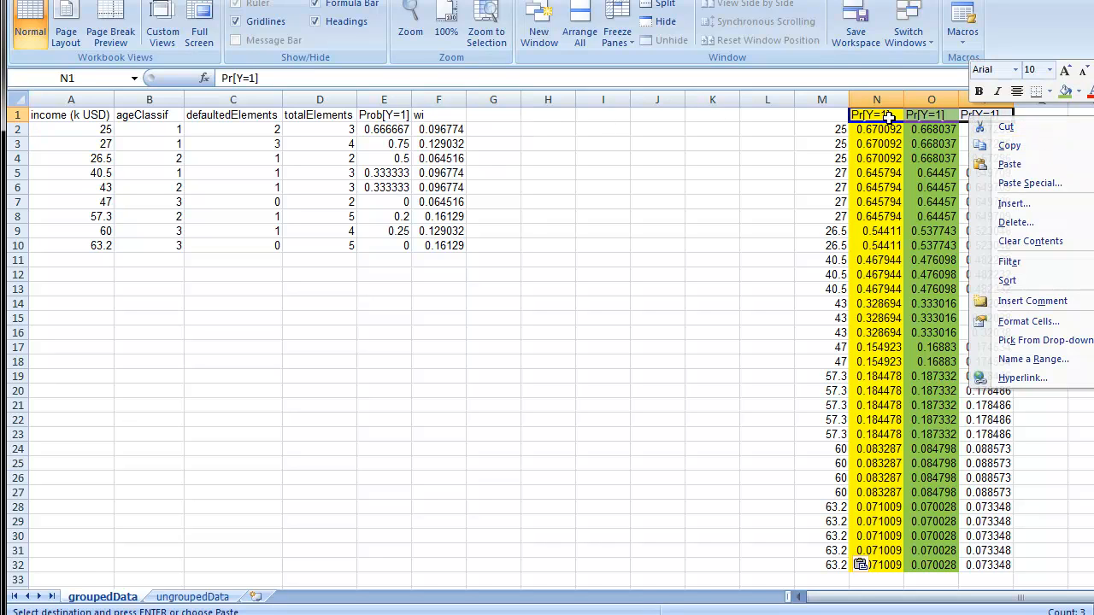
click(980, 146)
click(489, 115)
key(ctrl+v)
click(521, 195)
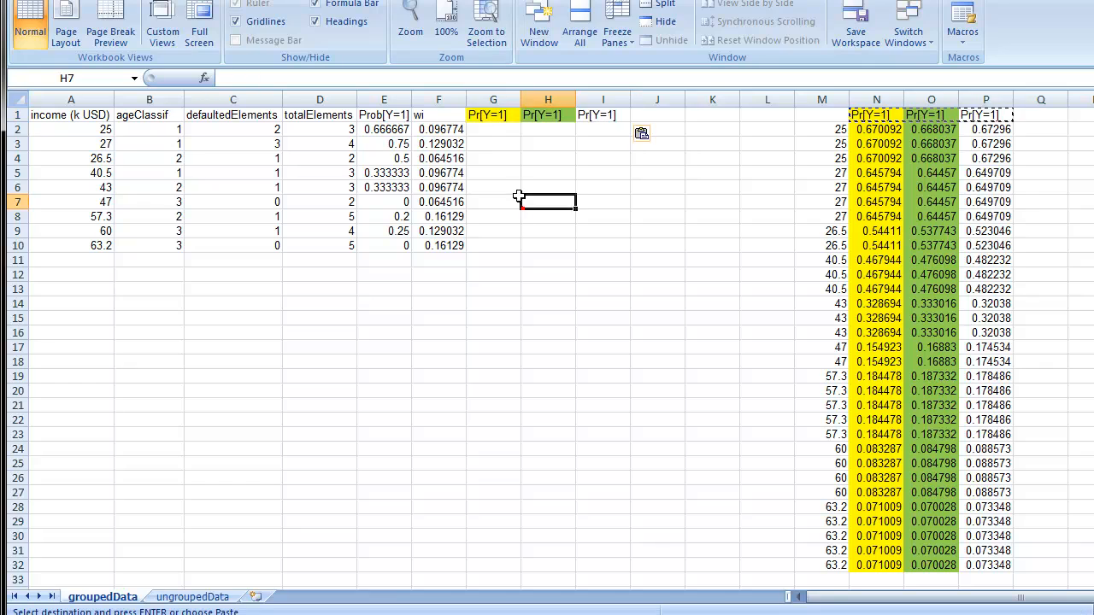
Begin a VLOOKUP formula in G2 that looks up income A2 in the absolute table $M$2:$P$32.
click(485, 128)
text(=)
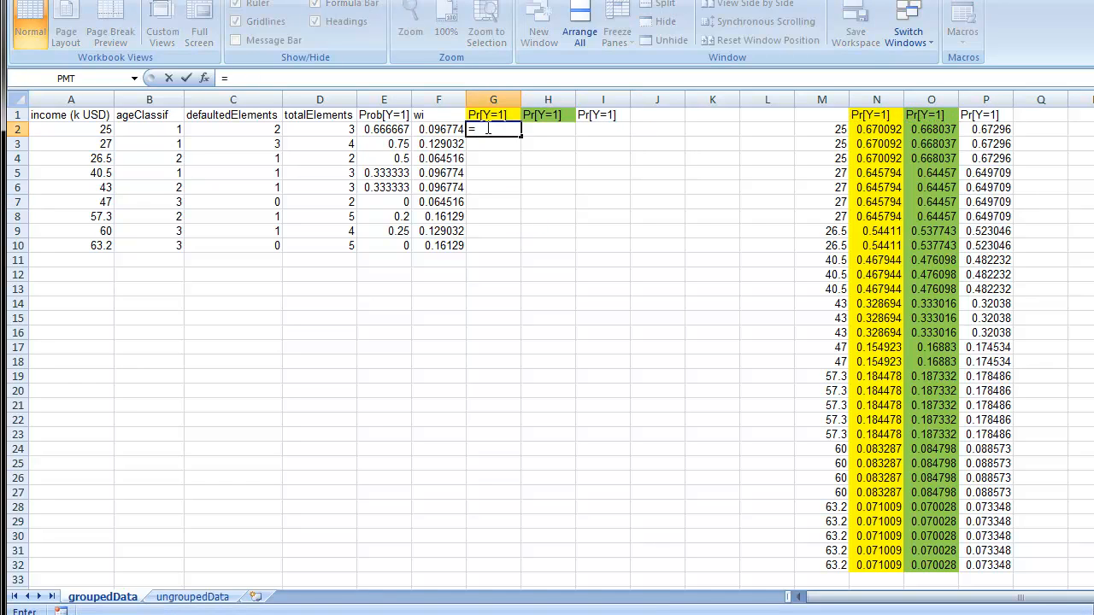
text(vlo)
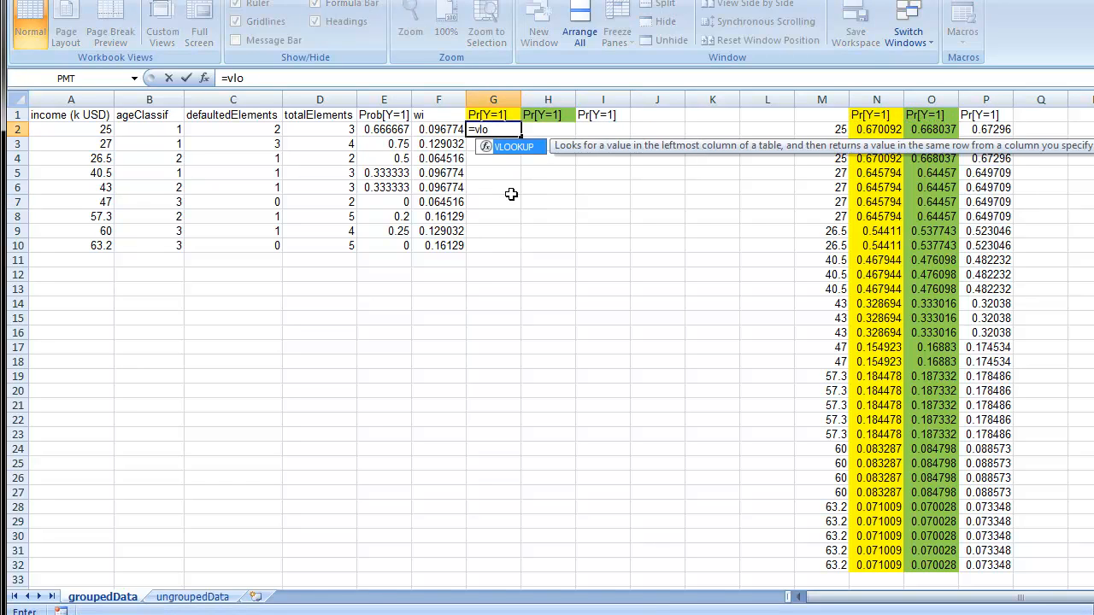
double_click(516, 147)
click(97, 129)
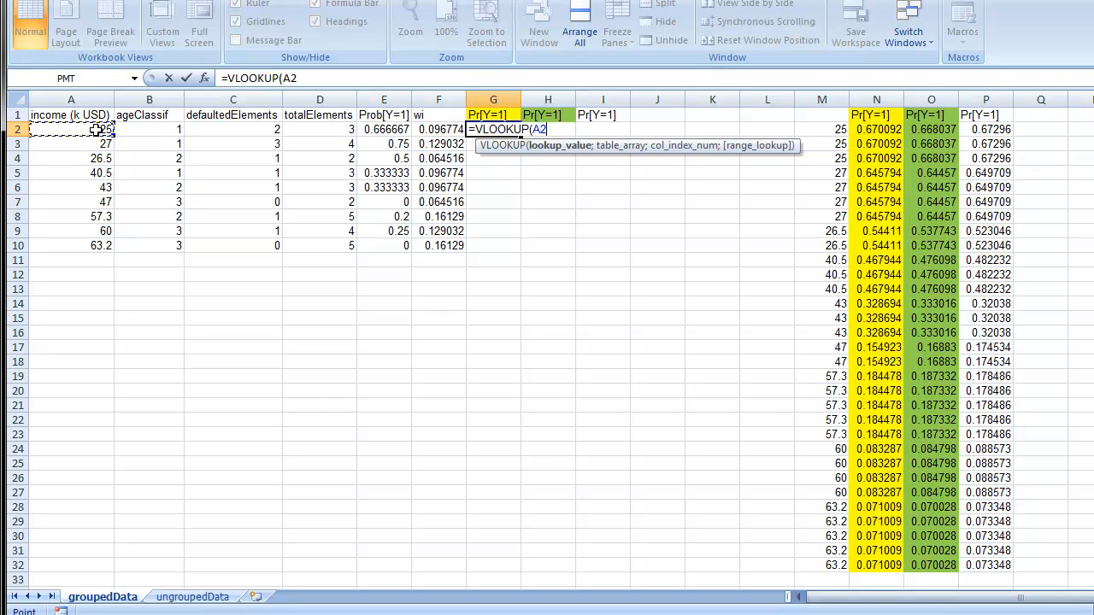
text(;)
click(819, 129)
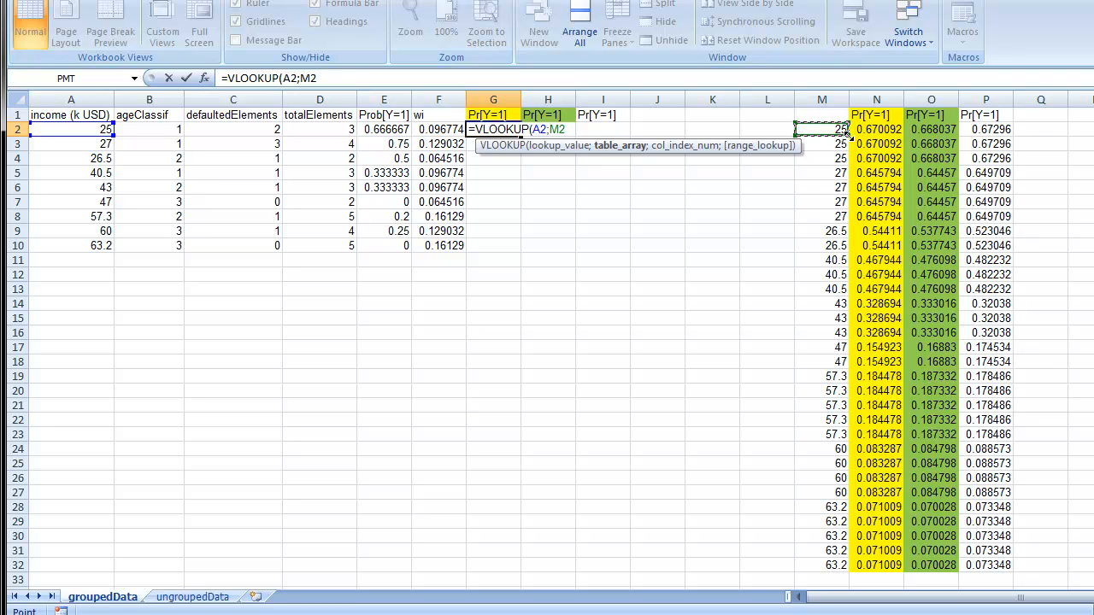
drag(846, 134, 1016, 574)
key(F4)
text(;)
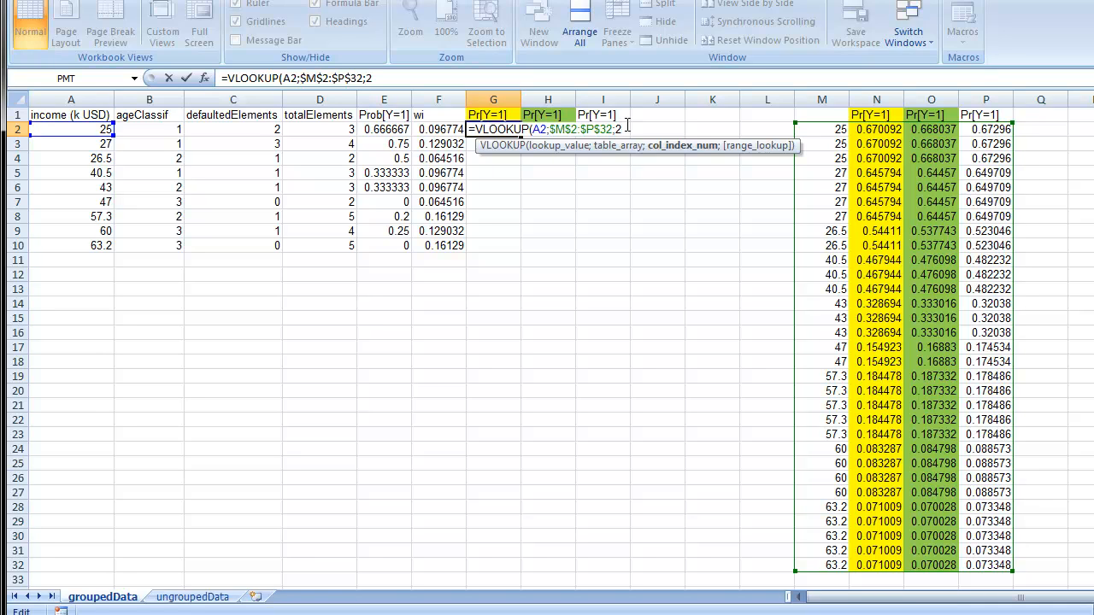
Complete the G2 lookup with column index 2 and exact match FALSE, and fill it down to G10.
text(2;)
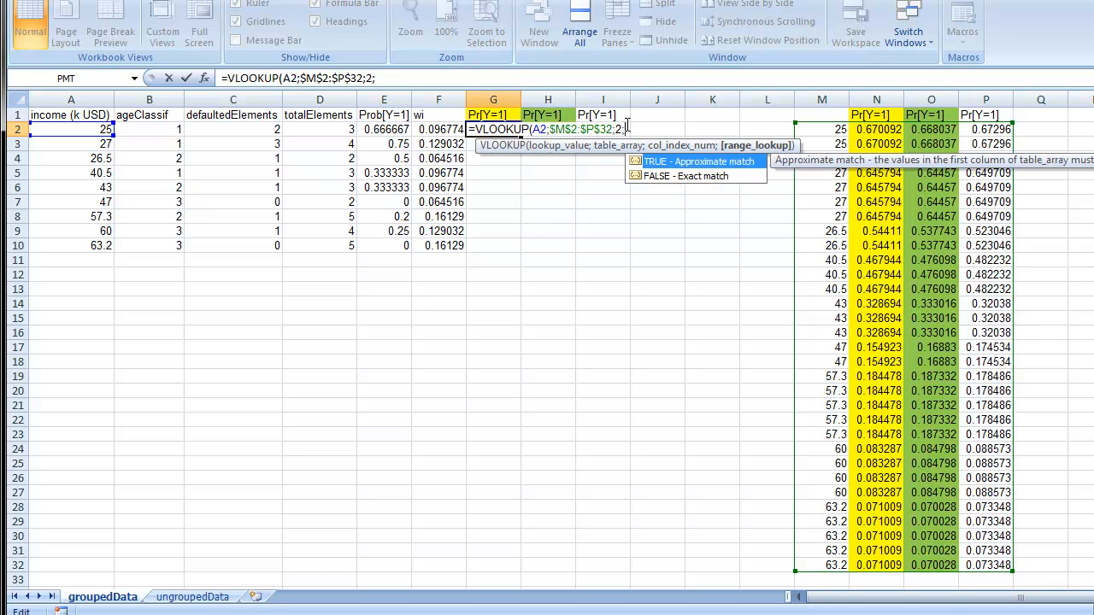
double_click(682, 177)
text())
key(Return)
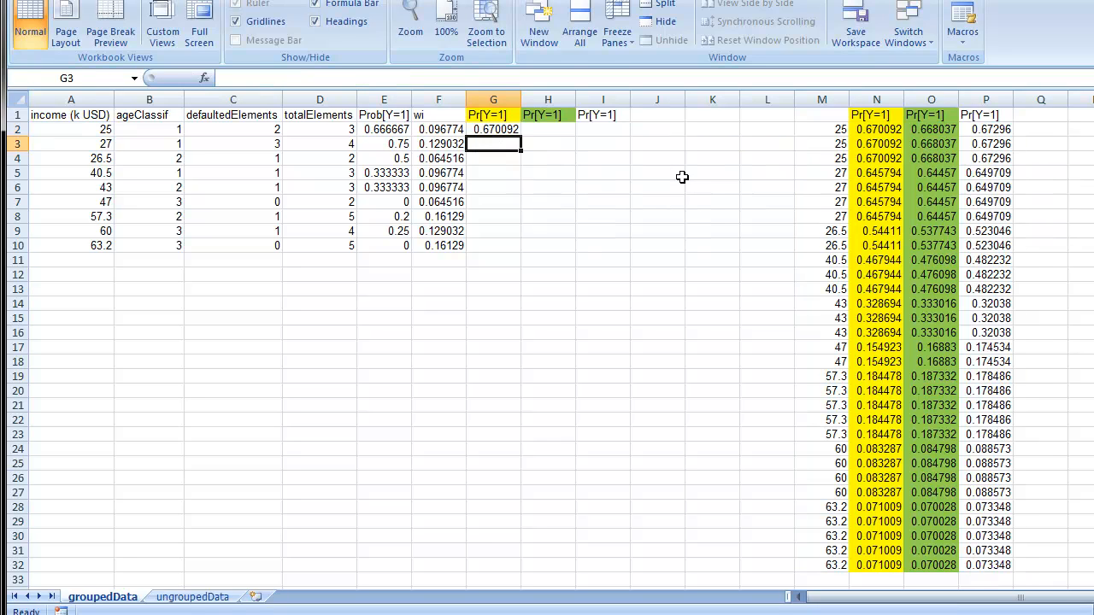
key(Up)
double_click(520, 136)
Reuse the G2 lookup formula in H2 with column index 3, giving =VLOOKUP(A2;$M$2:$P$32;3;FALSE).
drag(439, 76, 178, 61)
key(ctrl+c)
key(Escape)
click(541, 132)
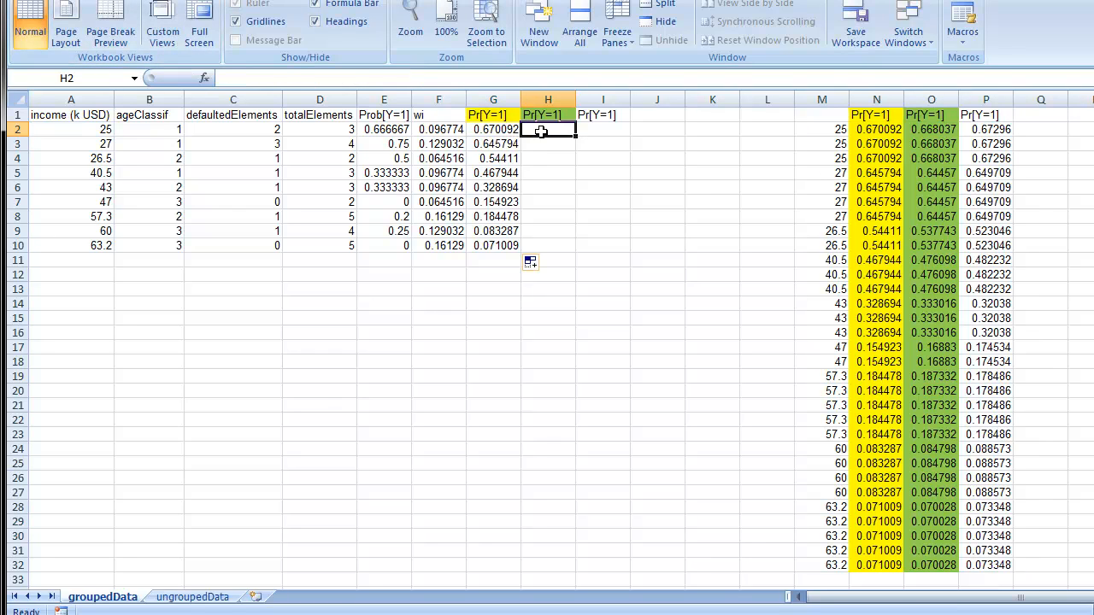
click(368, 78)
key(ctrl+v)
click(370, 77)
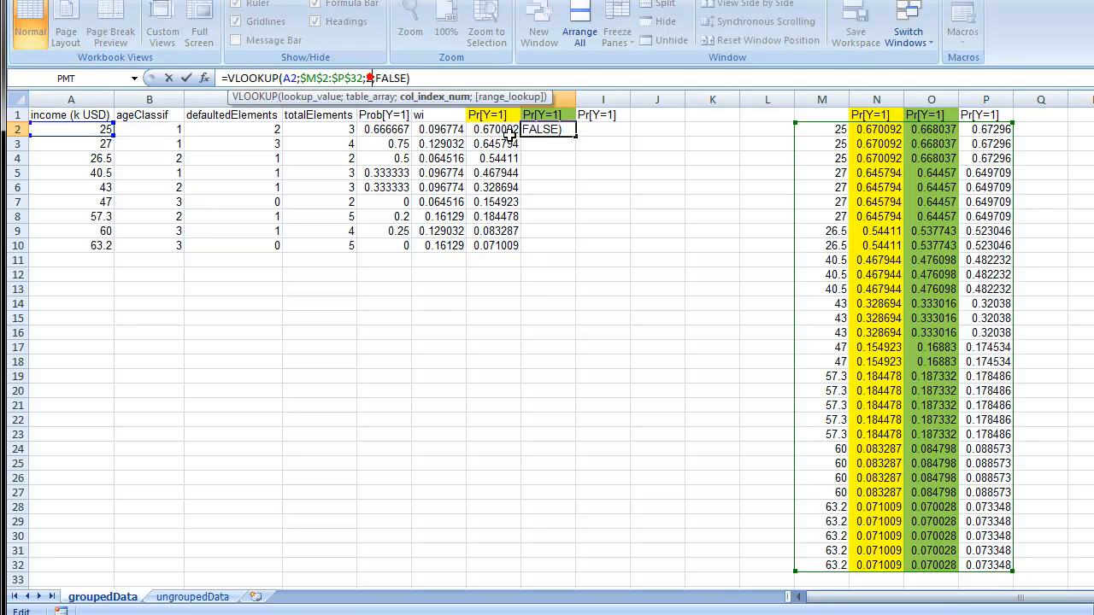
key(BackSpace)
text(3)
key(Return)
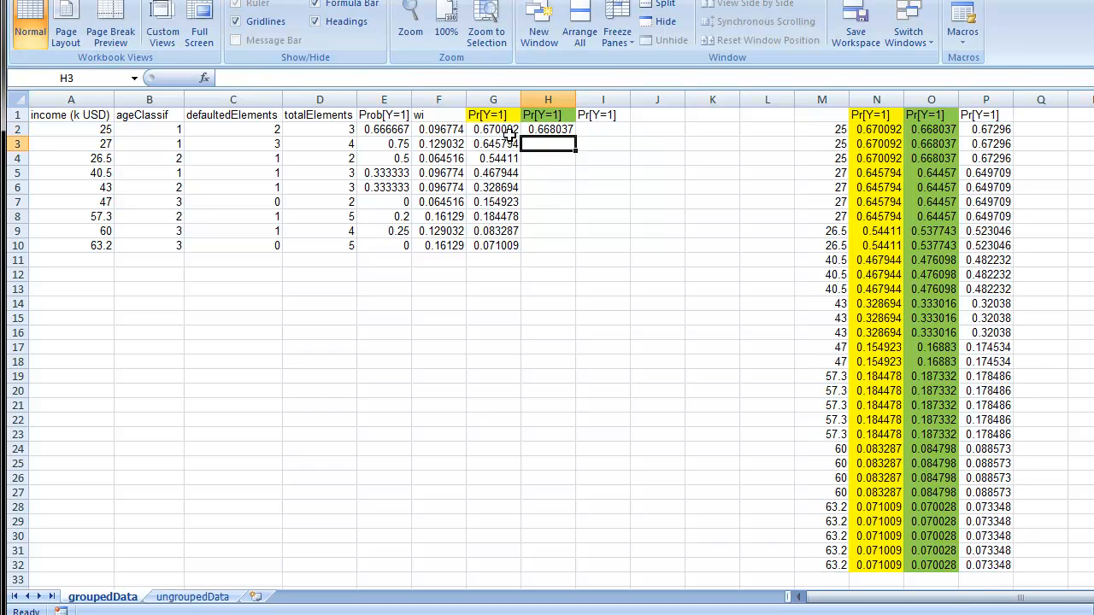
Reuse the H2 lookup formula in I2 with column index 4, giving =VLOOKUP(A2;$M$2:$P$32;4;FALSE).
click(553, 130)
drag(414, 78, 226, 68)
key(ctrl+c)
key(Escape)
click(603, 130)
key(ctrl+v)
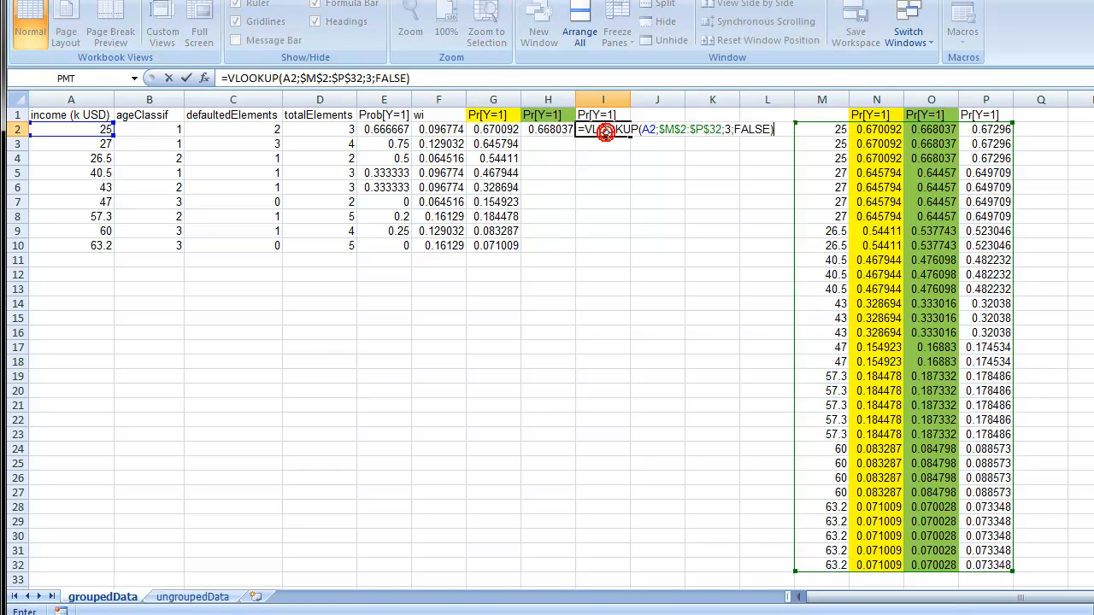
click(375, 78)
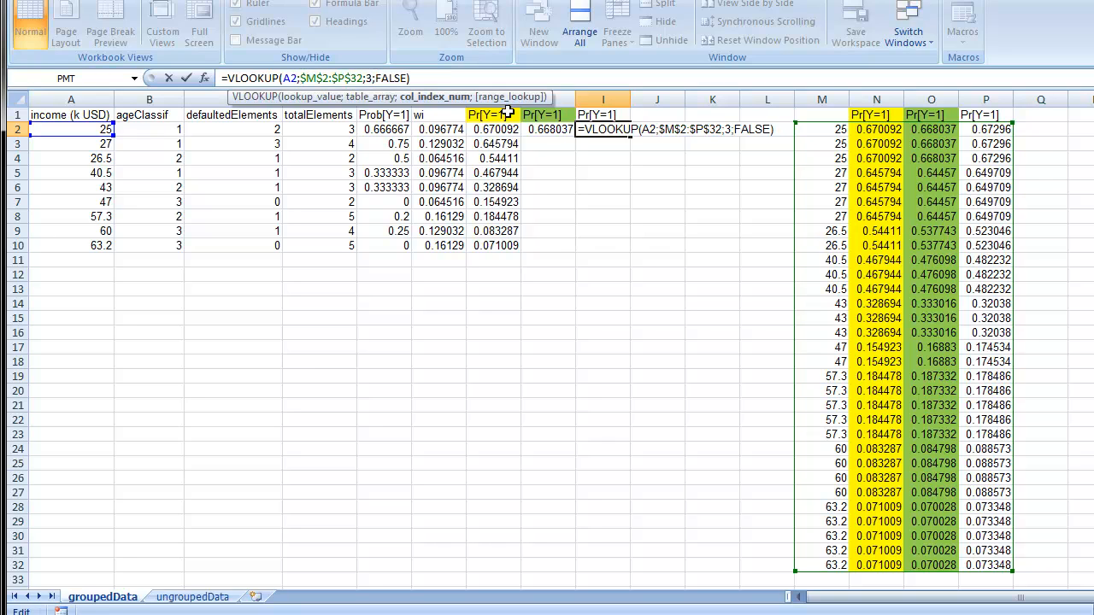
key(BackSpace)
text(4)
key(Return)
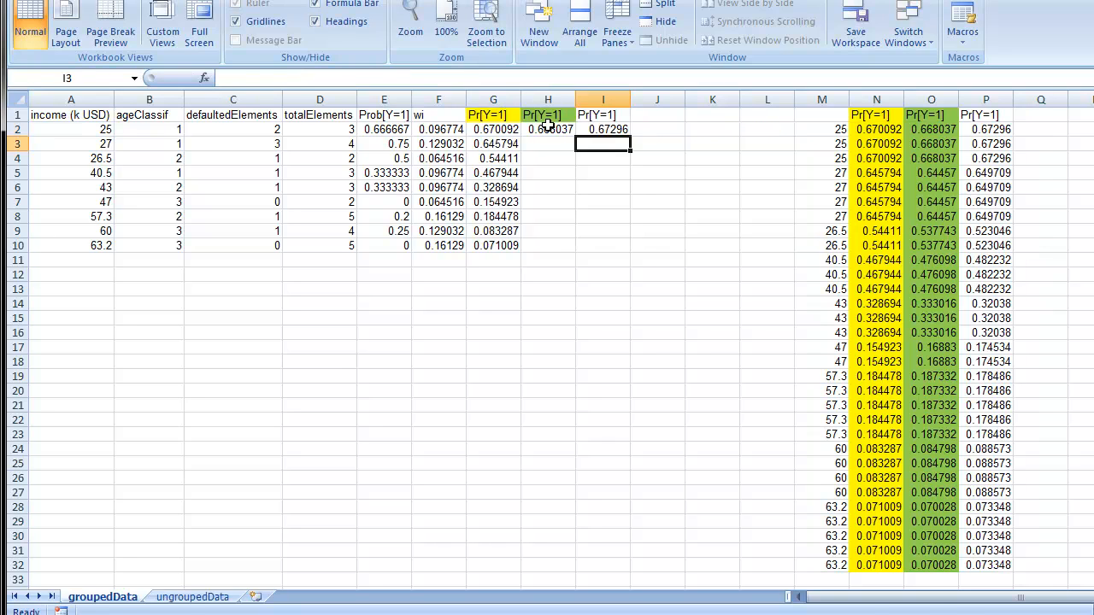
Fill the lookup formulas in H2:I2 down to row 10.
drag(549, 127, 631, 249)
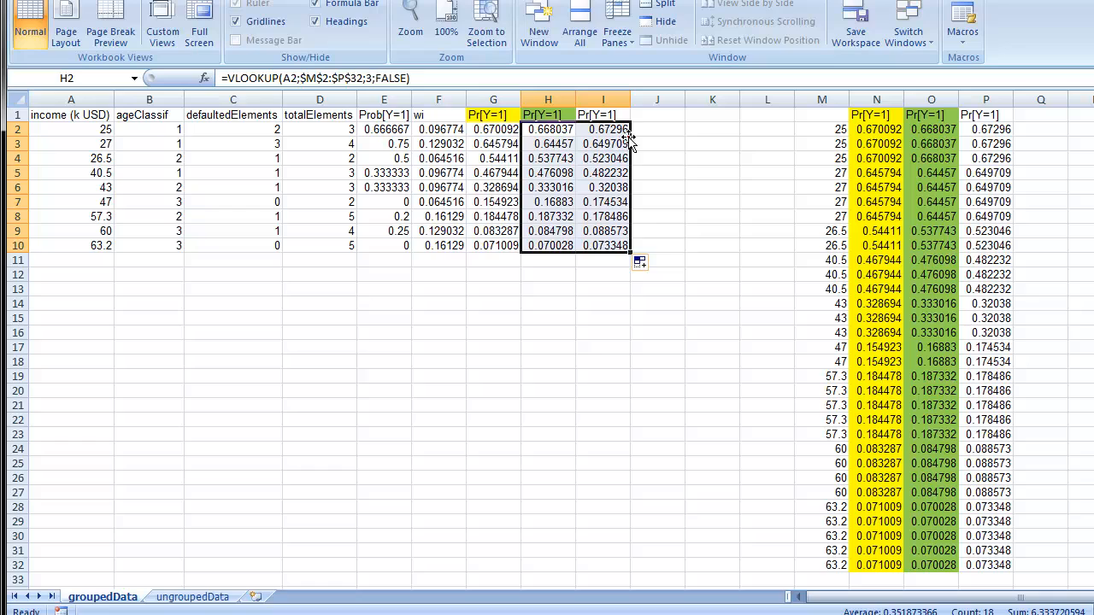
click(633, 335)
click(844, 114)
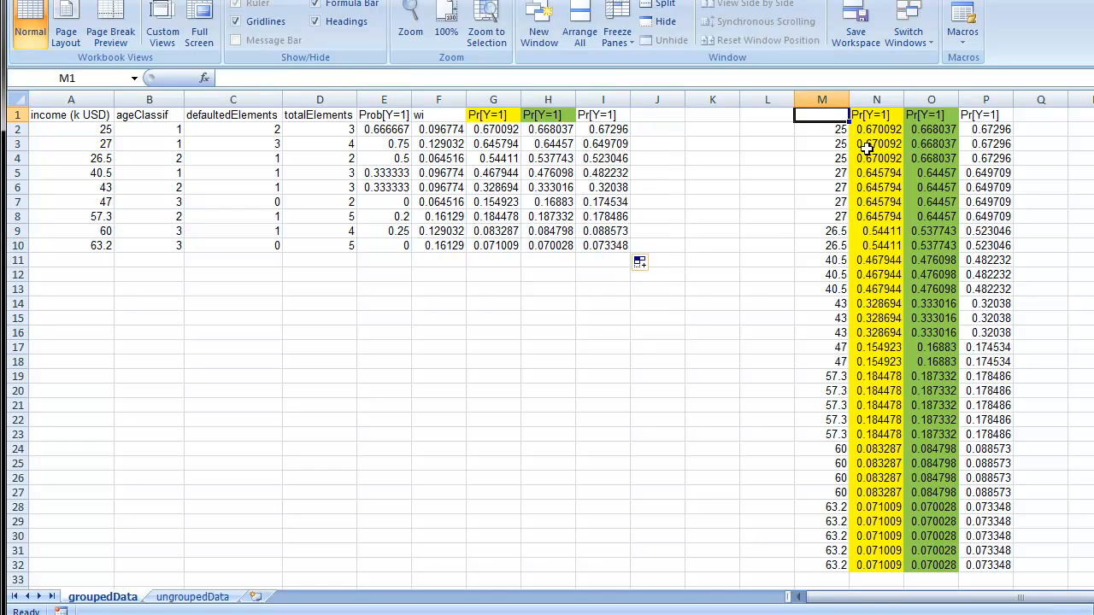
drag(830, 111, 994, 564)
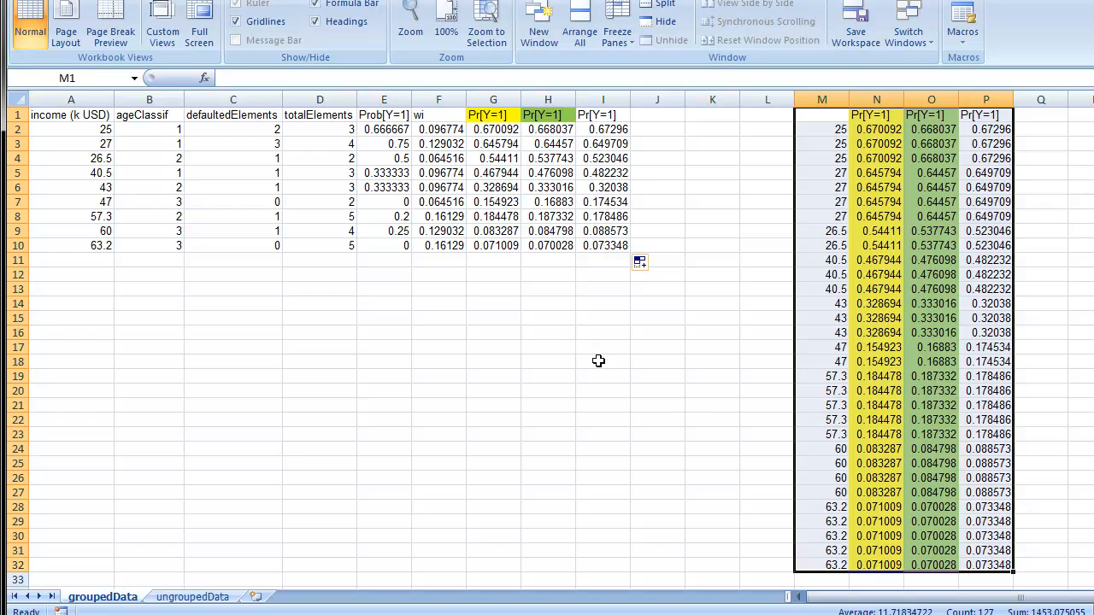
click(481, 293)
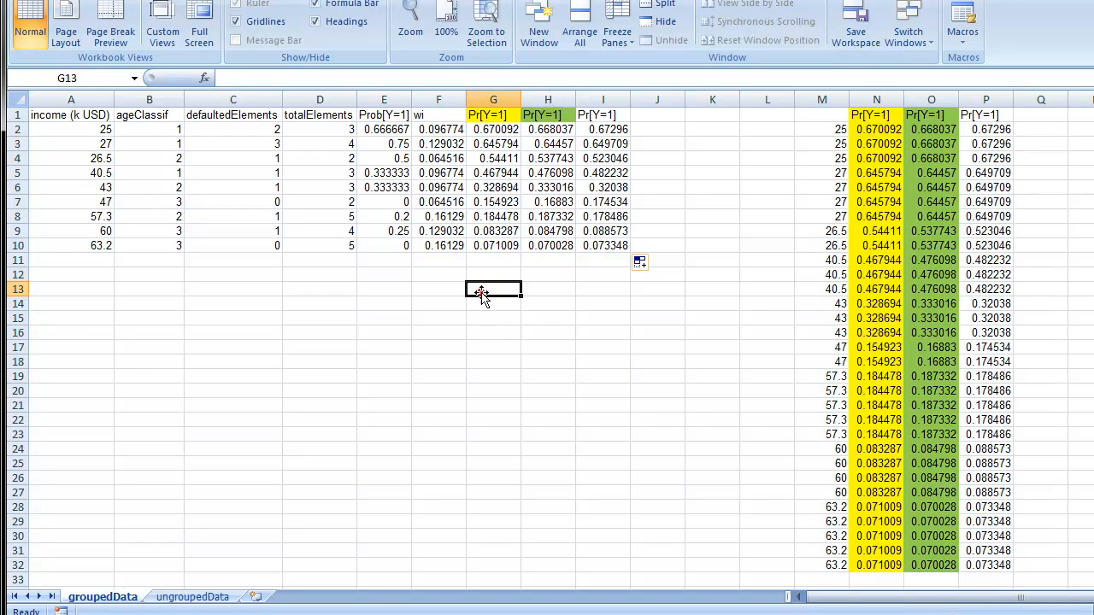
Switch to MathType and start a new line below the probit equation with R² = 1 −.
click(569, 395)
key(alt+Tab)
drag(605, 304, 619, 106)
click(620, 310)
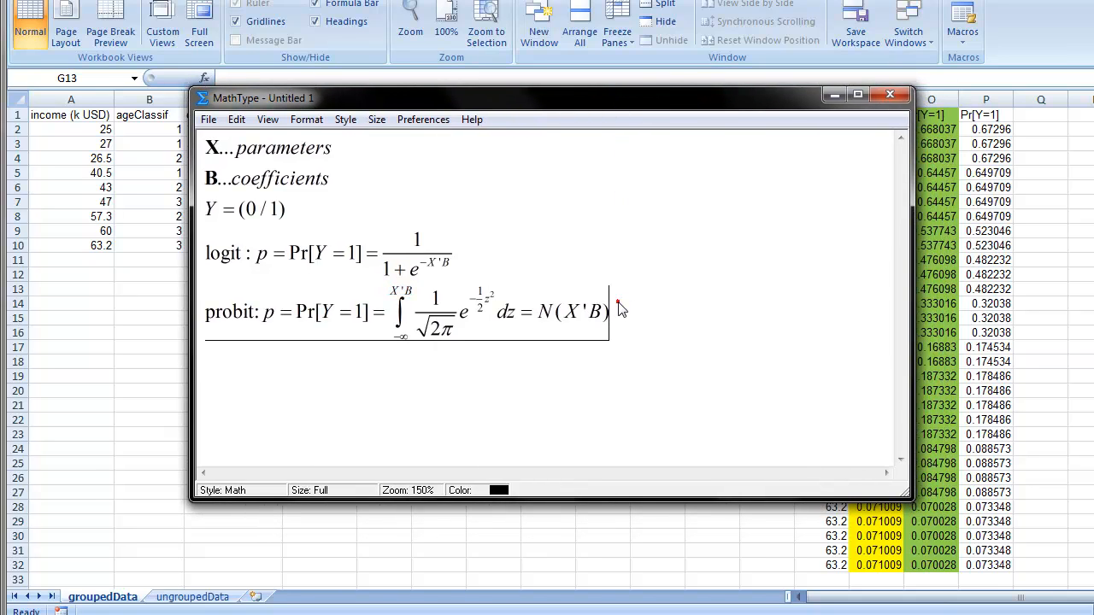
text(R)
key(ctrl+h)
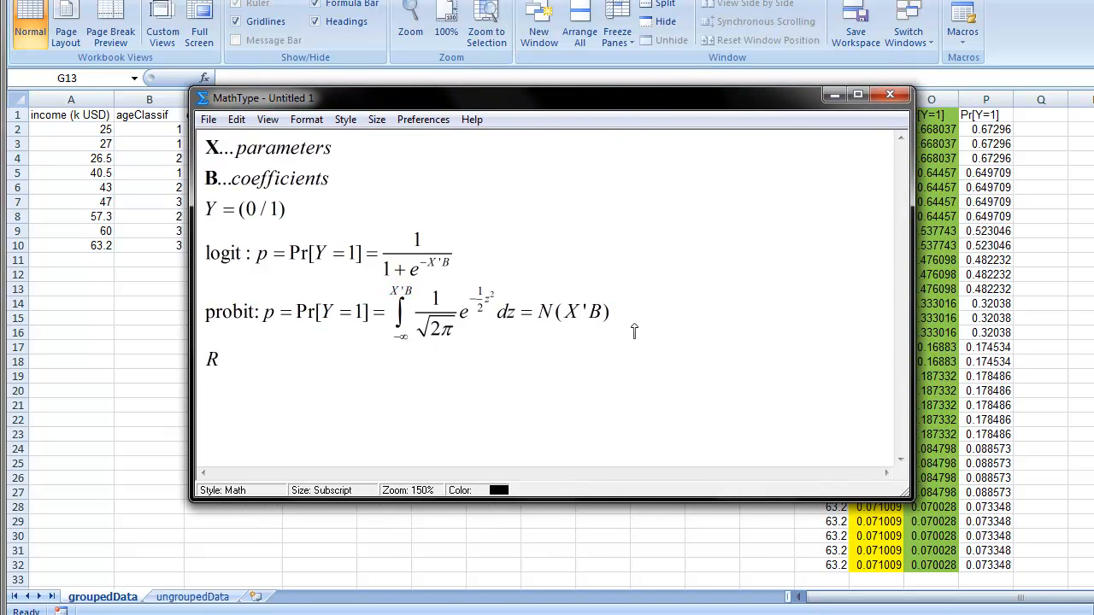
text(2)
key(Tab)
text(=1-)
Complete the R² equation with a fraction of ERR with subscript est over ERR with subscript tot.
key(ctrl+f)
text(Err)
key(BackSpace)
key(BackSpace)
text(RR)
key(ctrl+l)
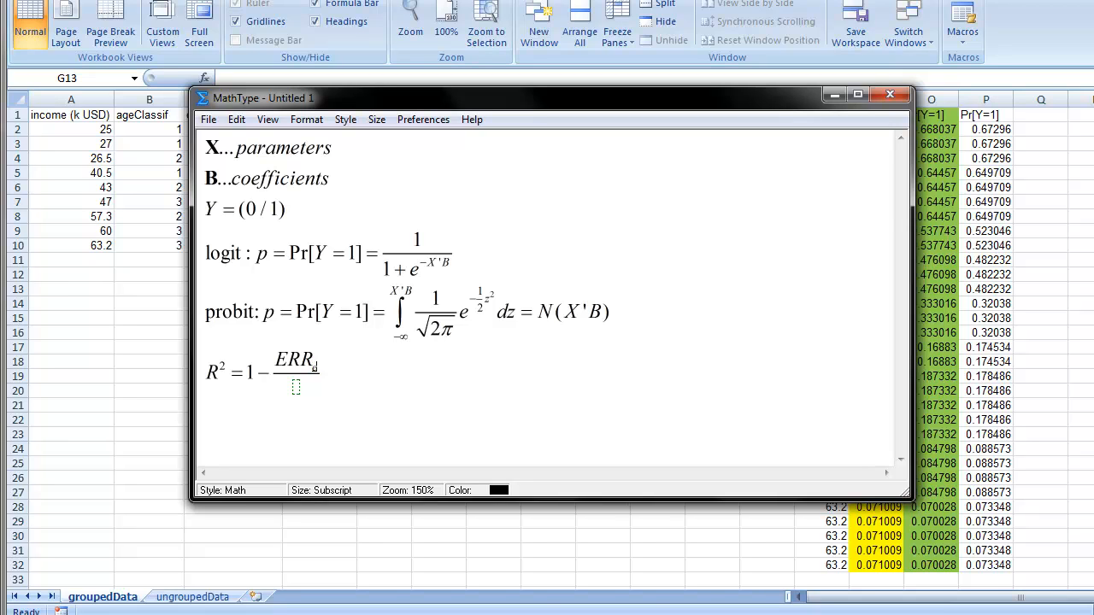
key(Tab)
text(ERR)
key(ctrl+l)
text(tot)
Start a second equation on the next line with R² = 1 − and an empty fraction.
click(349, 390)
text(R)
key(ctrl+h)
text(2=1−)
key(ctrl+f)
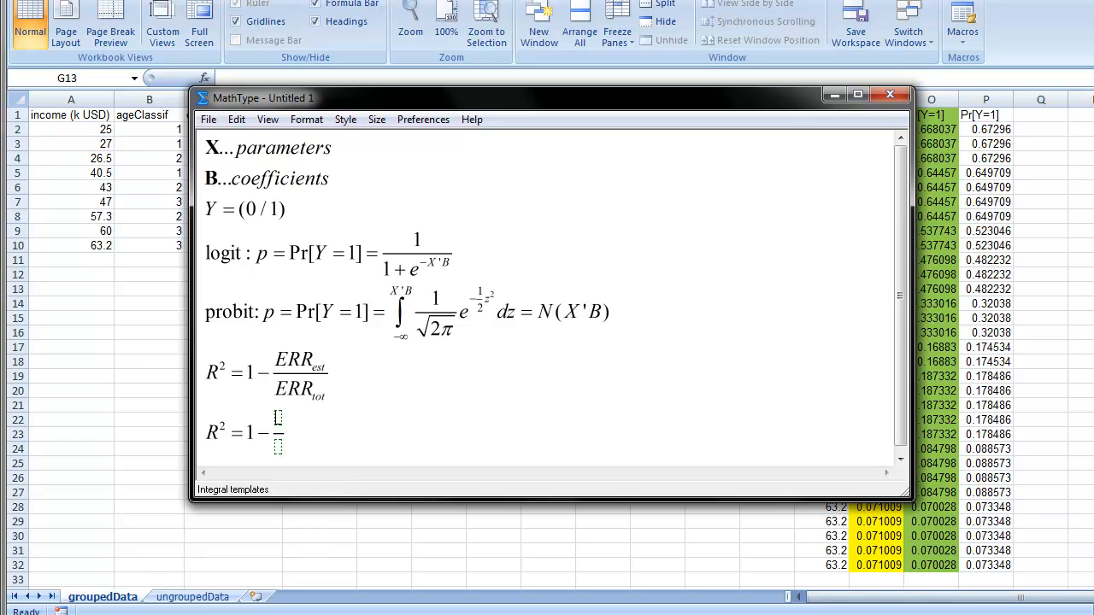
click(341, 614)
click(342, 614)
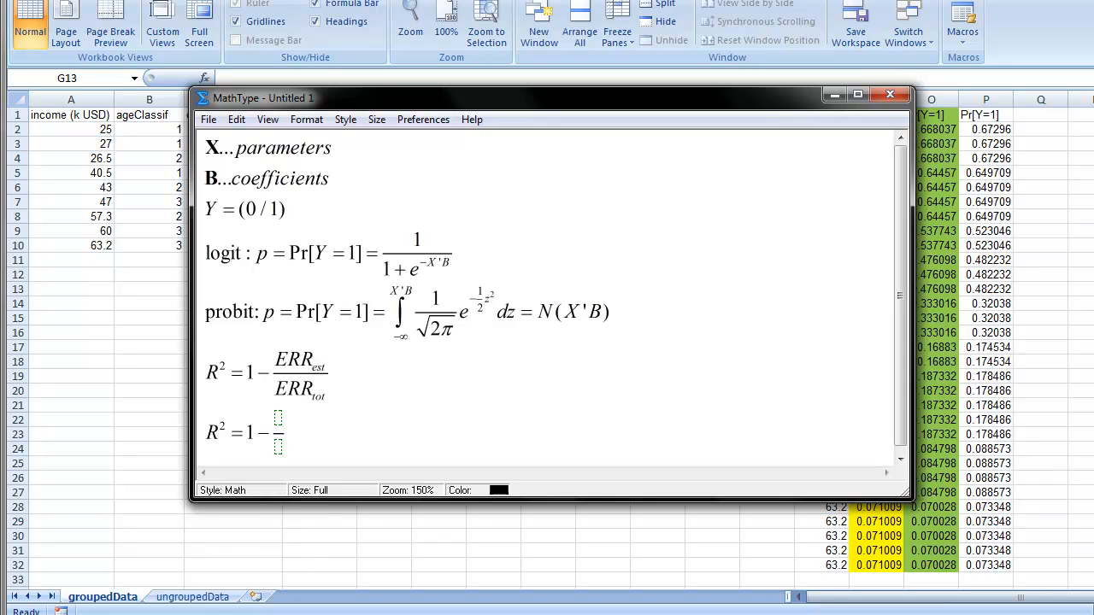
text(w)
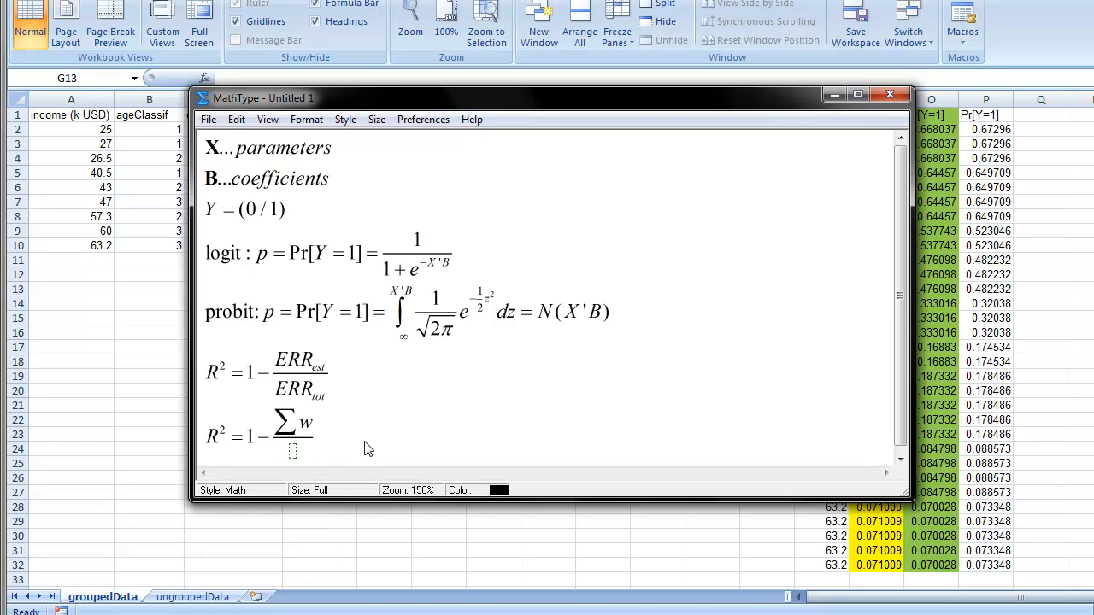
key(BackSpace)
key(BackSpace)
key(BackSpace)
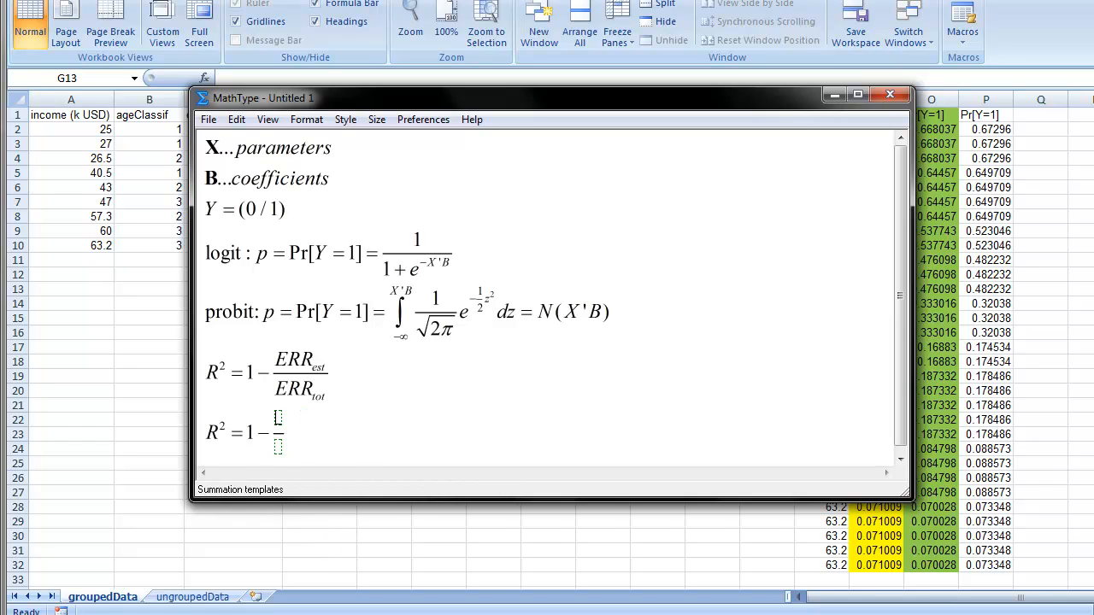
Insert a summation with lower limit i in the numerator, followed by w with subscript i and a bracketed Y.
click(334, 614)
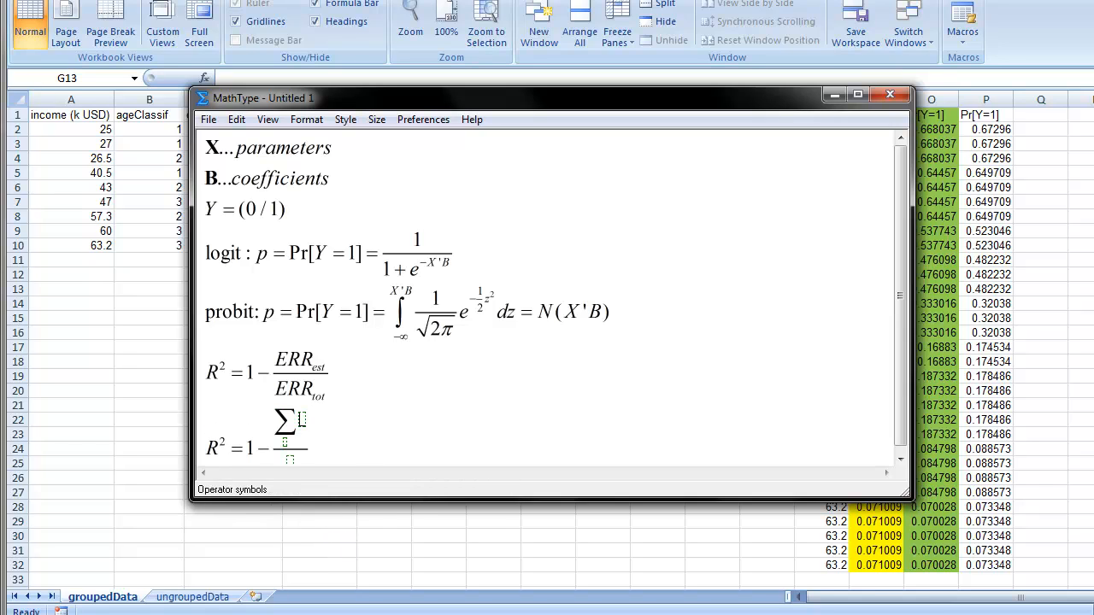
click(286, 444)
text(i)
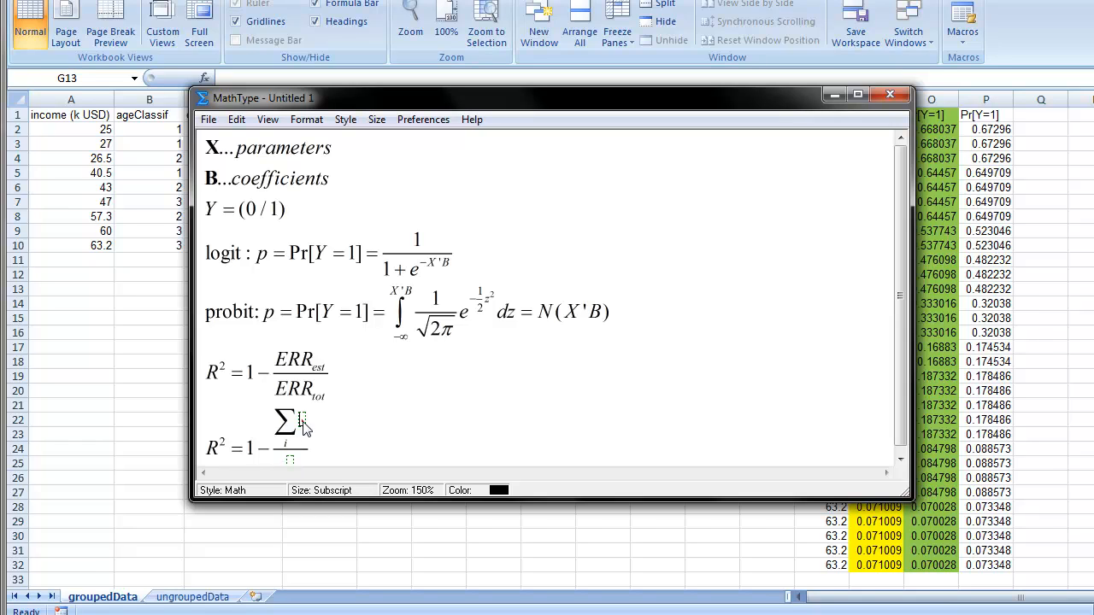
click(302, 419)
text(w)
key(ctrl+l)
text(())
text(Y)
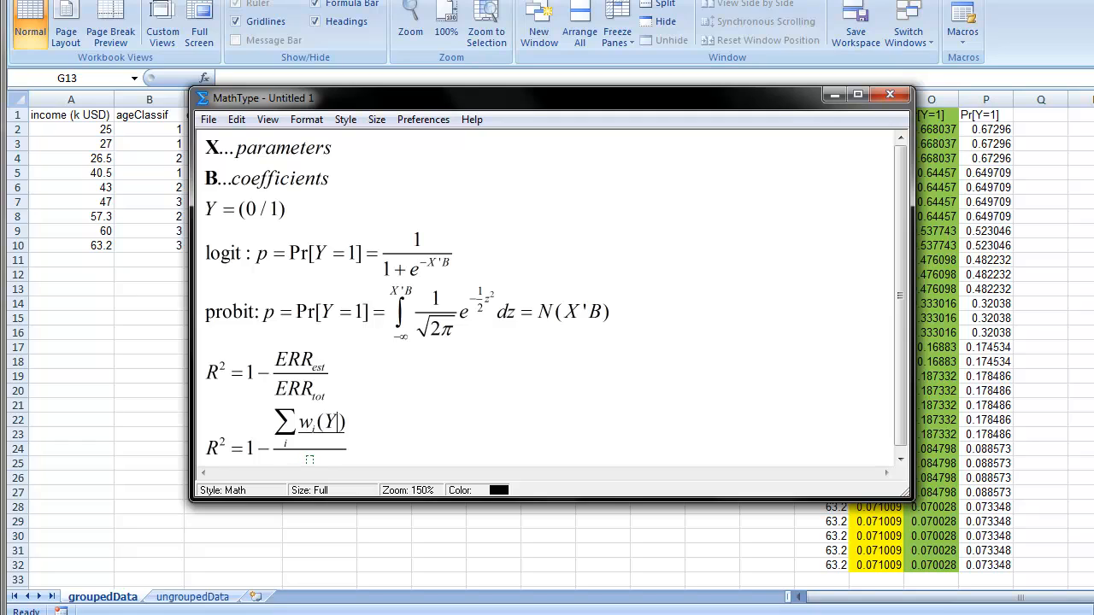
Give the bracketed Y in the numerator the subscript i and a hat accent.
key(shift+Left)
key(Right)
key(ctrl+l)
text(i)
key(Left)
key(shift+Right)
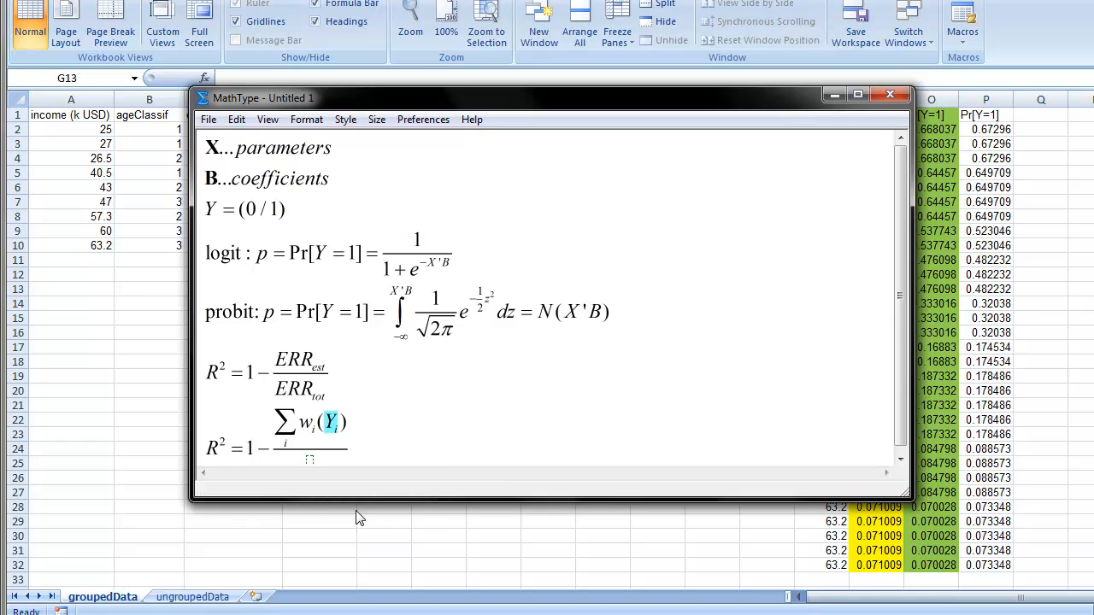
click(329, 614)
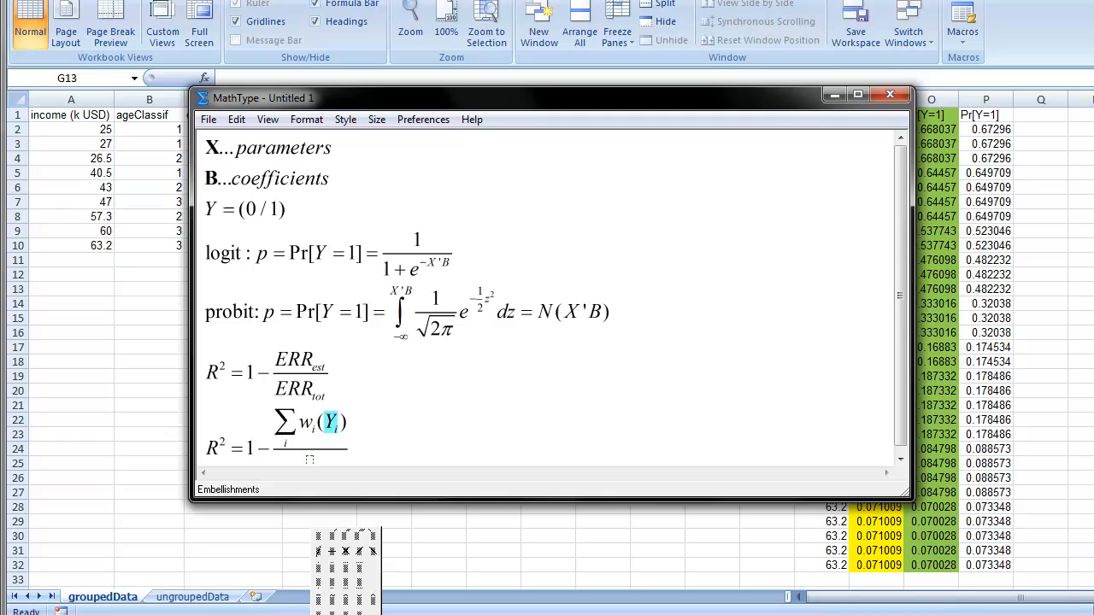
click(366, 603)
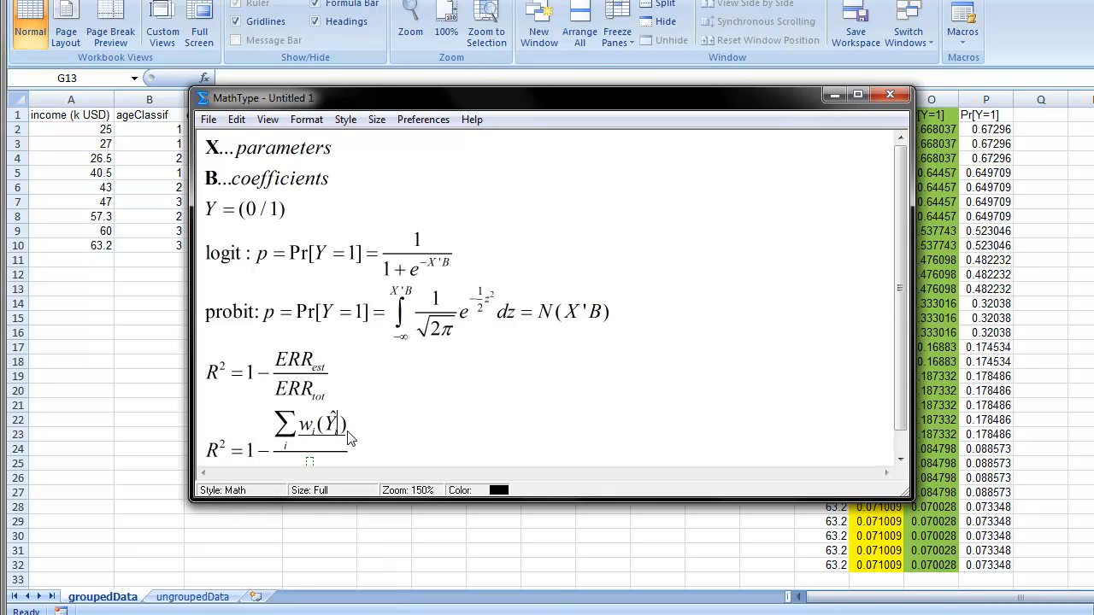
Subtract Y with subscript i inside the numerator's bracket and raise the bracket to the power 2.
text(-)
key(BackSpace)
key(Right)
text(-)
text(Y)
key(ctrl+l)
text(i)
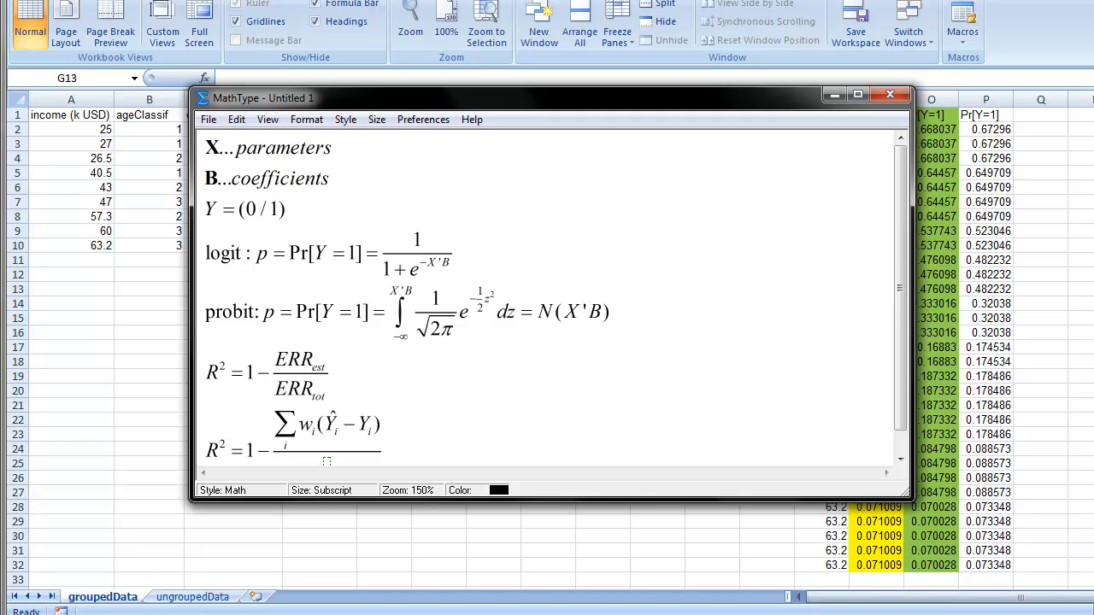
key(Right)
key(ctrl+h)
text(2)
key(Right)
Copy the whole numerator expression into the empty denominator of the second R² equation.
key(Tab)
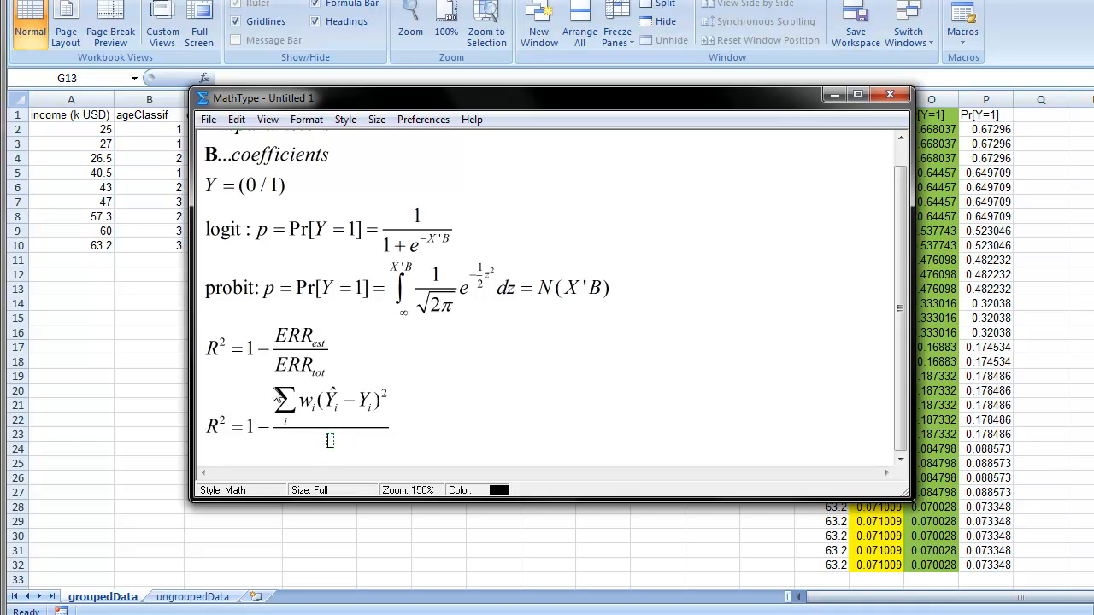
drag(274, 388, 333, 398)
click(332, 393)
key(Left)
key(Left)
key(Left)
key(Left)
key(Left)
key(Left)
key(shift+Right)
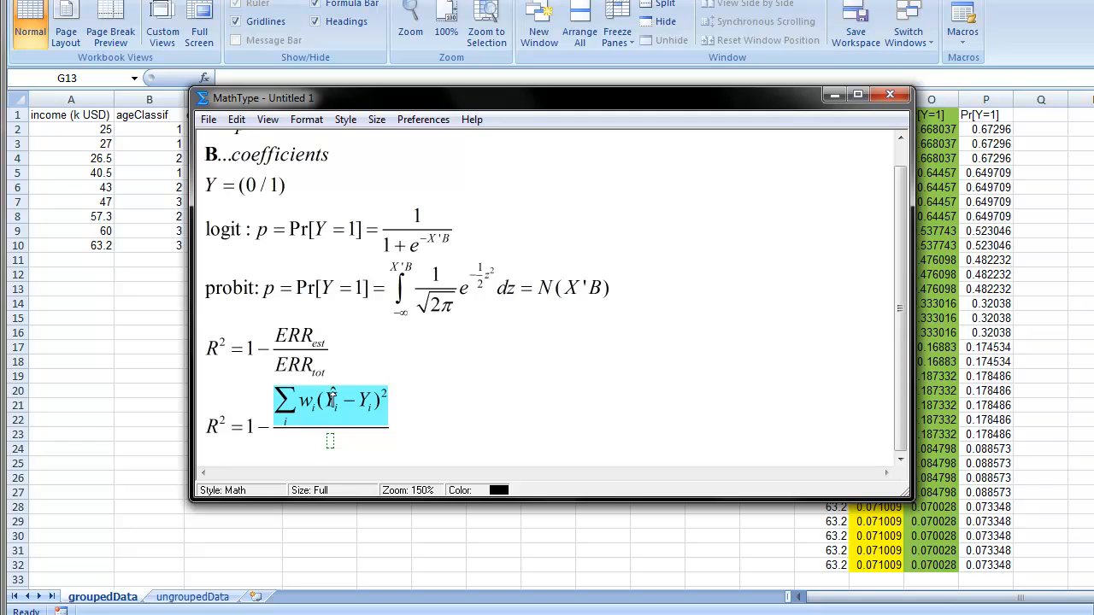
drag(331, 399, 330, 444)
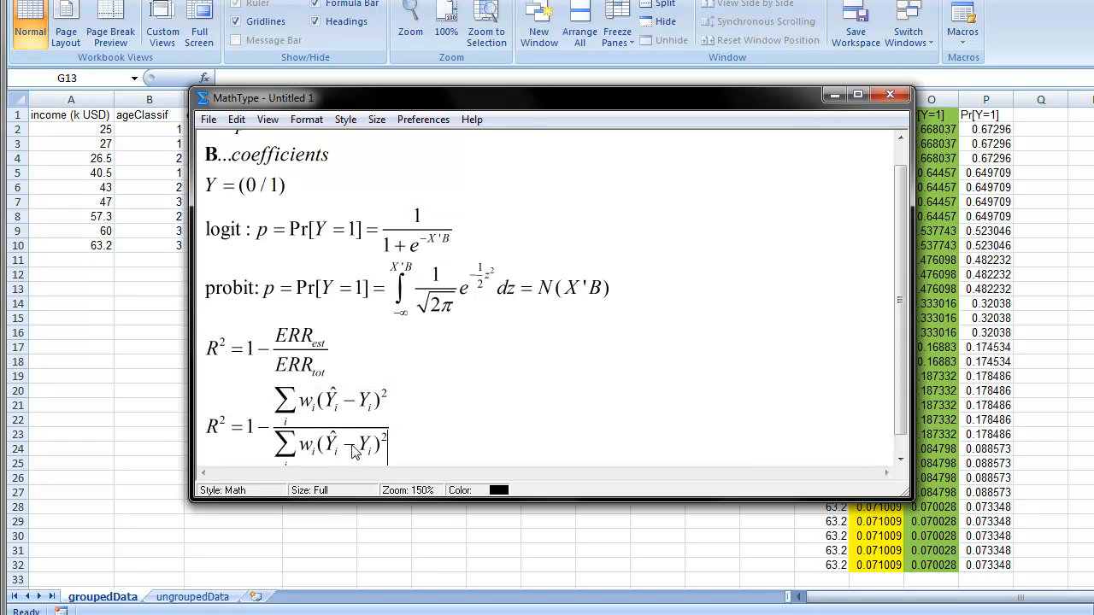
Remove the hatted Y term from the denominator's bracket, leaving Y with subscript i followed by a minus sign.
click(338, 444)
key(Left)
key(Left)
key(Left)
key(Left)
key(Delete)
key(Delete)
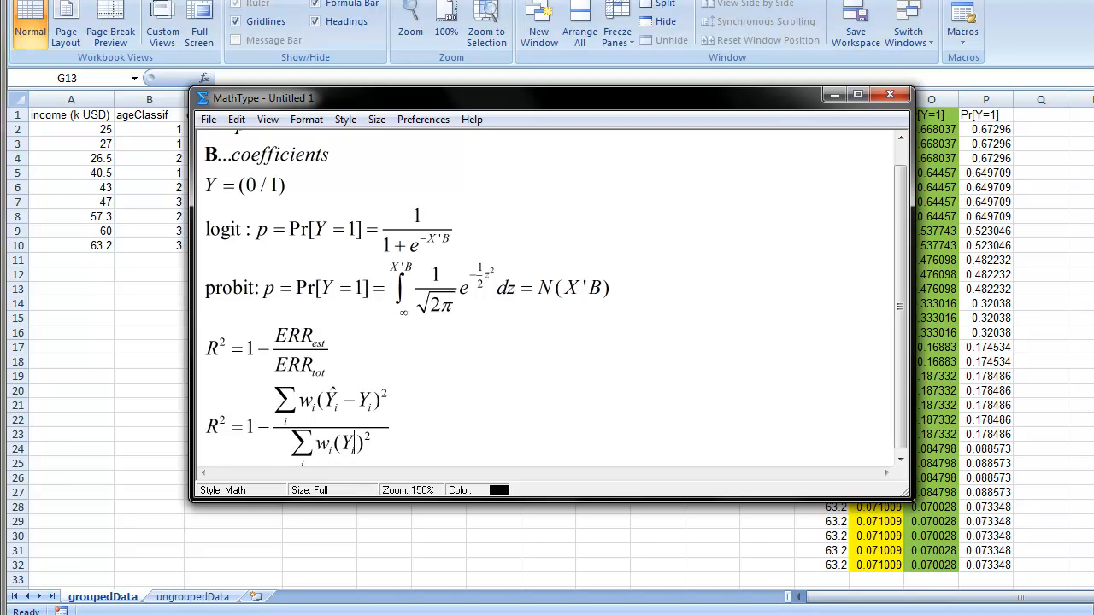
key(Left)
key(Left)
key(Left)
text(-)
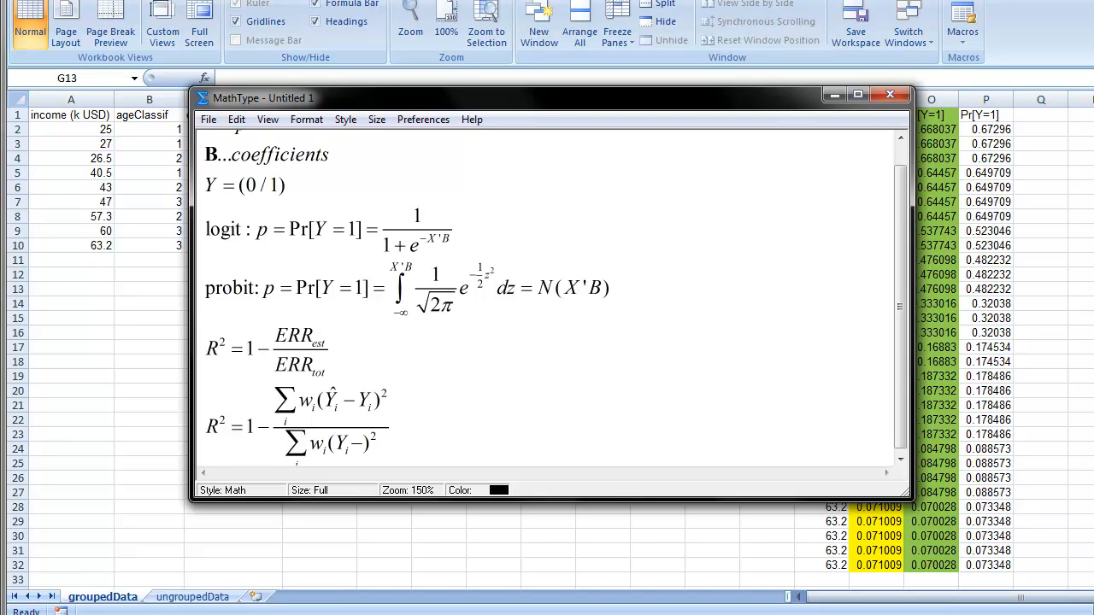
Add Y with a bar accent after the minus sign in the denominator's bracket.
text(H)
key(BackSpace)
text(Y)
key(shift+Left)
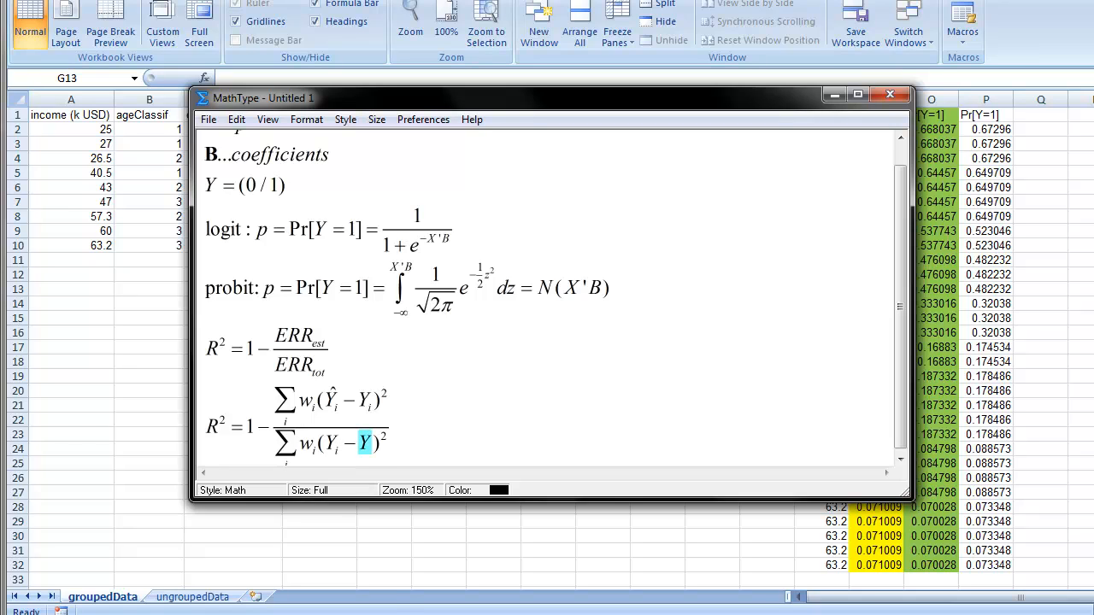
click(325, 614)
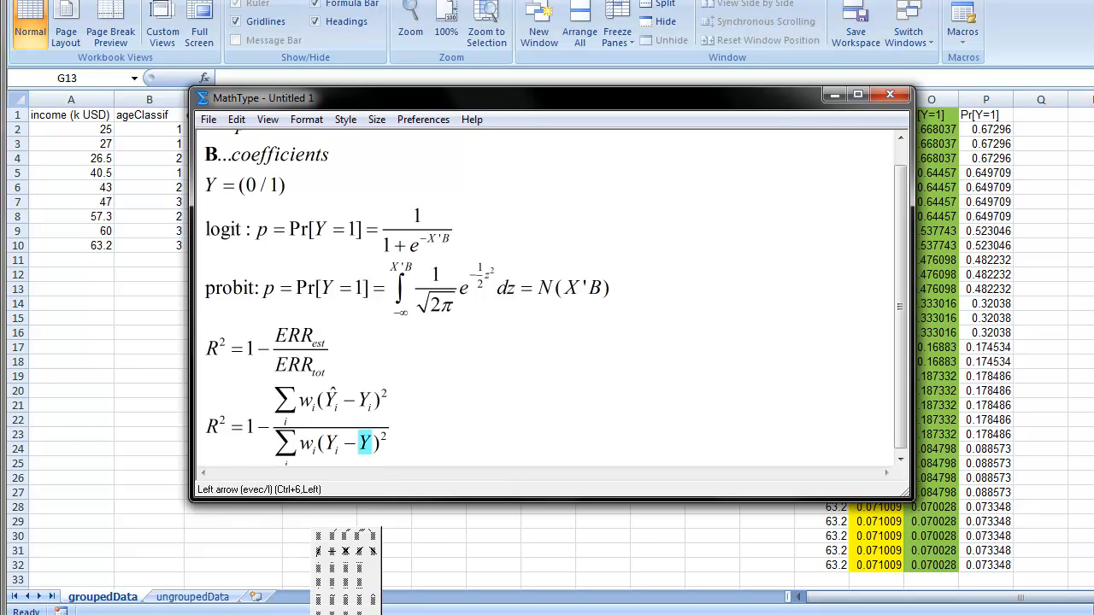
click(318, 598)
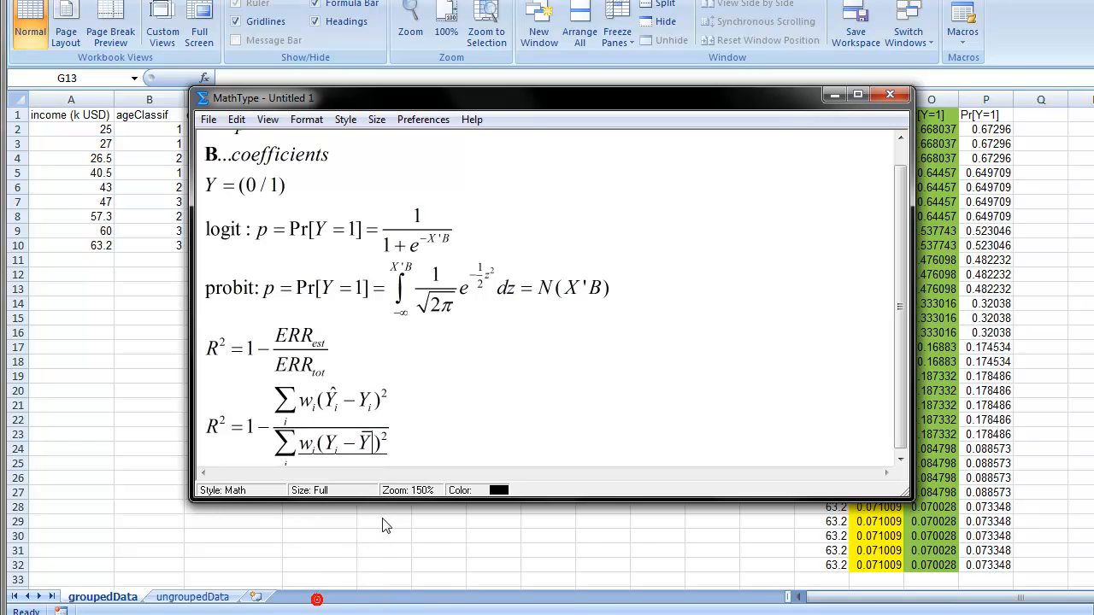
double_click(366, 442)
Return to the Excel sheet and enter the label "Y mean" in cell E13.
click(279, 515)
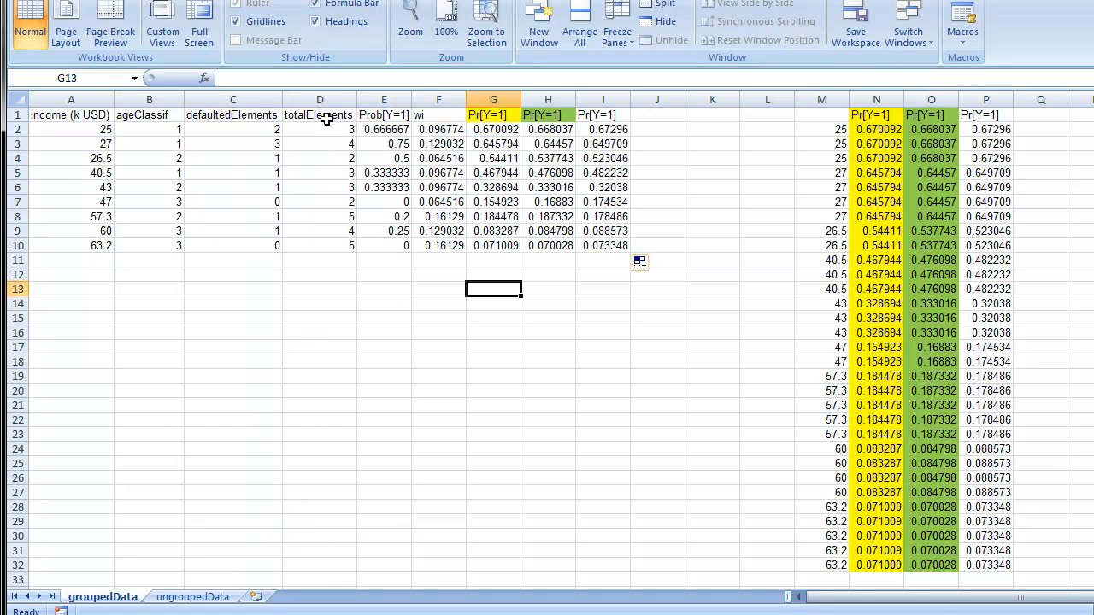
drag(384, 128, 430, 249)
click(389, 319)
click(389, 290)
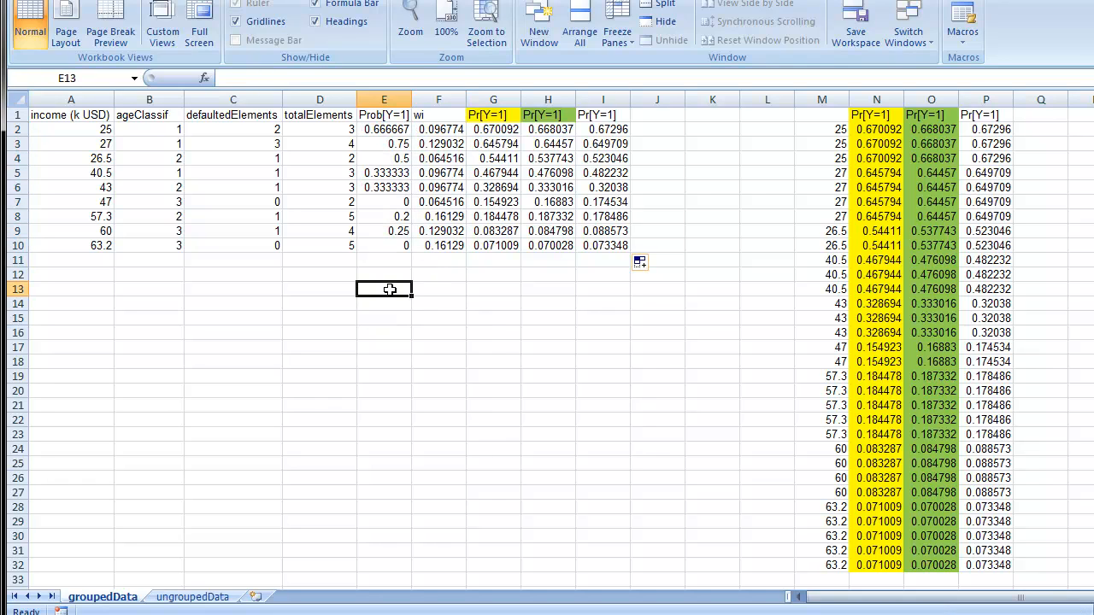
text(Y)
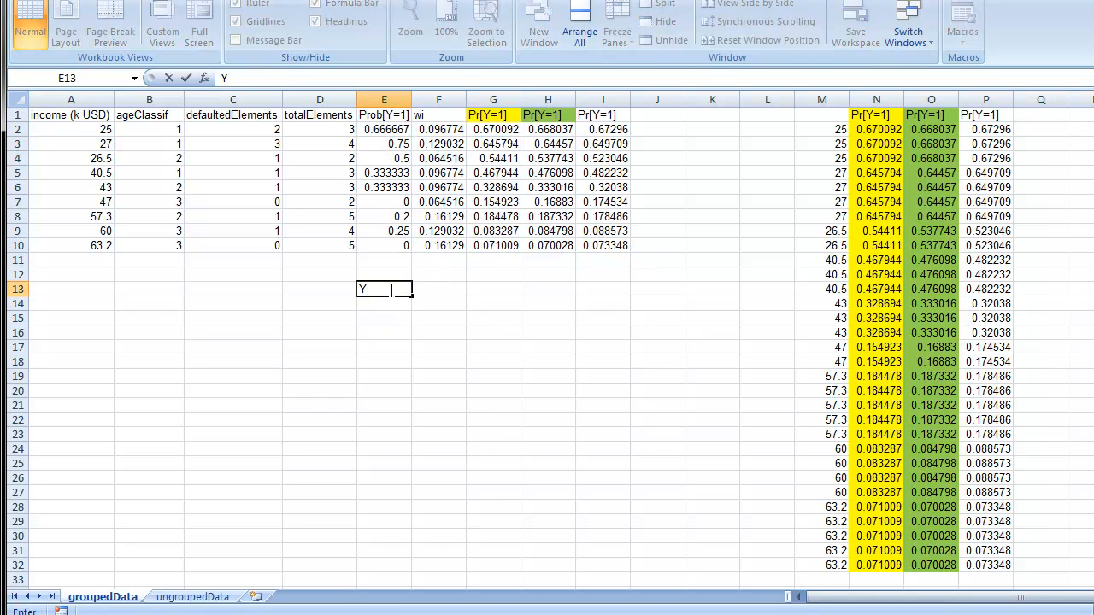
text( mean)
key(Return)
Calculate the weighted mean of the observed probabilities in cell E14 with =SUMPRODUCT(E2:E10;F2:F10).
text(=)
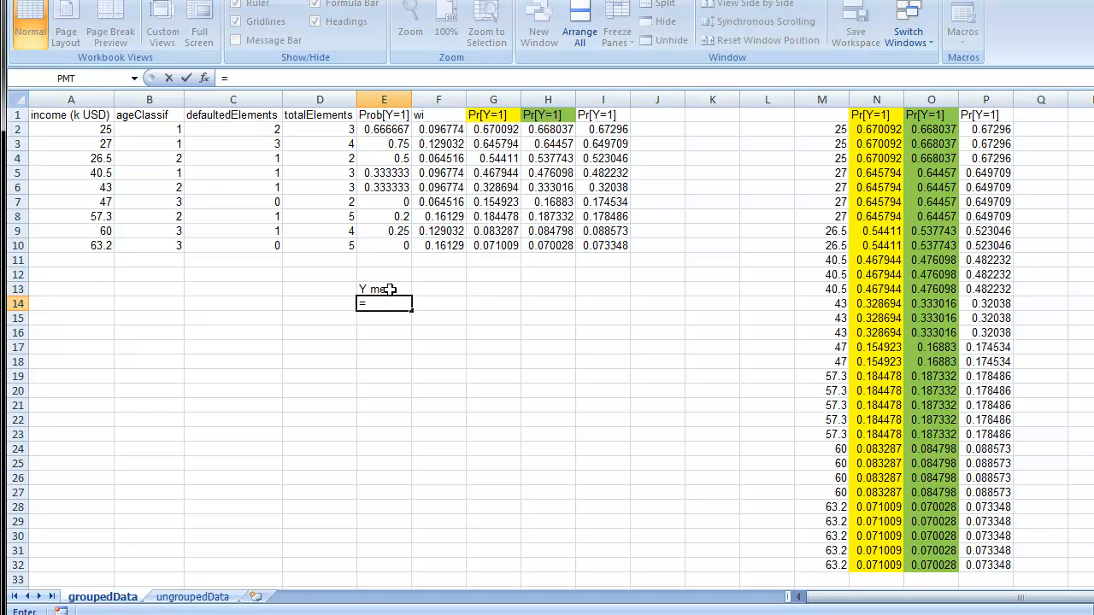
text(s)
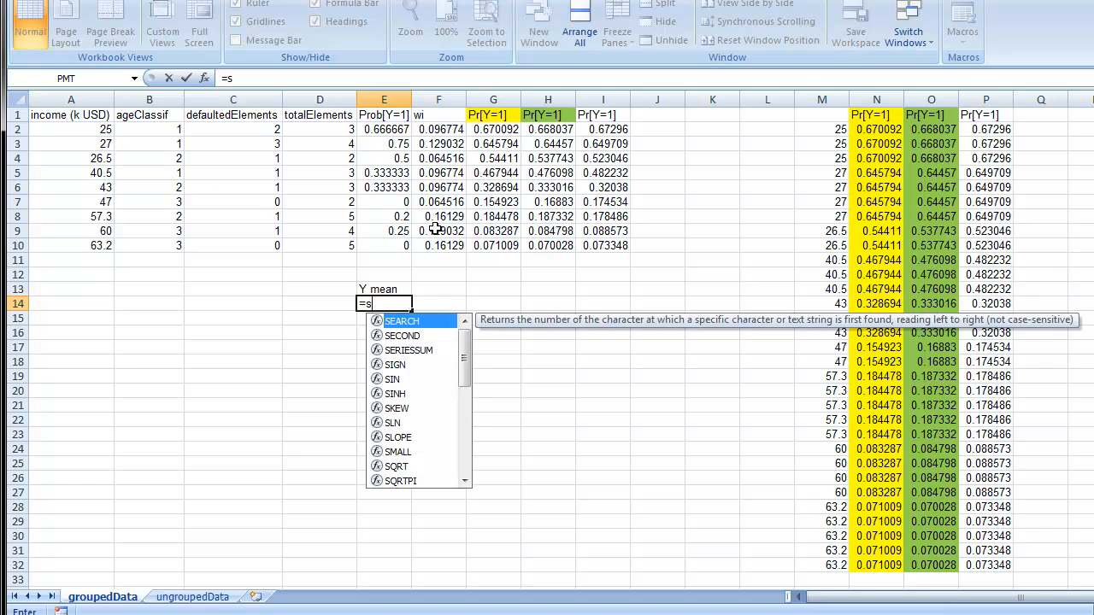
text(um)
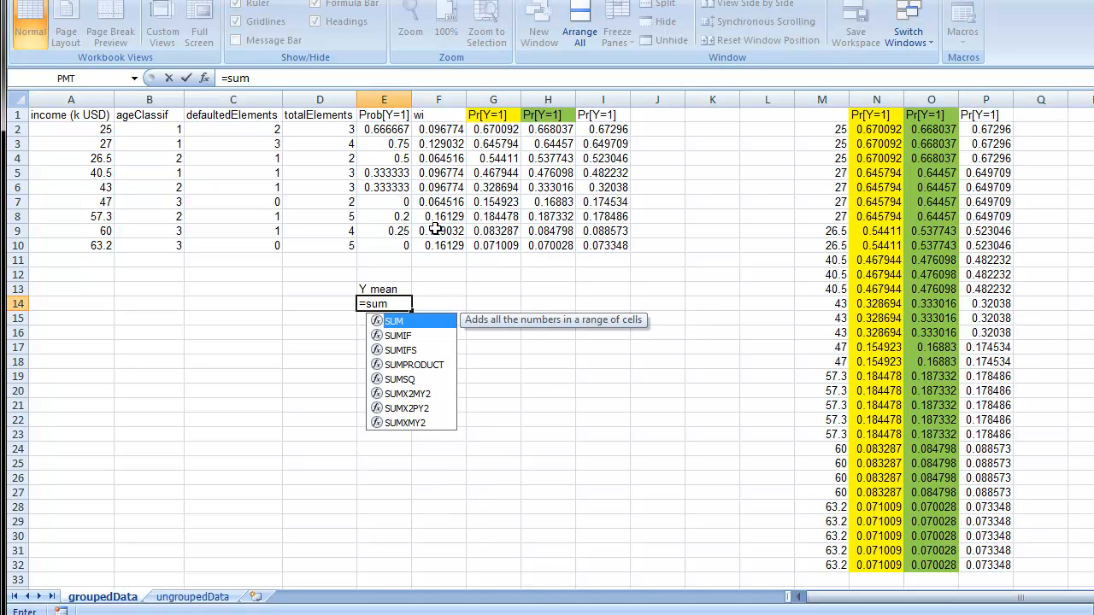
double_click(418, 364)
drag(384, 129, 394, 245)
text(;)
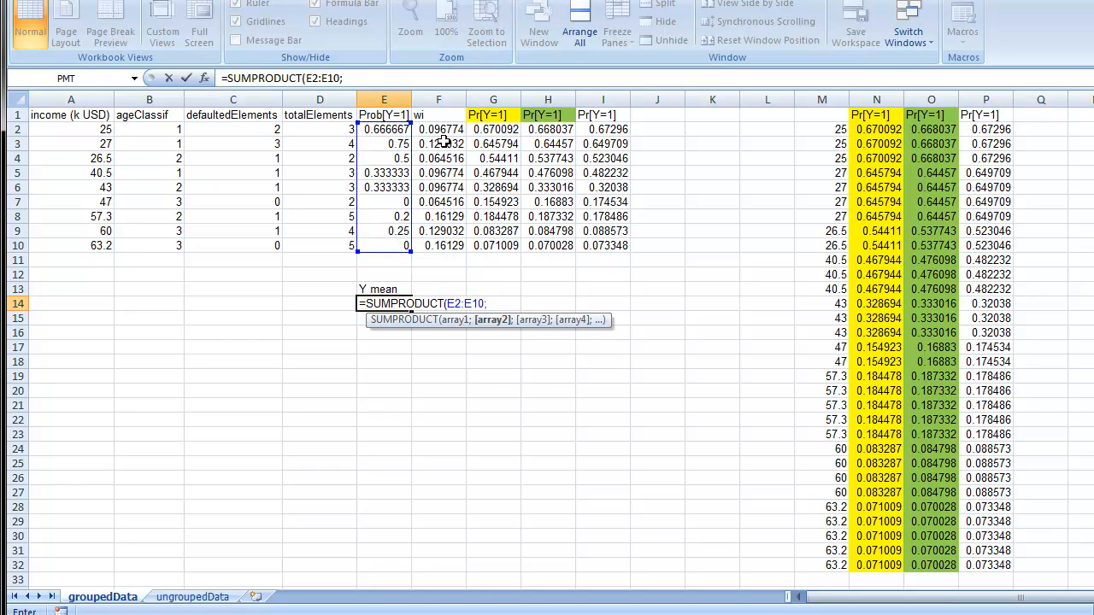
drag(440, 130, 435, 245)
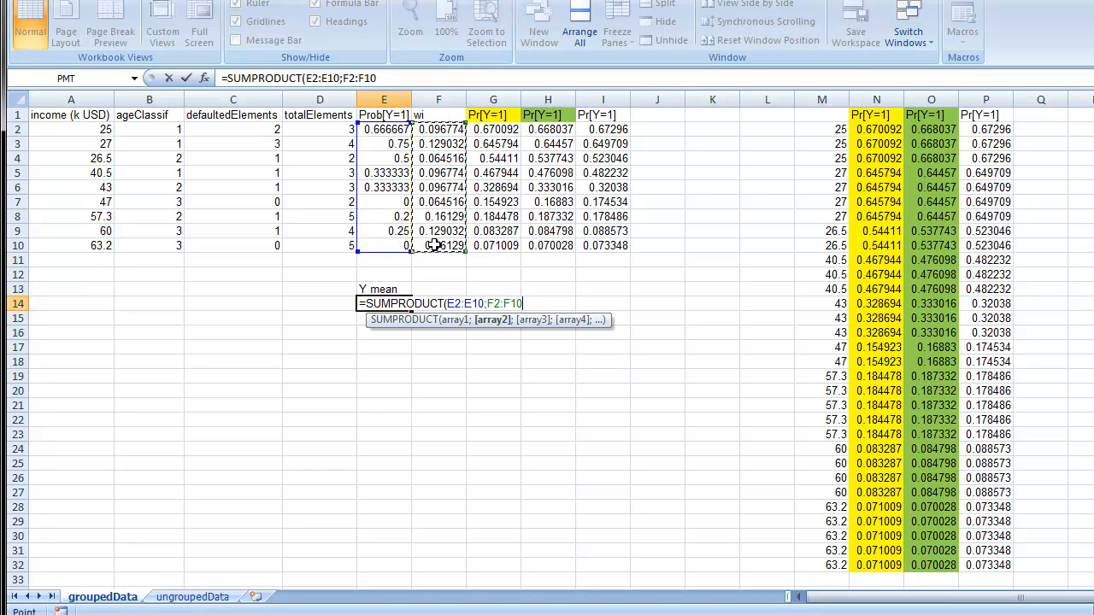
text())
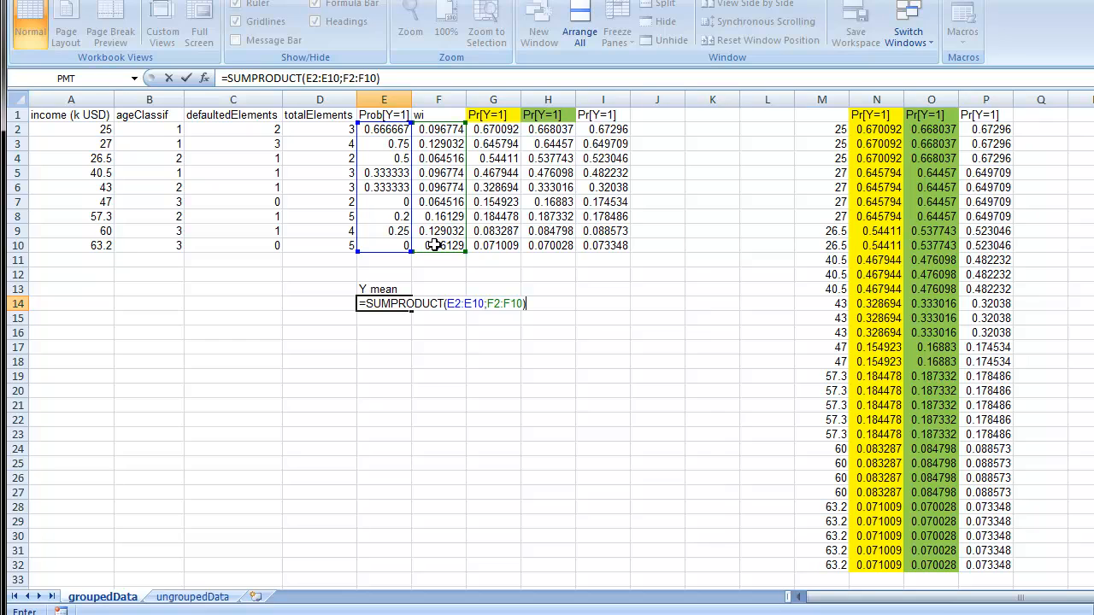
key(Return)
key(Up)
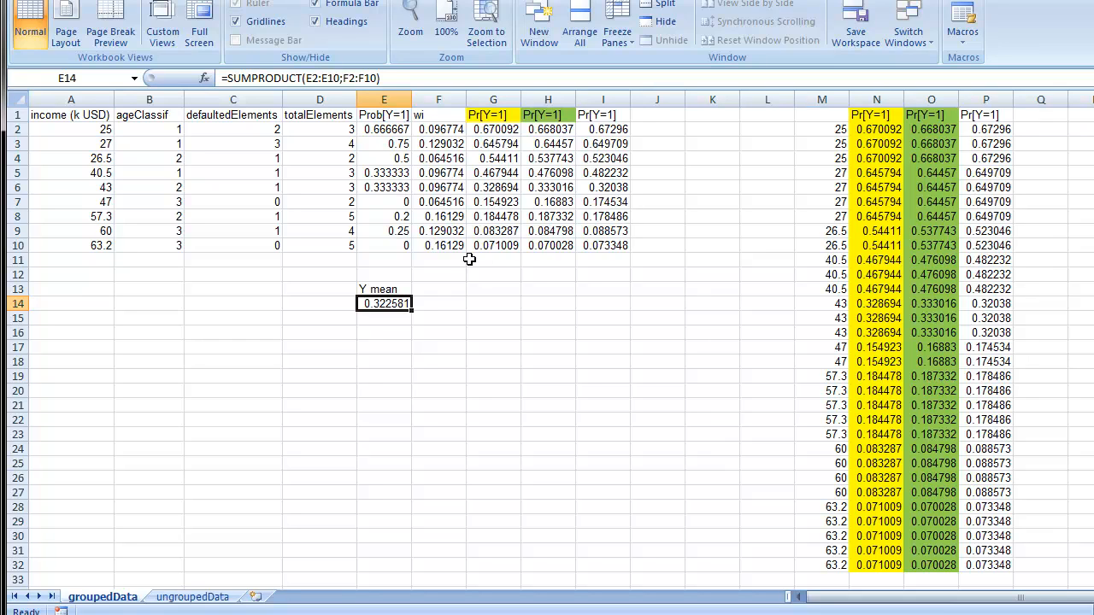
Enter the label "numerator" in cell G13 and copy it across to I13.
click(484, 290)
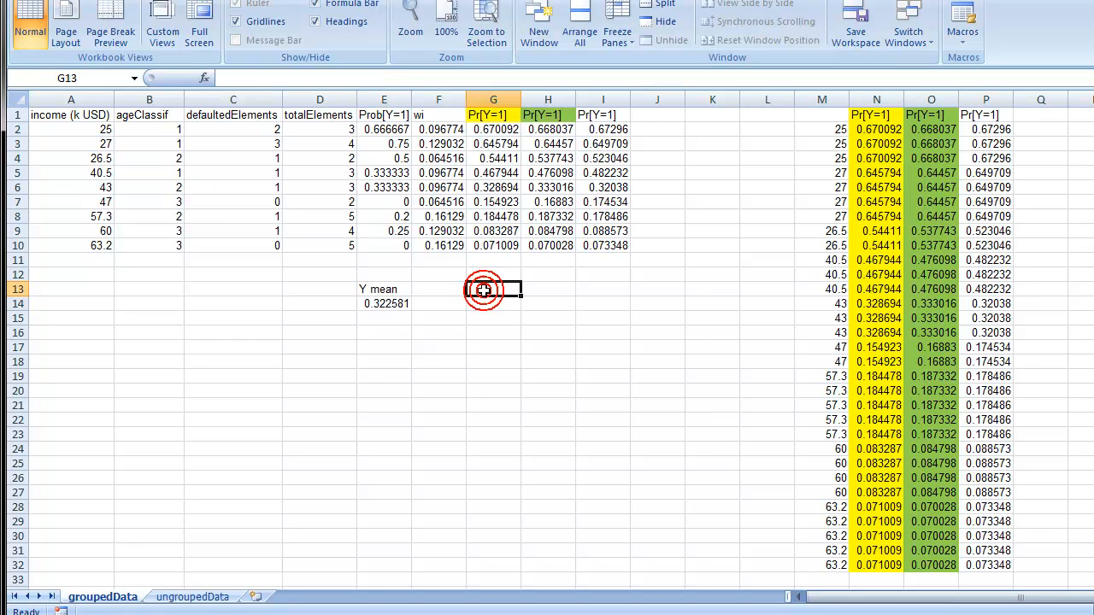
text(numerator)
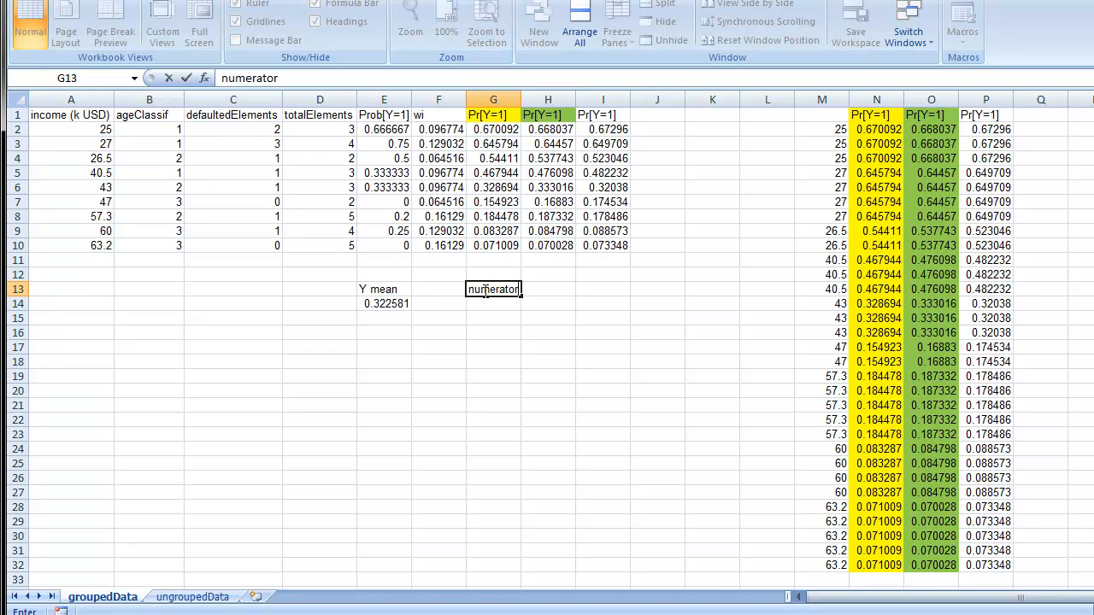
key(Return)
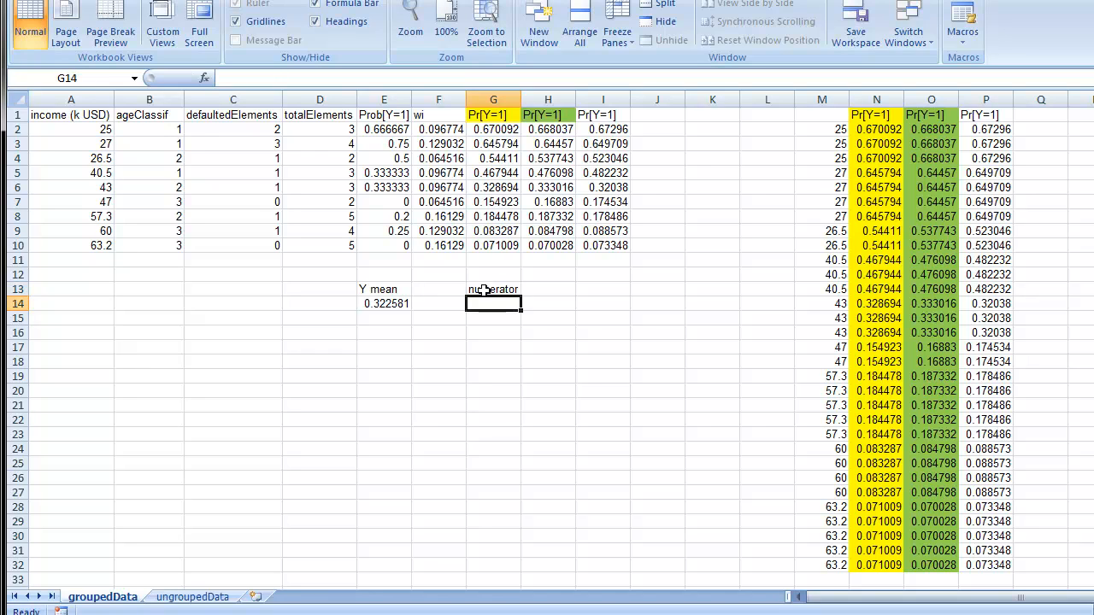
click(484, 290)
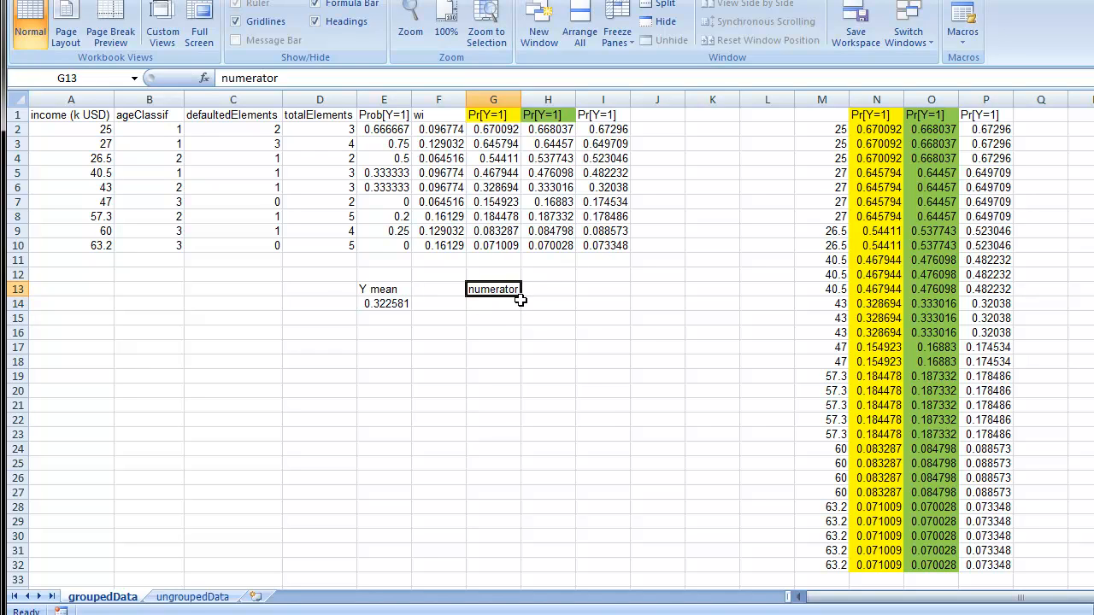
drag(521, 296, 600, 299)
click(571, 322)
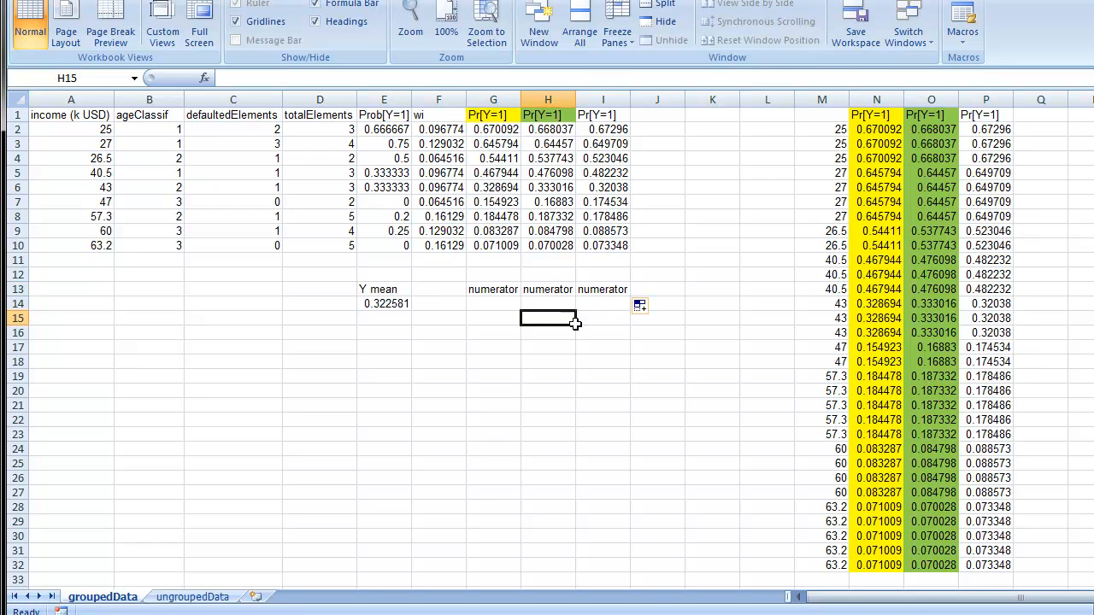
Switch to MathType, examine the weighted numerator and denominator terms of the second R² equation, and return to the Excel sheet.
key(alt+Tab)
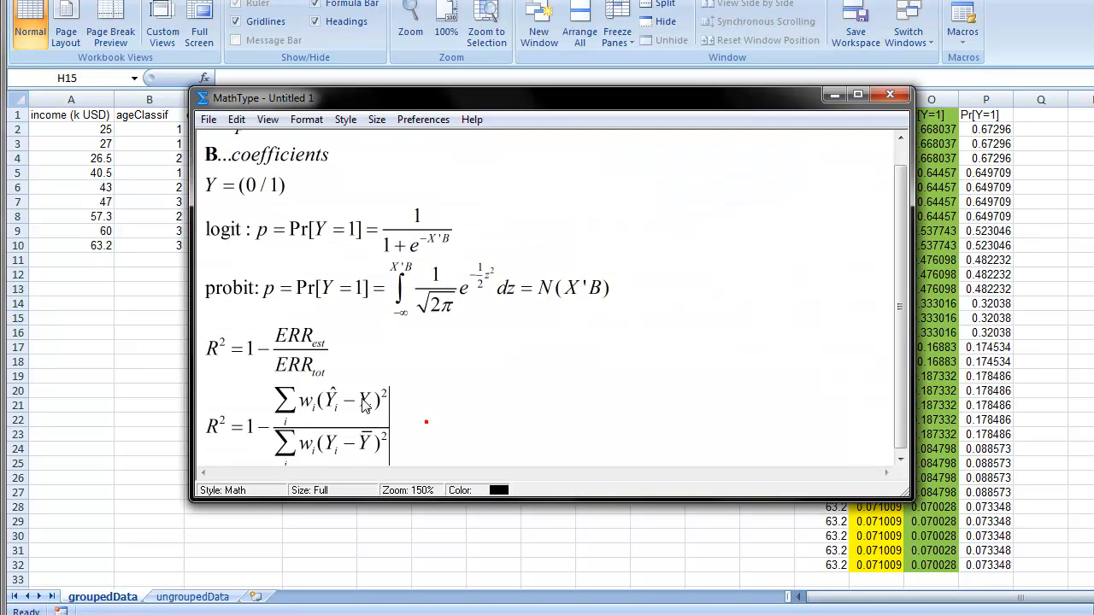
drag(299, 399, 395, 403)
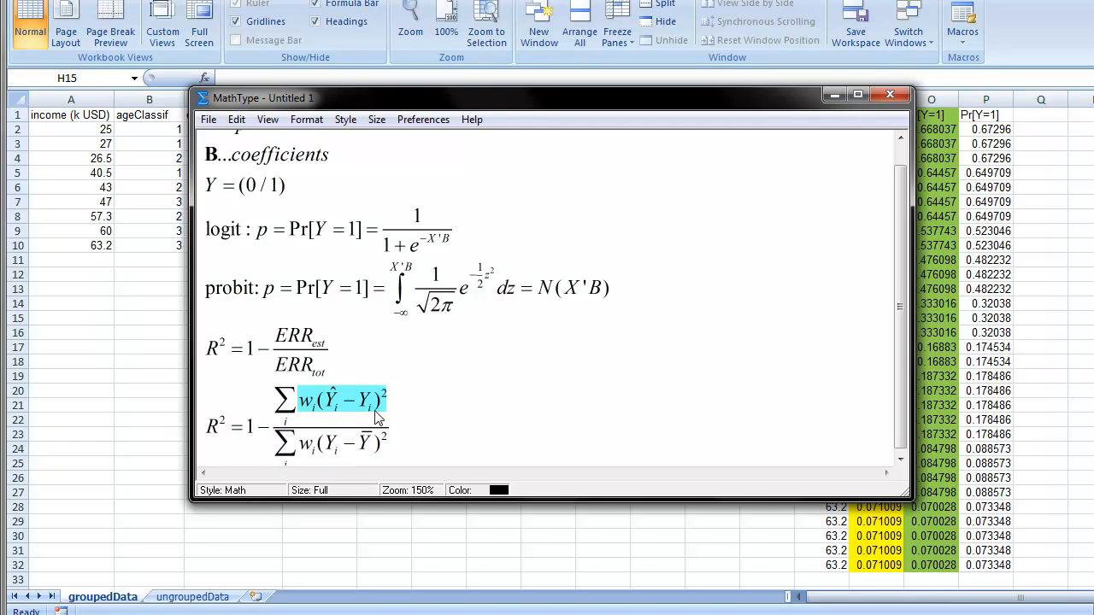
drag(314, 456, 393, 440)
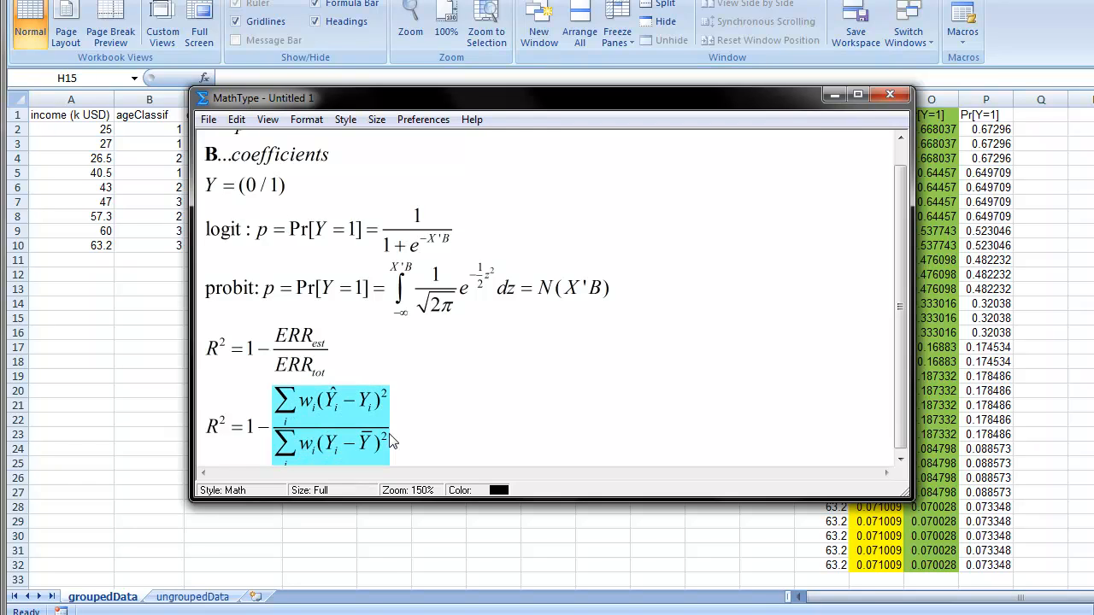
click(391, 434)
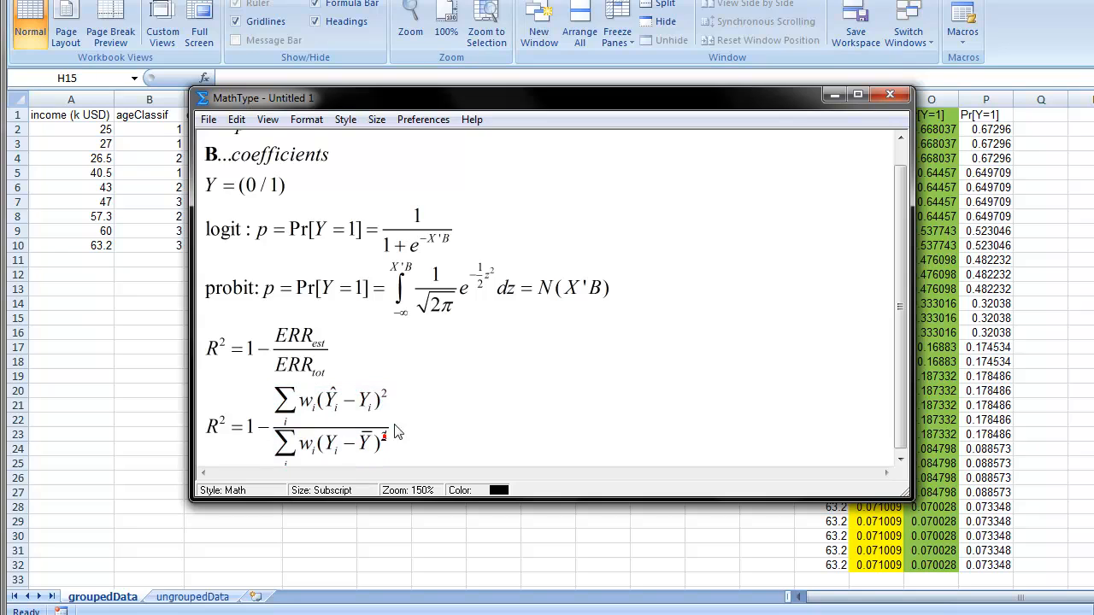
click(141, 352)
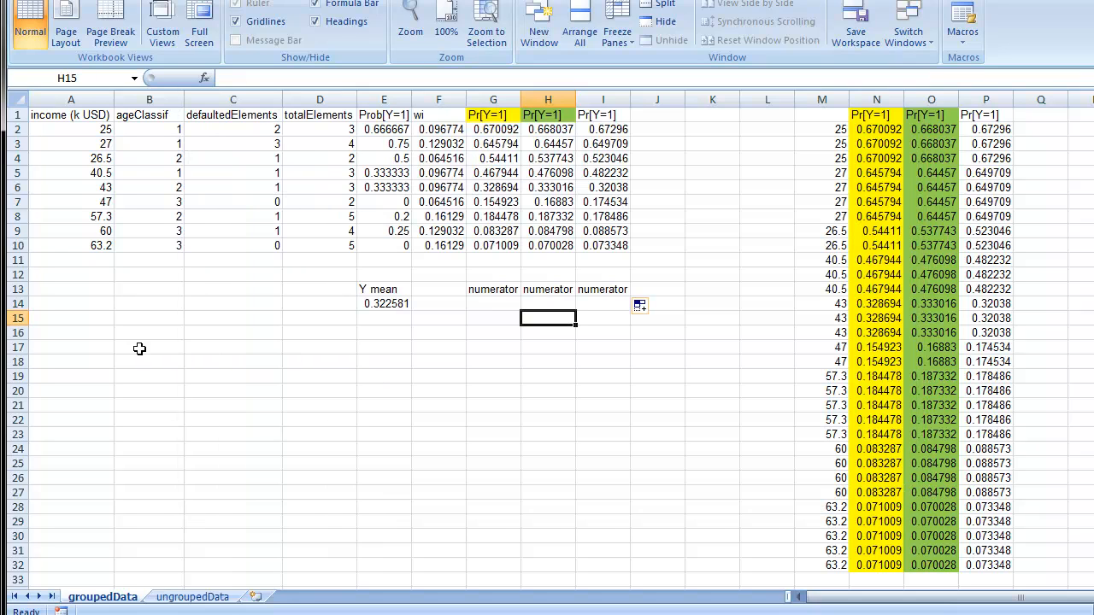
Enter the squared weighted error formula =F2*(G2-$E2)^2 in the first numerator cell, G14.
click(481, 305)
text(=)
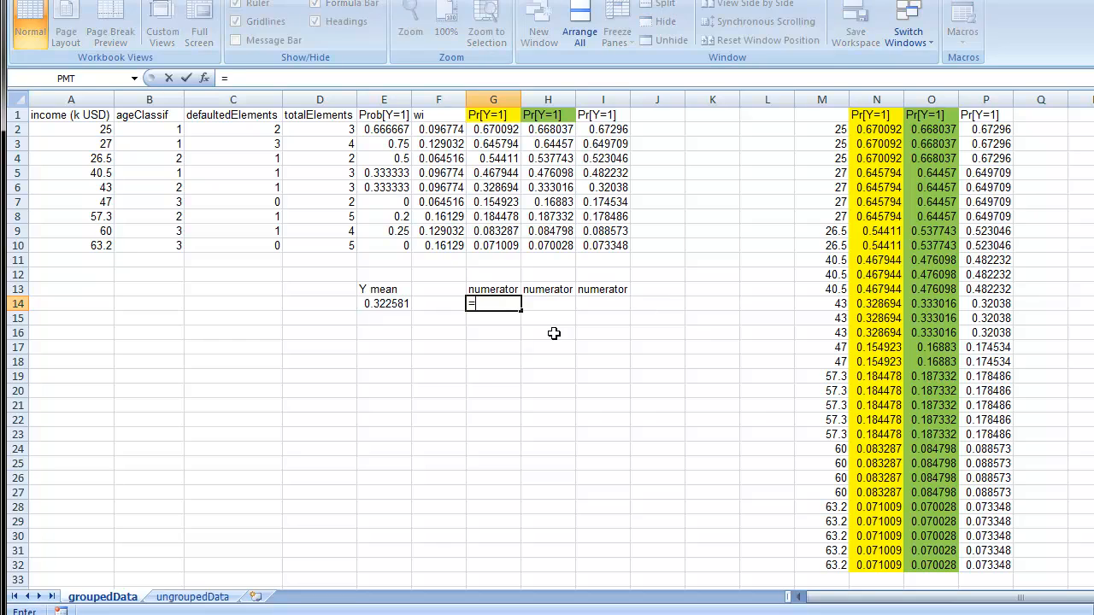
click(433, 128)
text(*)
click(503, 130)
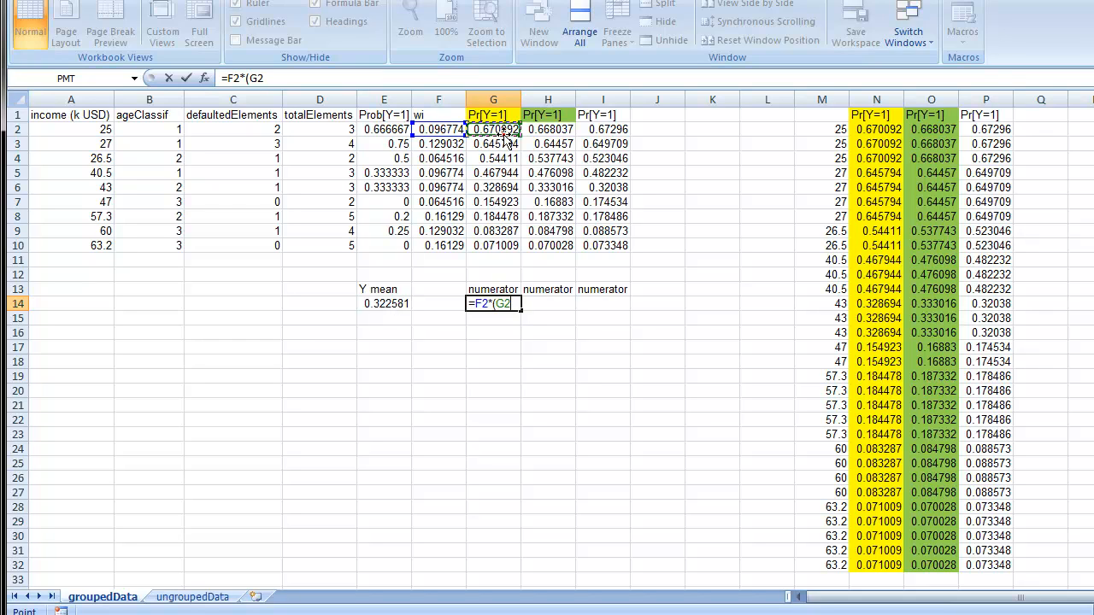
text(-)
click(385, 129)
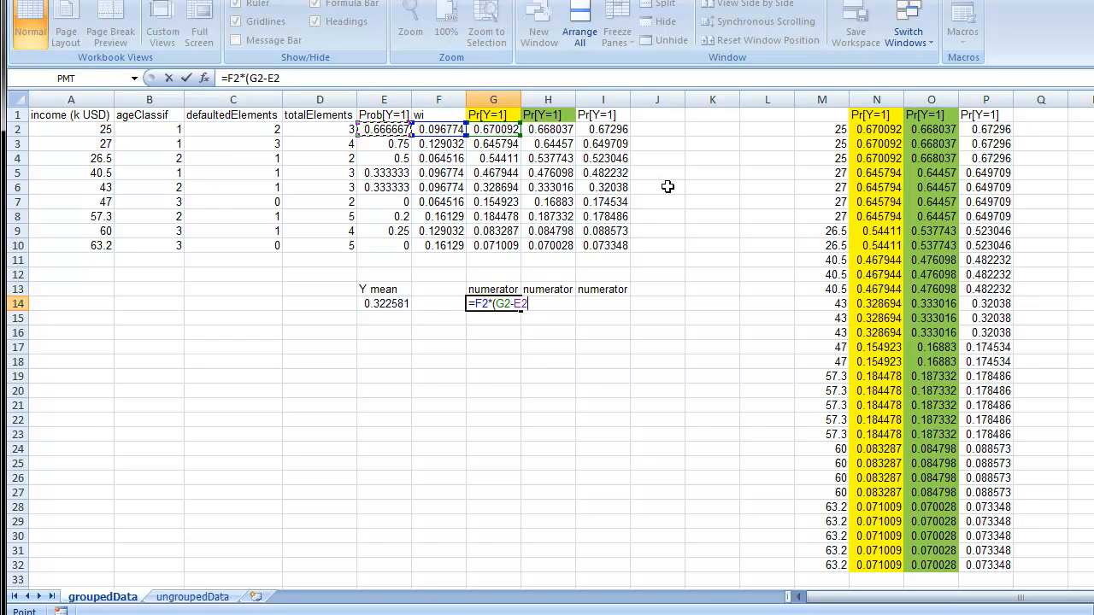
key(F4)
key(F4)
key(F4)
text())
key(Return)
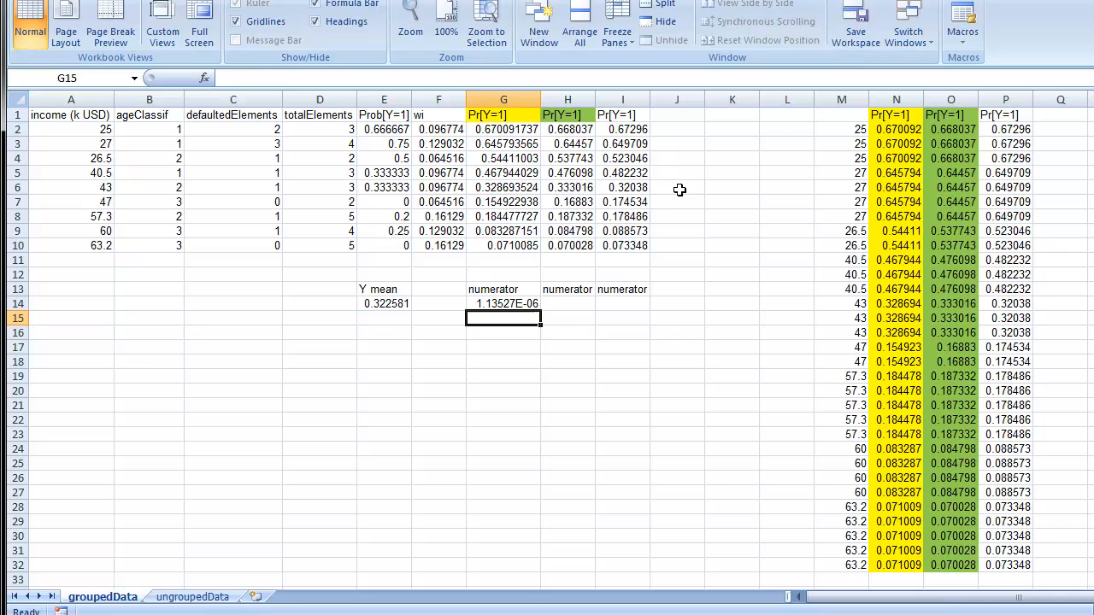
Copy the G14 formula across to I14 and inspect the cell references in the last copy.
click(528, 304)
drag(540, 311, 651, 308)
click(630, 303)
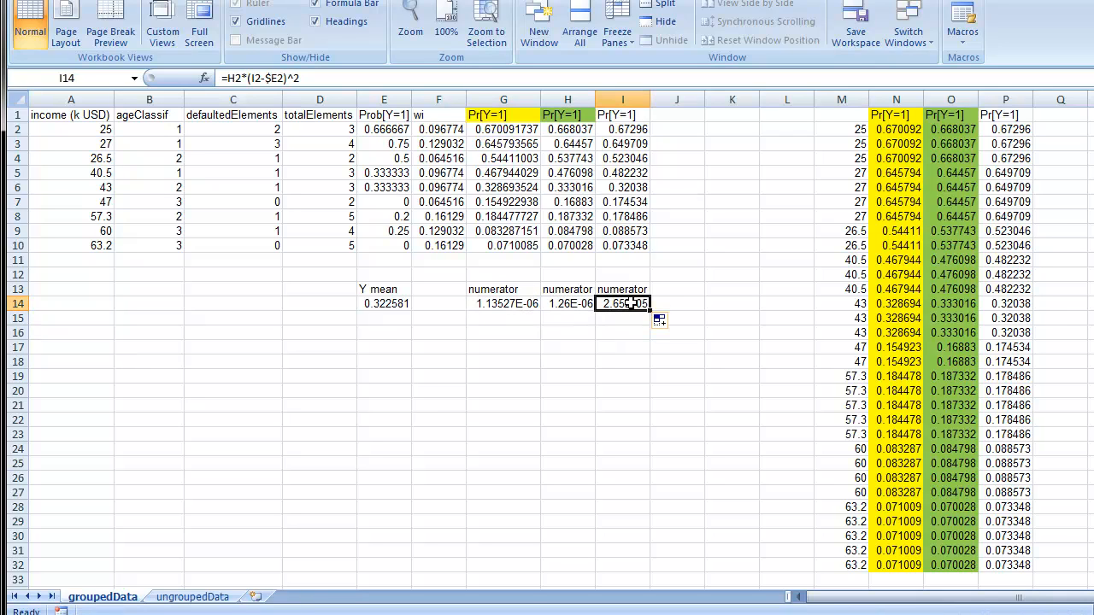
double_click(629, 303)
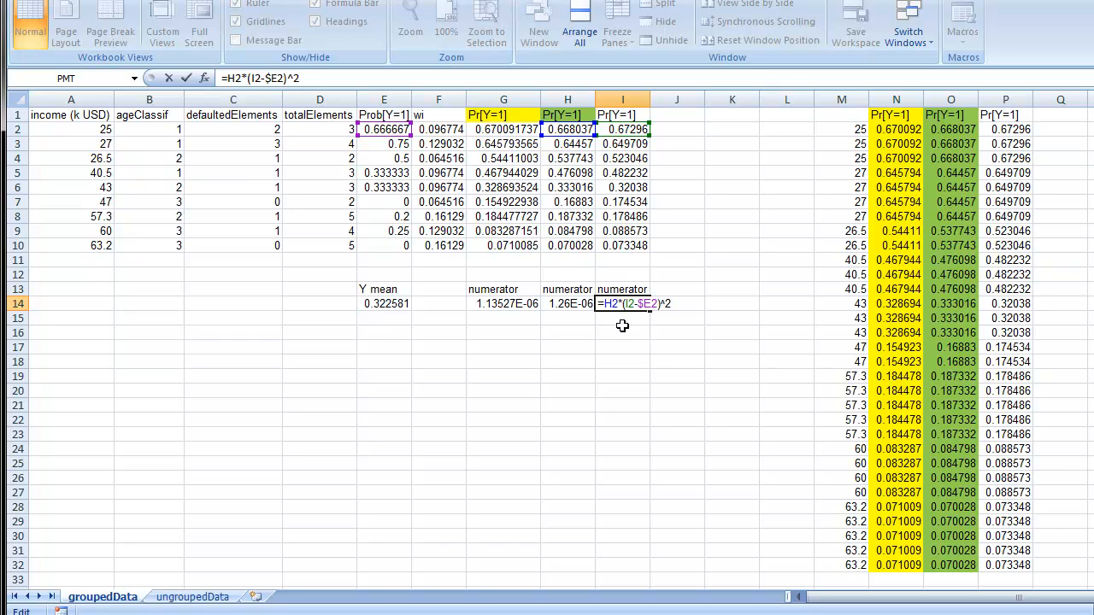
Lock the weight reference to column F in the G14 formula, making it =$F2*(G2-$E2)^2.
click(511, 304)
double_click(484, 303)
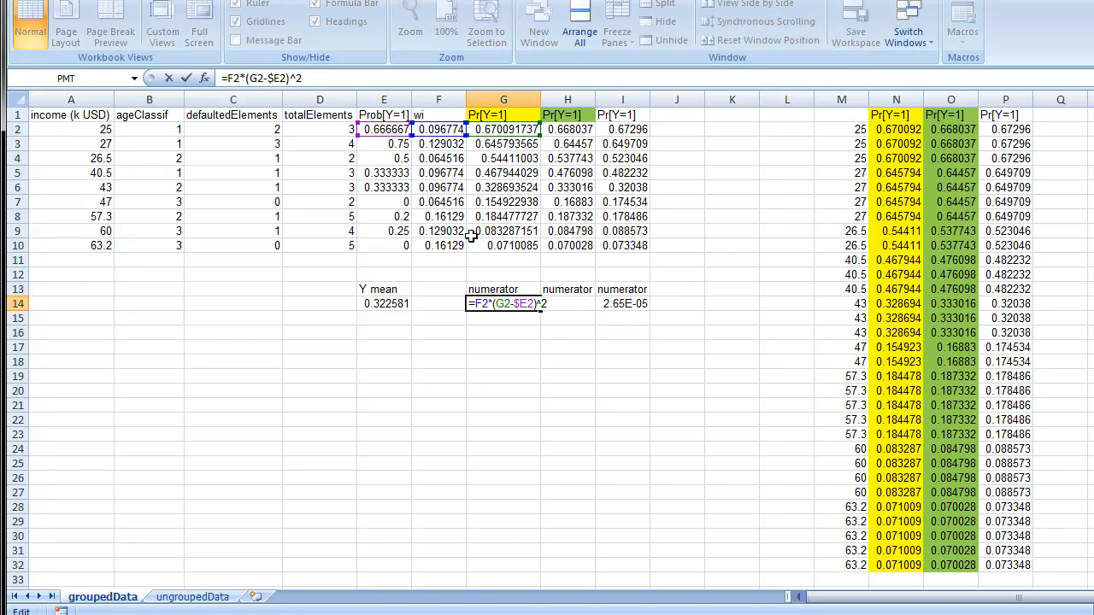
double_click(483, 303)
key(F4)
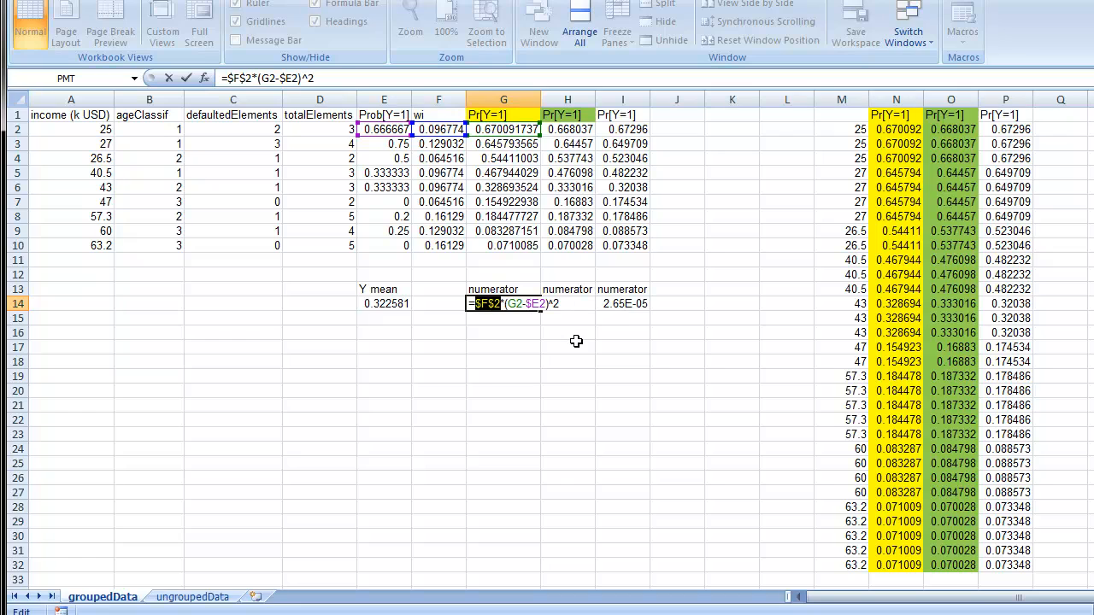
key(F4)
key(F4)
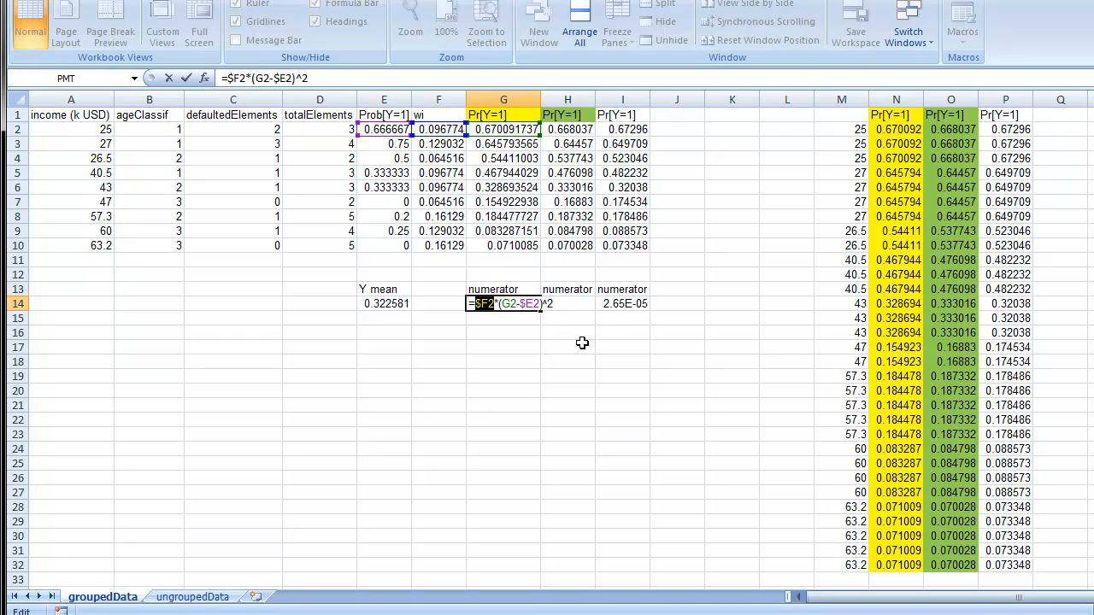
click(556, 304)
key(Return)
Fill the G14 numerator formula across and down through I22 and check the references in the last cell.
click(530, 304)
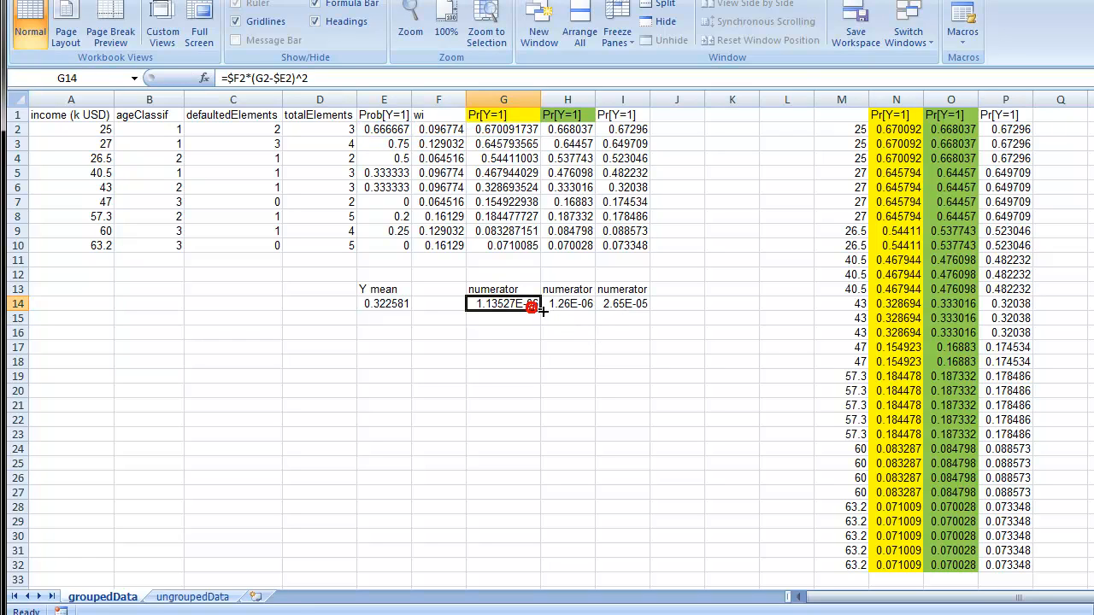
drag(541, 310, 626, 421)
click(627, 421)
double_click(627, 421)
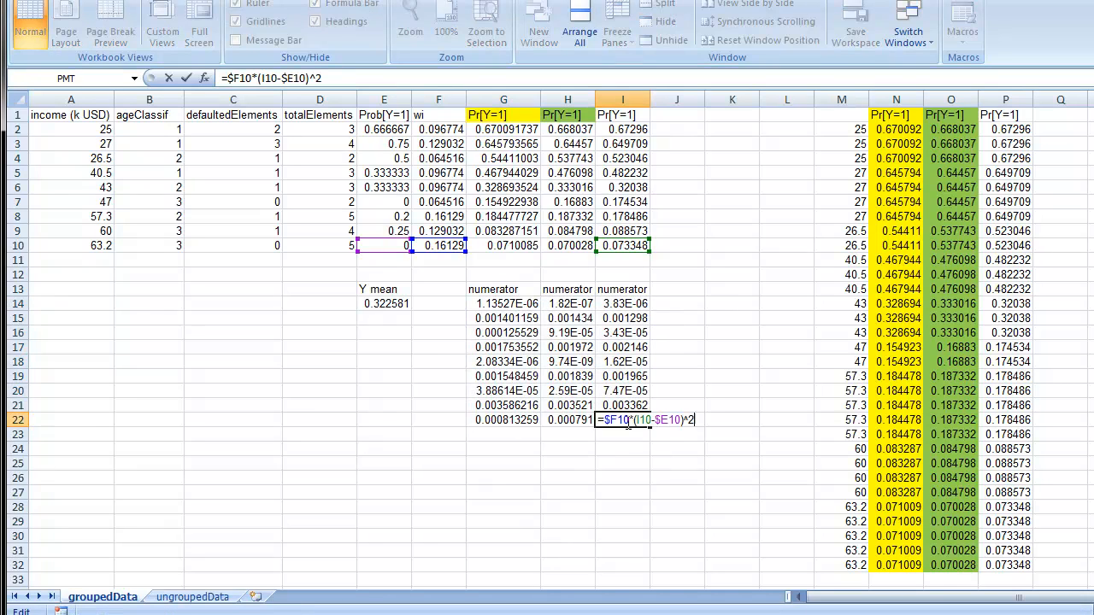
key(Escape)
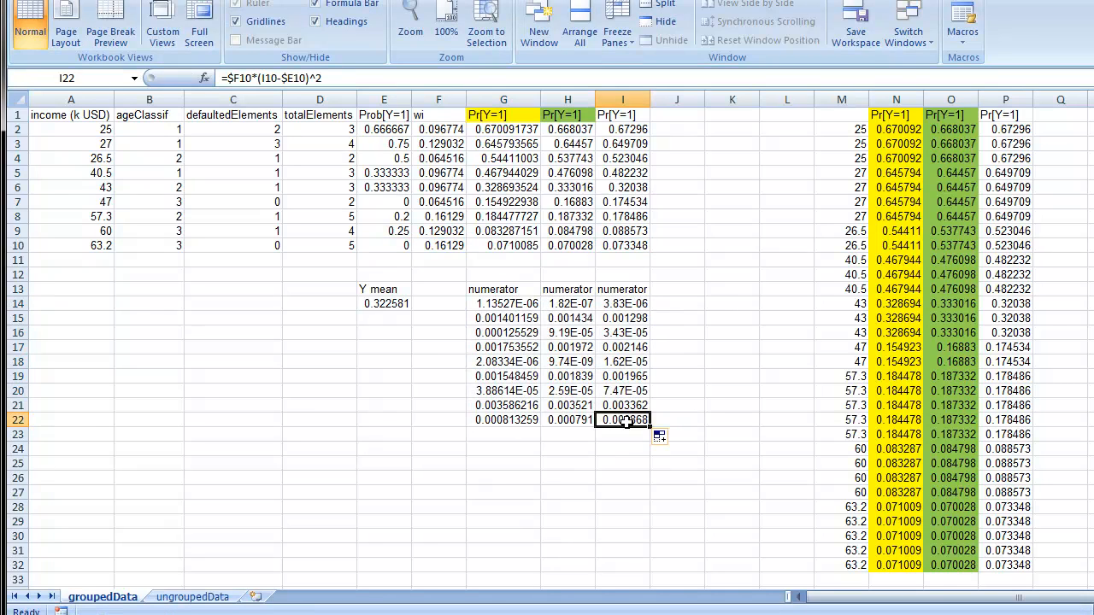
Enter the label "denominator" in cell G24 and copy it across to I24.
click(501, 448)
text(denomi)
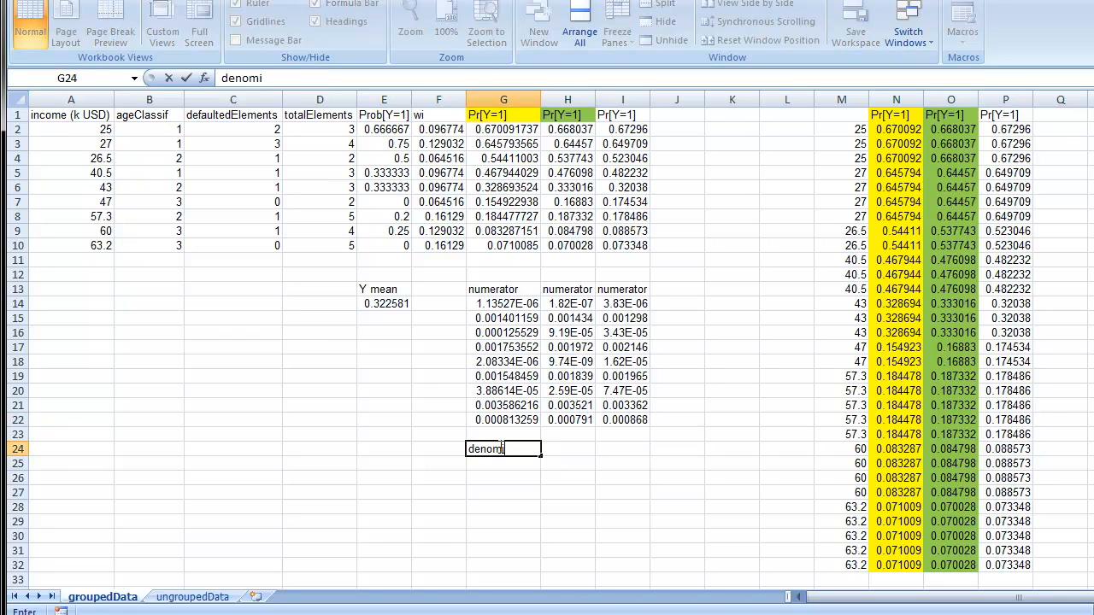
text(nator)
key(Return)
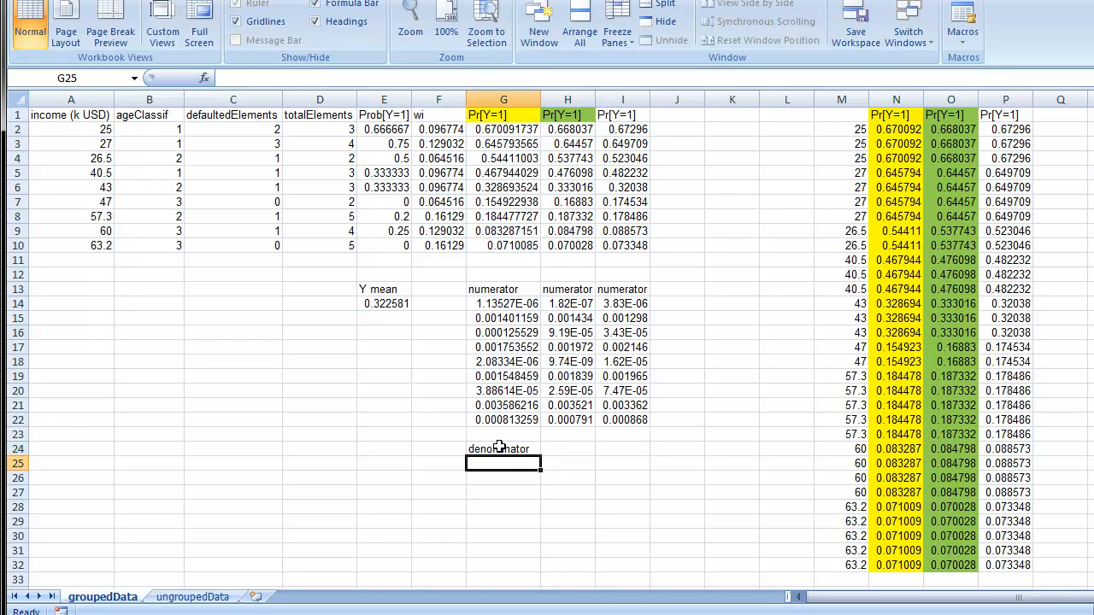
click(499, 448)
drag(540, 456, 633, 453)
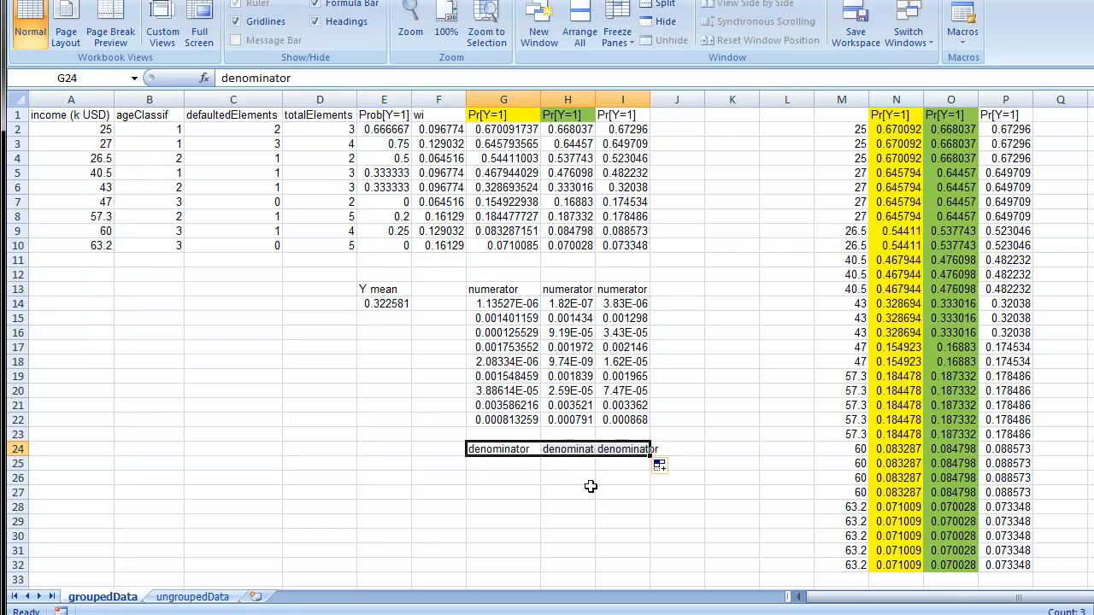
click(589, 486)
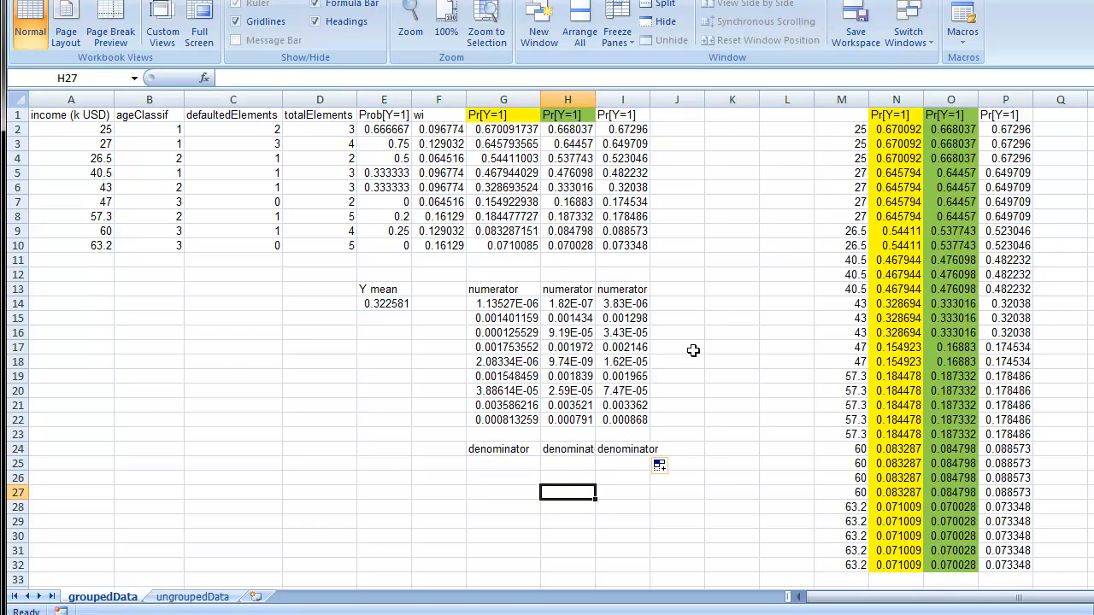
Enter the denominator formula =F2*(E2-$E$14)^2 in G25, consulting the written R² formula in MathType.
click(489, 463)
text(=)
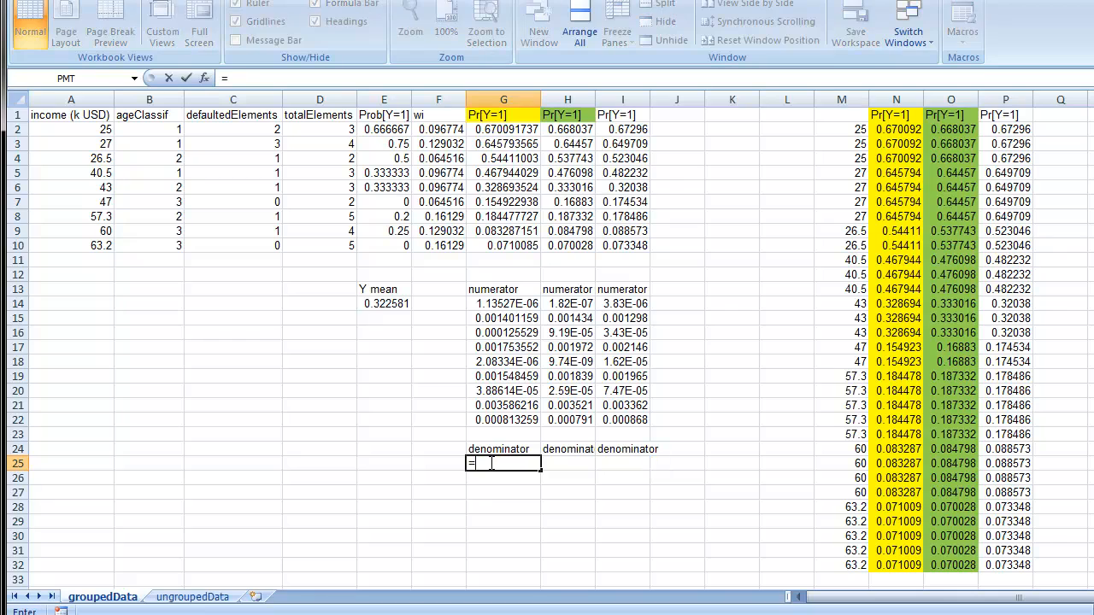
click(442, 129)
click(633, 614)
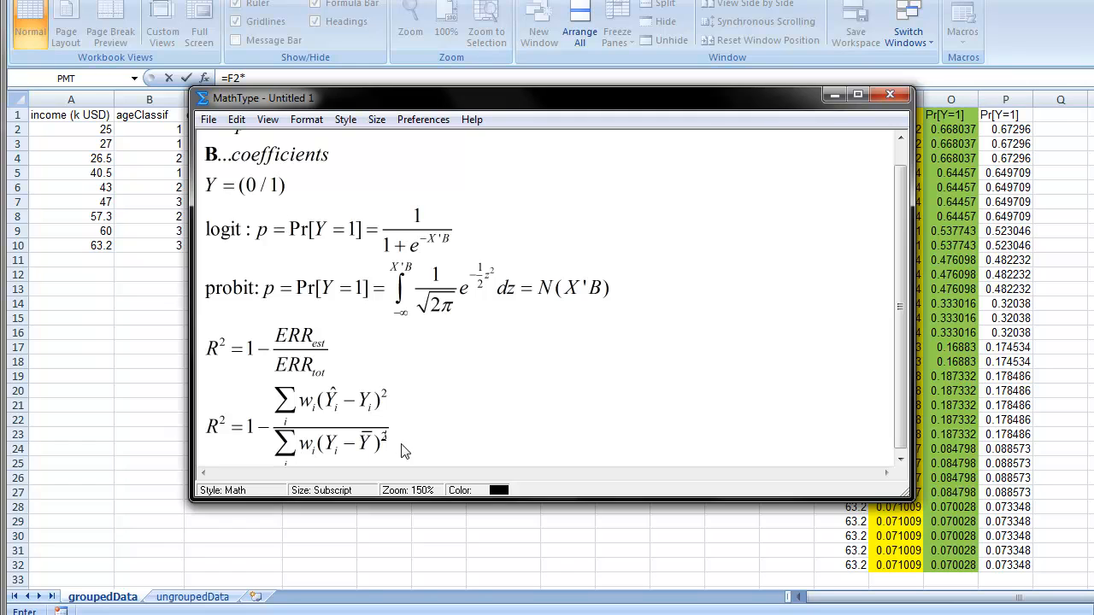
click(833, 95)
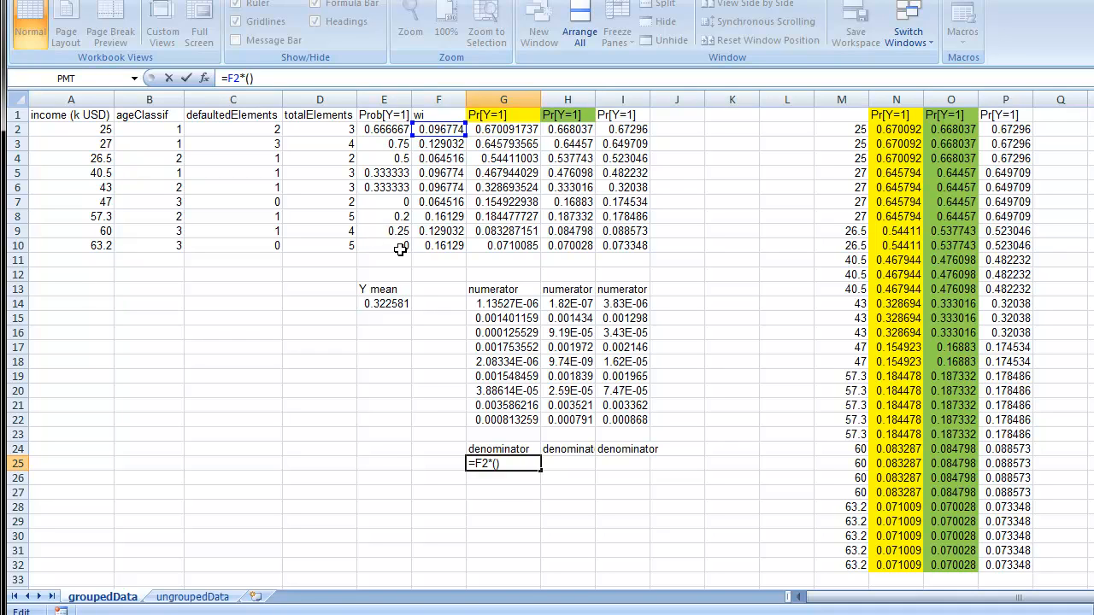
click(385, 131)
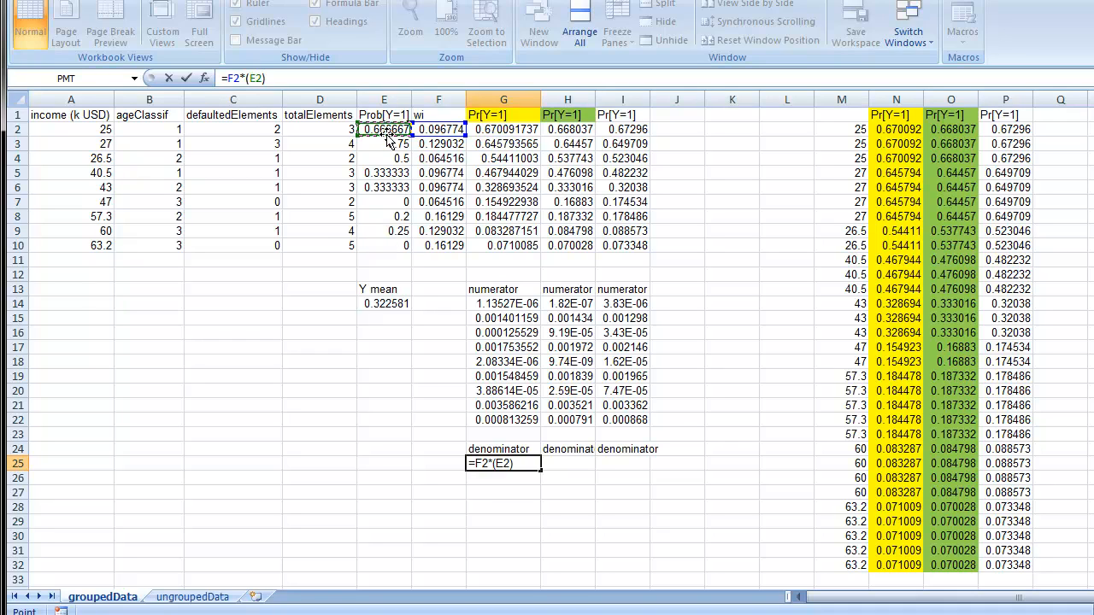
text(-)
click(379, 303)
key(F4)
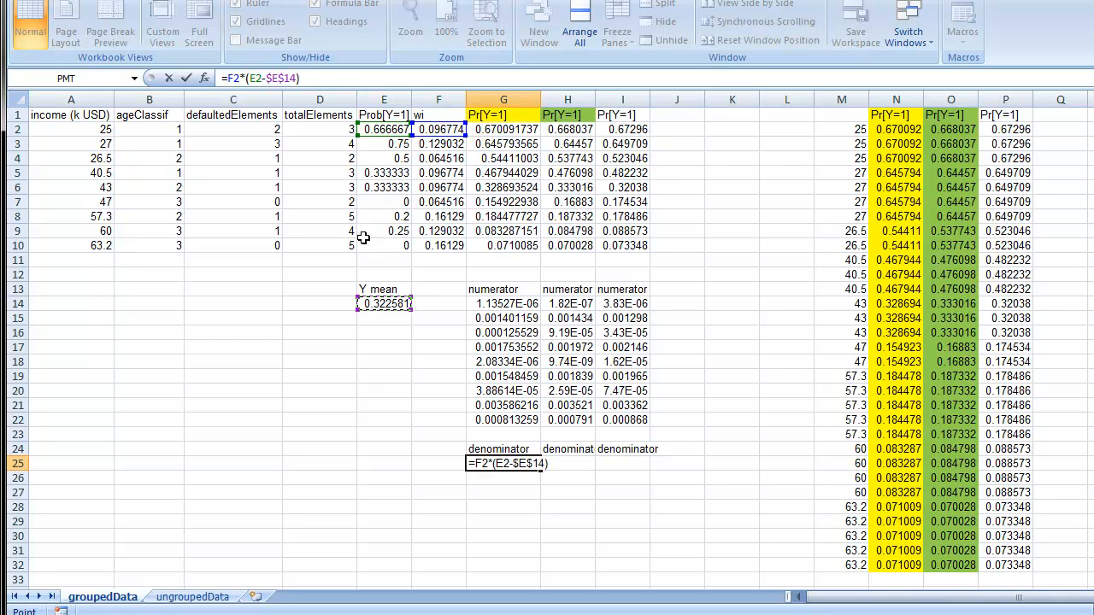
text(^2)
key(Return)
click(503, 463)
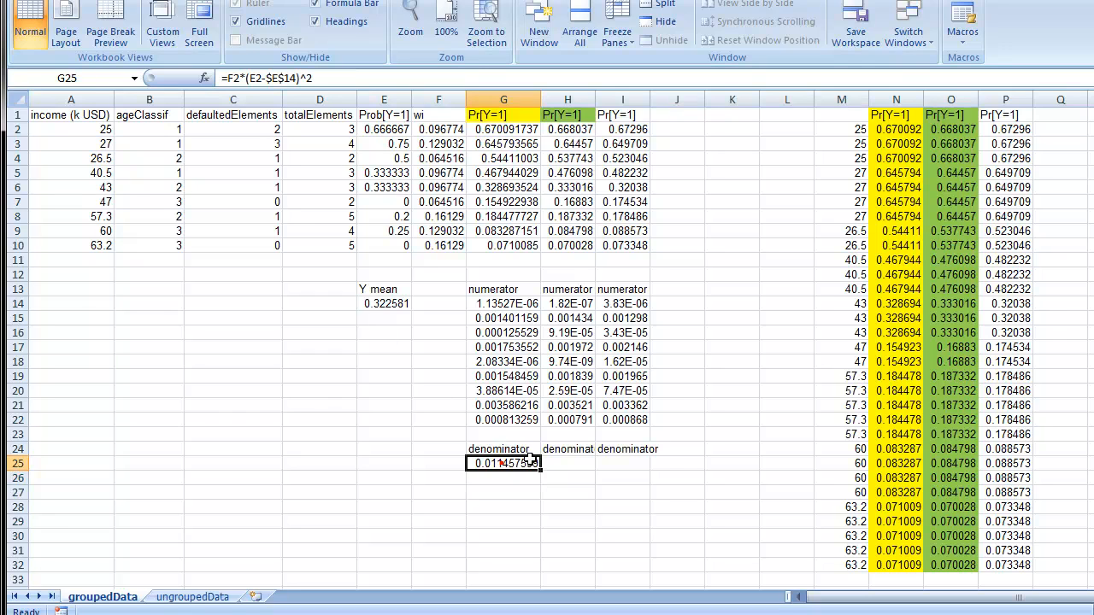
Move the denominator label and formula from G24:G25 to K13:K14 and clear the leftover labels in H24:I24.
scroll(566, 423, down, 2)
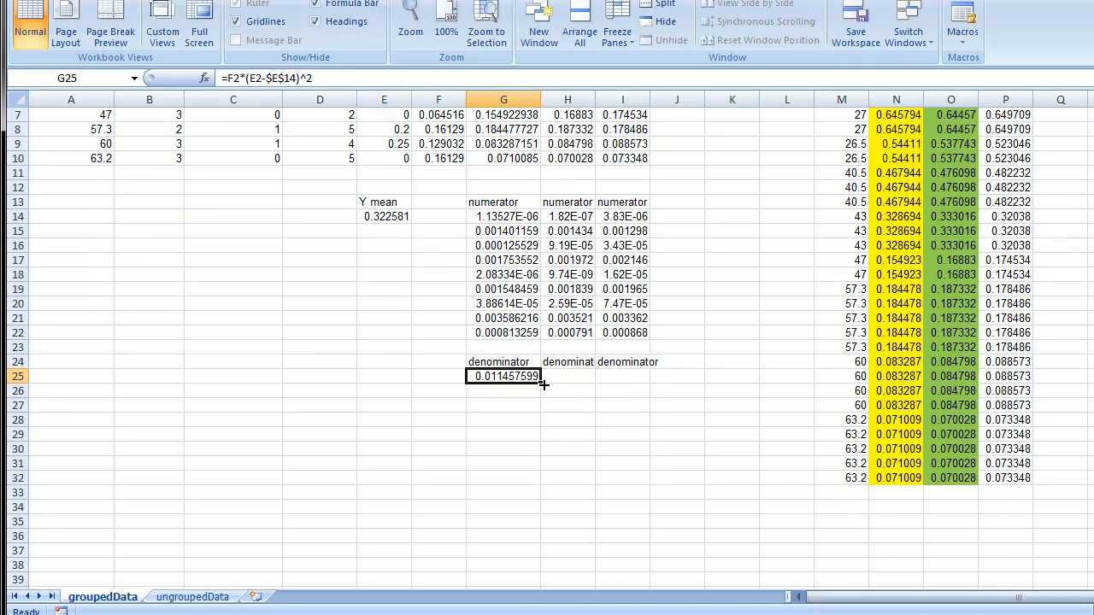
click(509, 361)
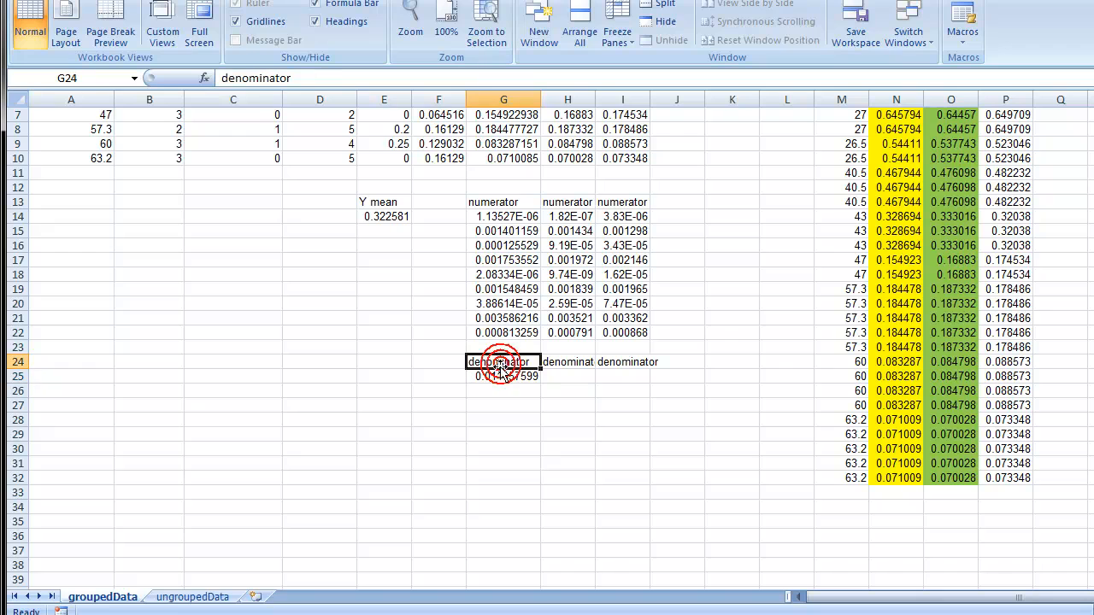
click(515, 374)
scroll(567, 386, up, 2)
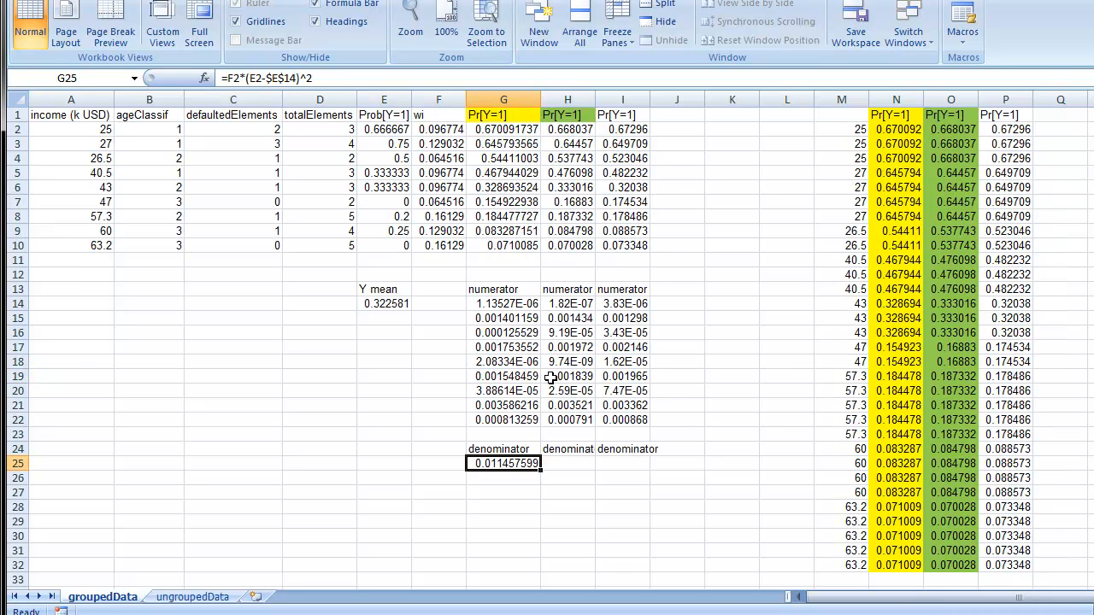
key(ctrl+c)
drag(489, 449, 497, 473)
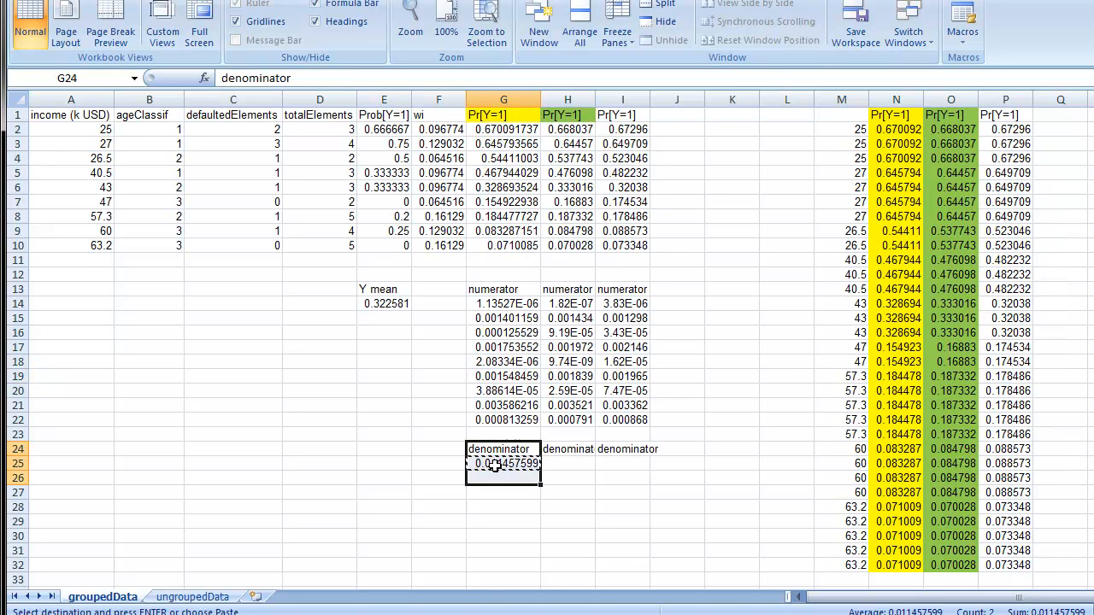
click(499, 451)
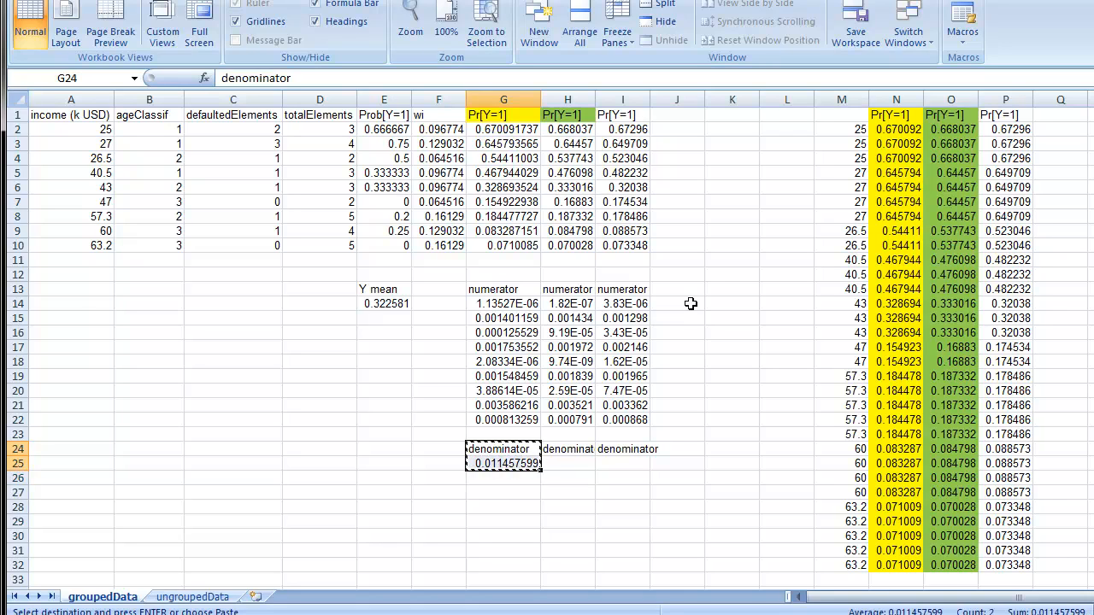
click(718, 289)
key(Return)
click(718, 402)
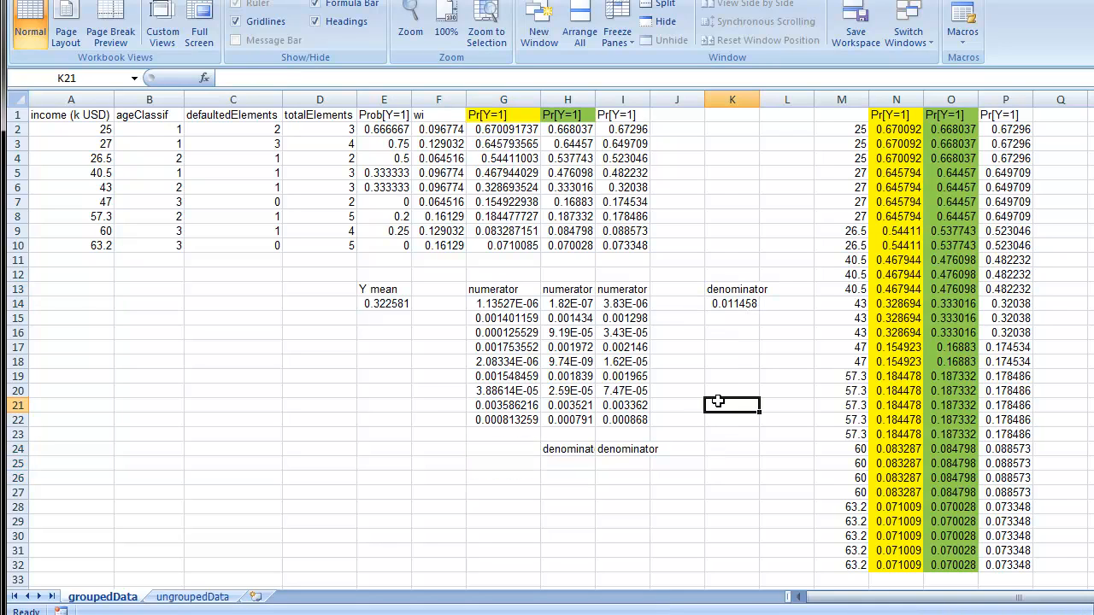
drag(555, 444, 650, 451)
key(Delete)
Fill the denominator formula in K14 down through K22.
click(731, 303)
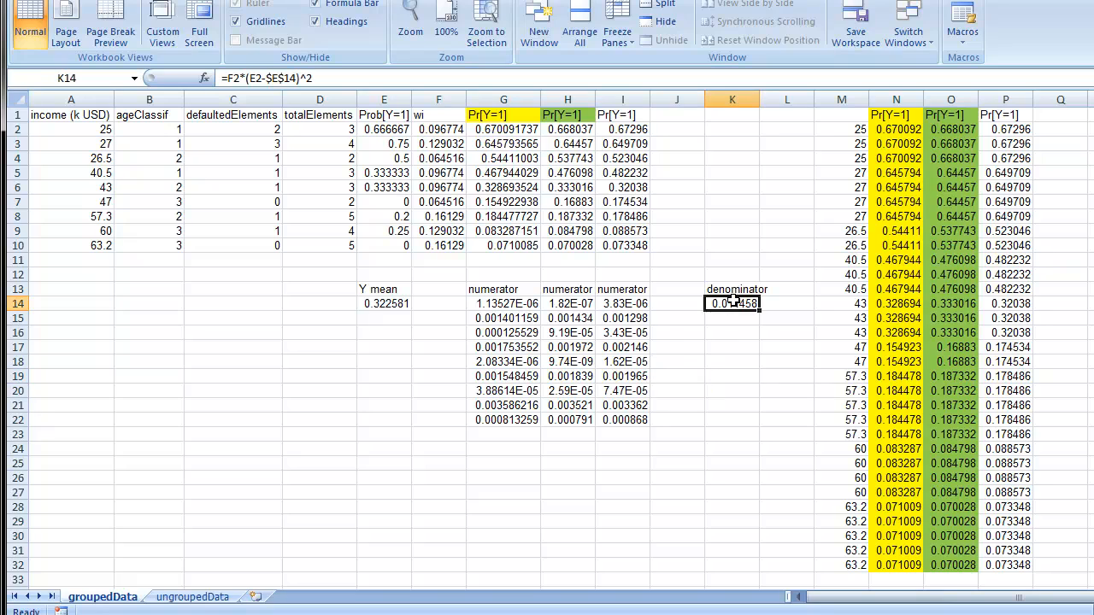
drag(759, 309, 746, 428)
click(732, 478)
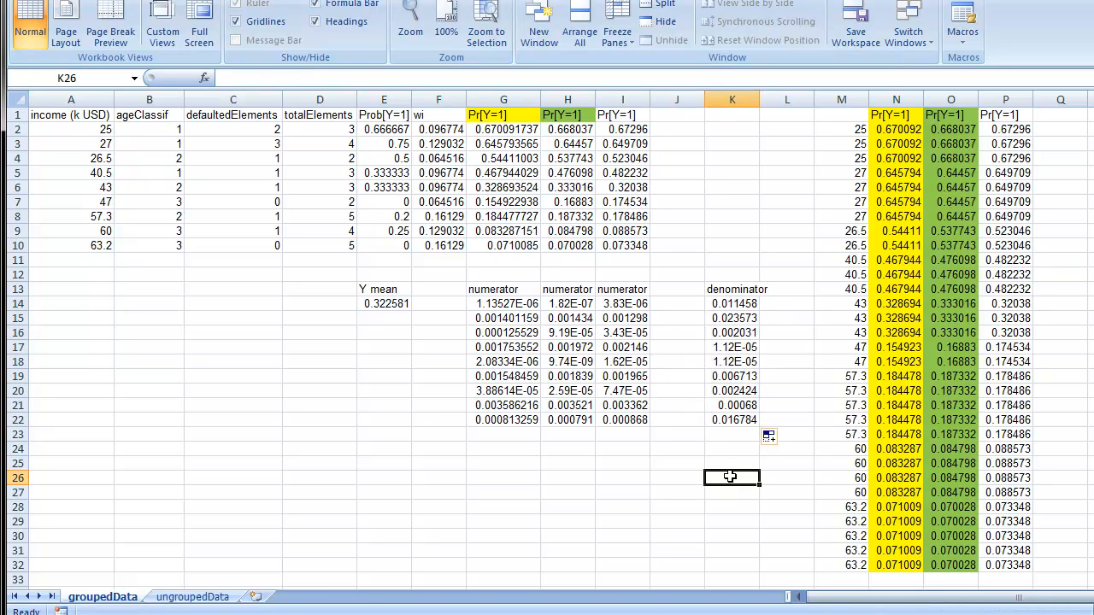
click(732, 551)
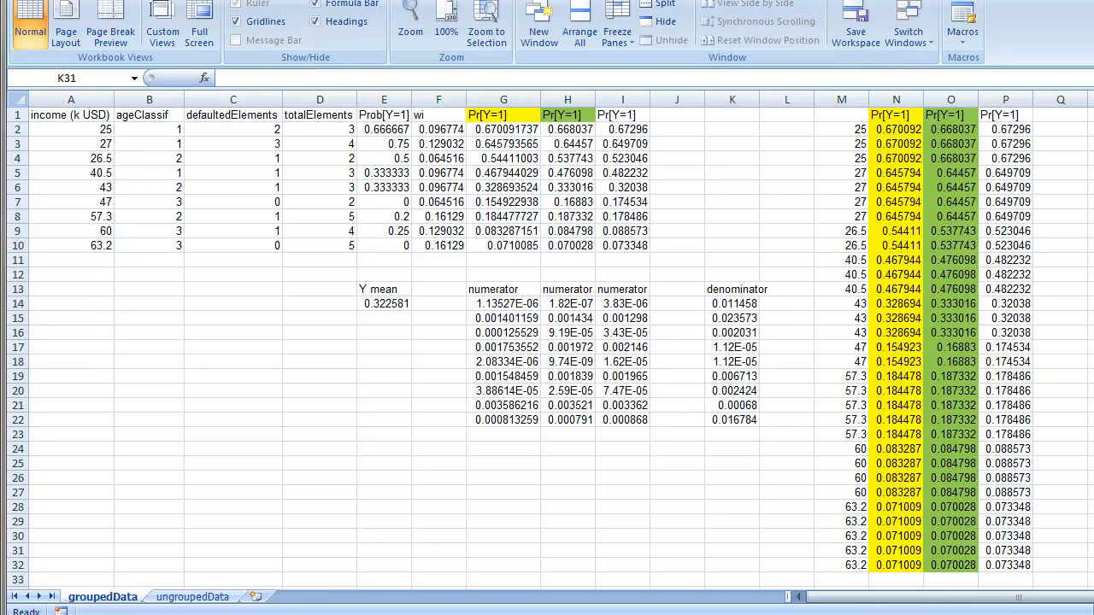
Enter the label "sums" in cell G24, below the numerator columns.
click(500, 486)
click(484, 463)
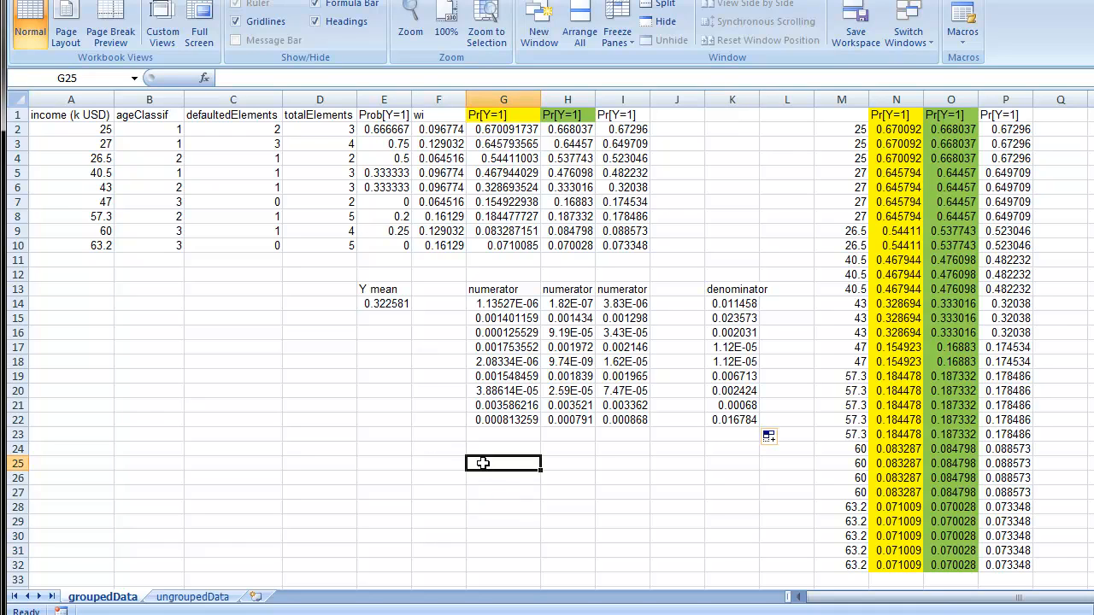
text(sum)
click(488, 457)
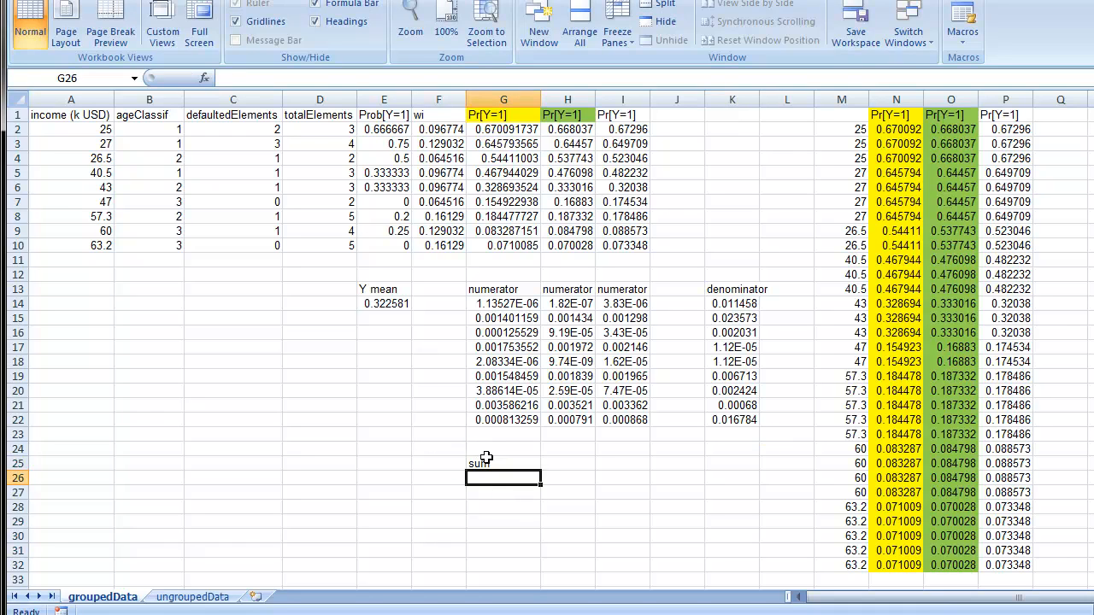
drag(490, 465, 487, 462)
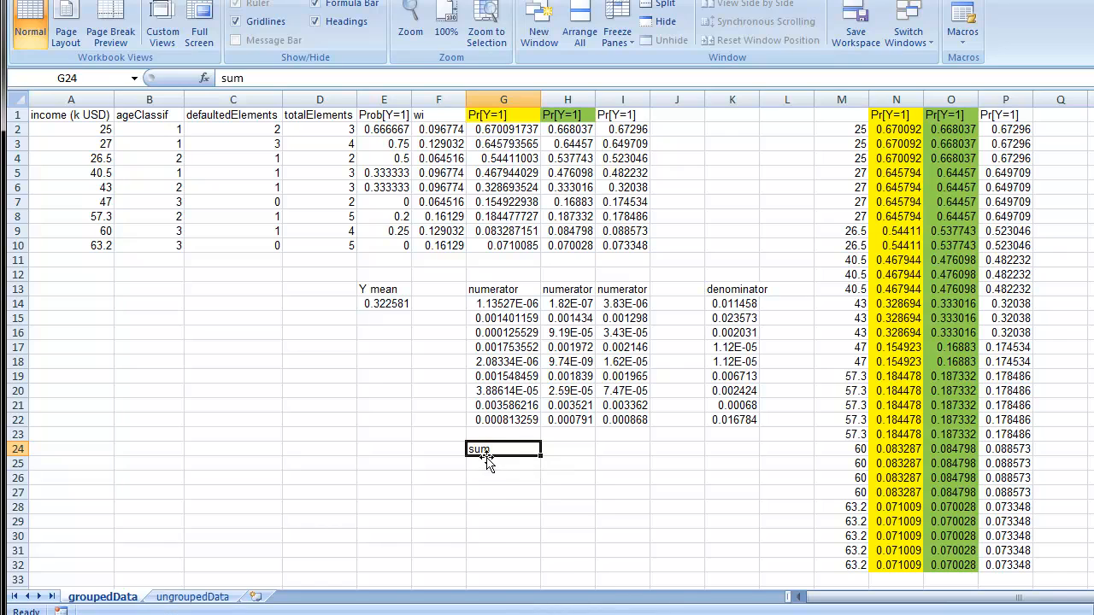
double_click(501, 448)
text(s)
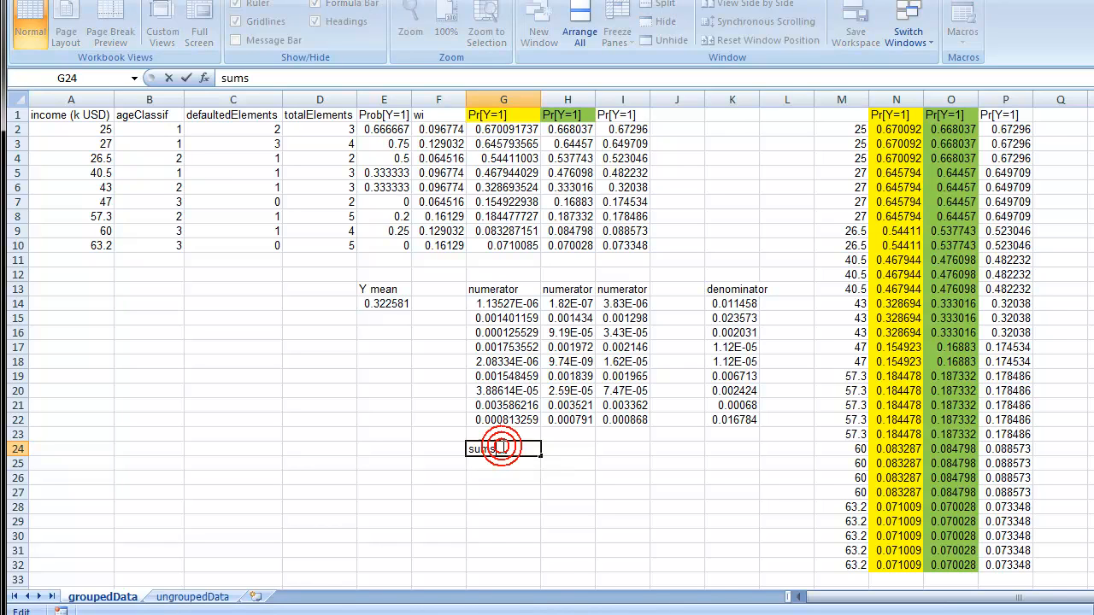
key(Return)
Total the first numerator column in G25 with =SUM(G14:G22) and copy the formula across to I25.
text(=sum)
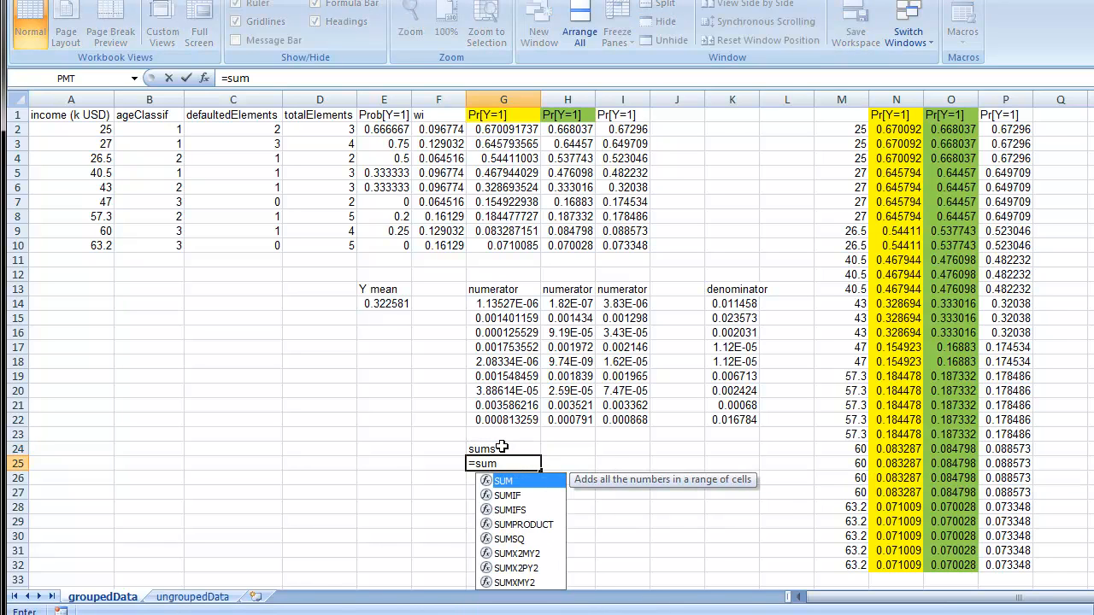
double_click(502, 482)
drag(511, 306, 506, 416)
text())
key(Return)
key(Up)
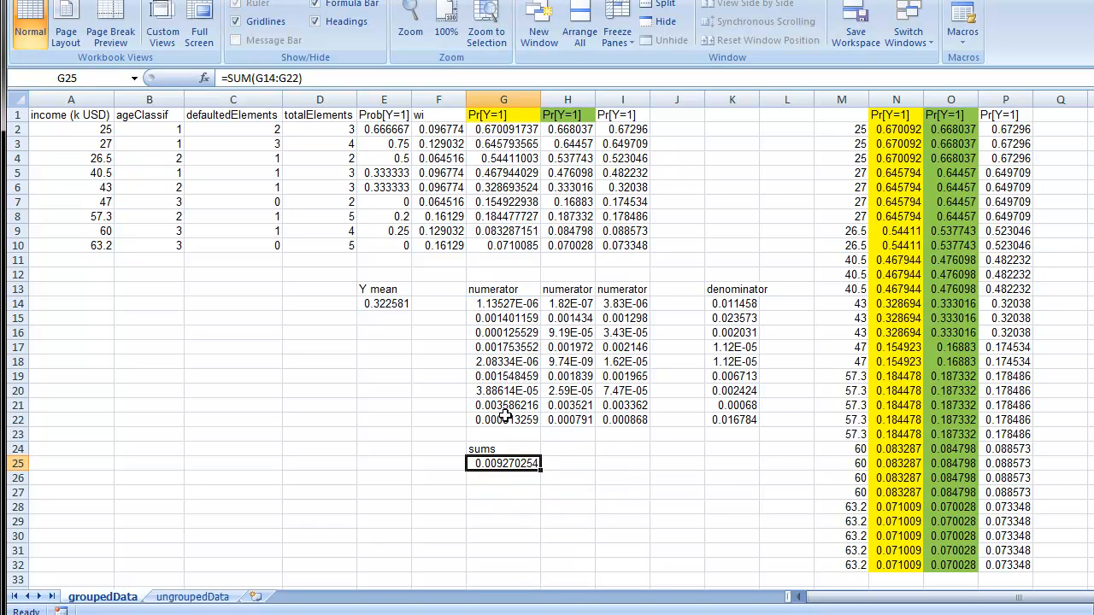
drag(540, 470, 636, 470)
click(635, 465)
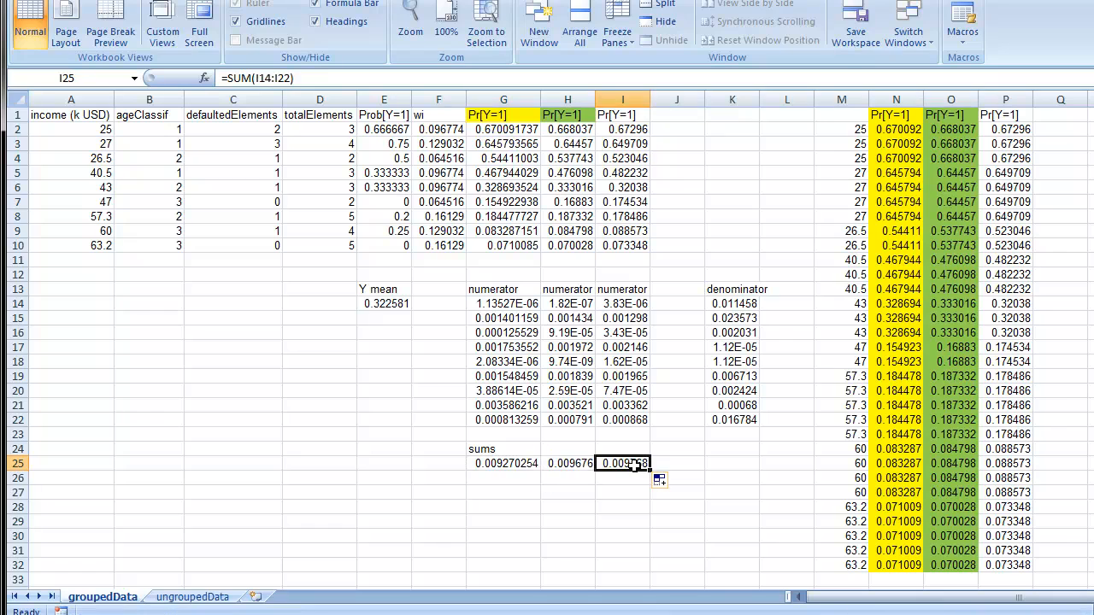
Copy the sum formula from I25 to K25 to total the denominator column.
key(ctrl+c)
click(733, 466)
key(ctrl+v)
key(Escape)
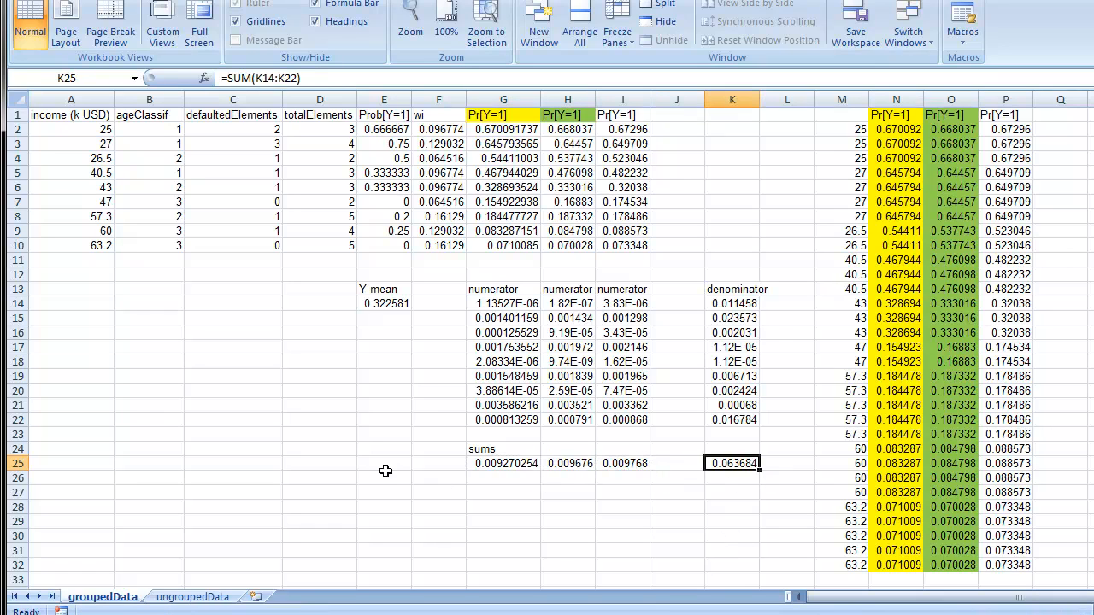
Enter the label "R^2" in cell F26.
click(409, 478)
click(416, 476)
text(R)
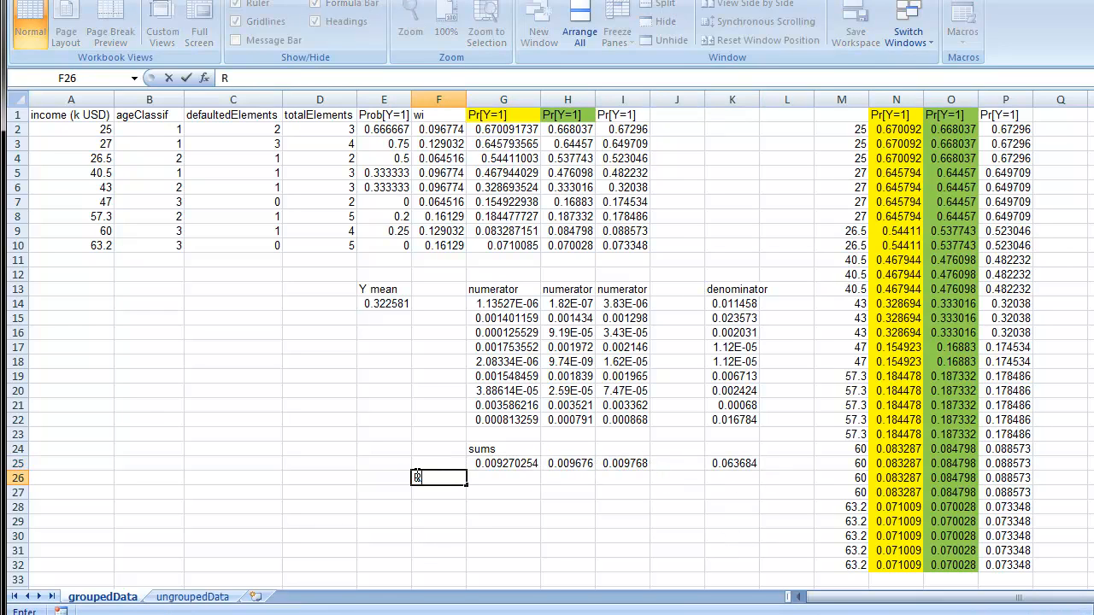
text(^2)
key(Return)
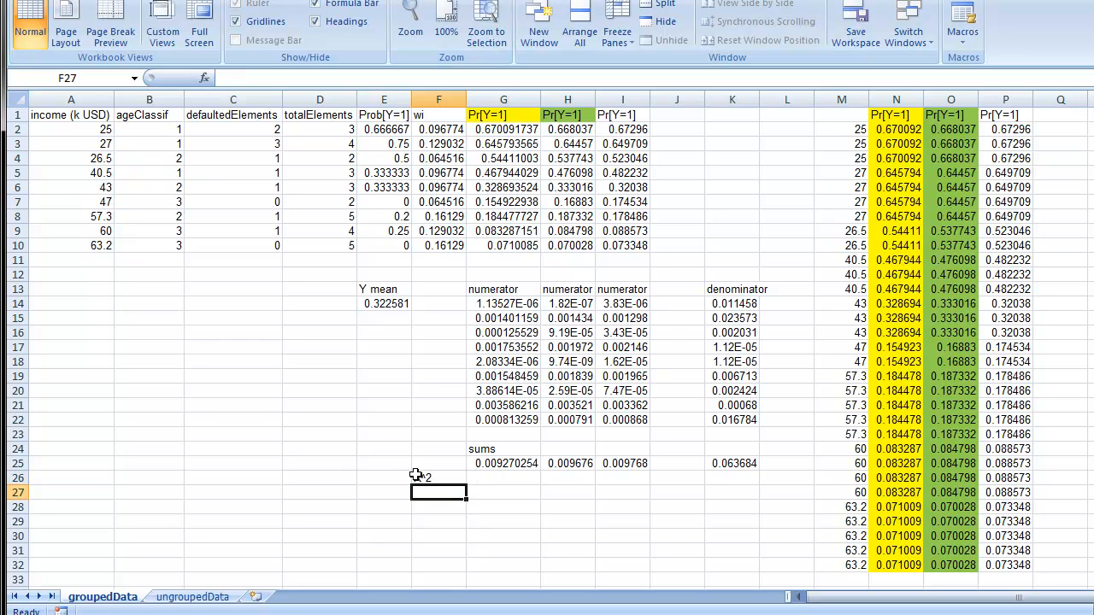
Calculate R² in G26 with the formula =1-G25/$K$25, keeping the denominator sum as an absolute reference.
key(Up)
key(Right)
text(=)
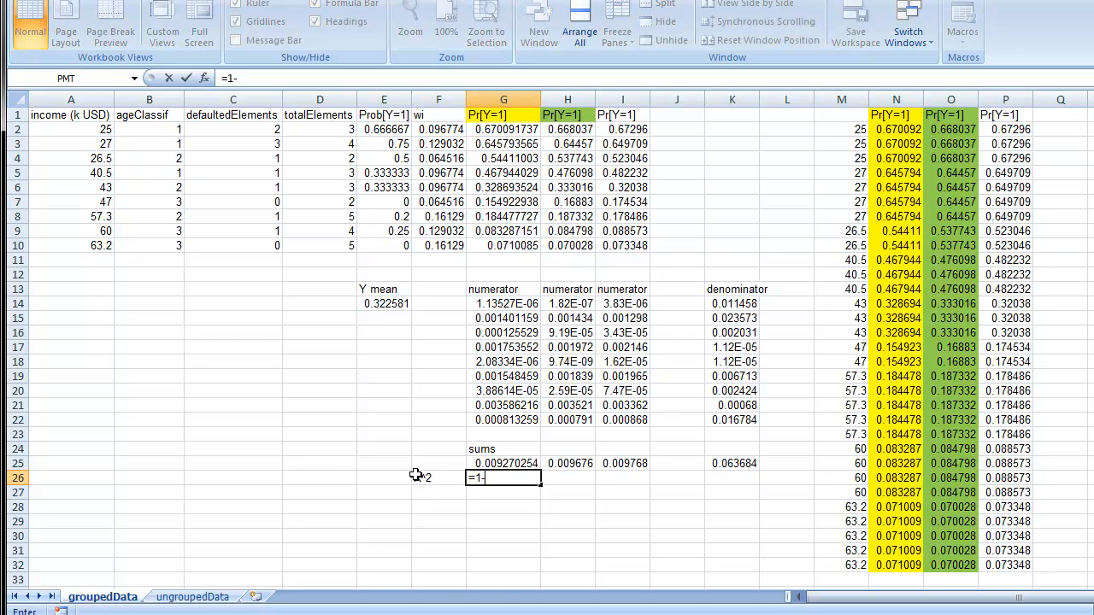
click(525, 464)
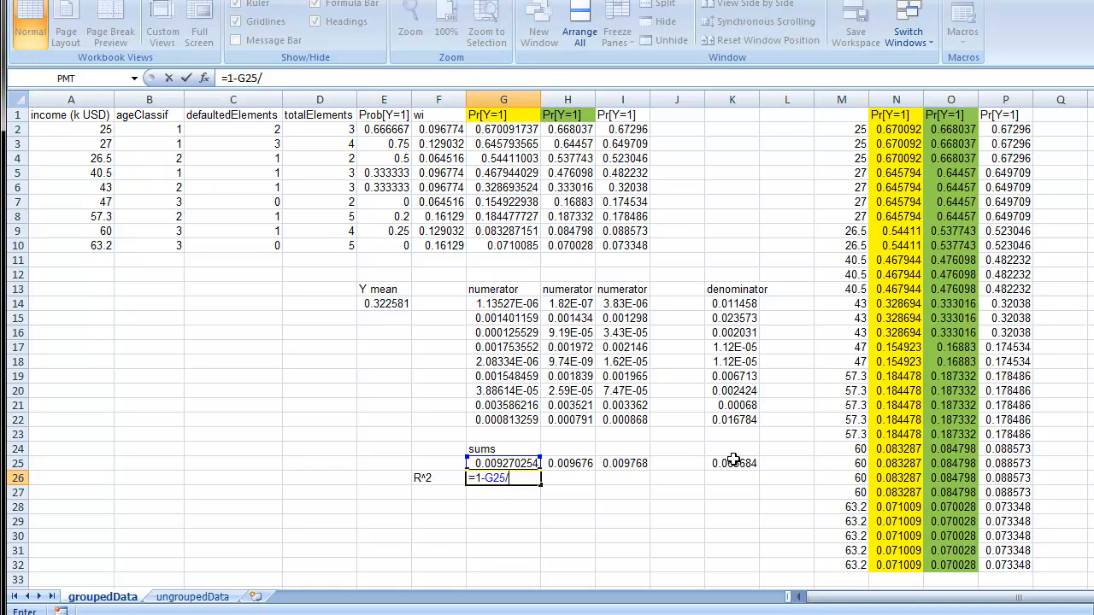
click(733, 461)
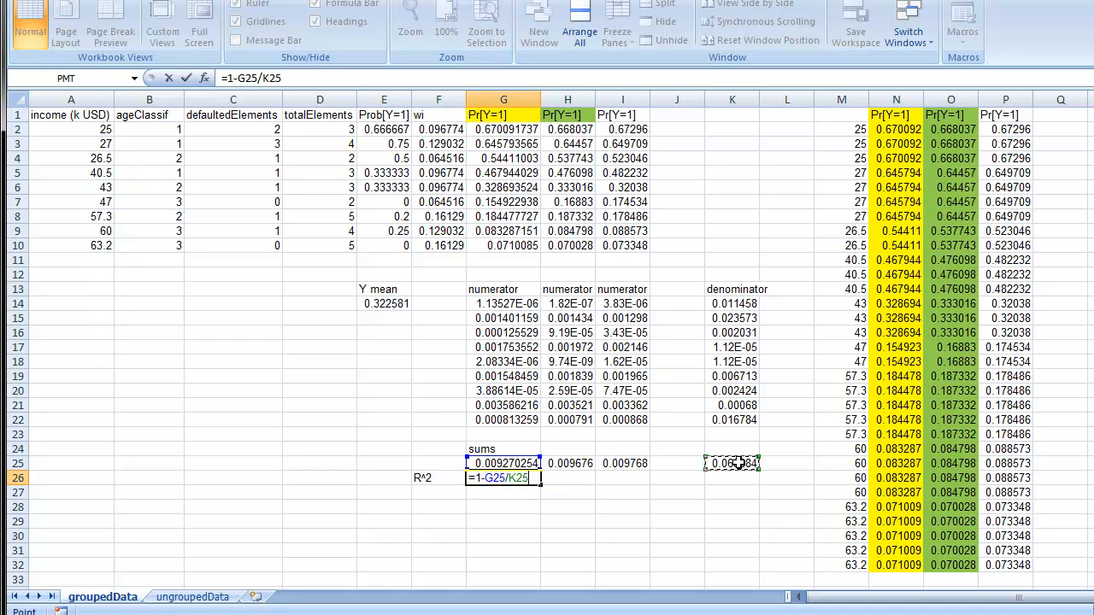
key(F4)
key(Return)
click(513, 479)
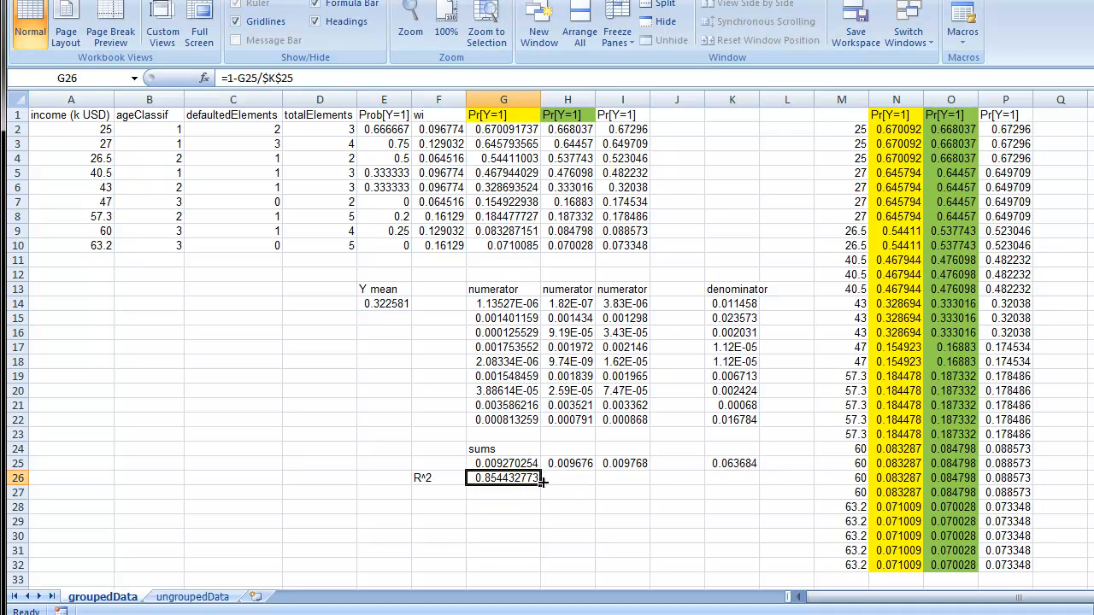
Copy the R² formula from G26 across to I26 and switch to the ungroupedData sheet.
drag(544, 481, 647, 479)
click(607, 537)
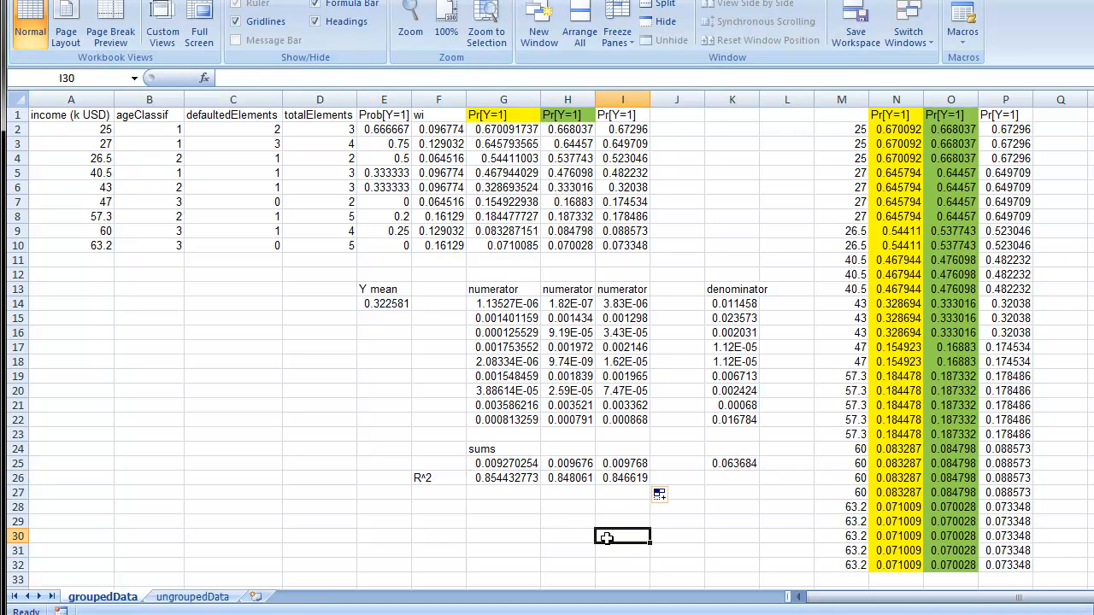
click(483, 478)
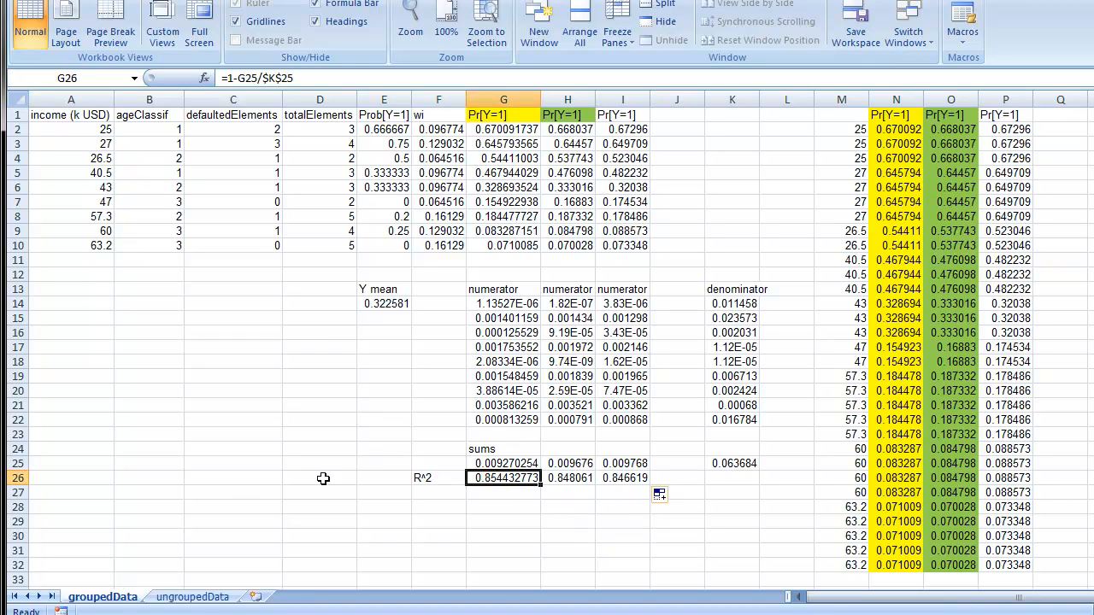
click(192, 597)
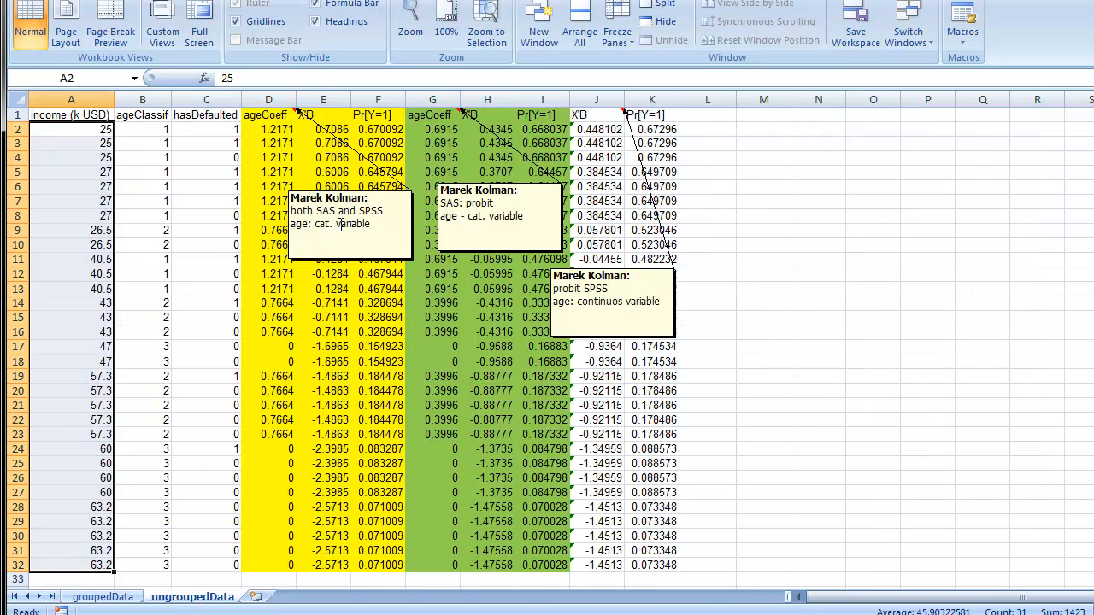
click(390, 256)
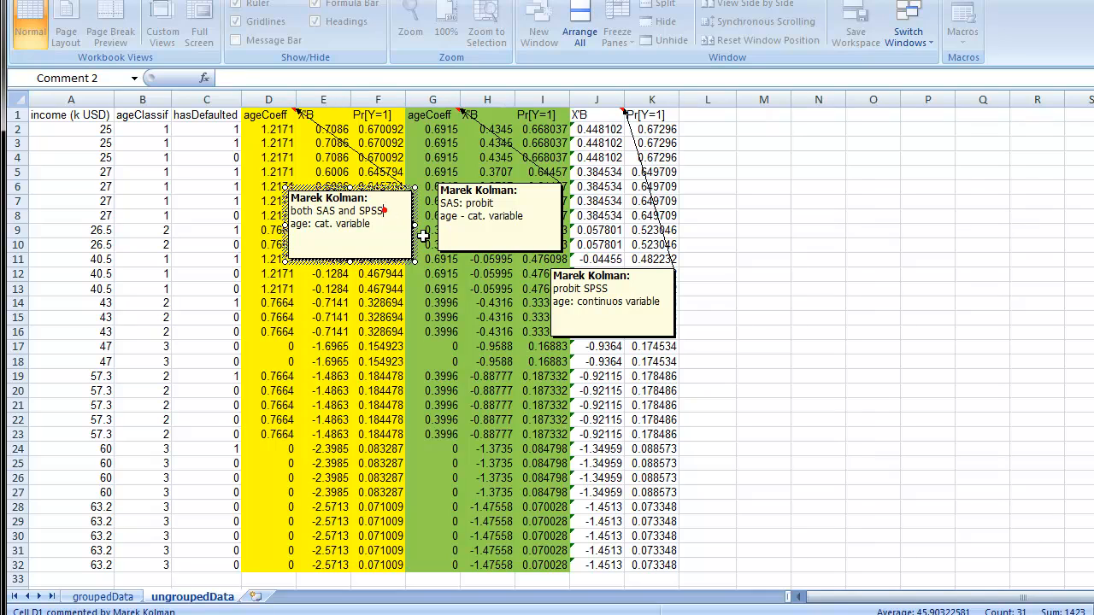
key(Return)
text(logit)
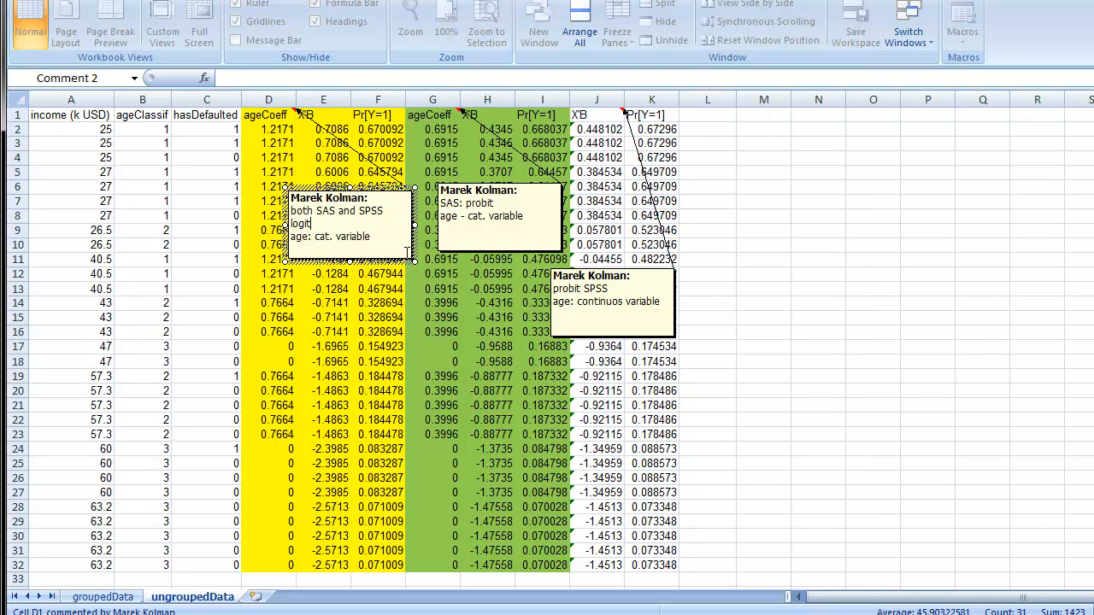
key(shift+Home)
key(BackSpace)
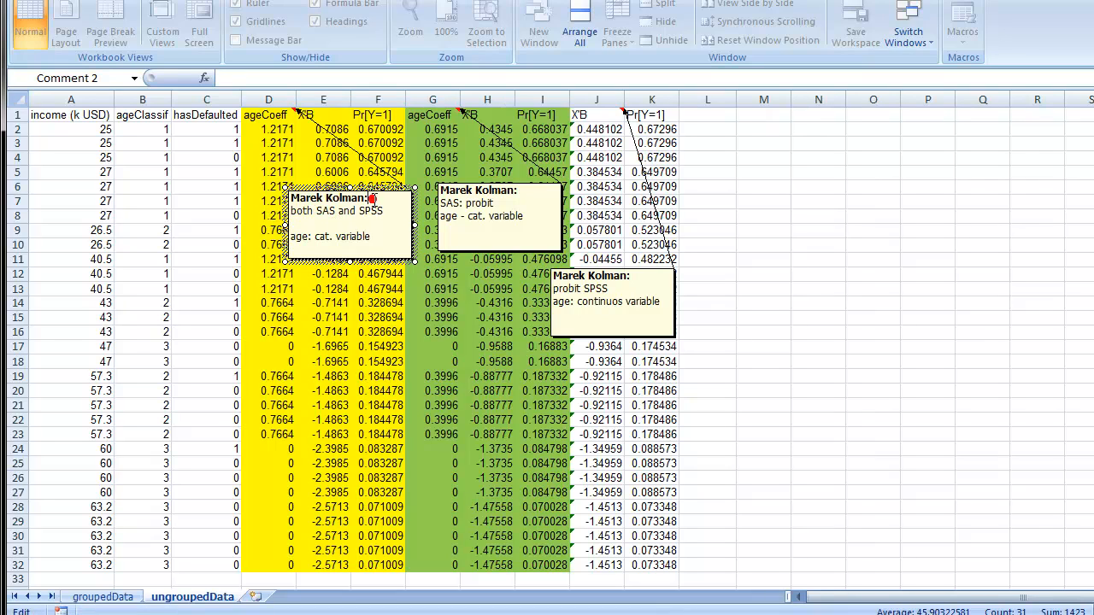
Add a "logit" line above "both SAS and SPSS" in the yellow columns' comment and return to the groupedData sheet.
key(Return)
text(logit)
key(BackSpace)
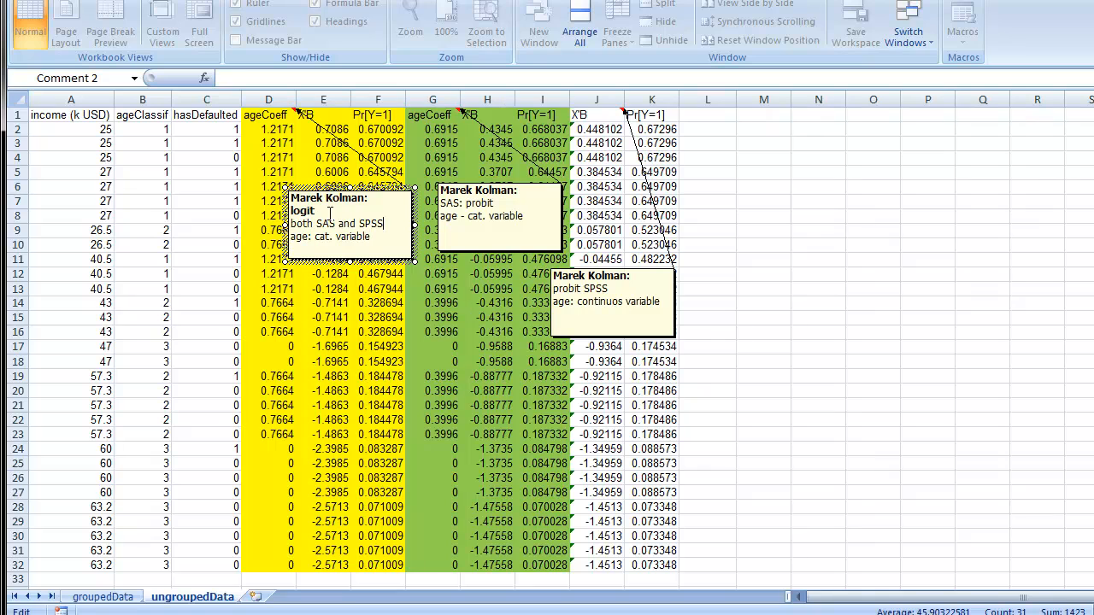
drag(329, 212, 289, 211)
click(114, 598)
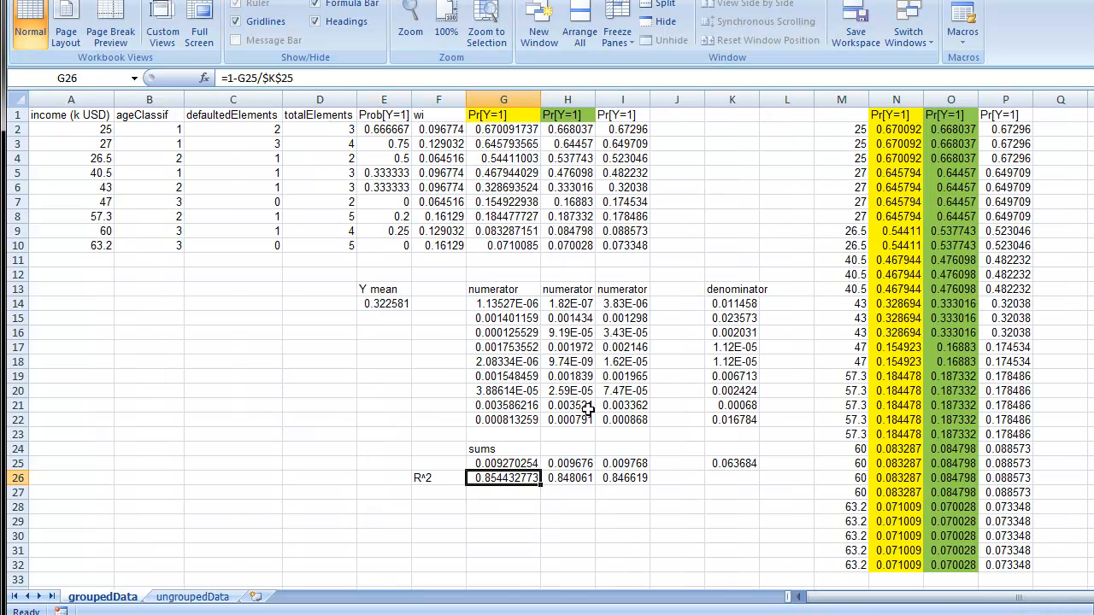